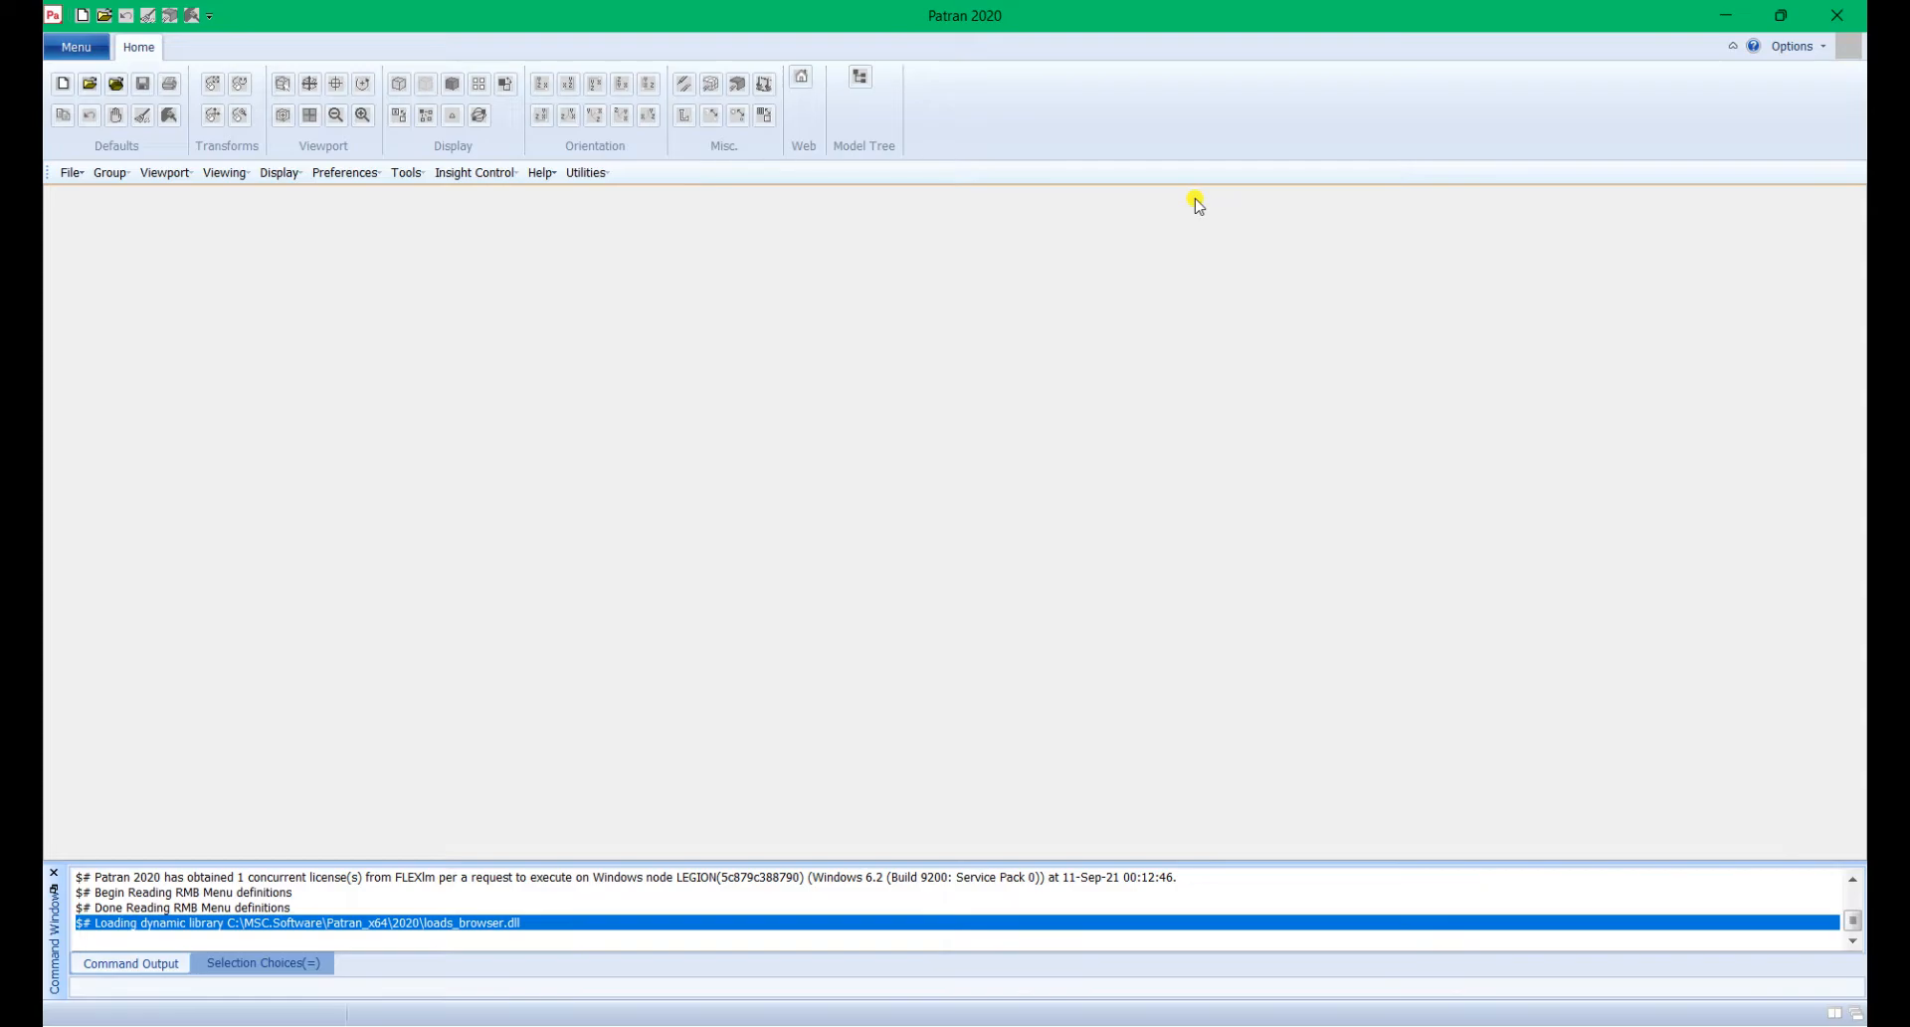
Step: Start a new database and create a folder named "patran tutorials" on the Desktop to hold it
left_click(63, 86)
left_click(820, 356)
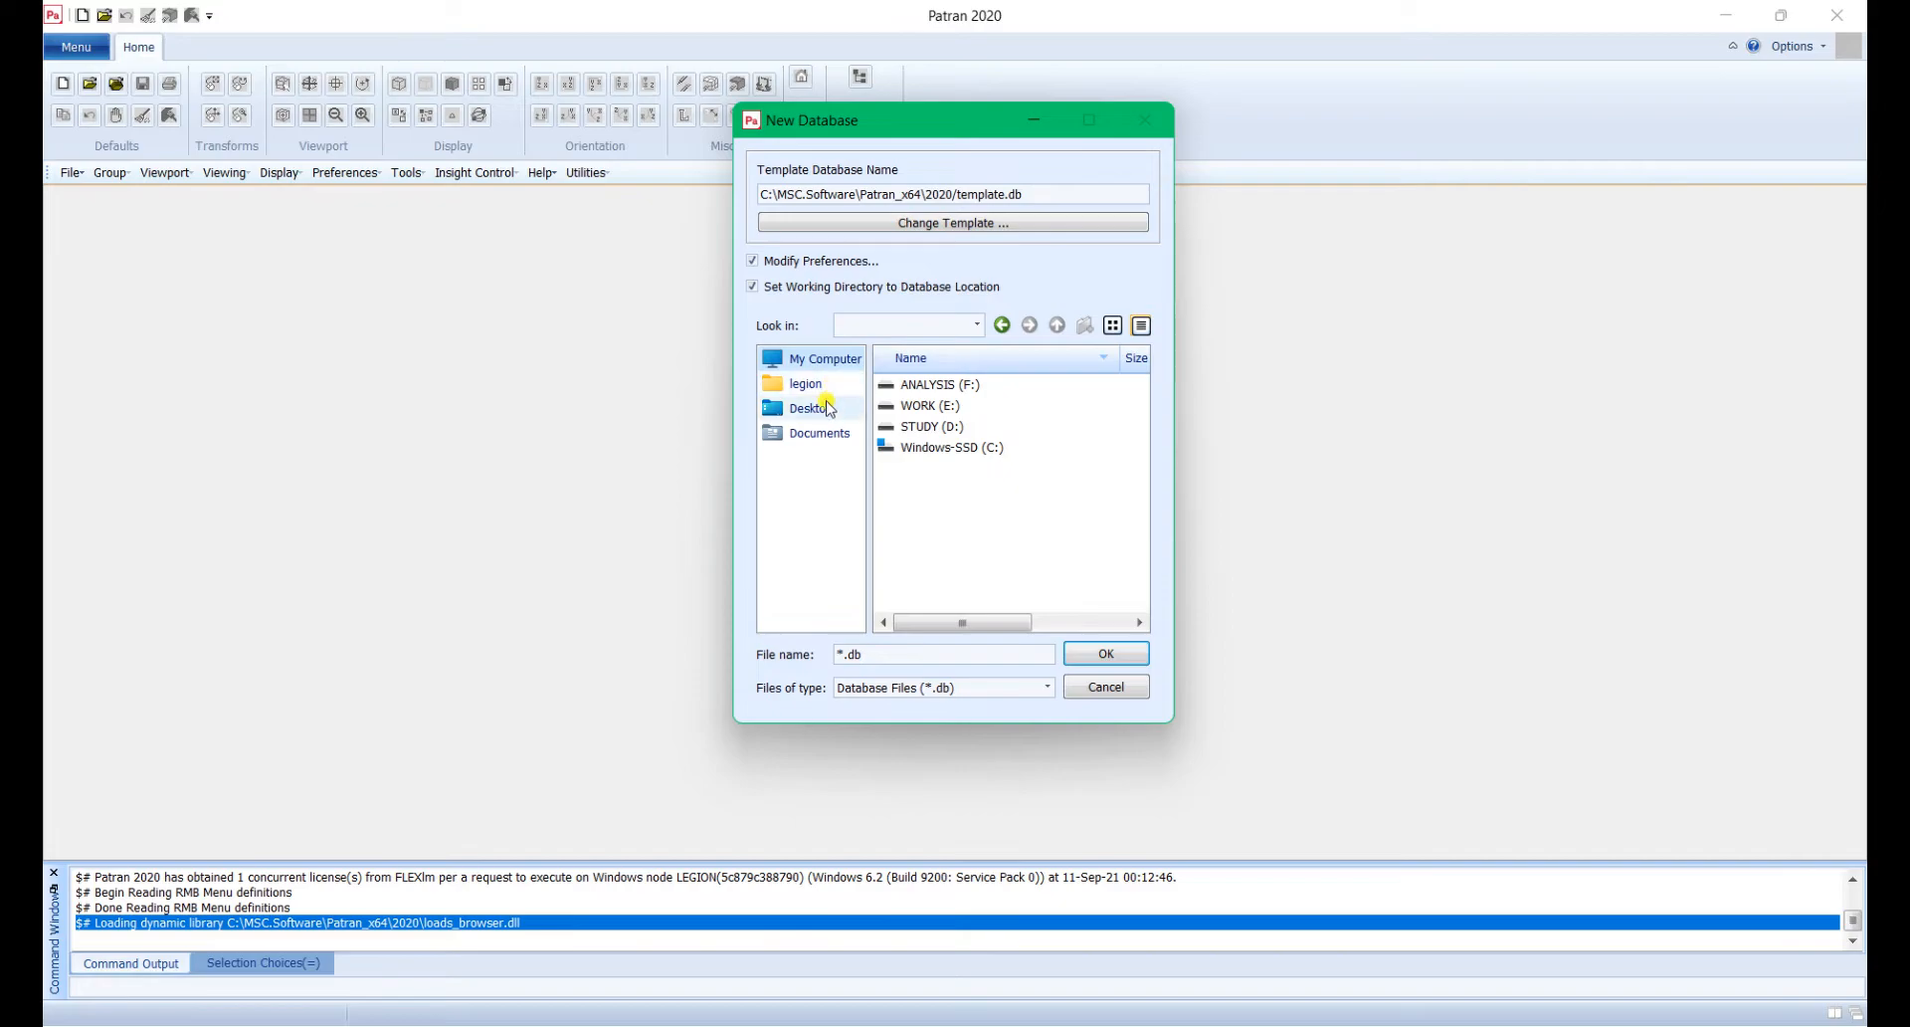
left_click(824, 406)
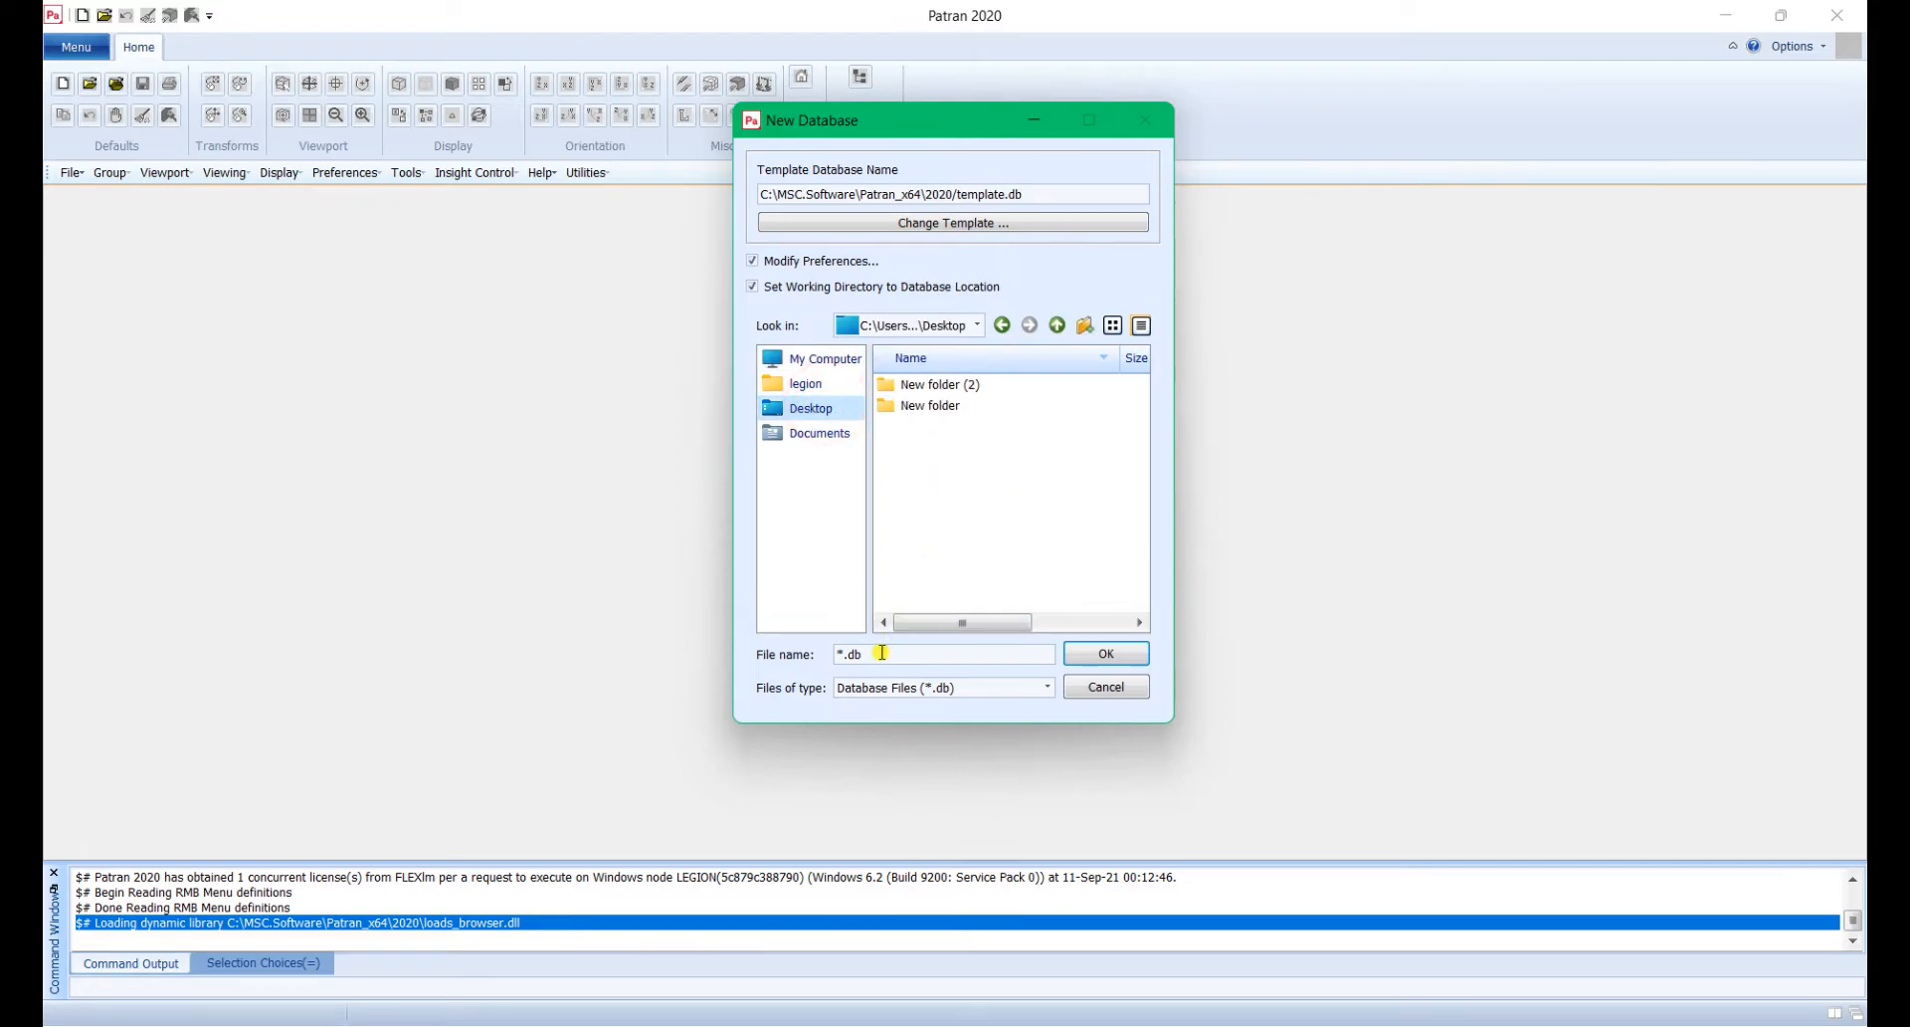
right_click(911, 492)
left_click(1011, 525)
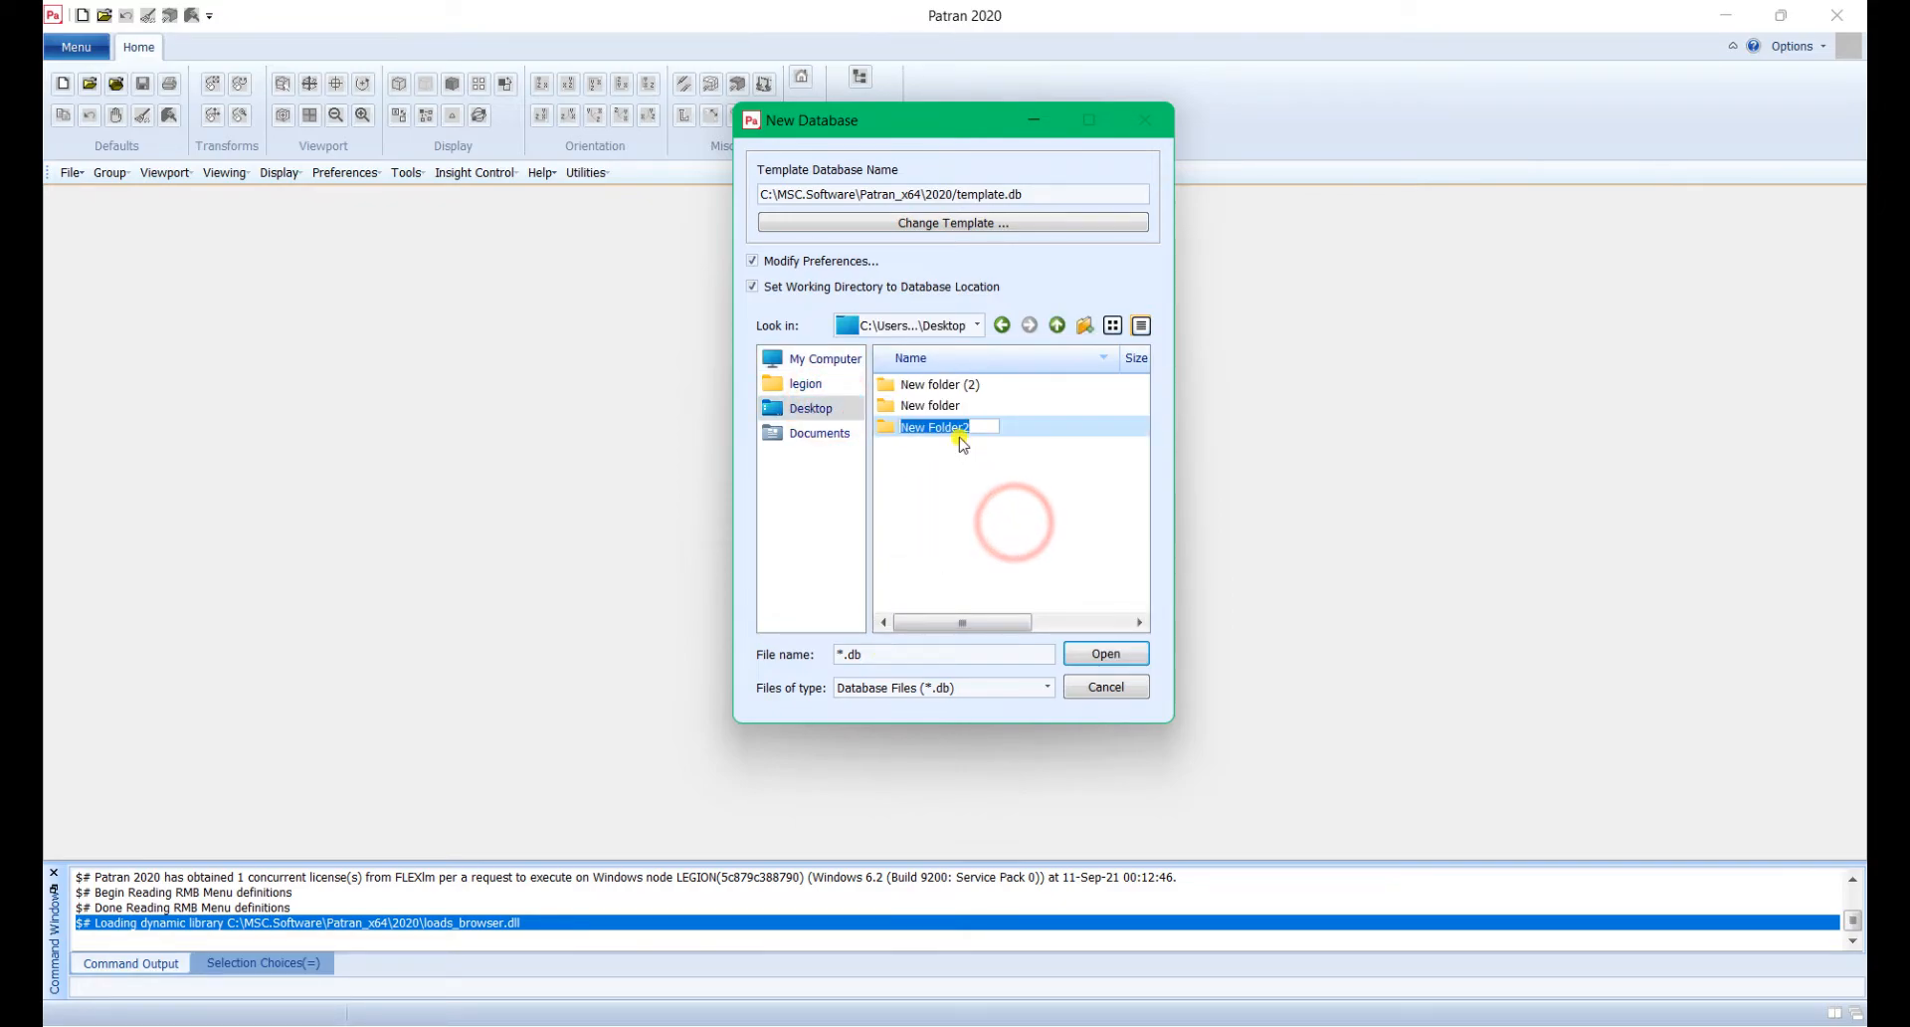
type("patran")
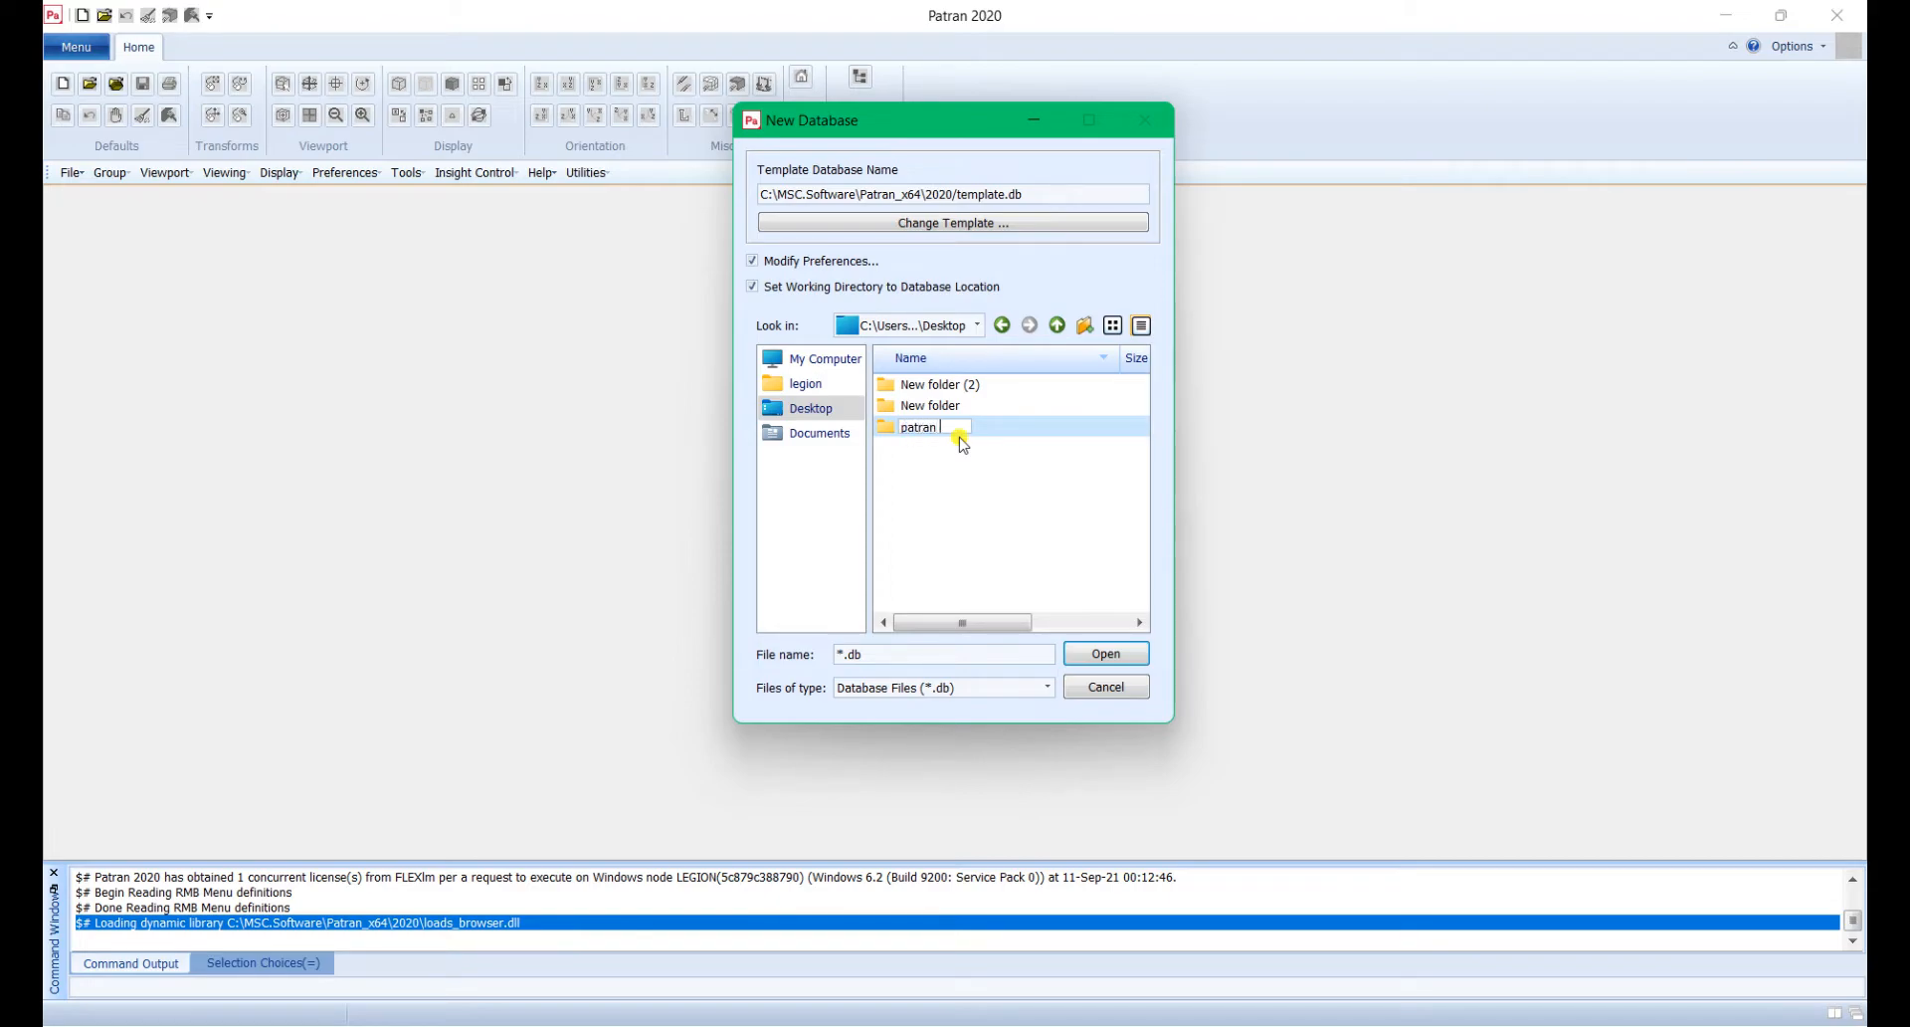
type(" tutorials")
key("Return")
key("Return")
Step: Name the database "plate with hole", create it, and accept the MSC.Nastran structural model preferences
left_click_drag(874, 647, 790, 648)
type("plate with hole")
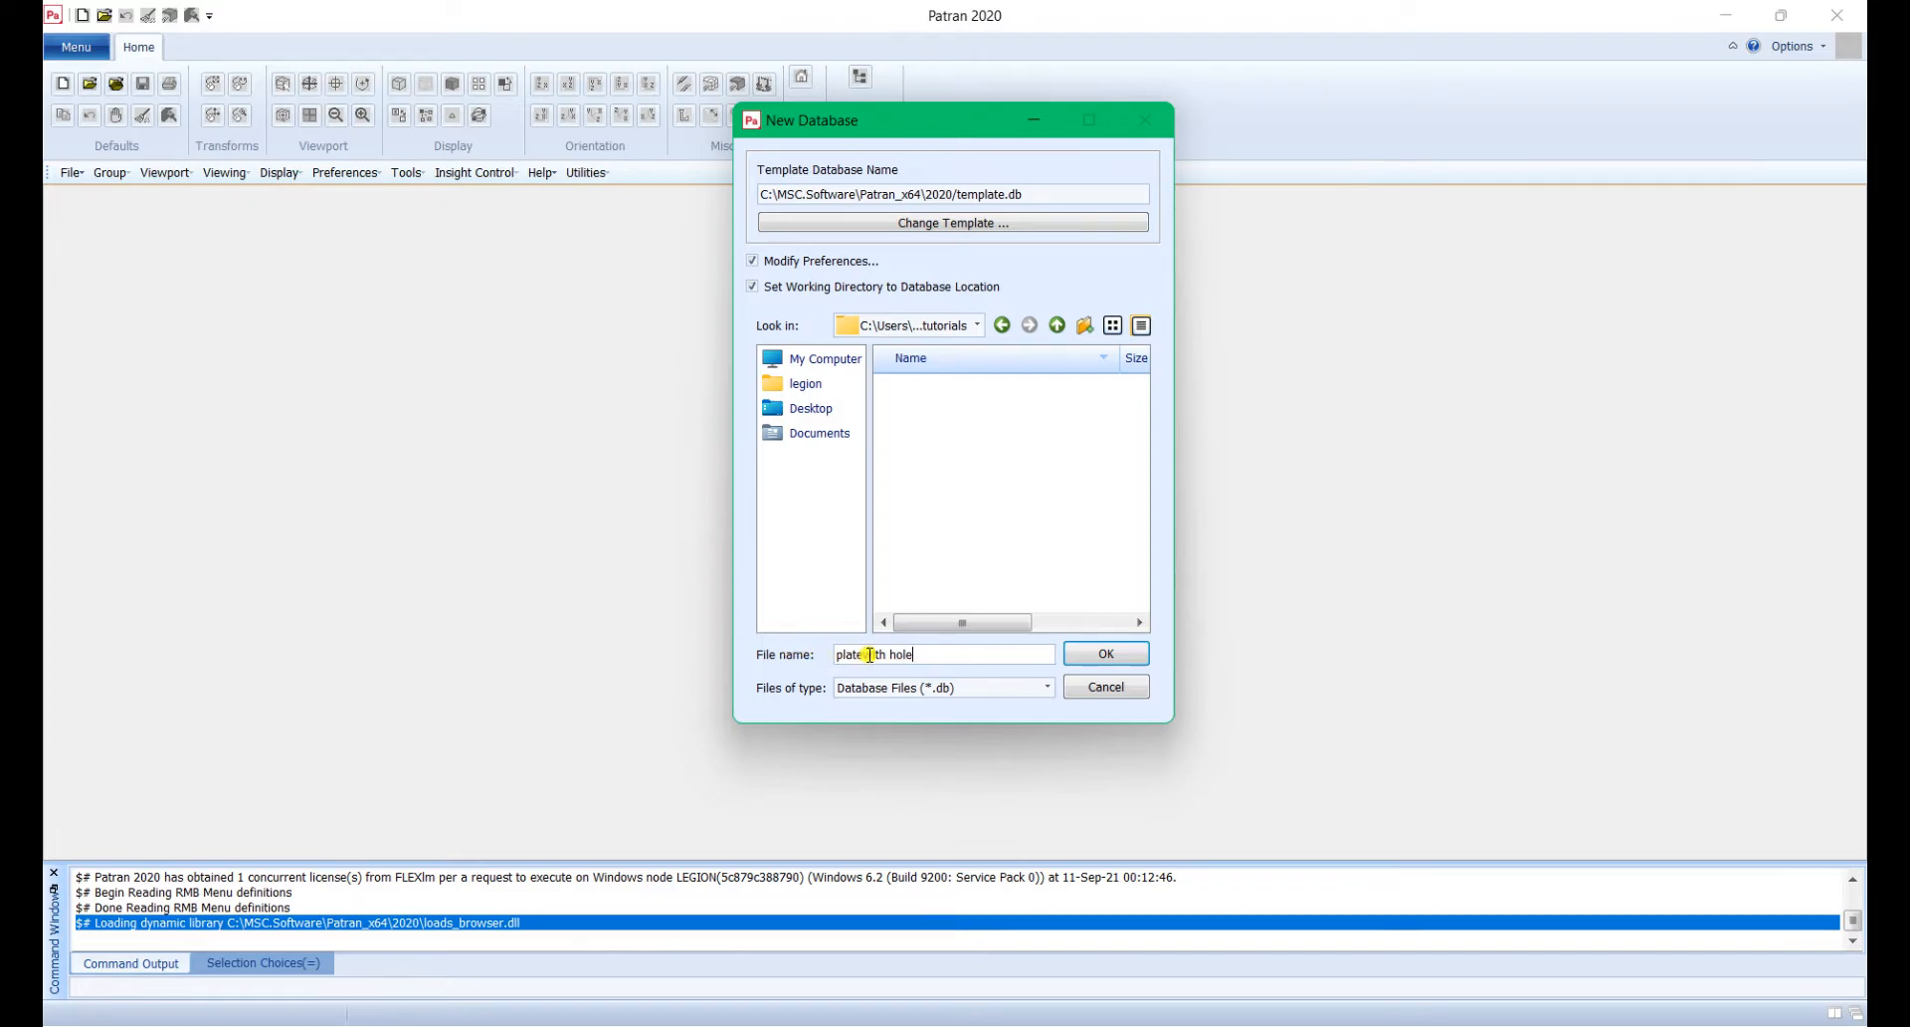
left_click(1079, 652)
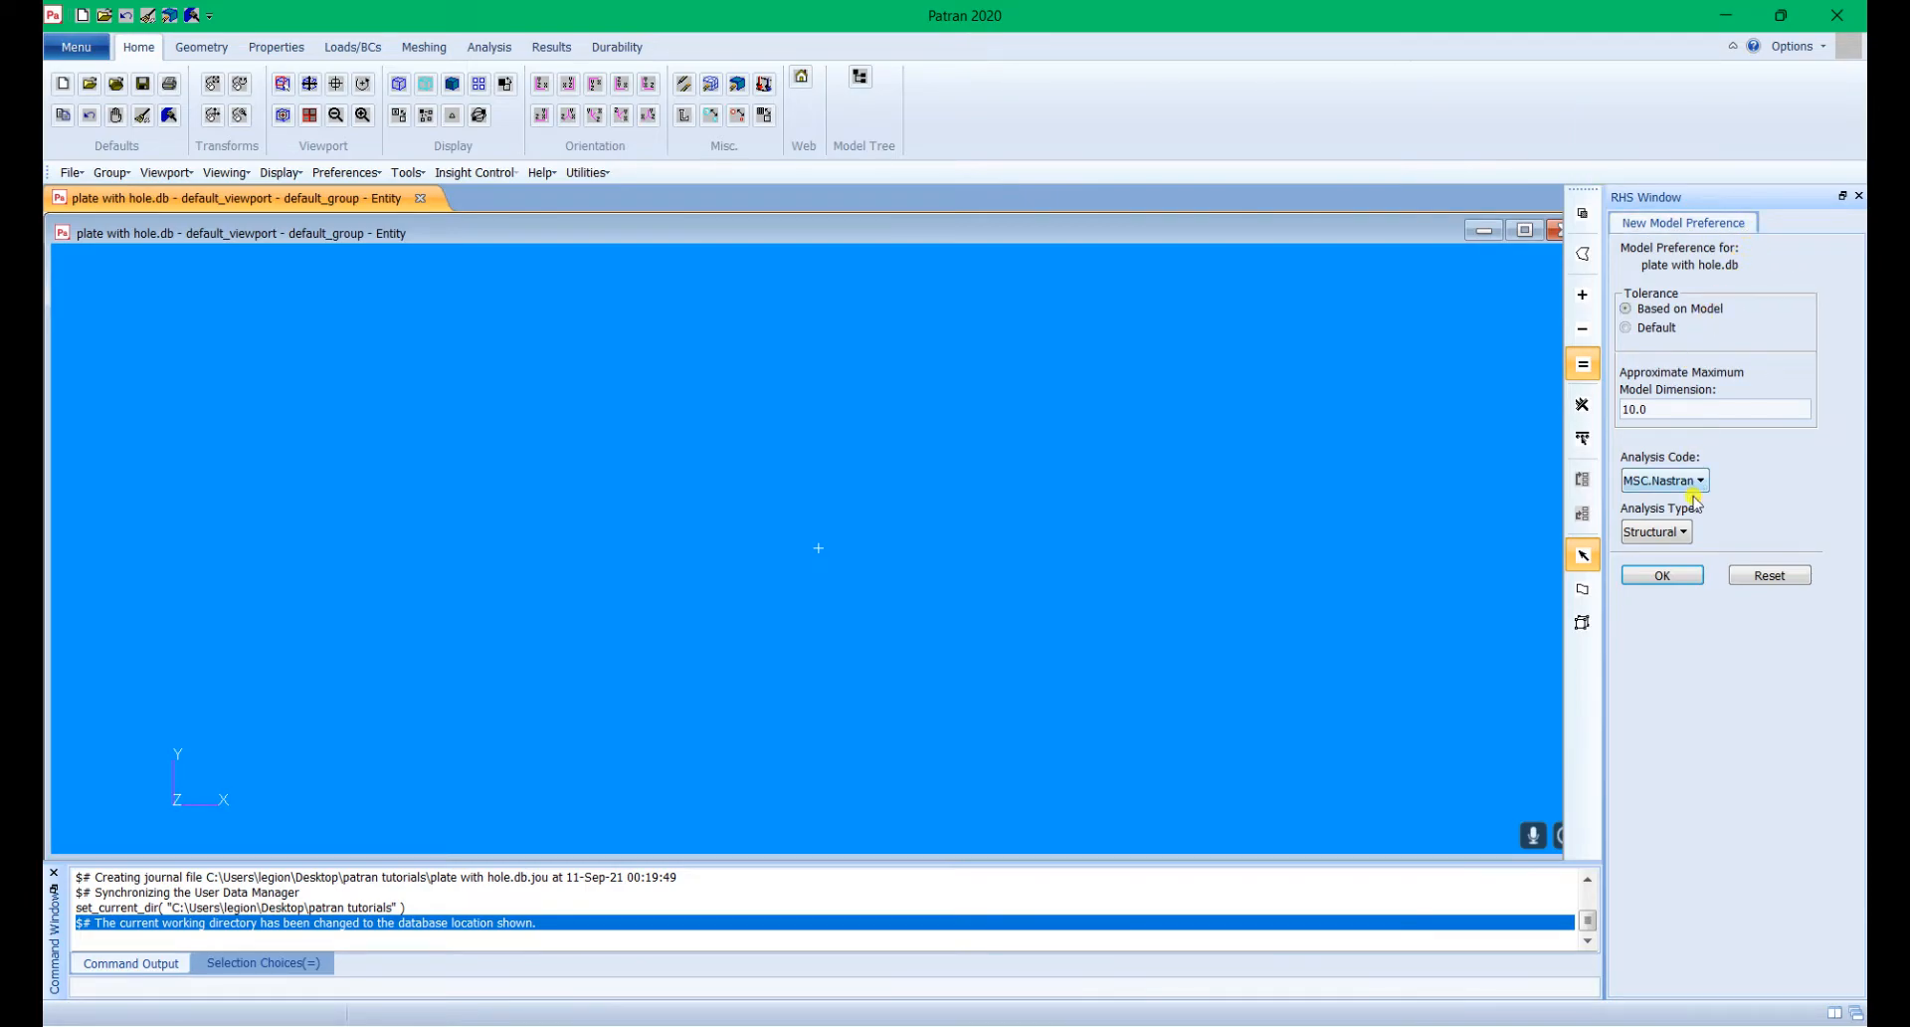
left_click(1691, 577)
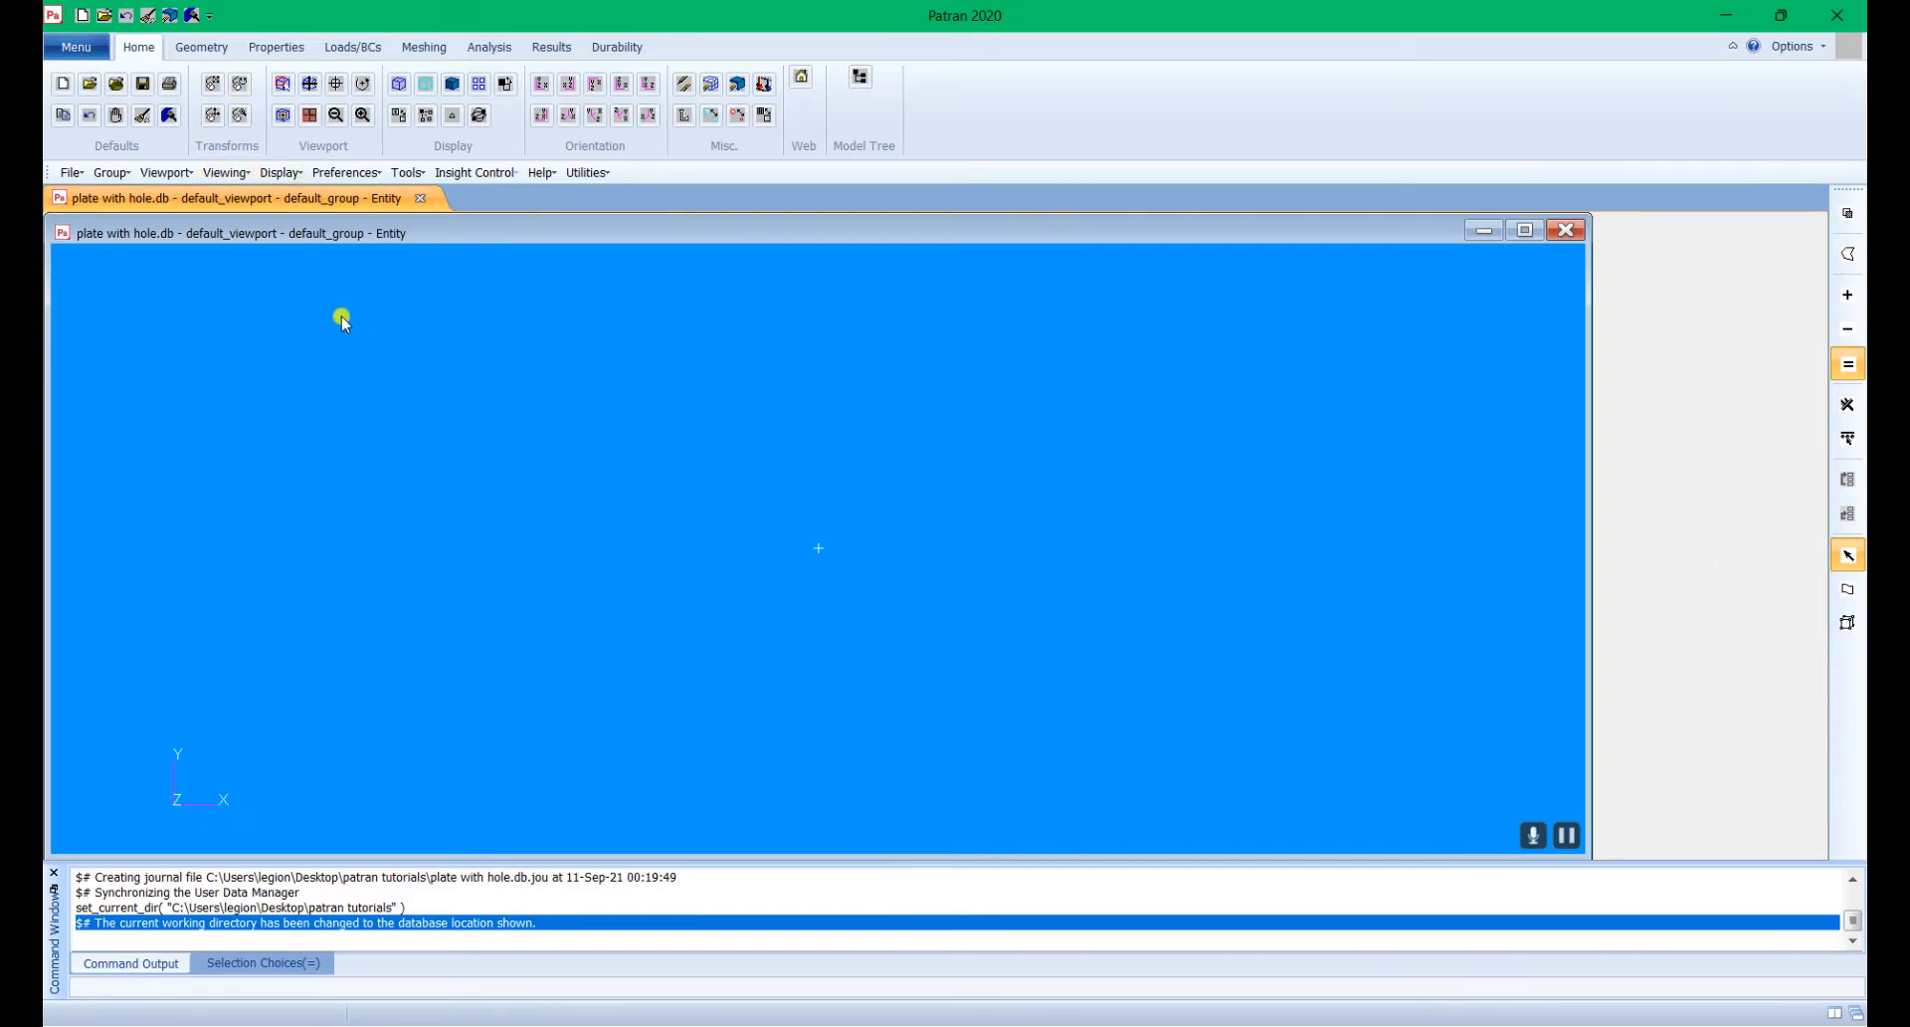
Step: Create a geometry point at [100 0 0] and enlarge the display size of points
left_click(201, 46)
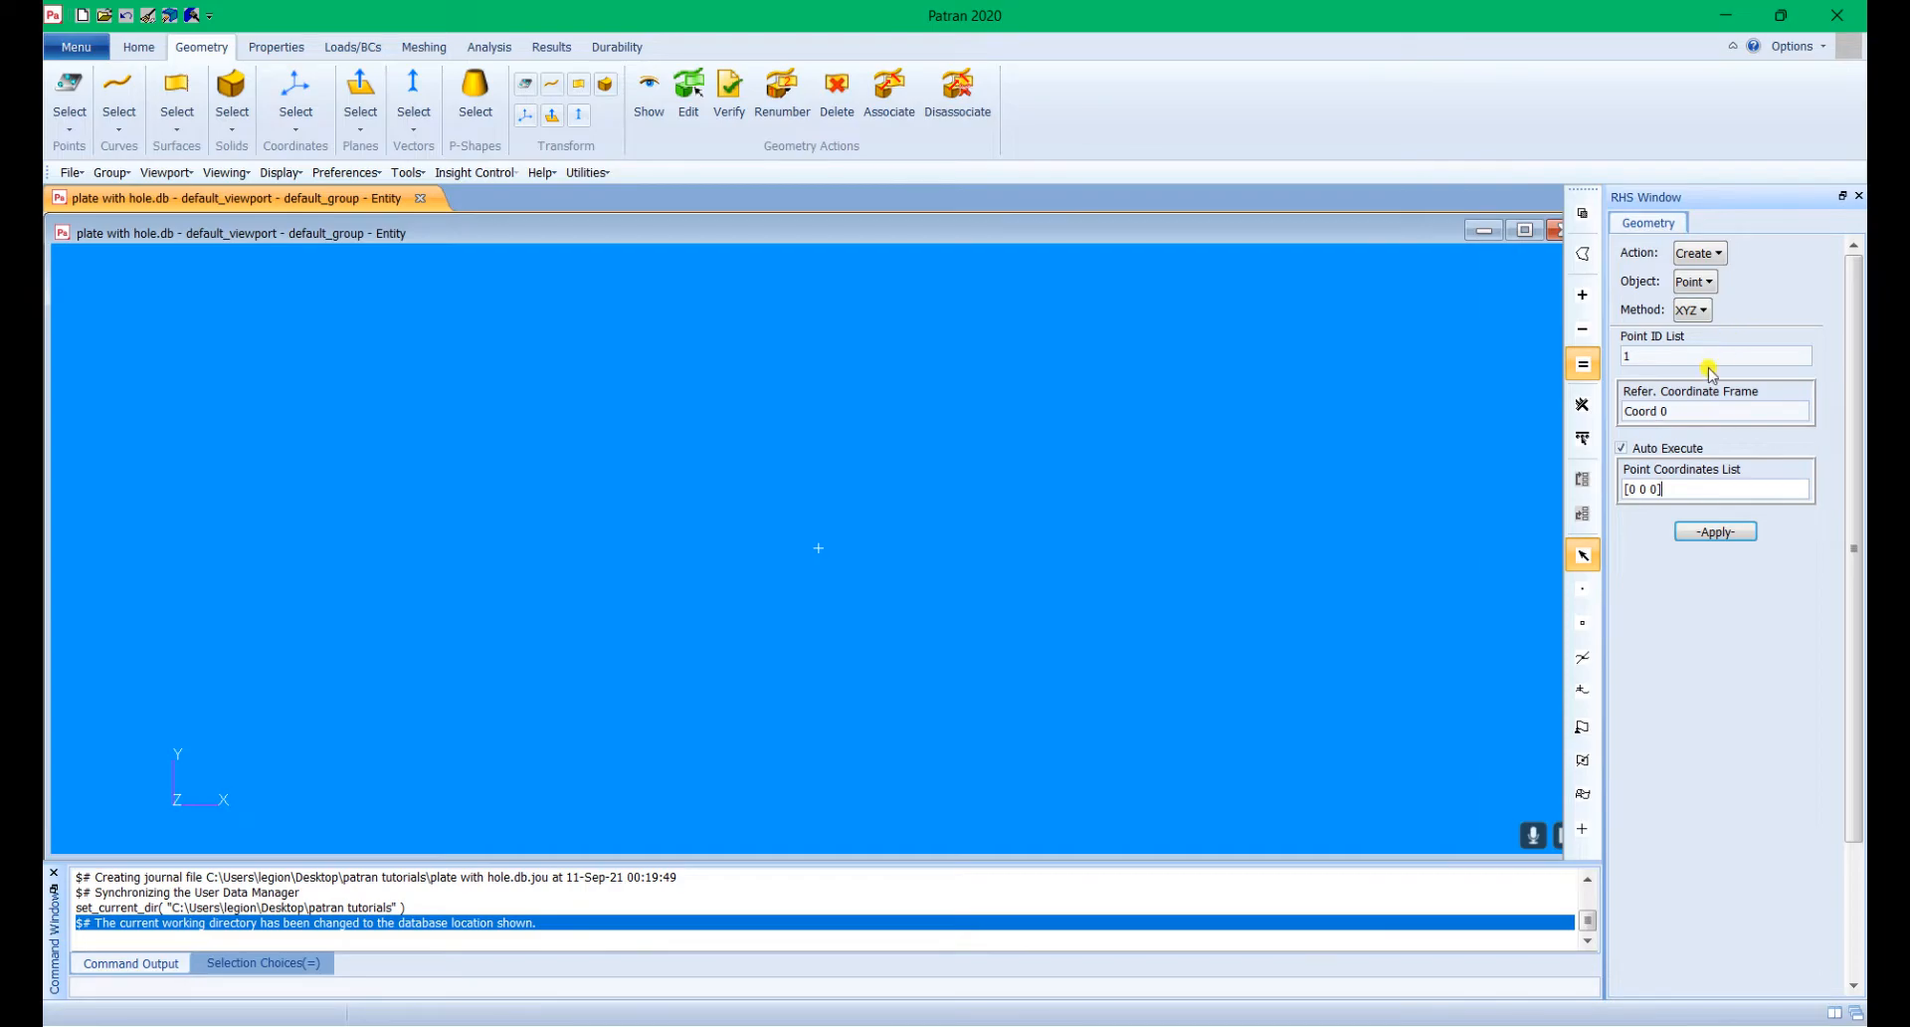
left_click(1635, 489)
left_click(1715, 531)
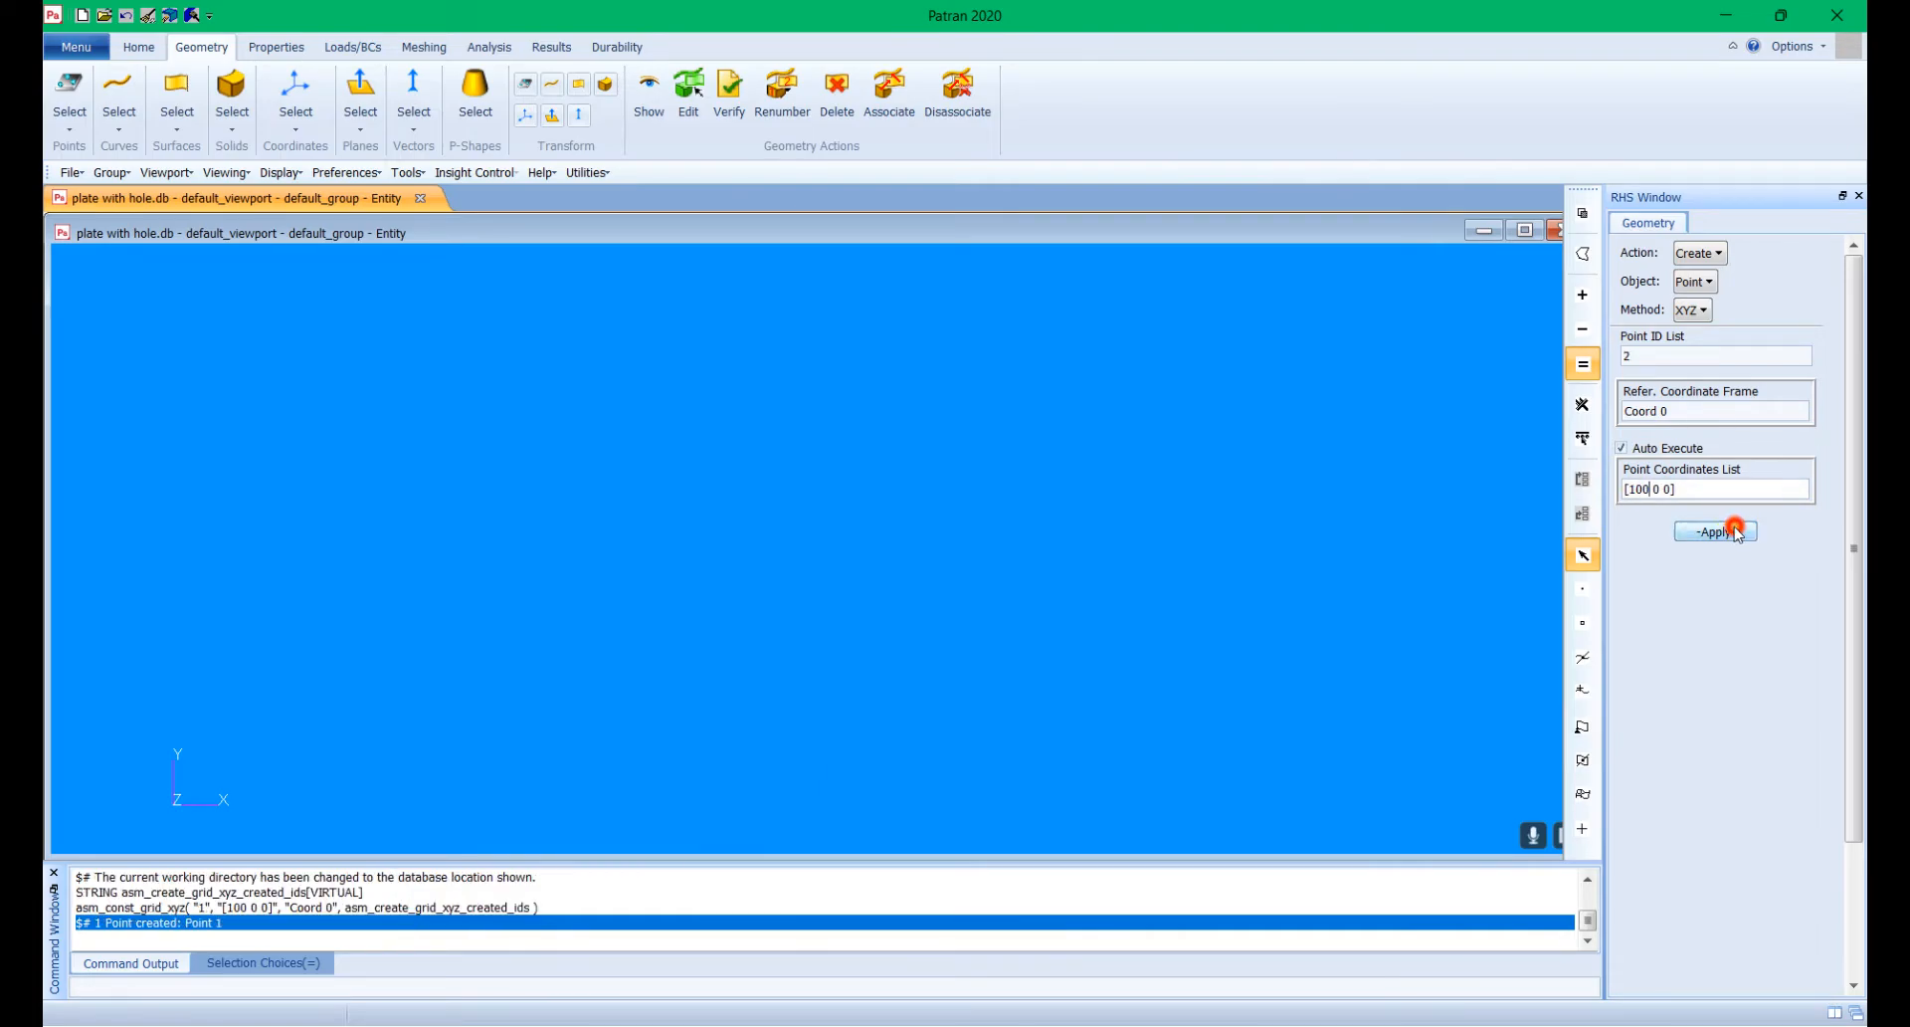
left_click(138, 47)
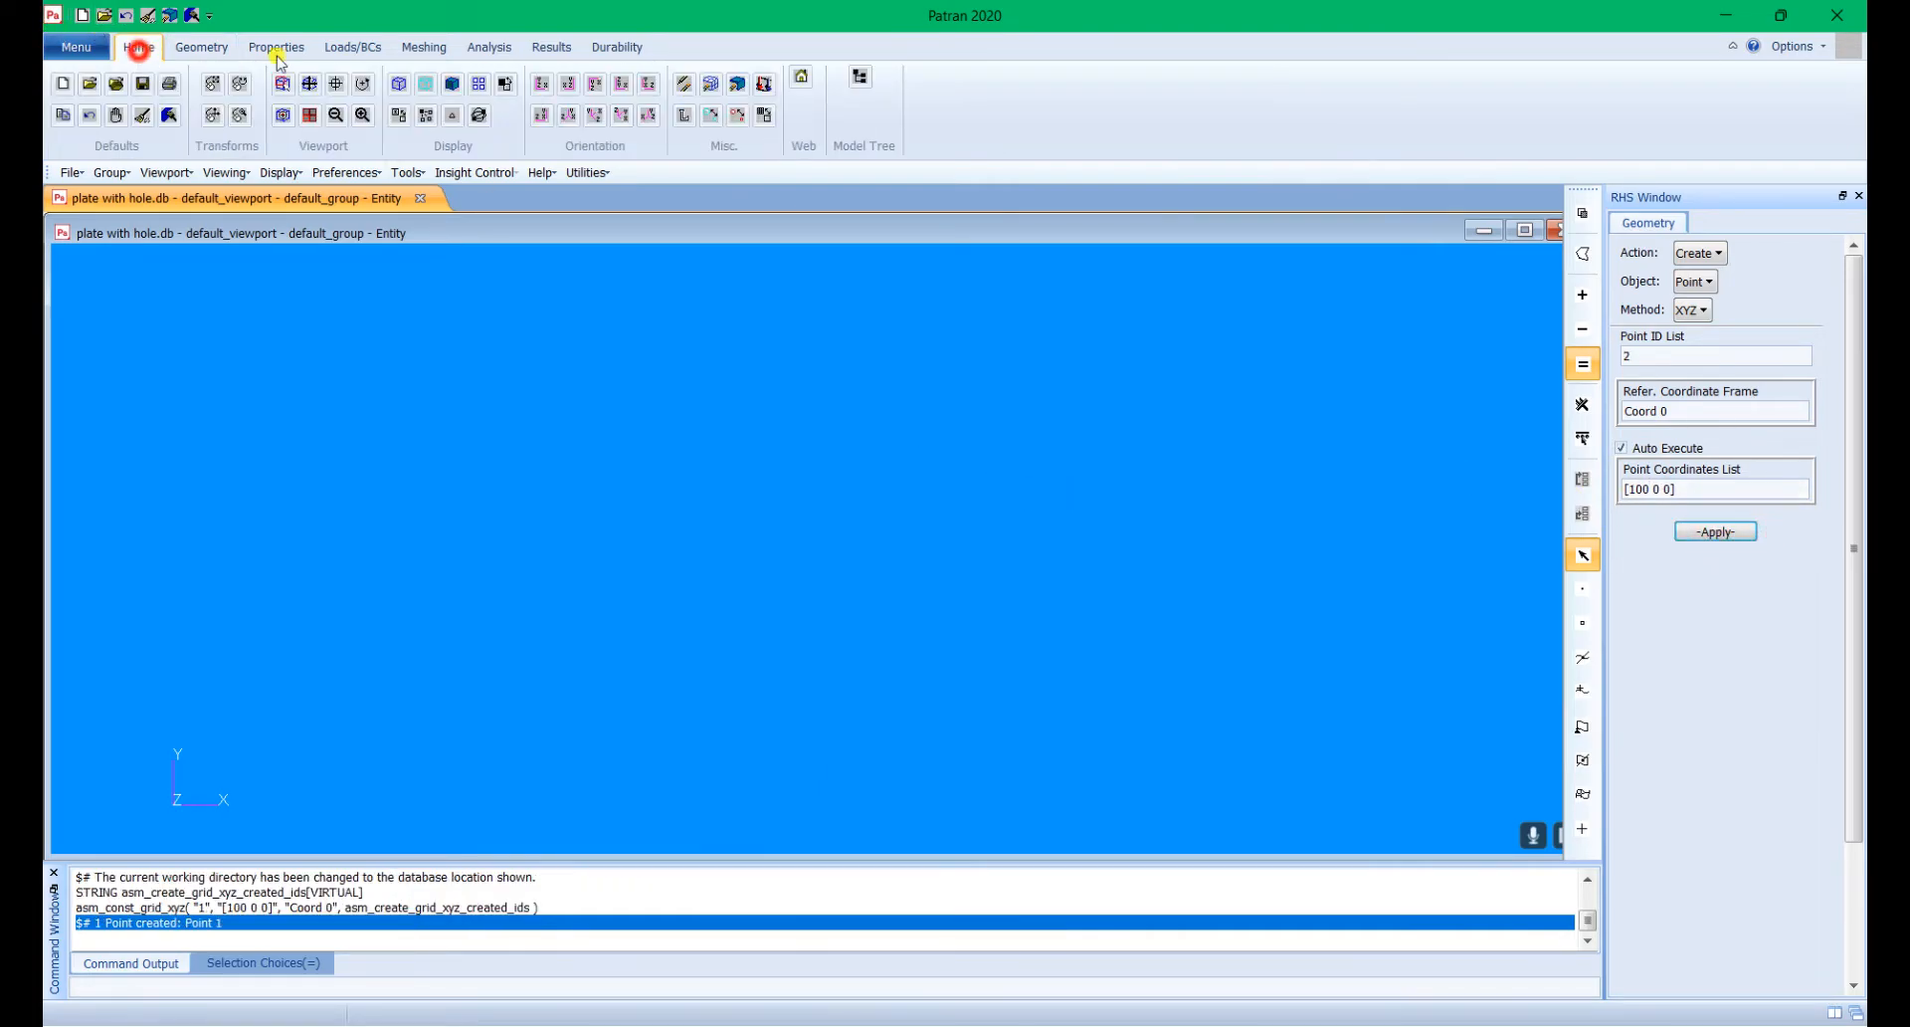
left_click(713, 118)
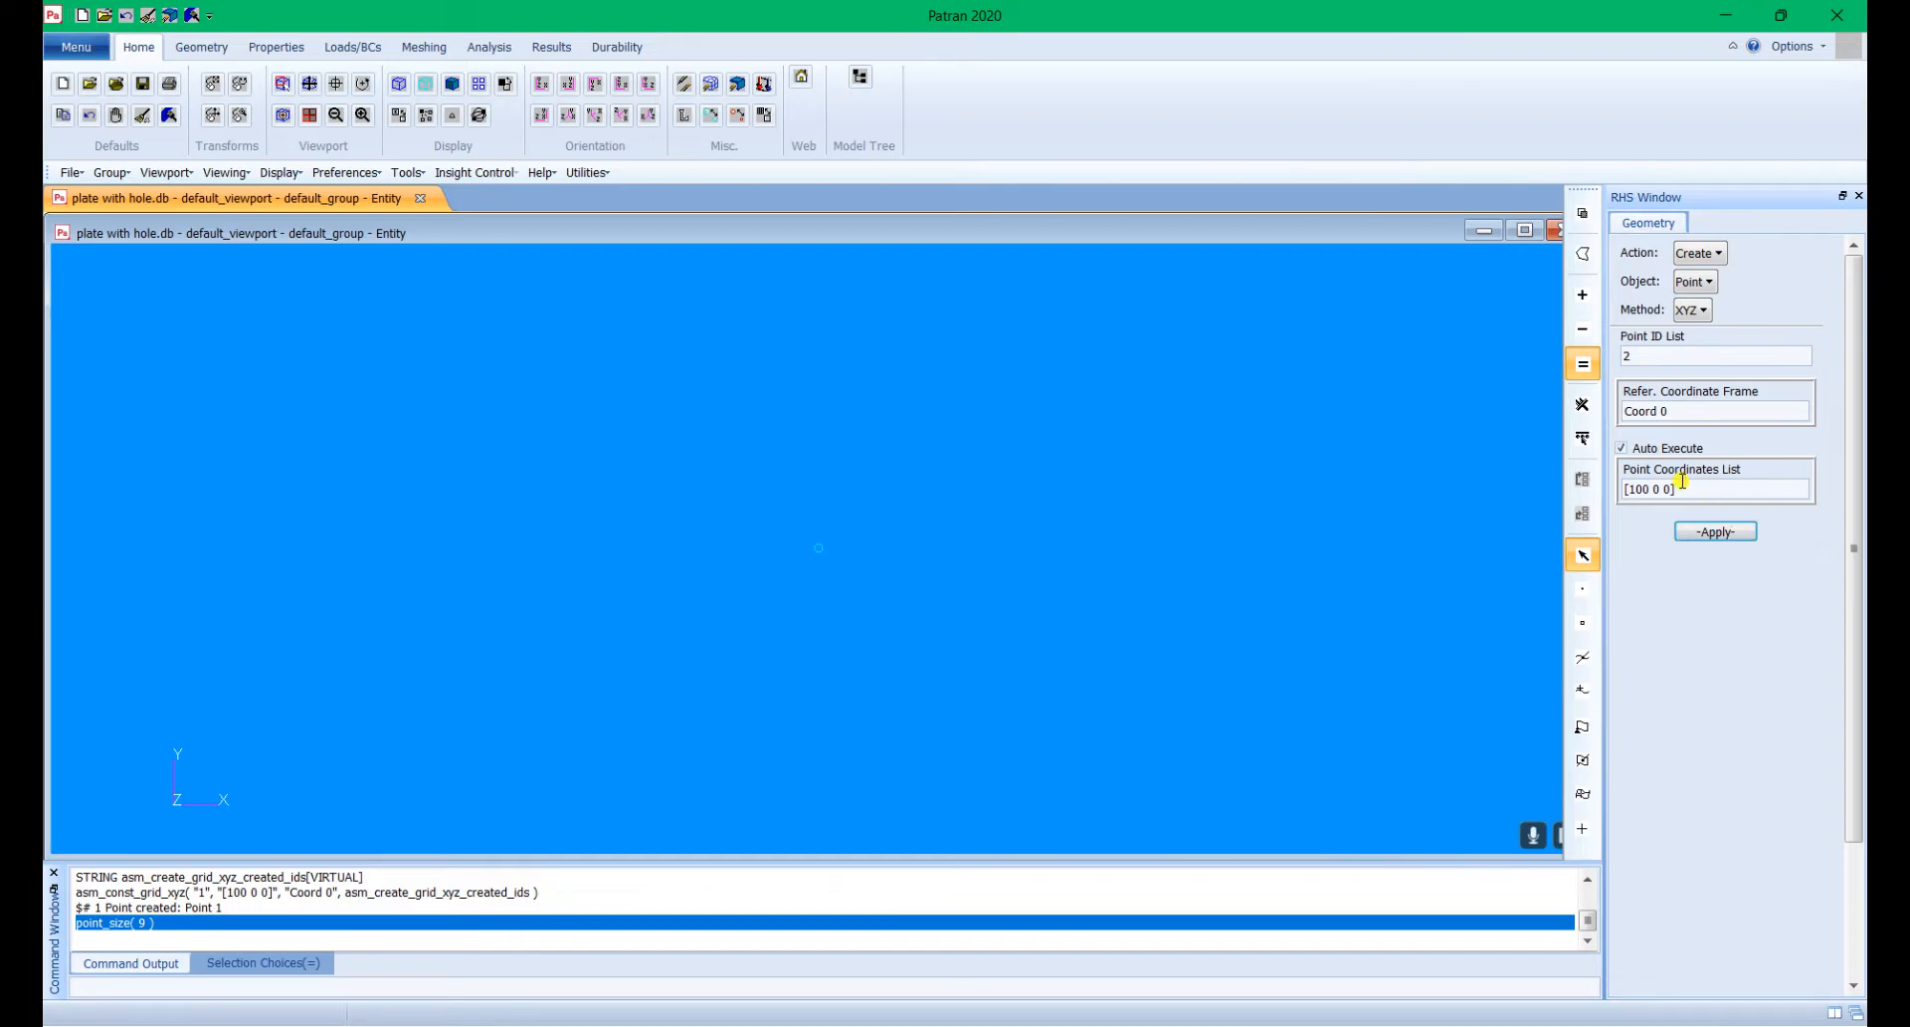
Step: Create two more plate corner points at [0 100 0] and [100 100 0]
left_click(1650, 490)
key("BackSpace")
left_click(1707, 532)
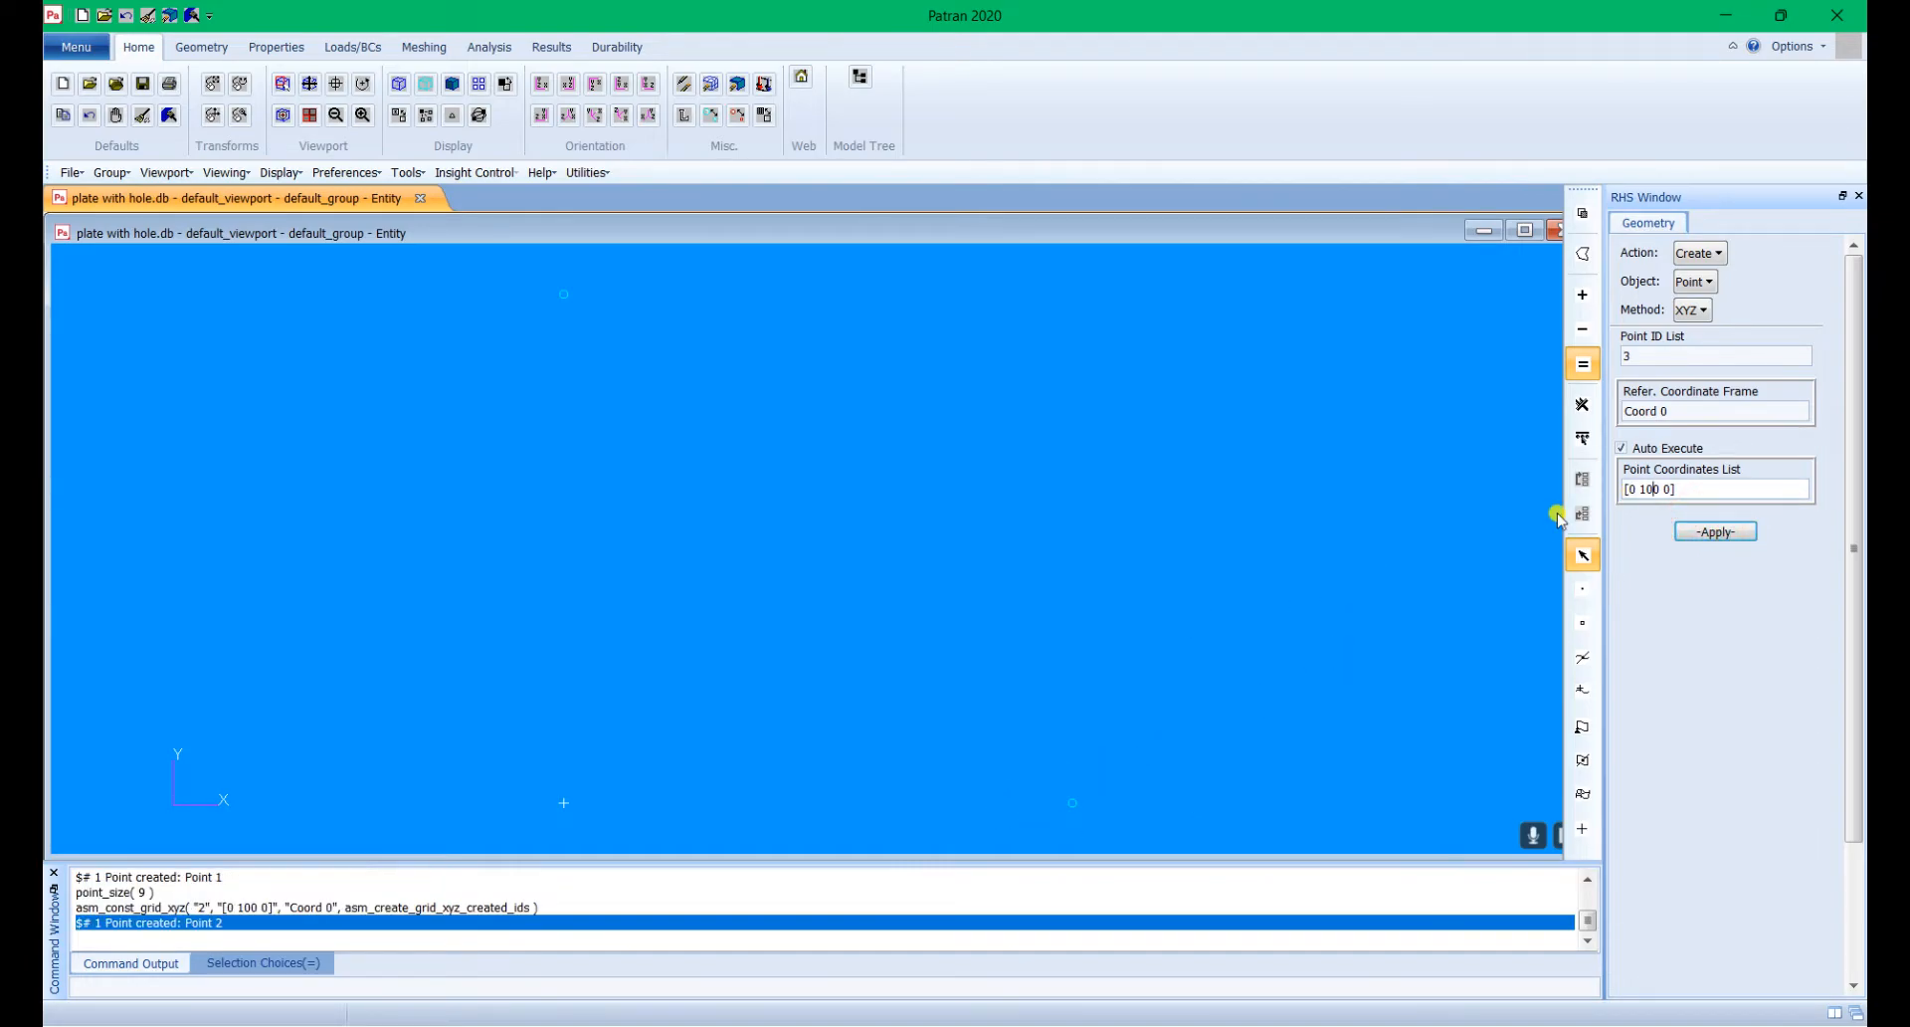
double_click(1633, 490)
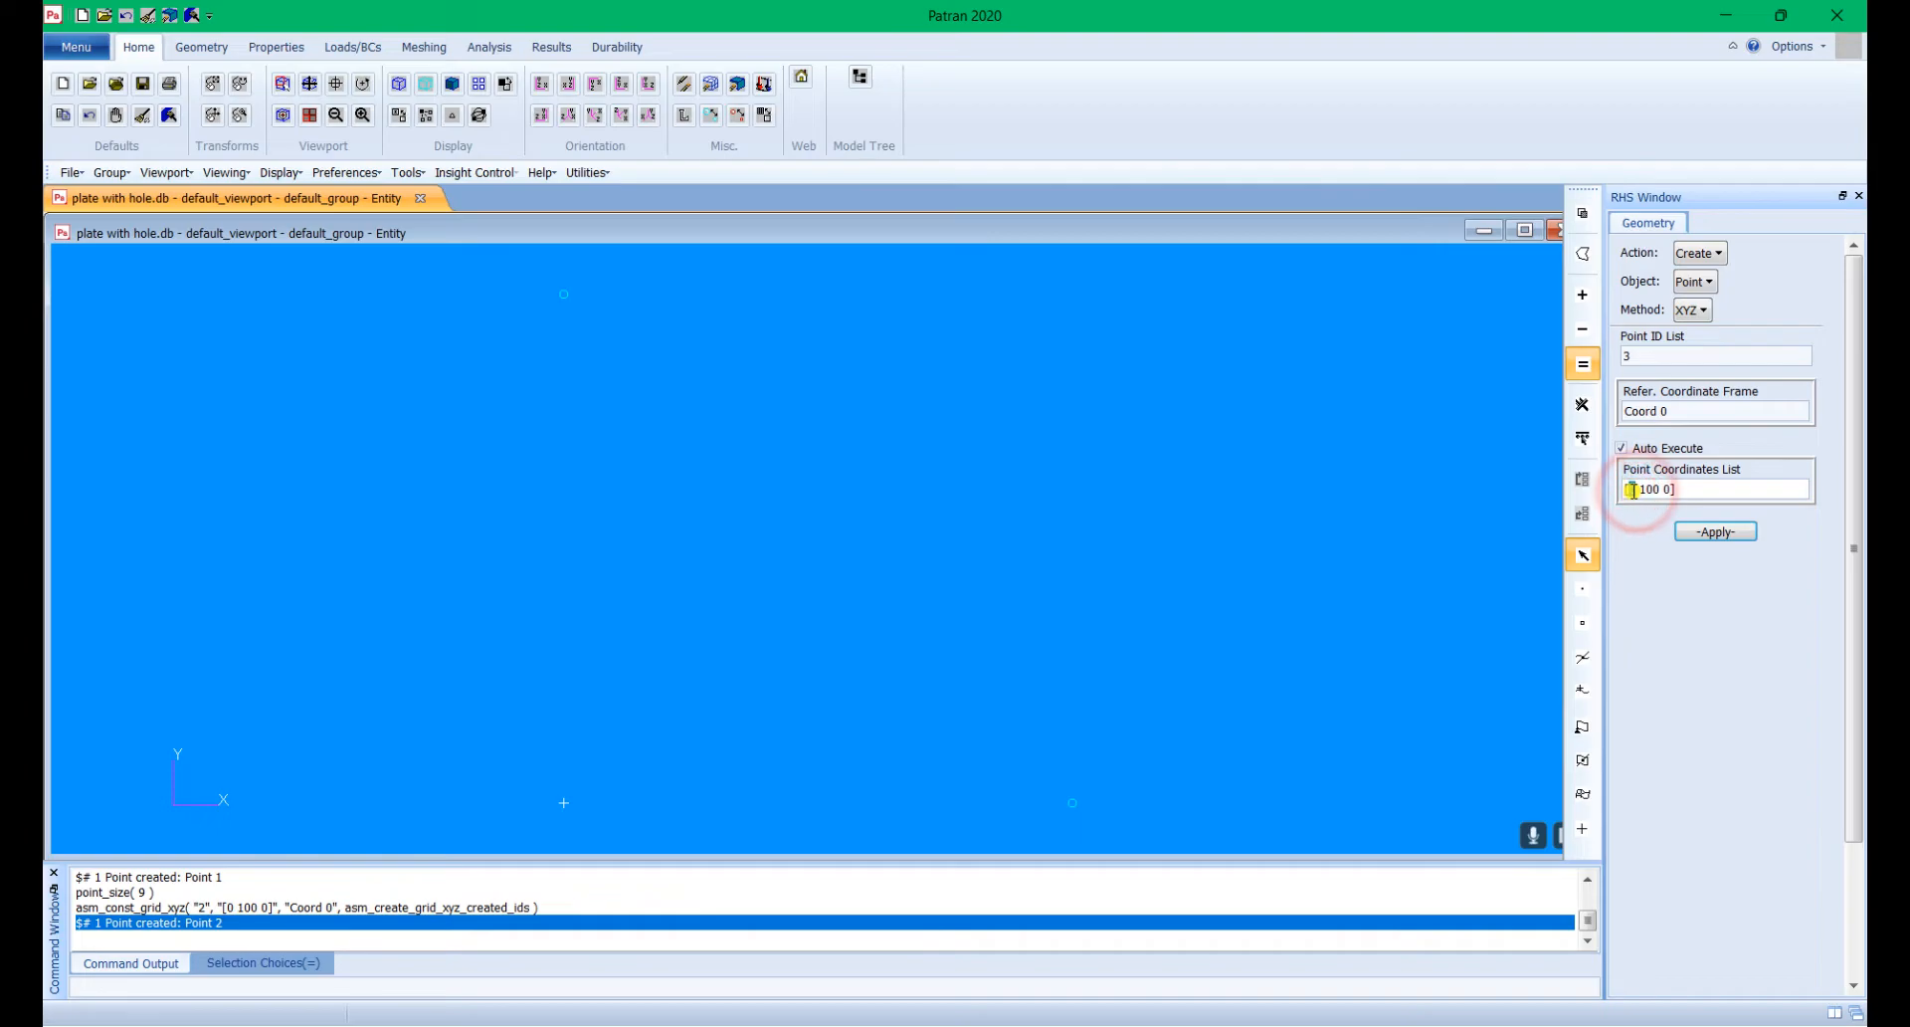
left_click(1700, 529)
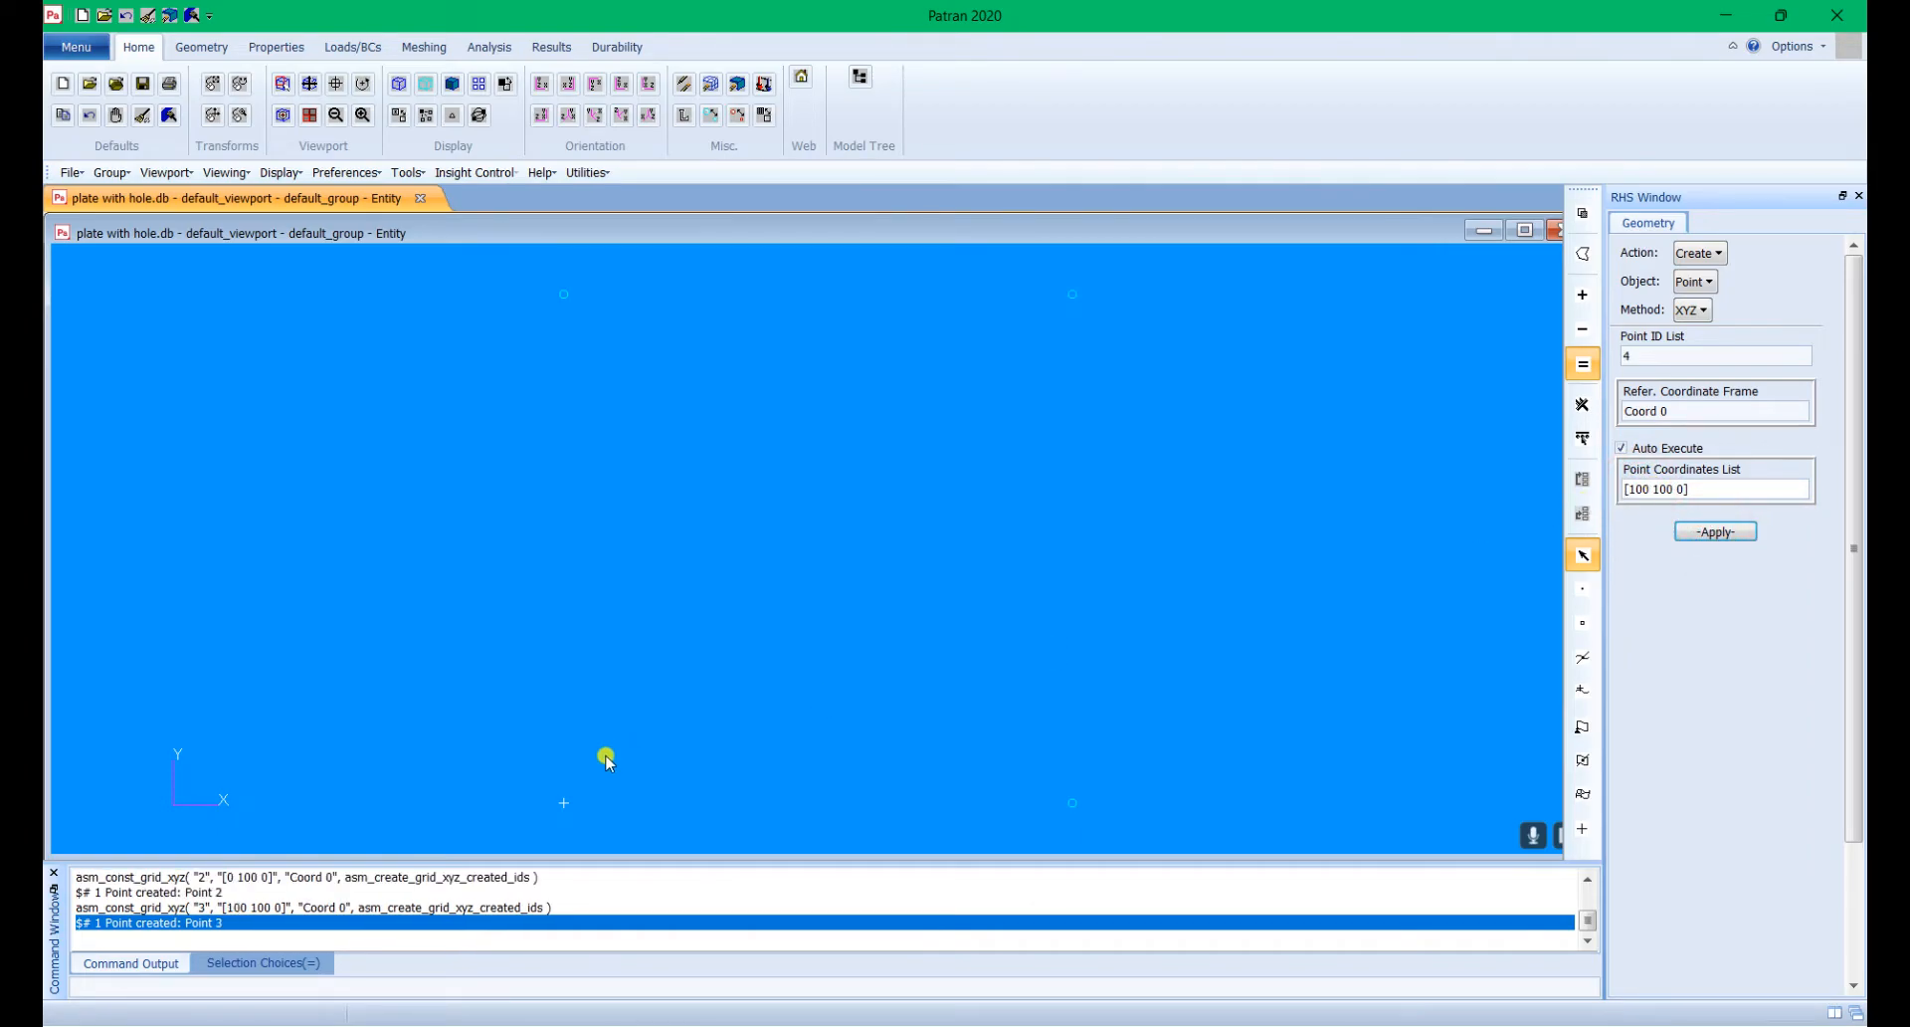
Step: Create the last plate corner point at the origin, [0 0 0]
left_click(1654, 486)
double_click(1666, 488)
type("0 0")
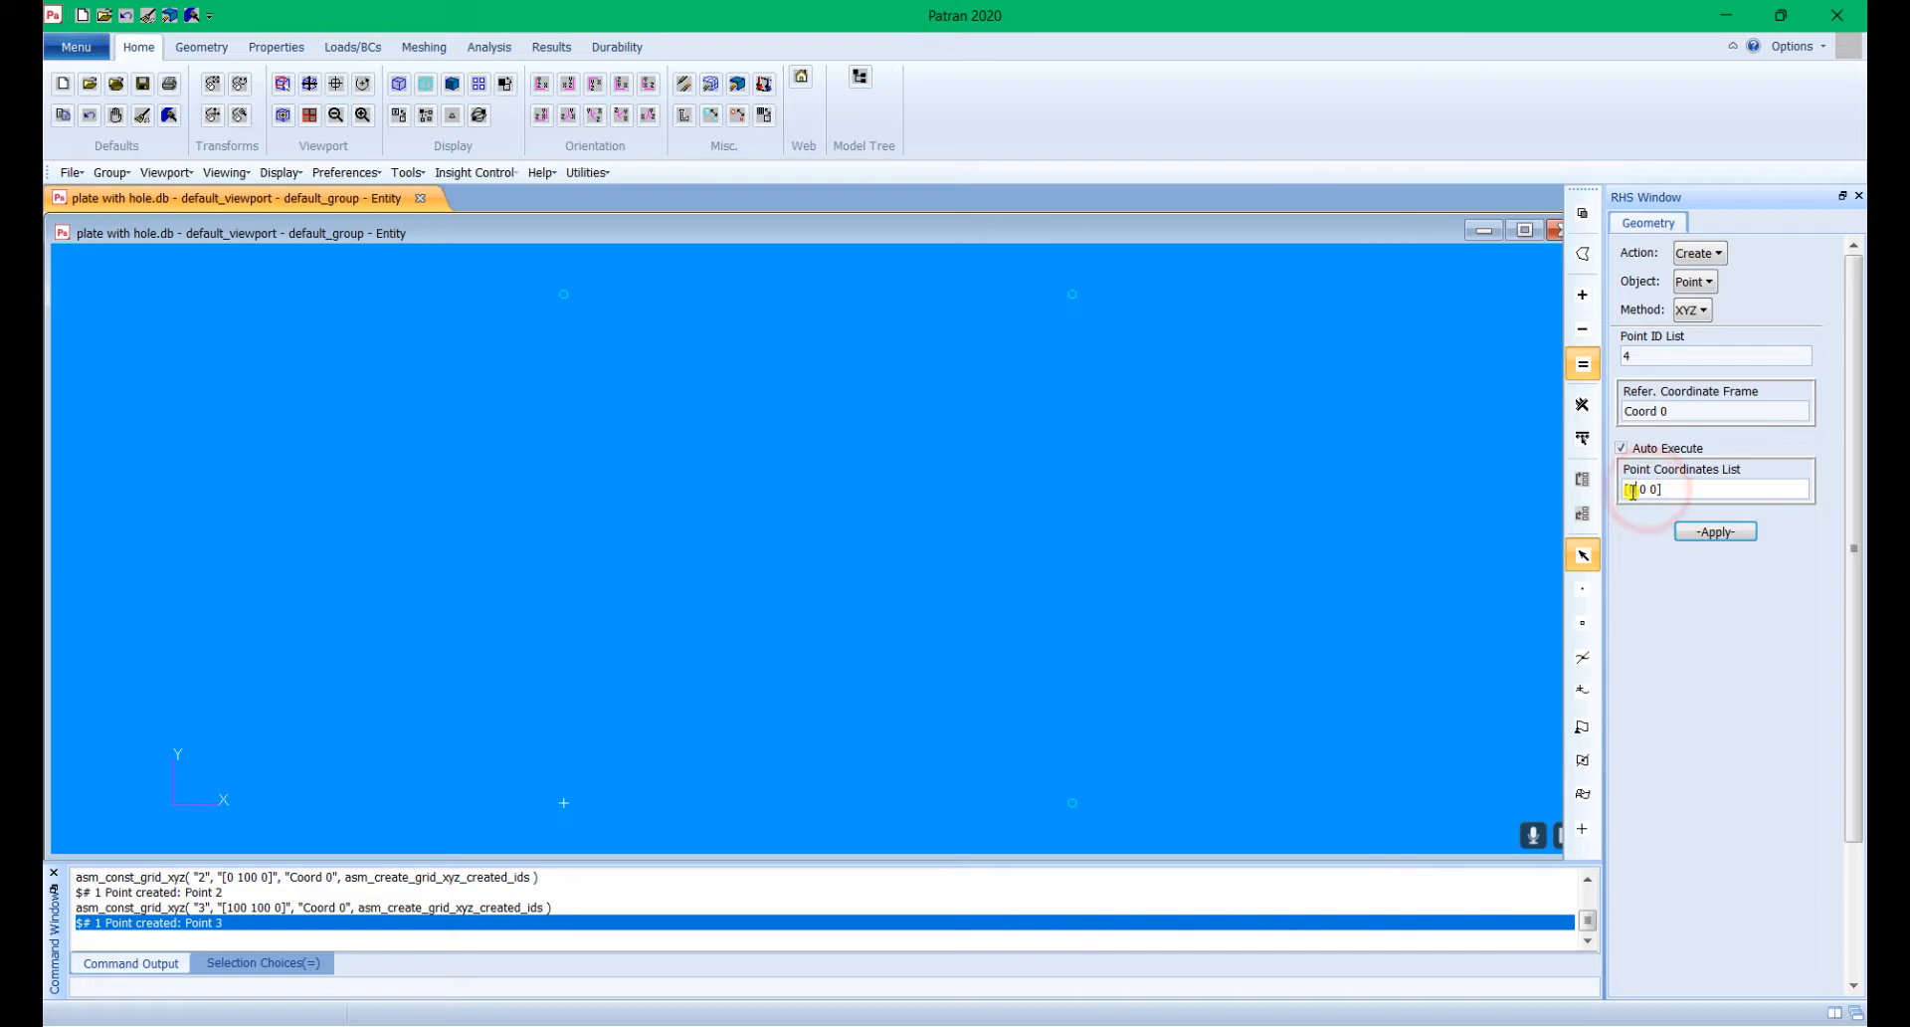
left_click(1717, 531)
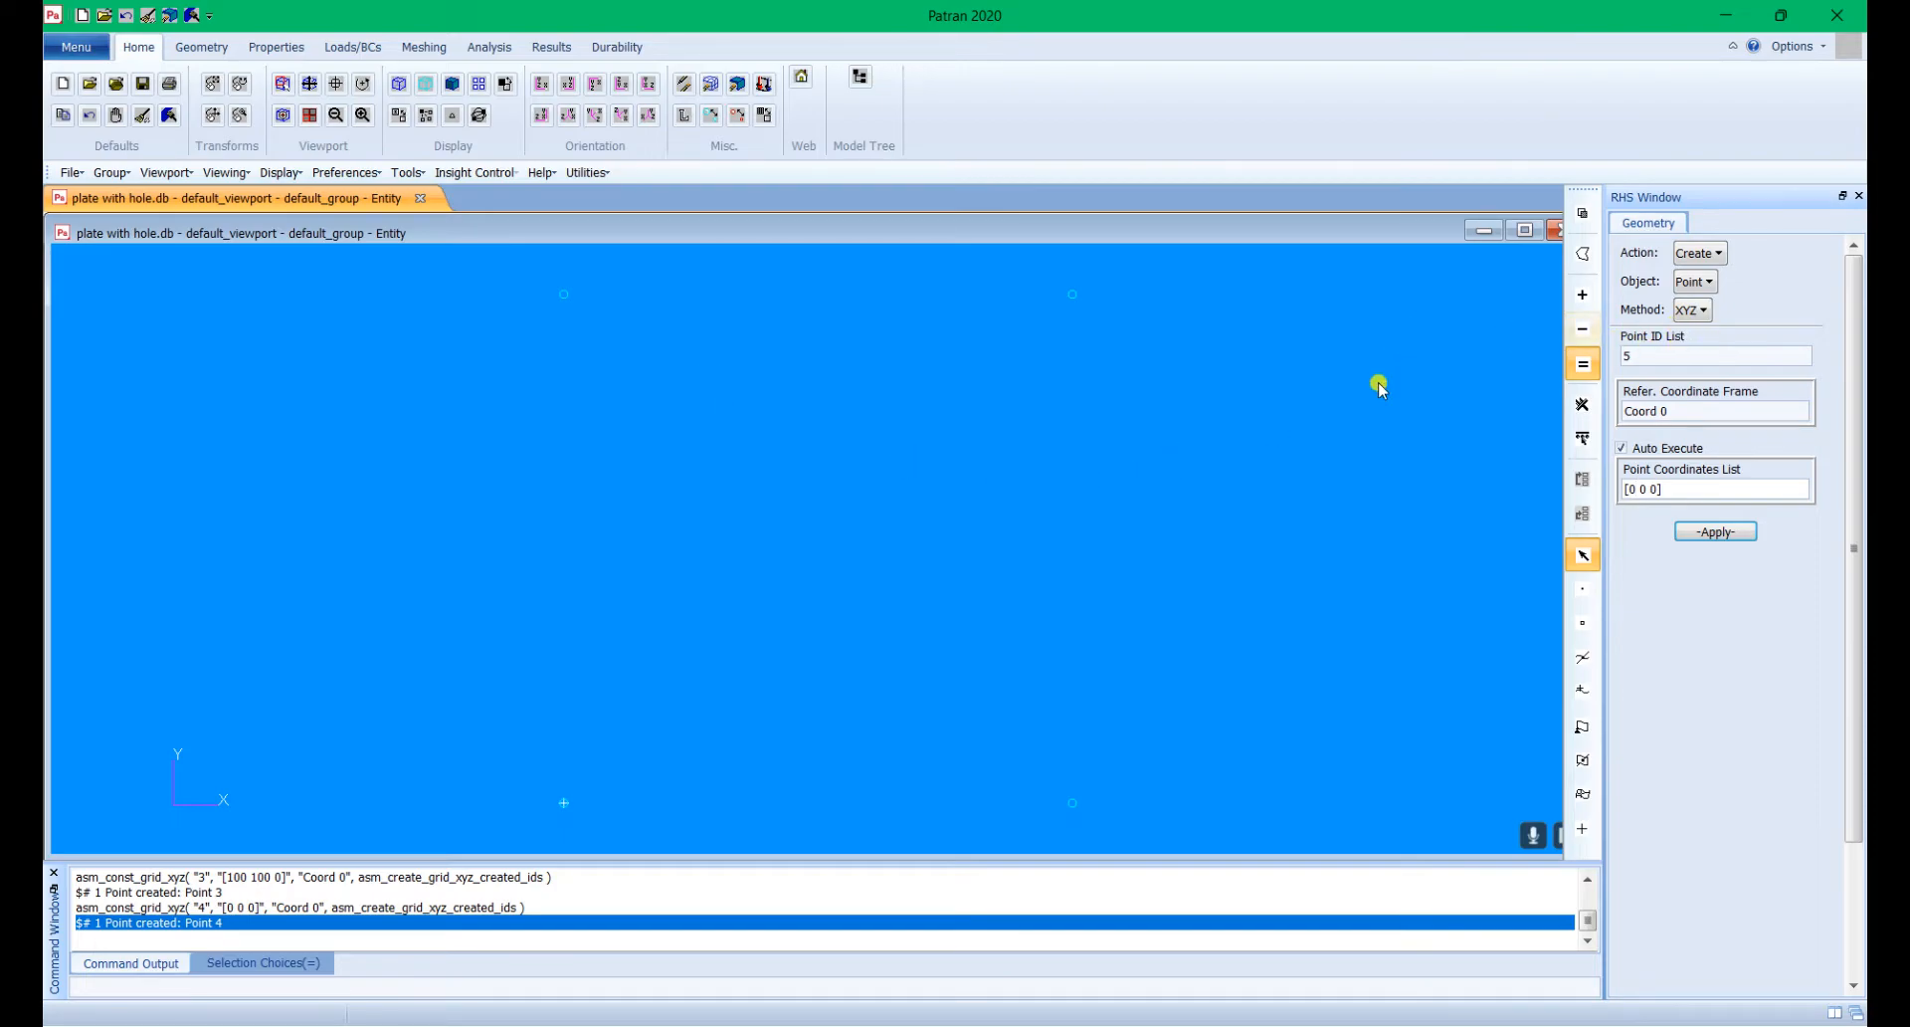
Step: Create four two-point curves joining the corner points into the closed square outline of the plate
left_click(1707, 282)
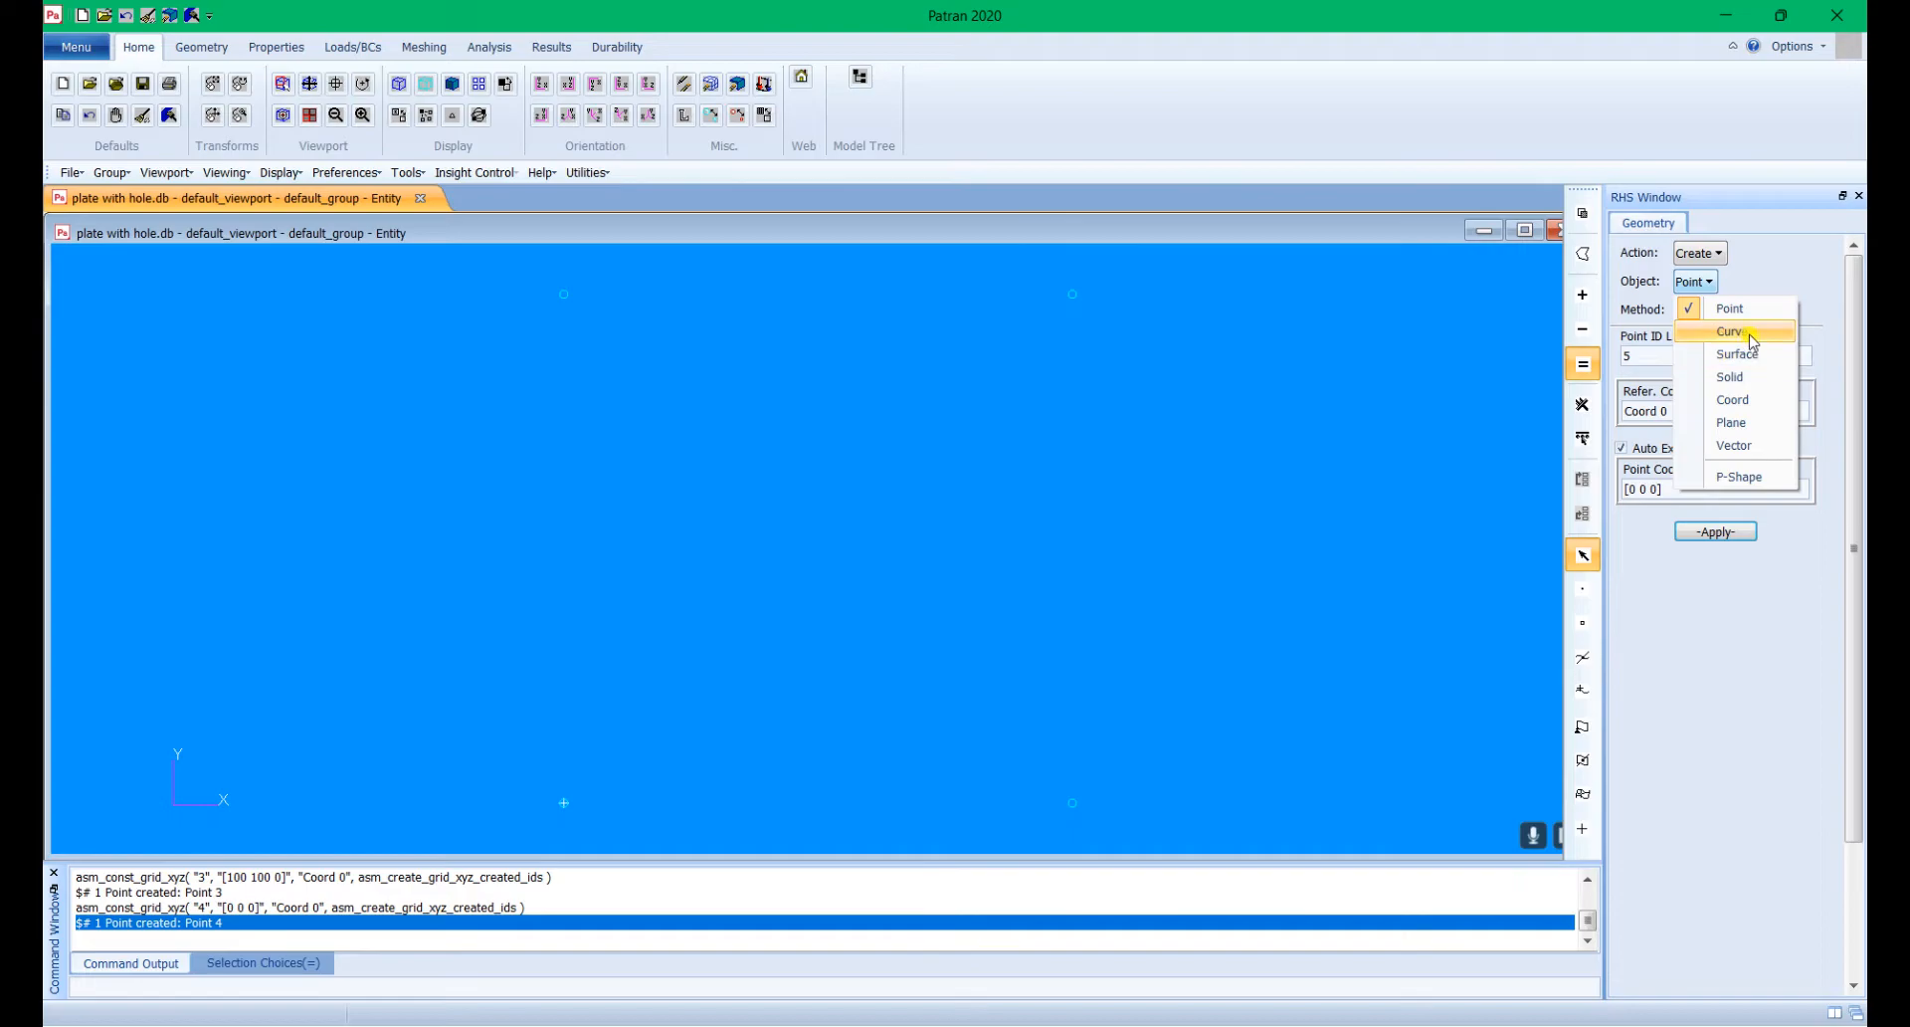
left_click(1750, 335)
left_click(564, 801)
left_click(1071, 801)
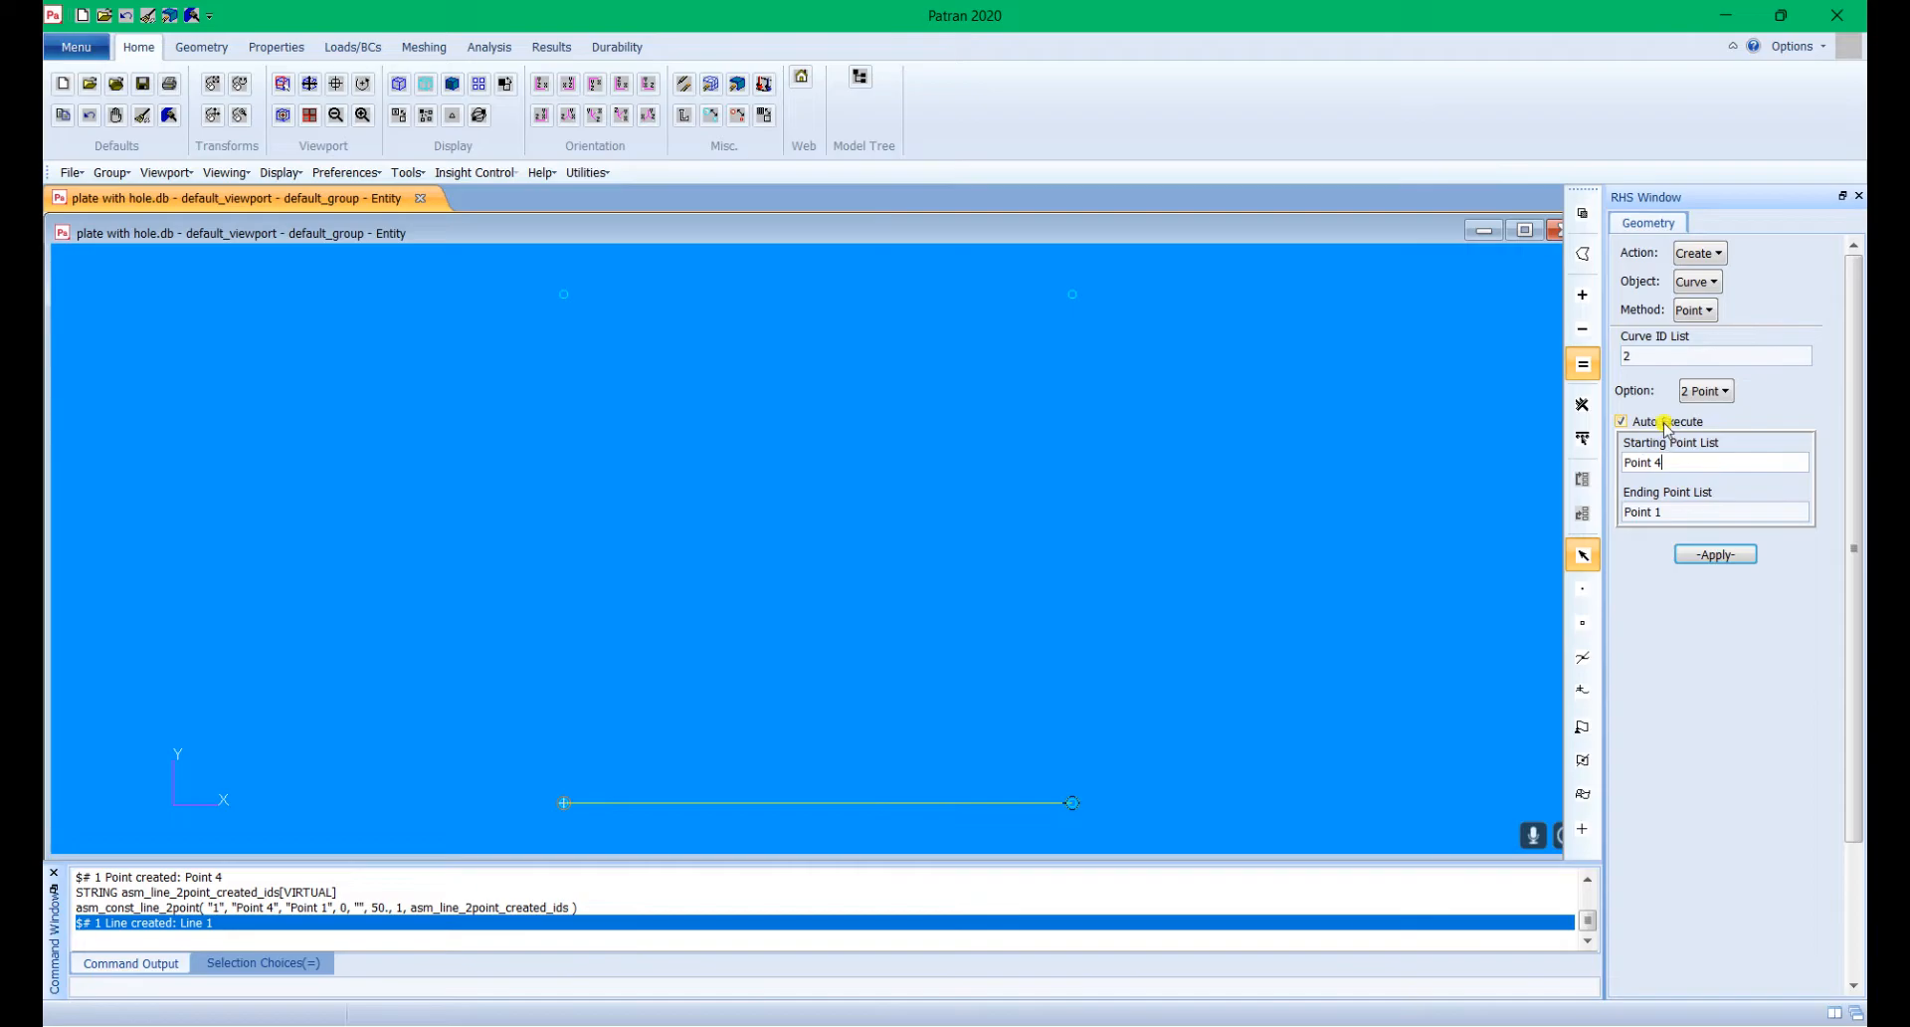
left_click(1071, 802)
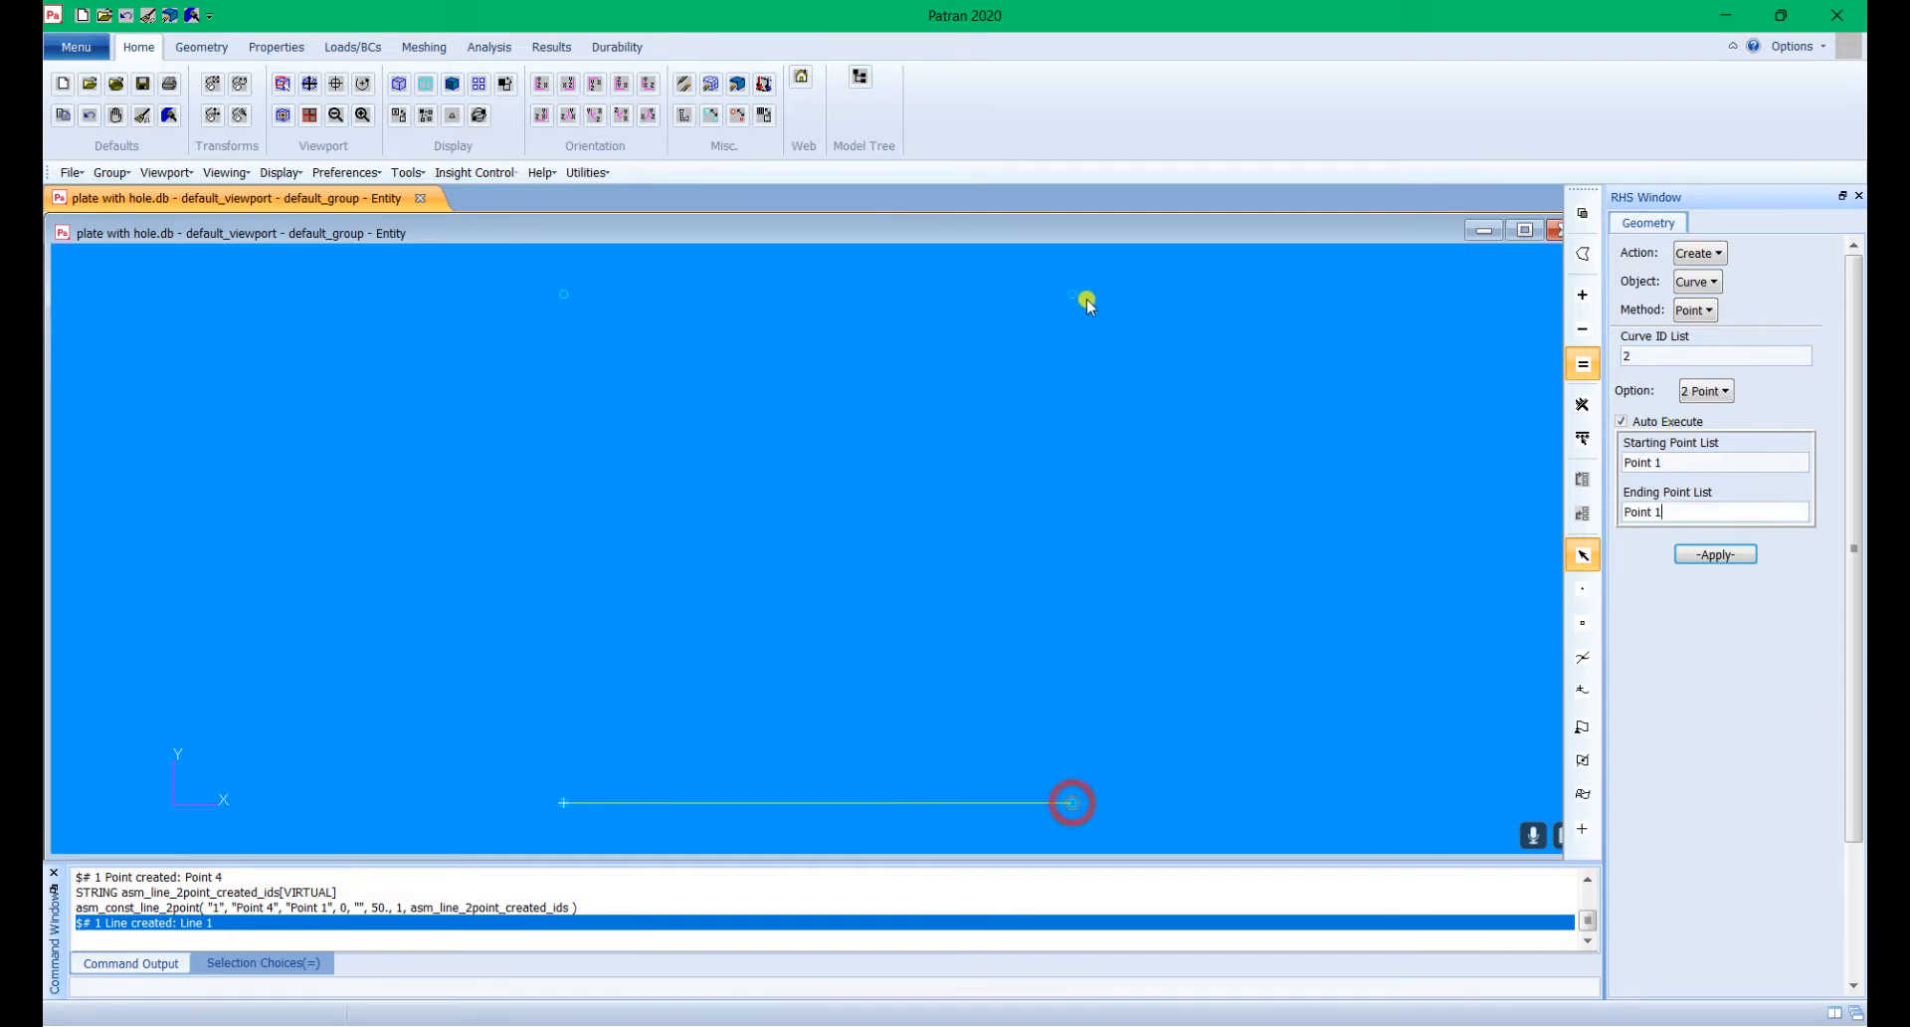
left_click(1072, 294)
left_click(1072, 294)
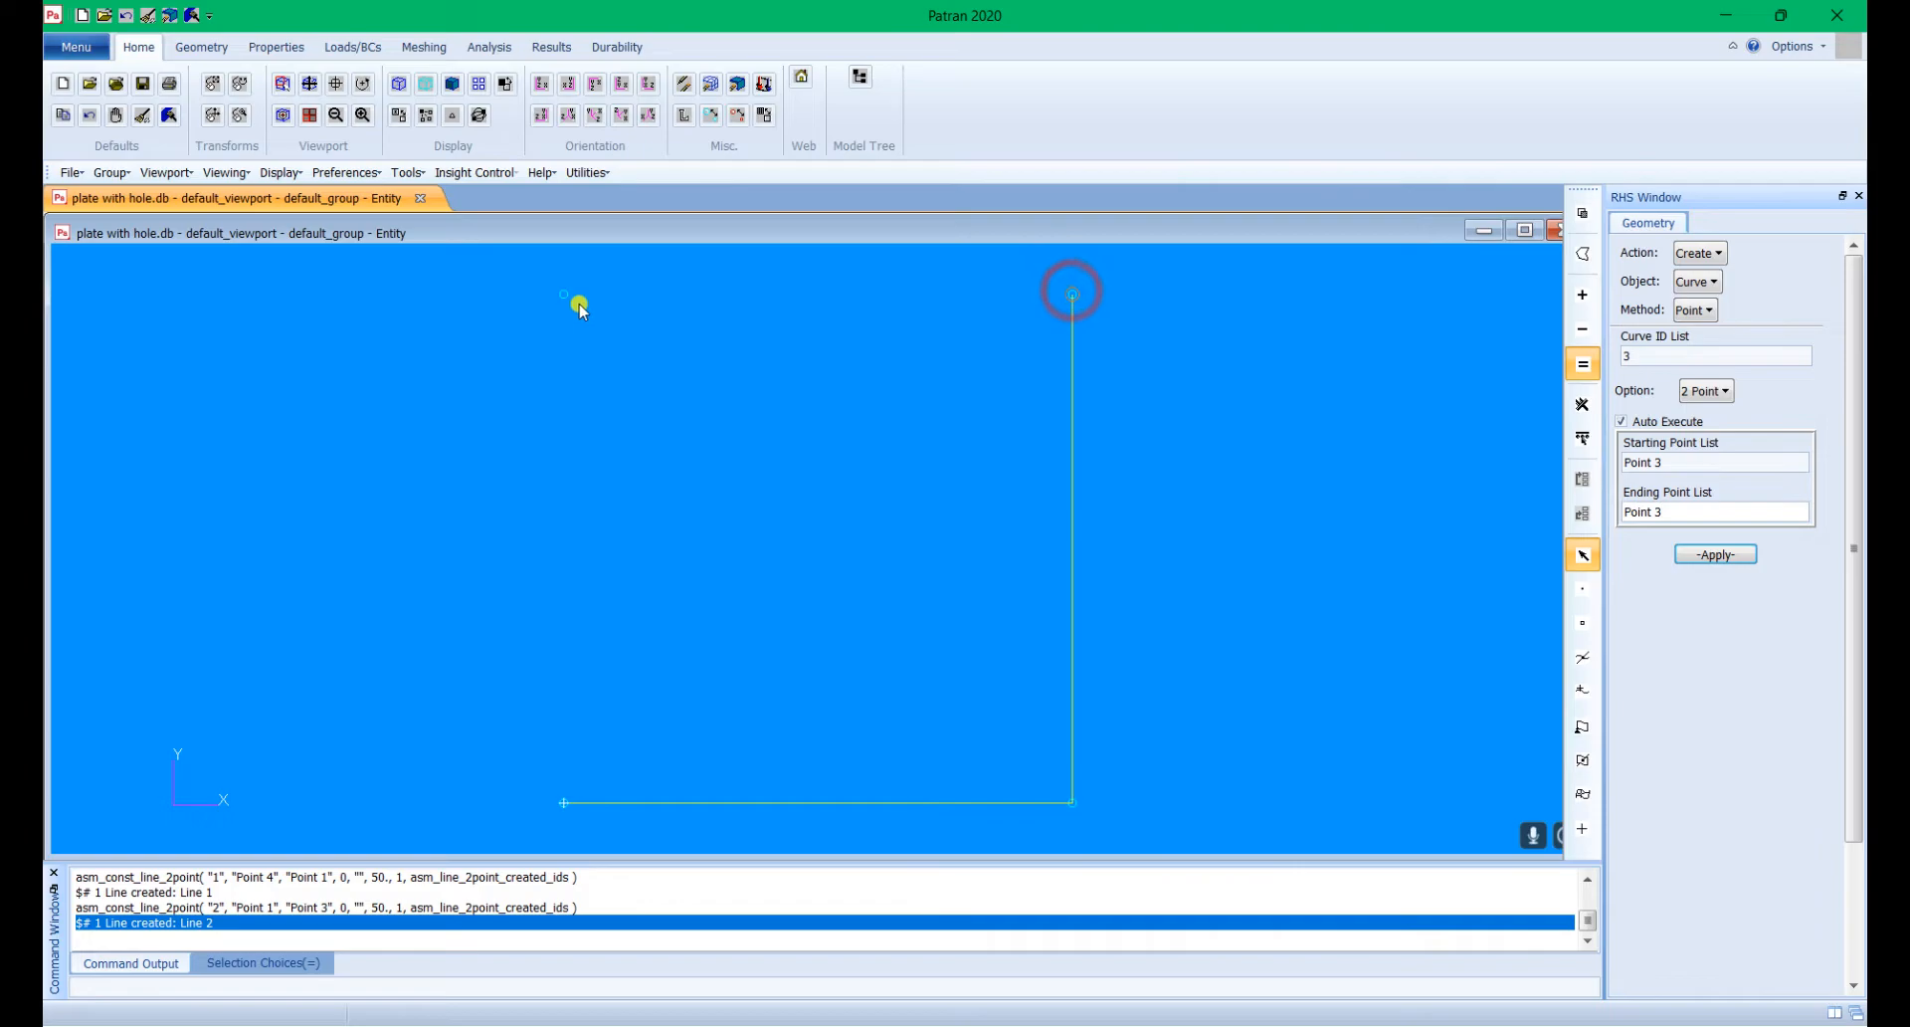
left_click(566, 296)
left_click(566, 296)
left_click(554, 799)
Step: Create two diagonal curves connecting the opposite corner points of the square
left_click(564, 295)
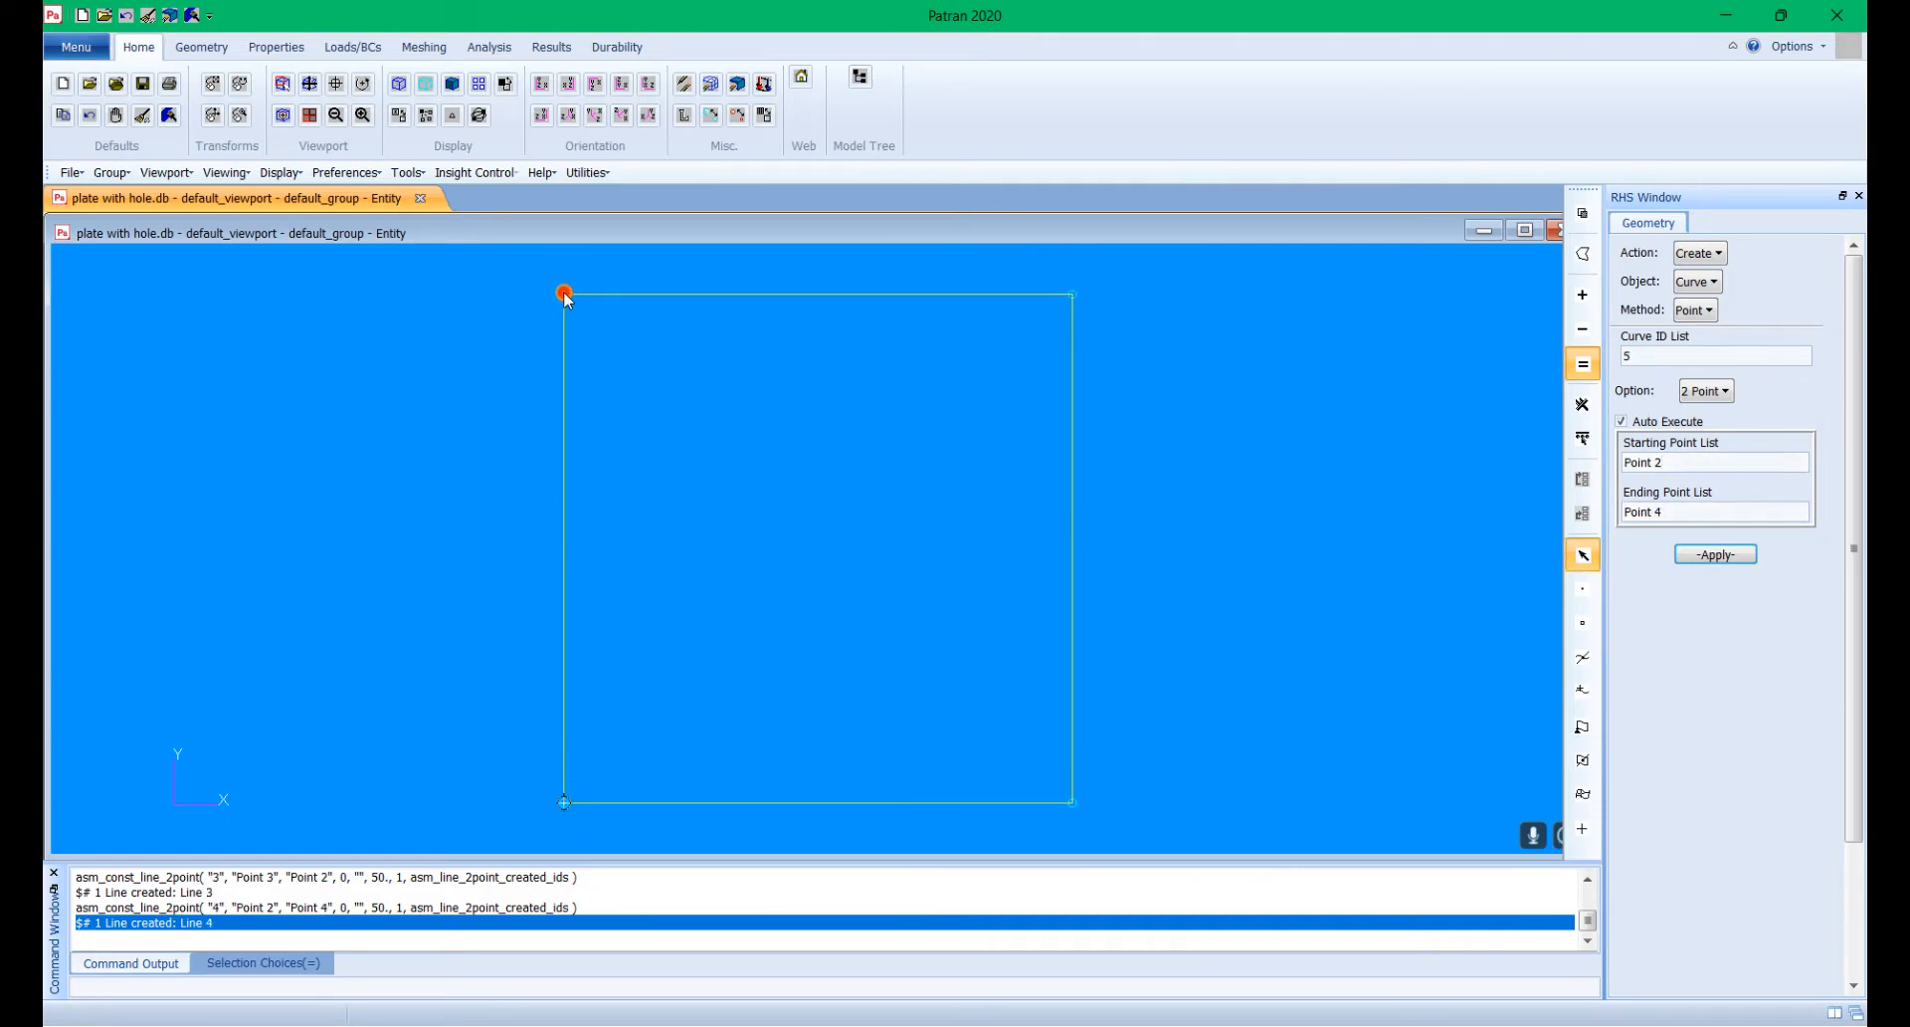
left_click(1072, 802)
left_click(559, 805)
left_click(1071, 297)
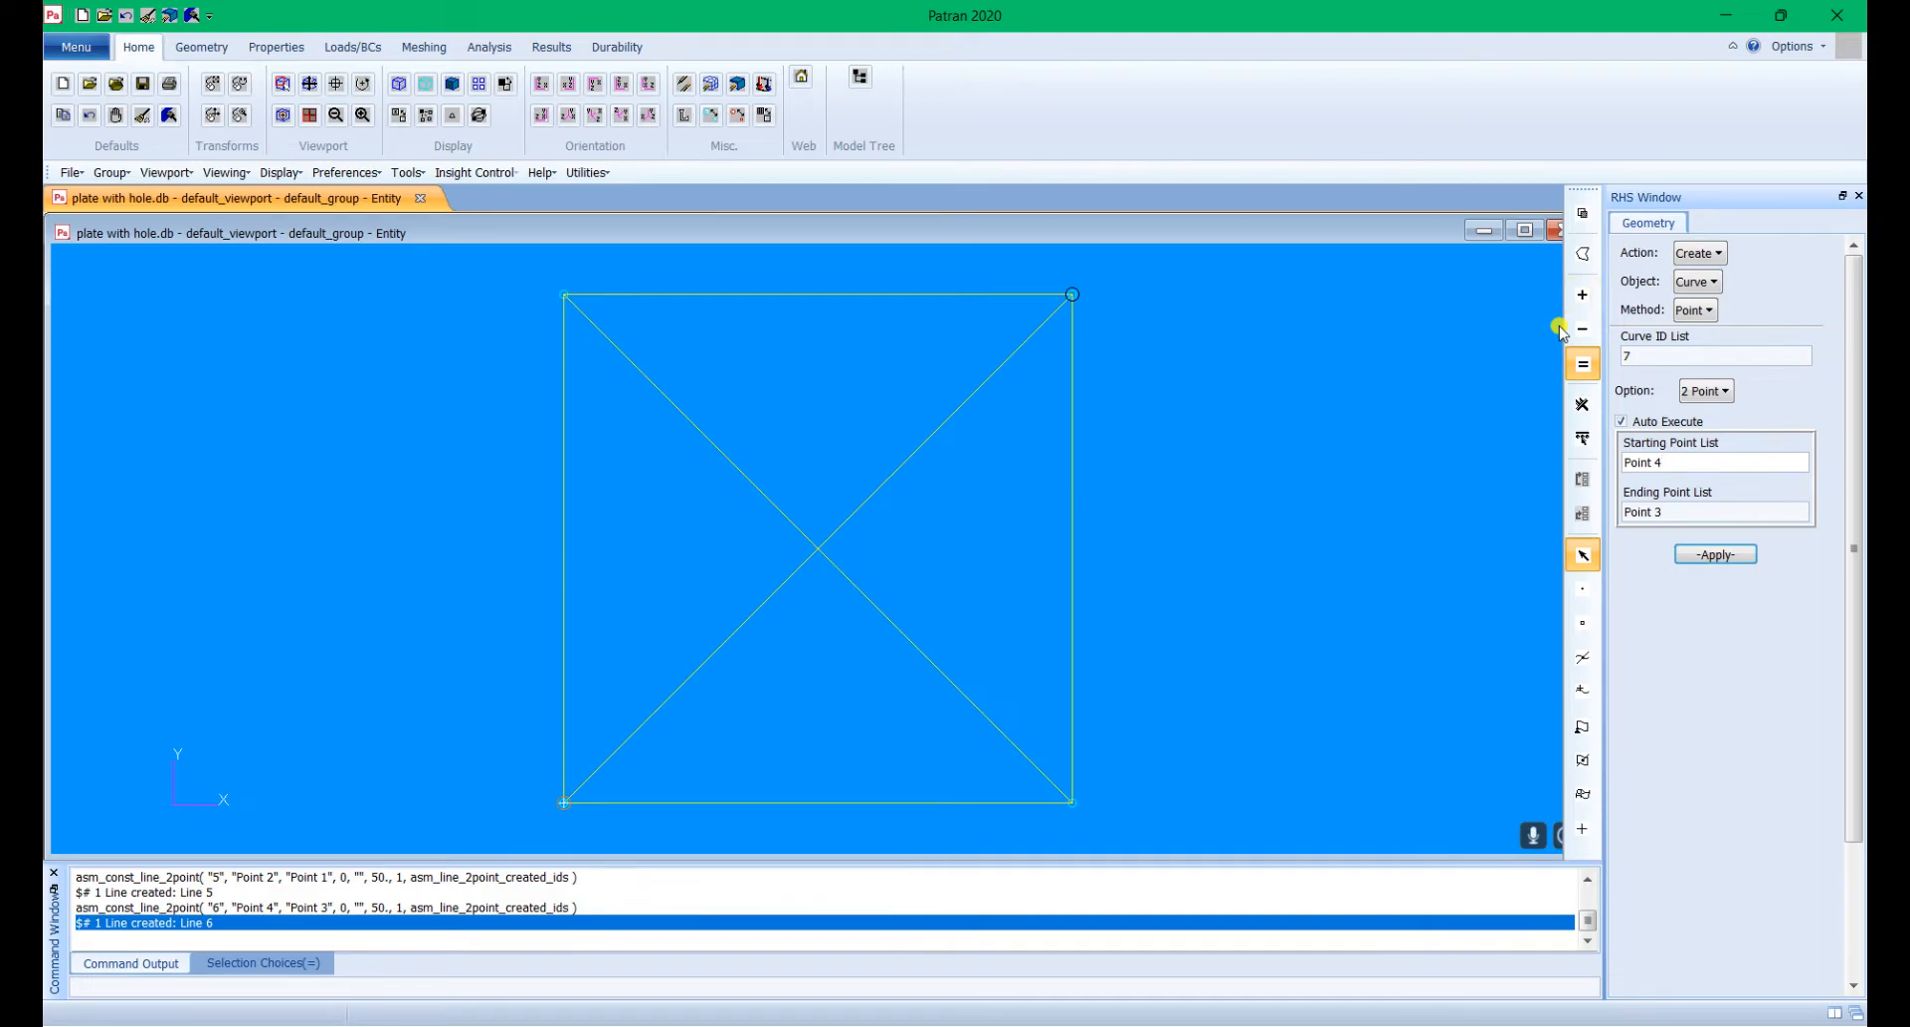
Step: Create a 2D circle curve with radius 5 centred at [50 50 0]
left_click(1713, 283)
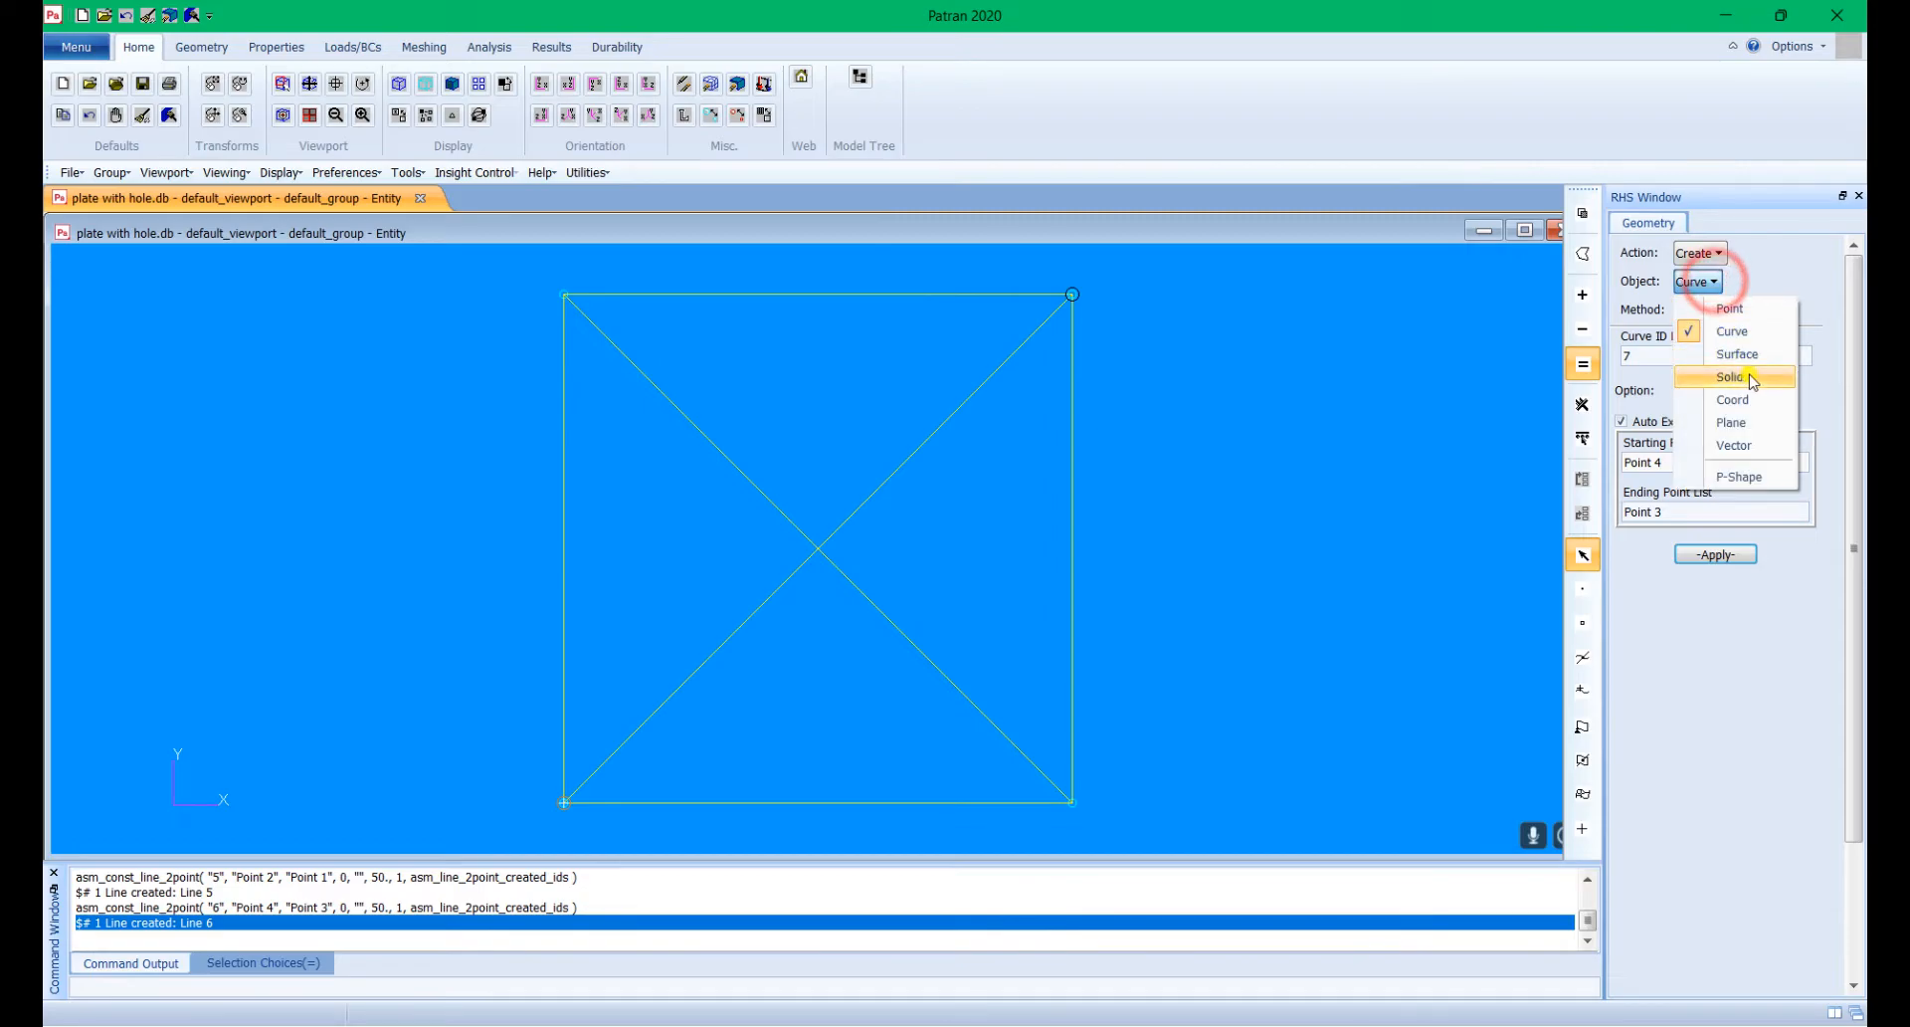
left_click(1778, 259)
left_click(1713, 308)
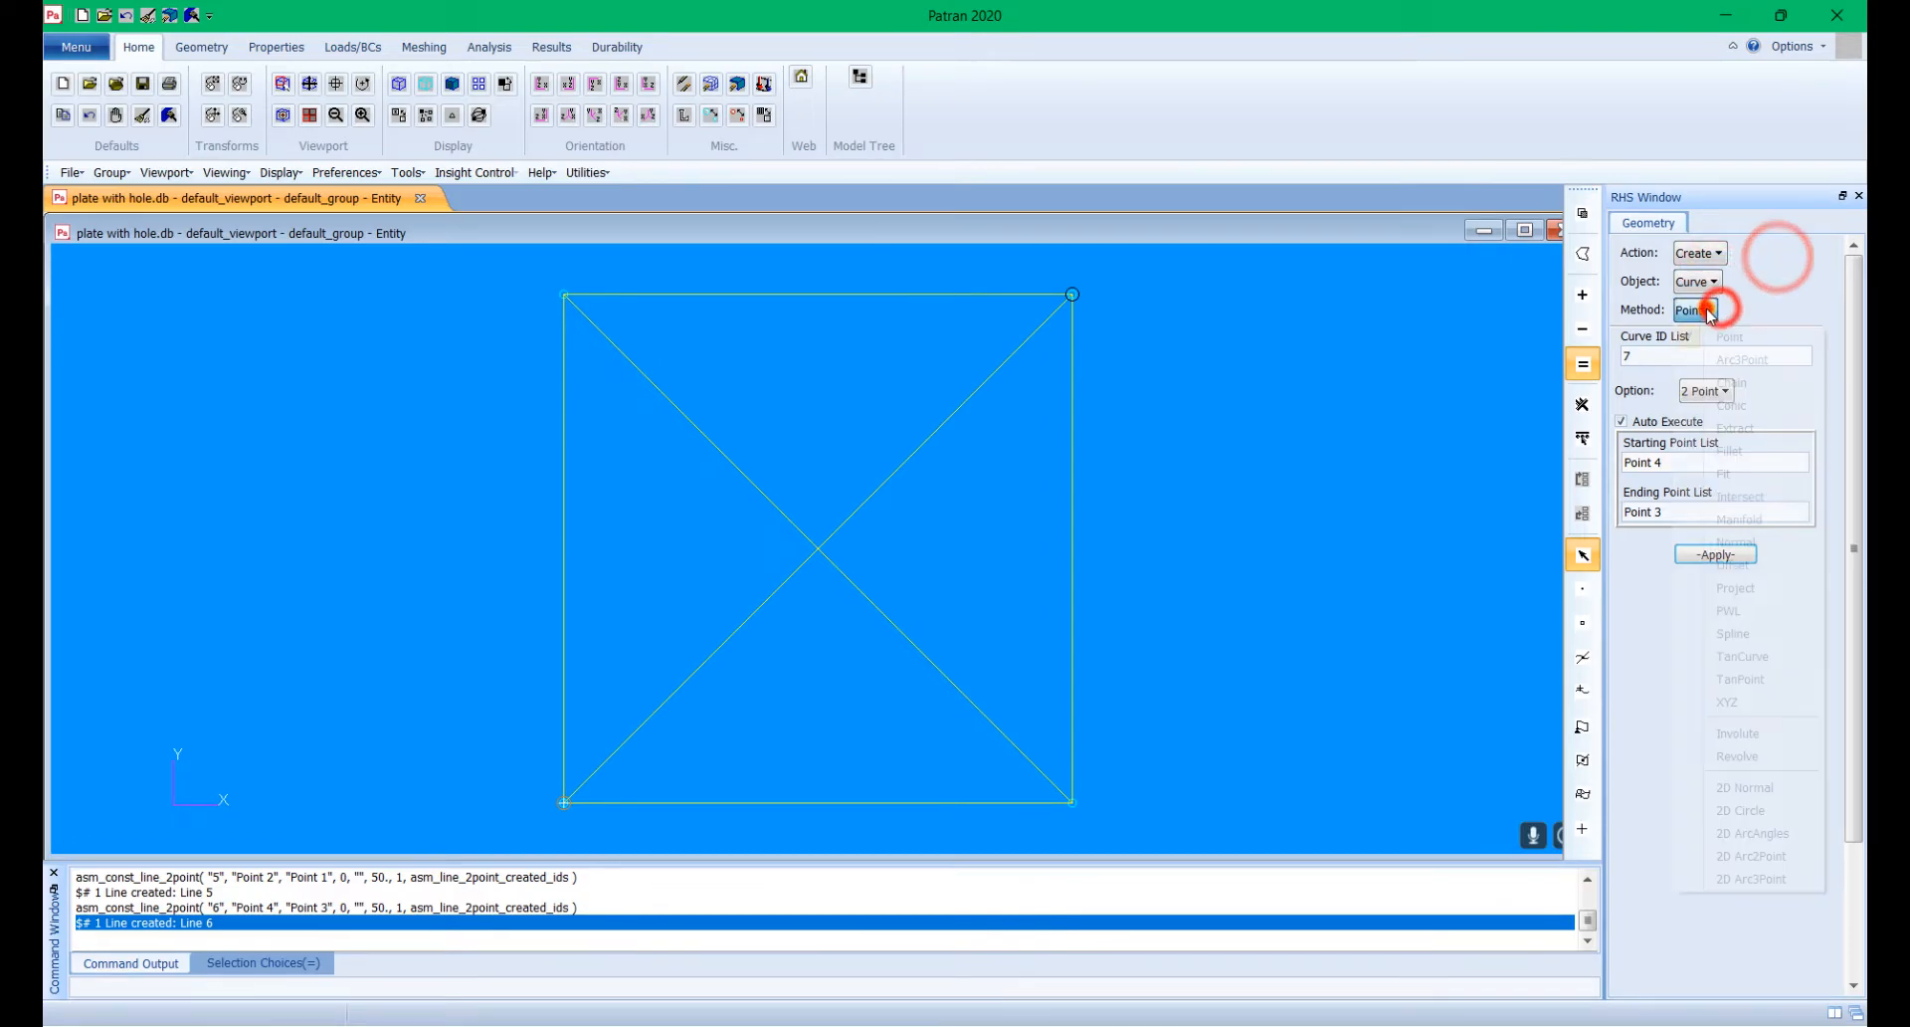
left_click(1788, 809)
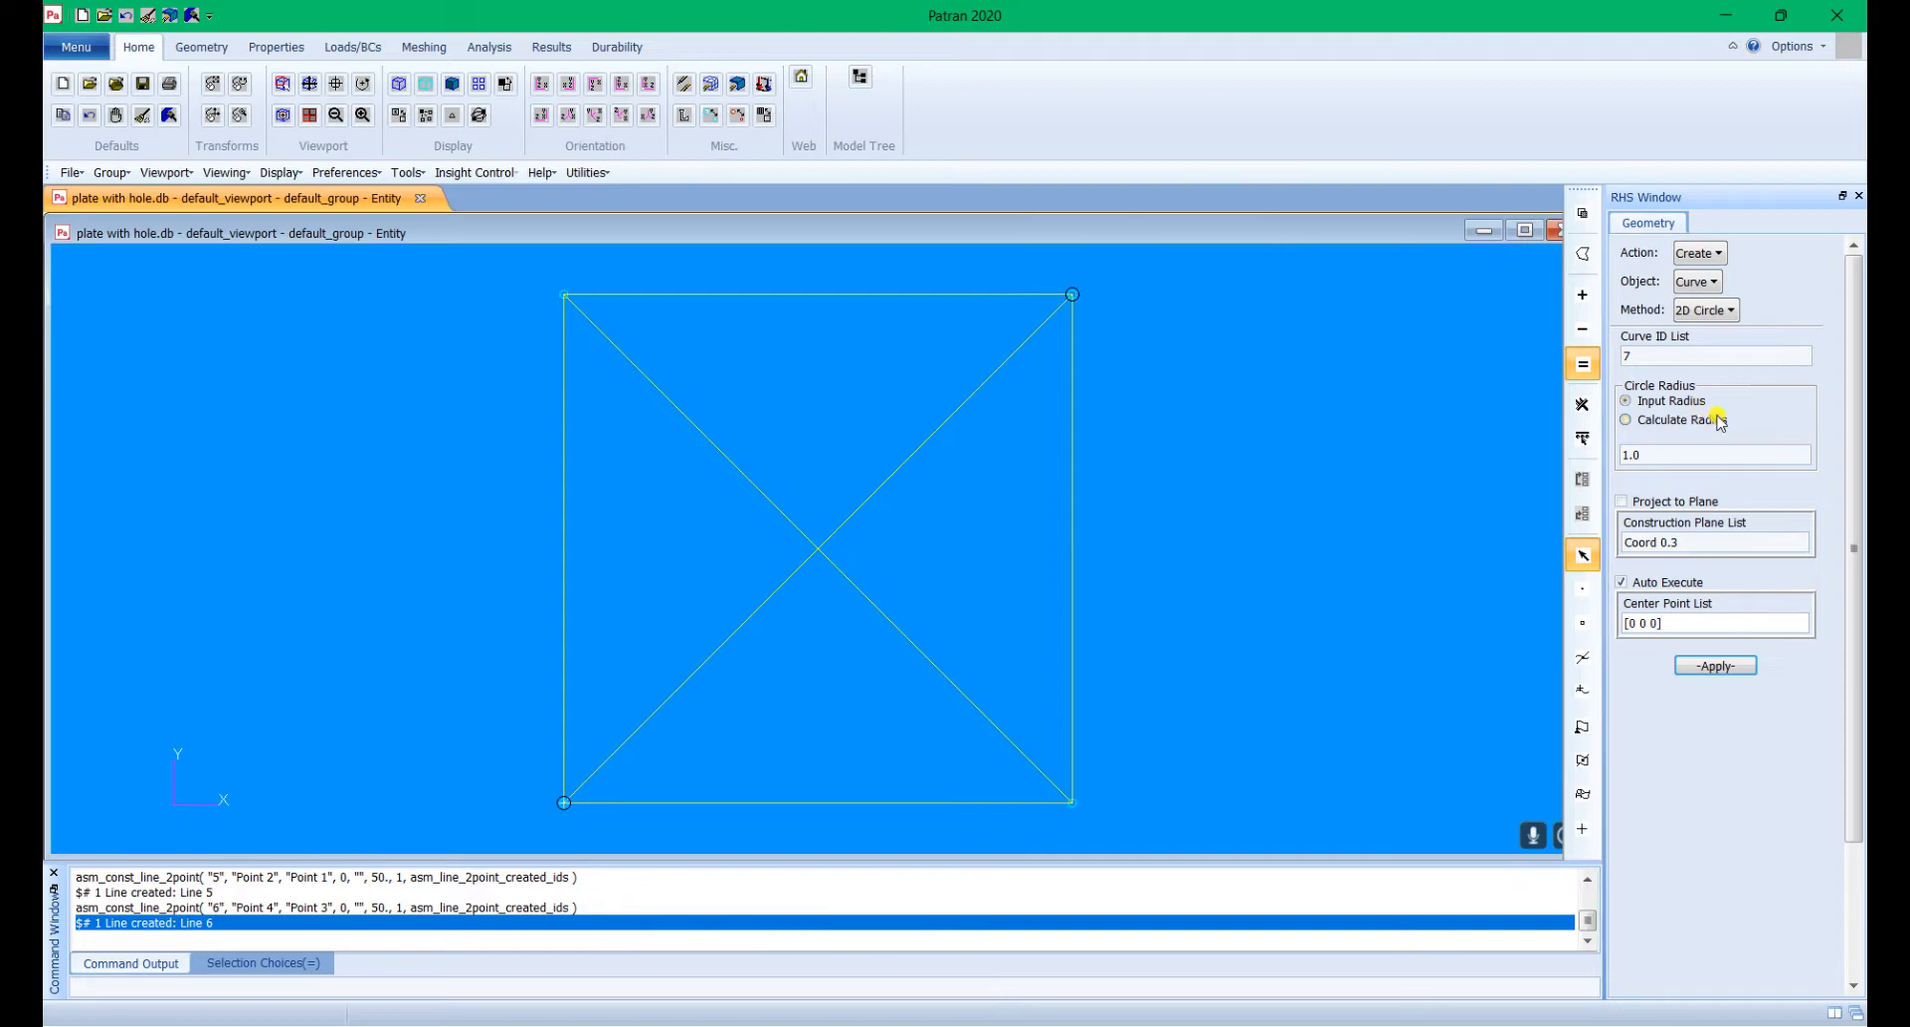
left_click(1656, 454)
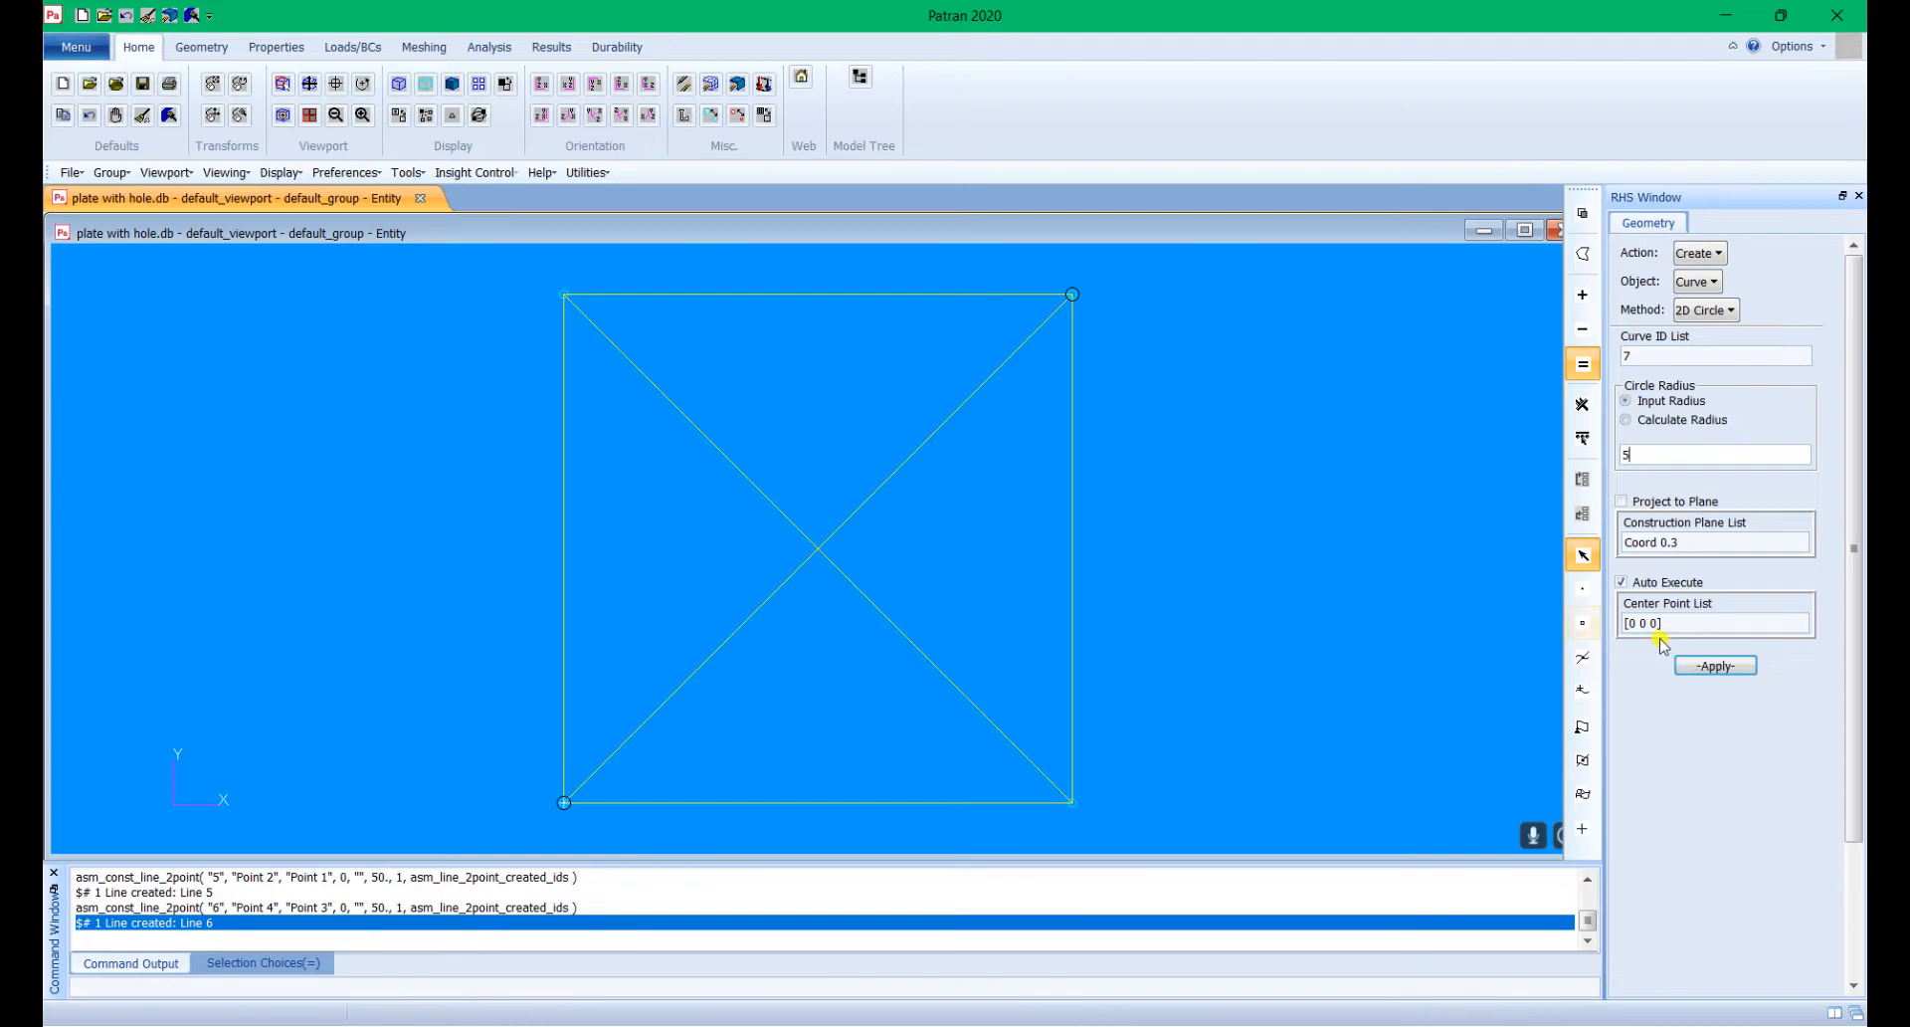
left_click(1635, 623)
type("0")
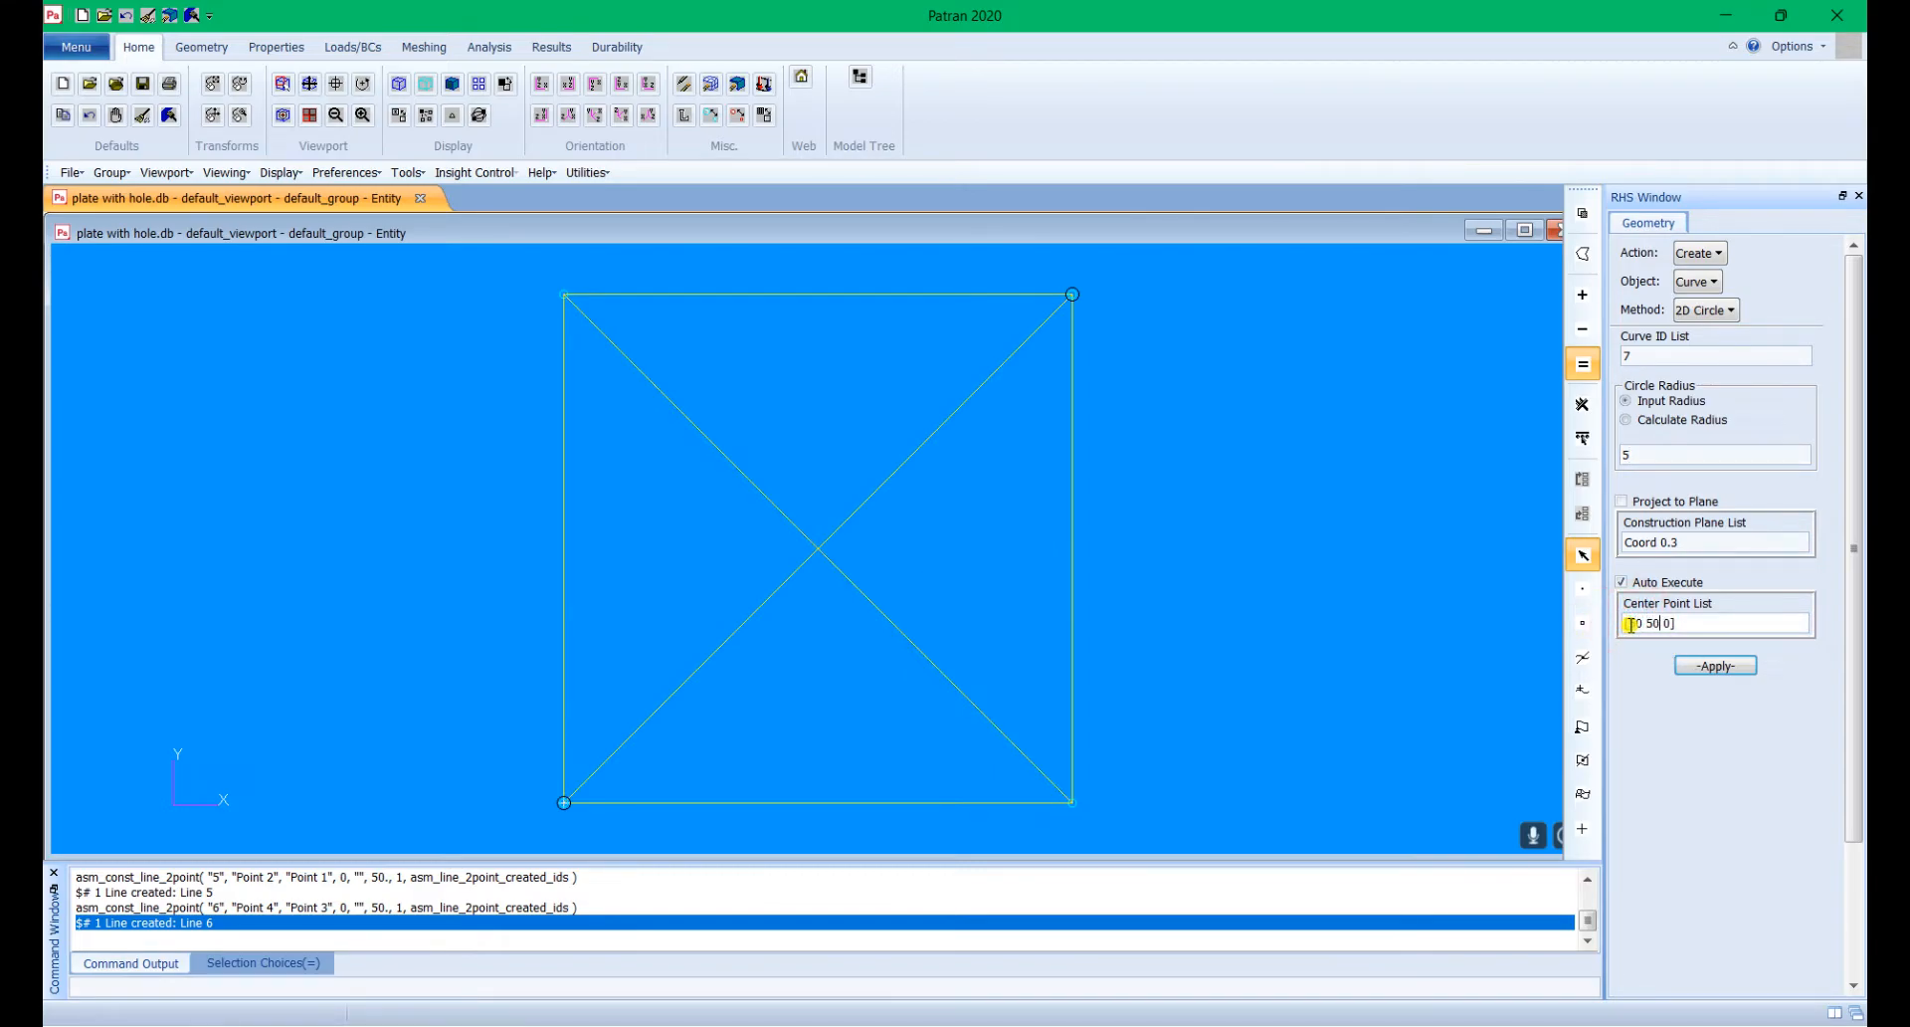
left_click(1724, 666)
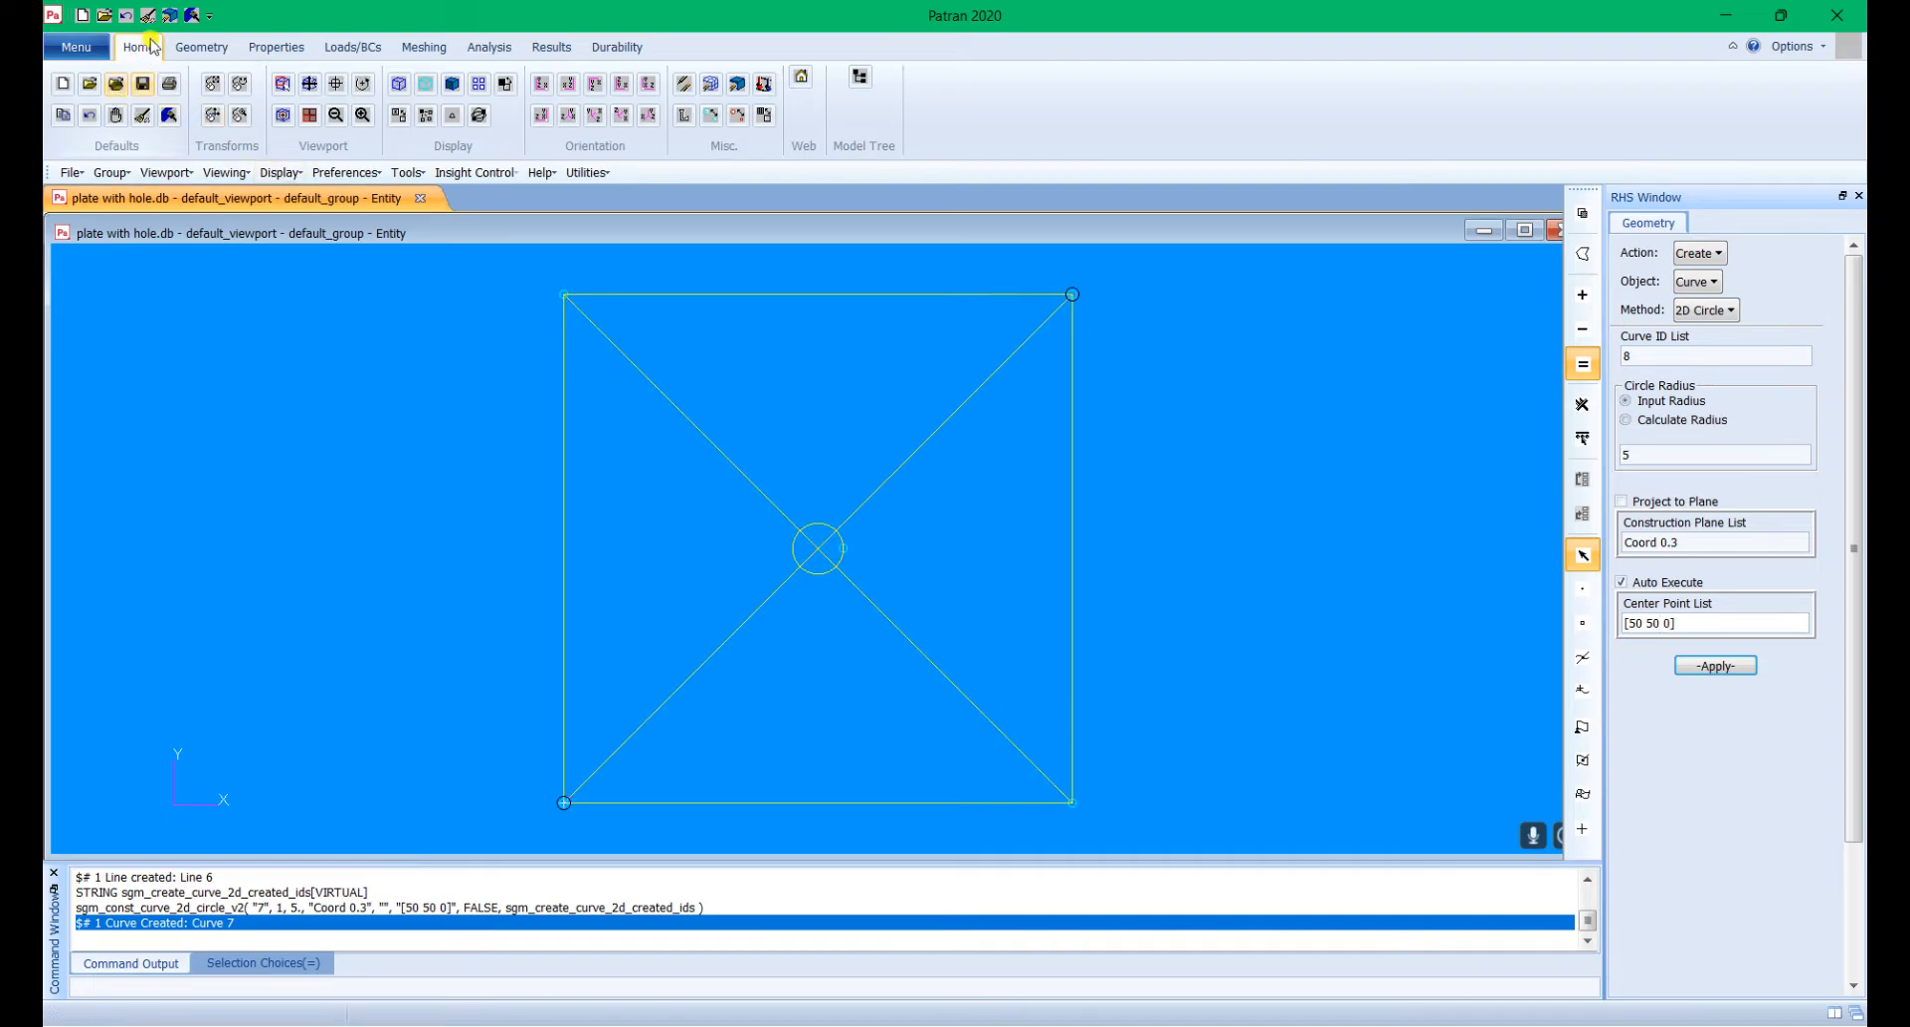
Step: Undo the circle and recreate it at the same centre with a radius of 10
left_click(128, 16)
left_click(1659, 454)
type("10")
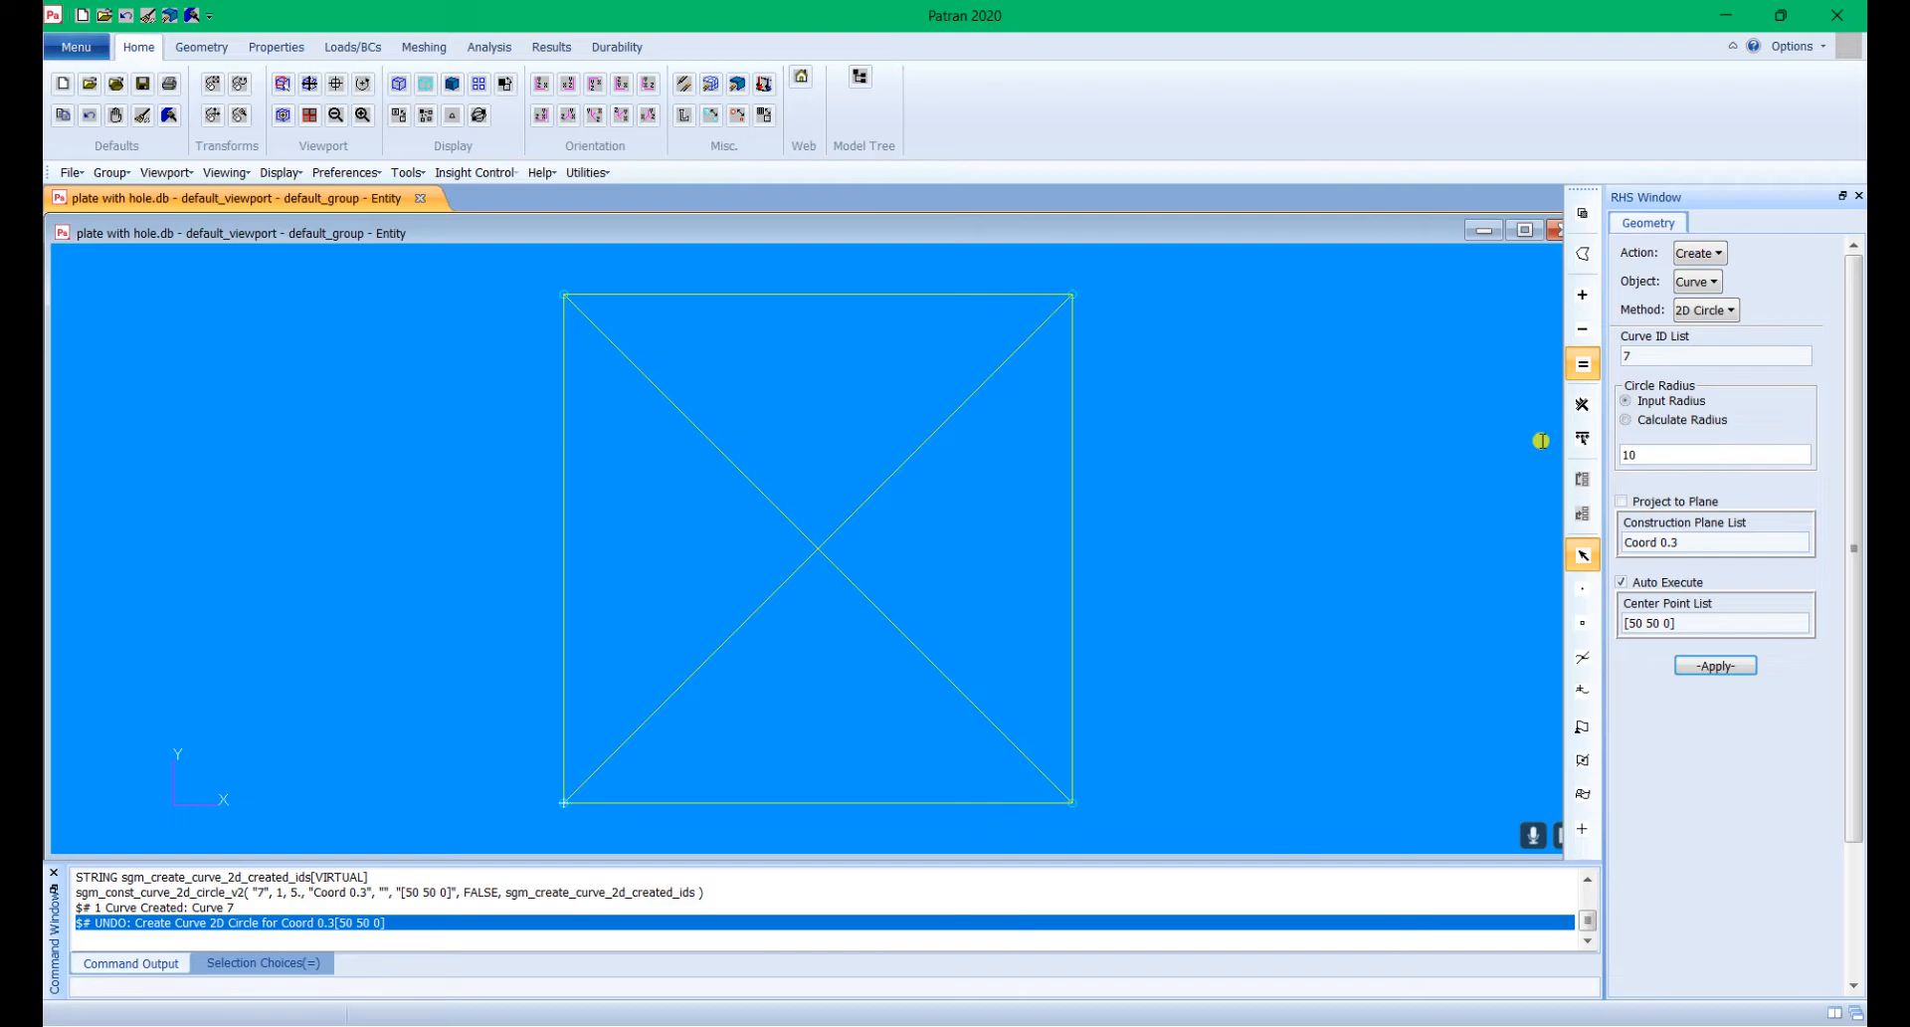
left_click(1715, 666)
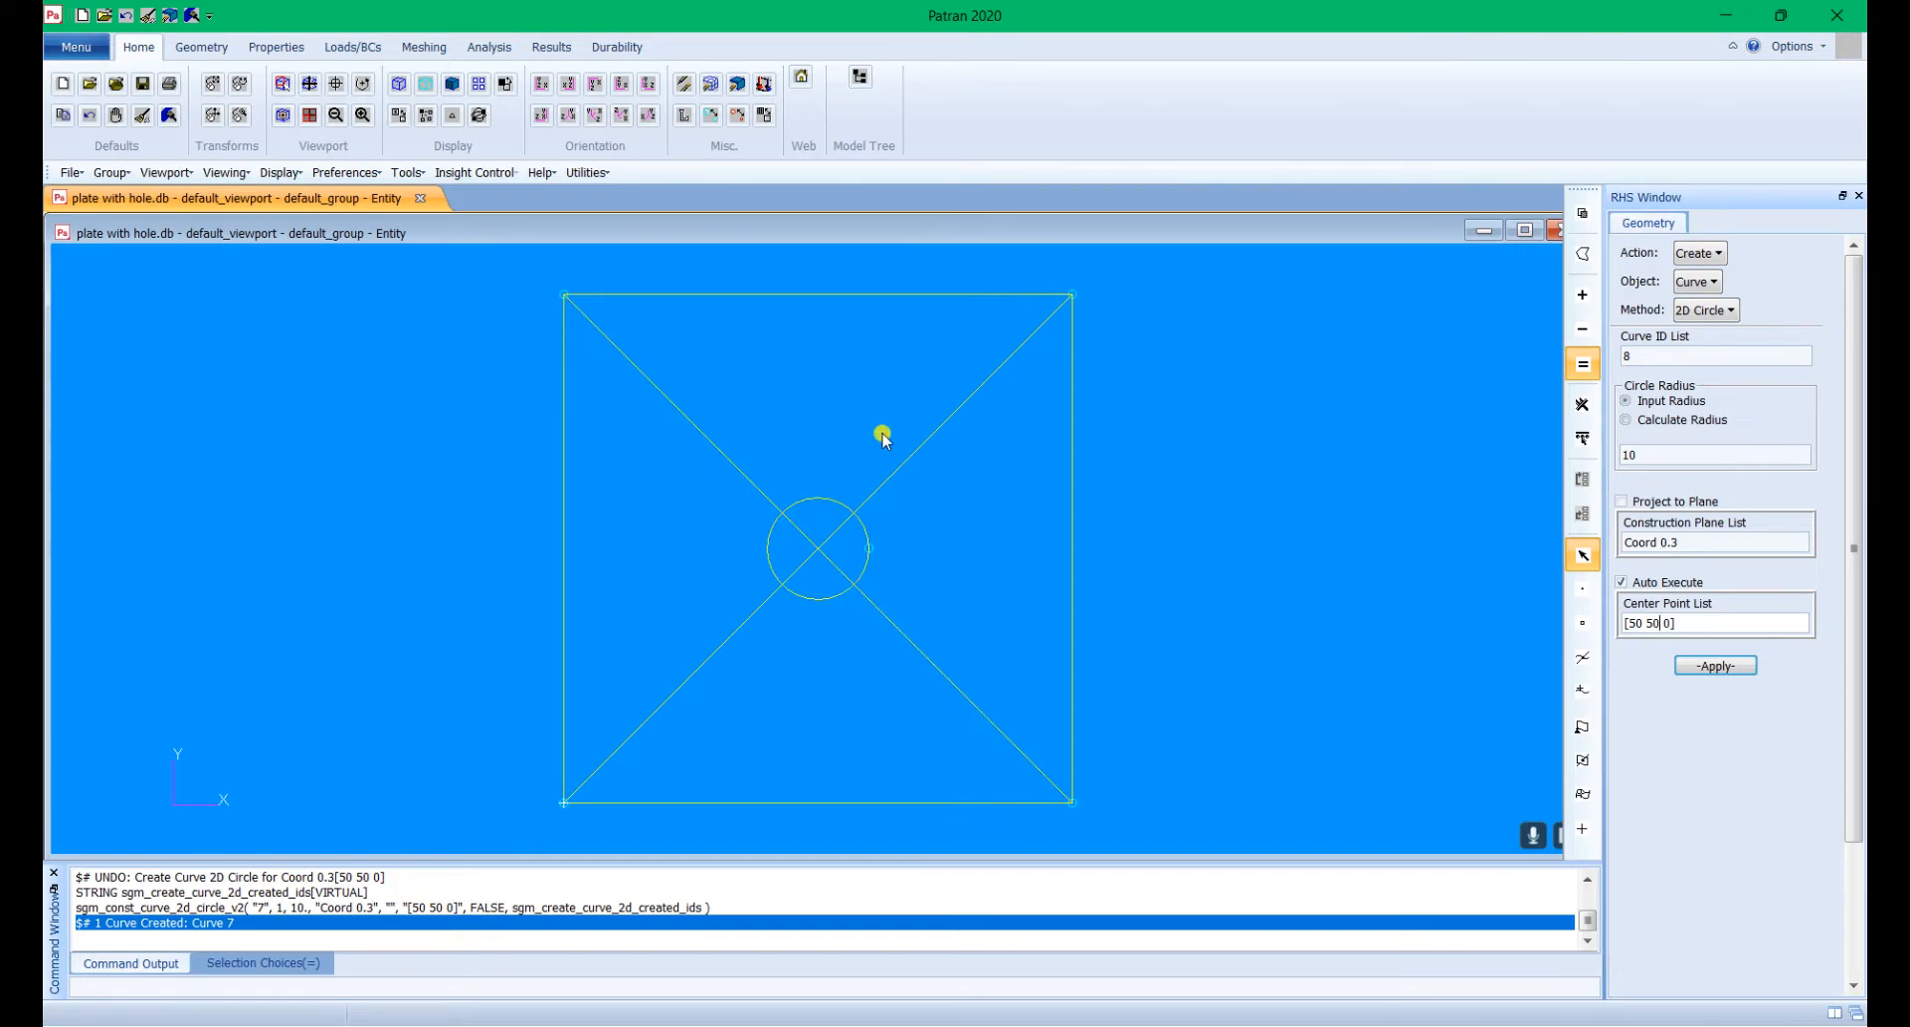
left_click(1715, 254)
left_click(1748, 320)
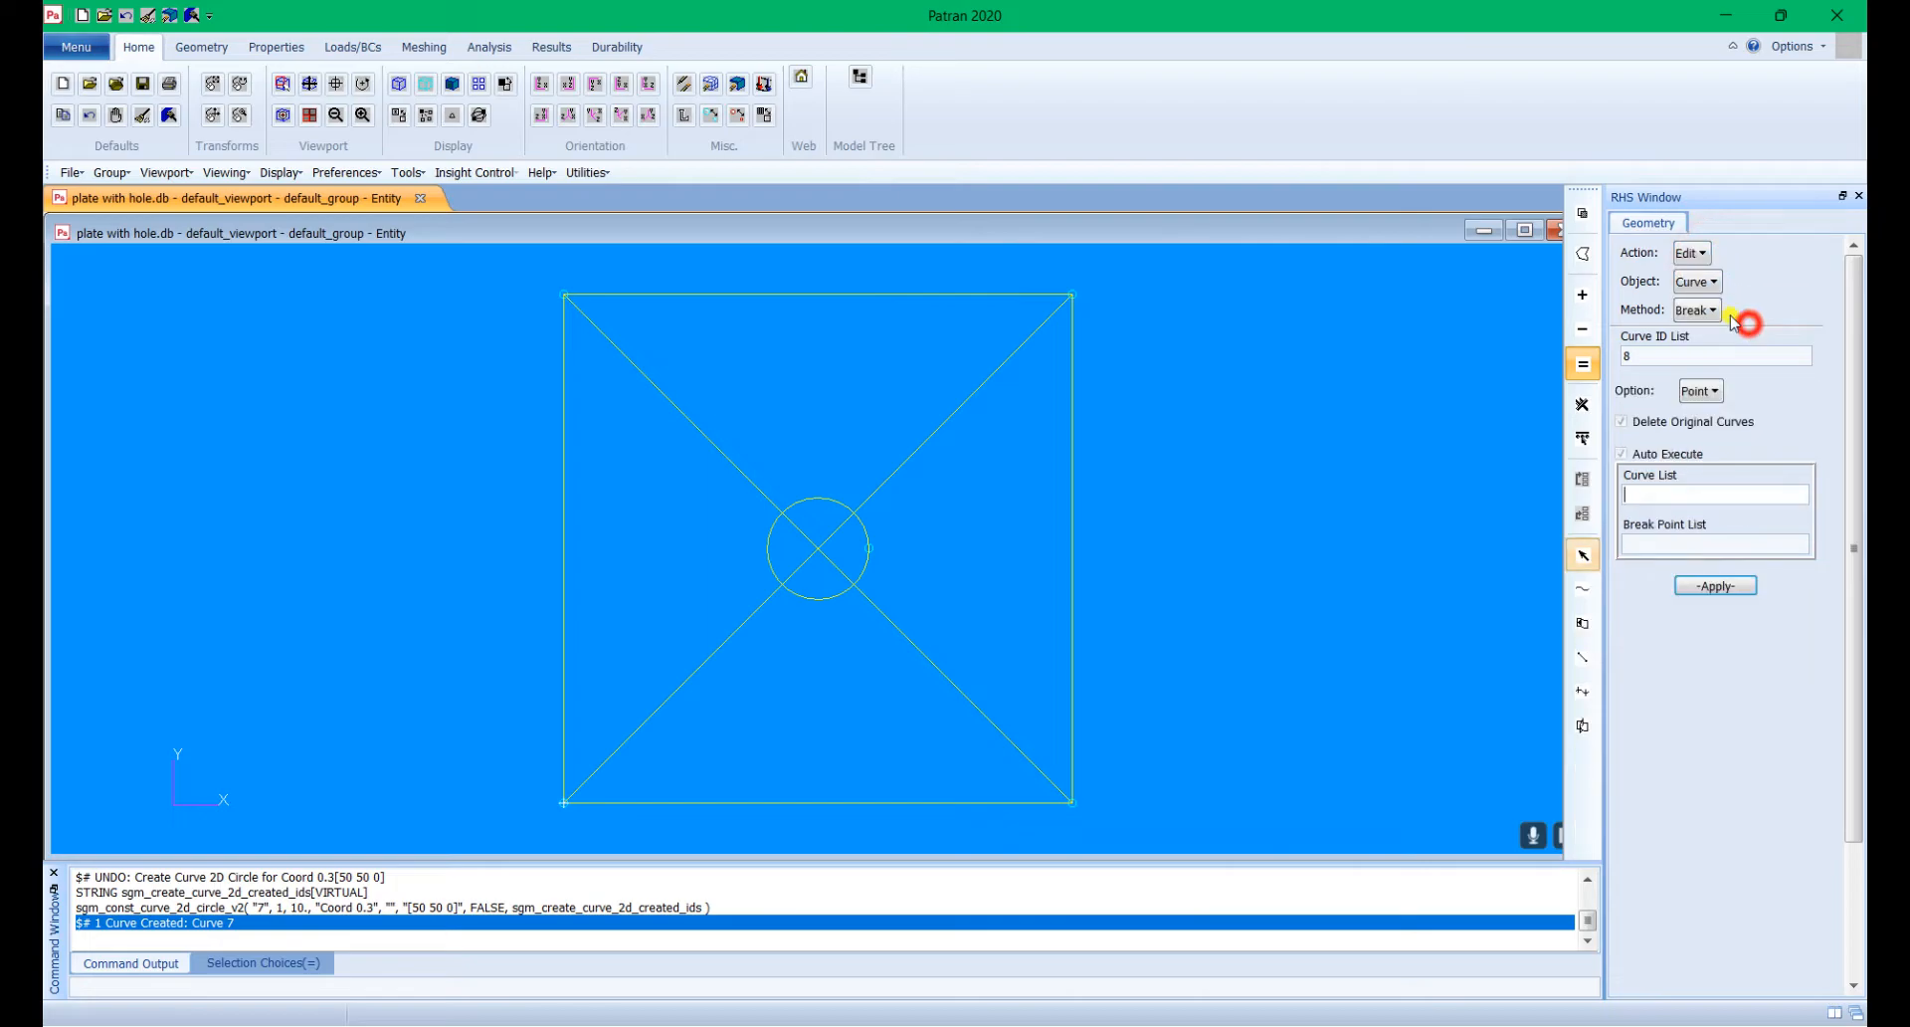
left_click(1693, 255)
left_click(1701, 283)
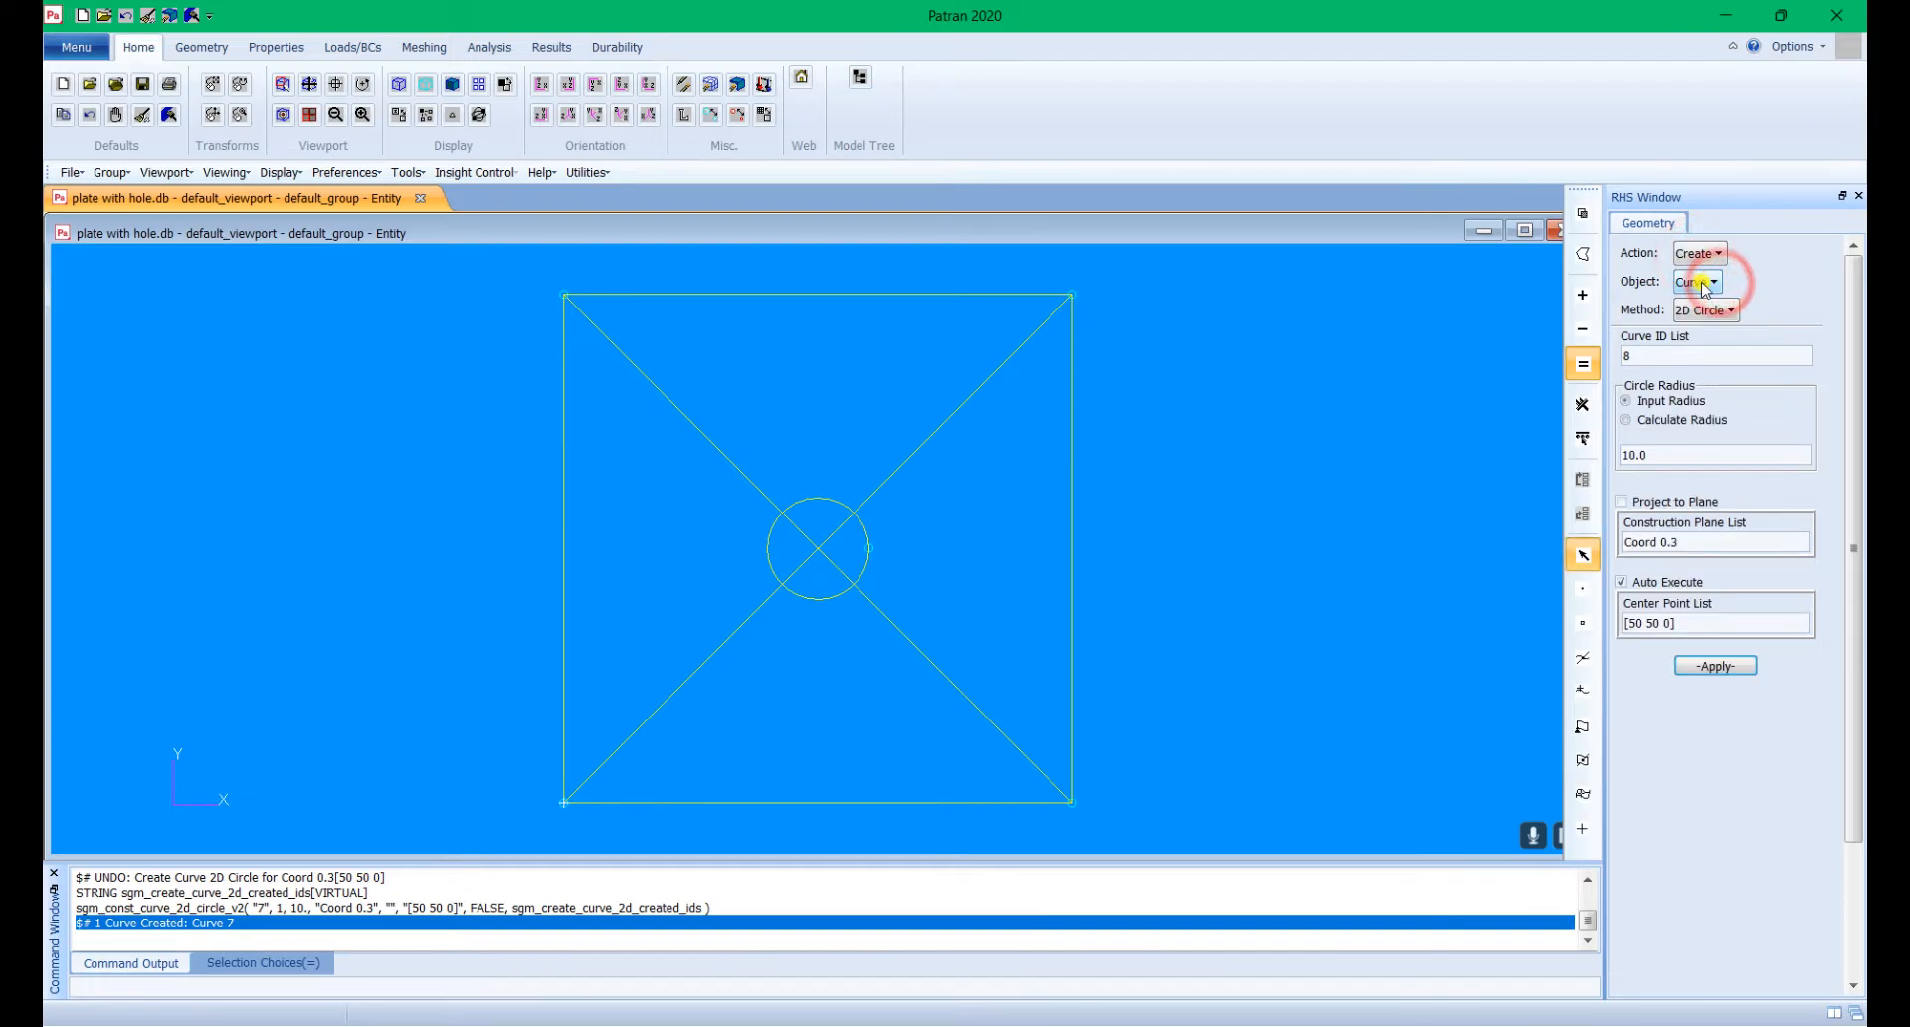
Step: Create points at the intersections of both diagonal curves with the central circle
left_click(1711, 284)
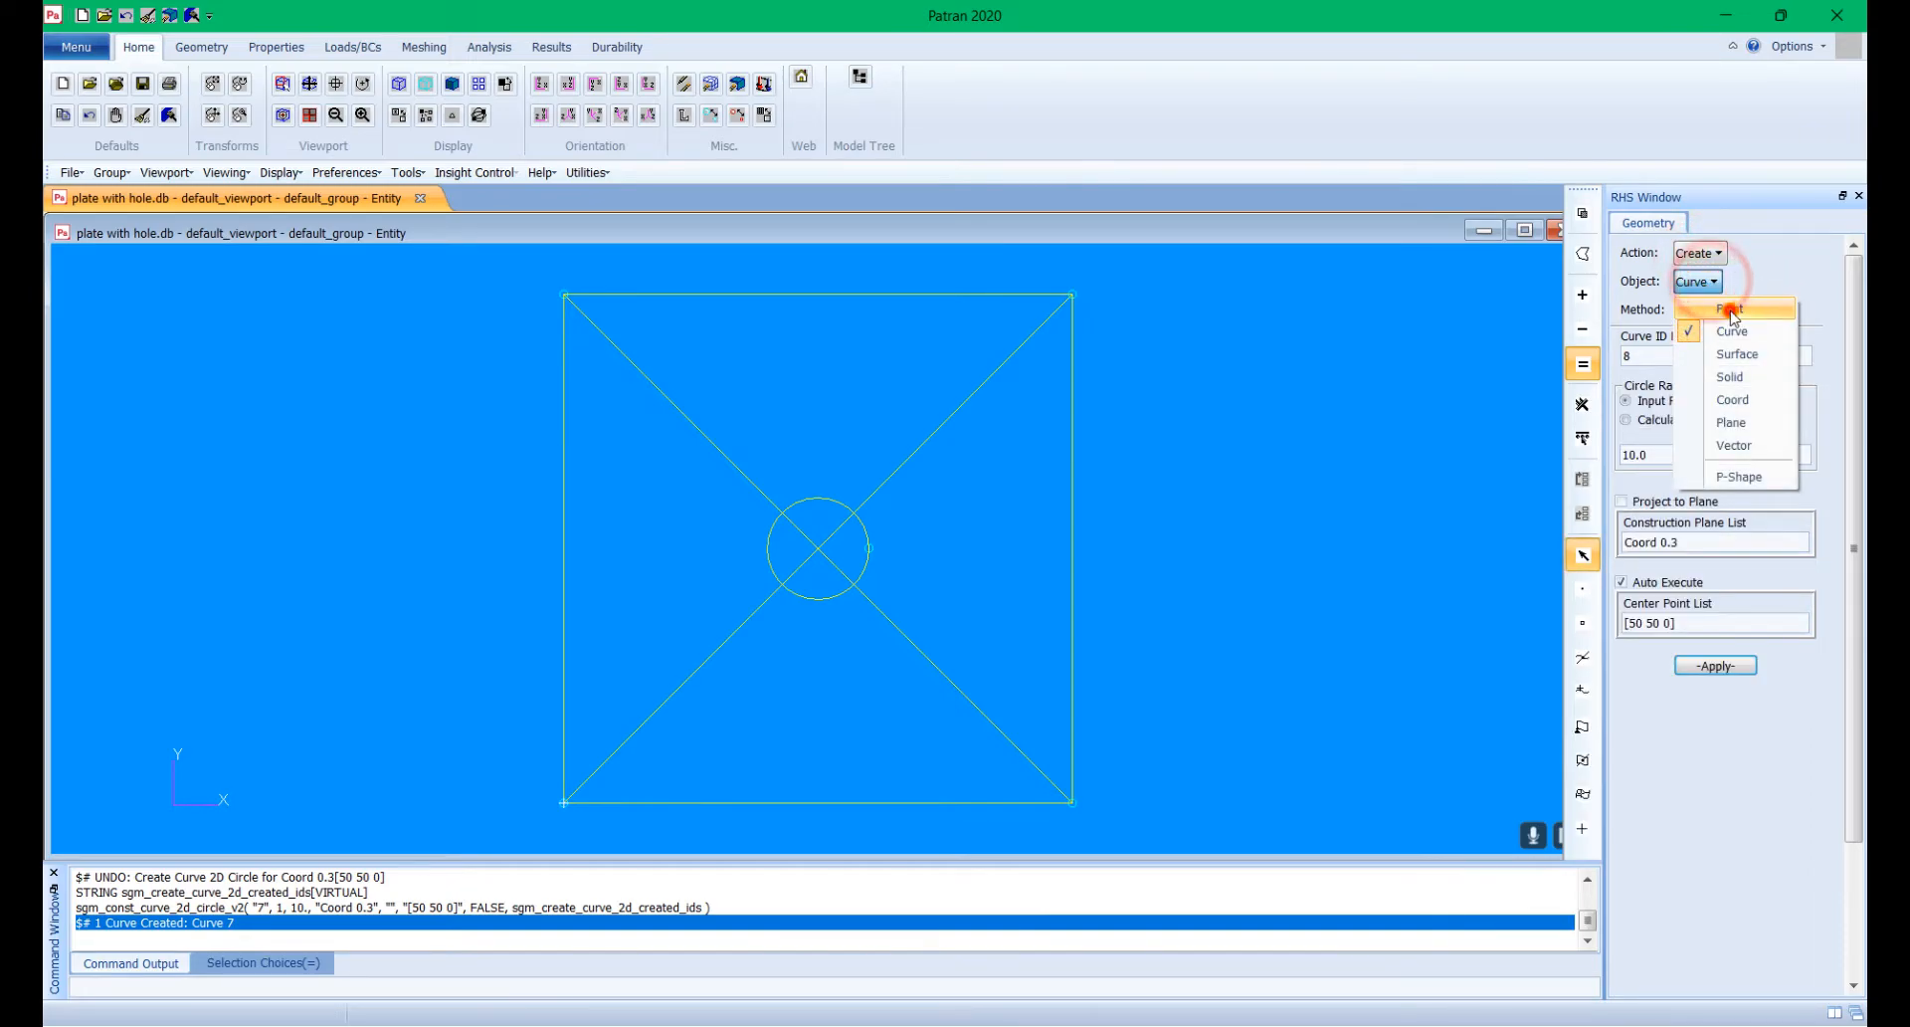
left_click(1729, 307)
left_click(1703, 309)
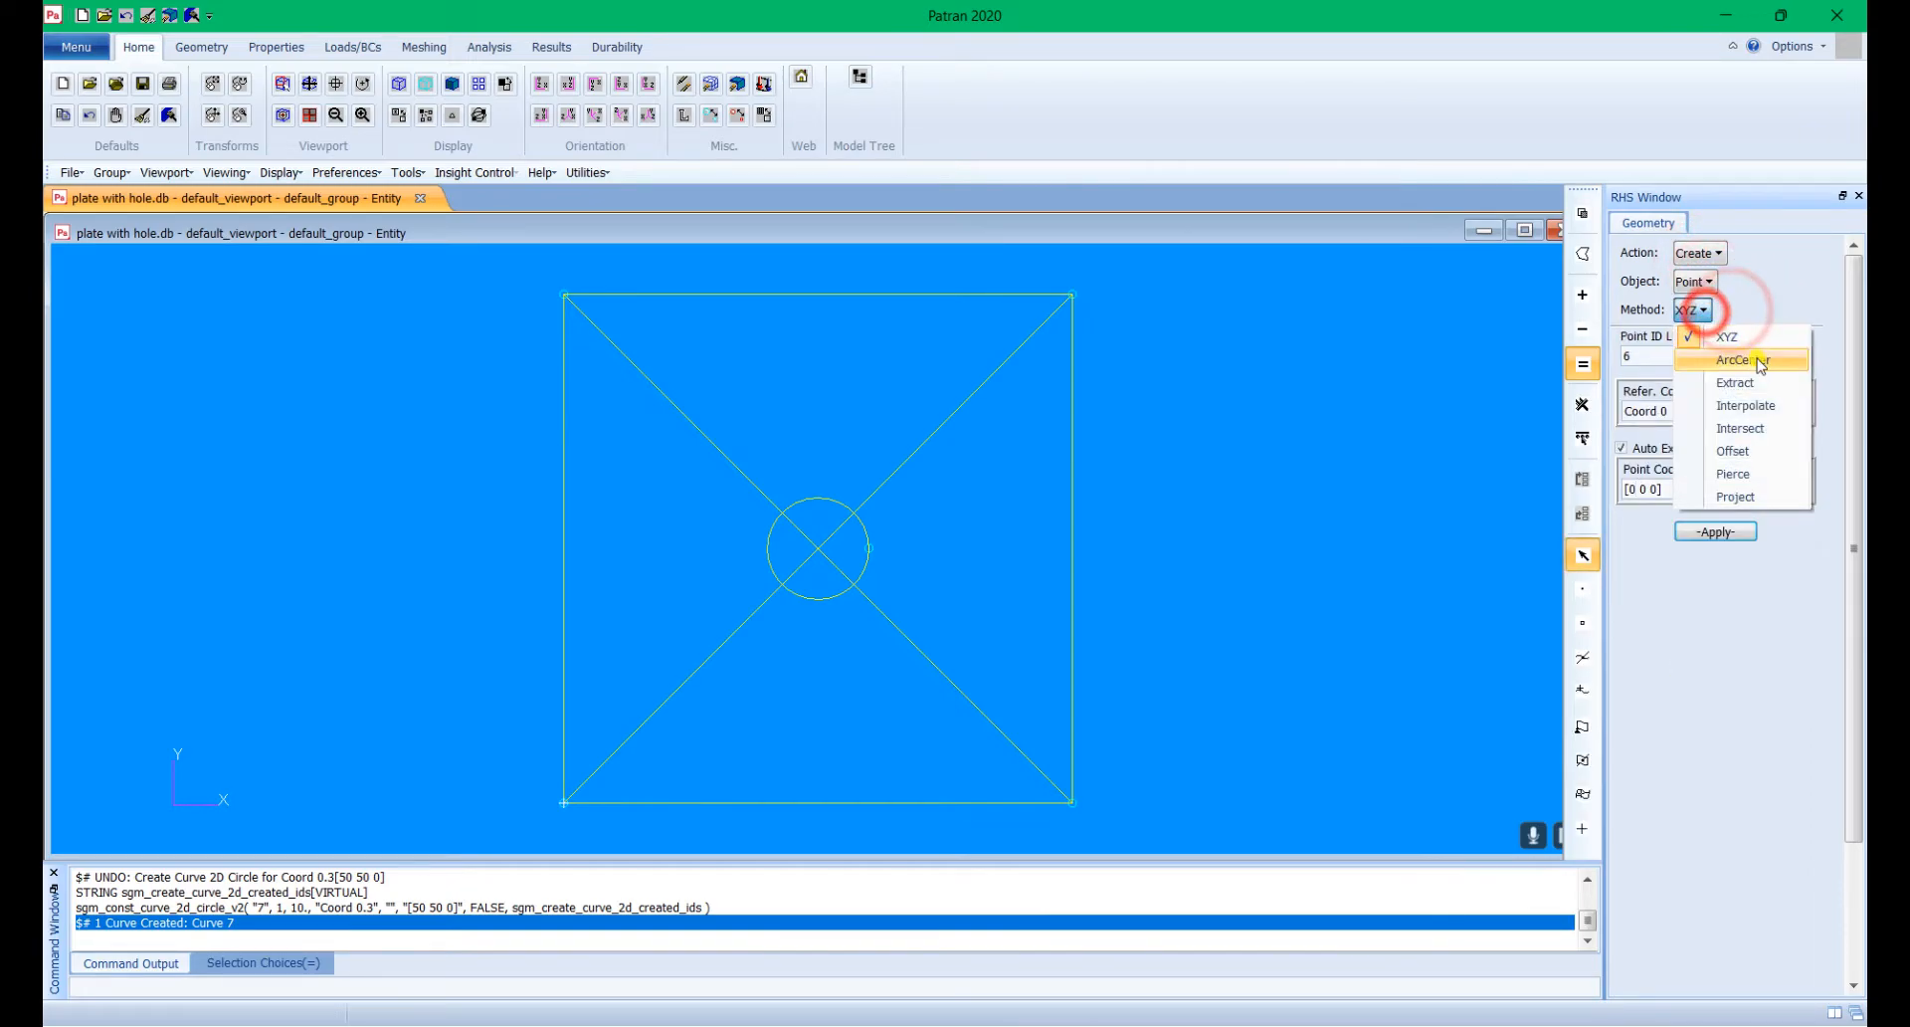
left_click(1768, 432)
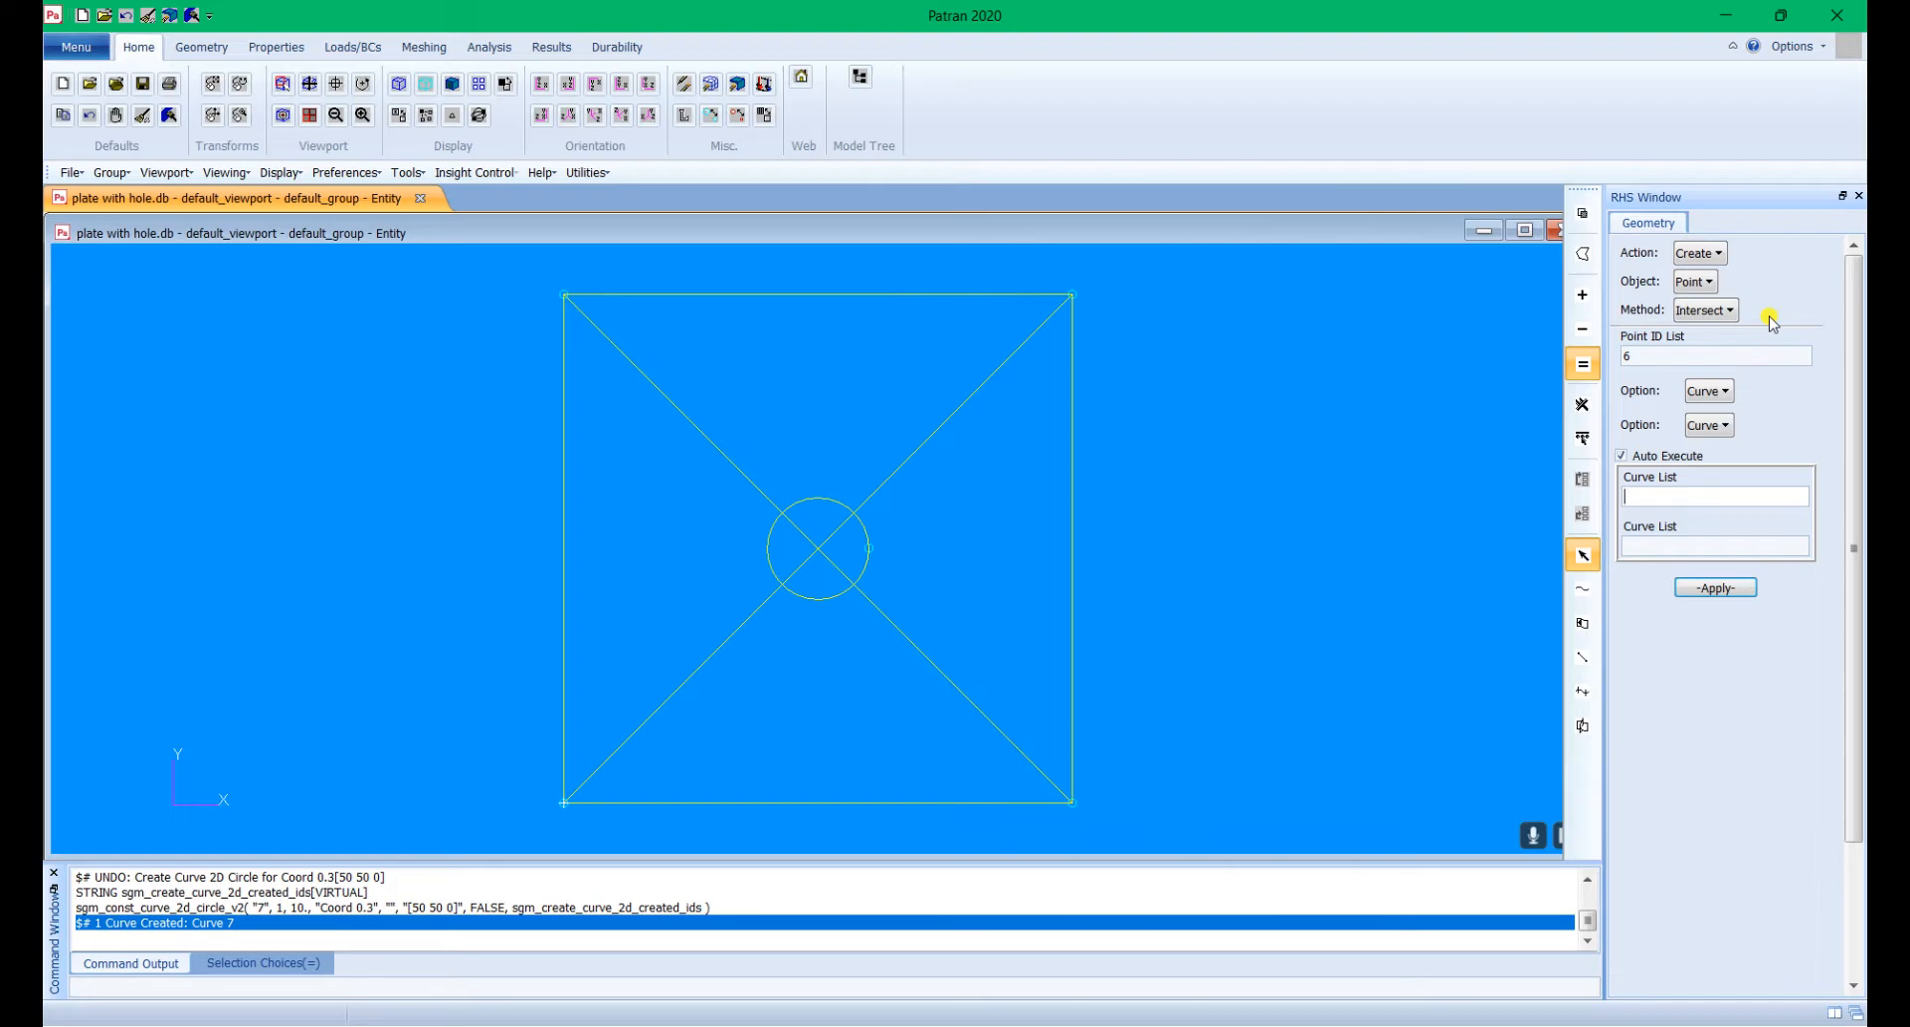
left_click(747, 473)
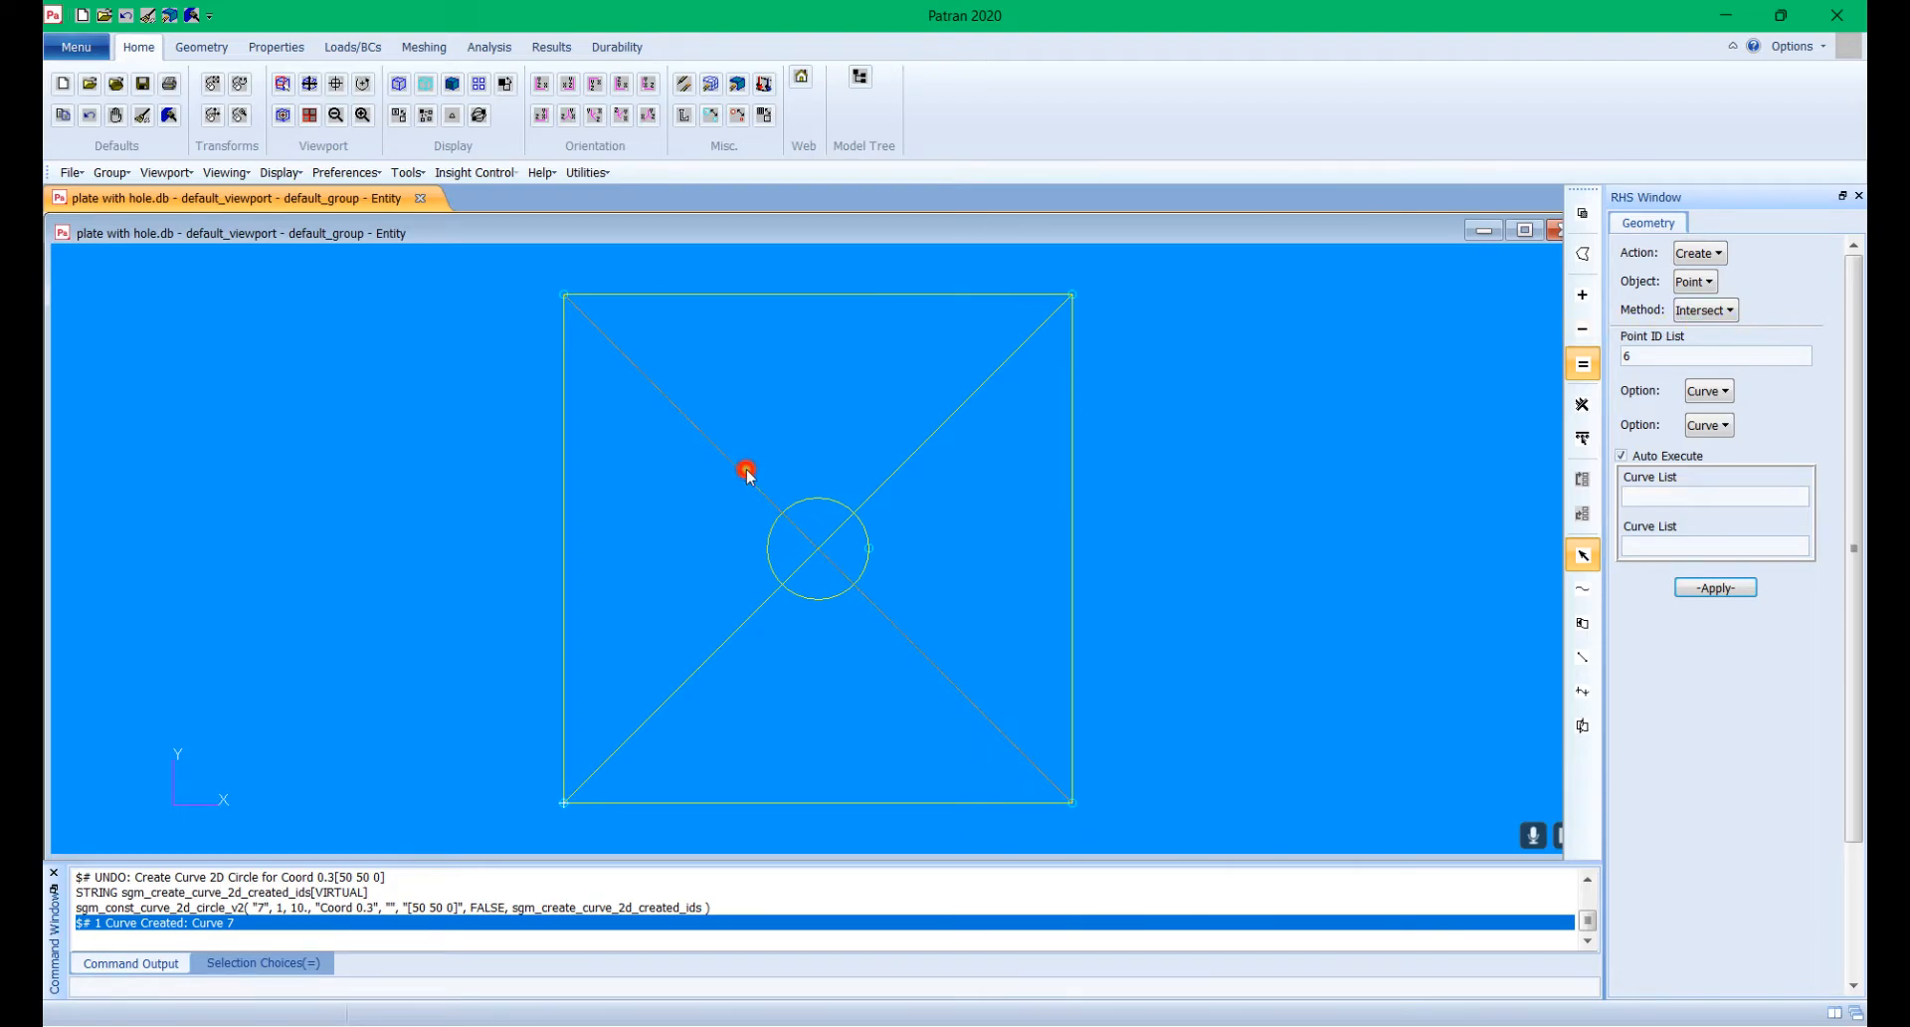
left_click(811, 501)
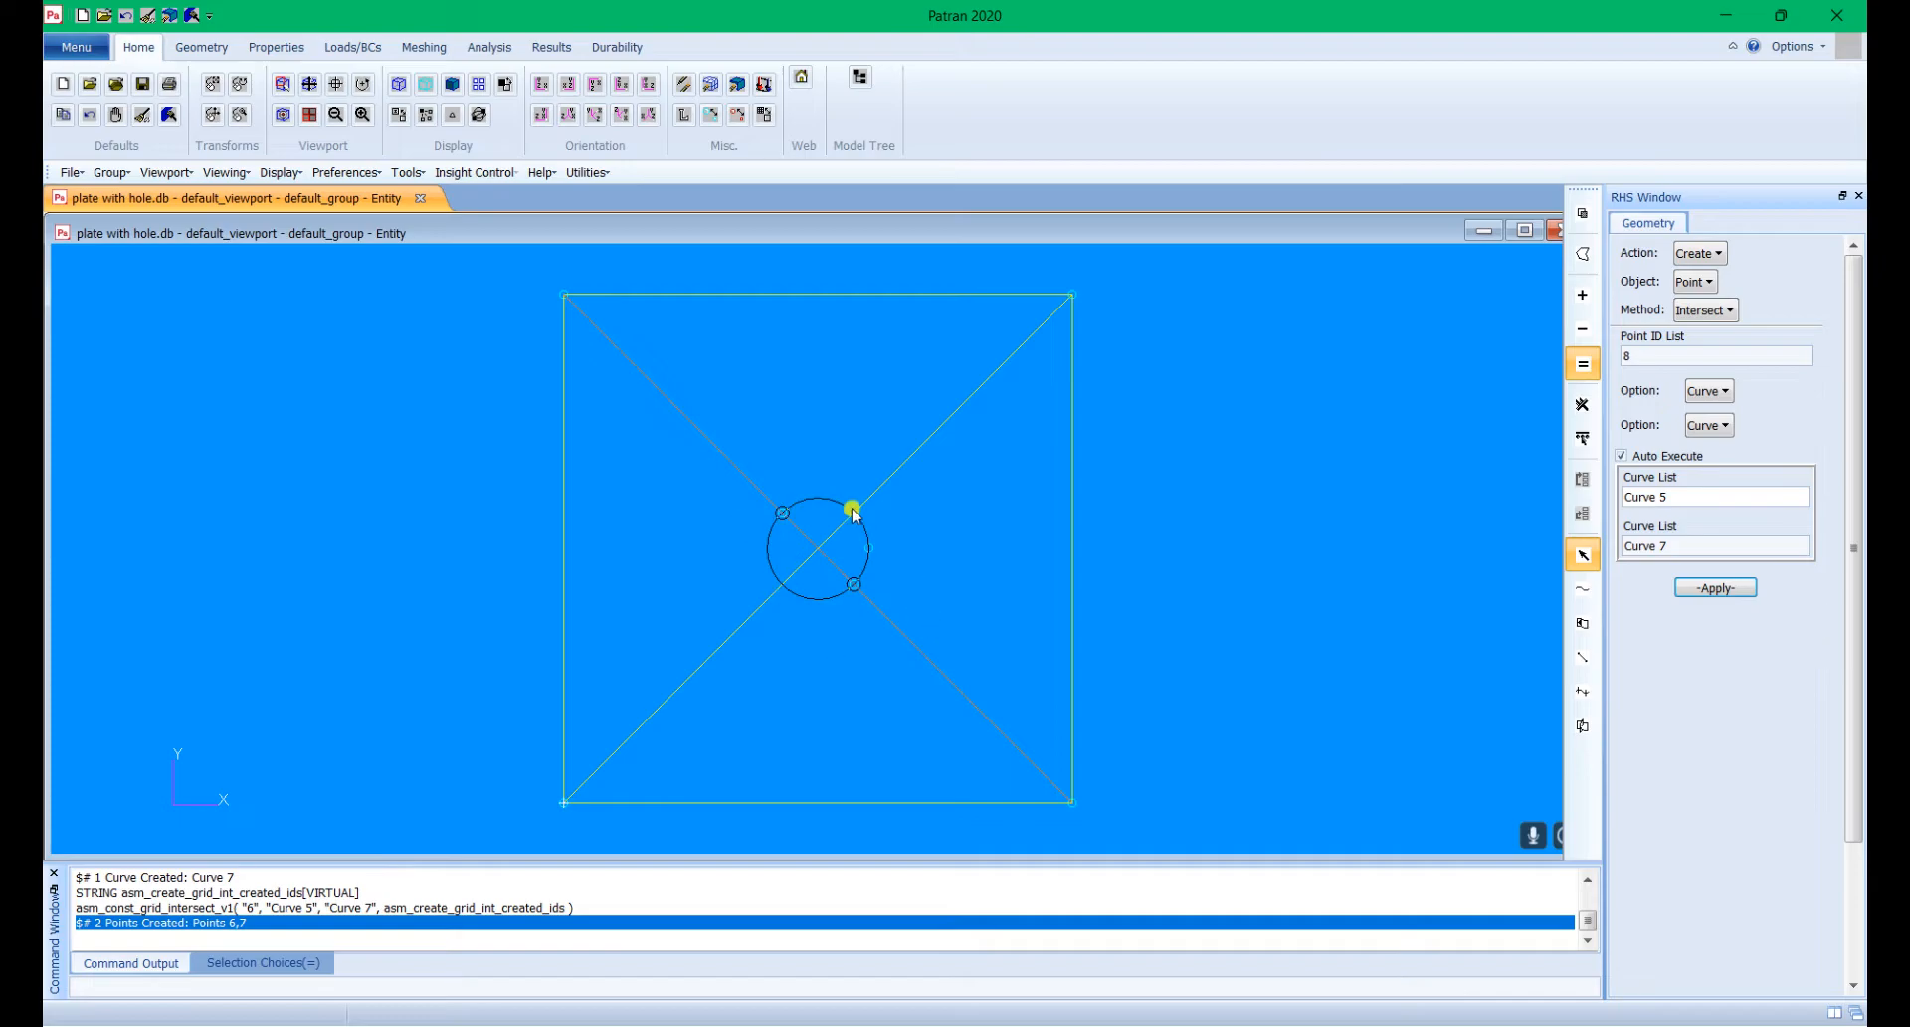
left_click(728, 639)
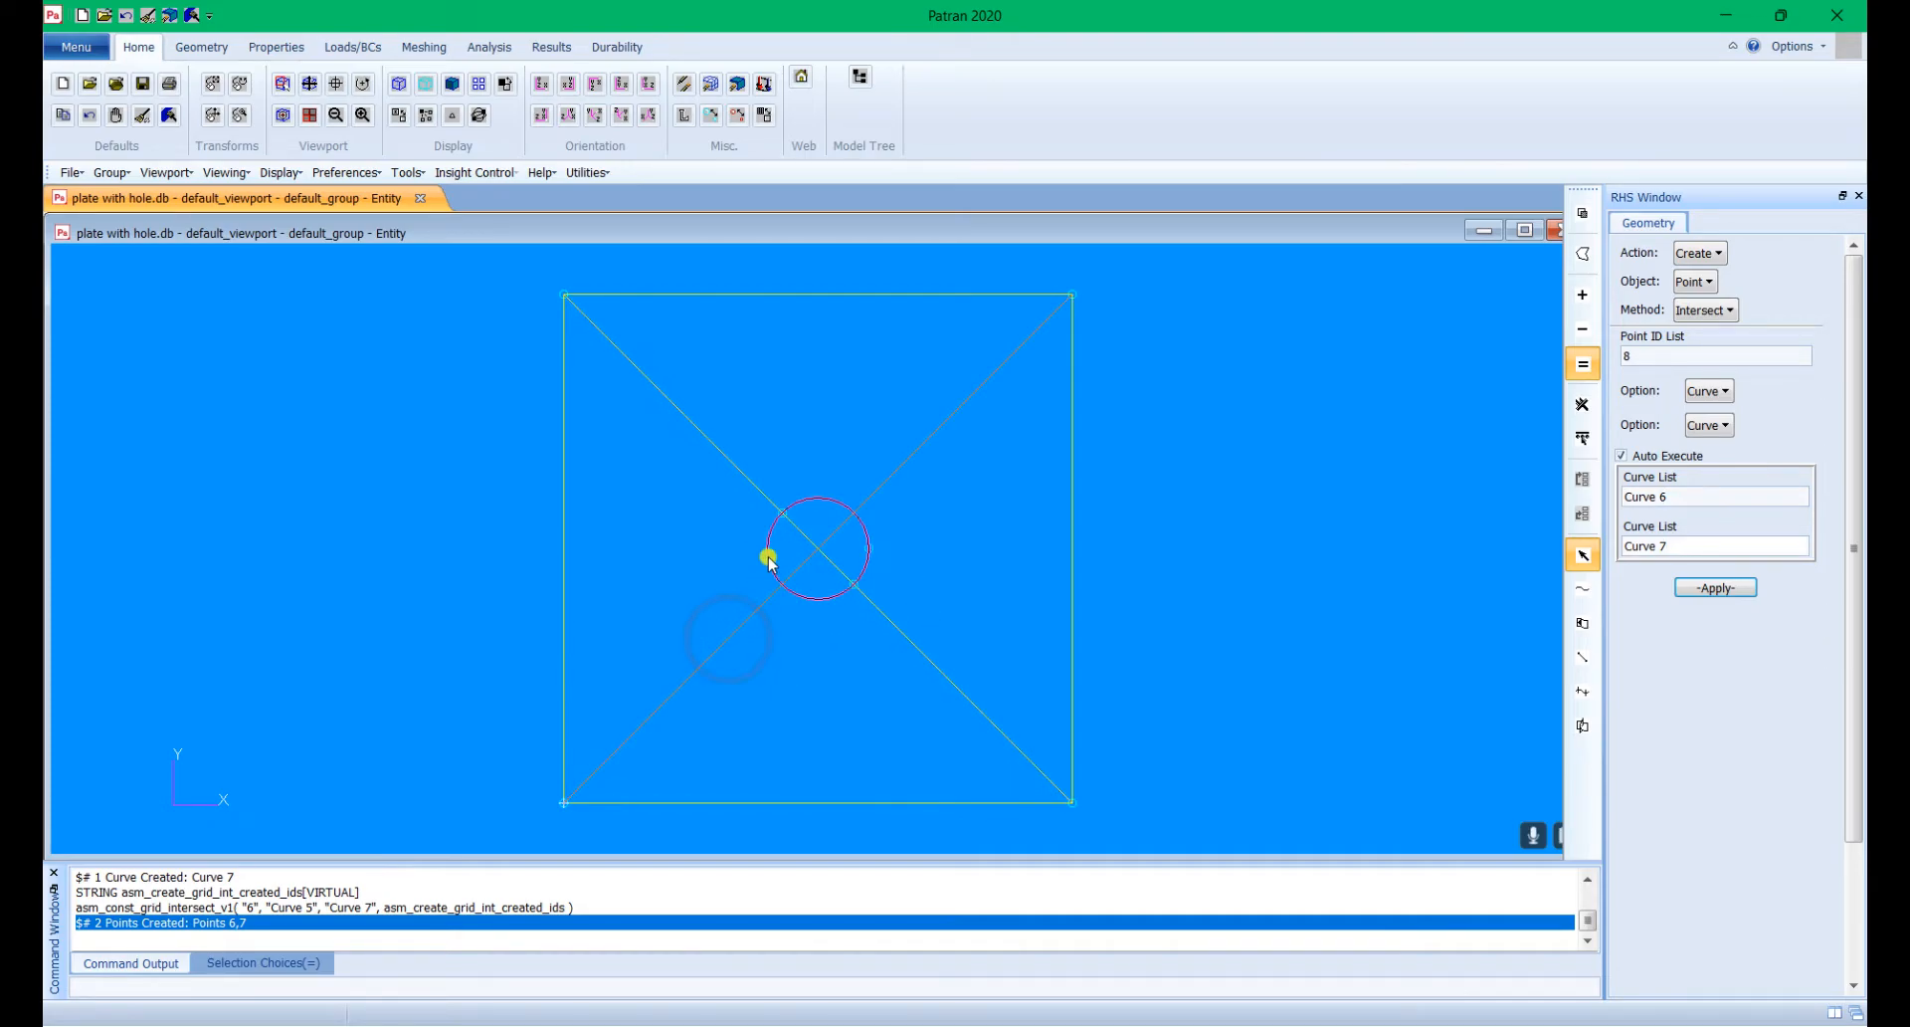
left_click(770, 560)
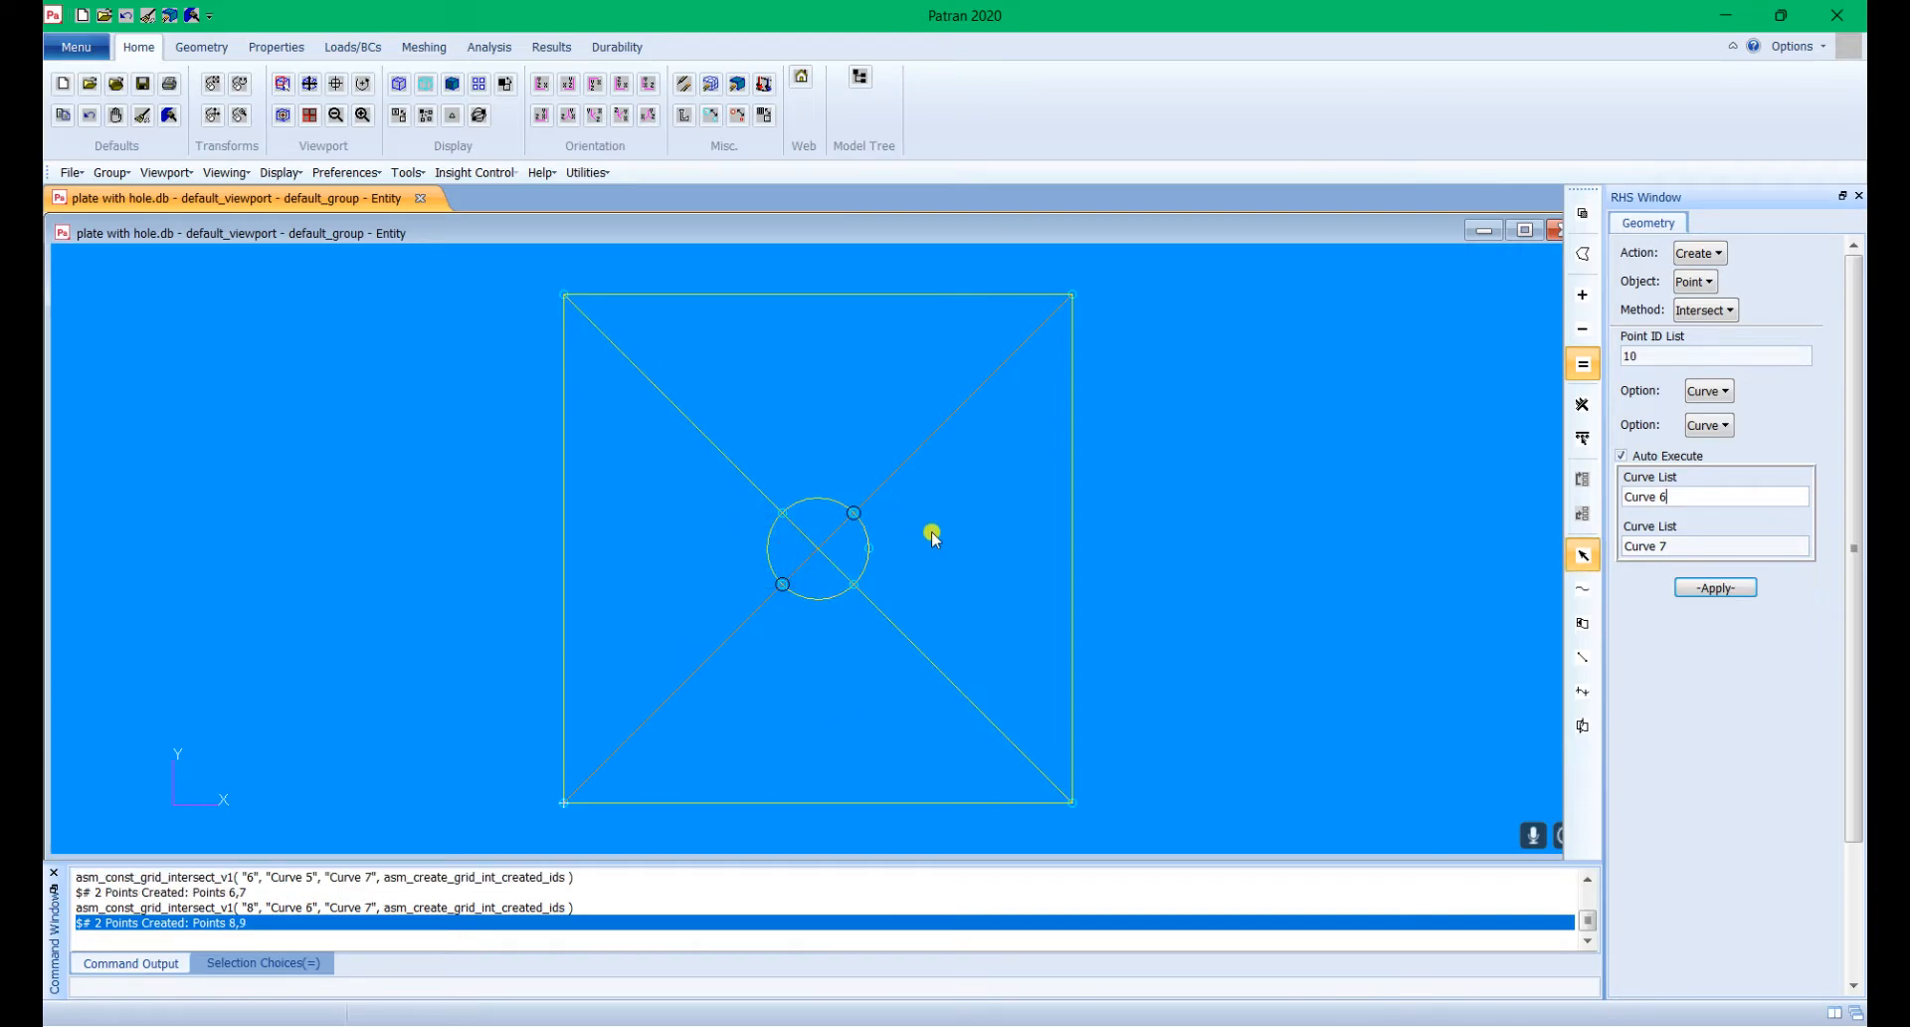
Step: Break the diagonal rising from the lower-left to the upper-right corner at its two circle intersection points, deleting the original curves
left_click(1717, 255)
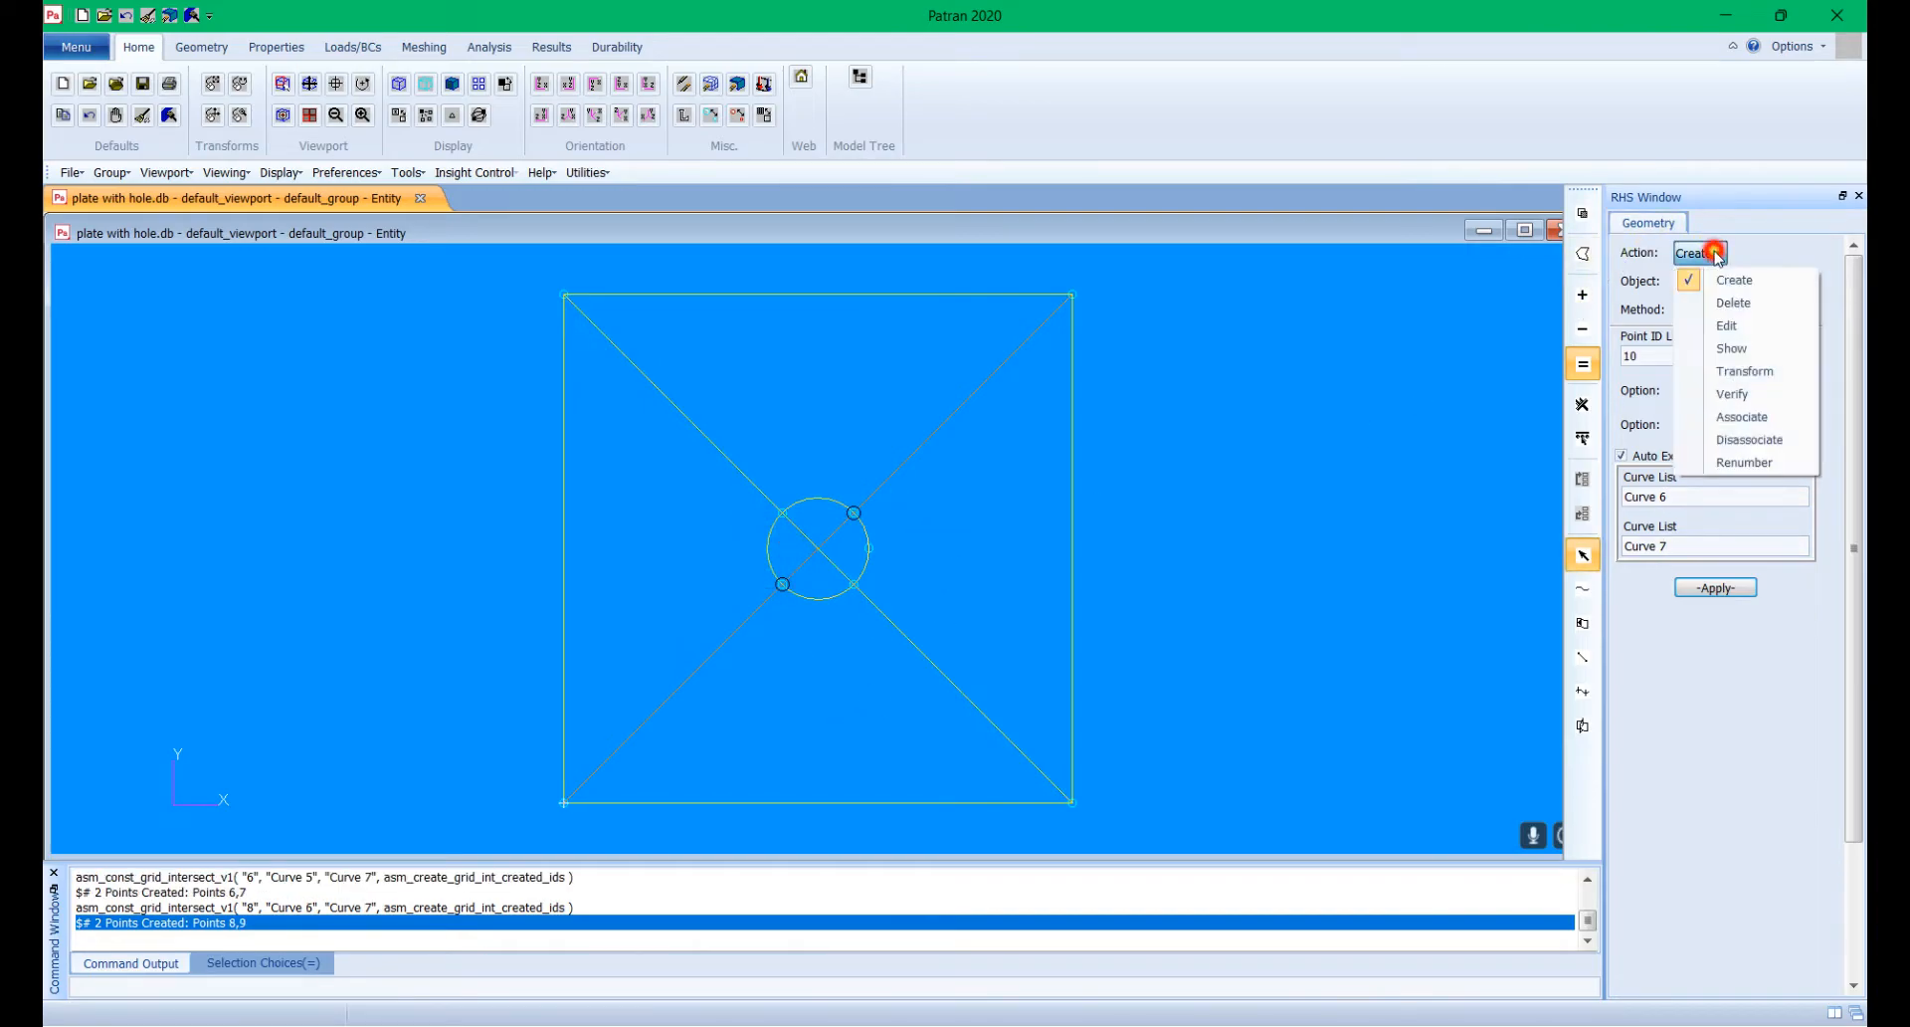
left_click(1750, 320)
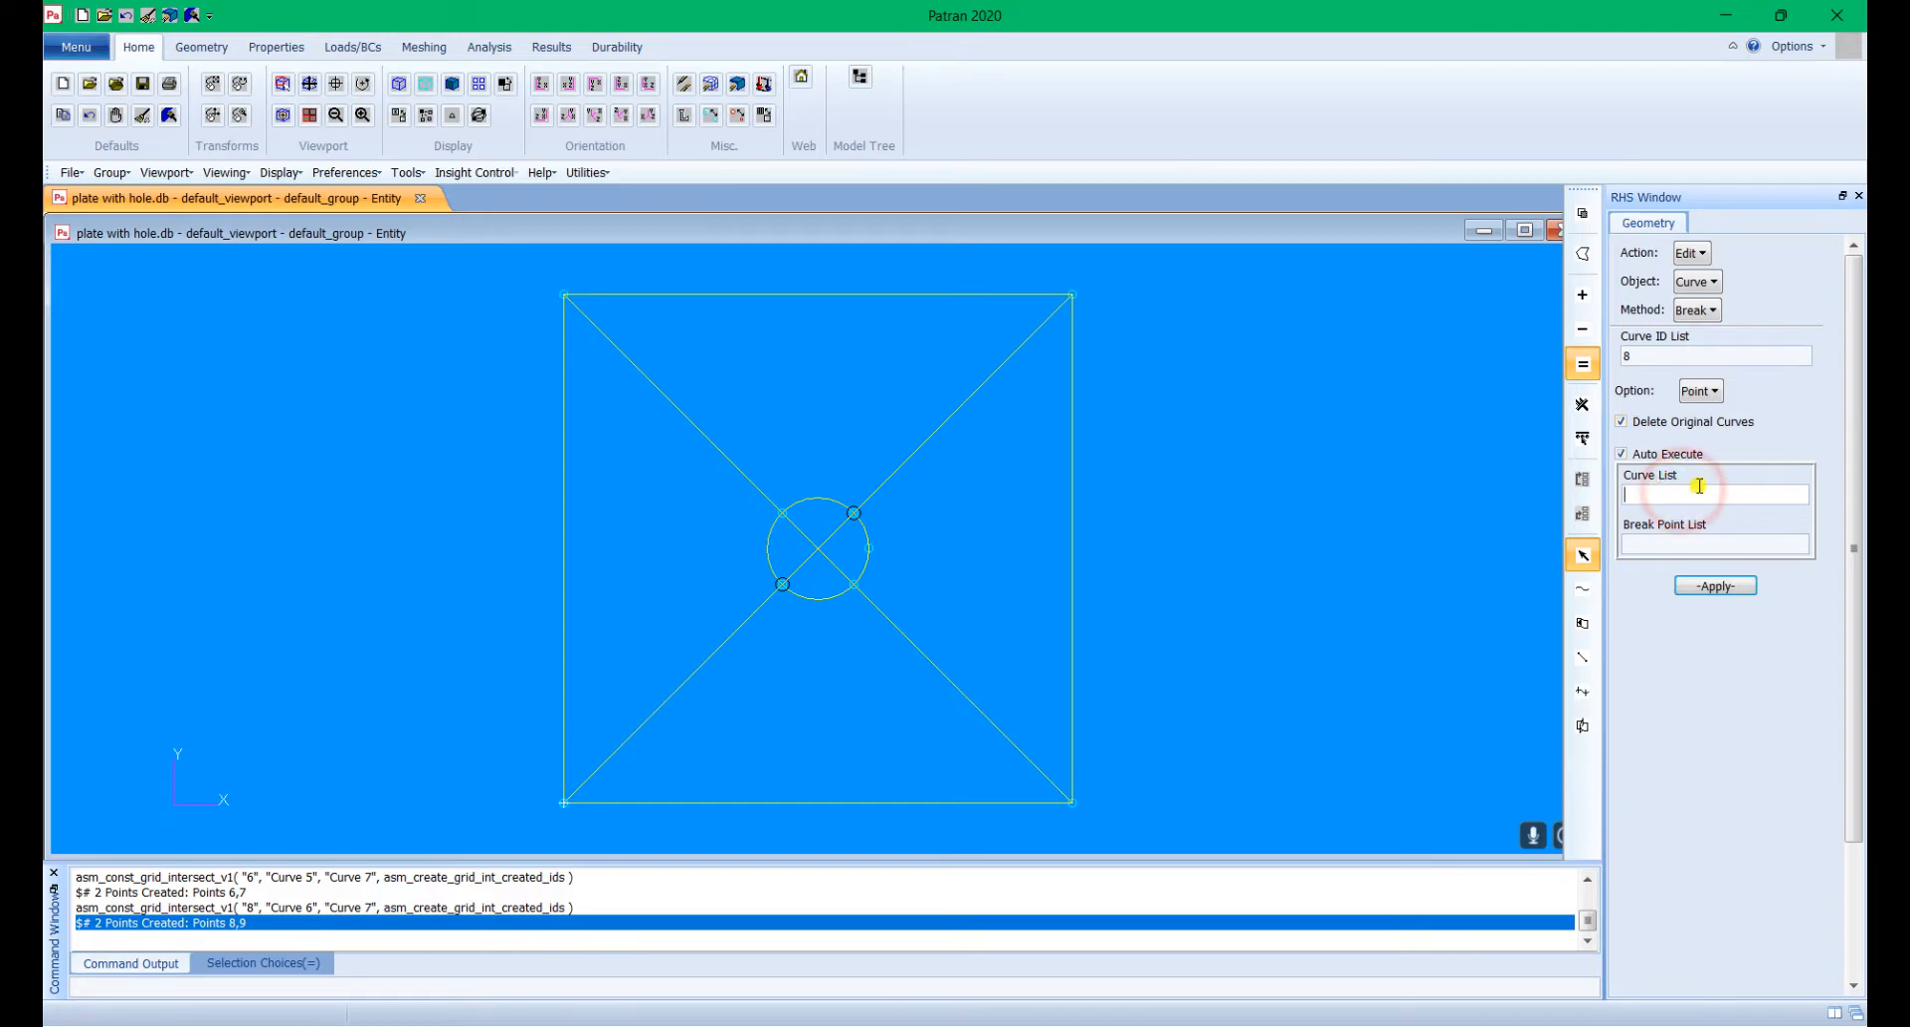
left_click(886, 476)
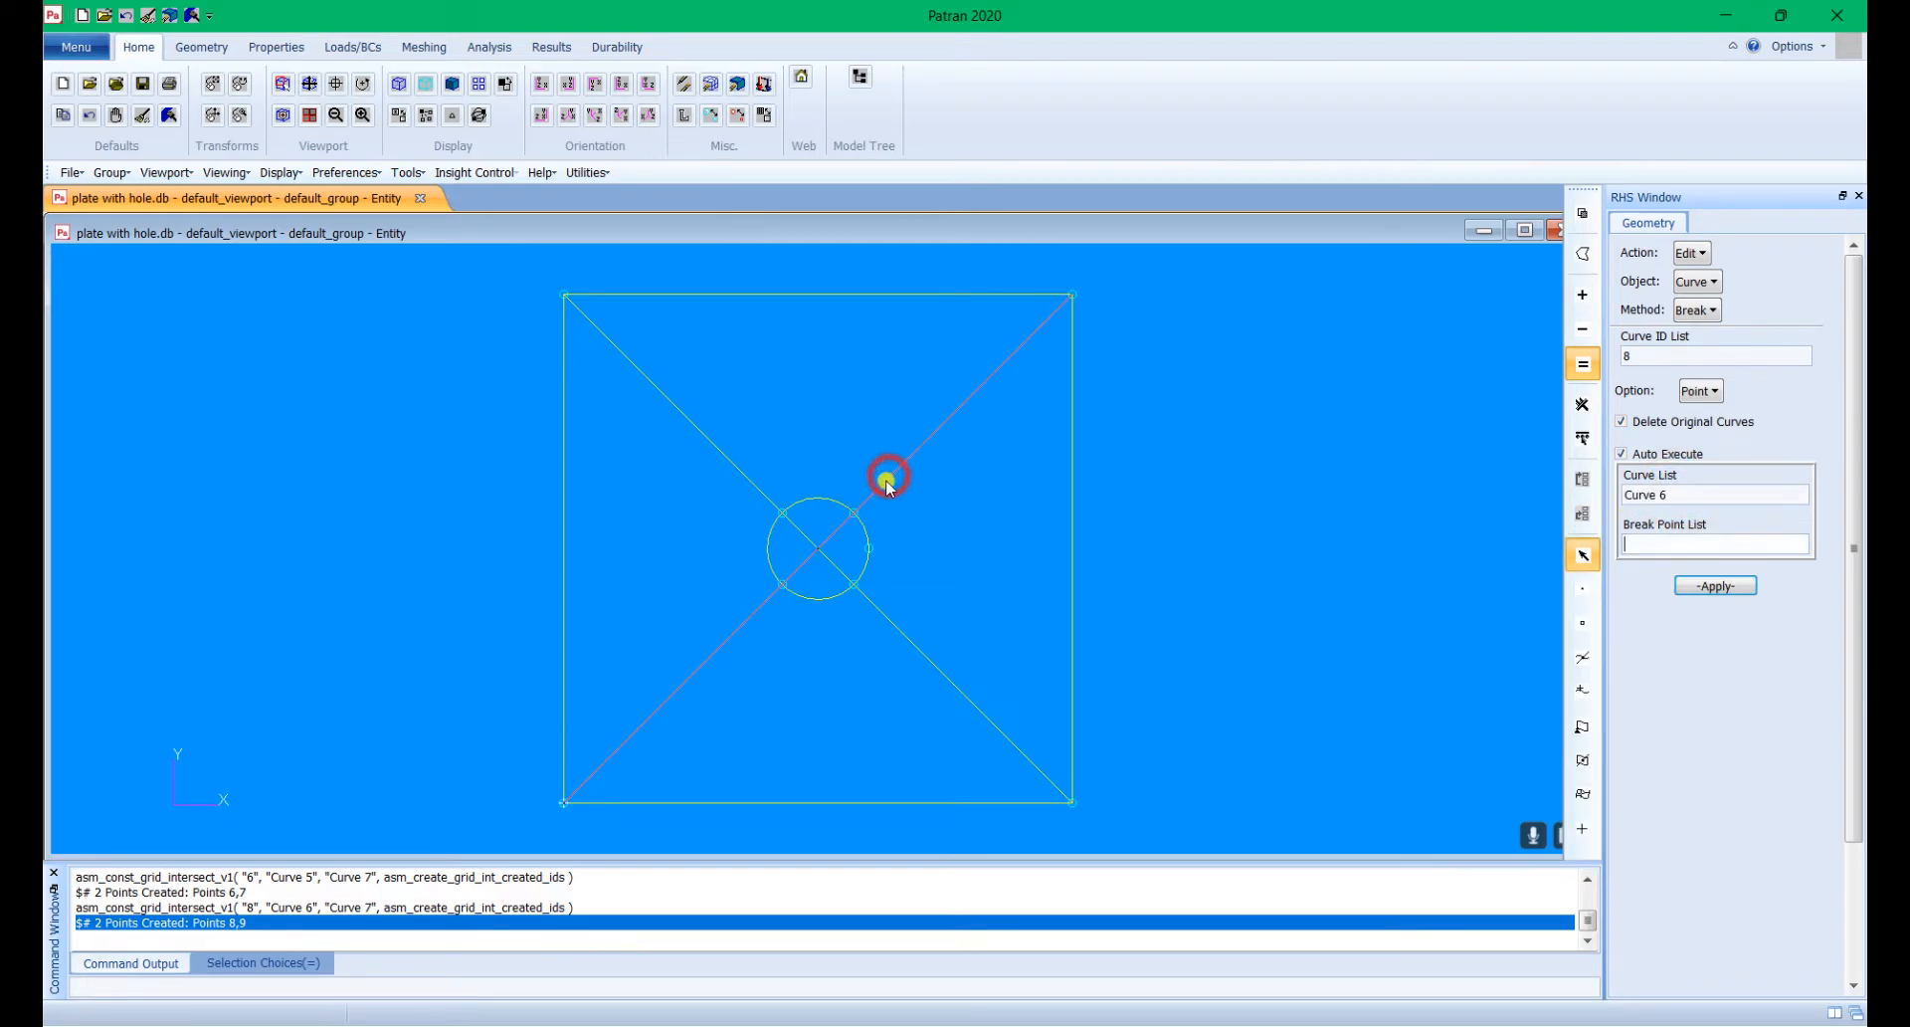
left_click(851, 510)
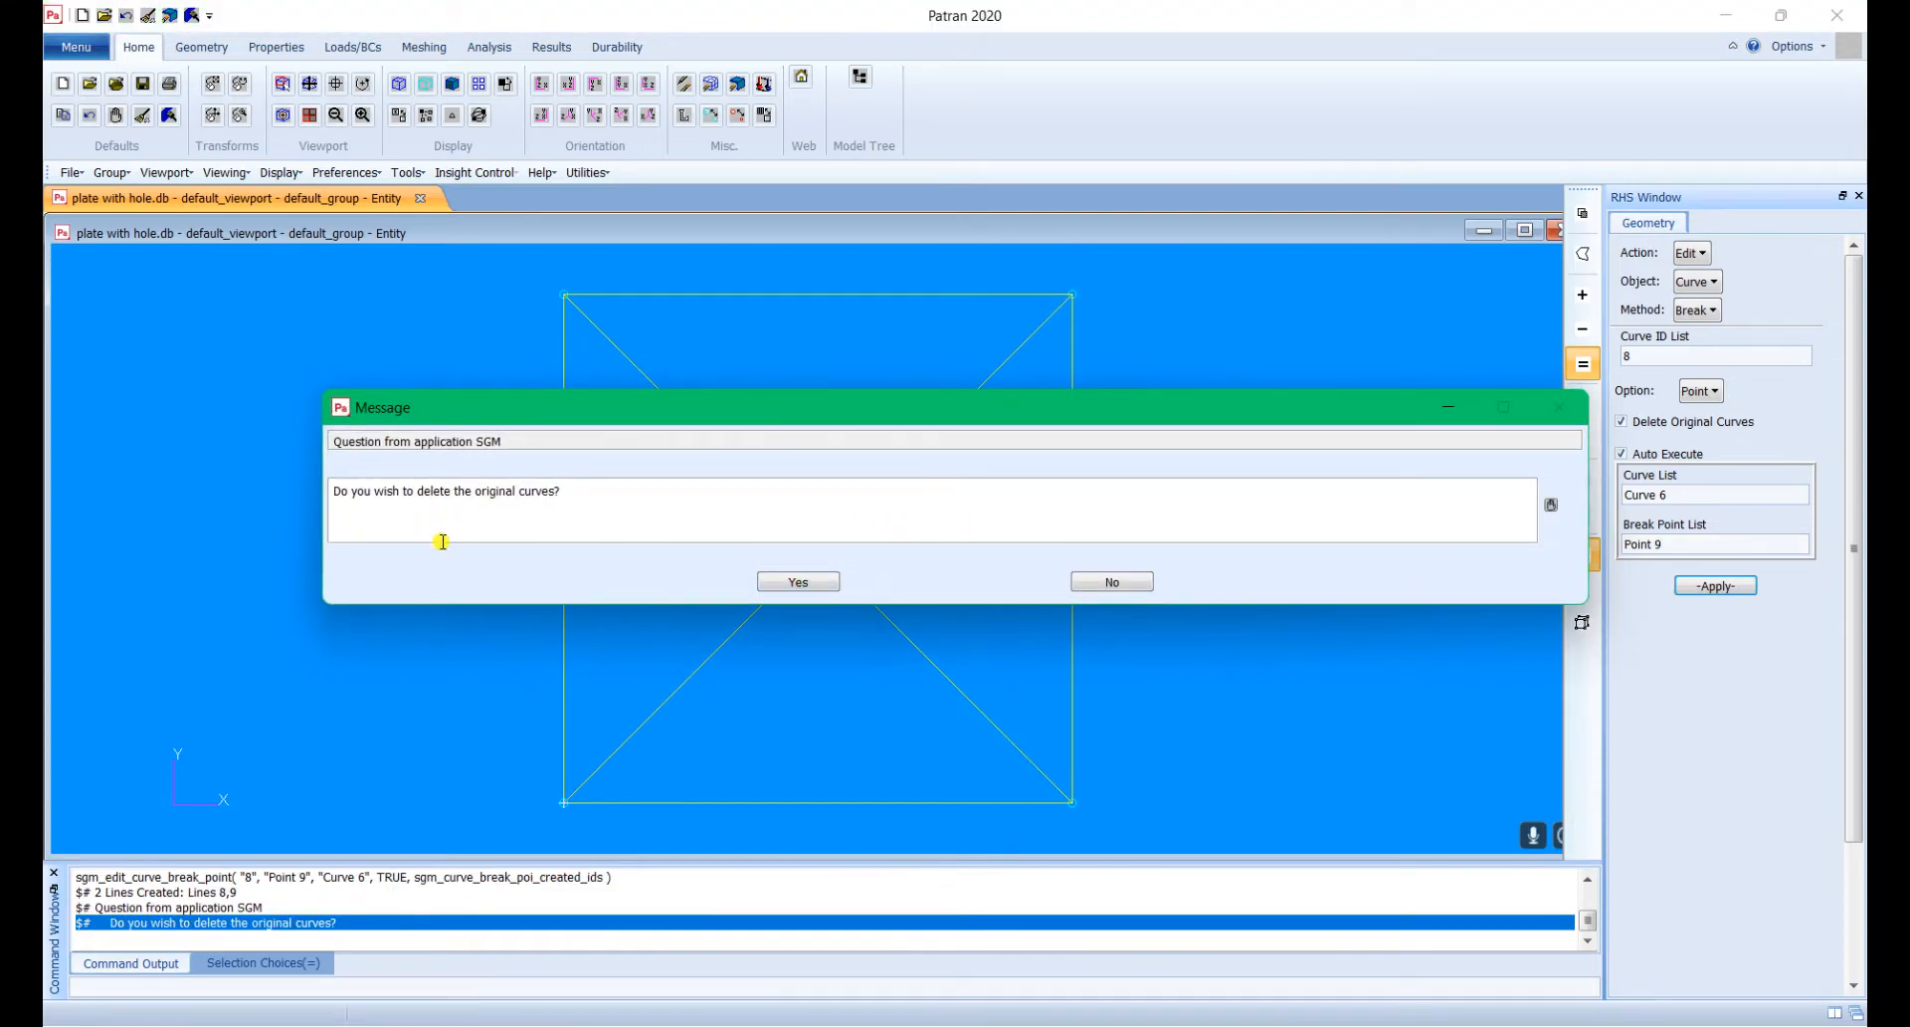
left_click(796, 582)
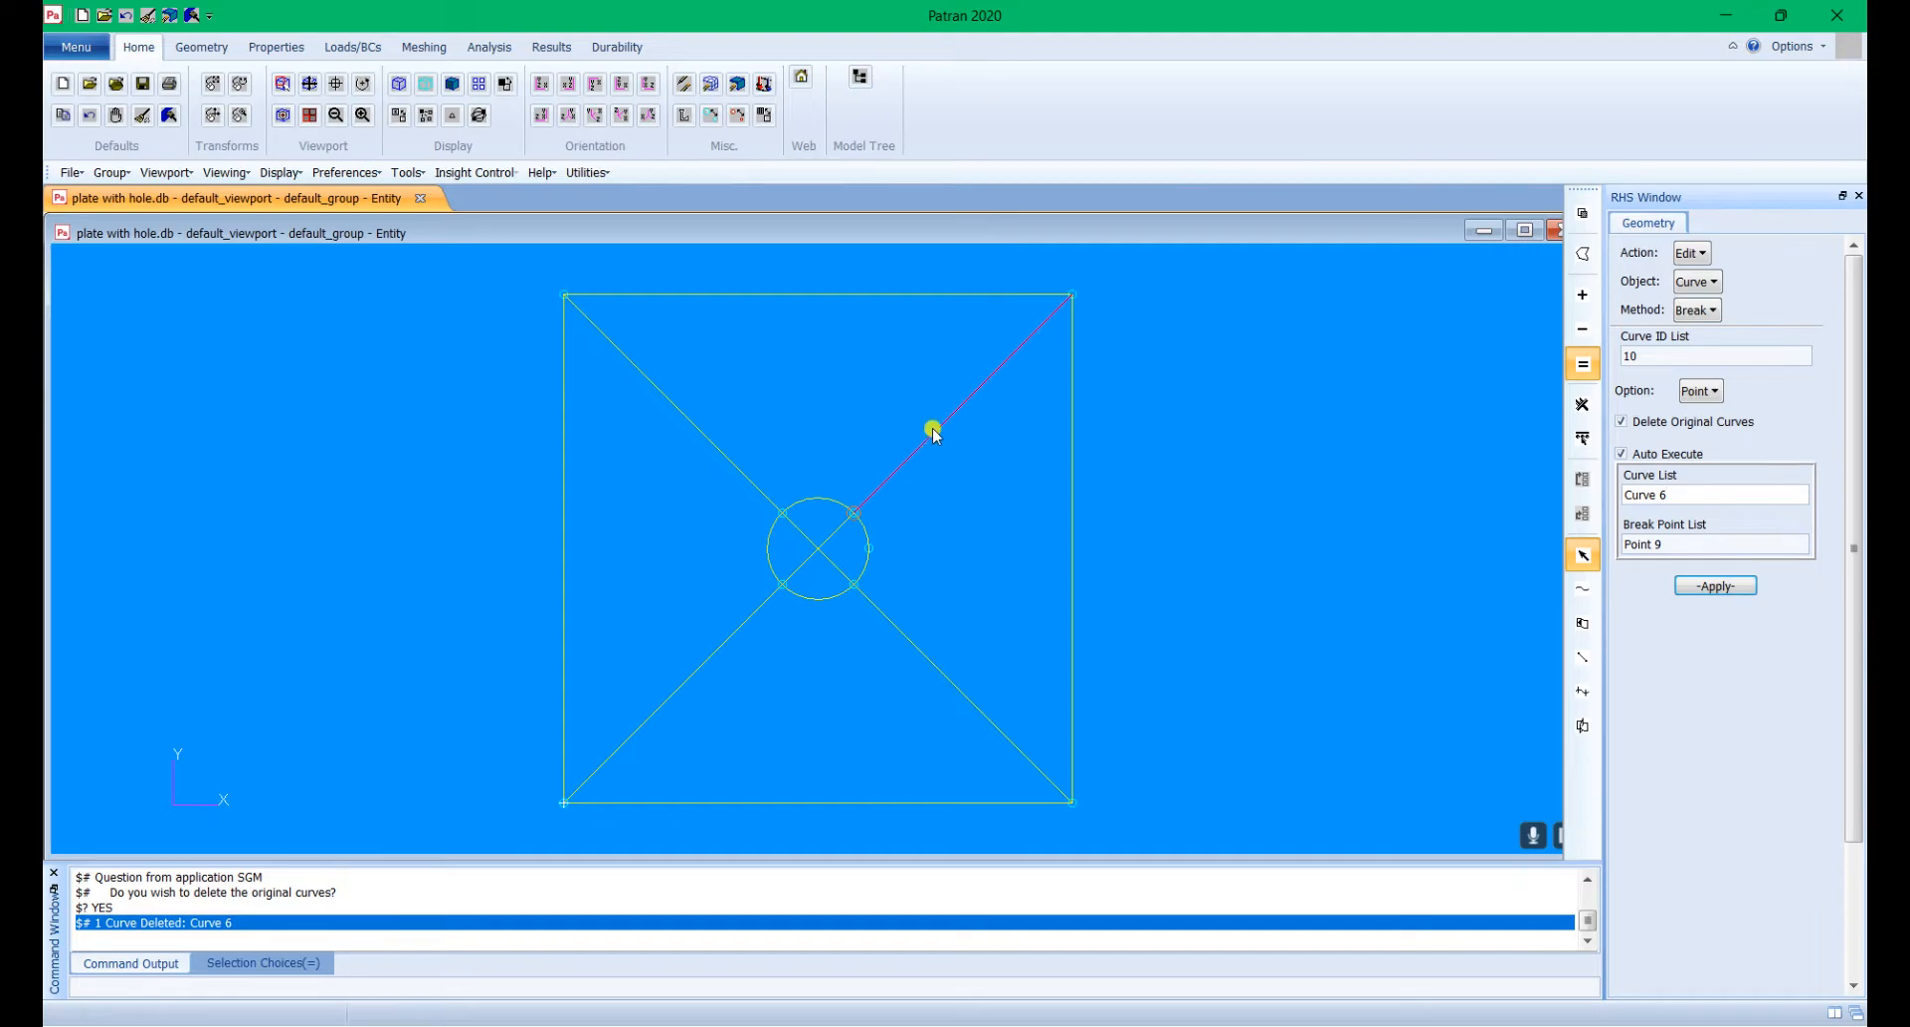
left_click(729, 636)
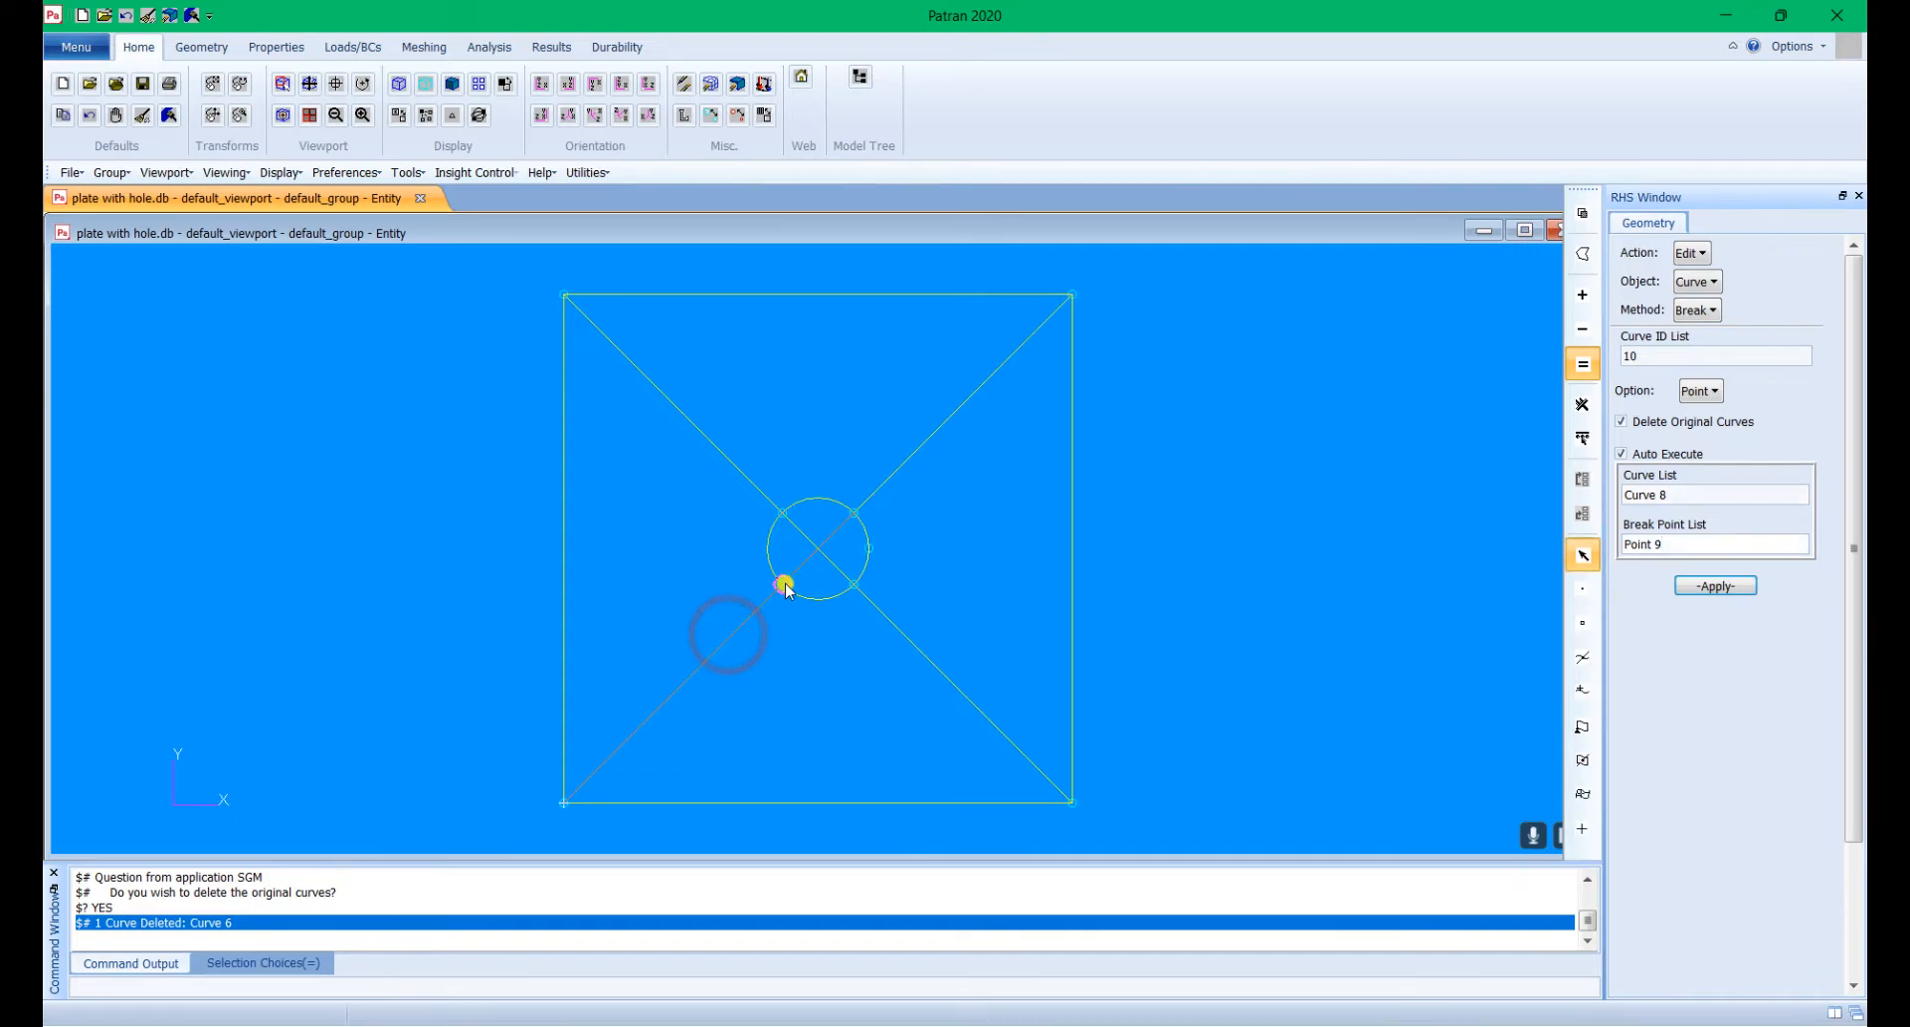
left_click(784, 583)
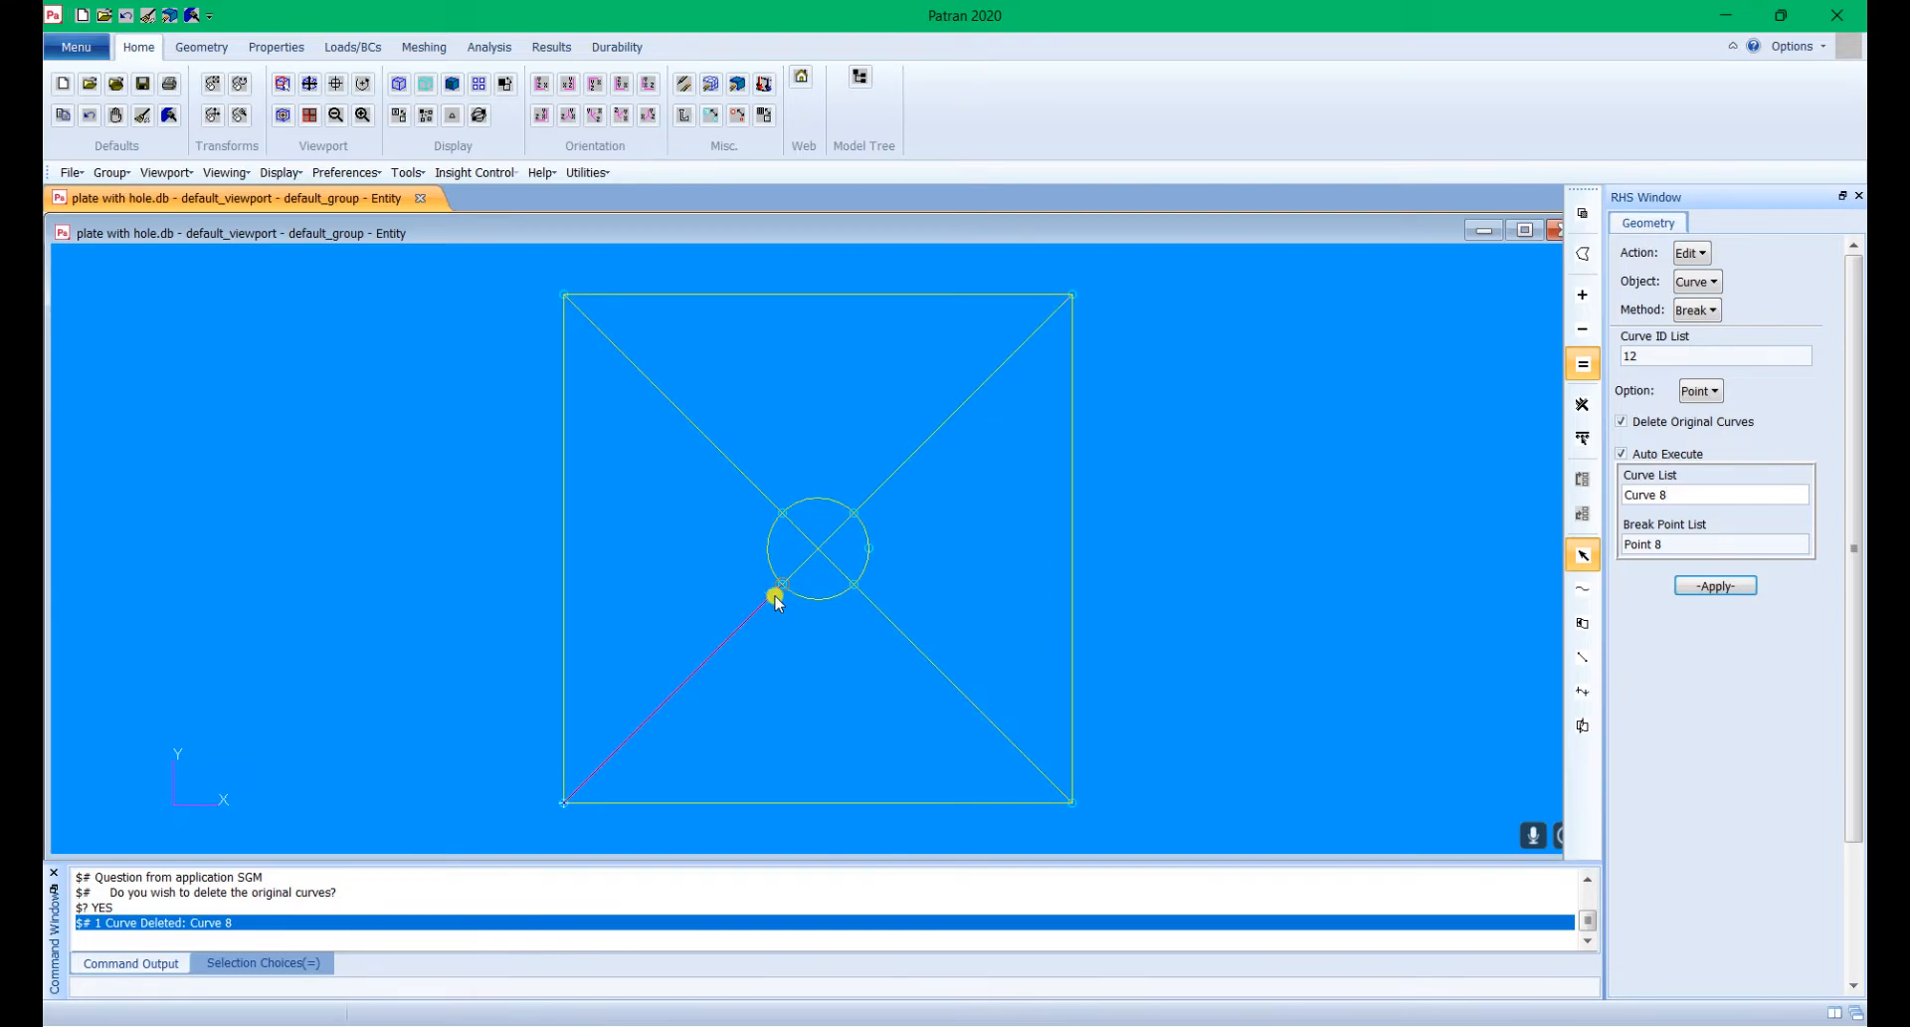
Step: Break the diagonal falling from the upper-left to the lower-right corner at its two circle intersection points, deleting the original curves
left_click(741, 467)
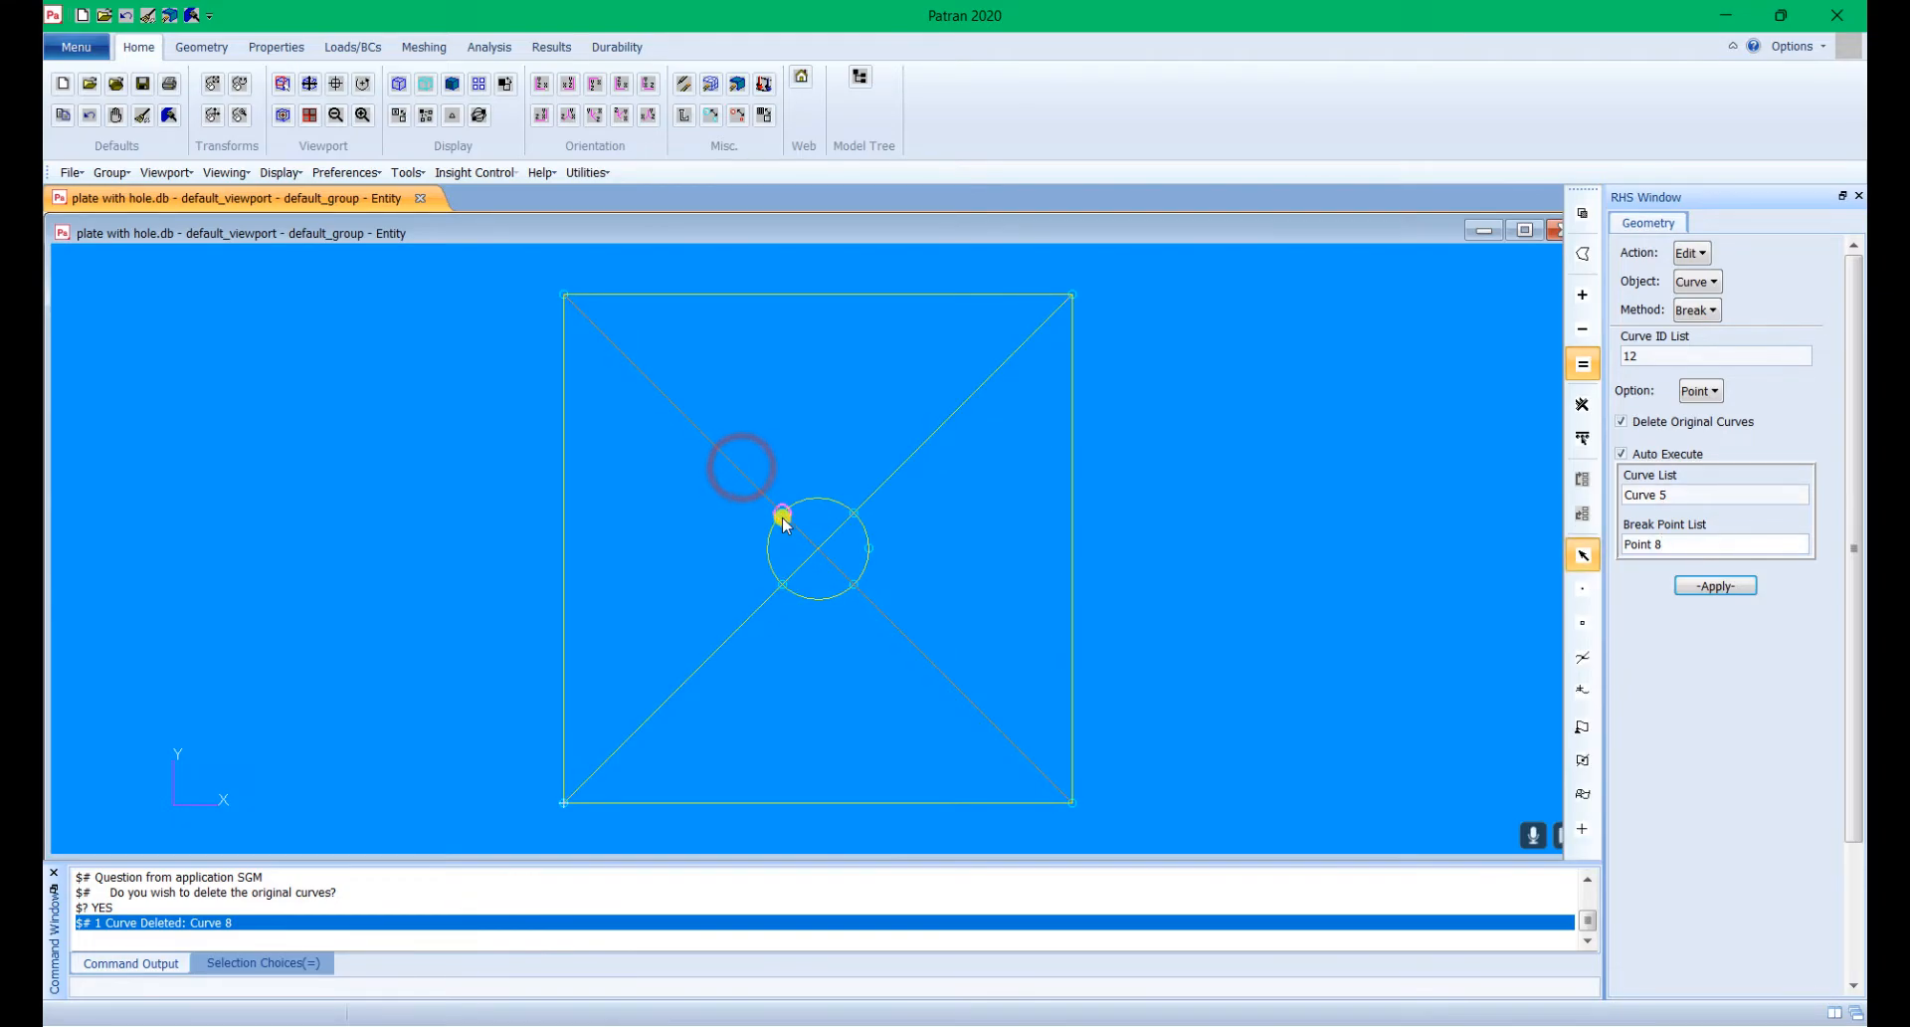
left_click(782, 514)
left_click(793, 577)
left_click(895, 631)
left_click(853, 583)
left_click(821, 581)
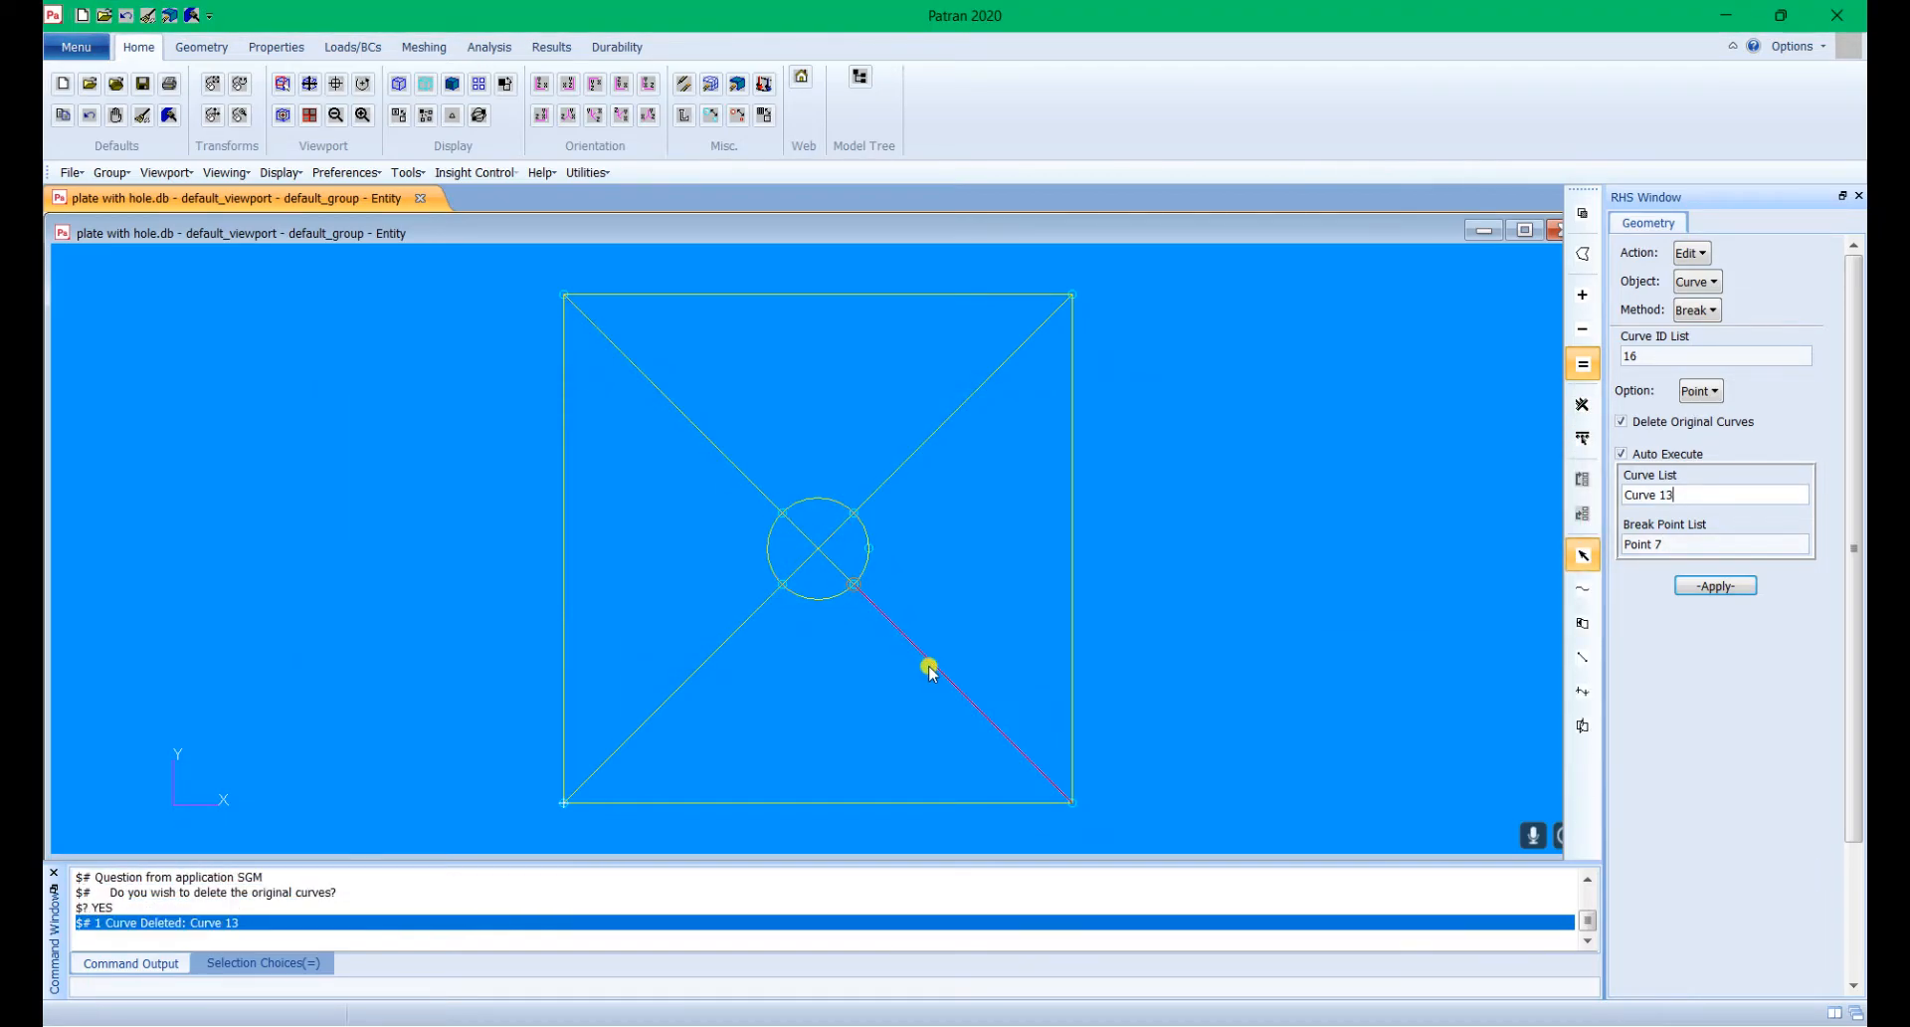
Step: Delete the two diagonal segments inside the circle and refresh the graphics
left_click(1699, 253)
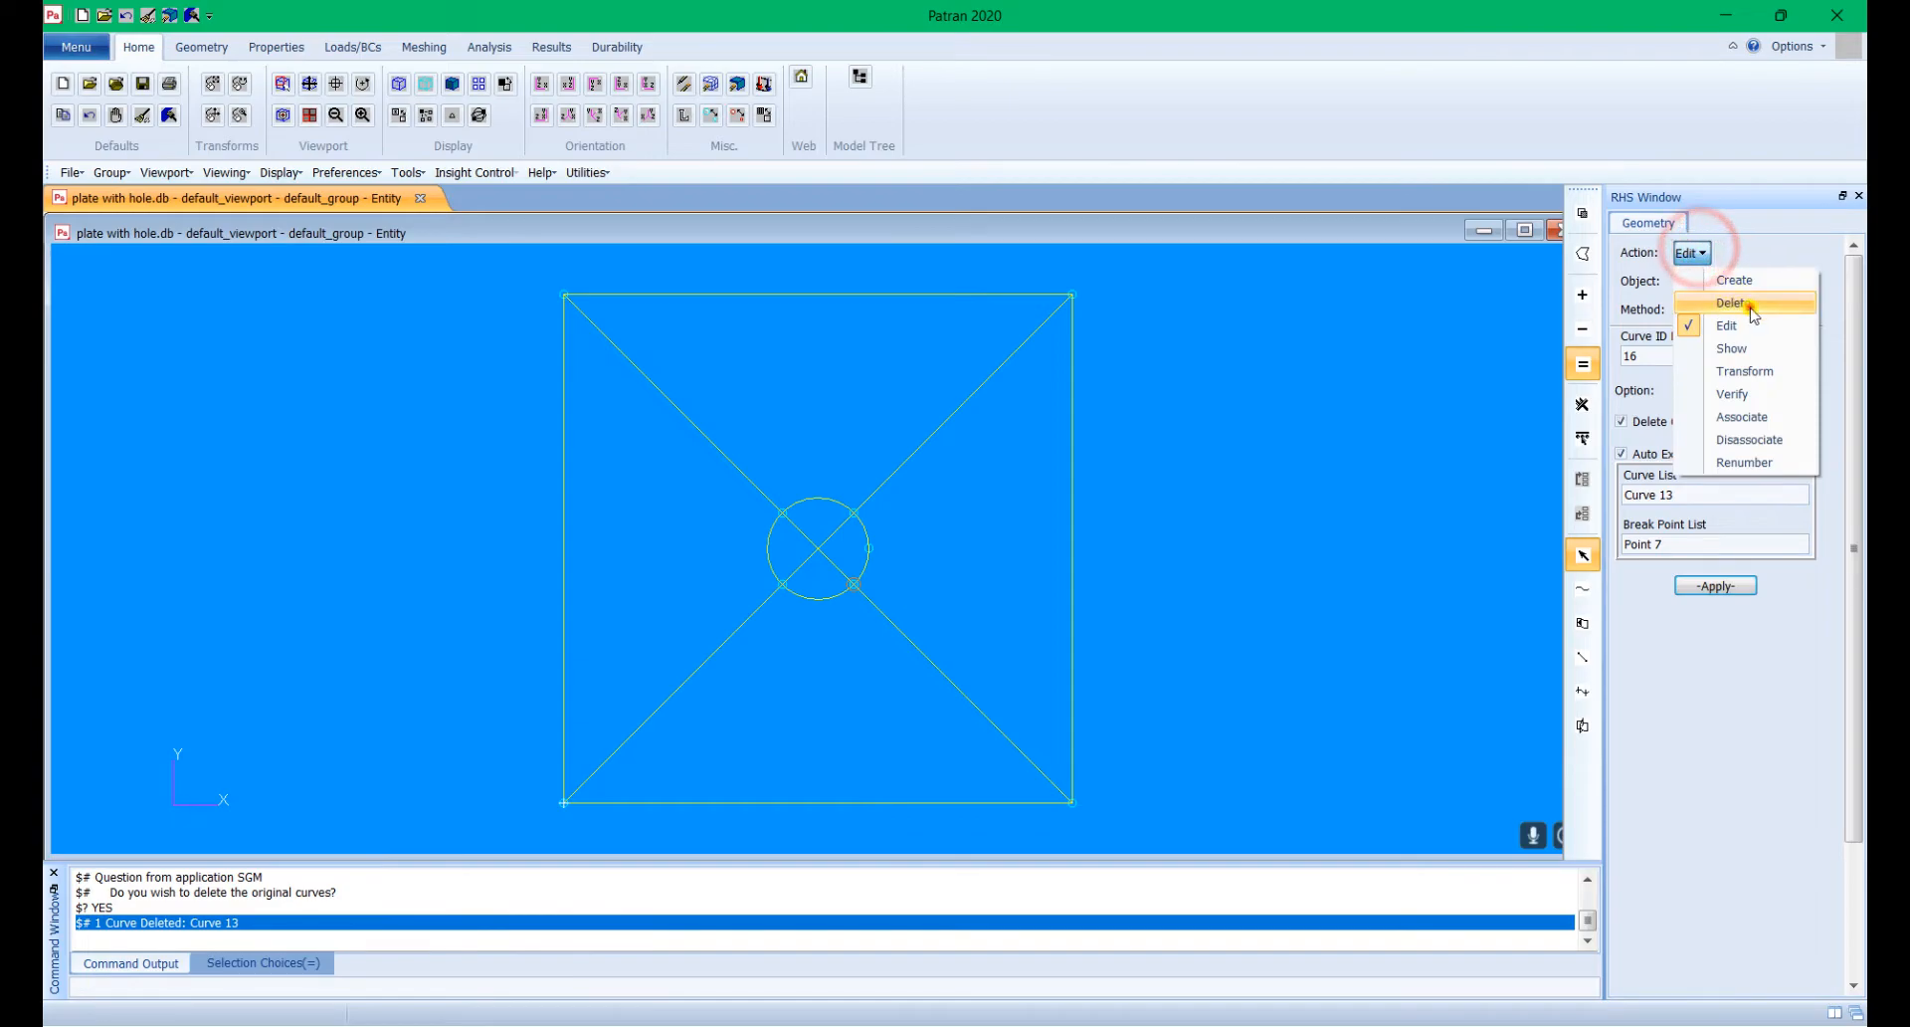
left_click(1736, 300)
left_click(1703, 282)
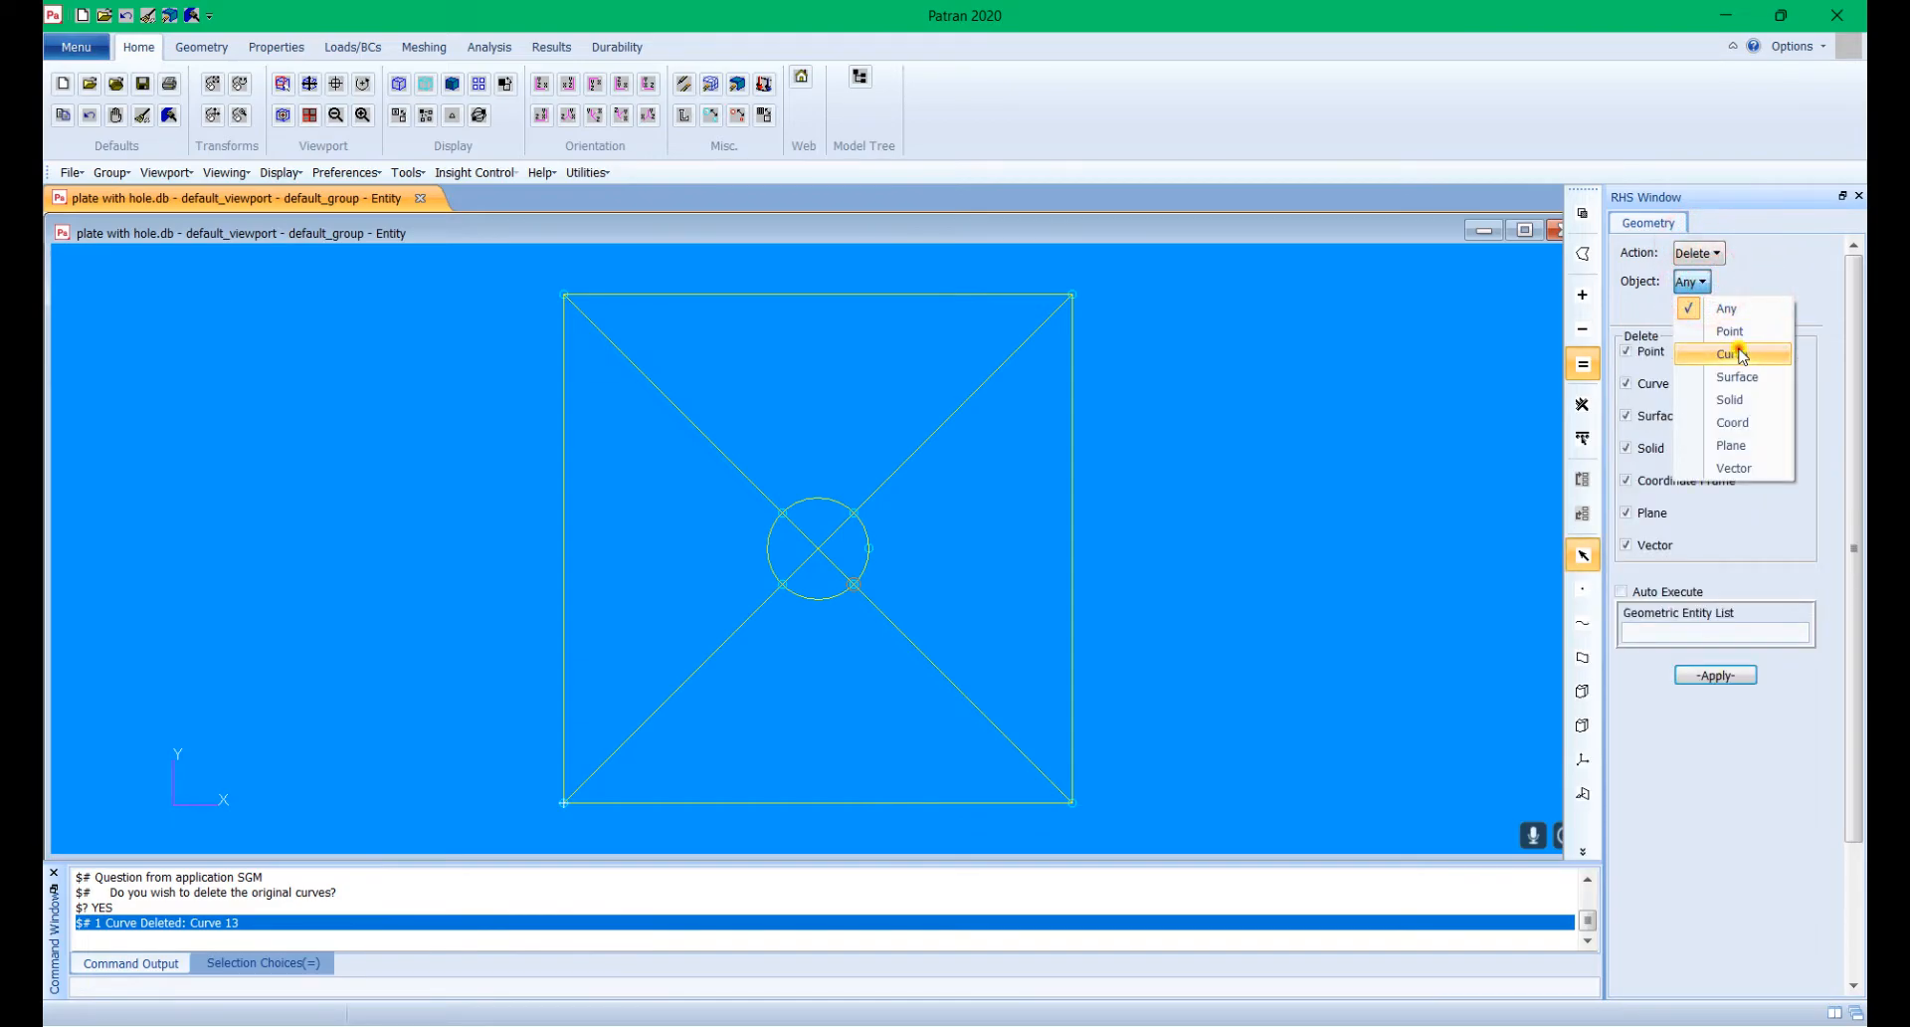
left_click(1732, 353)
left_click(813, 531)
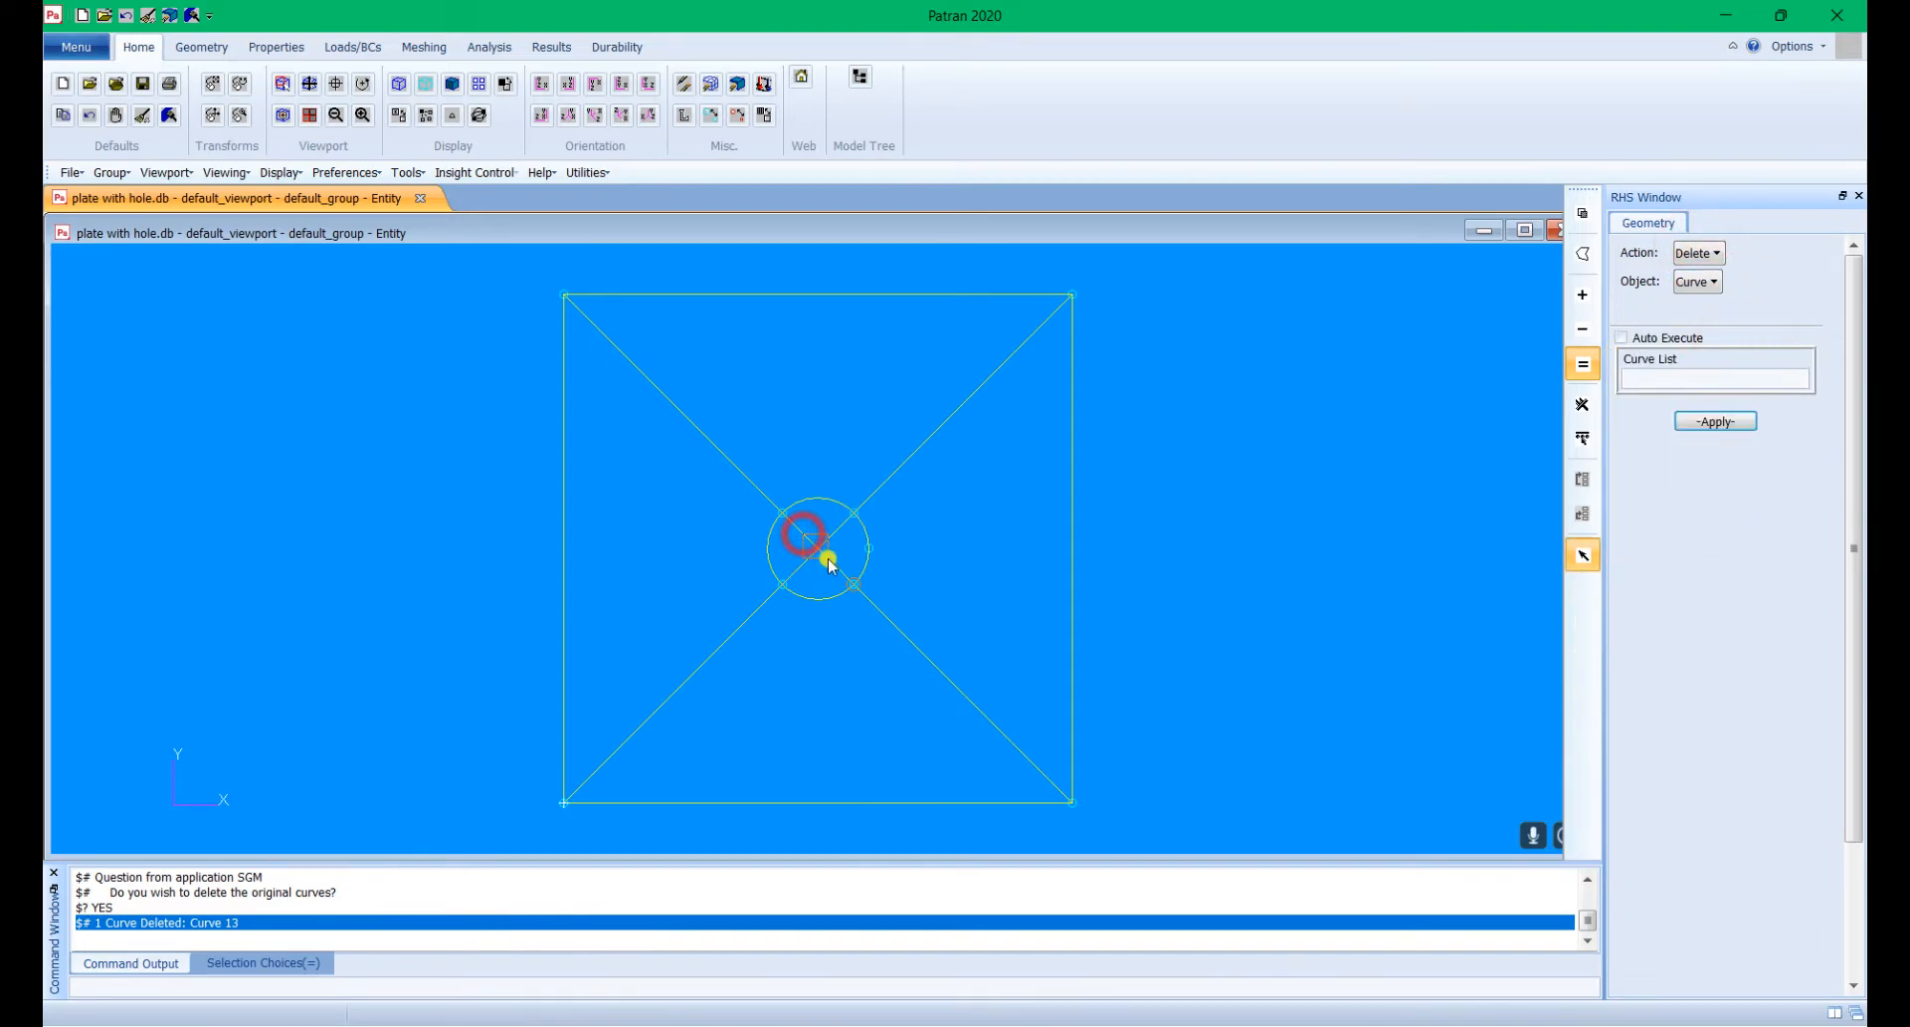
left_click(833, 567)
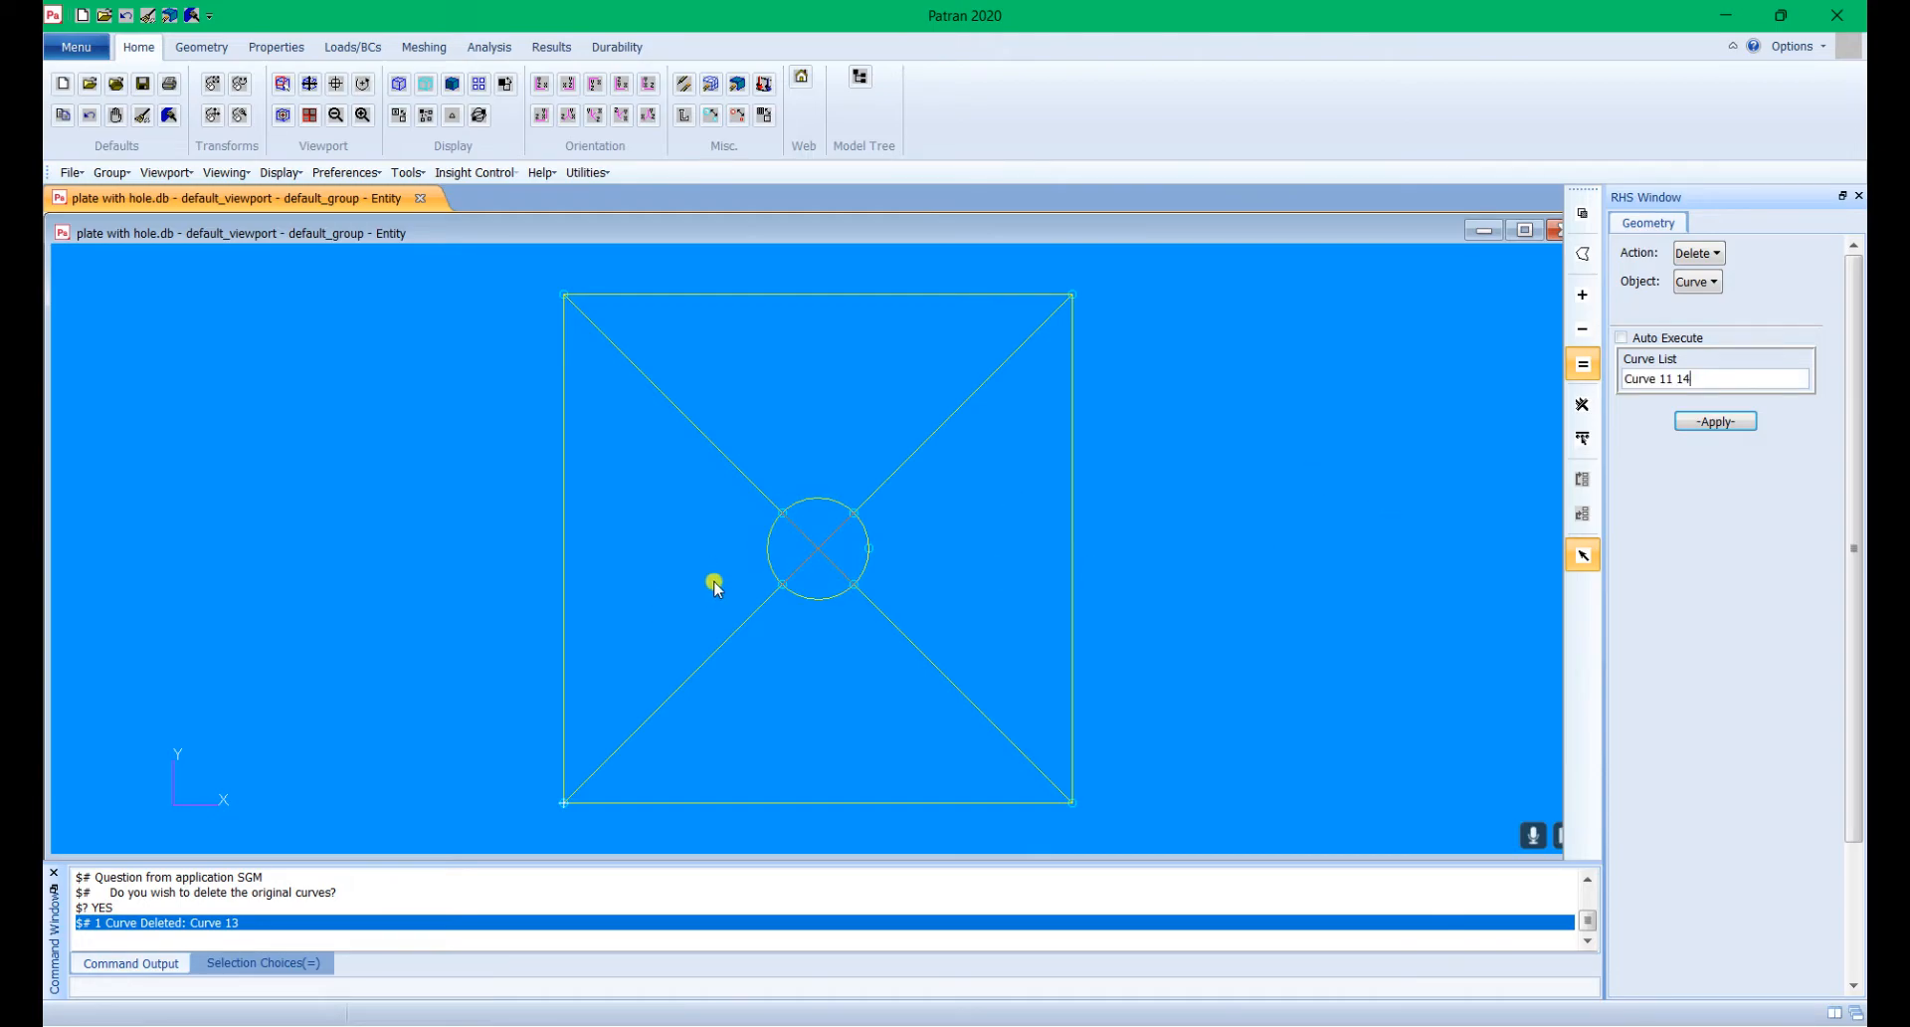
left_click(1716, 422)
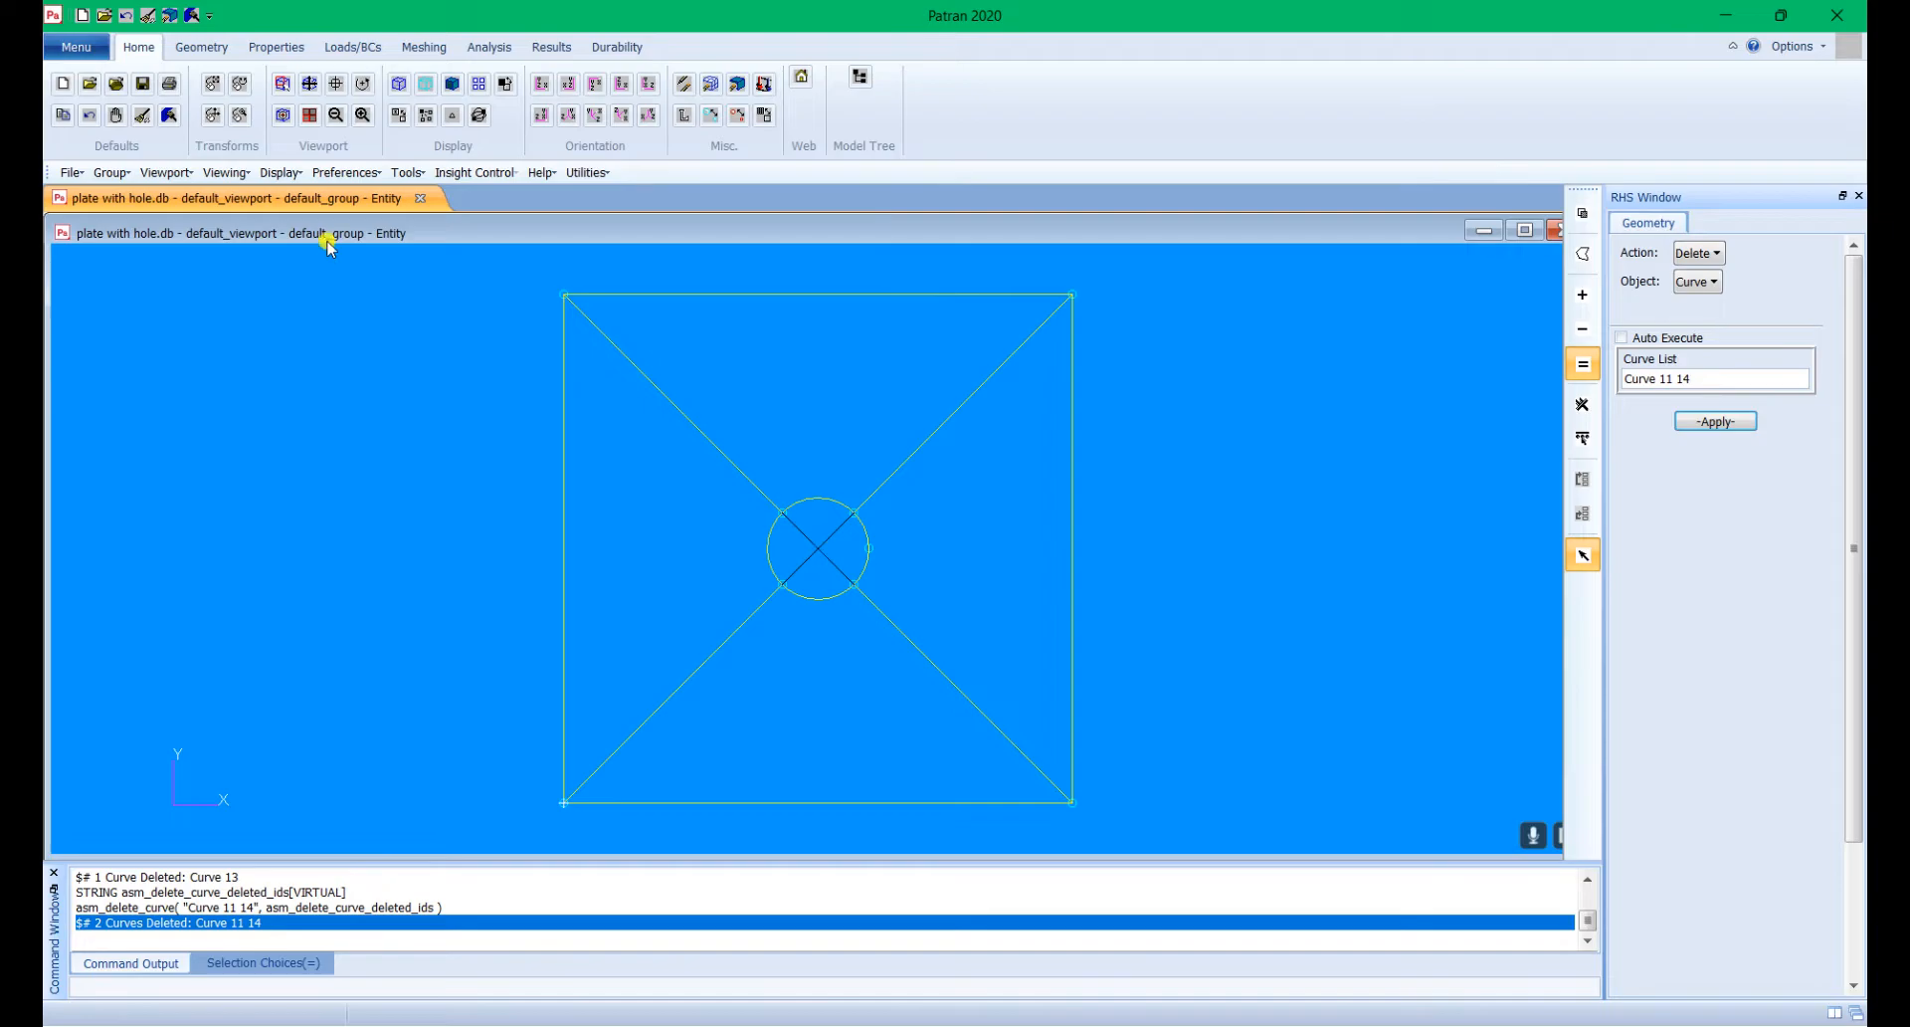
left_click(191, 17)
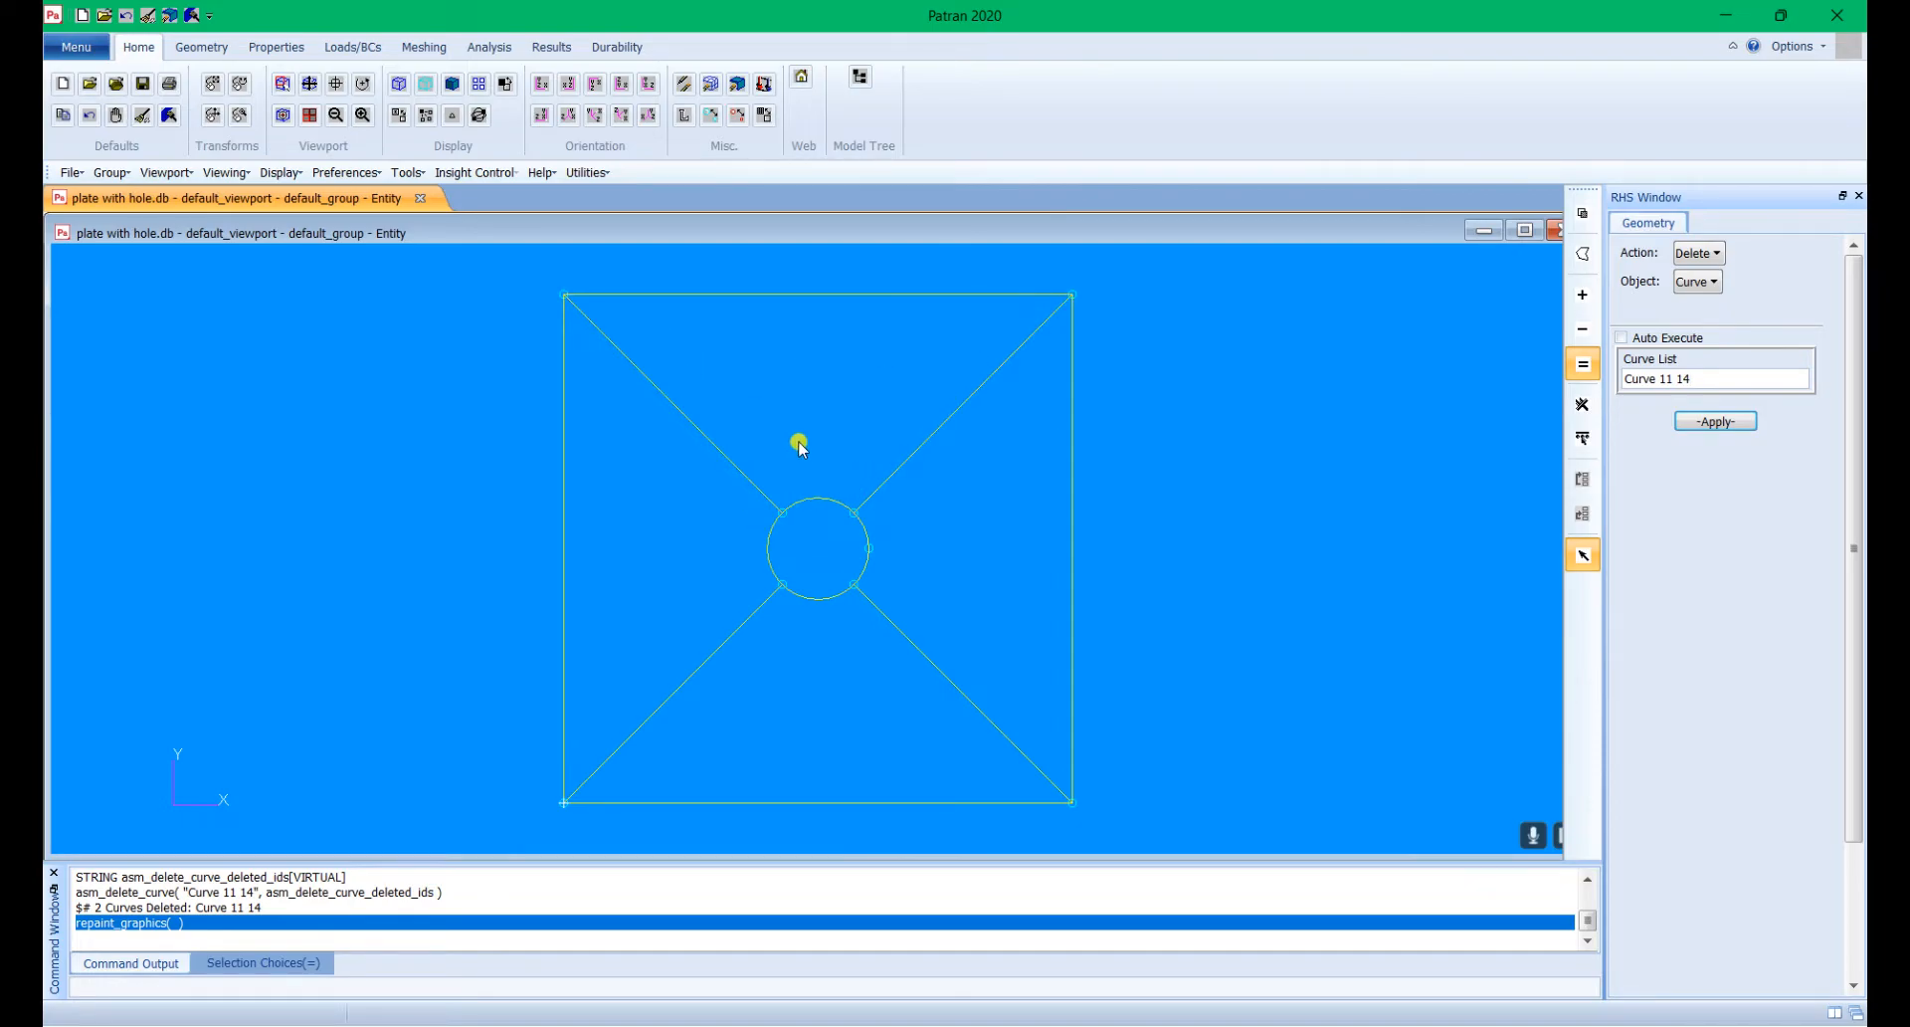
Step: Break the circle at its upper-left, upper-right and lower-left diagonal intersection points, deleting the original curves
left_click(1698, 254)
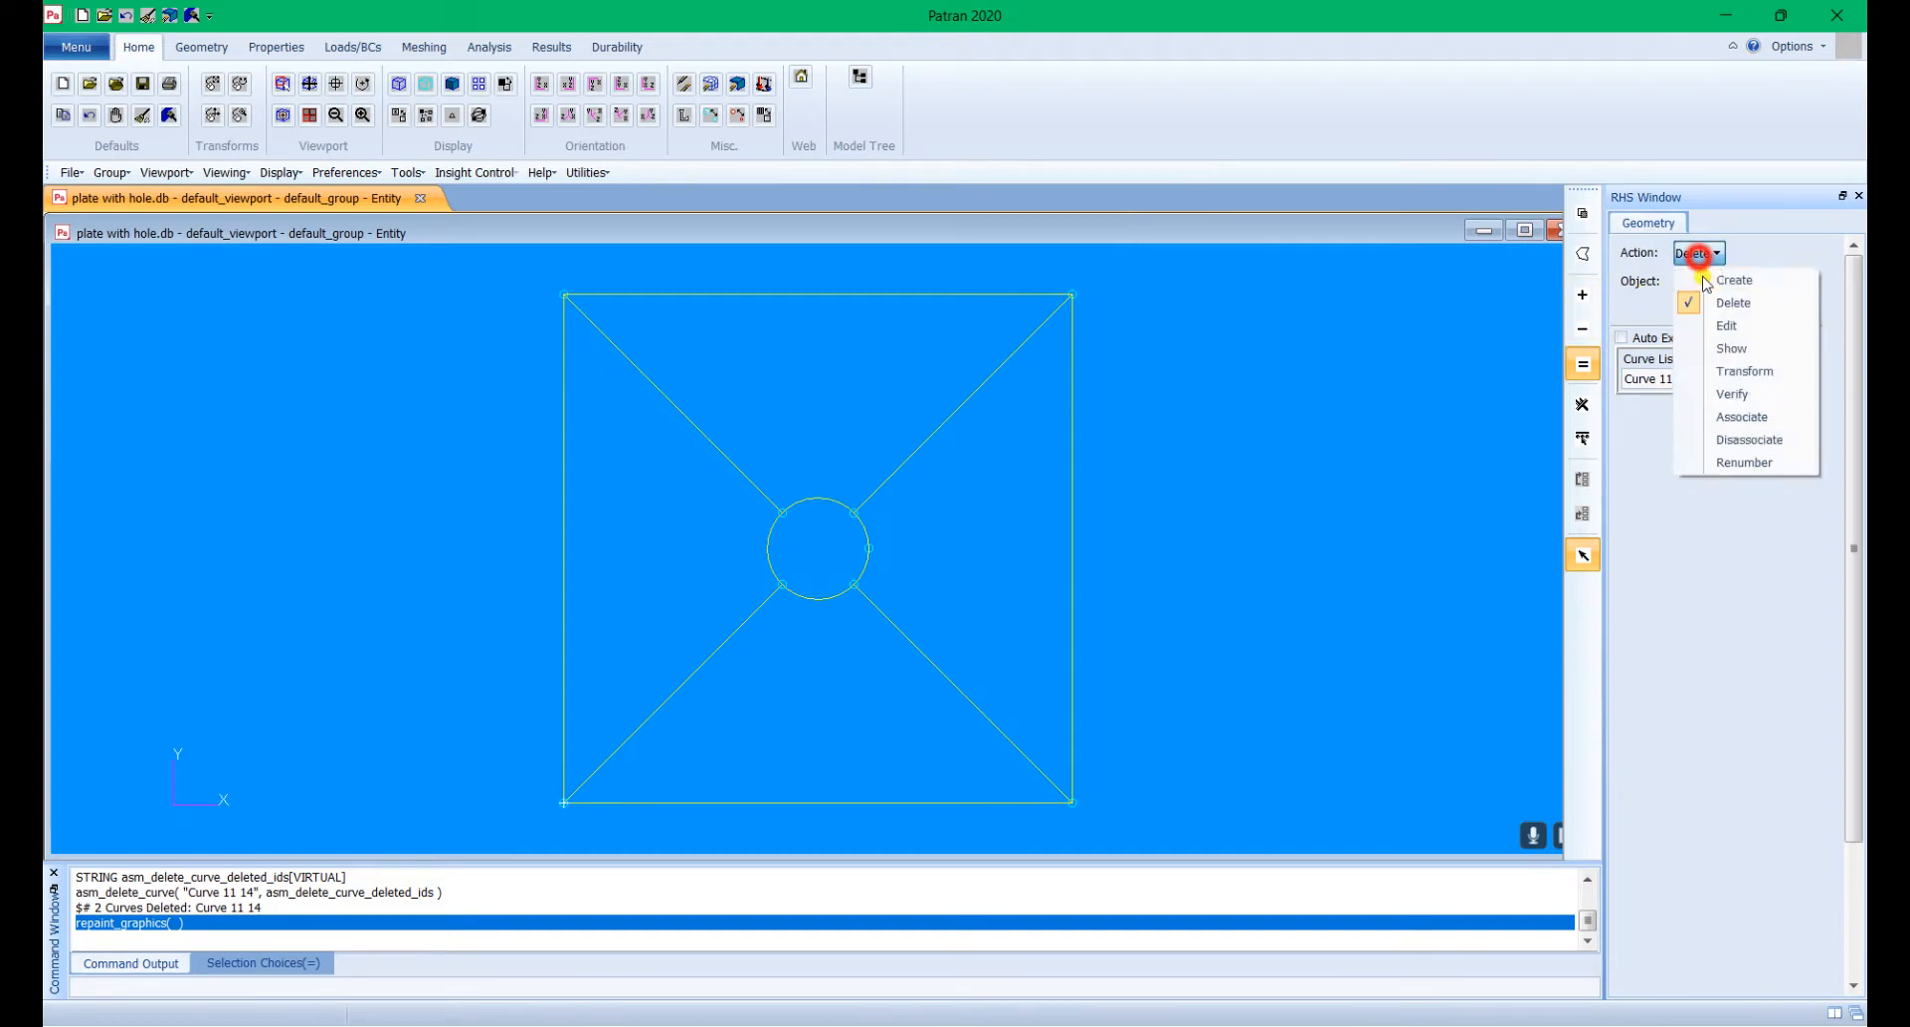
left_click(1749, 326)
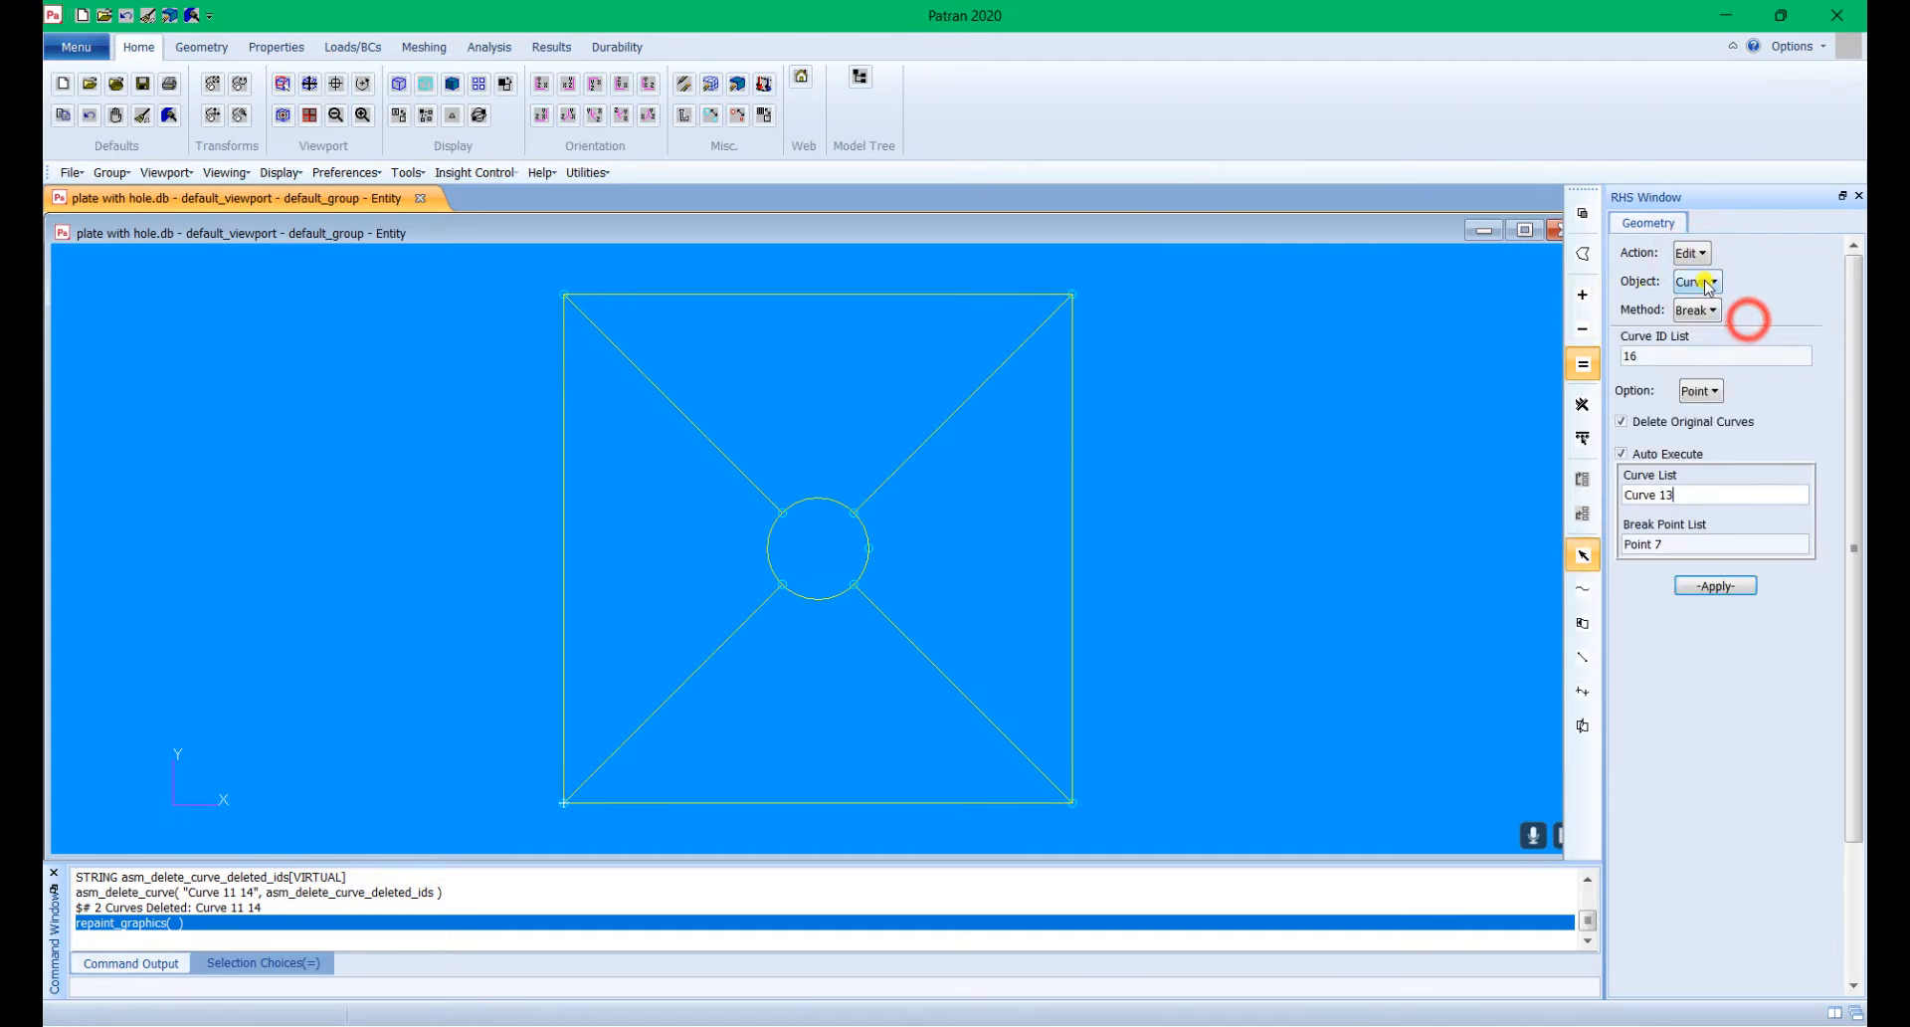
left_click(799, 498)
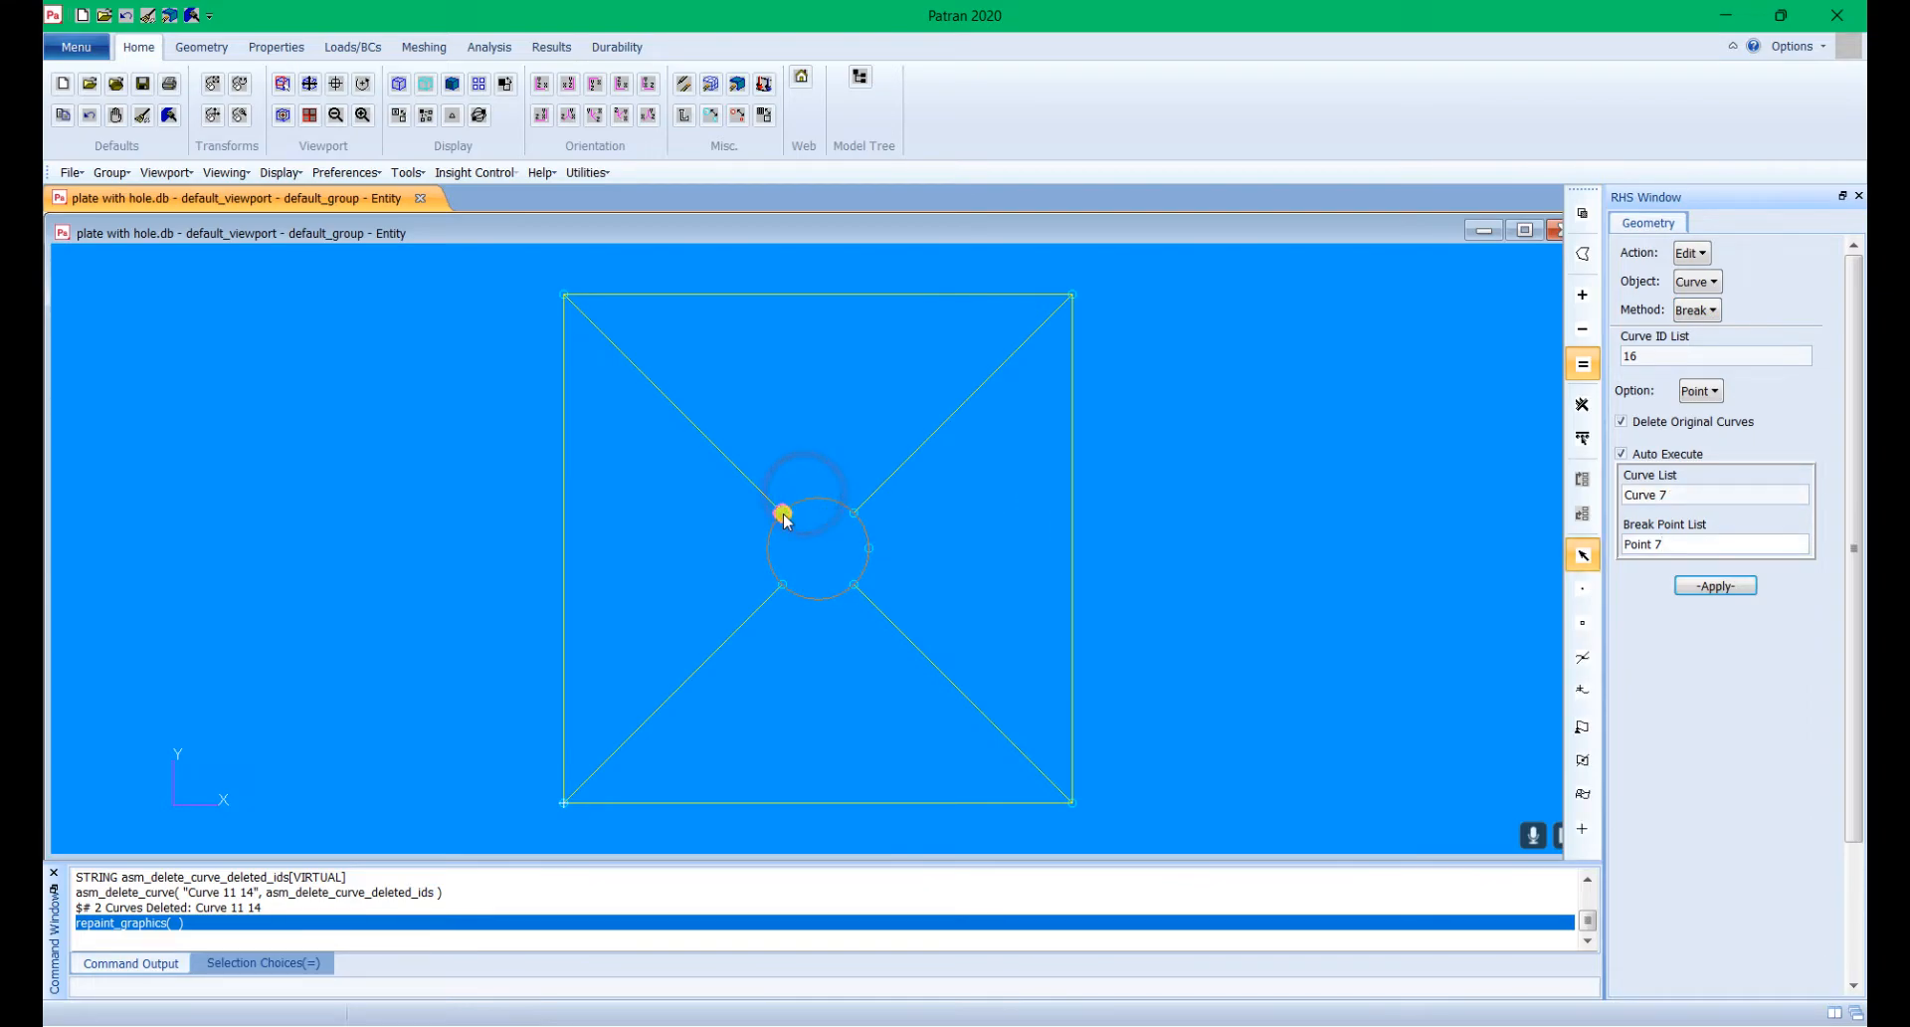
left_click(783, 514)
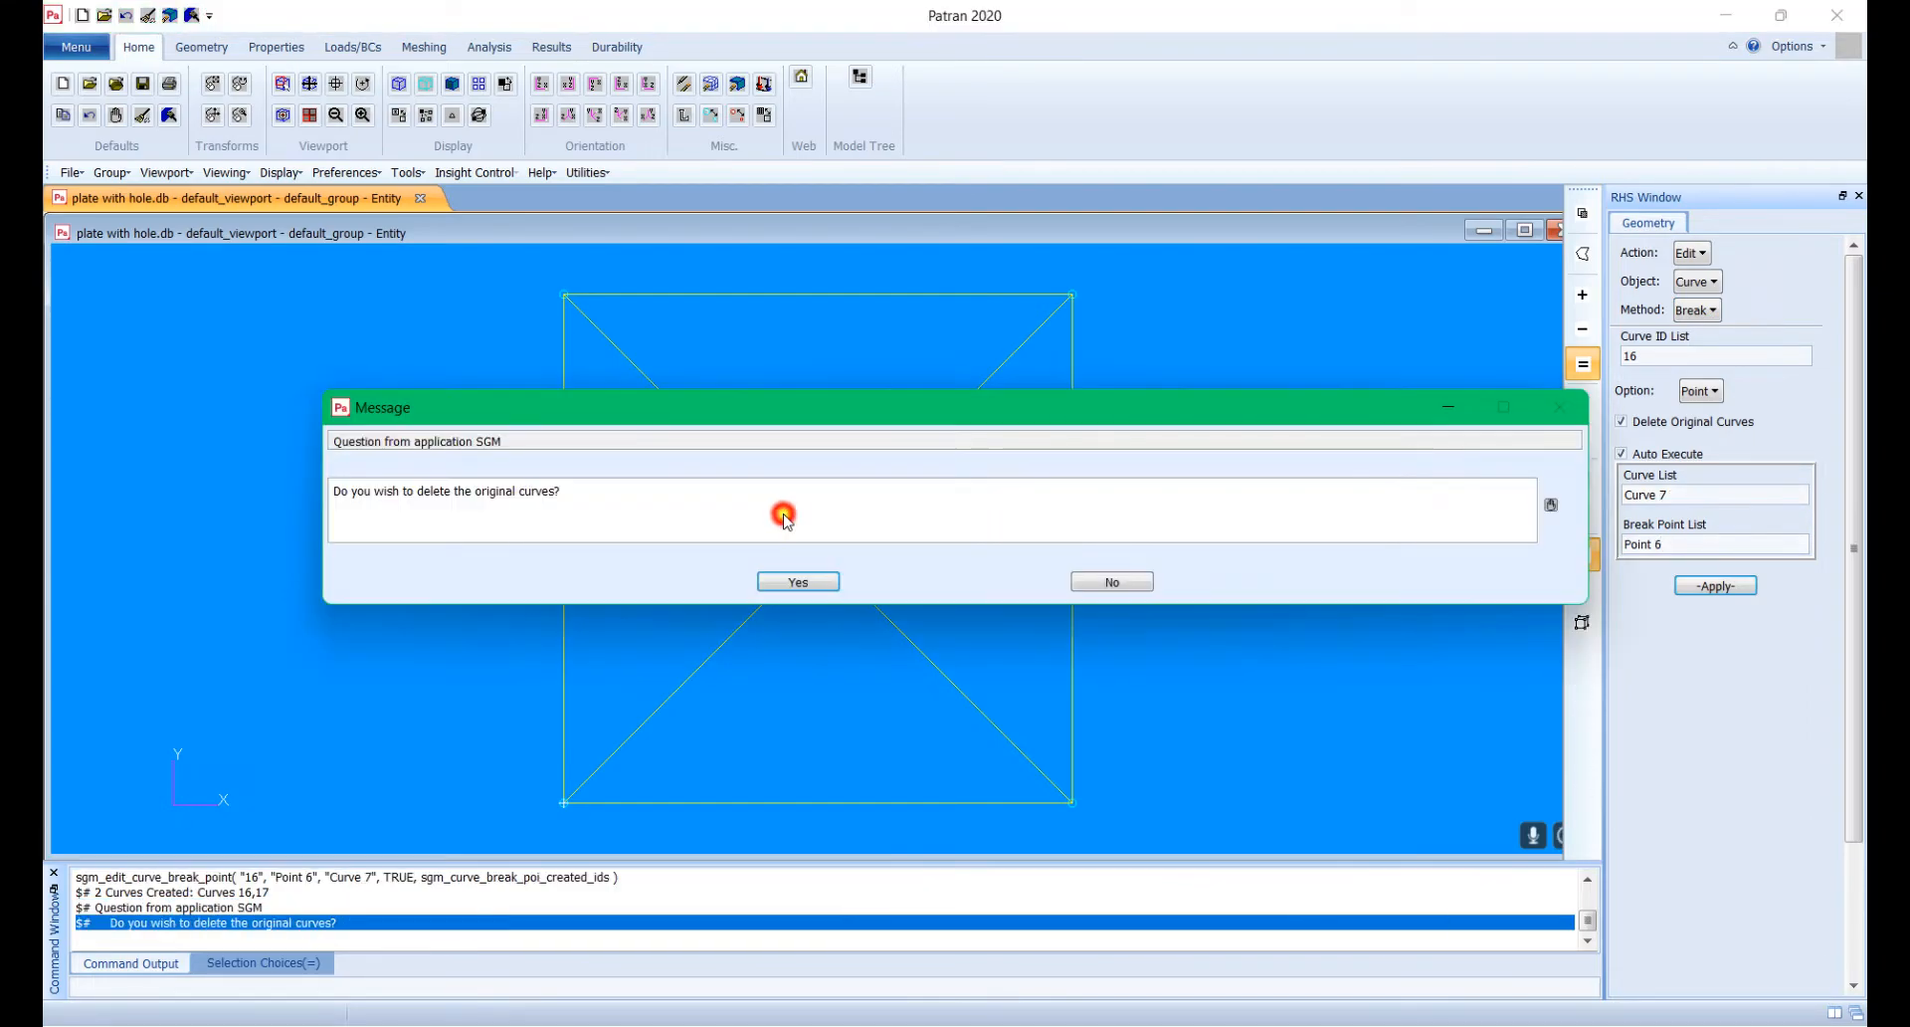
left_click(798, 582)
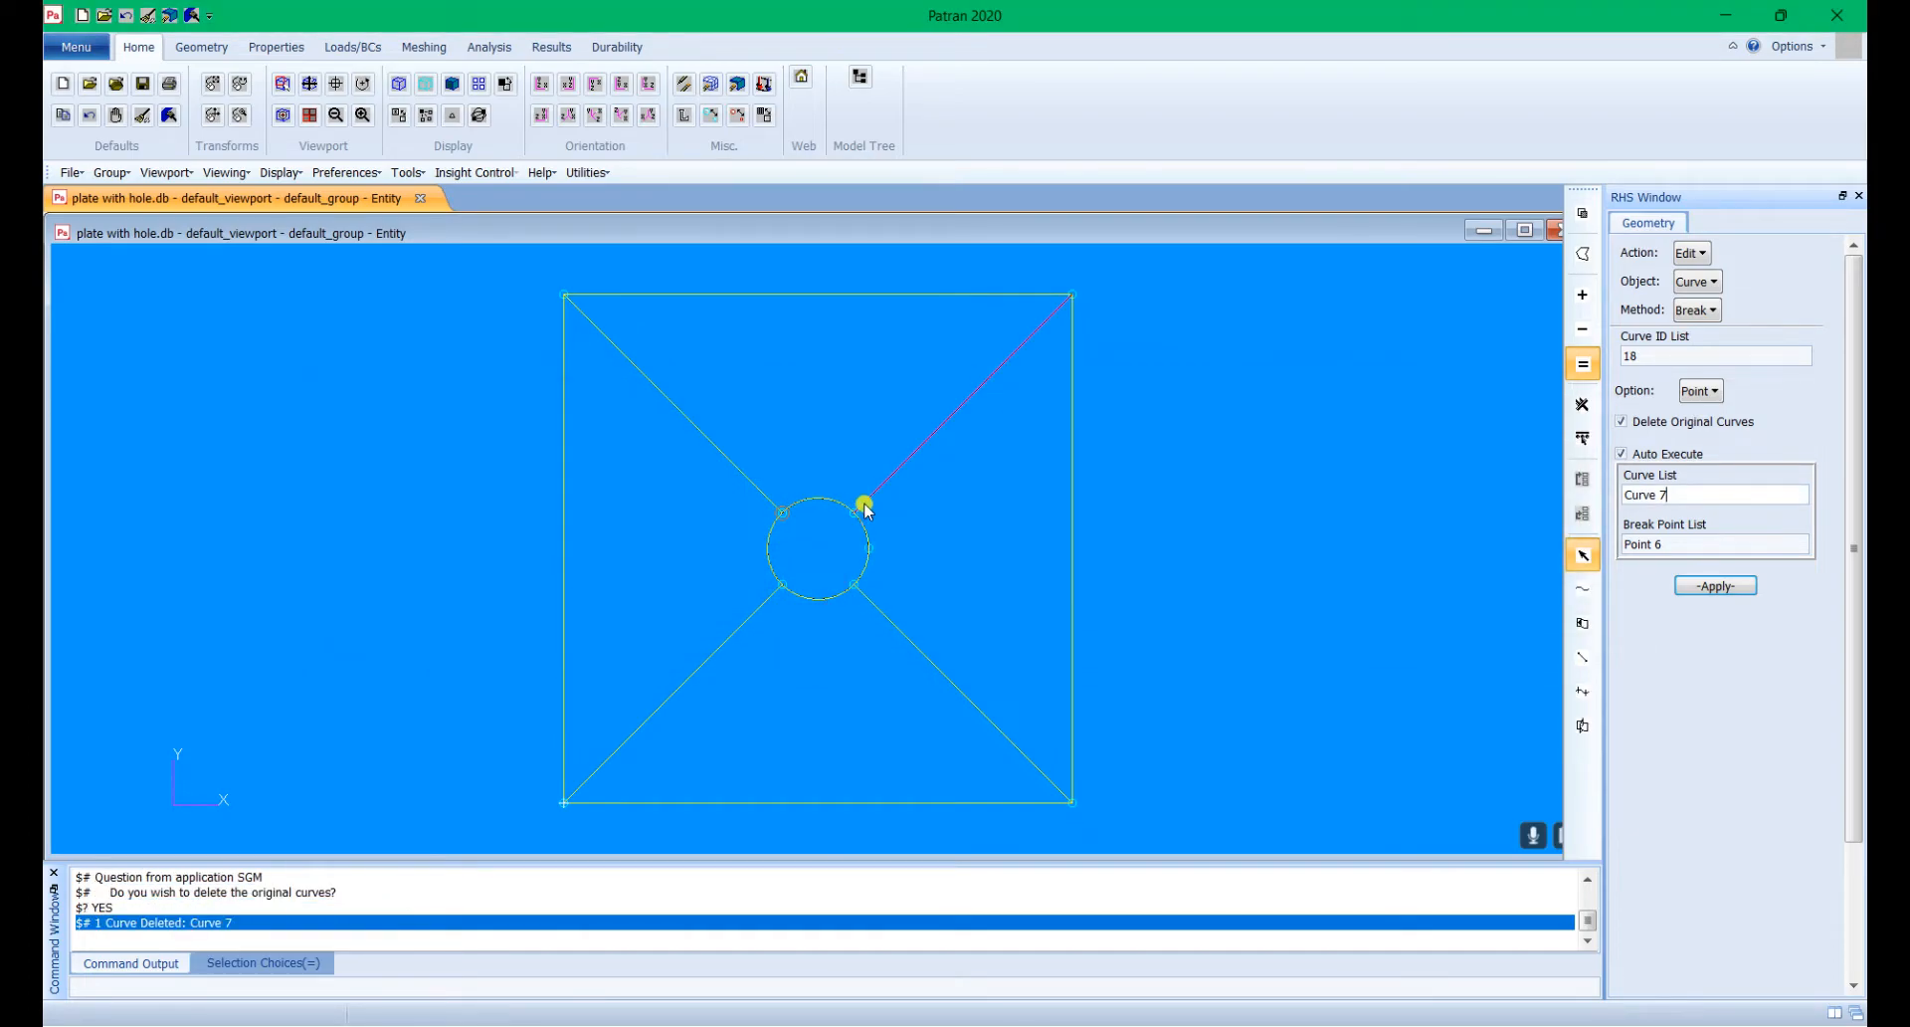
left_click(832, 502)
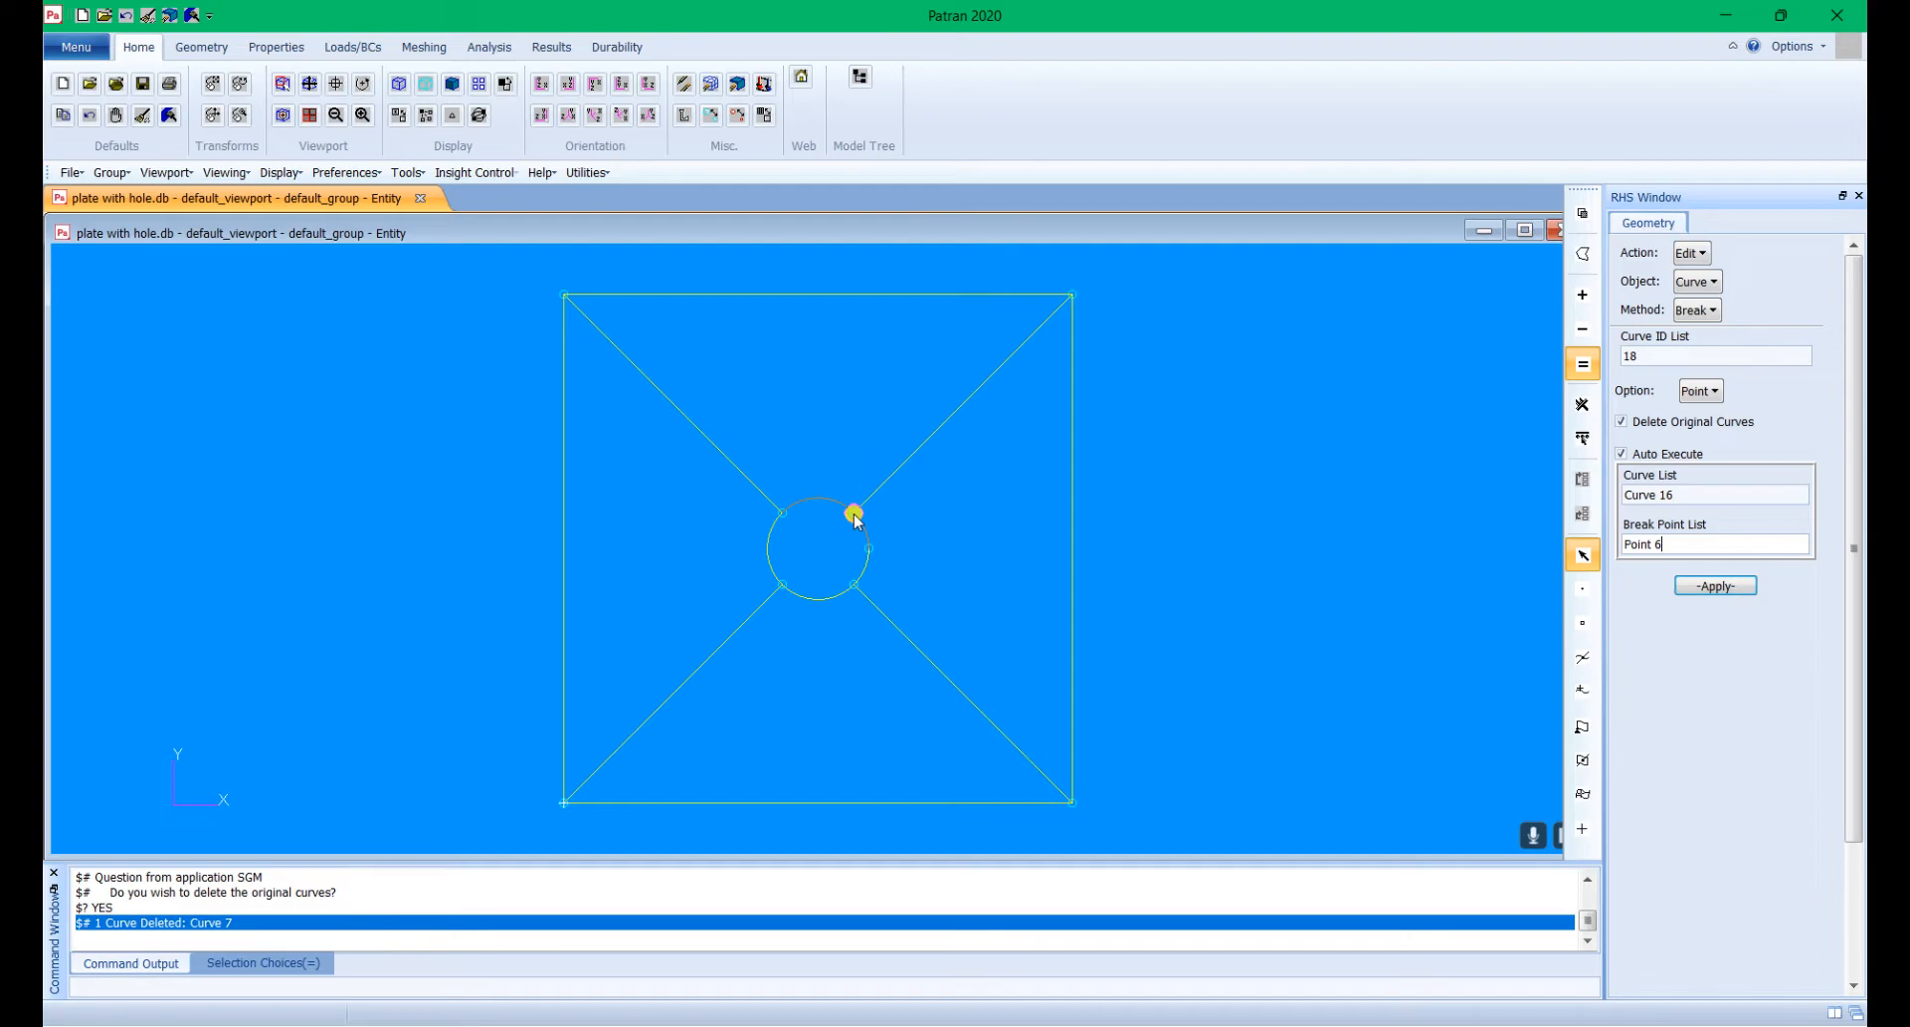
left_click(855, 516)
left_click(798, 583)
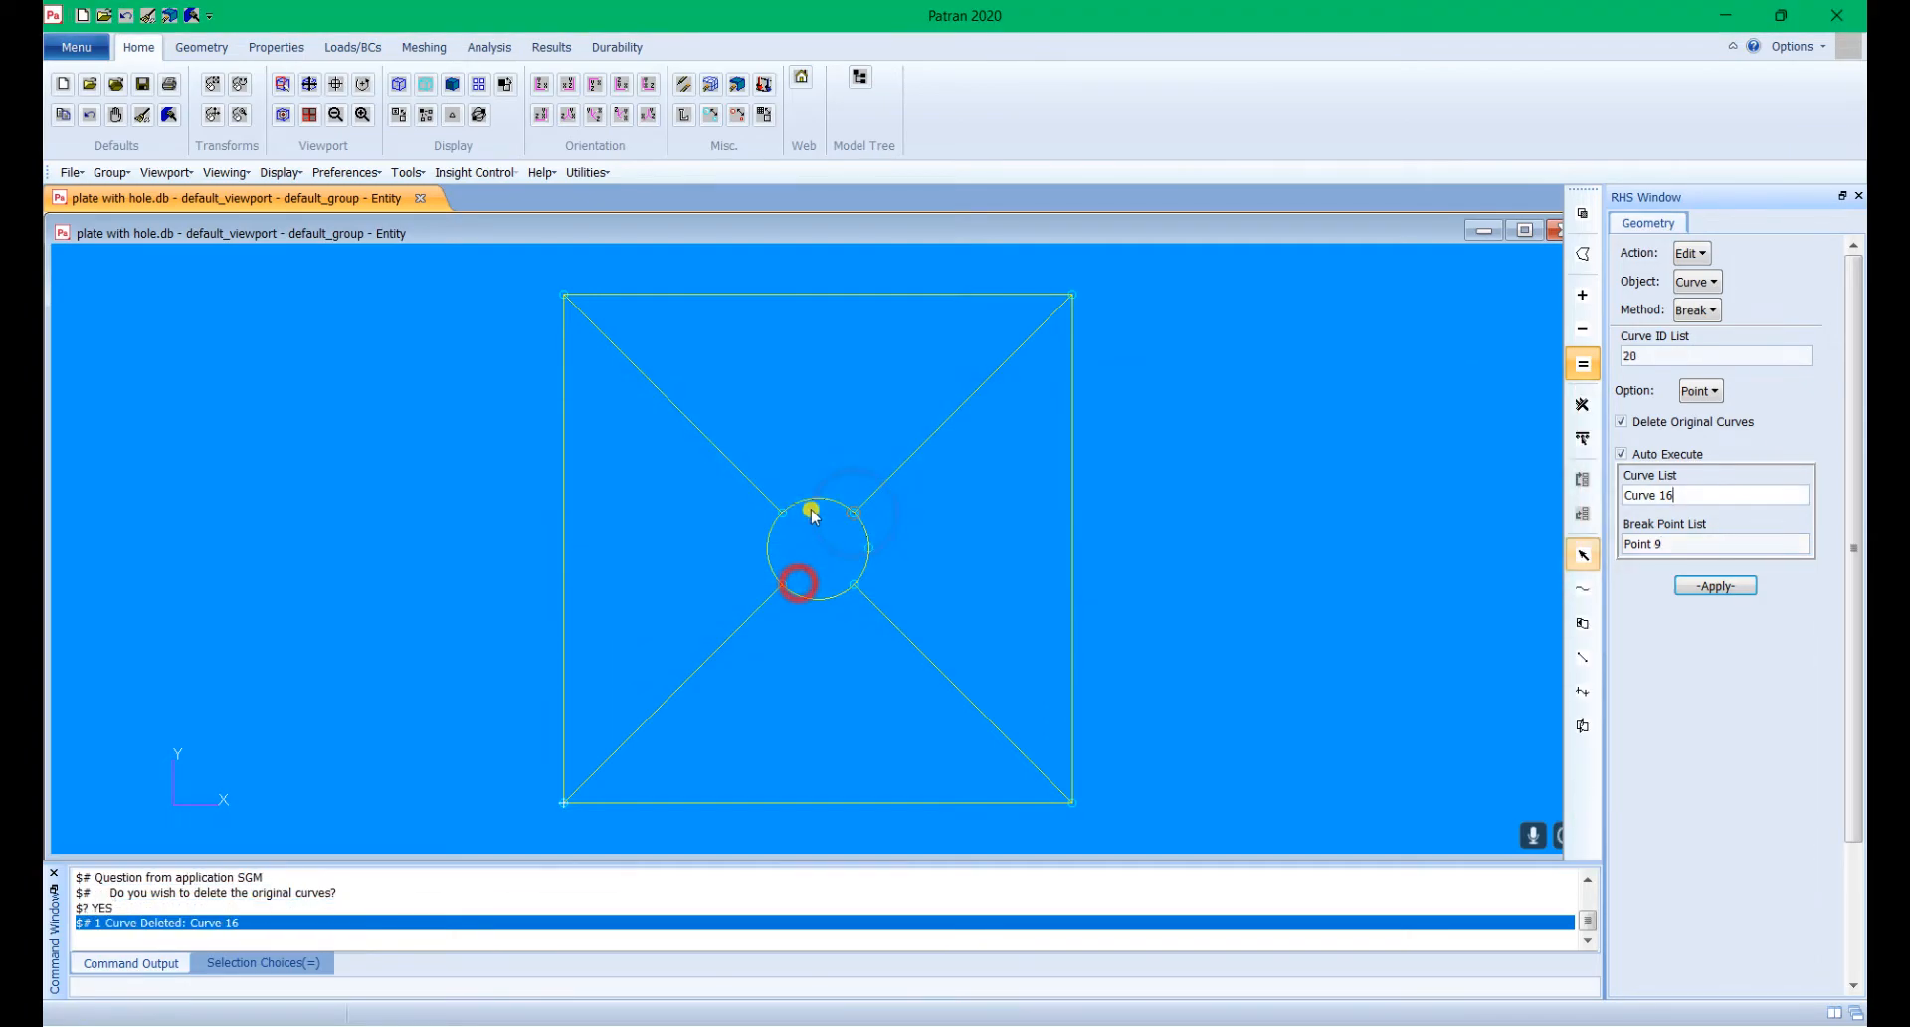
left_click(773, 543)
left_click(782, 583)
left_click(784, 587)
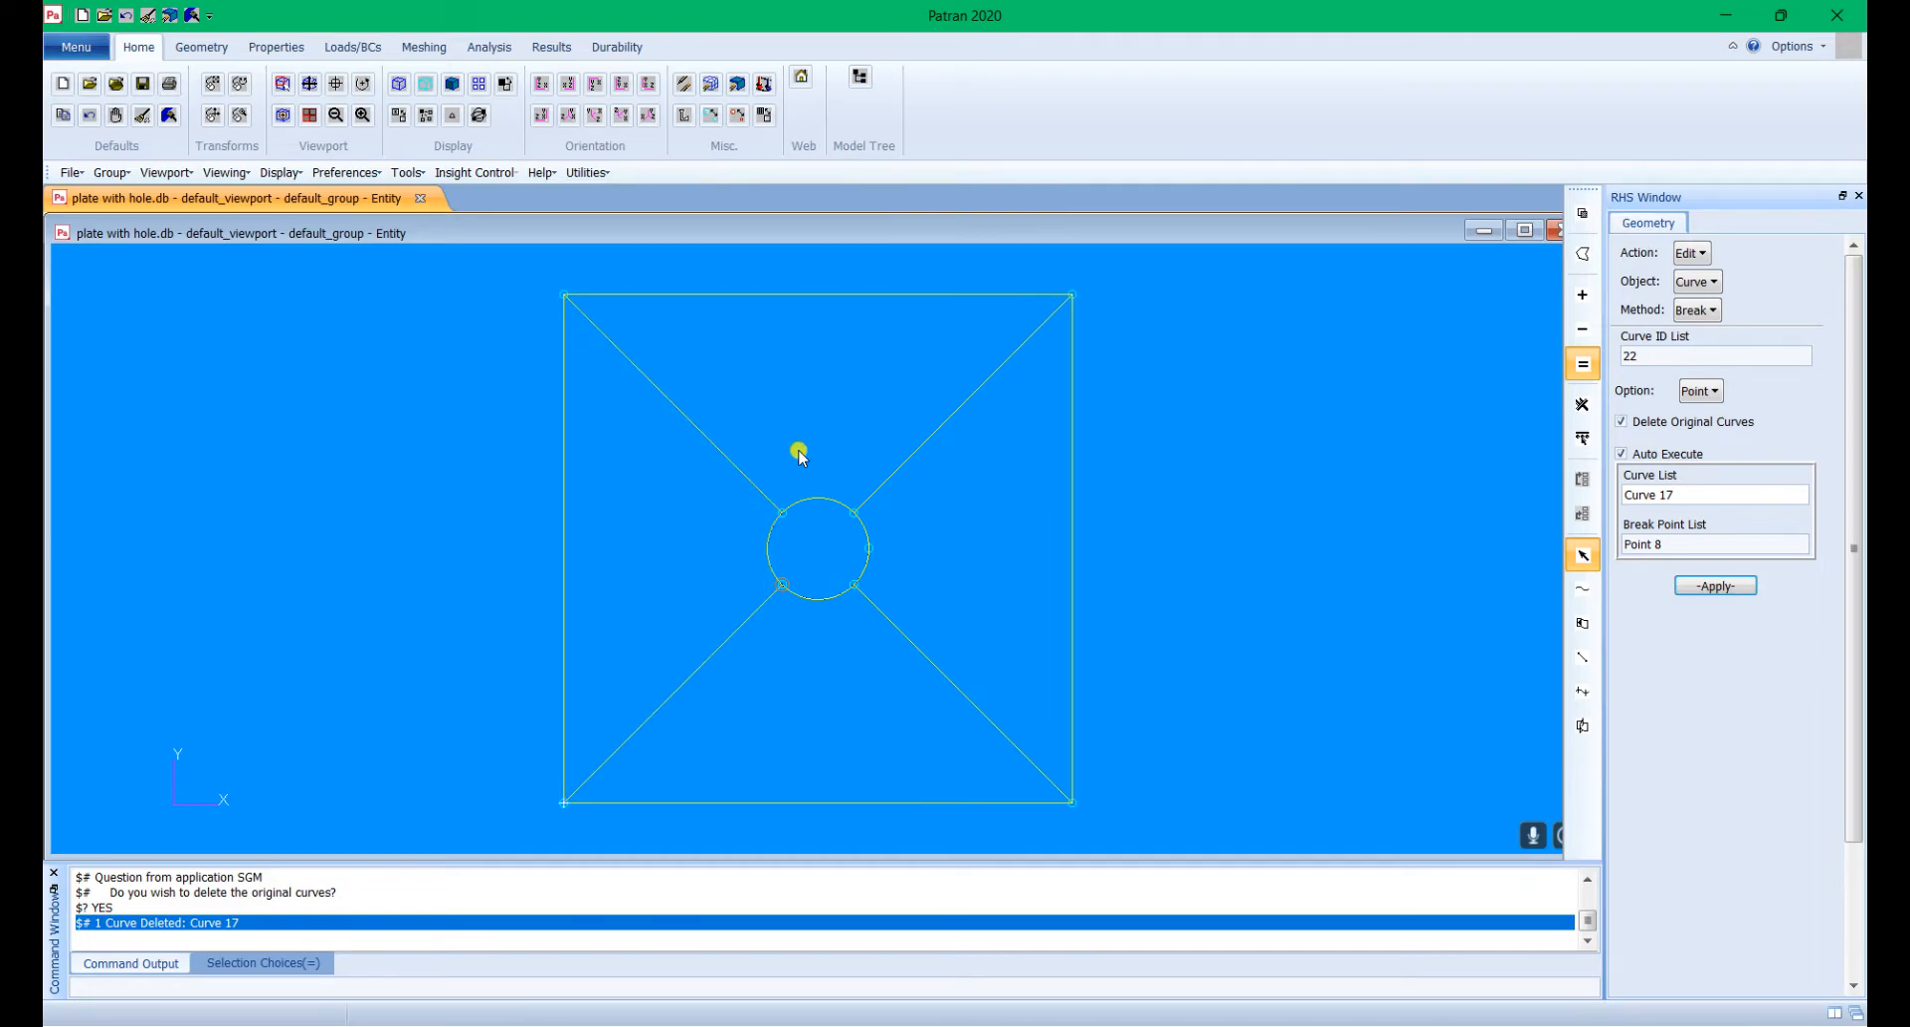
Step: Begin an isotropic material with manual input and name it aluminium
left_click(289, 48)
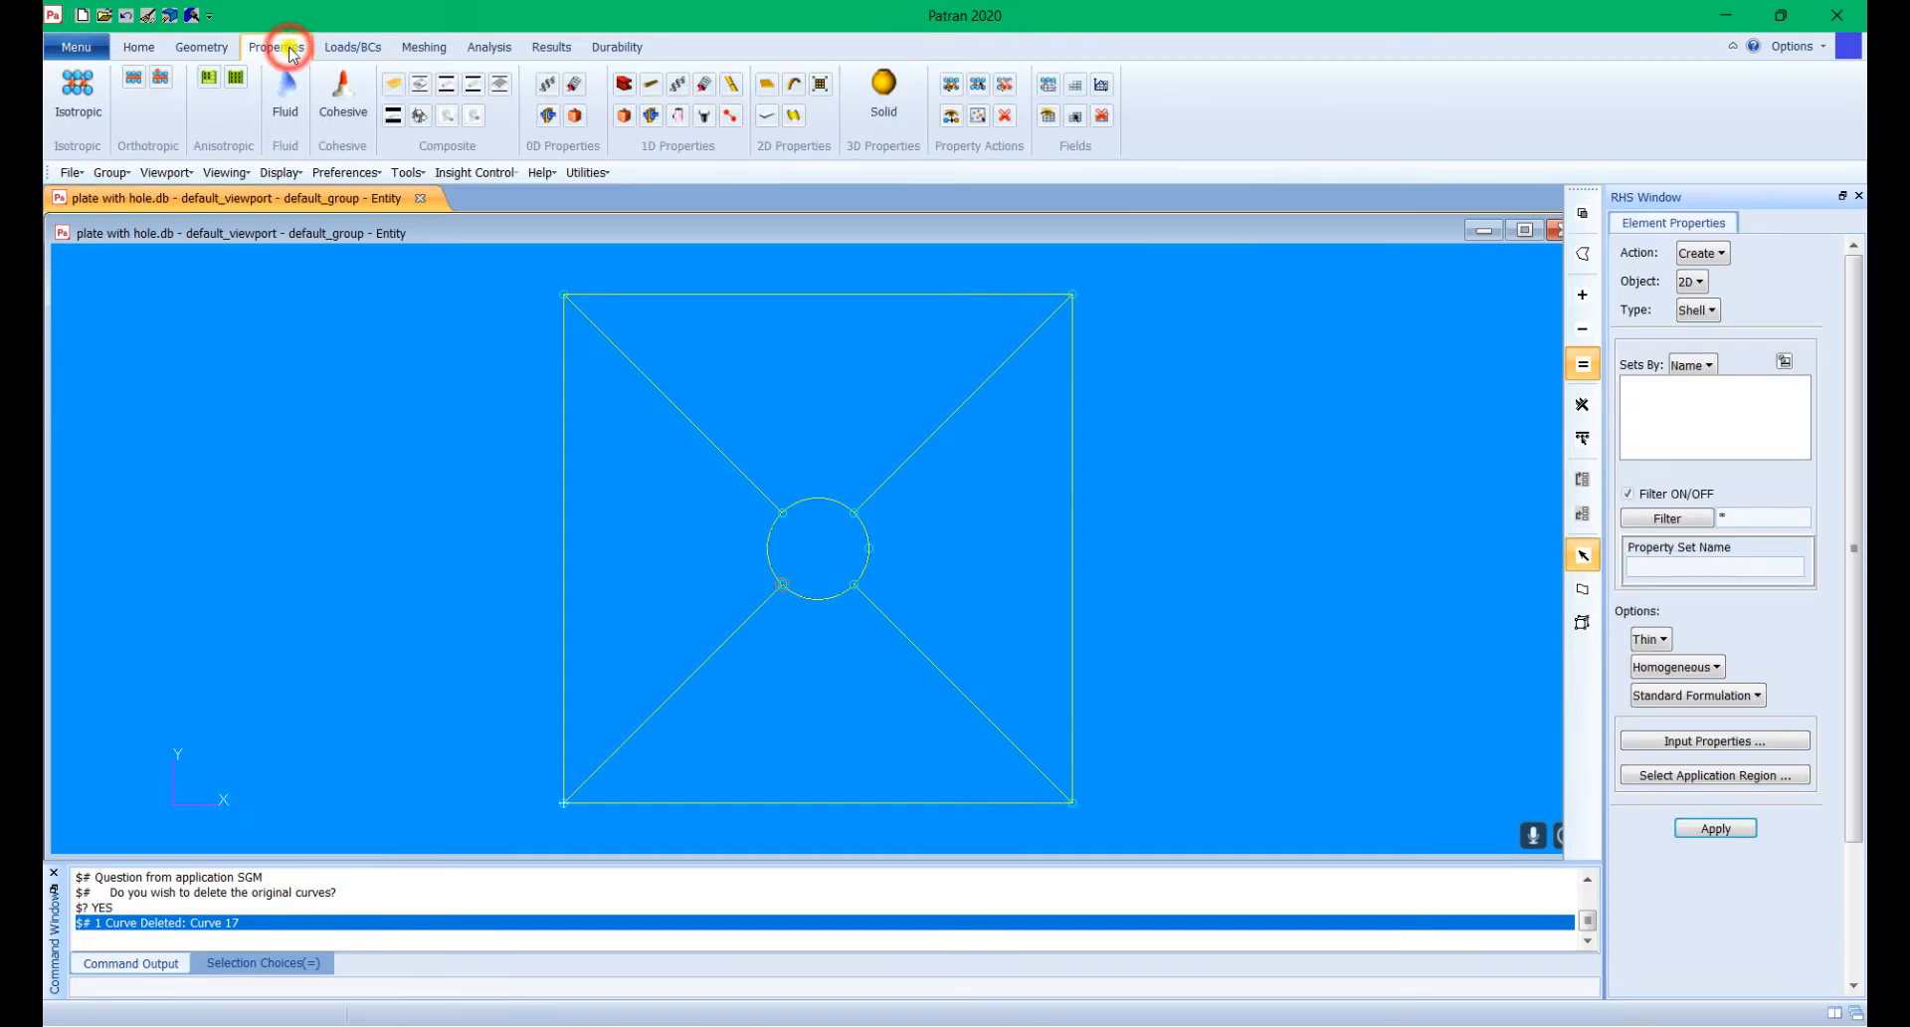
left_click(80, 94)
left_click(1664, 672)
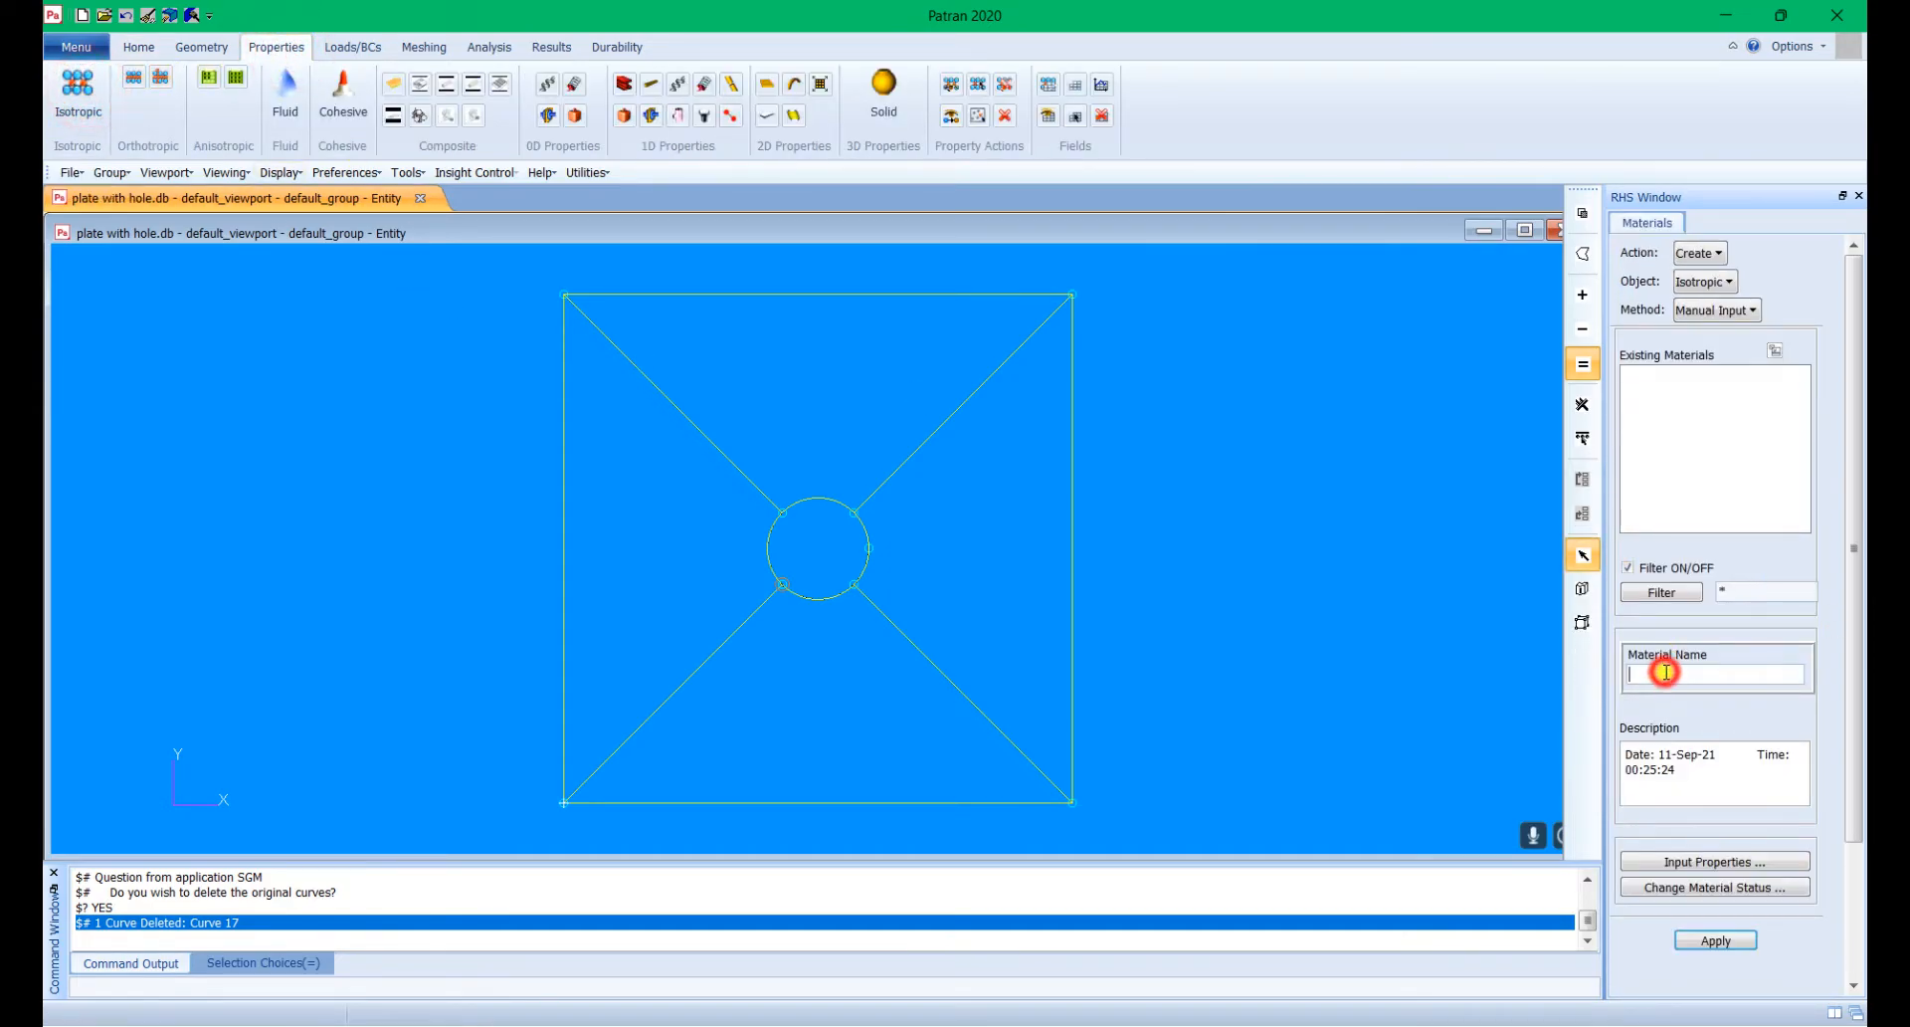
type("aluminium")
Step: Set the aluminium material's linear elastic properties to an elastic modulus of 70000 and a Poisson ratio of 0.3
left_click(1720, 857)
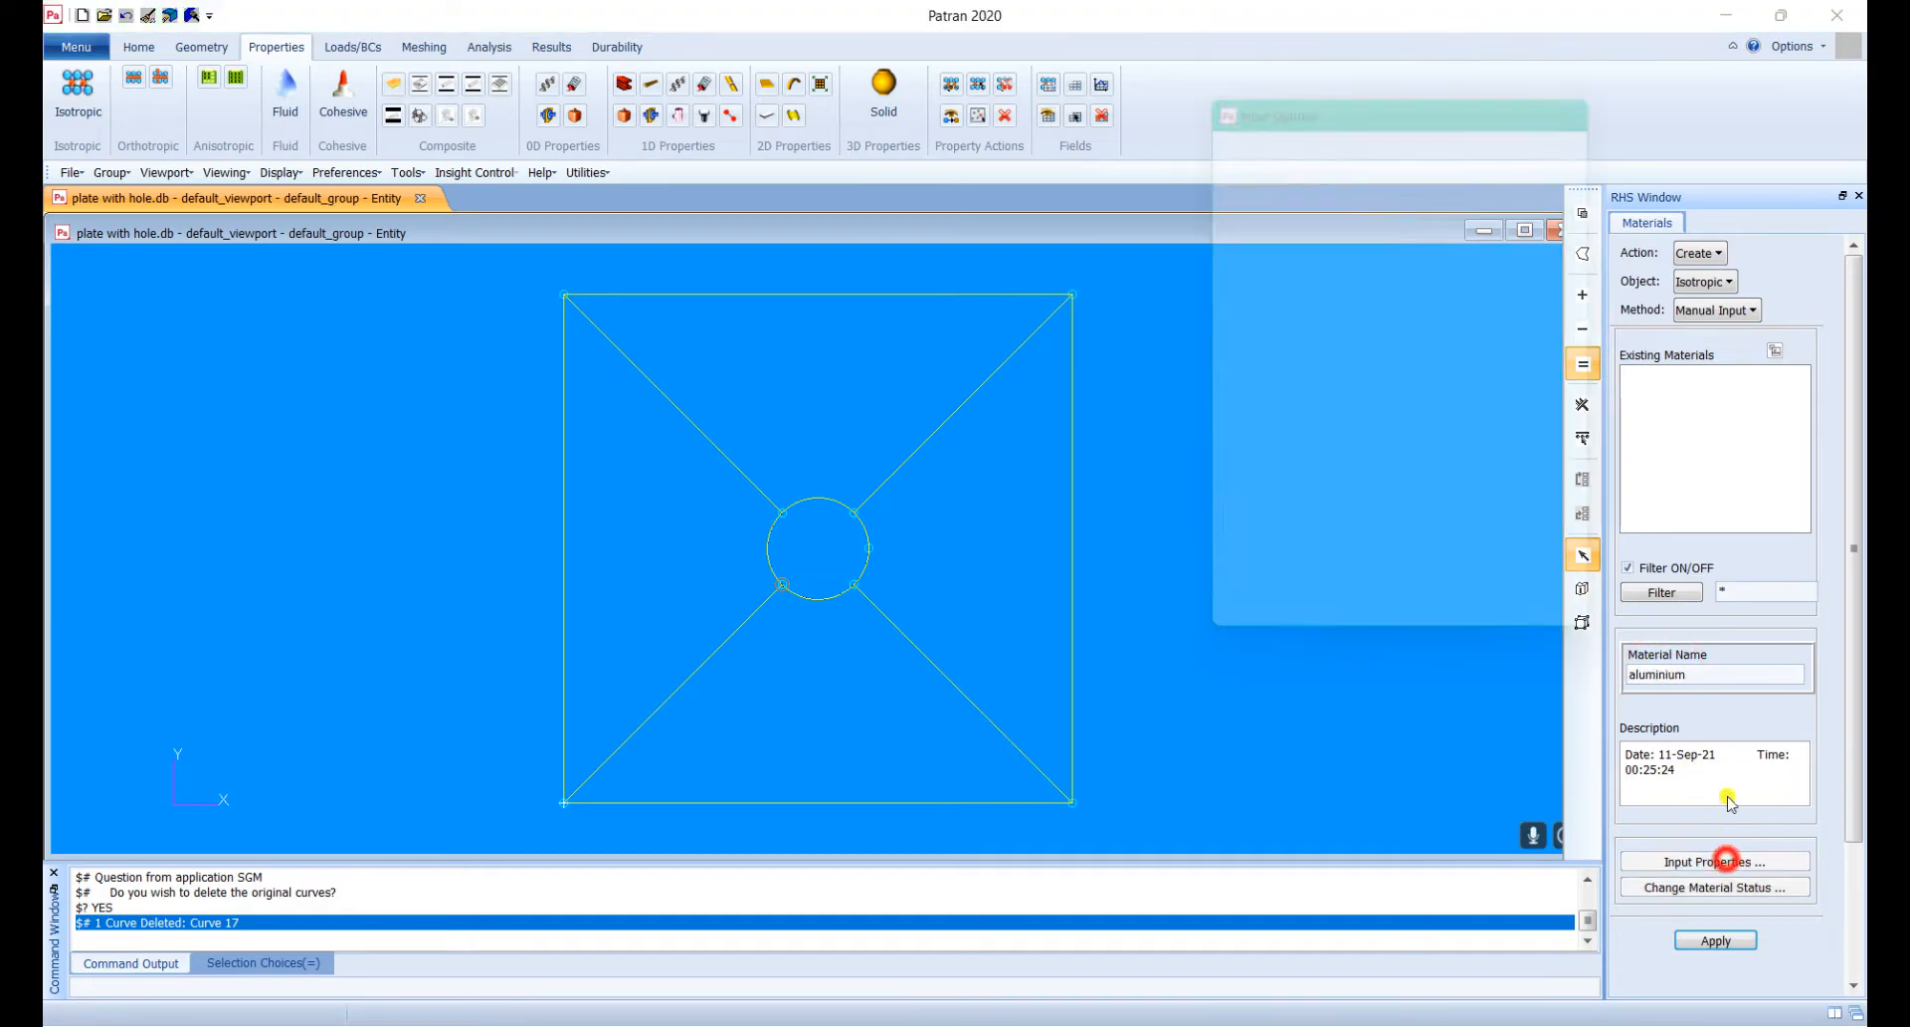
left_click(1419, 196)
type("70000")
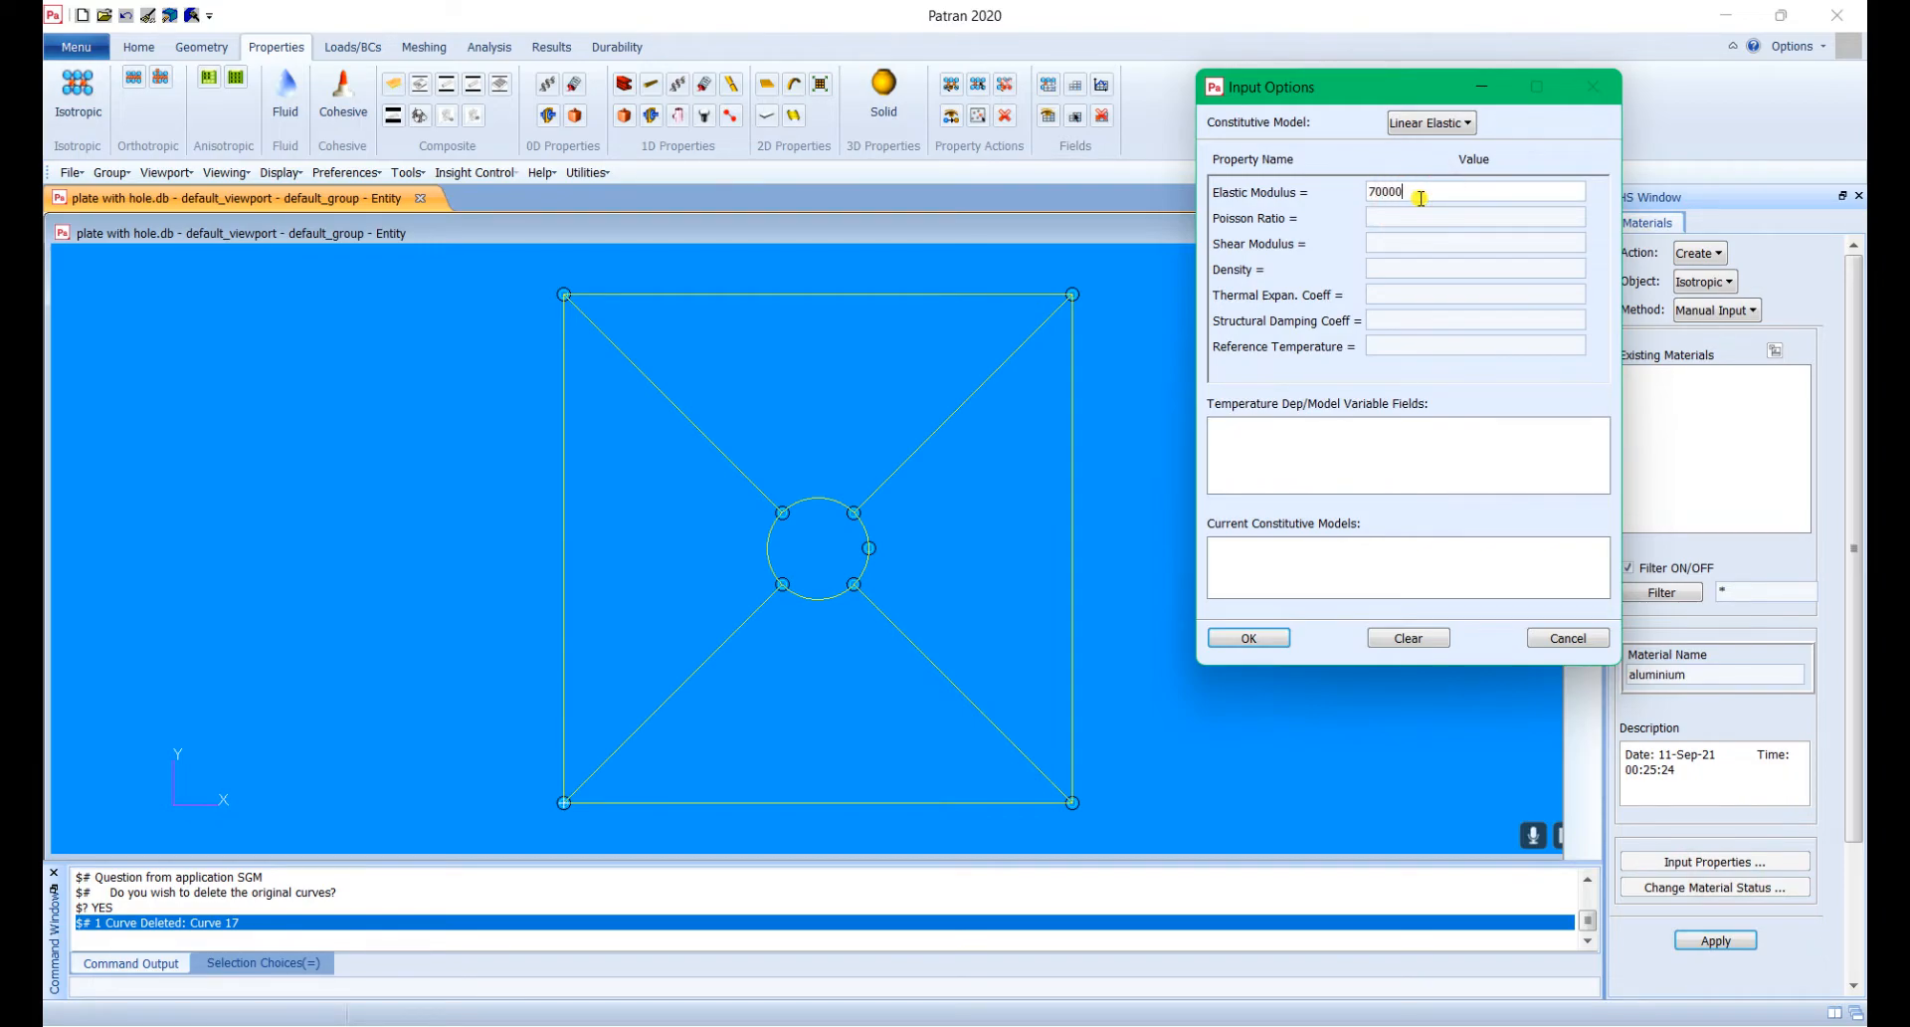
left_click(1446, 213)
type("0.3")
left_click(1250, 637)
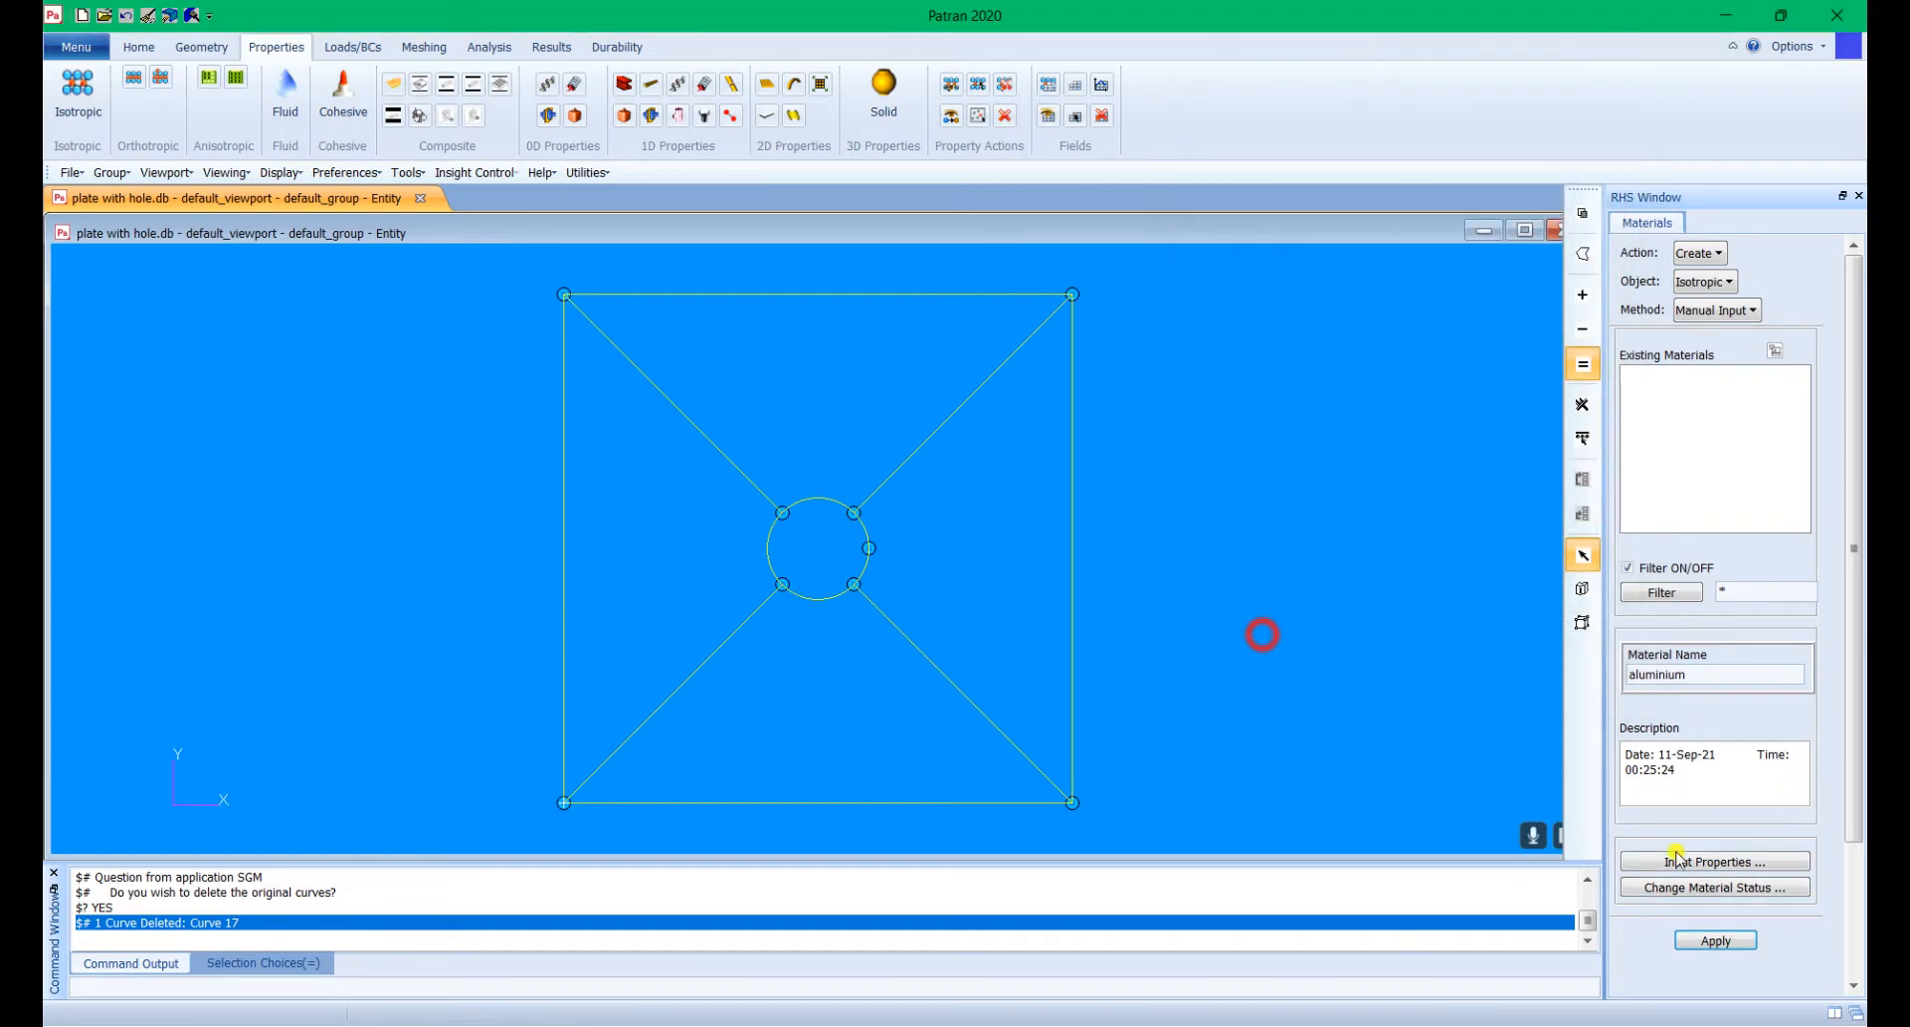
Step: Create the aluminium material and begin a 2D shell property set named plate_prop
left_click(1732, 943)
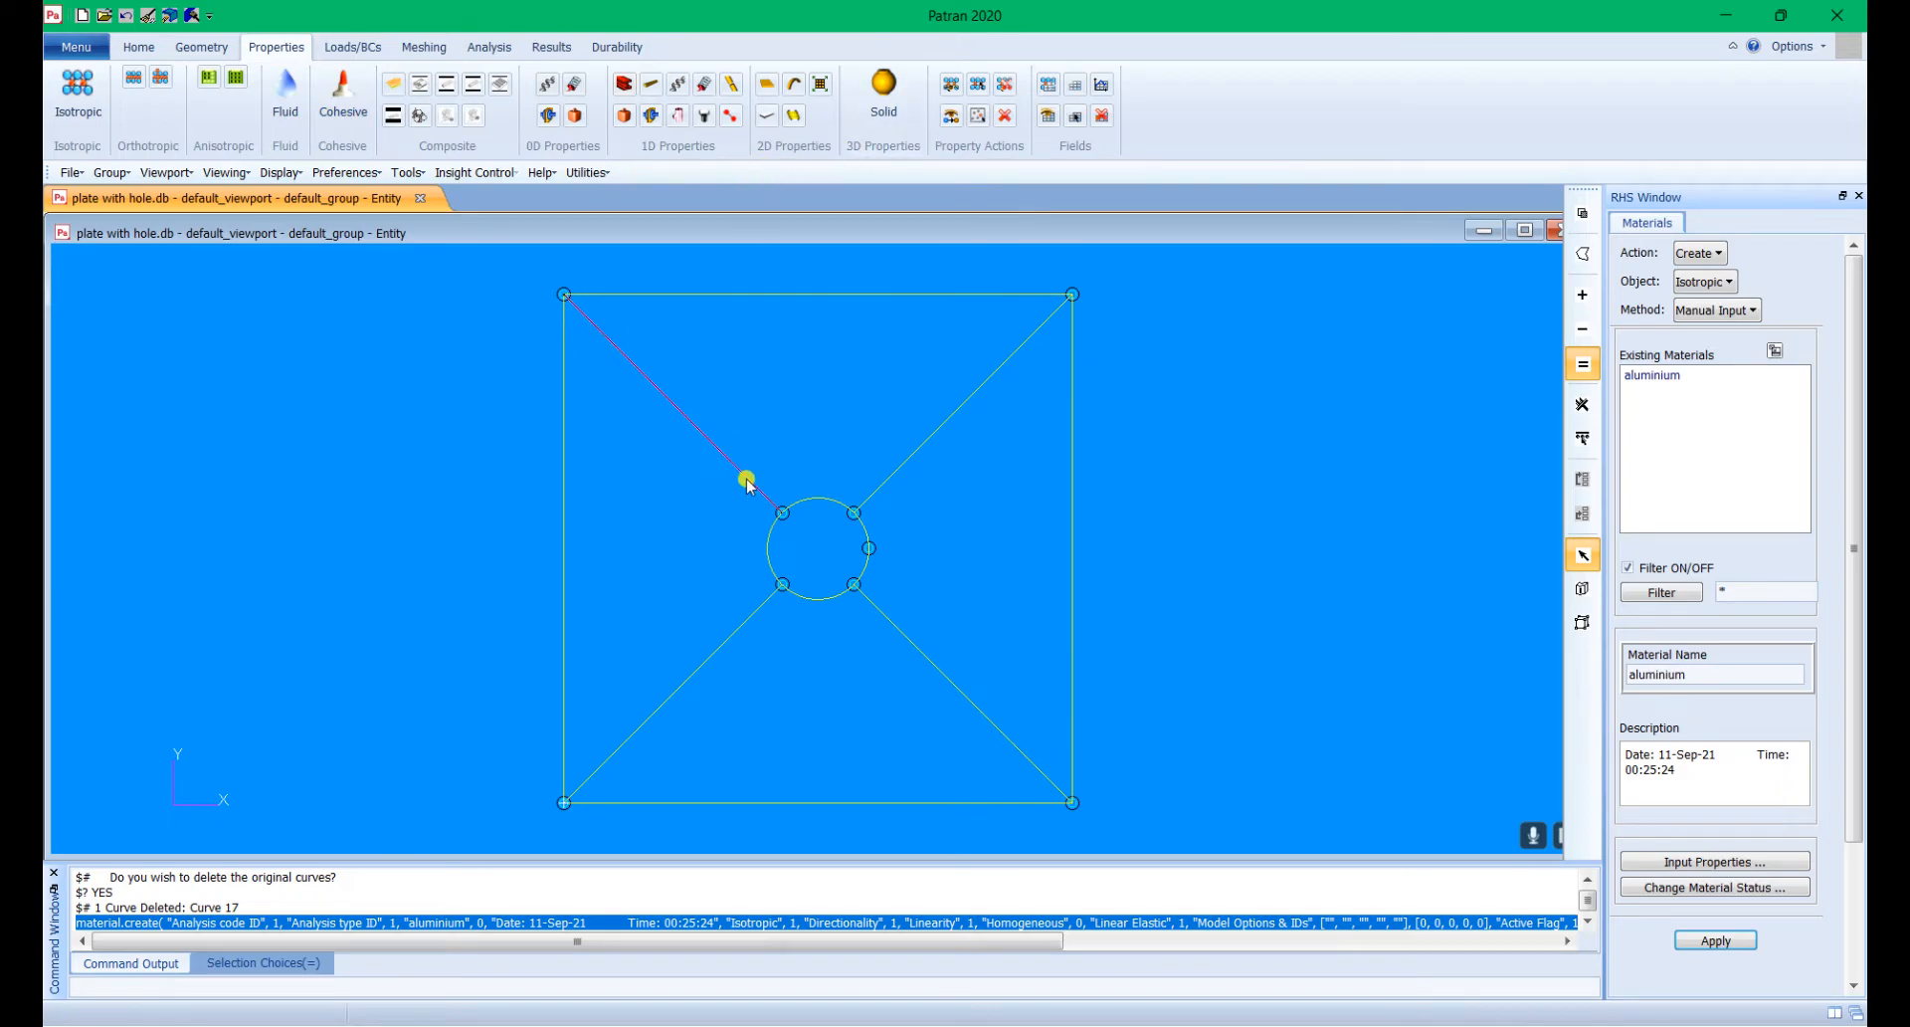
left_click(766, 89)
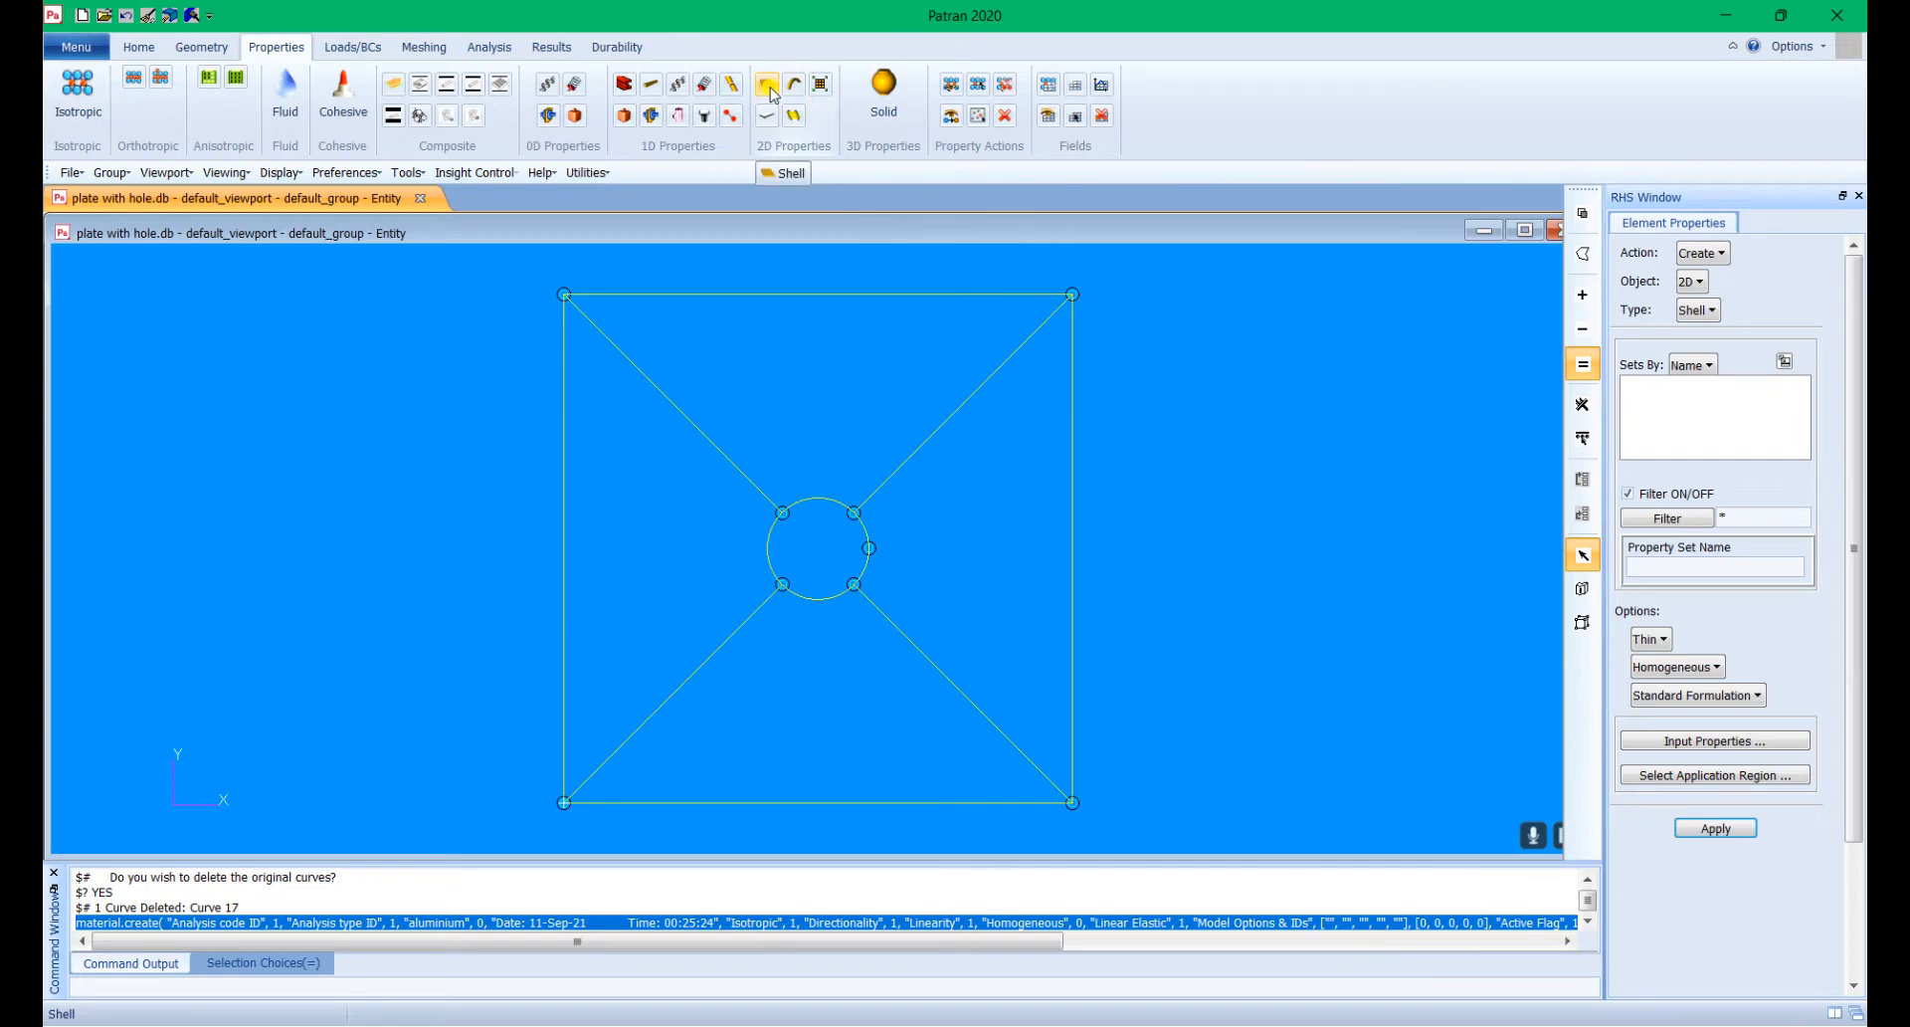
type("plate_prop")
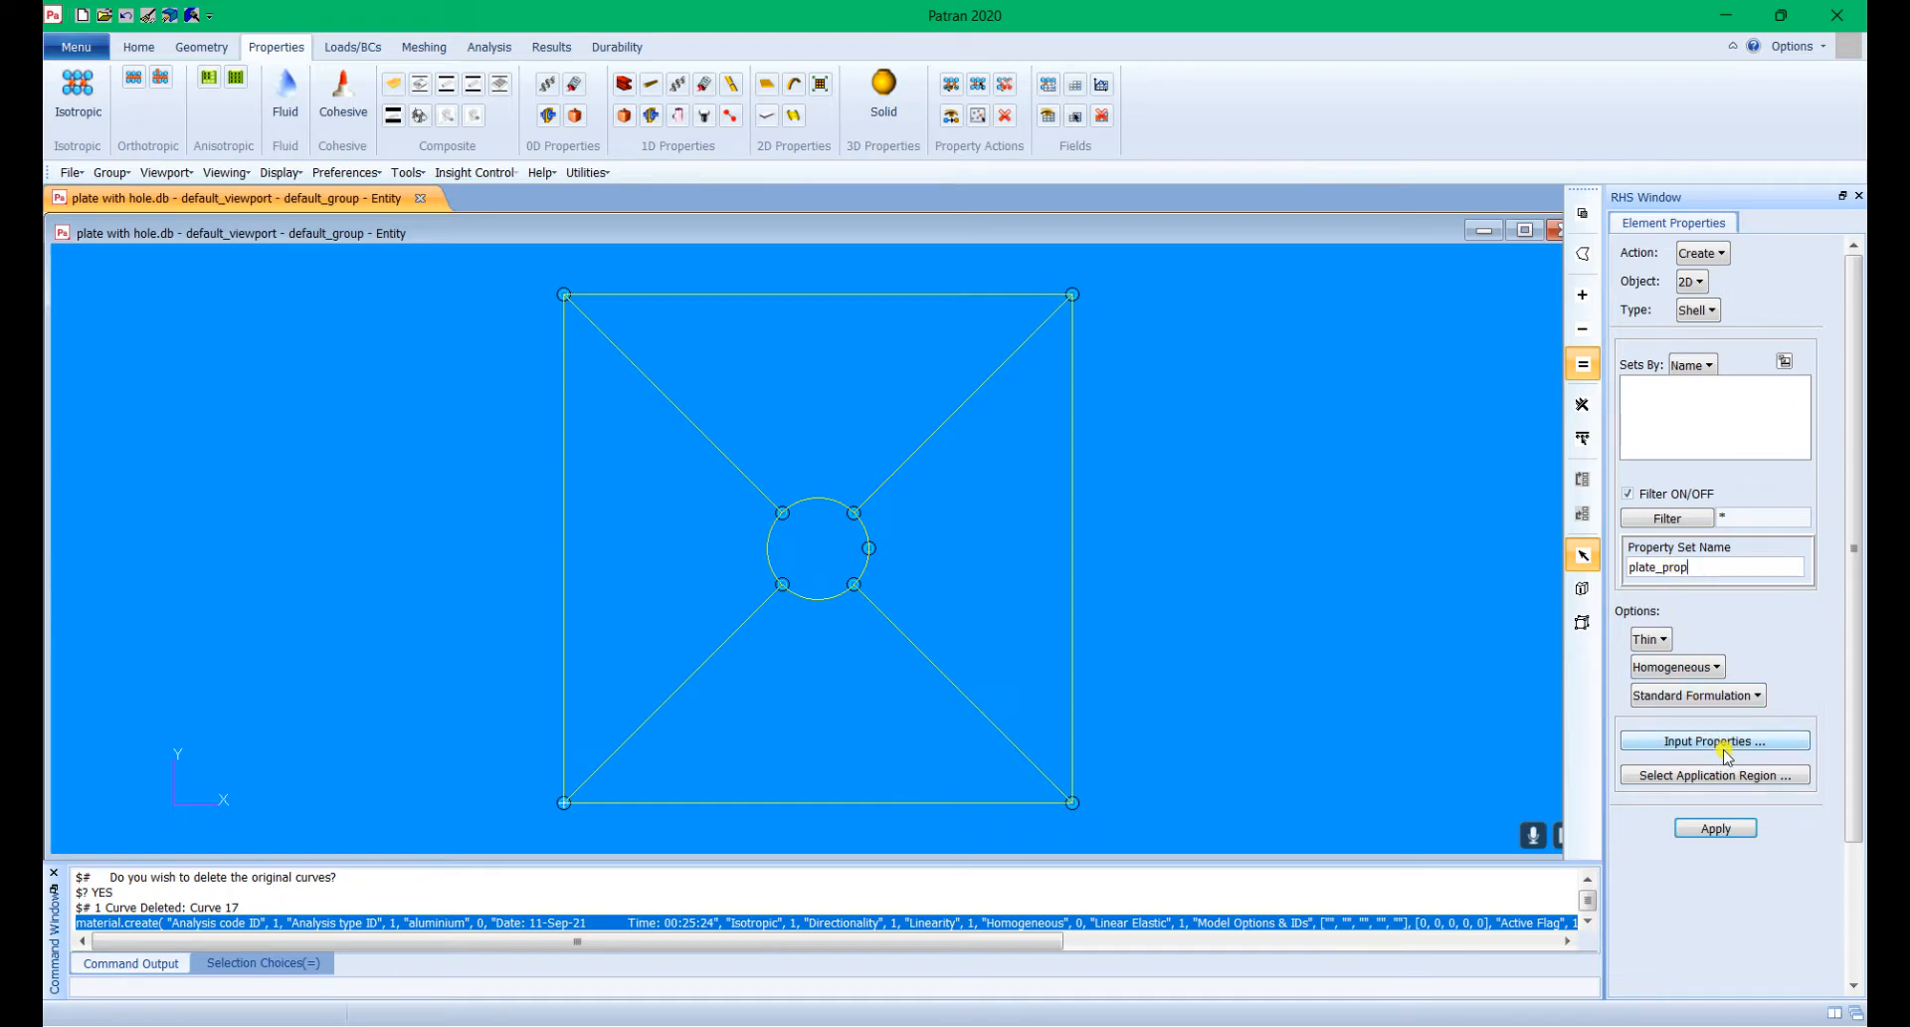
Step: Assign the aluminium material and a thickness of 1 to plate_prop and create the property set
left_click(1724, 745)
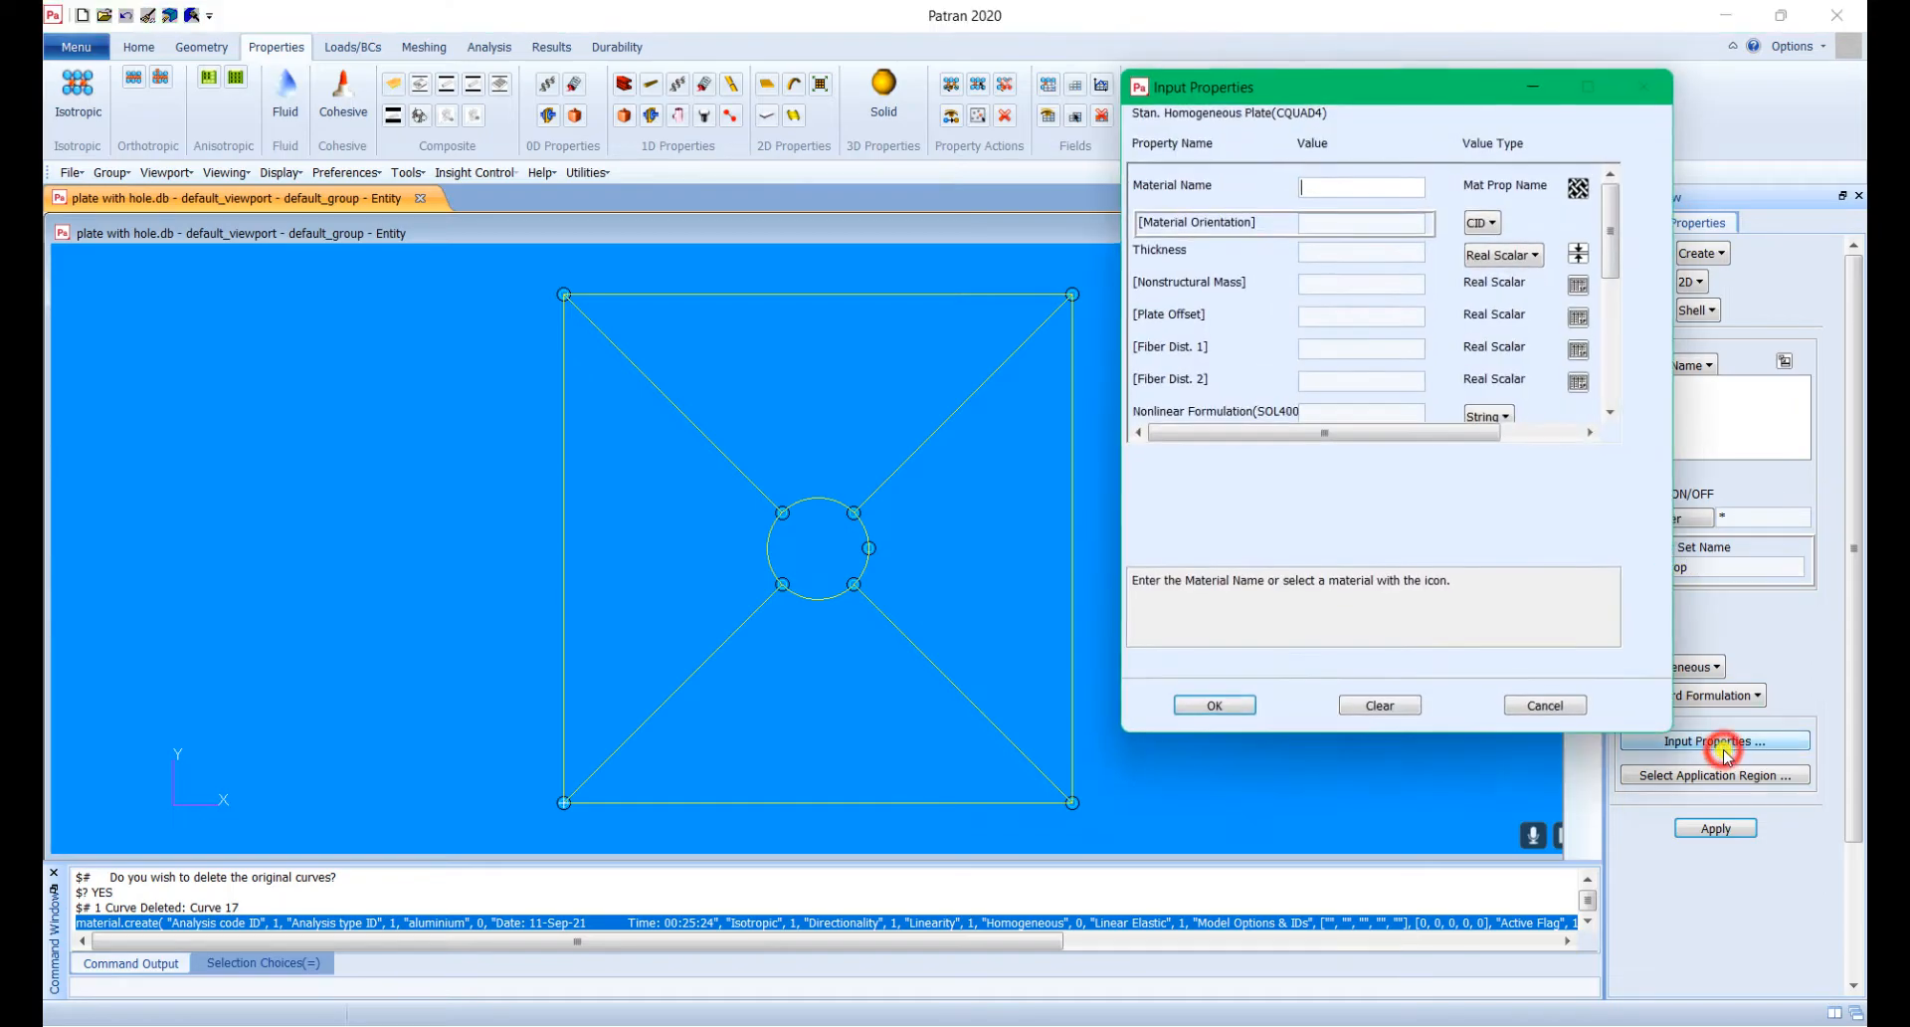
left_click(1579, 189)
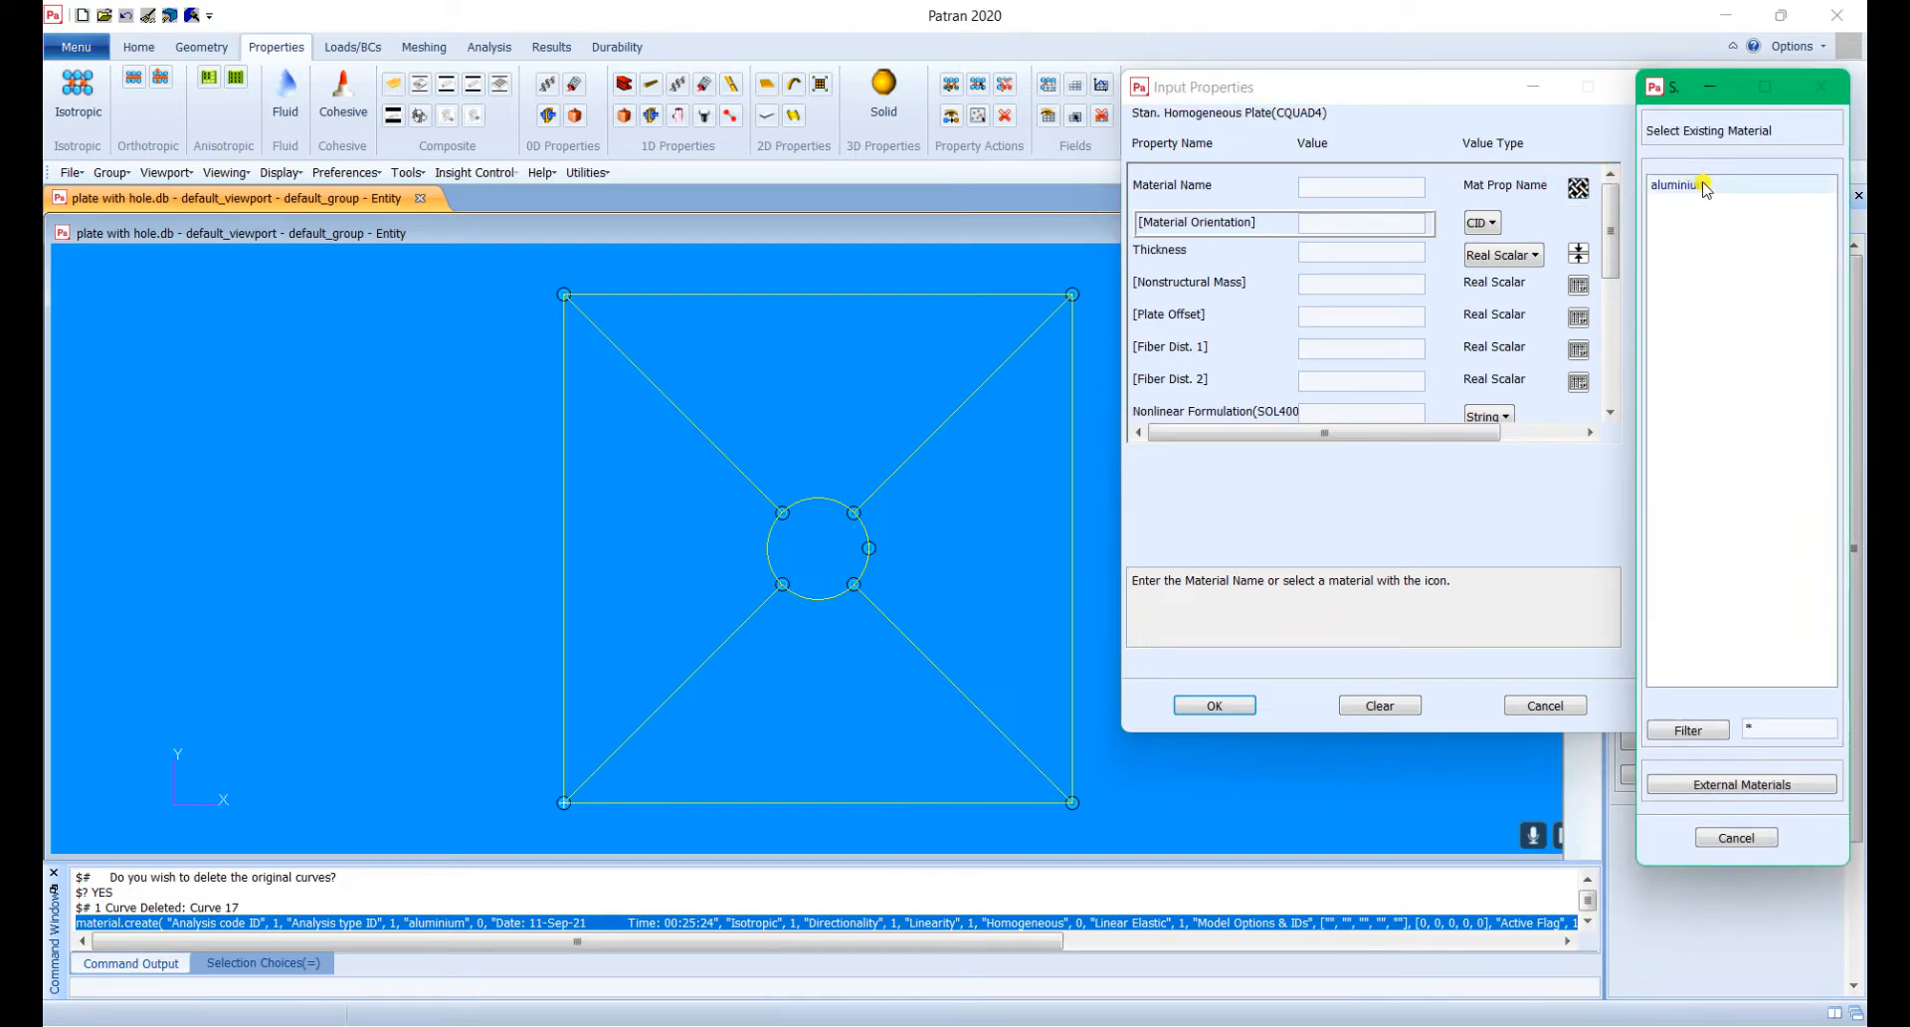
left_click(1691, 185)
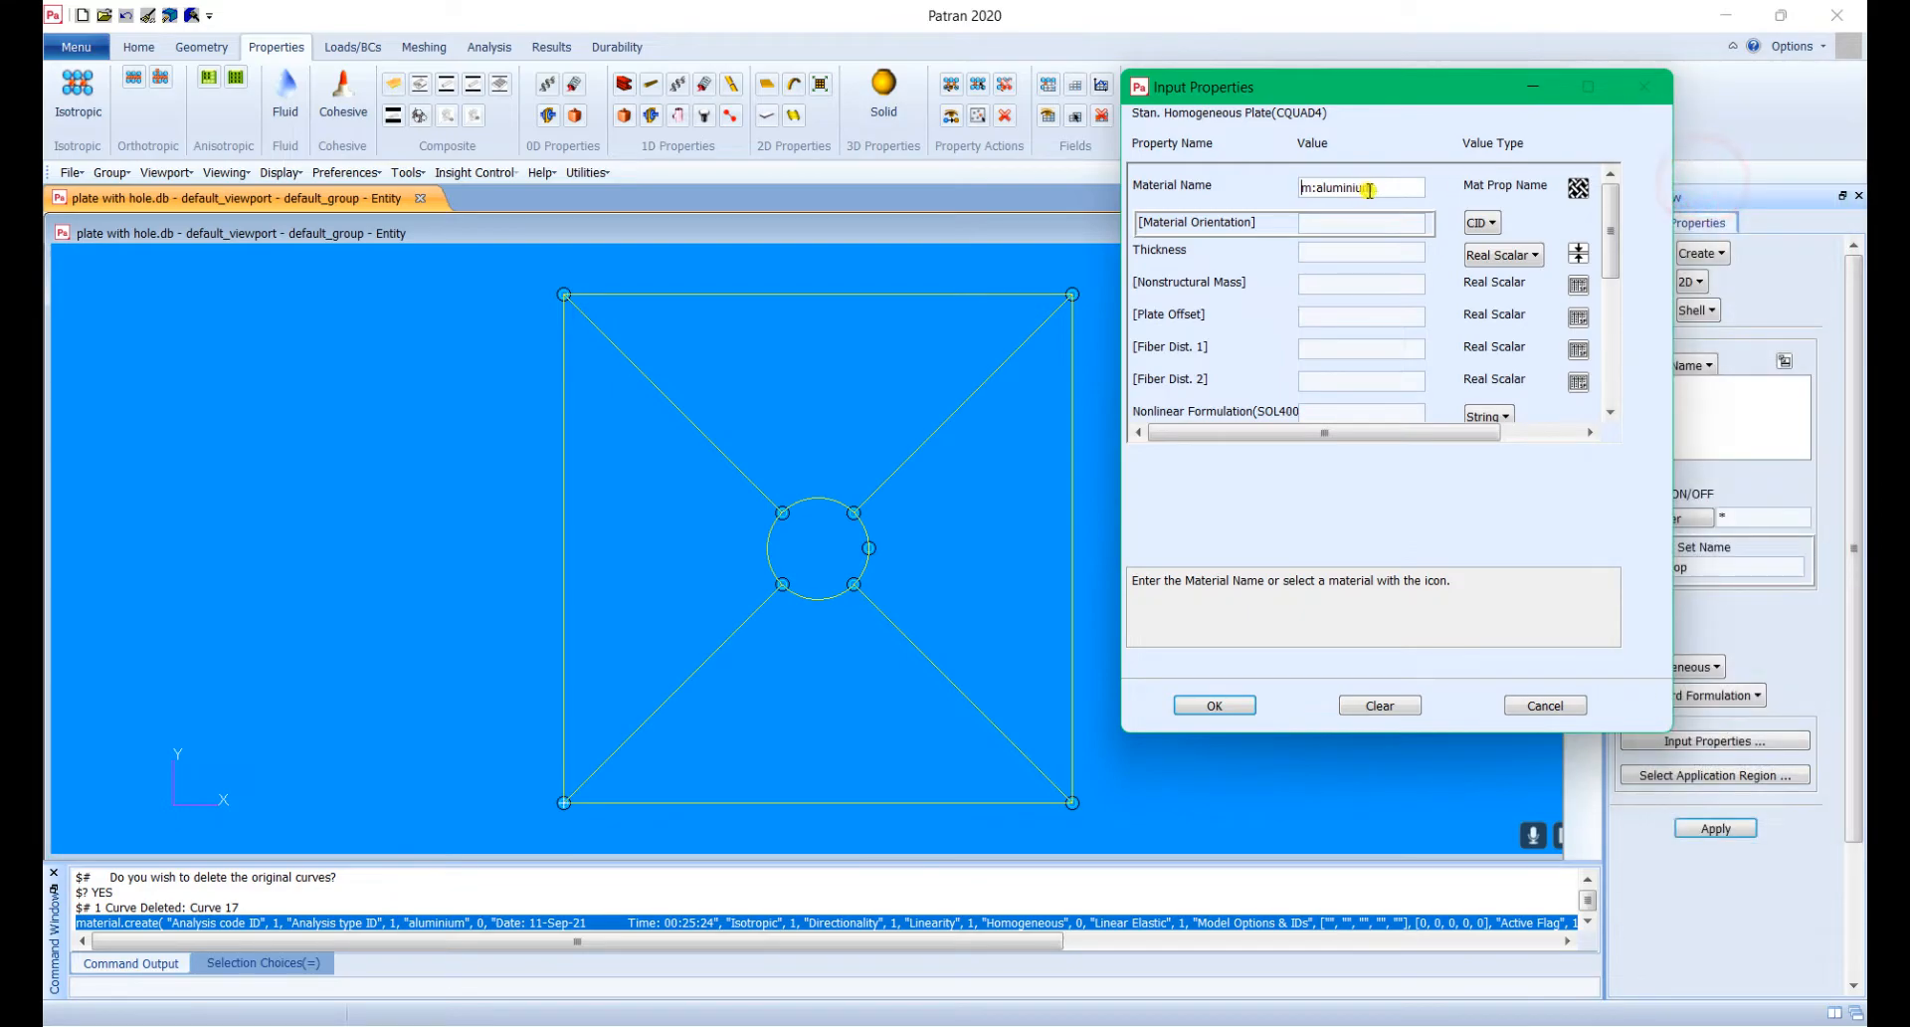
left_click(1579, 189)
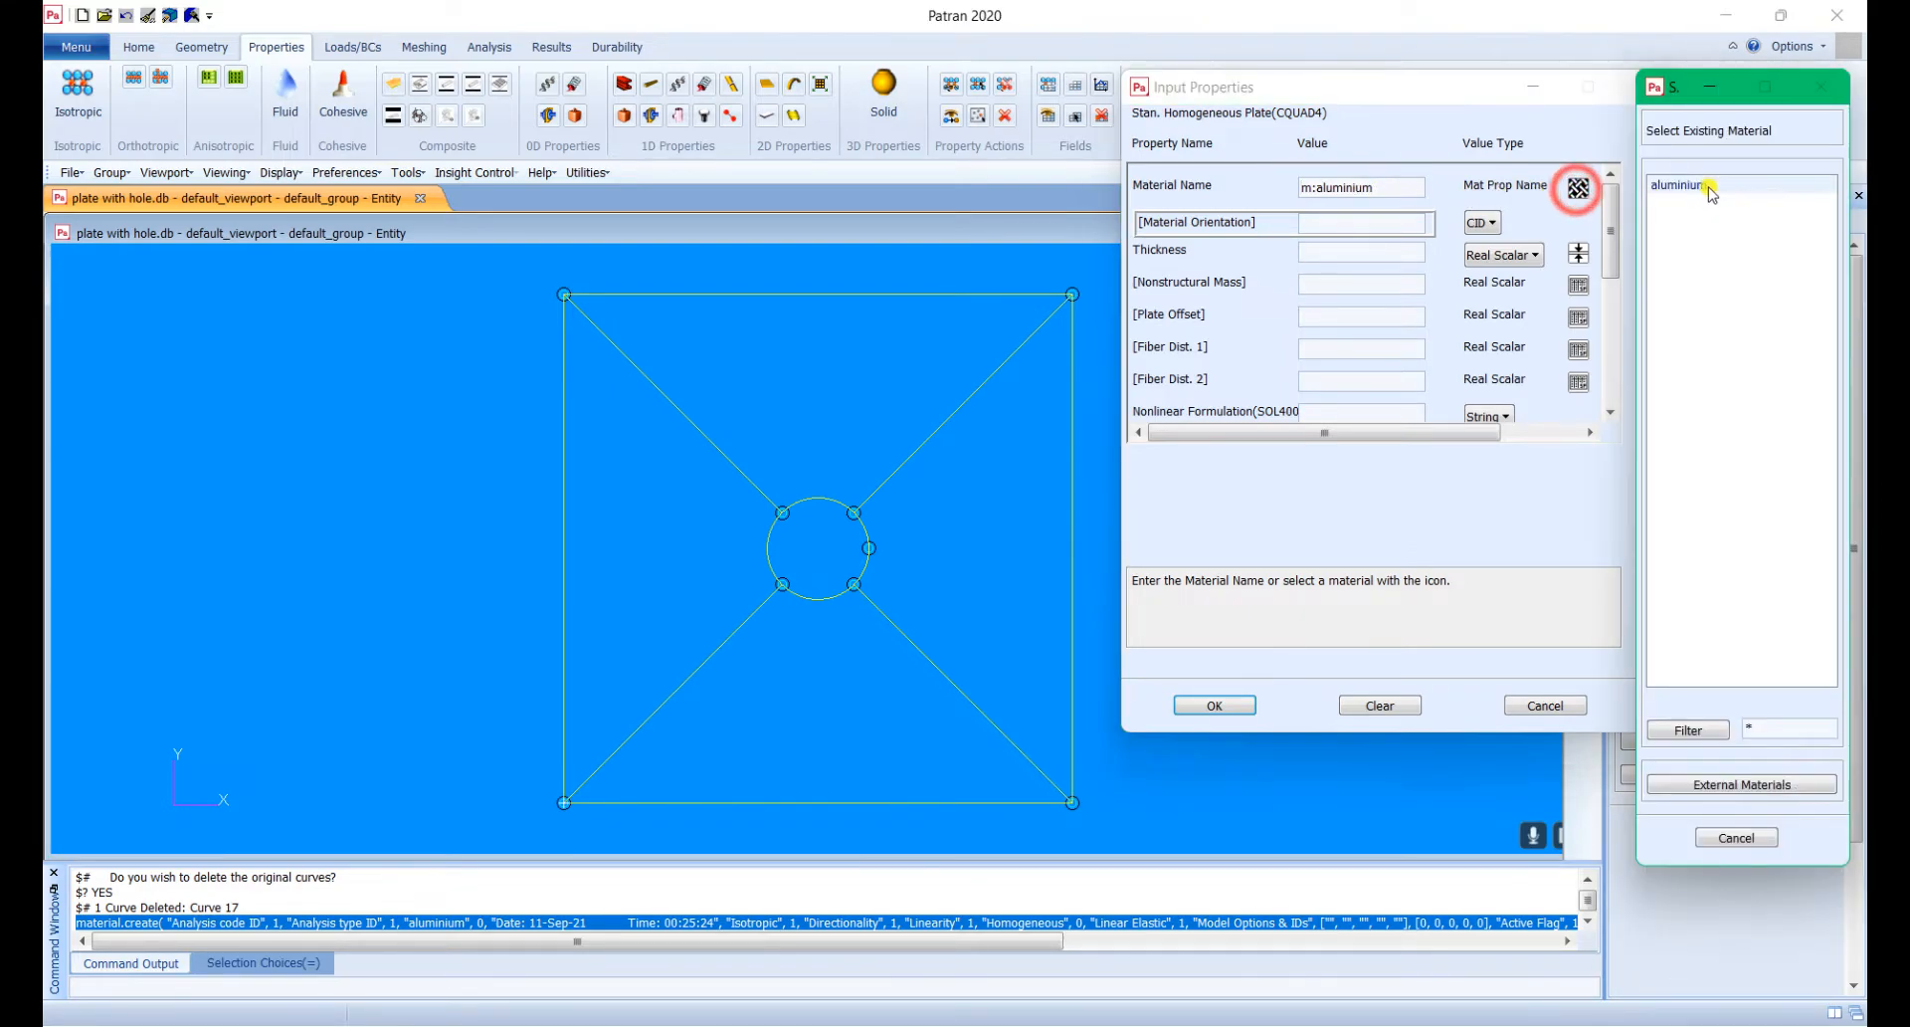
left_click(1660, 182)
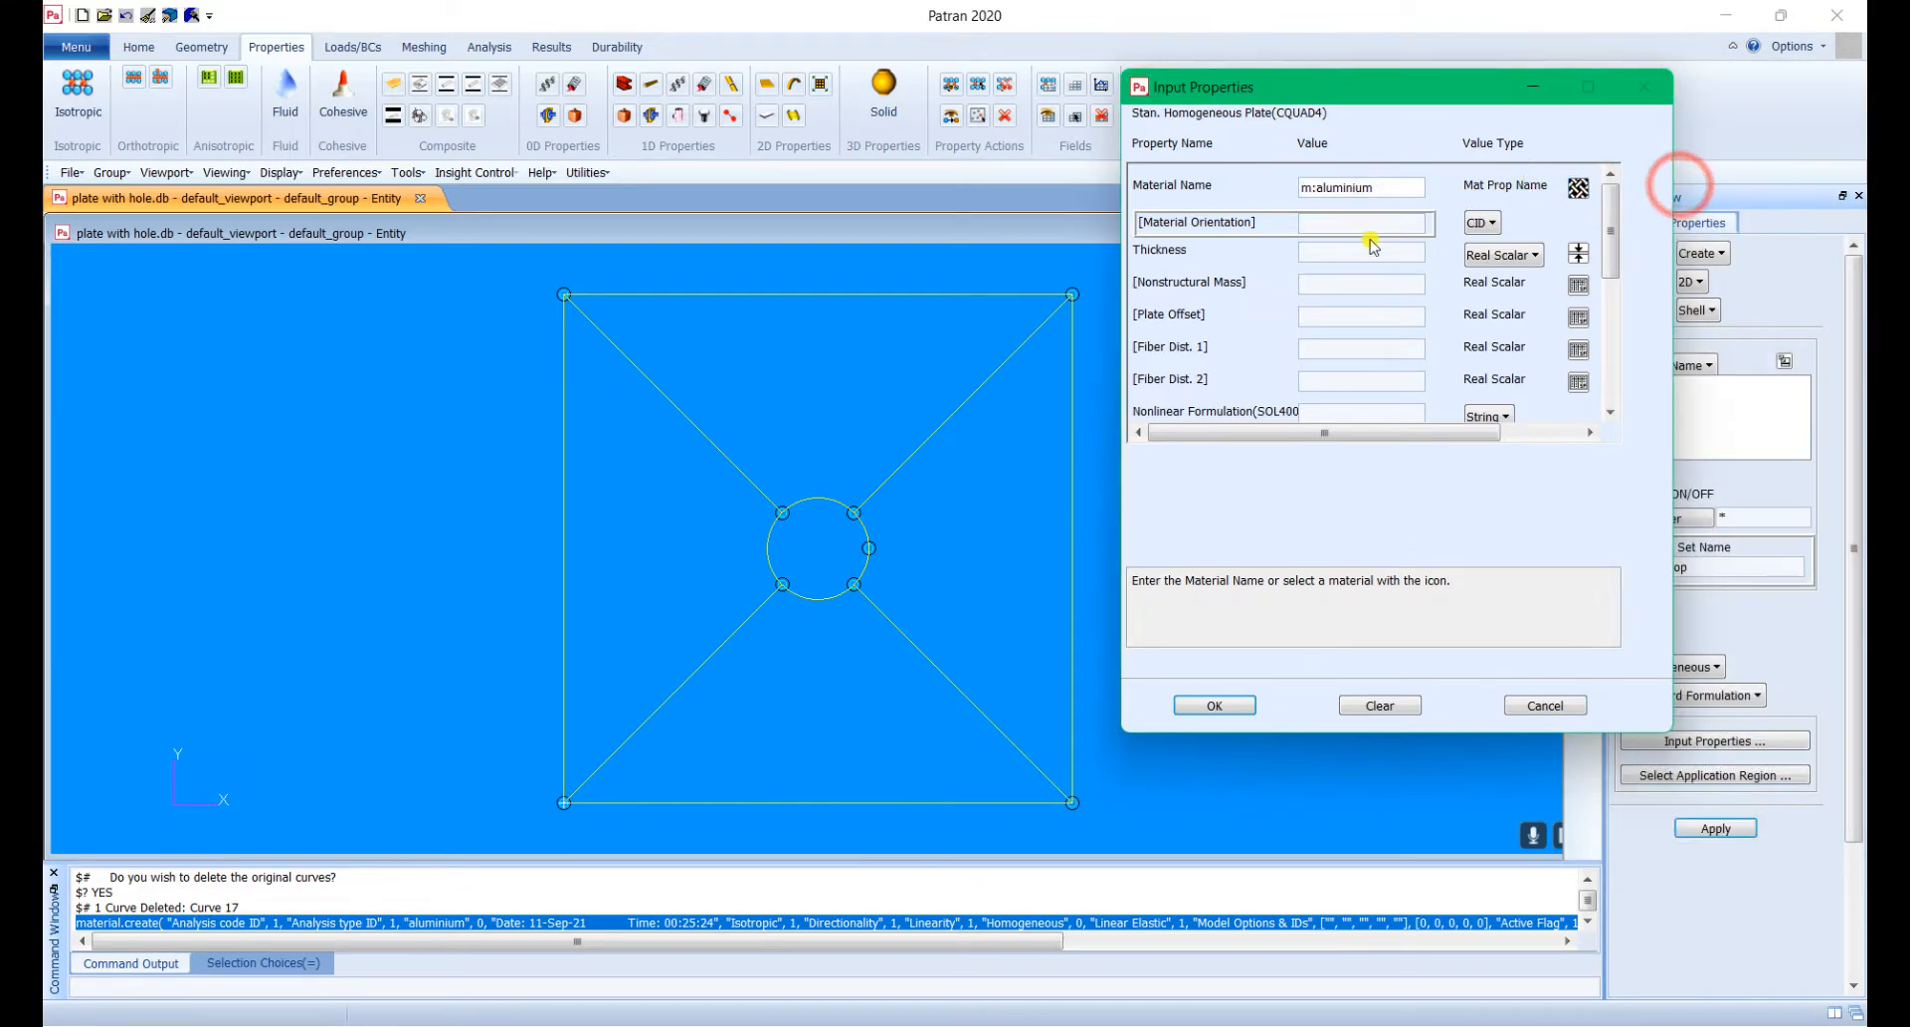
left_click(1326, 250)
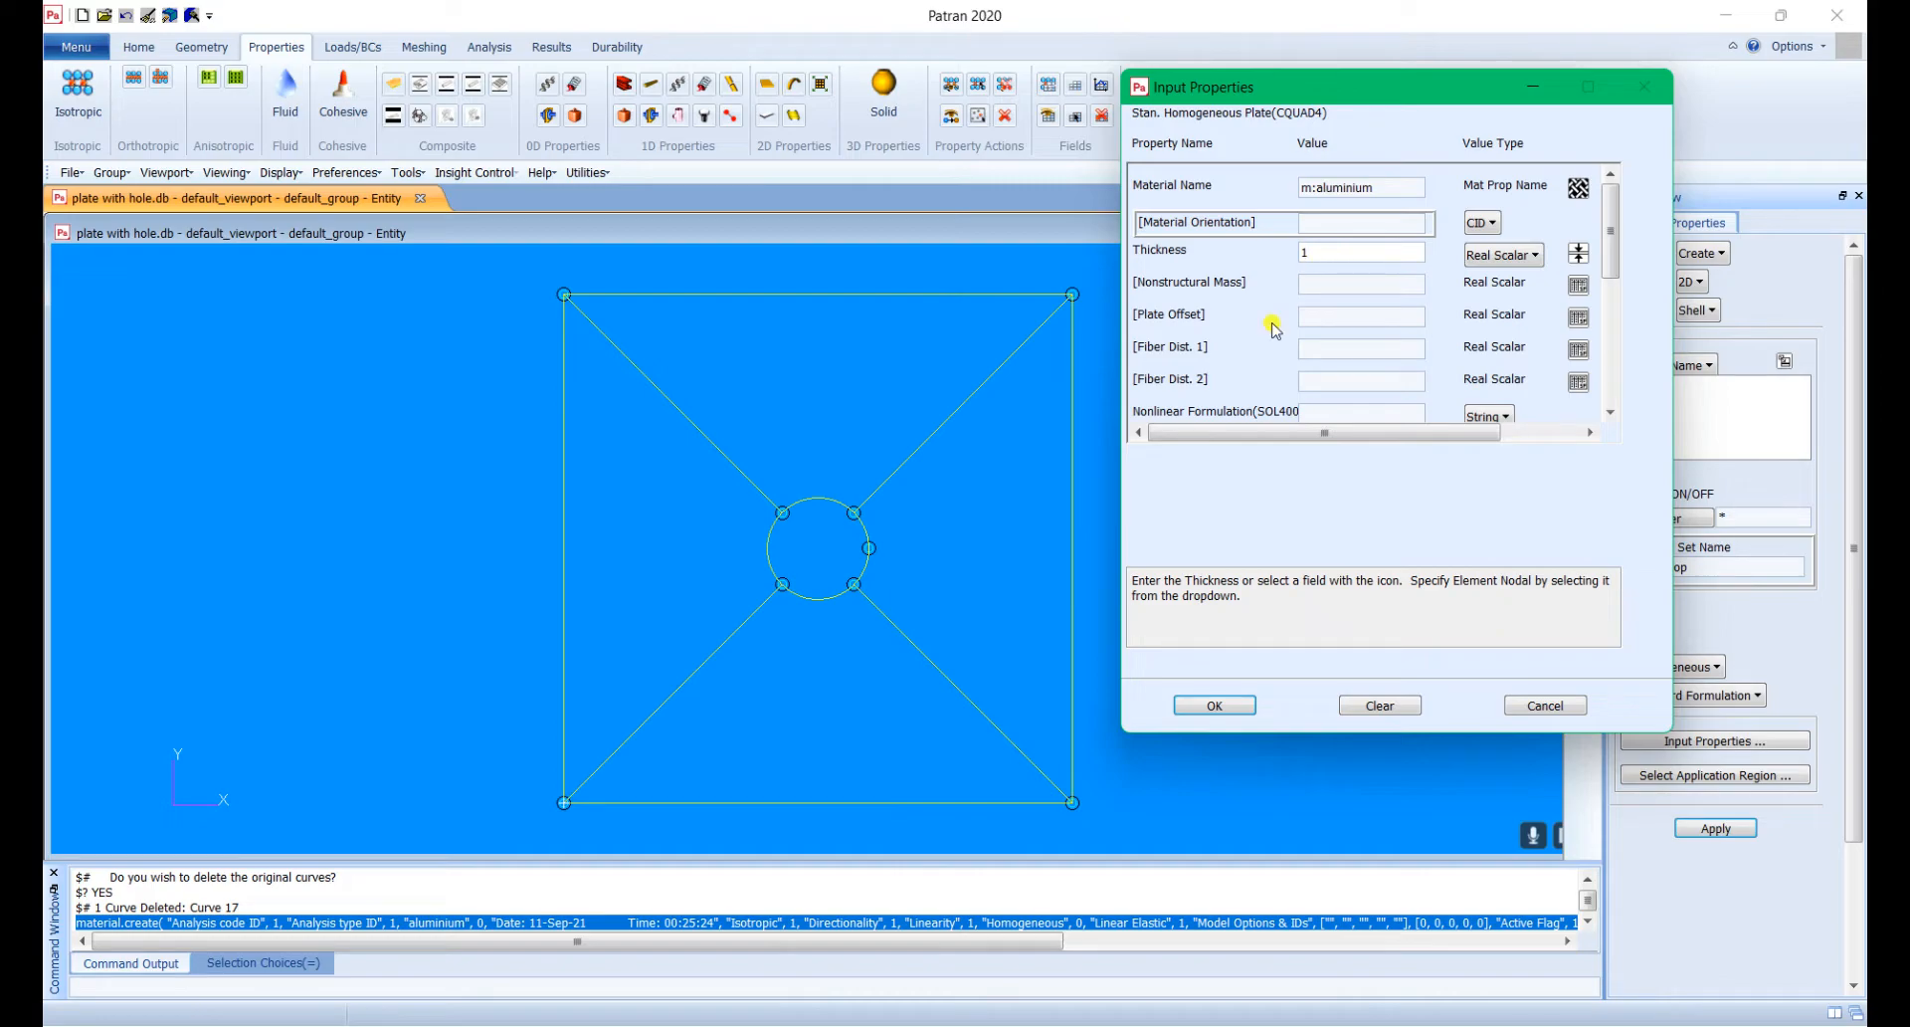
left_click(1214, 706)
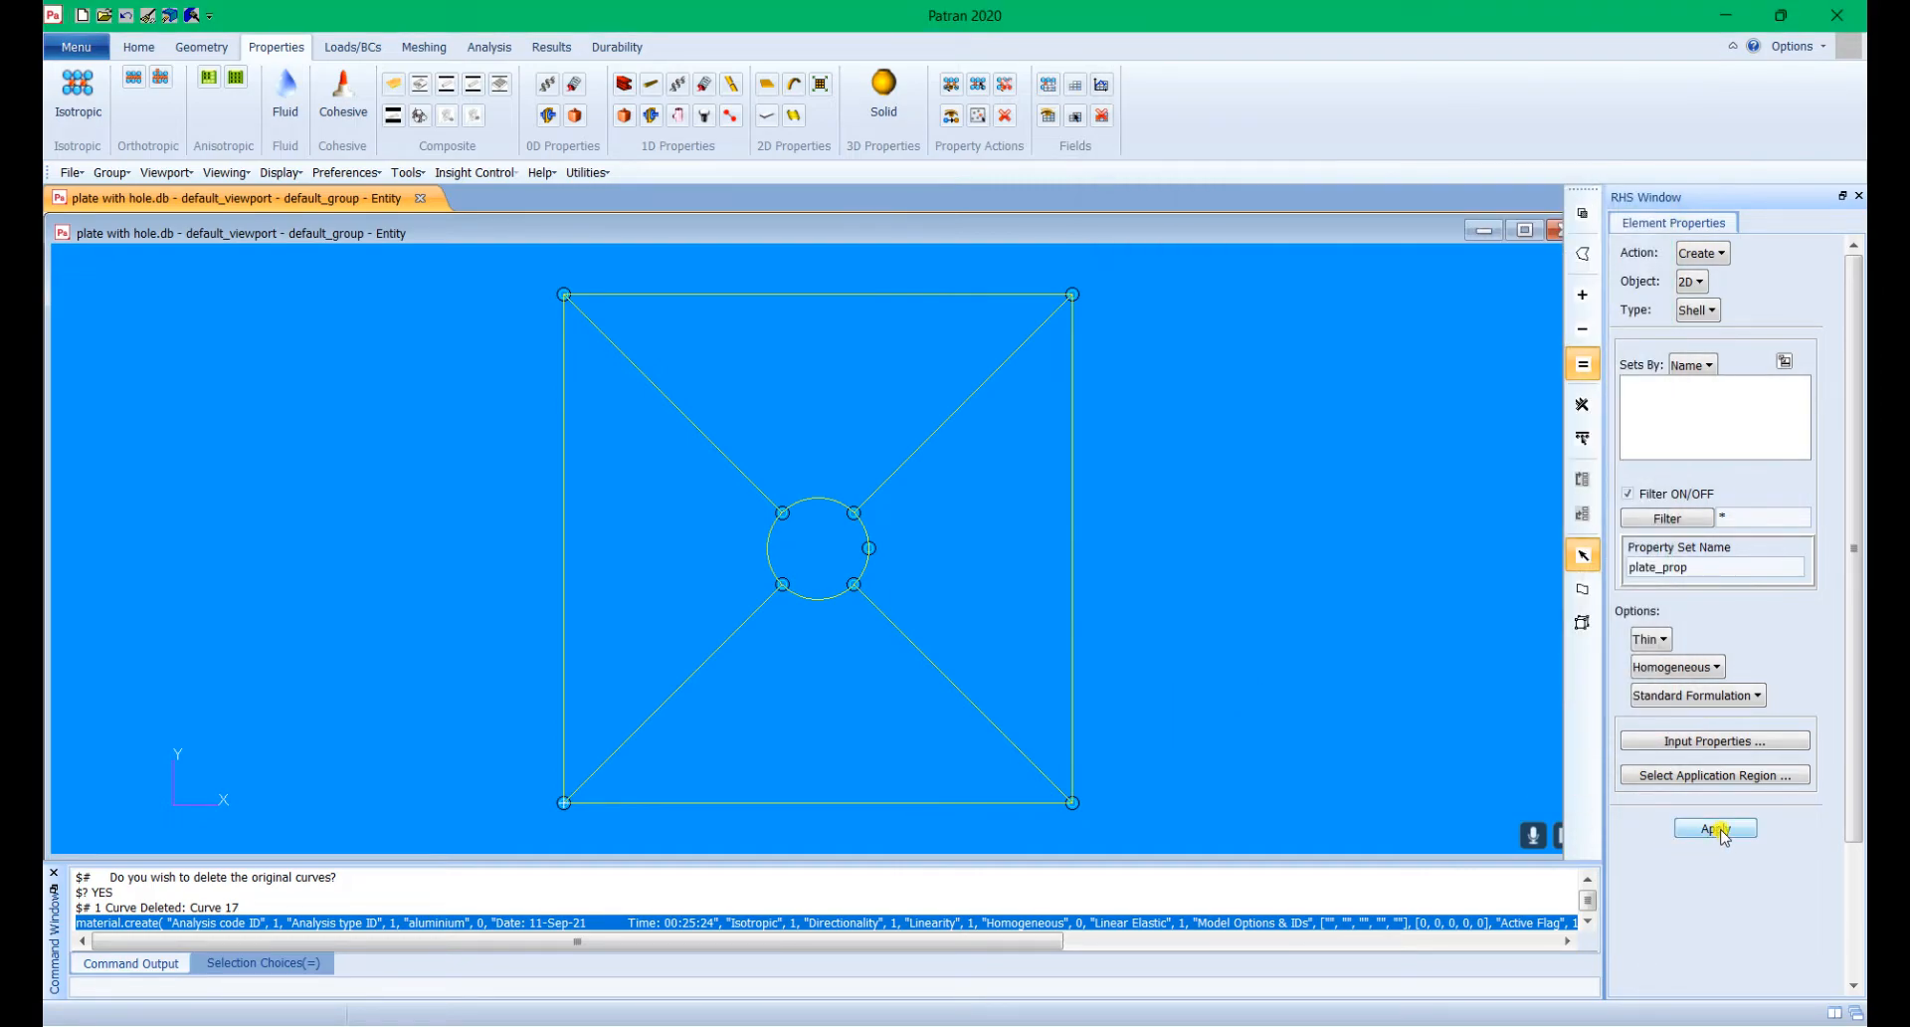
left_click(1719, 830)
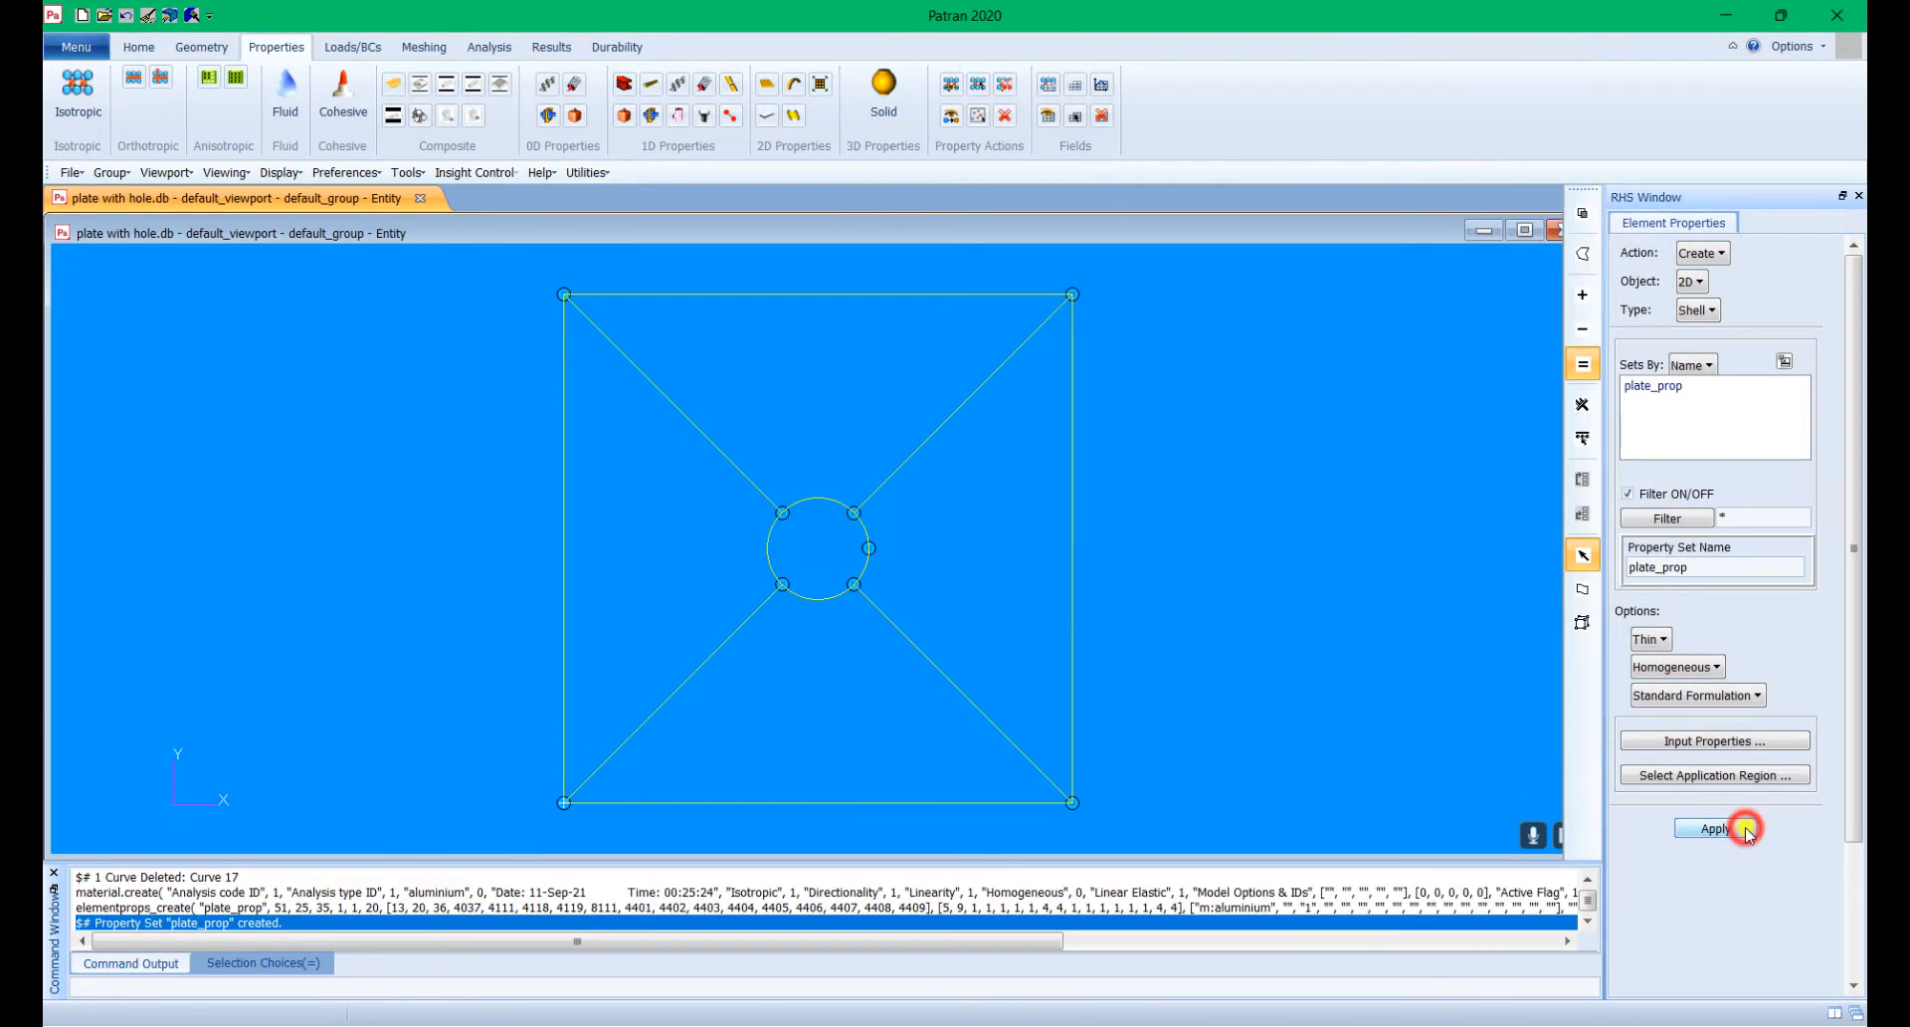
left_click(1691, 388)
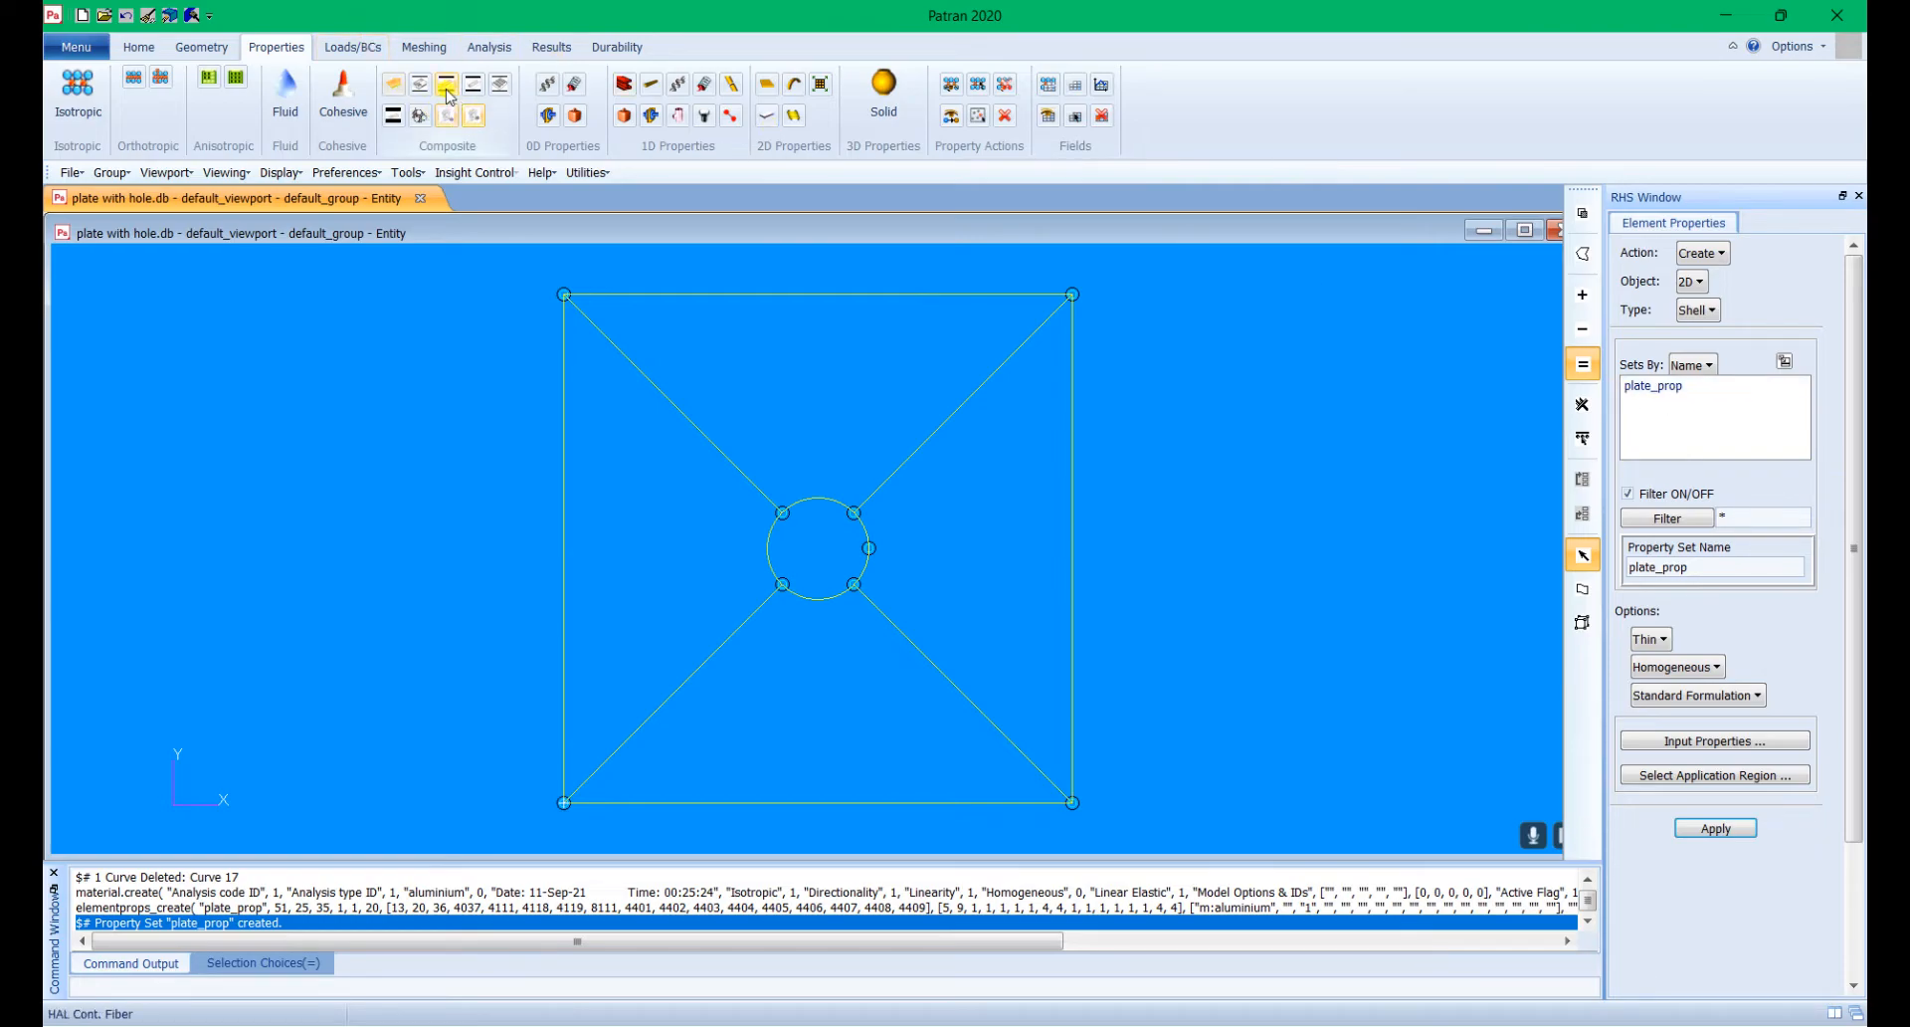
Step: Create a uniform mesh seed of 10 elements on the hole's upper arc
left_click(424, 46)
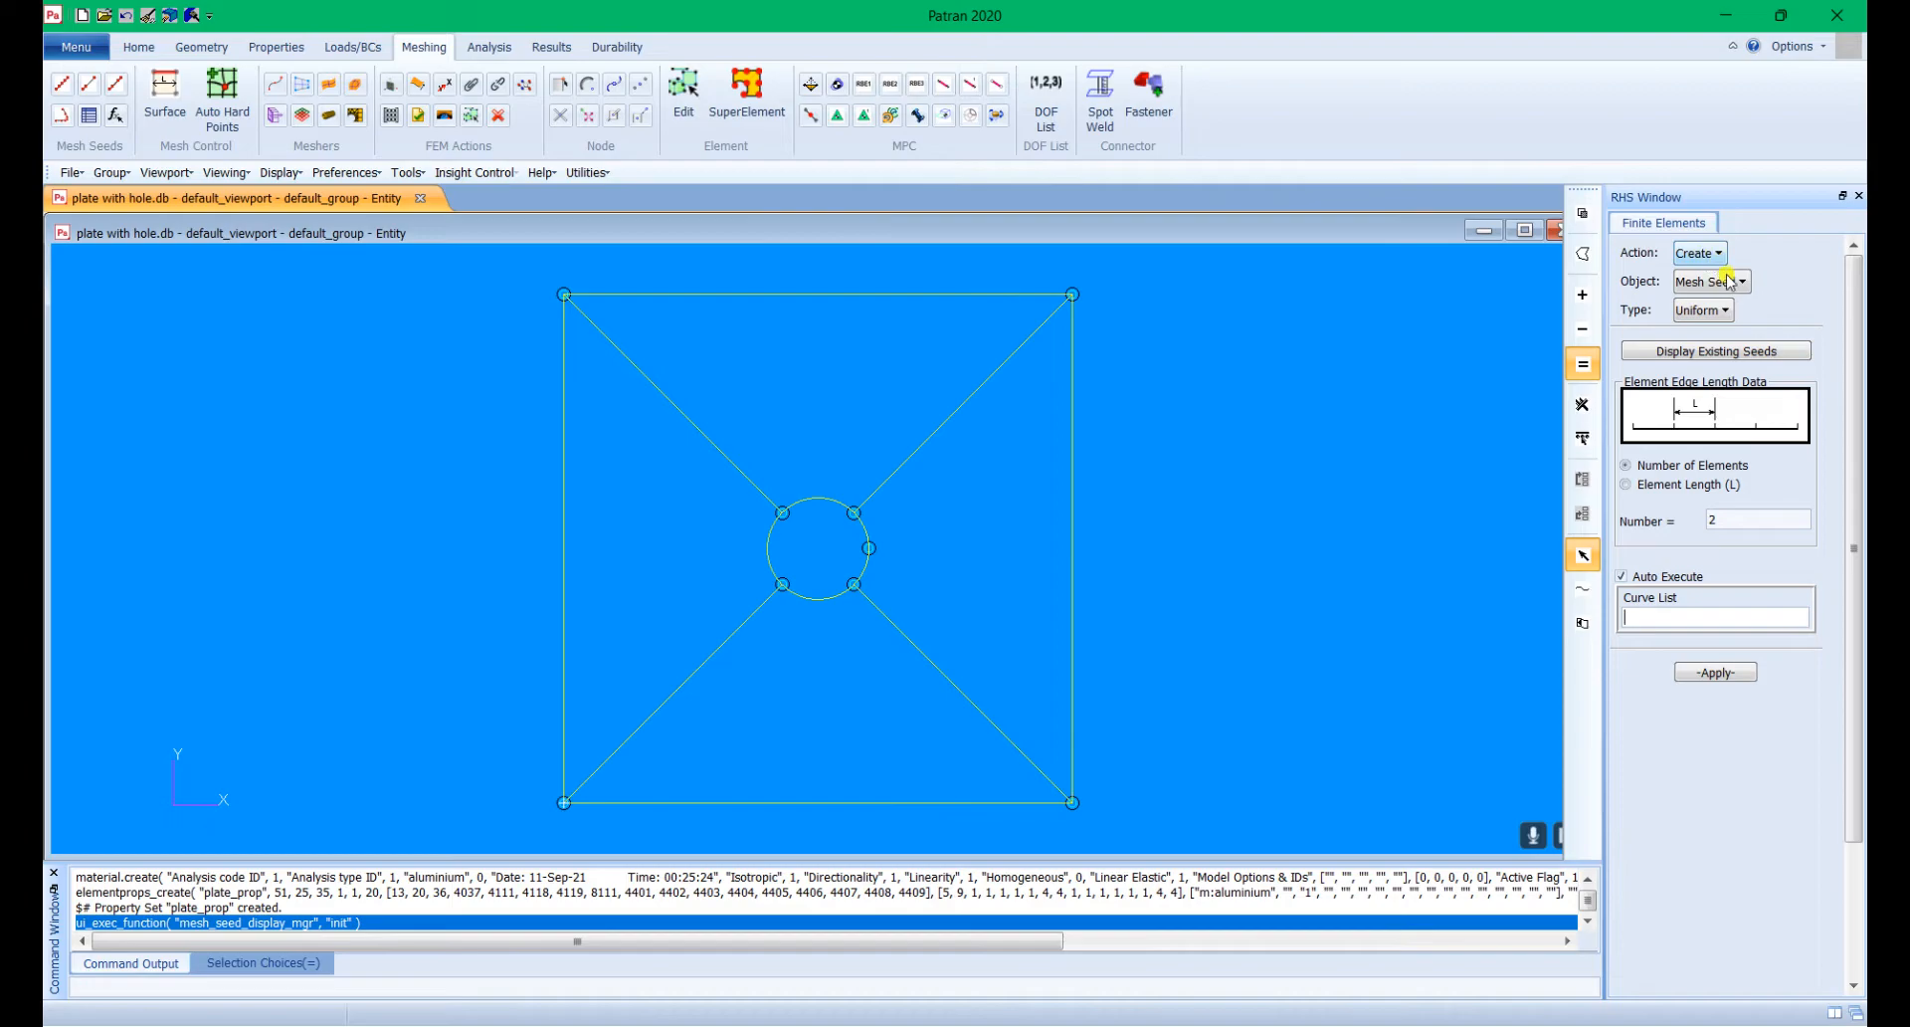
double_click(1713, 519)
type("10")
left_click(1713, 618)
left_click(821, 502)
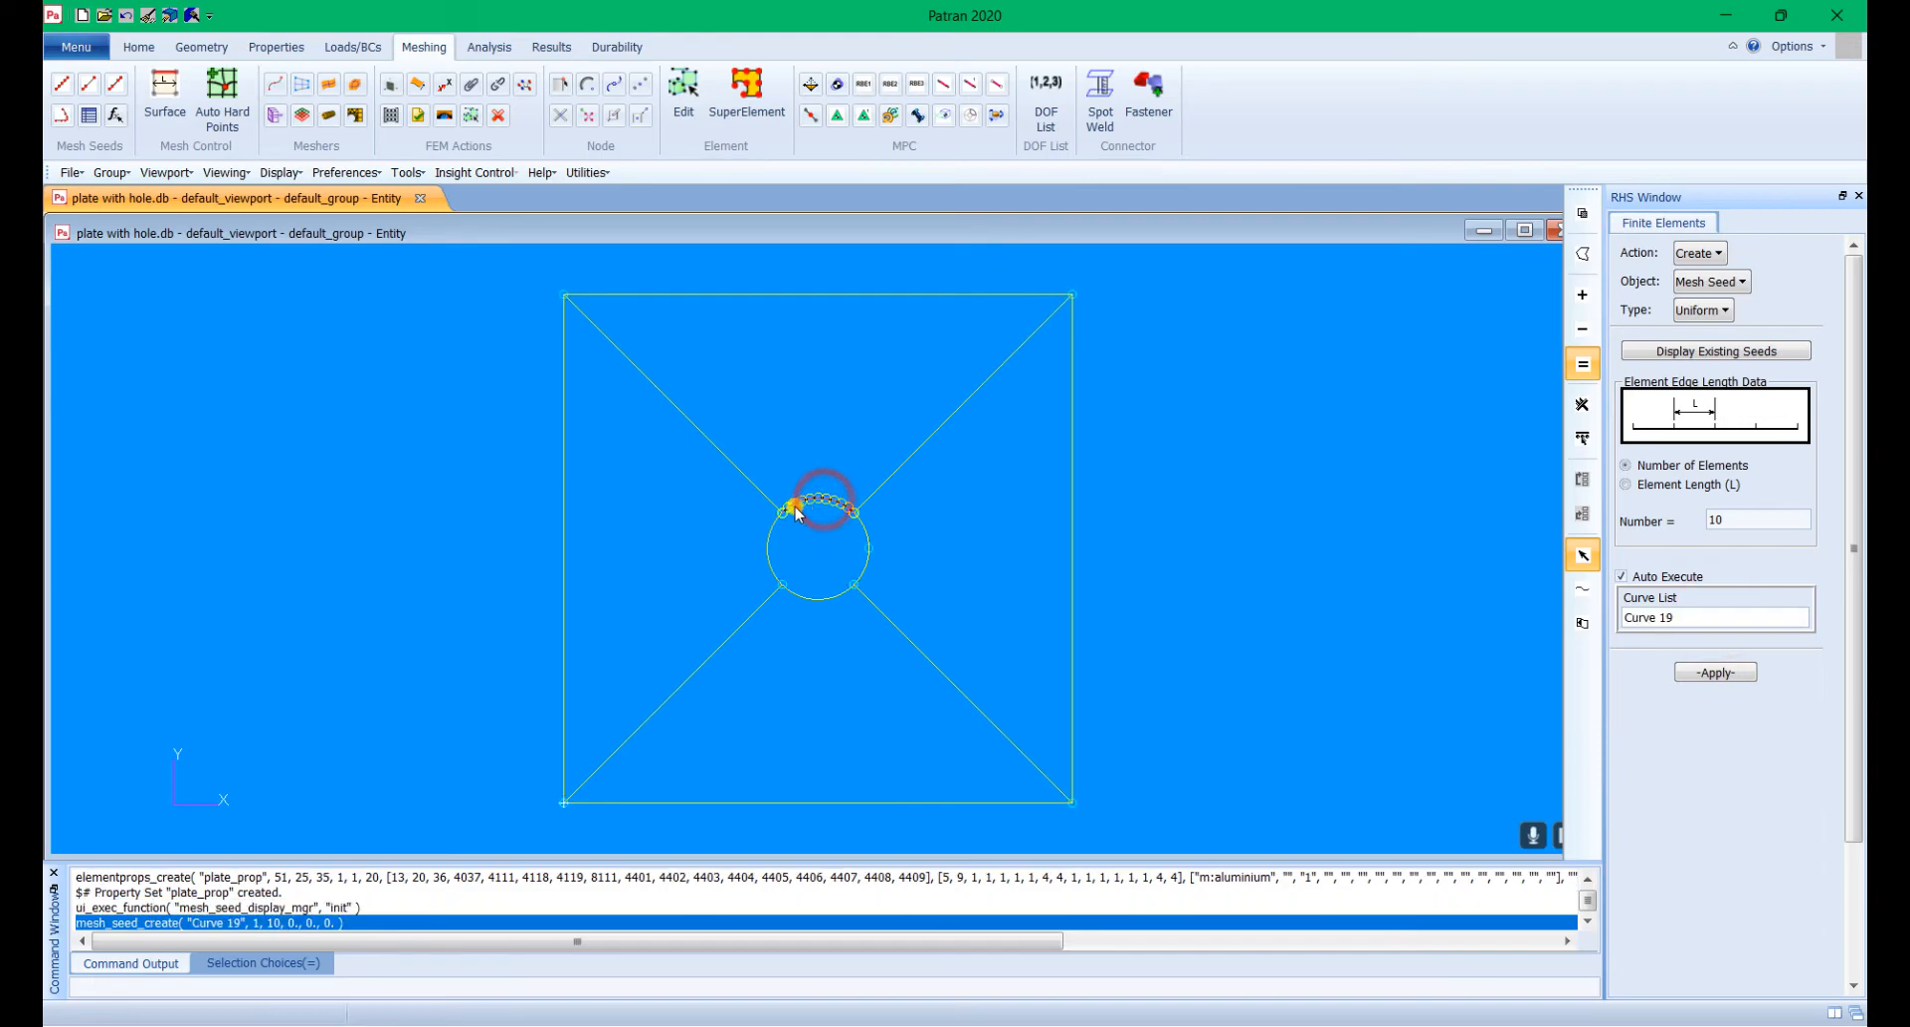
Step: Inspect the seeds on the upper arc up close and apply the same 10-element uniform seed to the hole's left arc
scroll(789, 513, "up", 5)
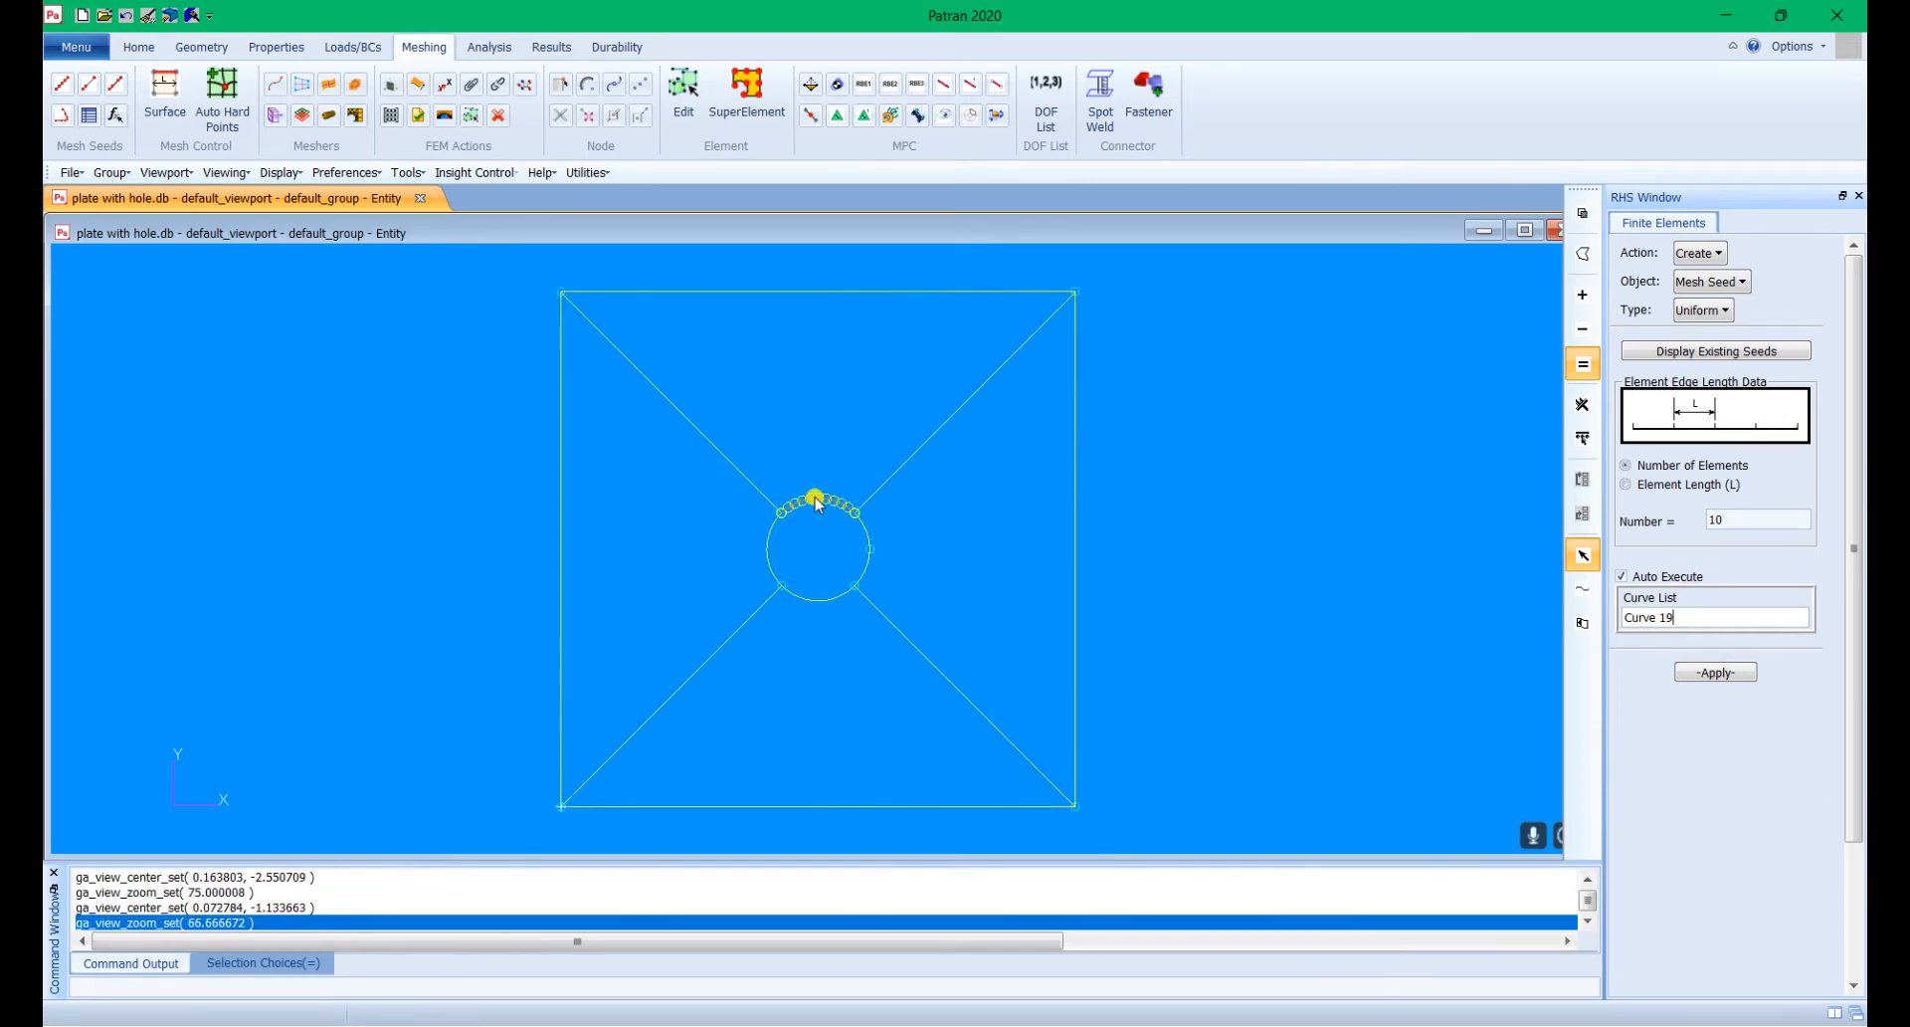
scroll(808, 518, "up", 2)
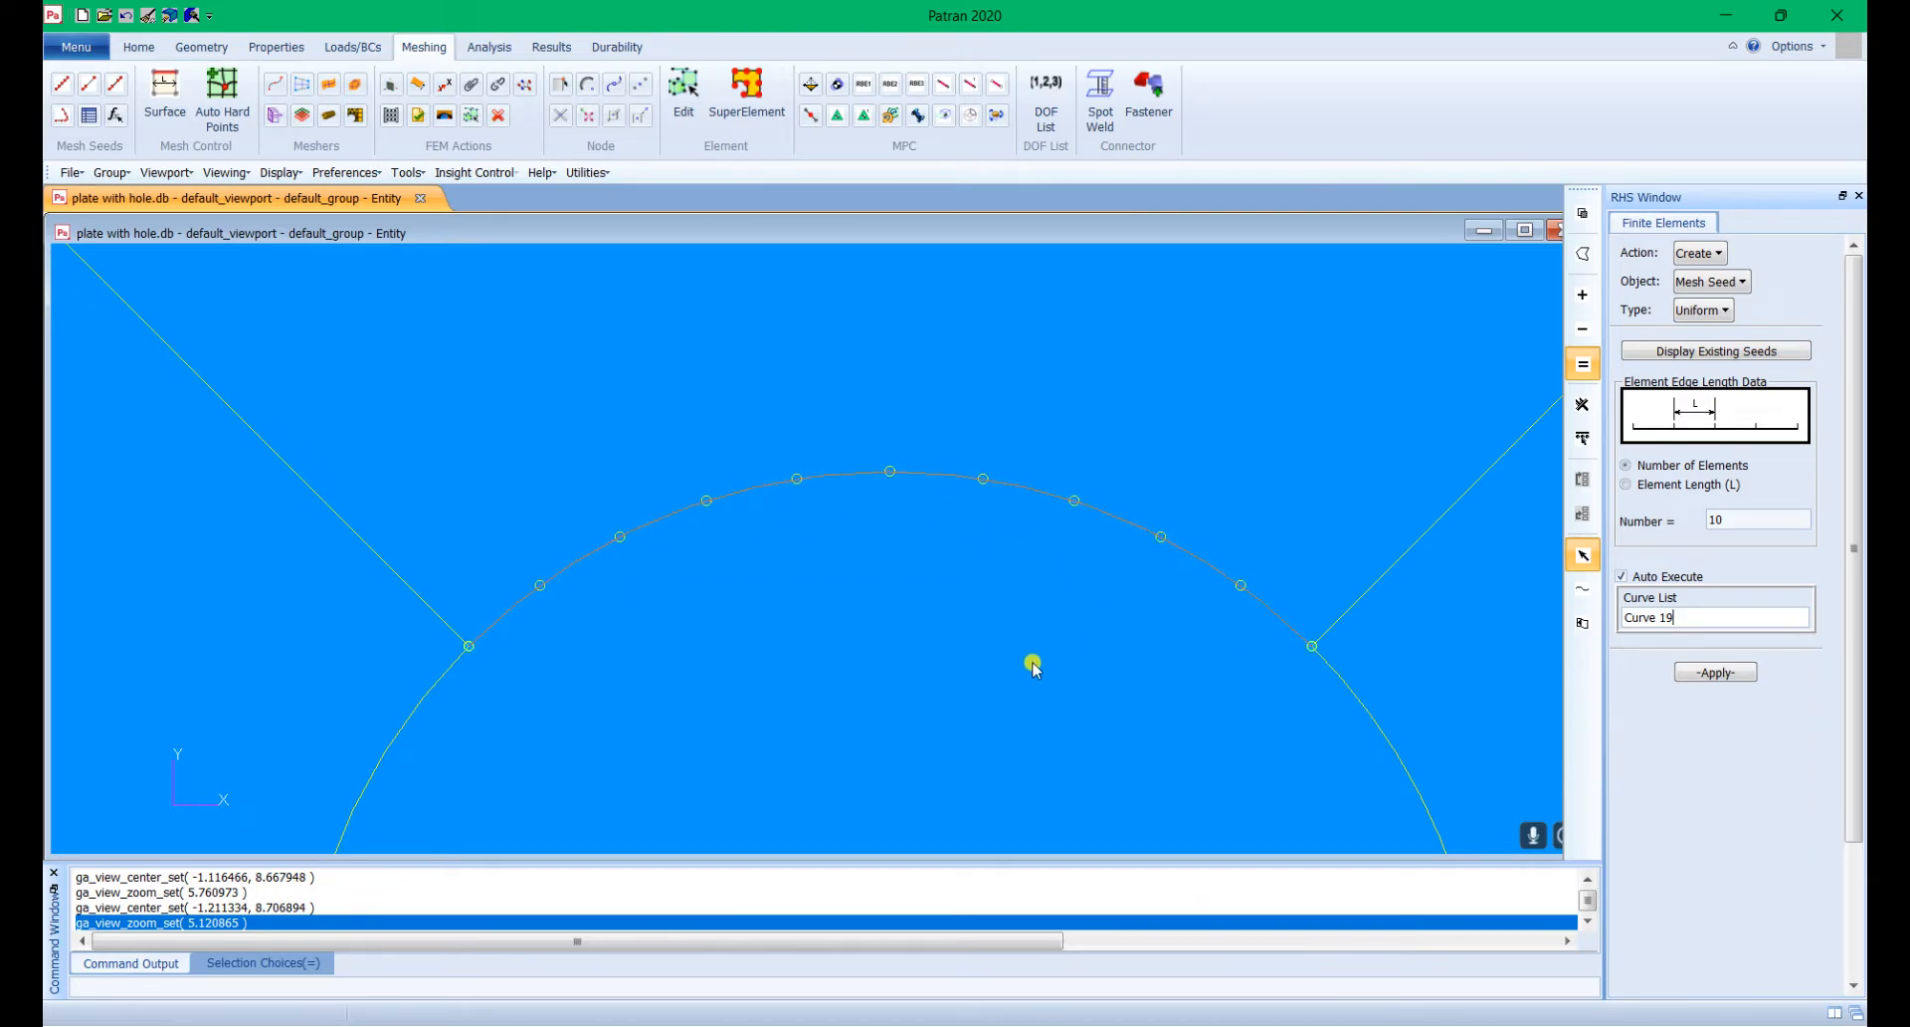
scroll(976, 657, "down", 2)
scroll(976, 655, "down", 12)
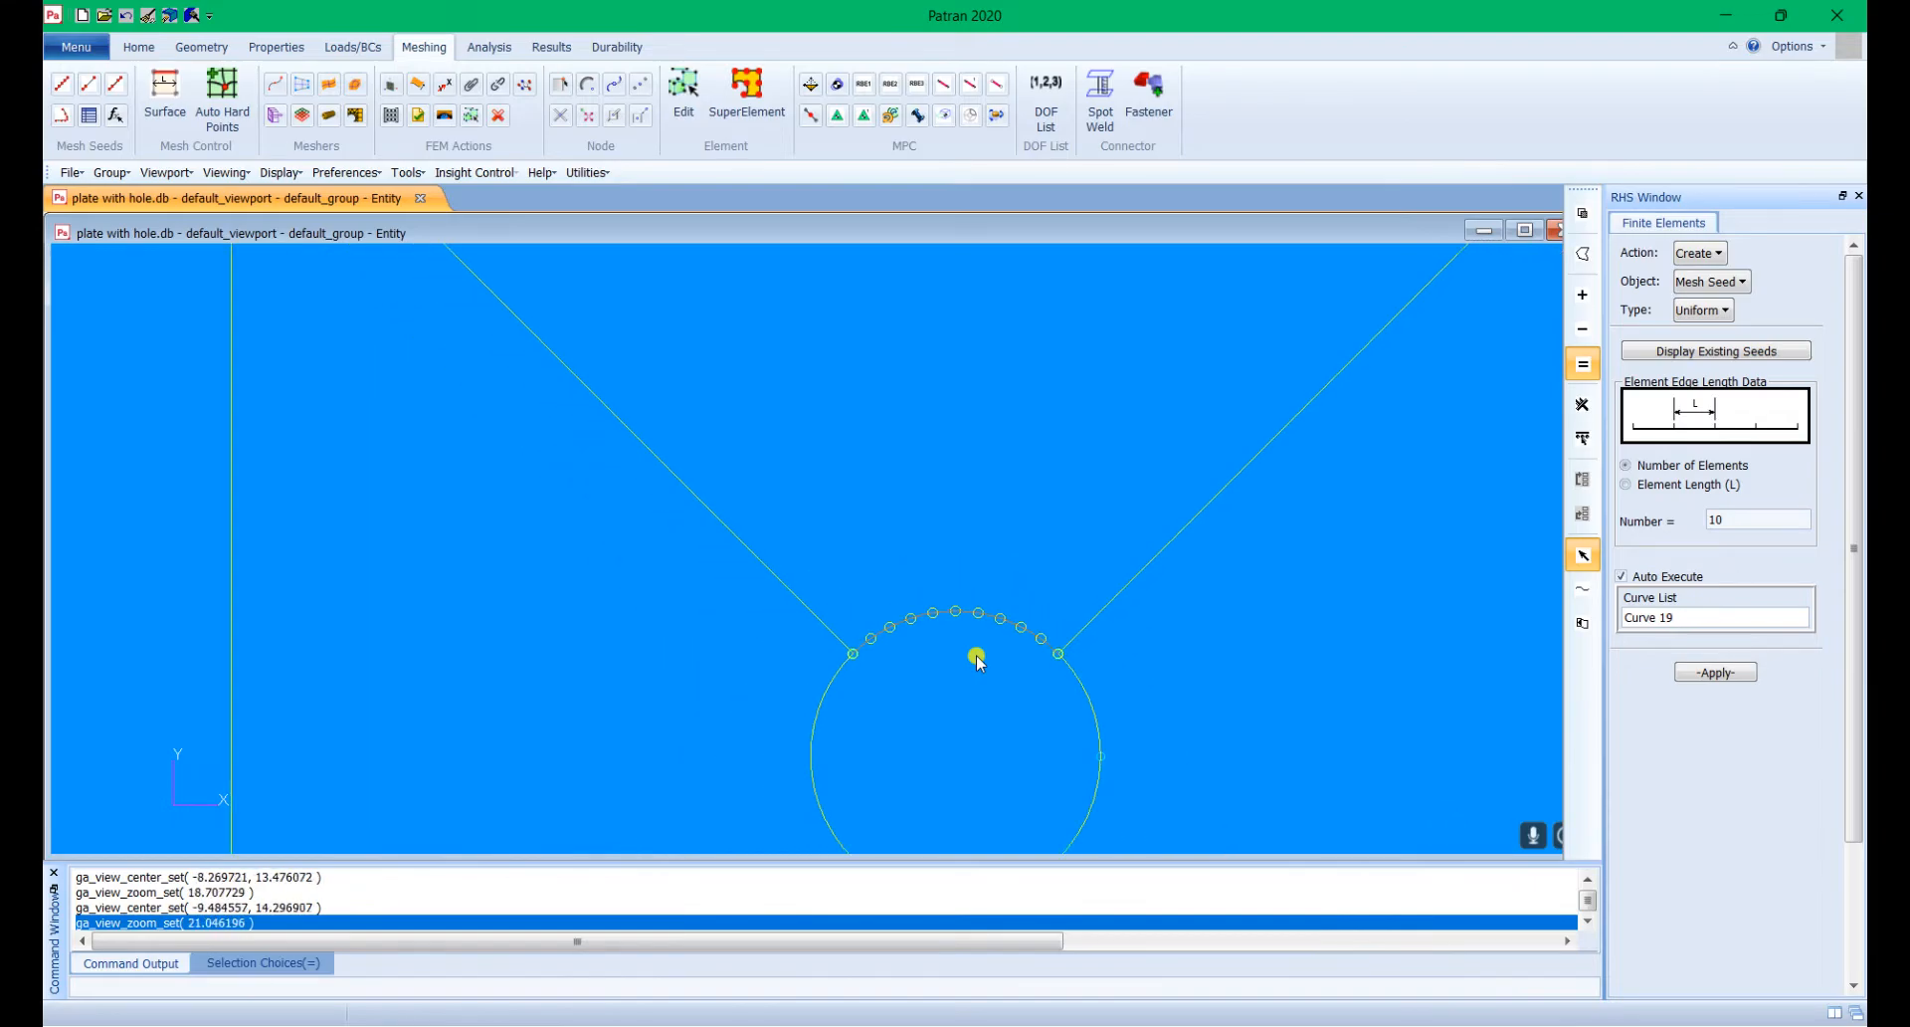
scroll(965, 612, "down", 2)
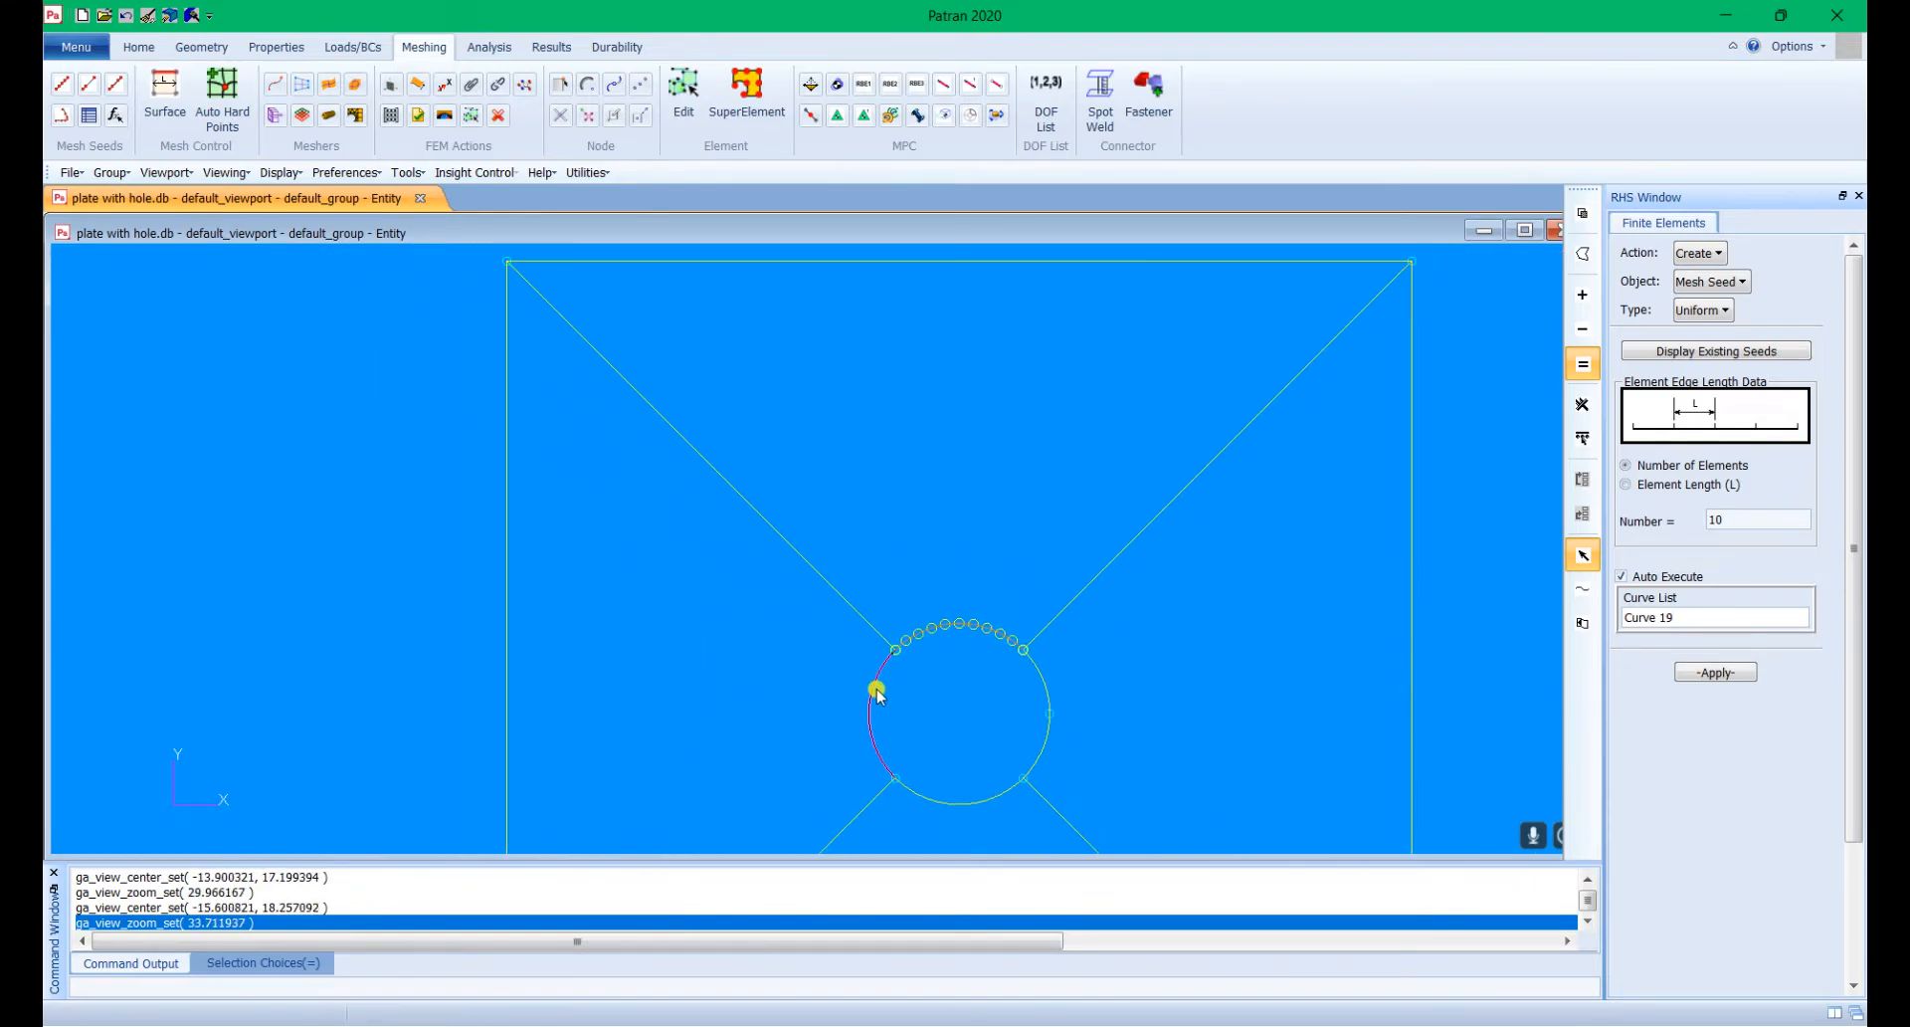
left_click(867, 703)
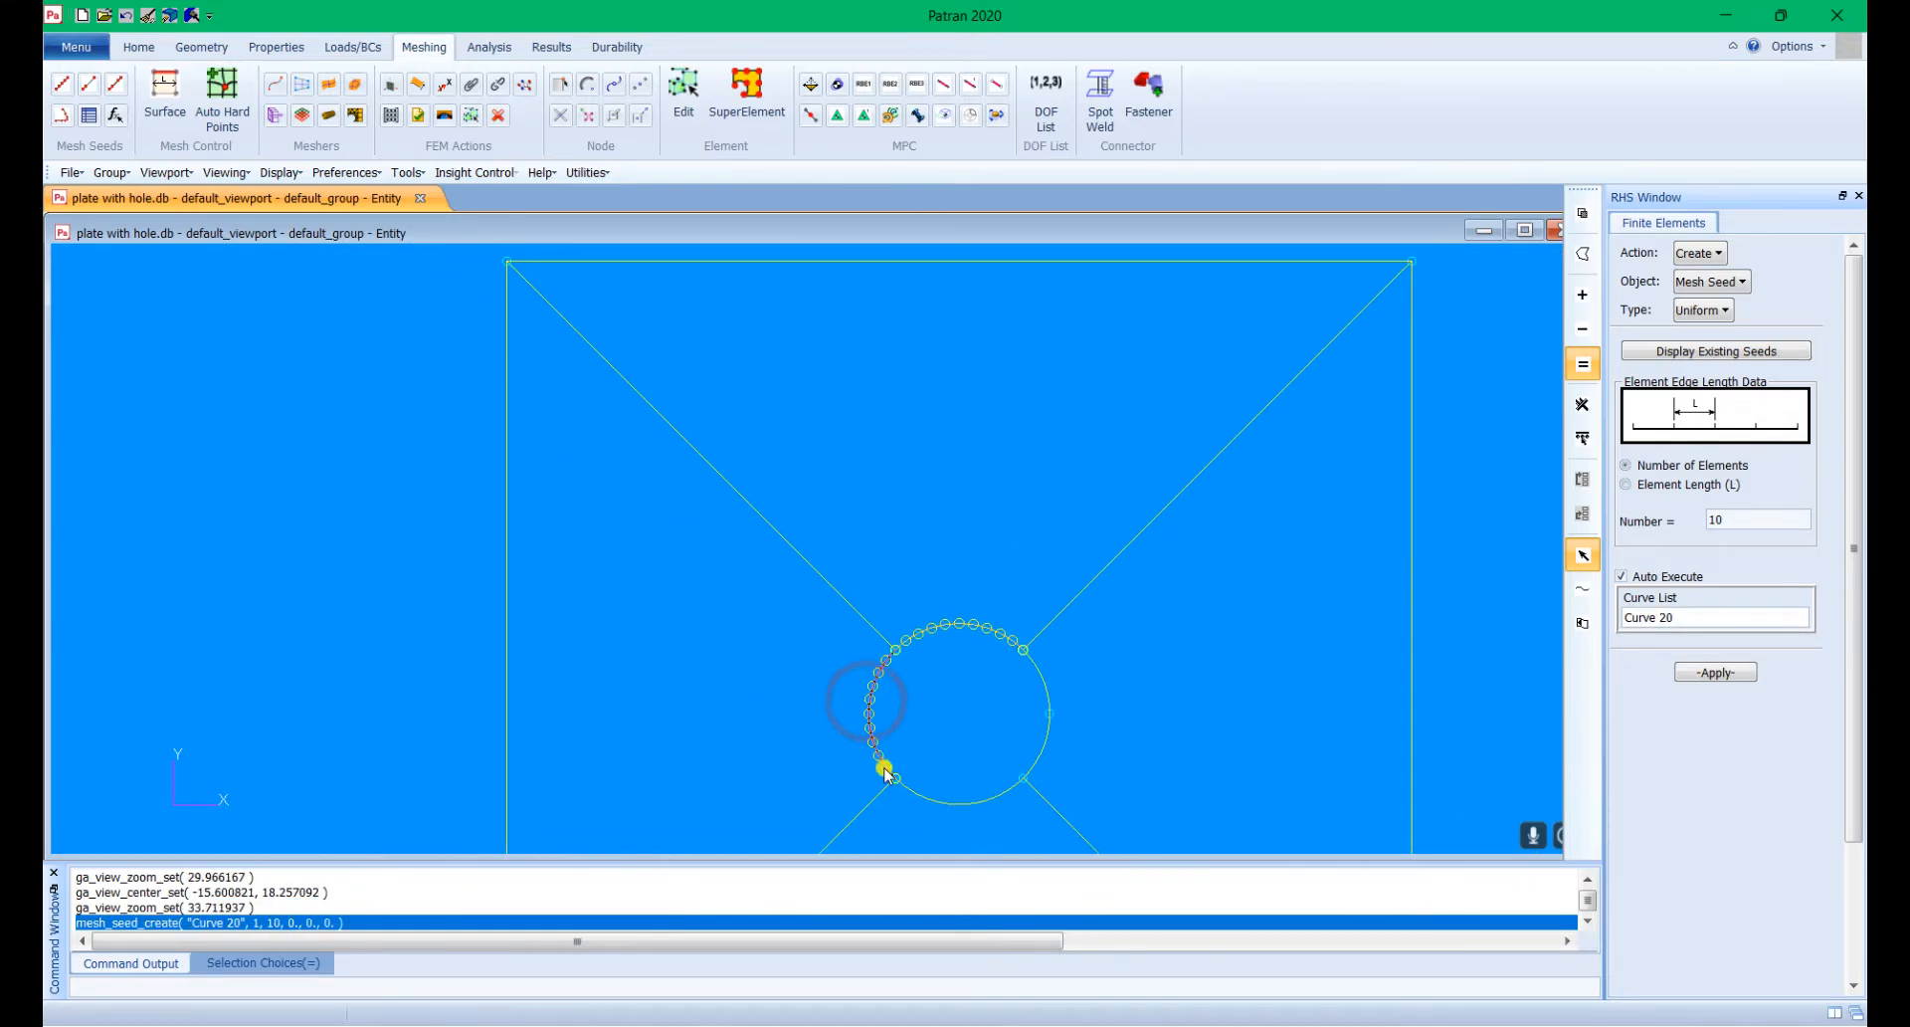
Step: Seed the plate's top edge and both upper diagonals uniformly with 10 elements each
scroll(986, 633, "down", 1)
left_click(937, 301)
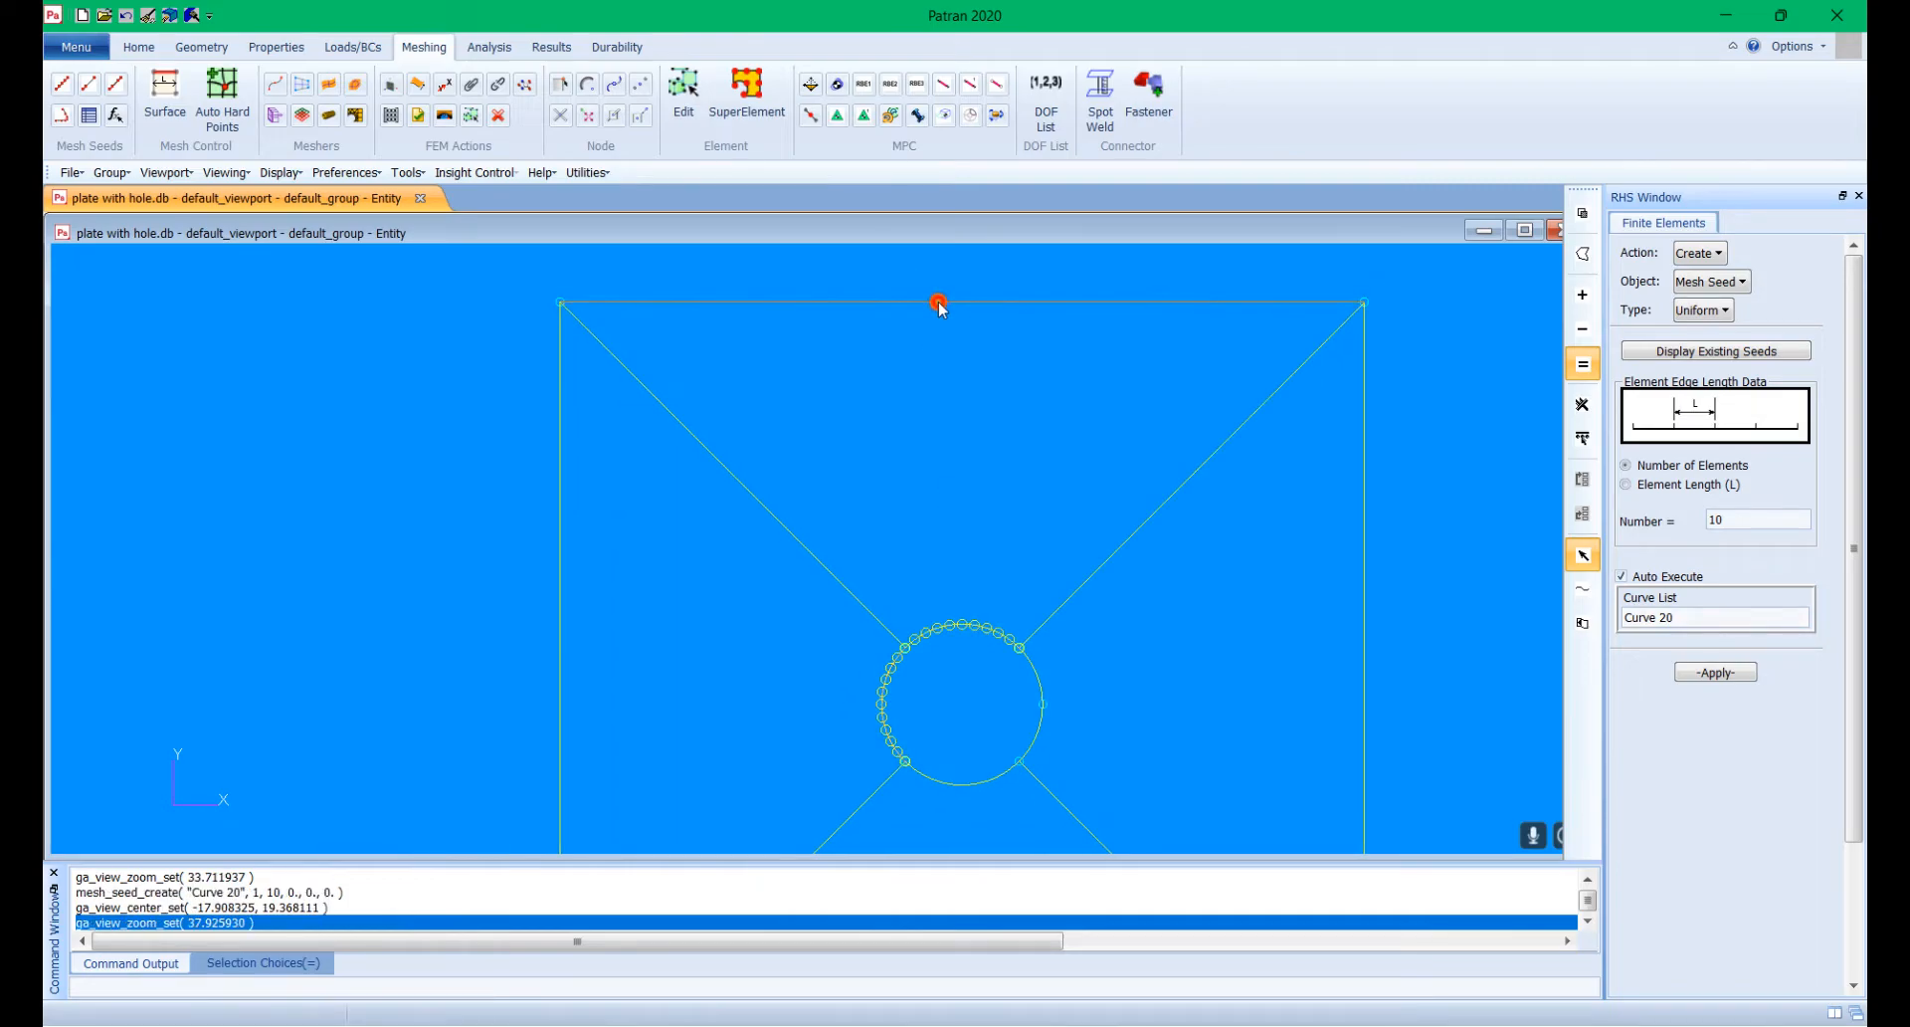
left_click(1148, 527)
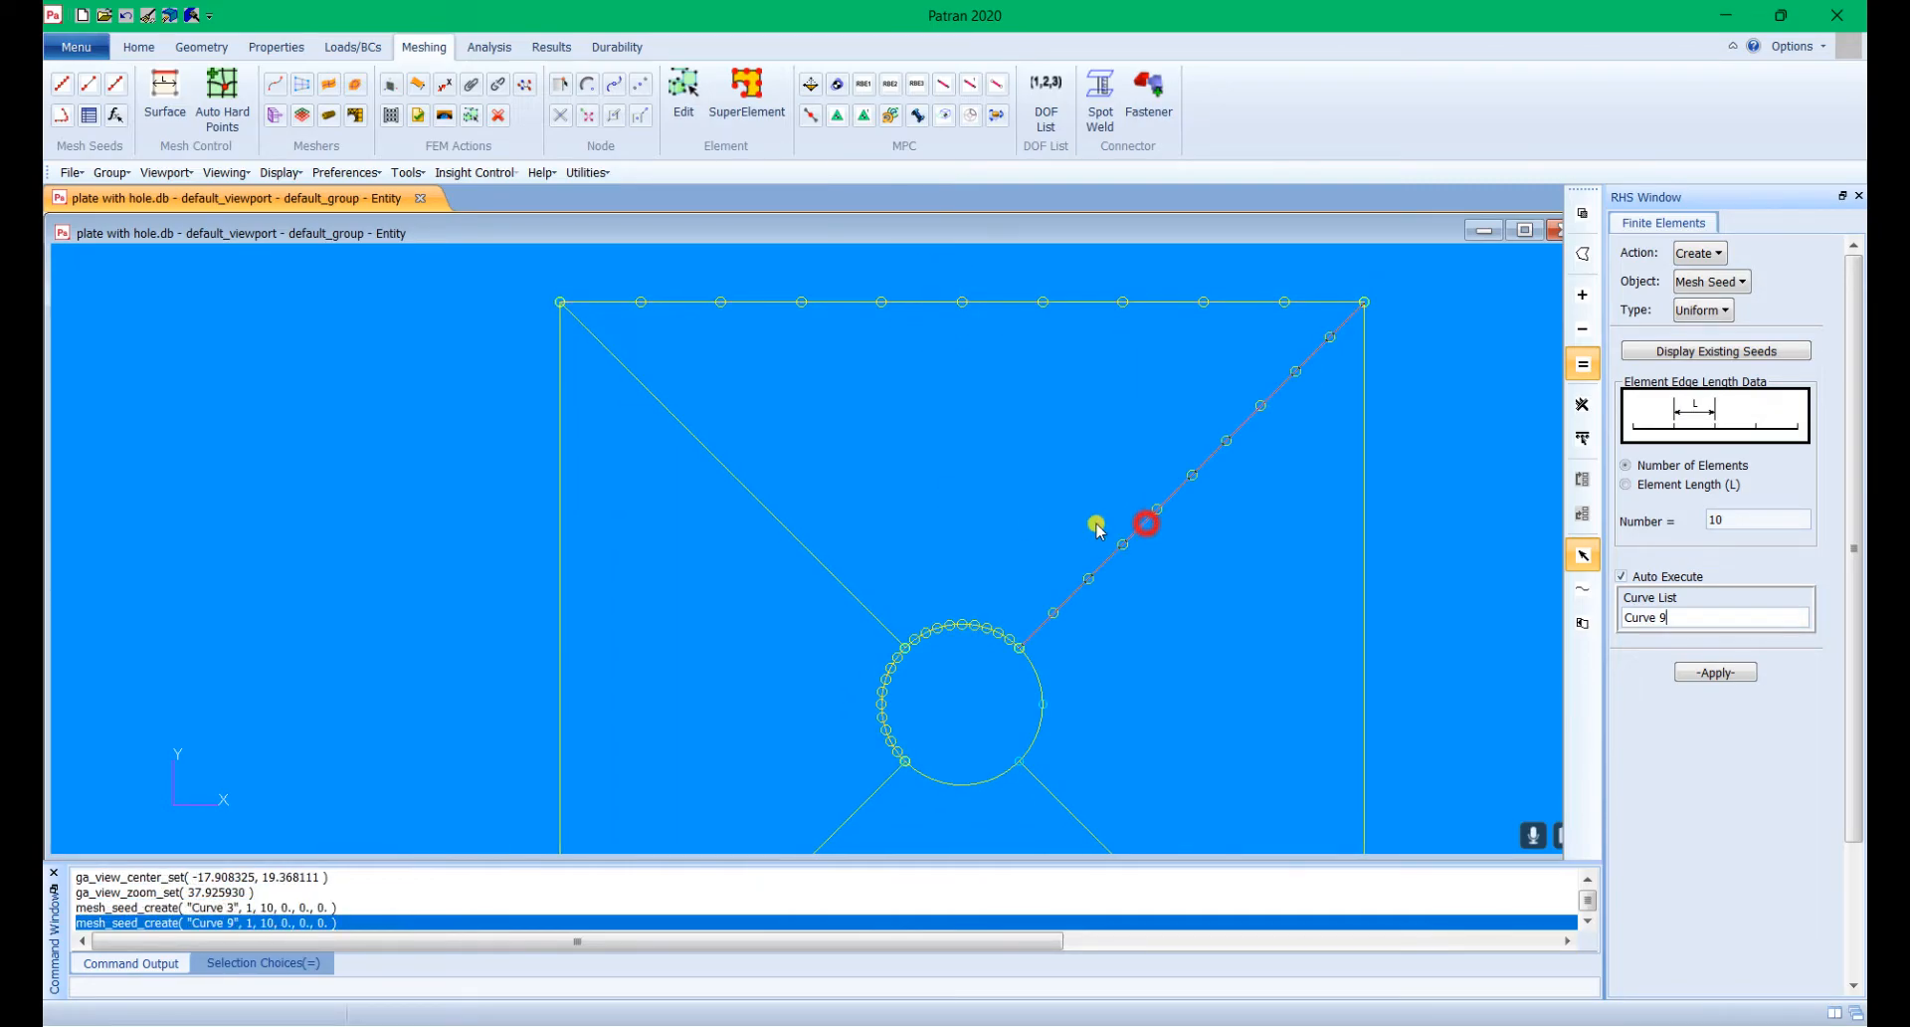
left_click(777, 520)
Step: Seed the plate's left edge and the lower-left diagonal uniformly with 10 elements each
scroll(900, 561, "down", 3)
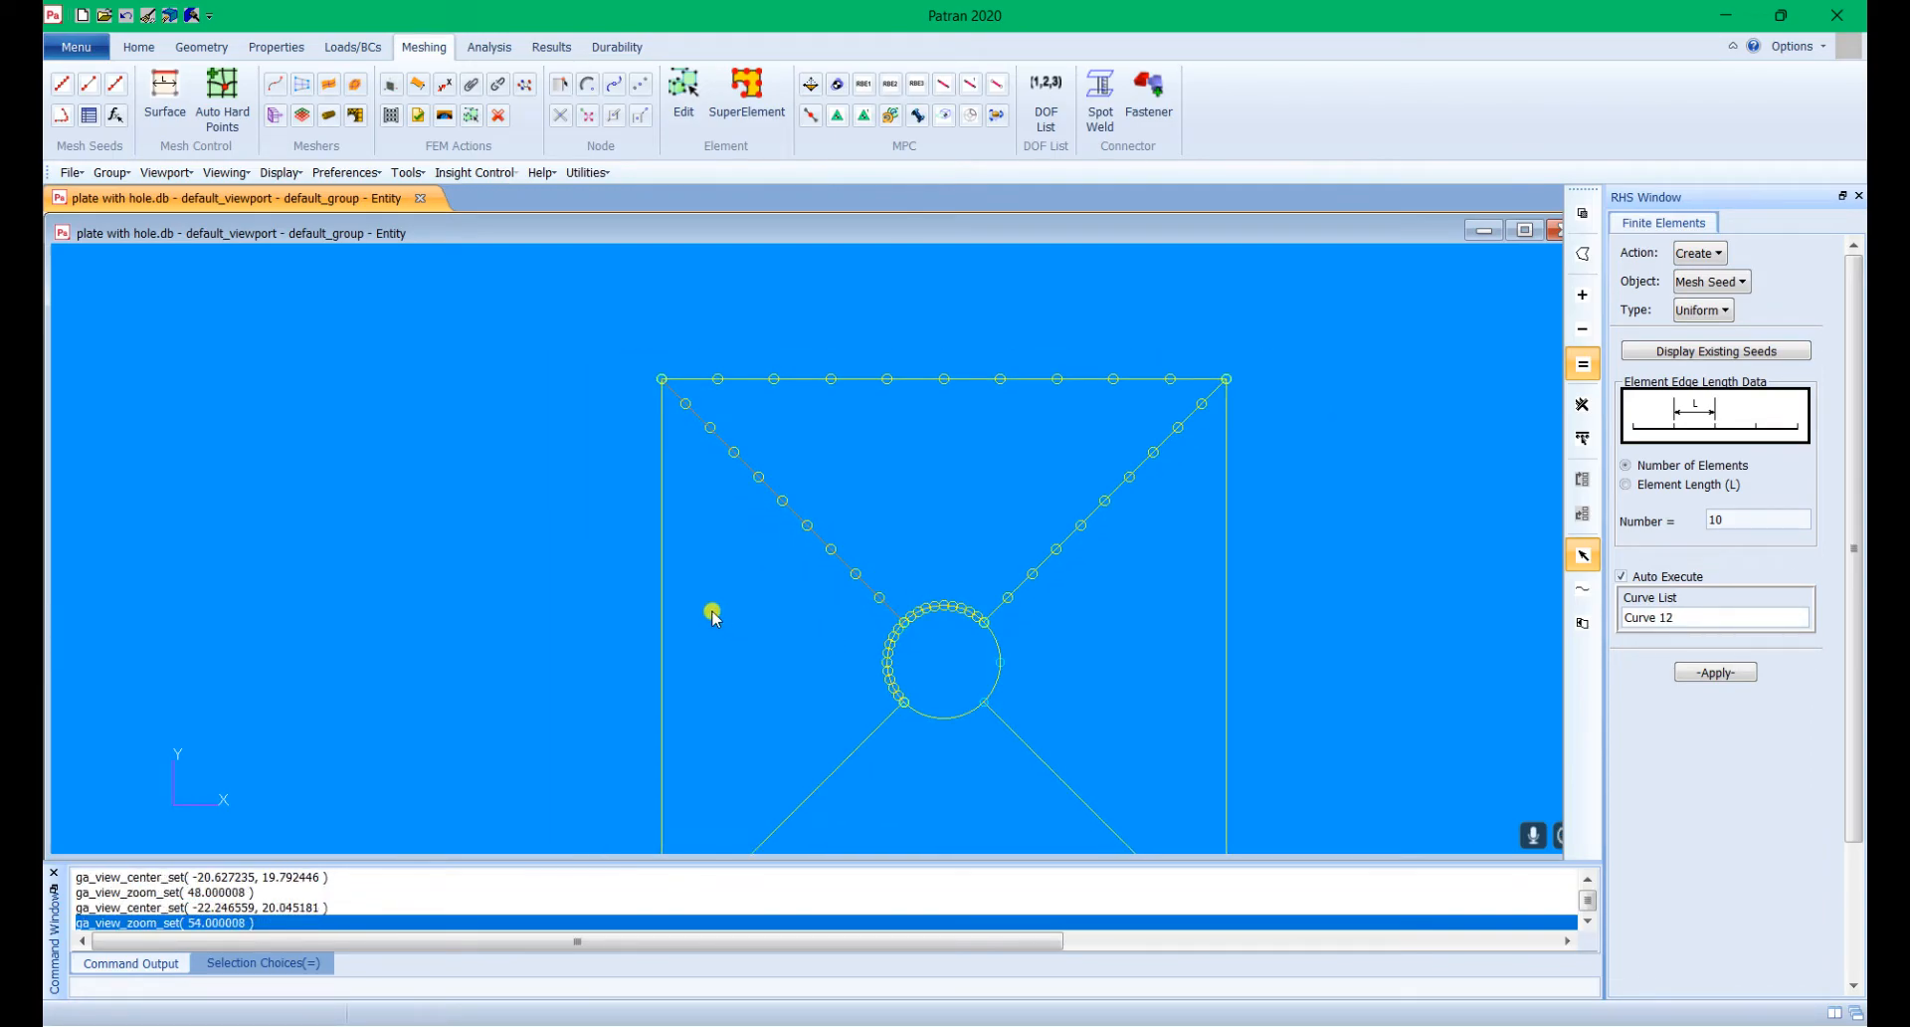
left_click(663, 606)
left_click(847, 758)
scroll(957, 625, "down", 1)
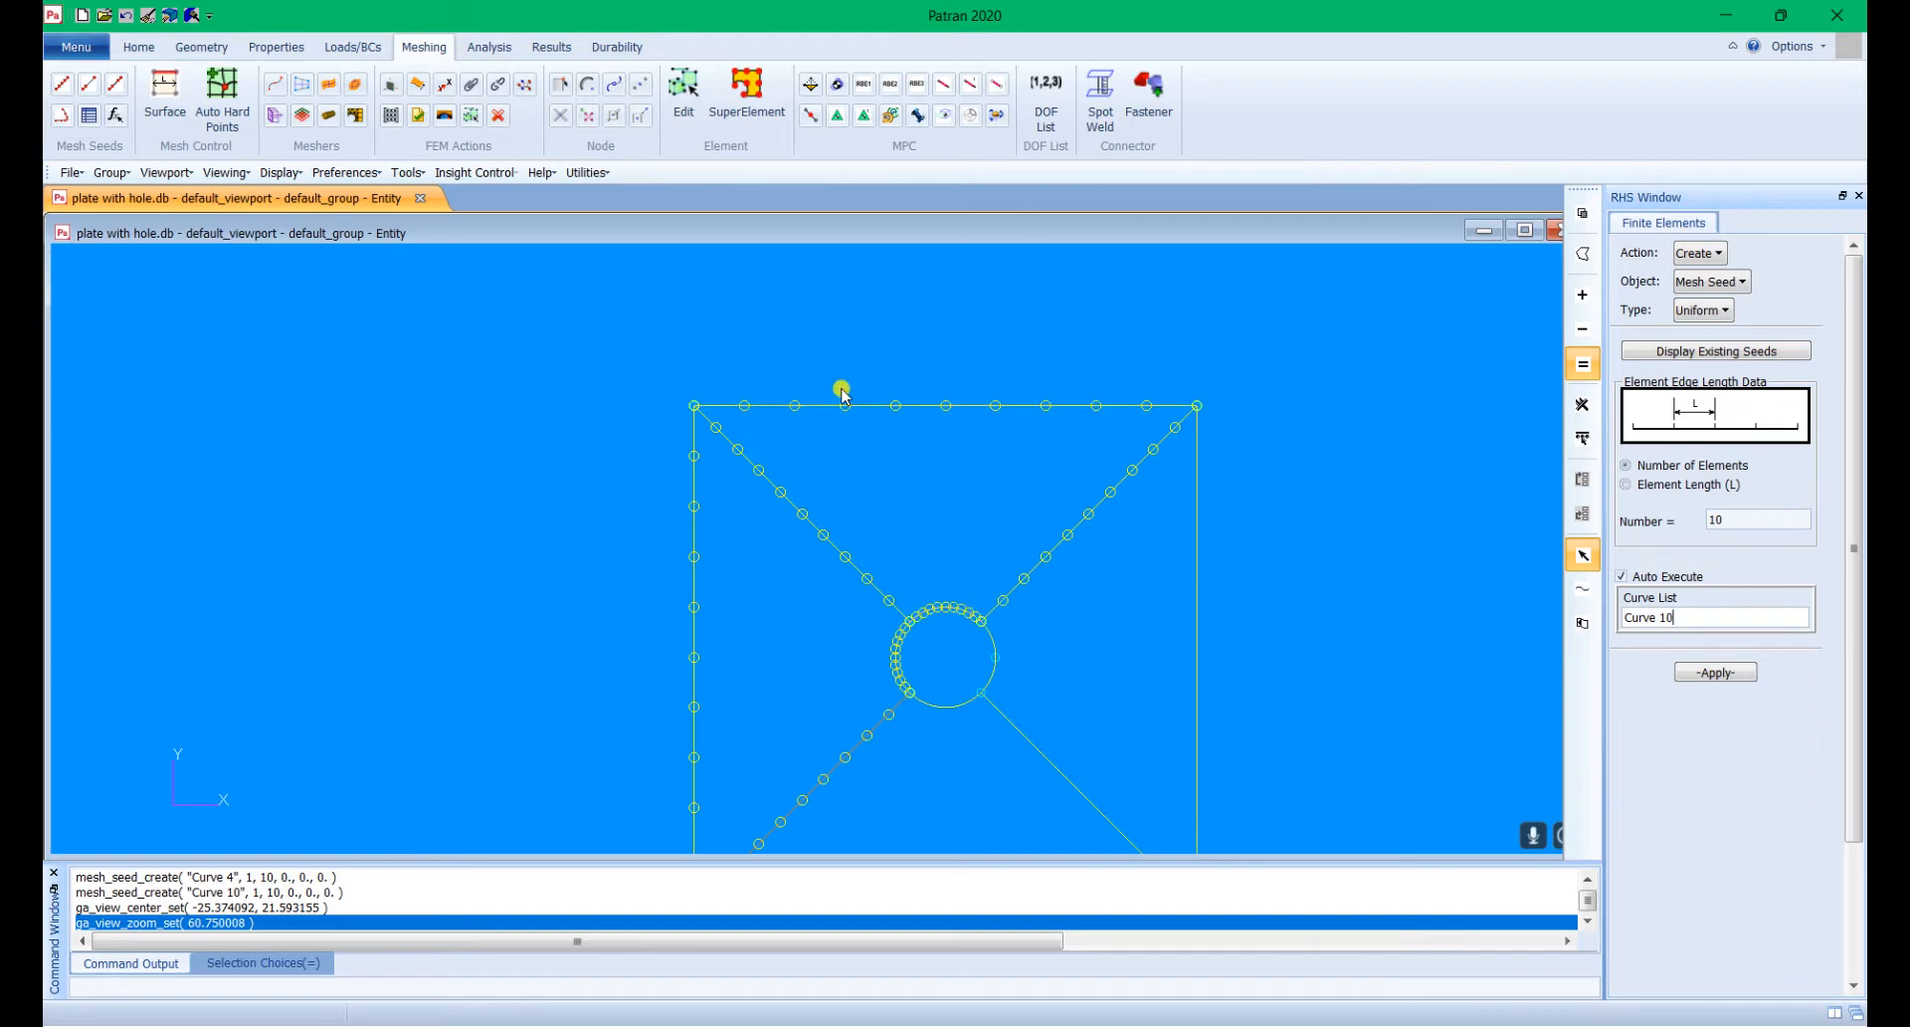
scroll(911, 632, "down", 3)
scroll(885, 630, "up", 9)
scroll(855, 624, "down", 2)
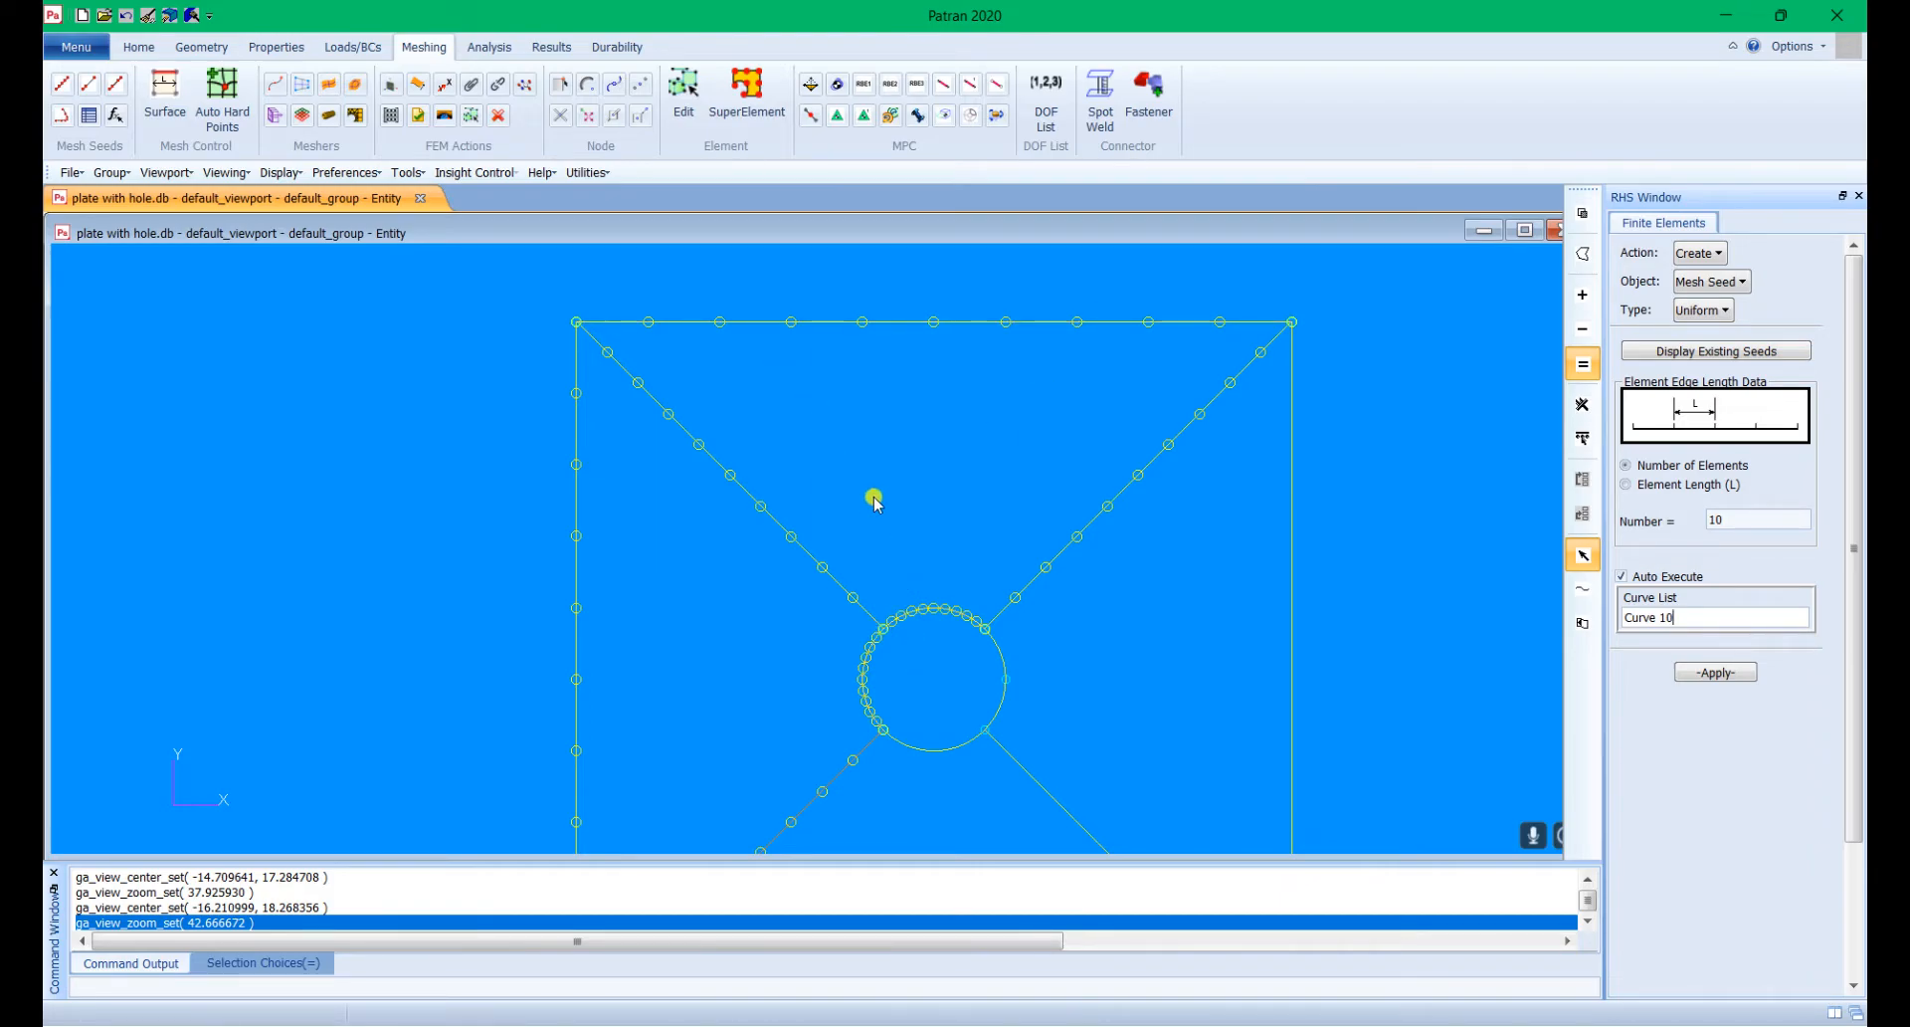
Step: Set up mesh creation between 2 curves, keeping the Quad element shape with IsoMesh and Quad4 topology
left_click(1705, 310)
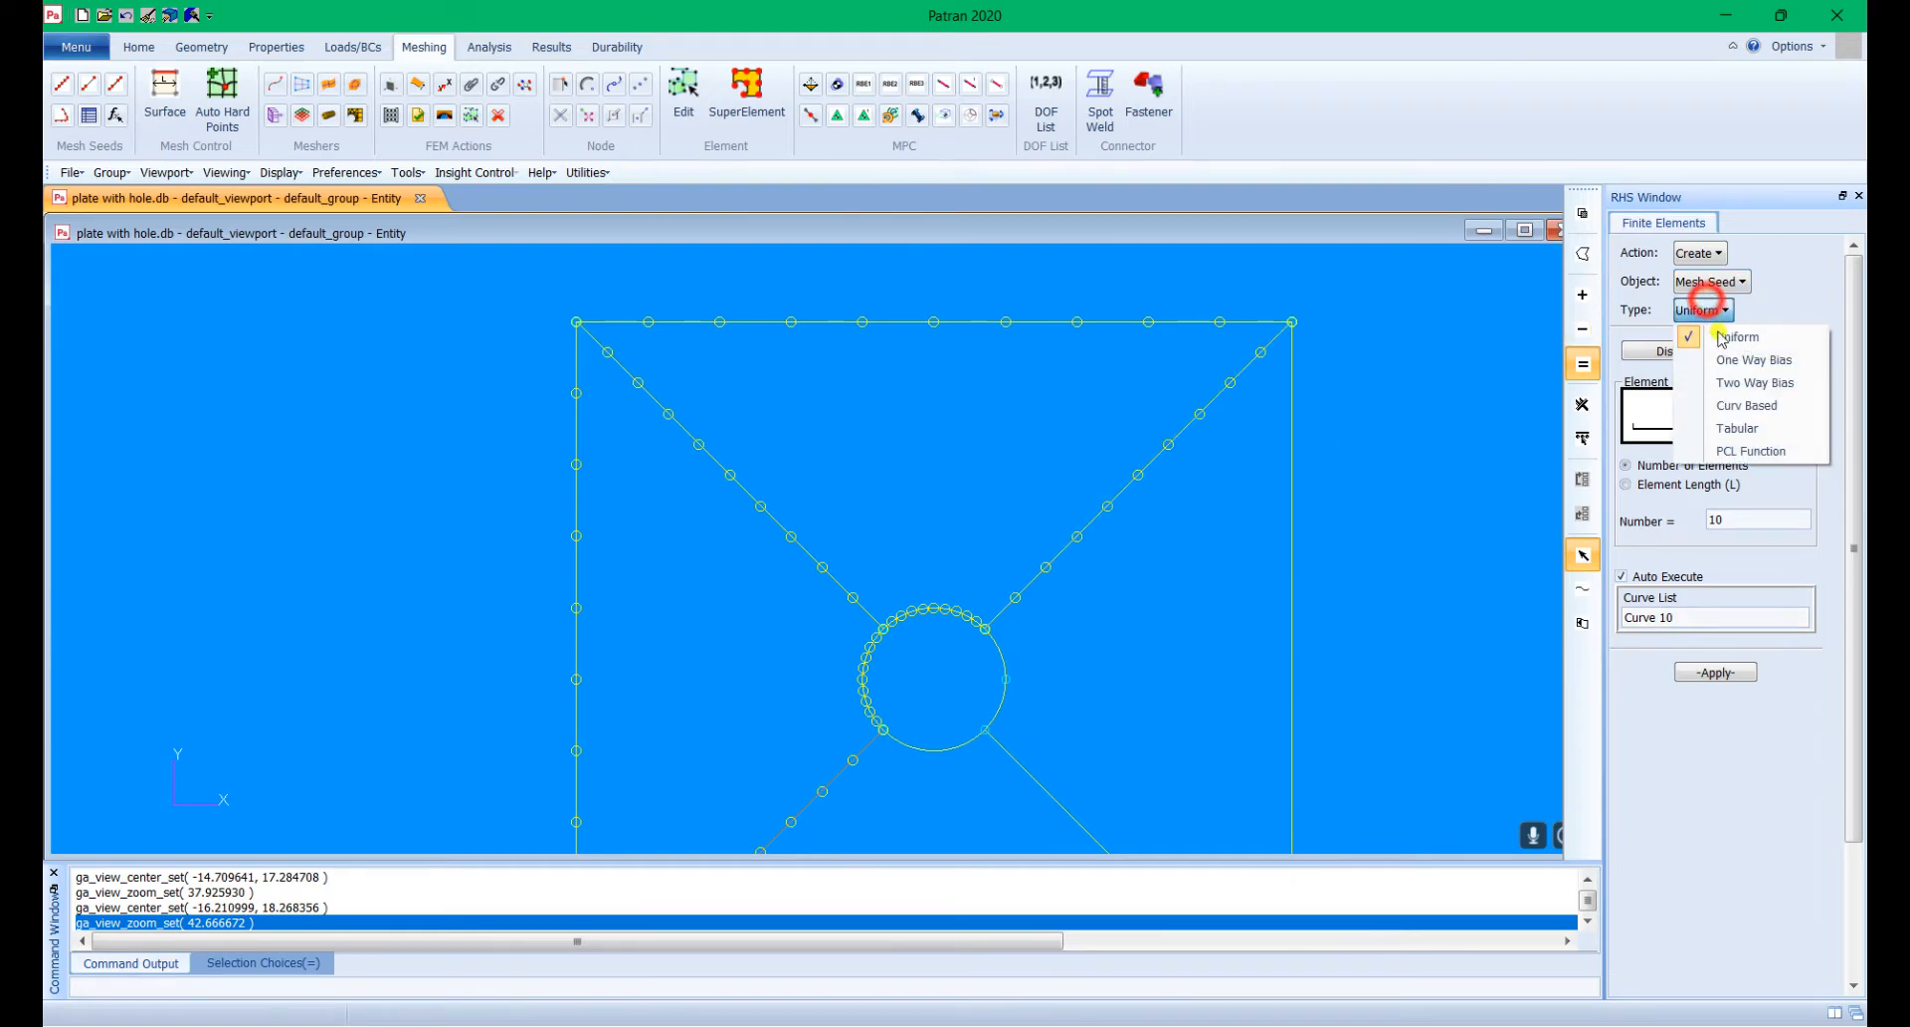
left_click(1710, 280)
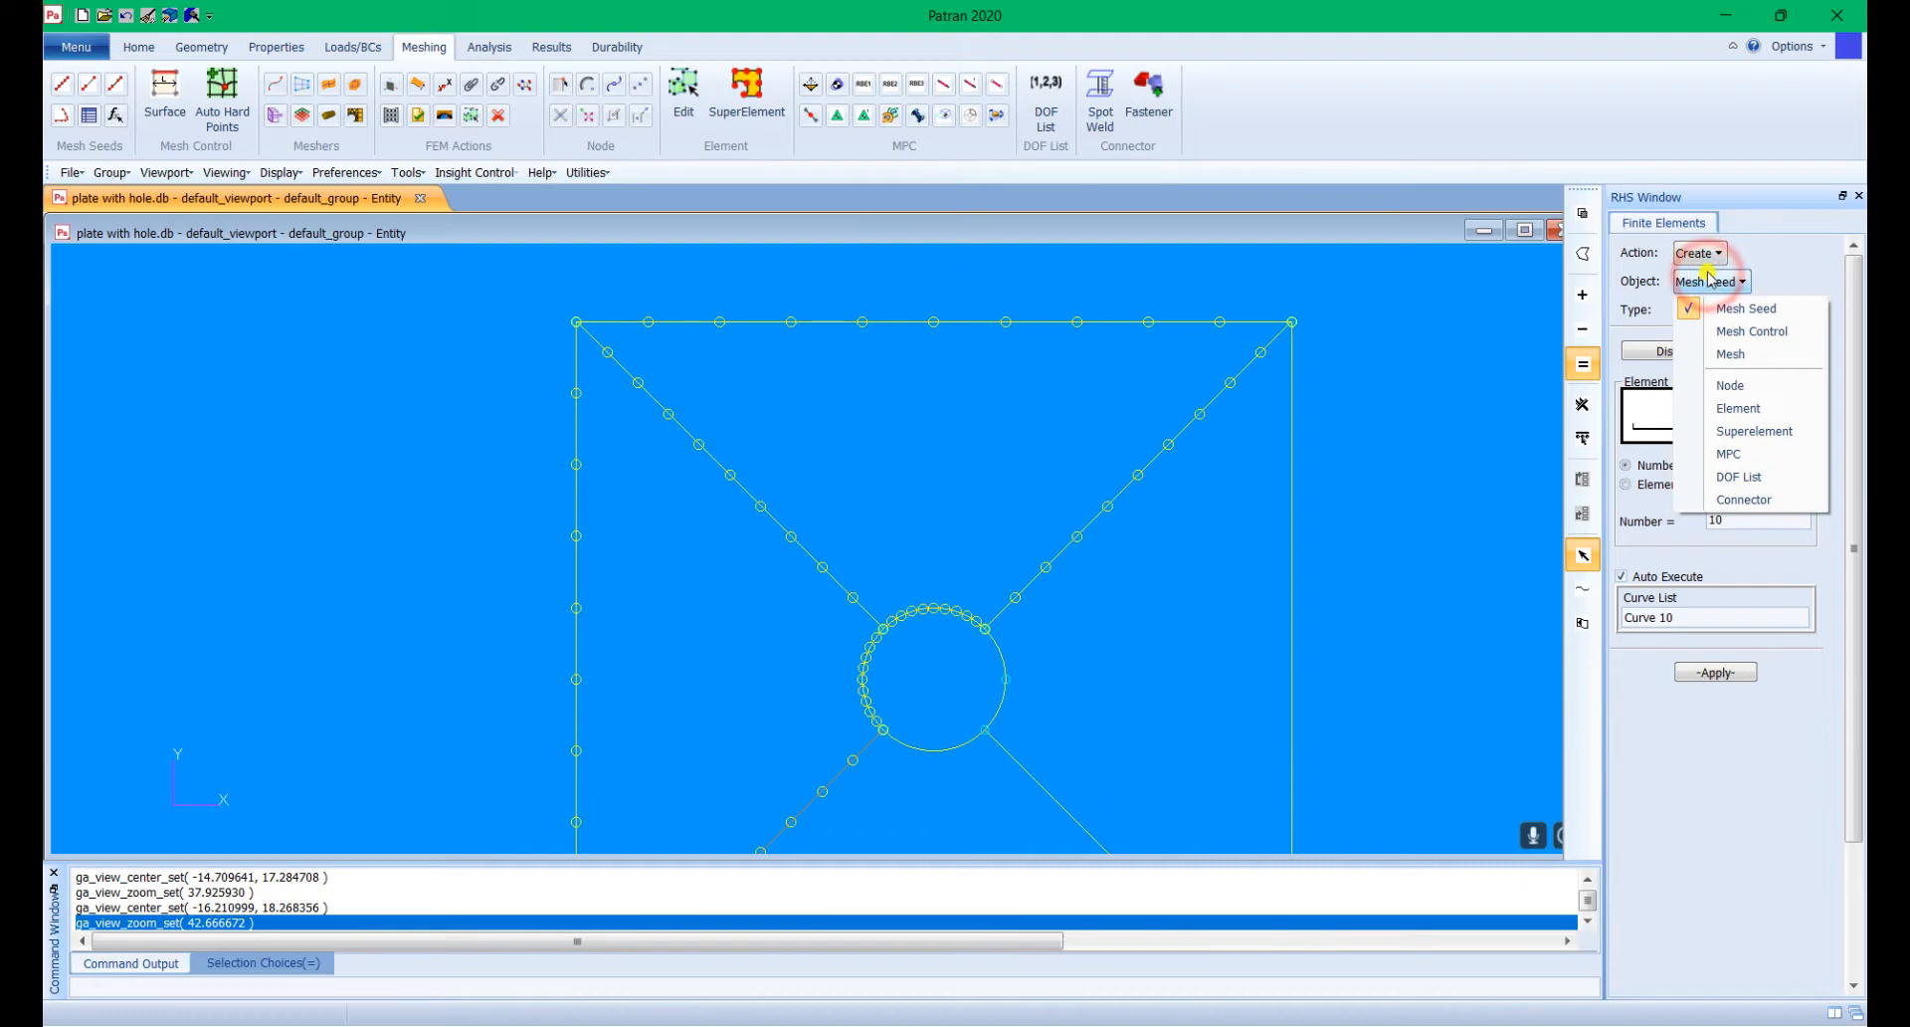
left_click(1749, 355)
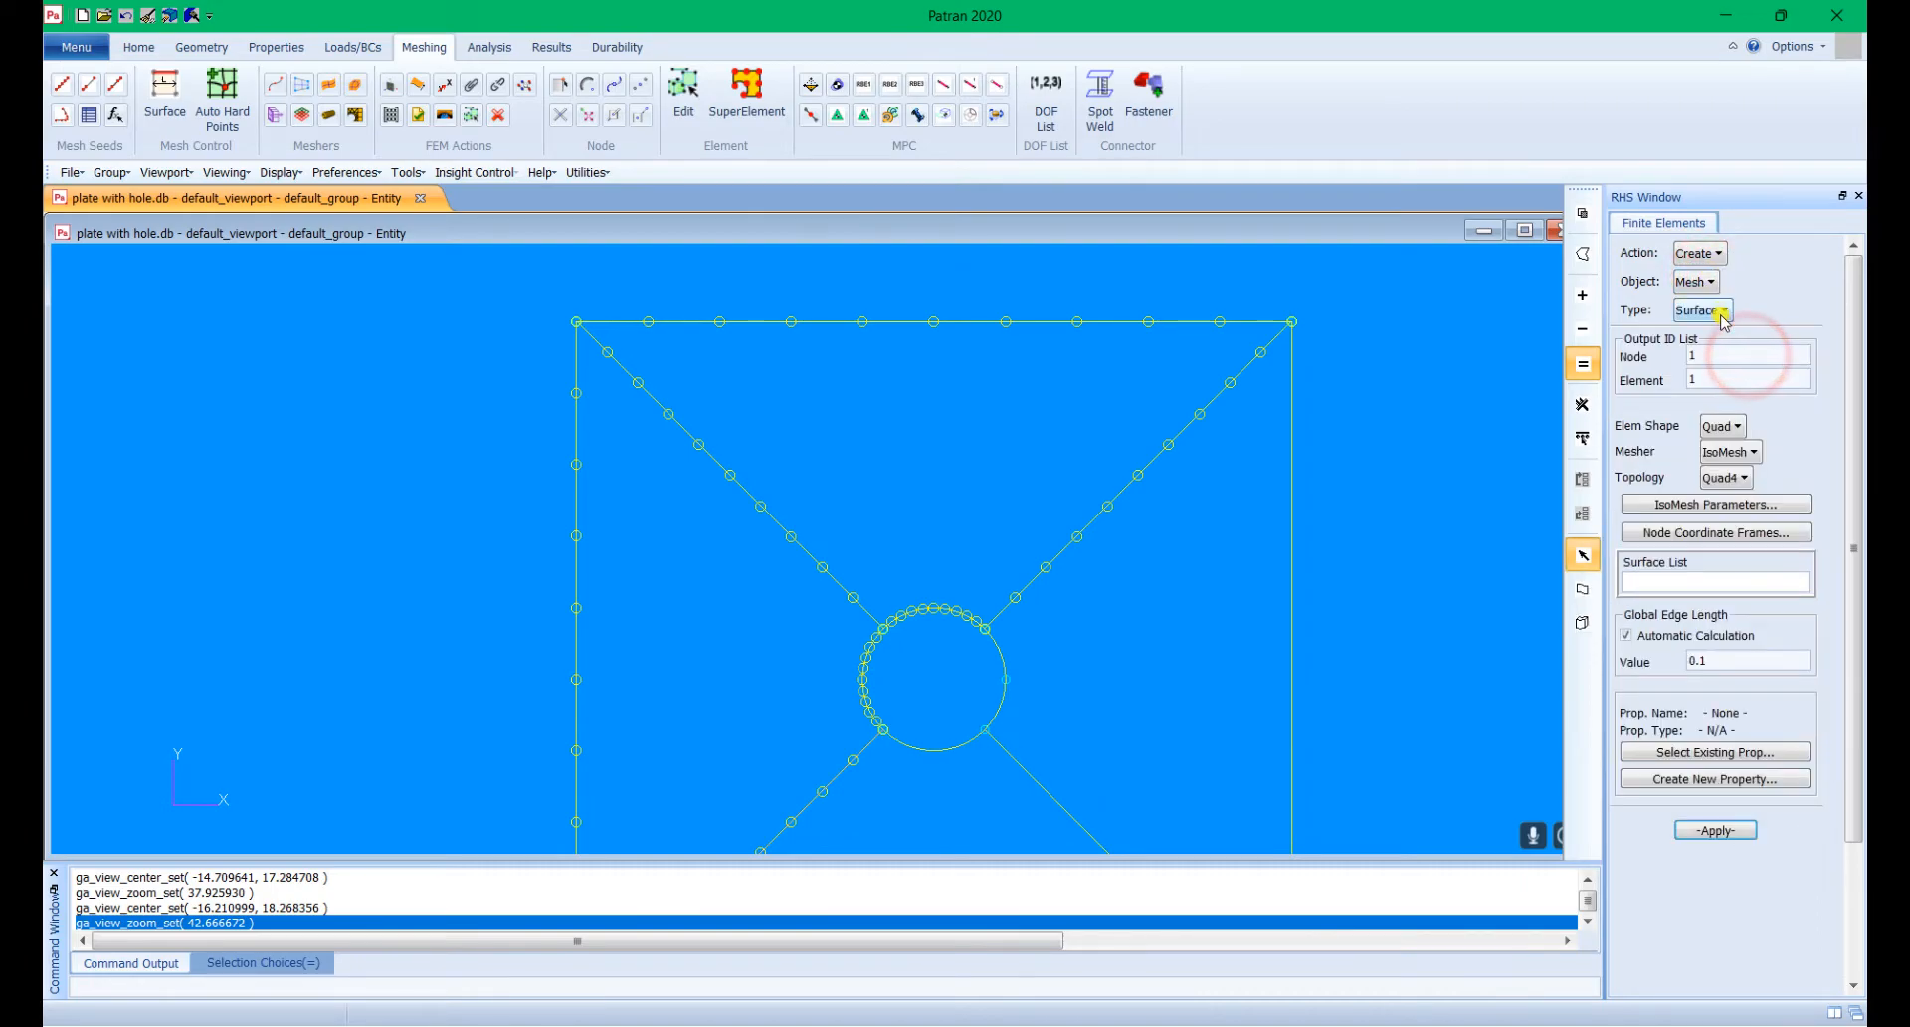
left_click(1722, 313)
left_click(1741, 360)
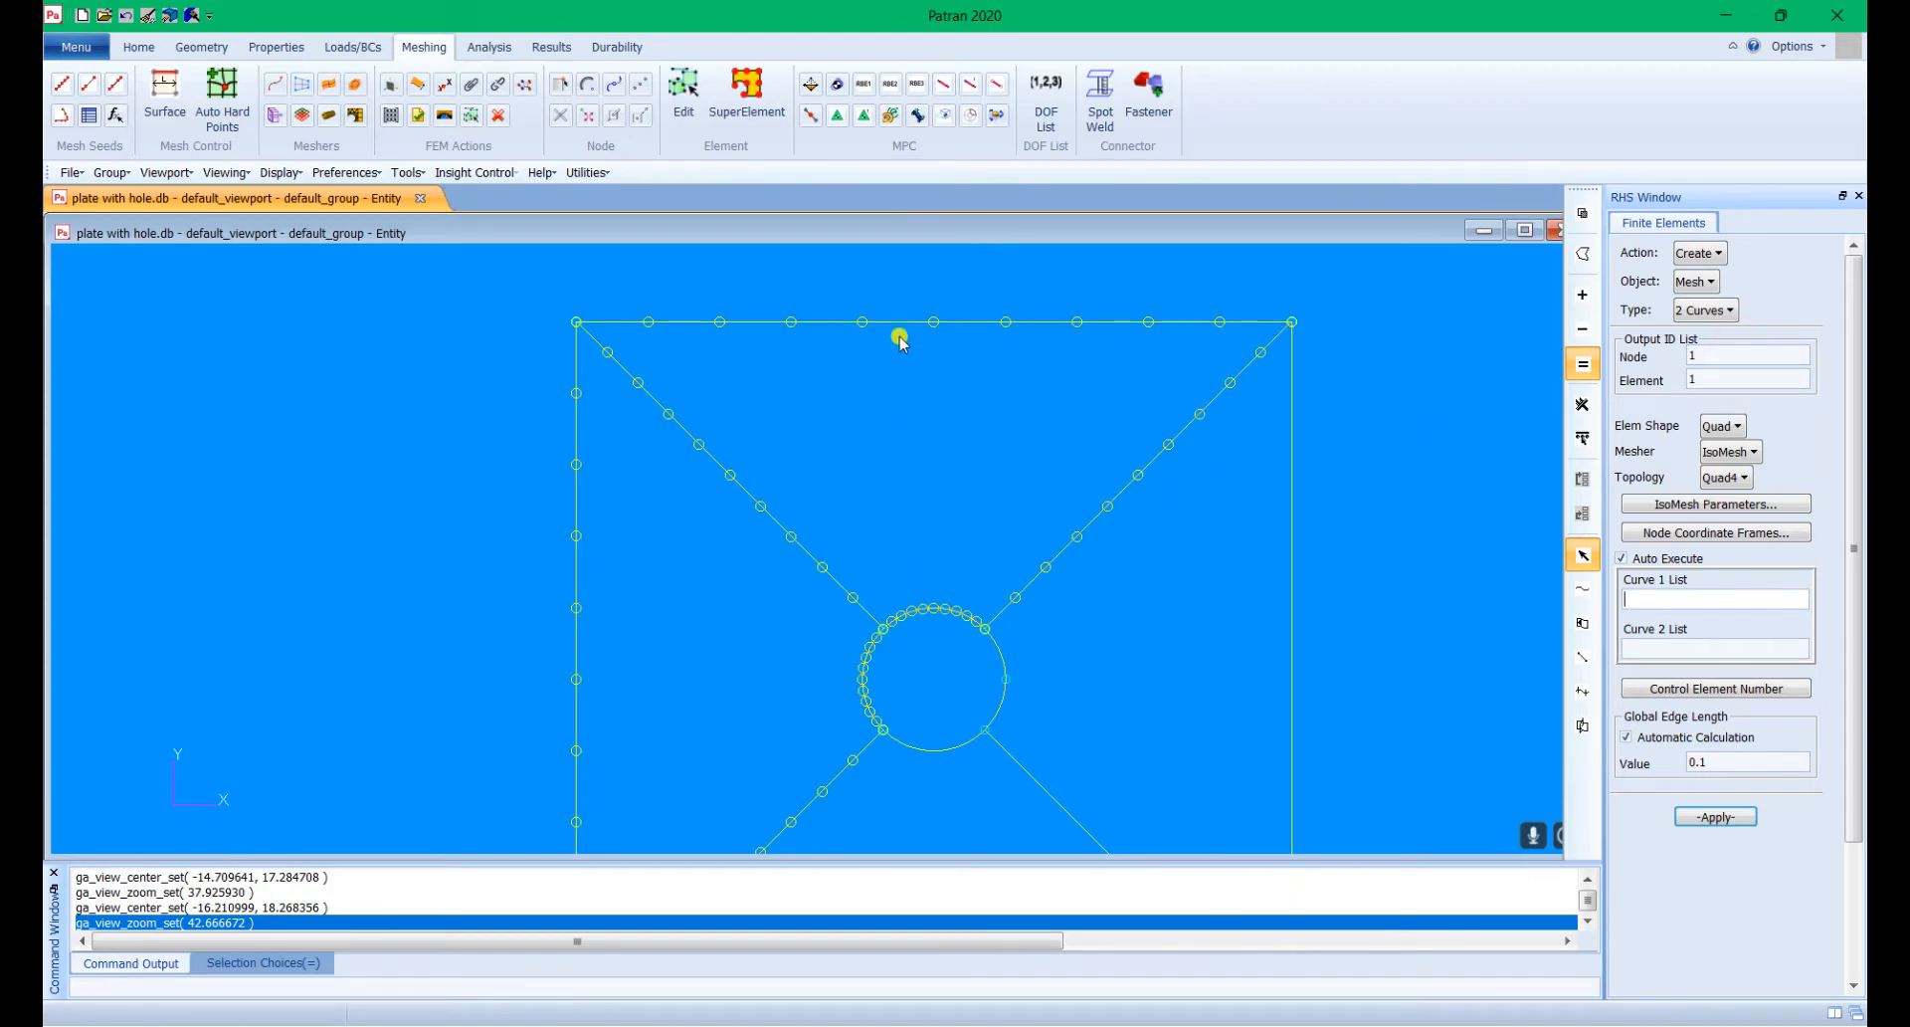
left_click(1726, 427)
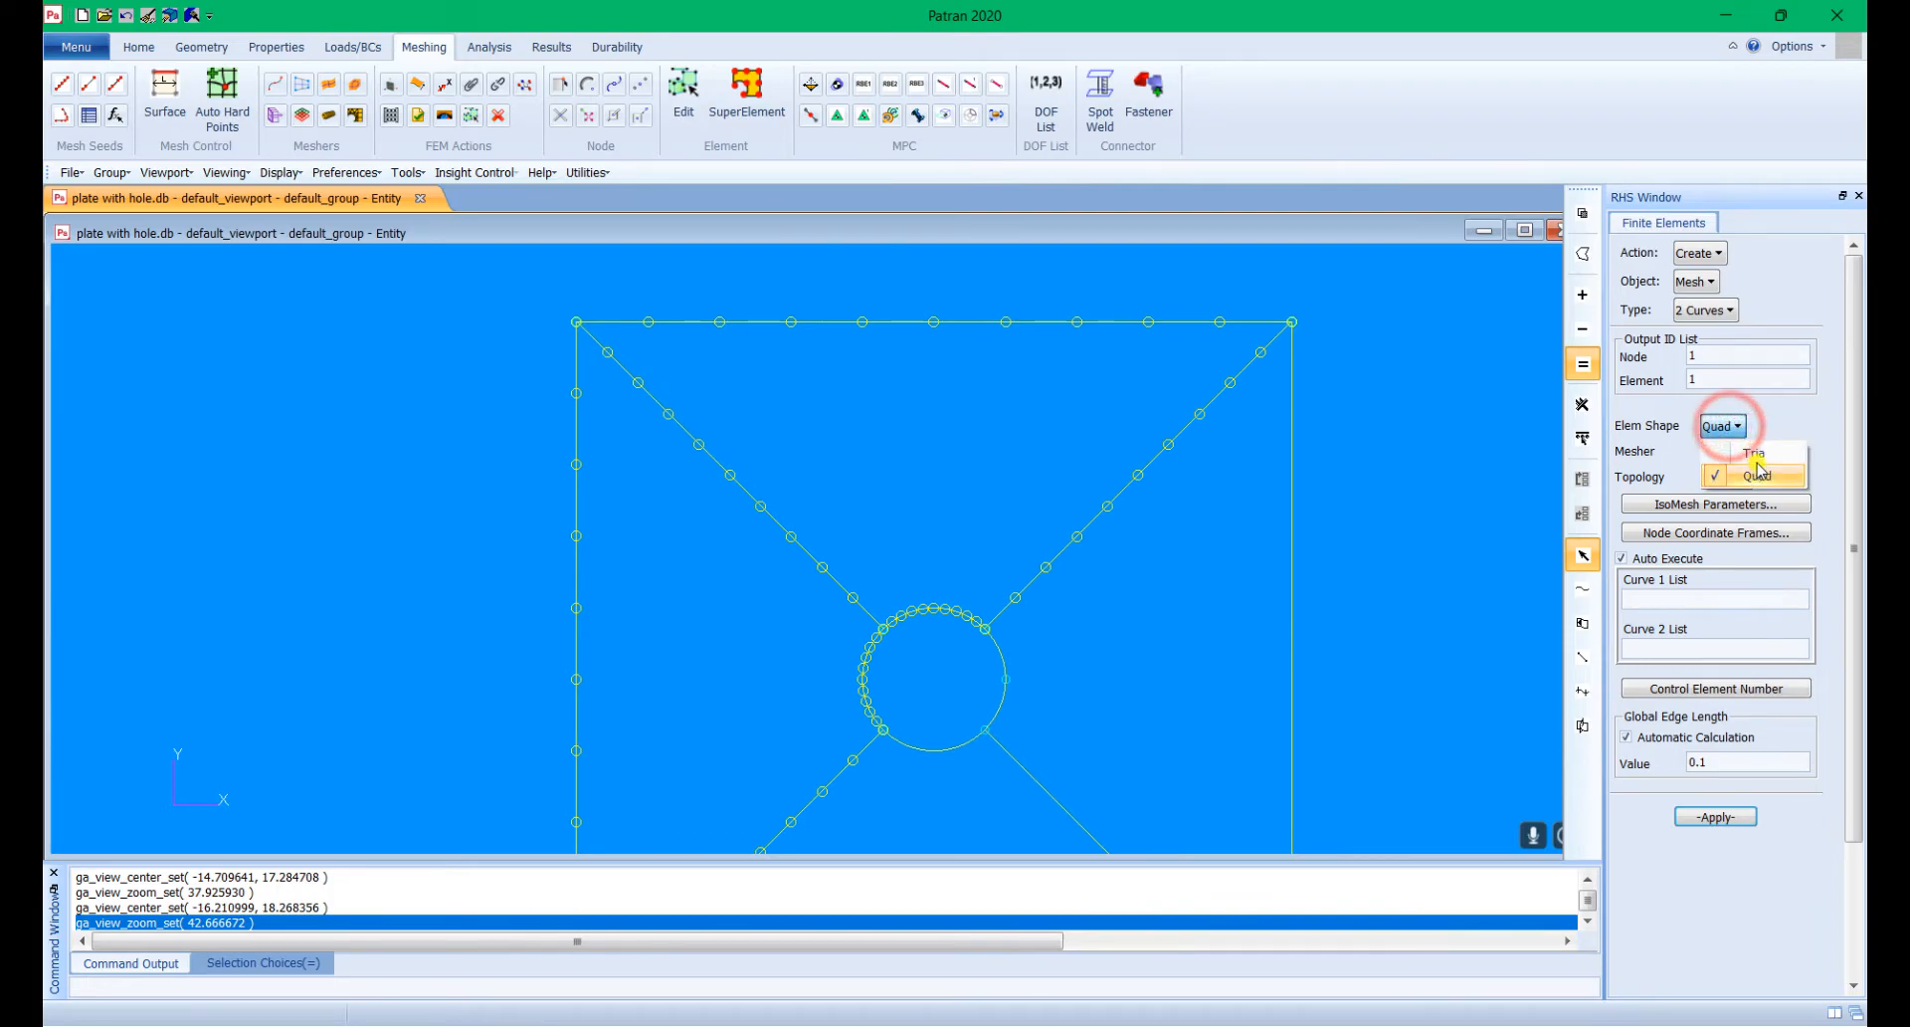
left_click(1822, 426)
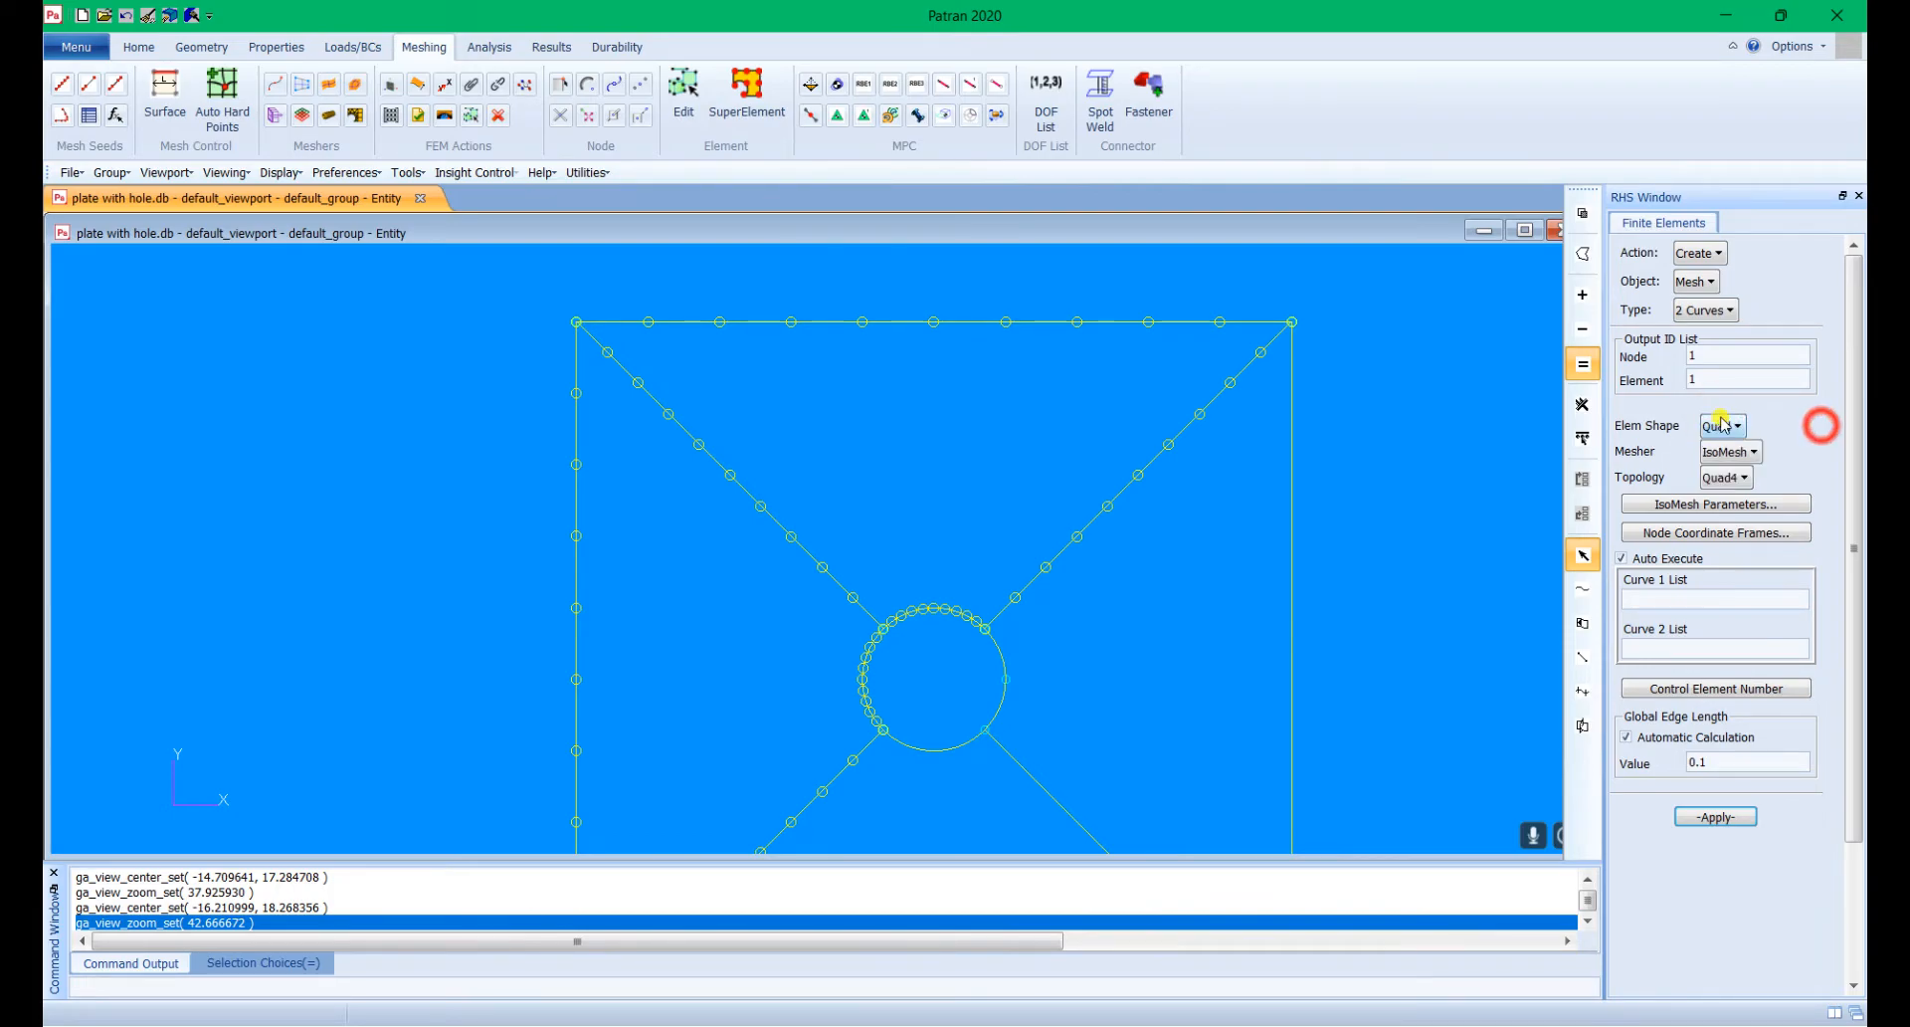
Step: Mesh the upper region between the hole's upper arc and the plate's top edge
left_click(1687, 598)
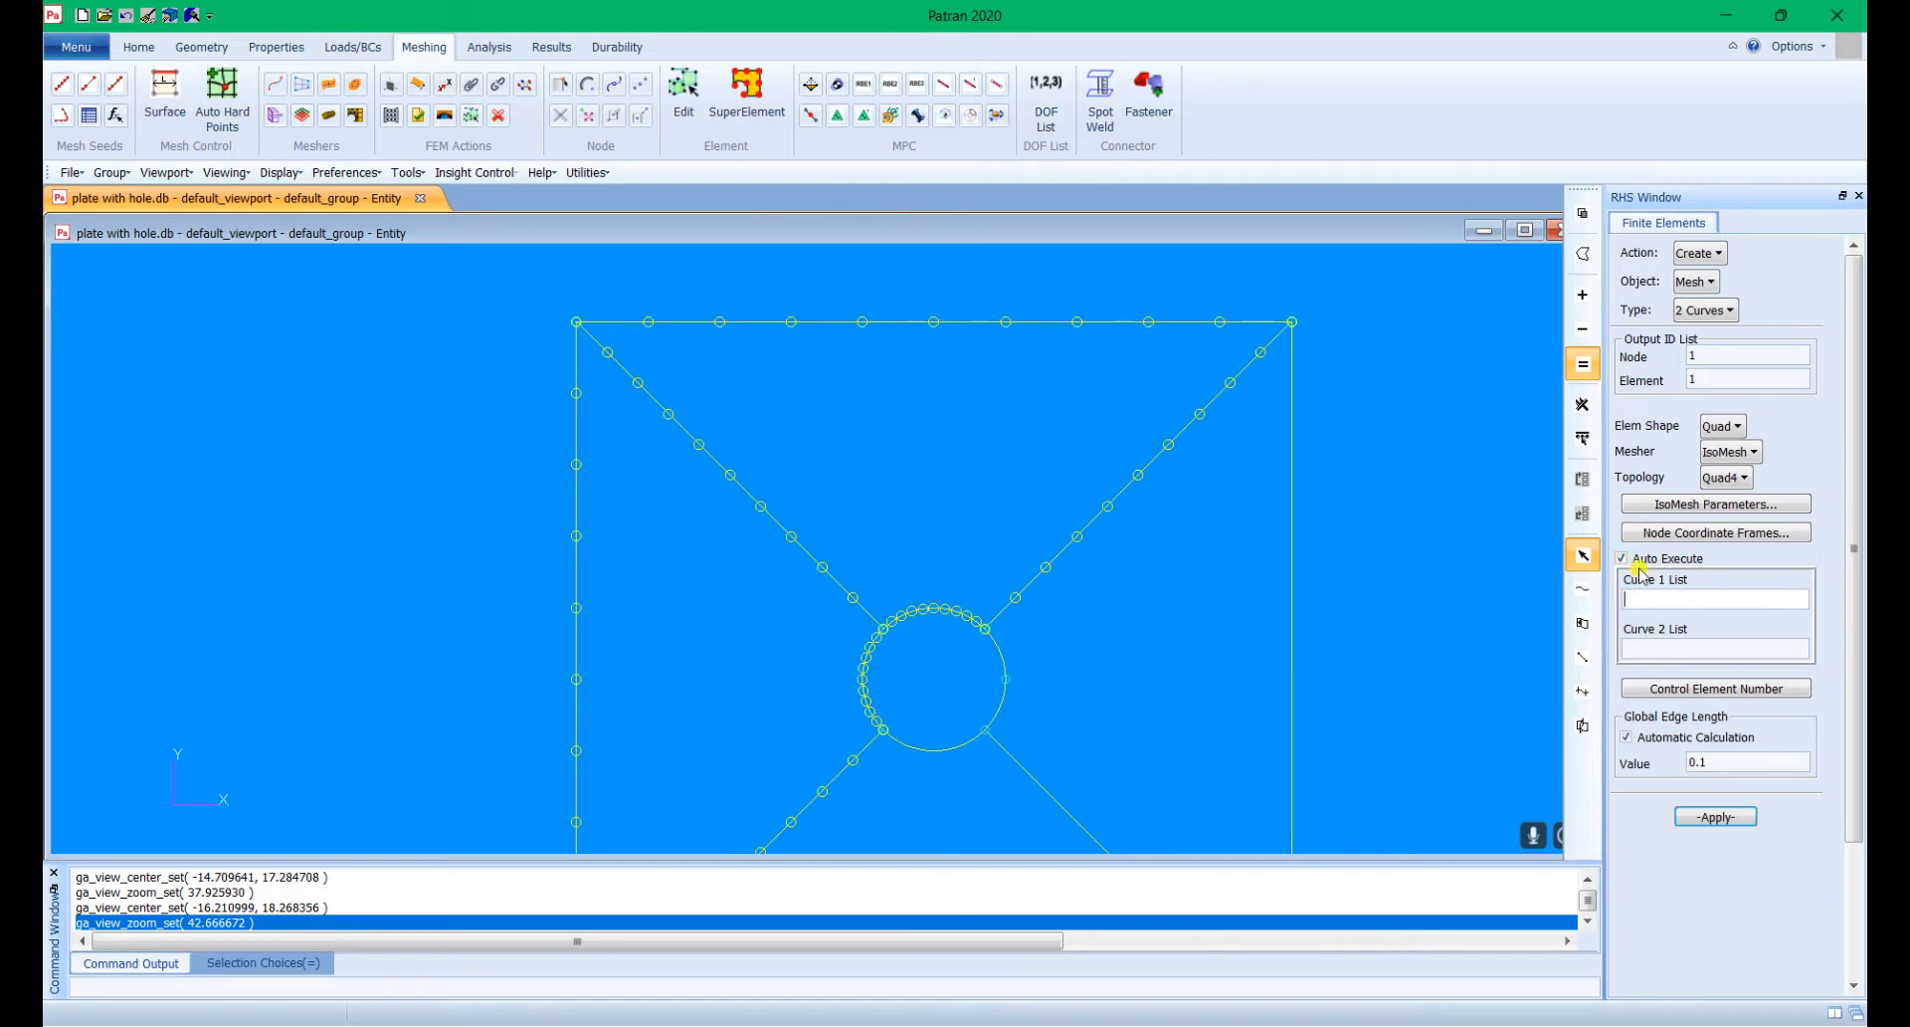
left_click(936, 609)
left_click(932, 340)
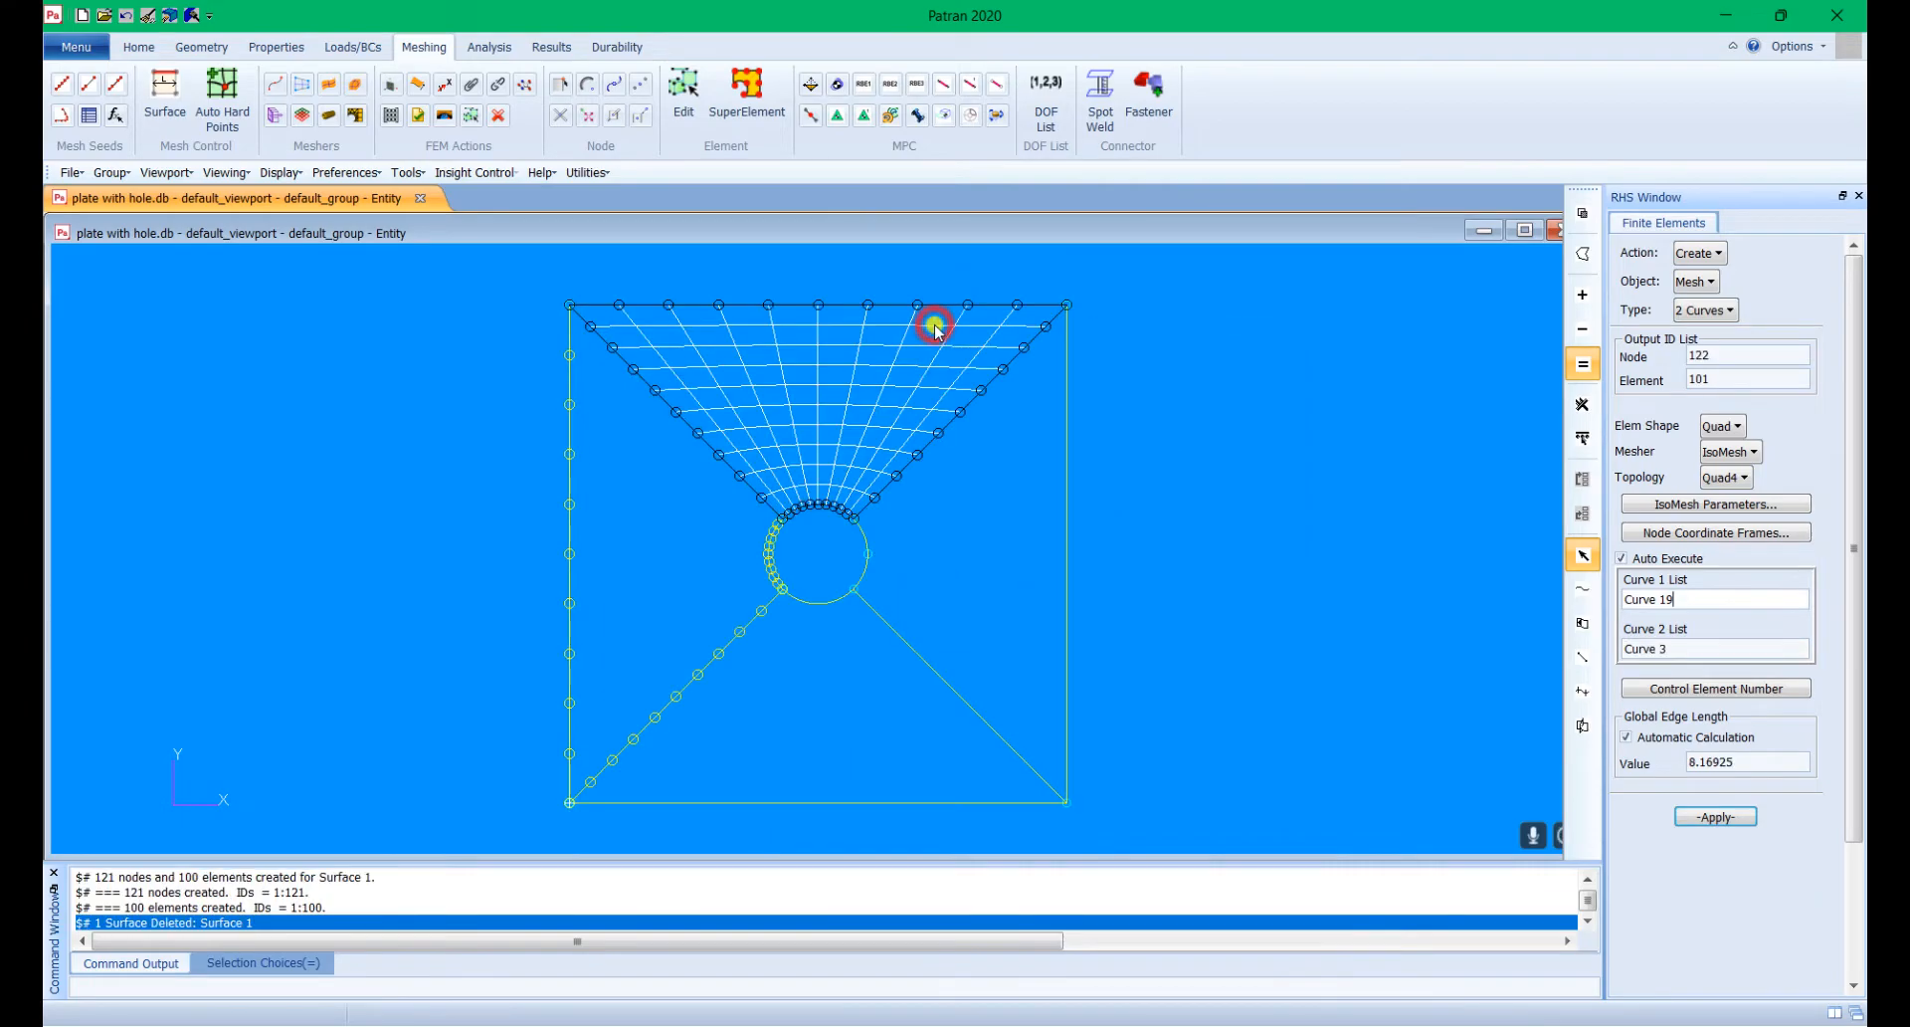
scroll(789, 328, "up", 2)
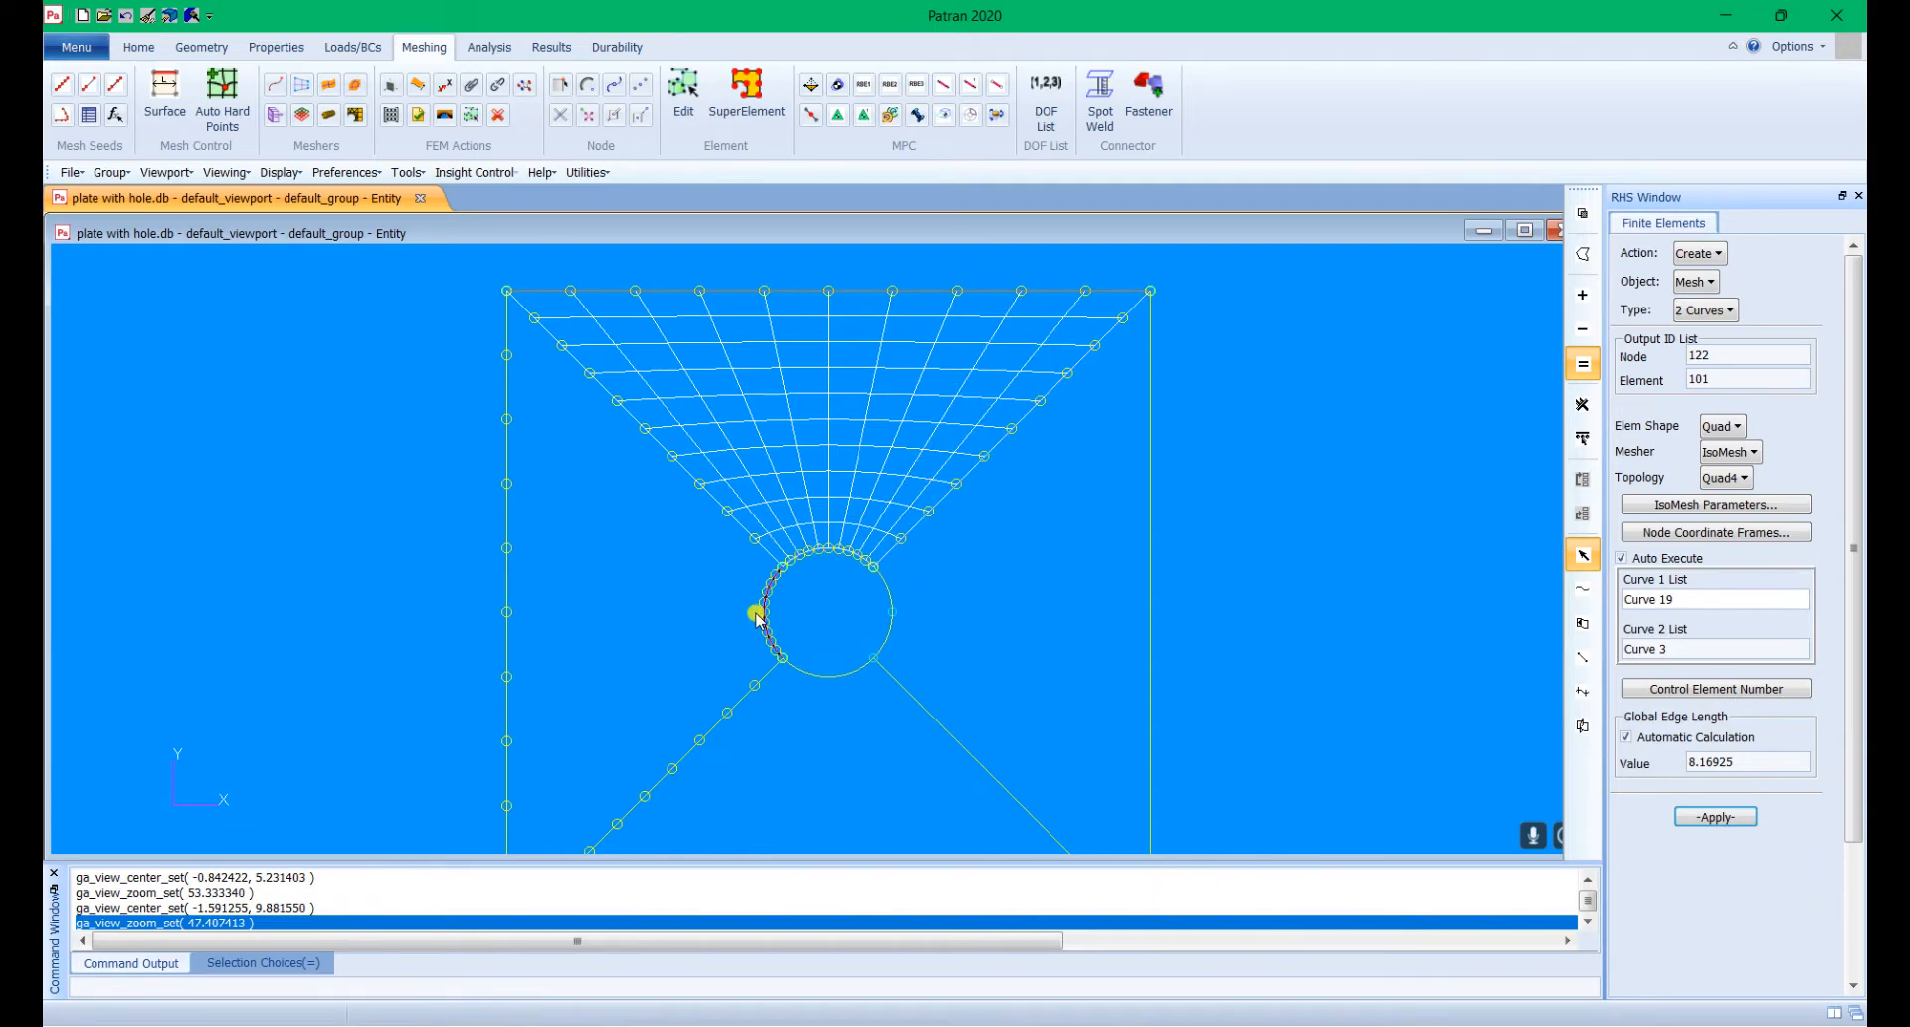
left_click(504, 579)
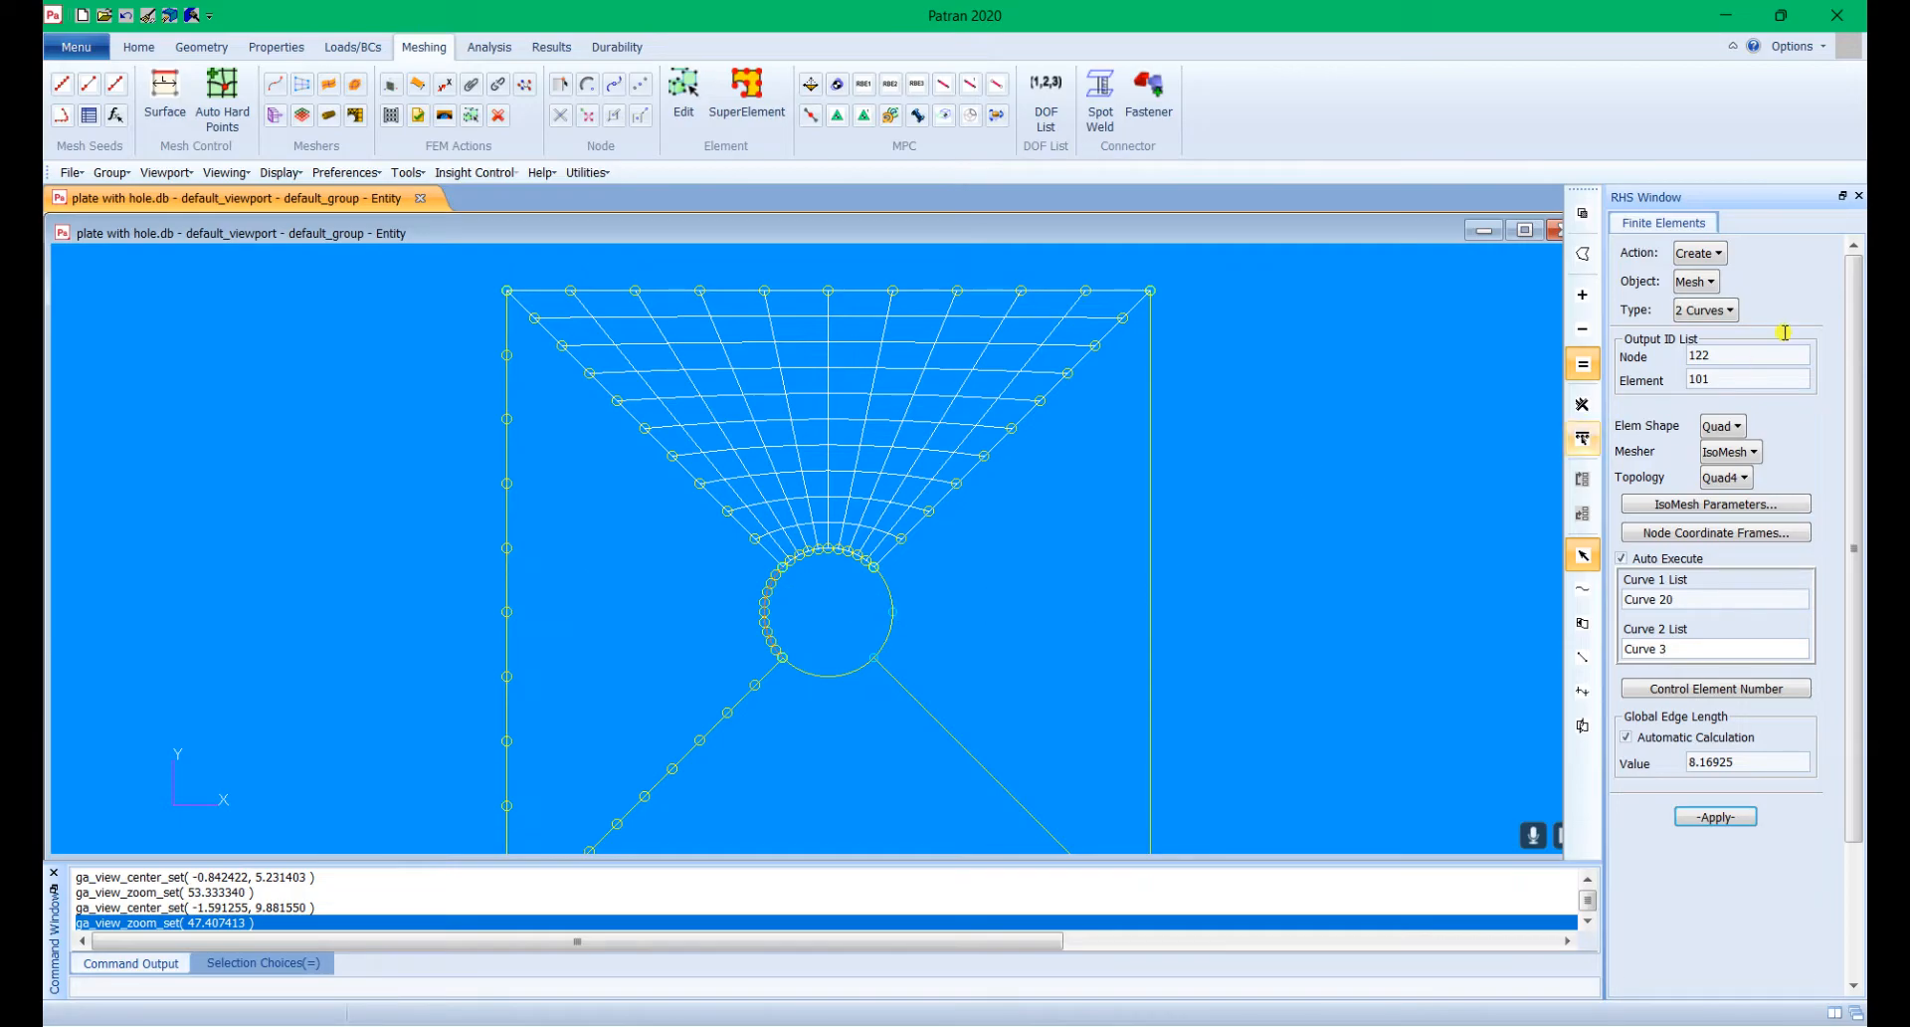
left_click(1711, 253)
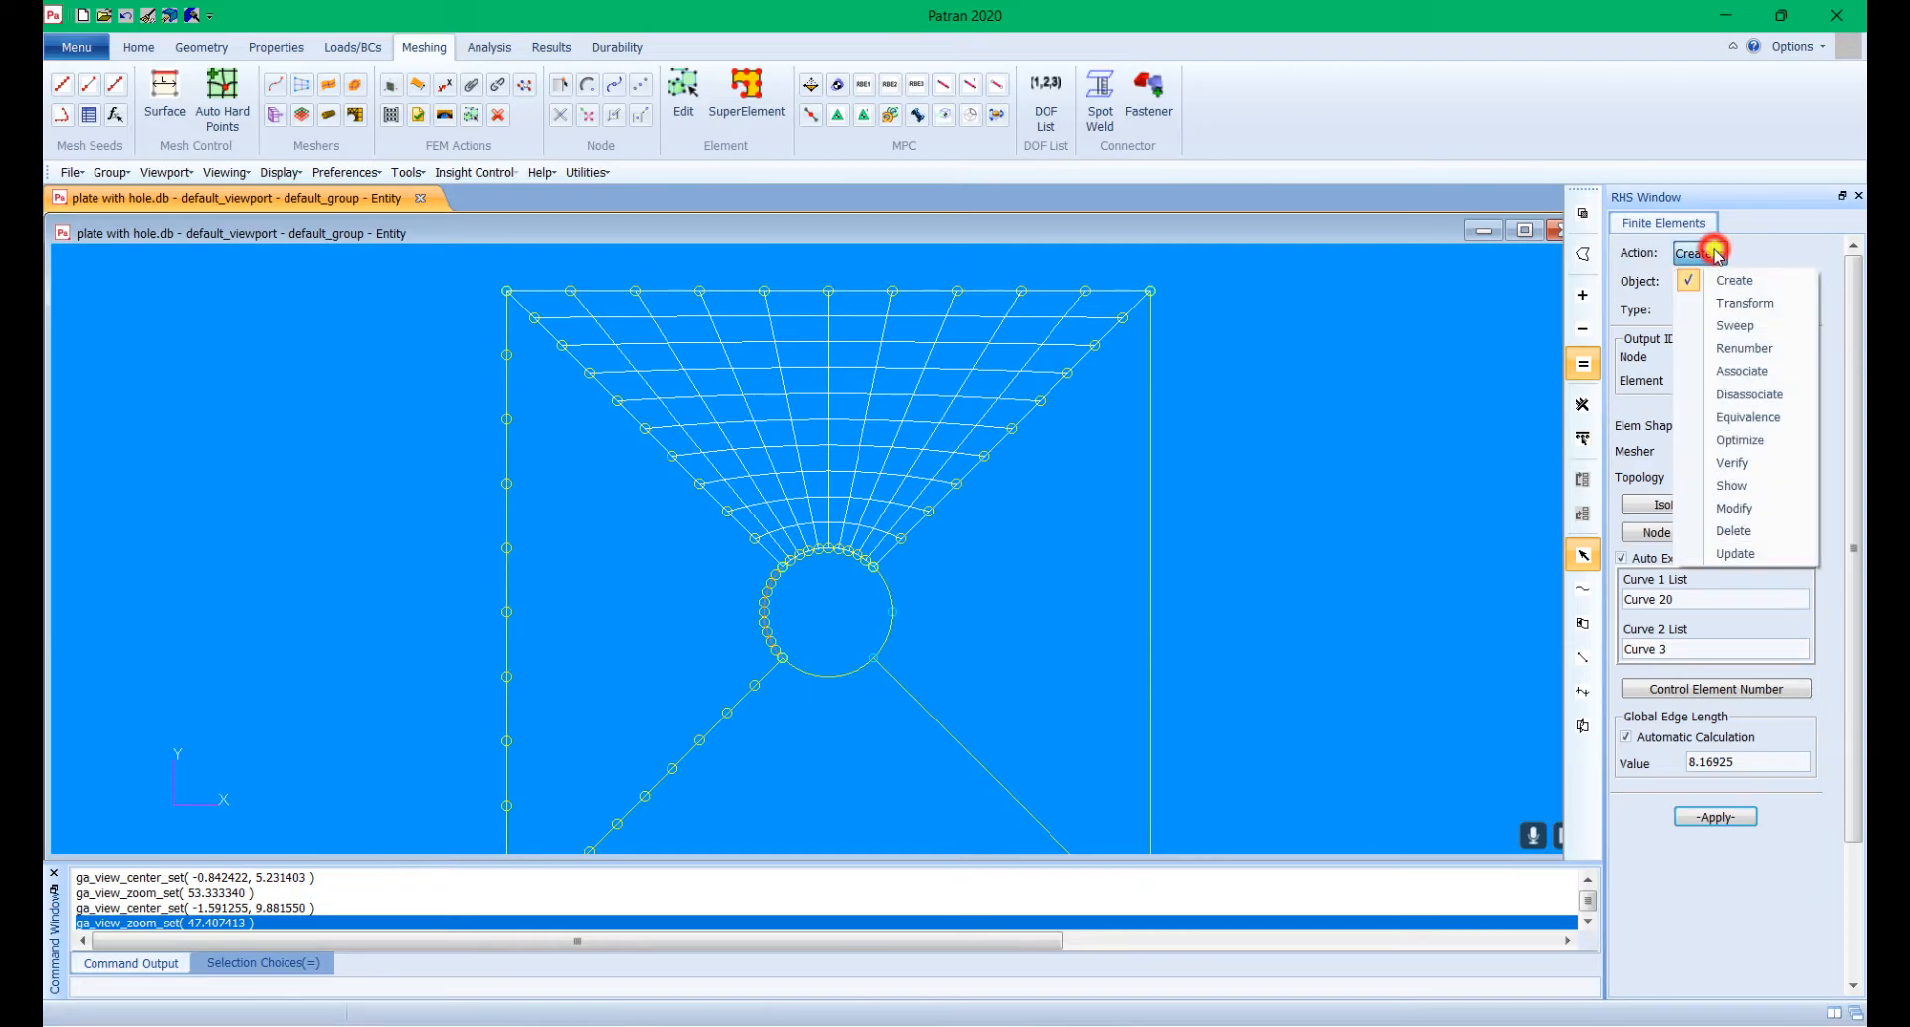
left_click(1749, 326)
left_click(1691, 310)
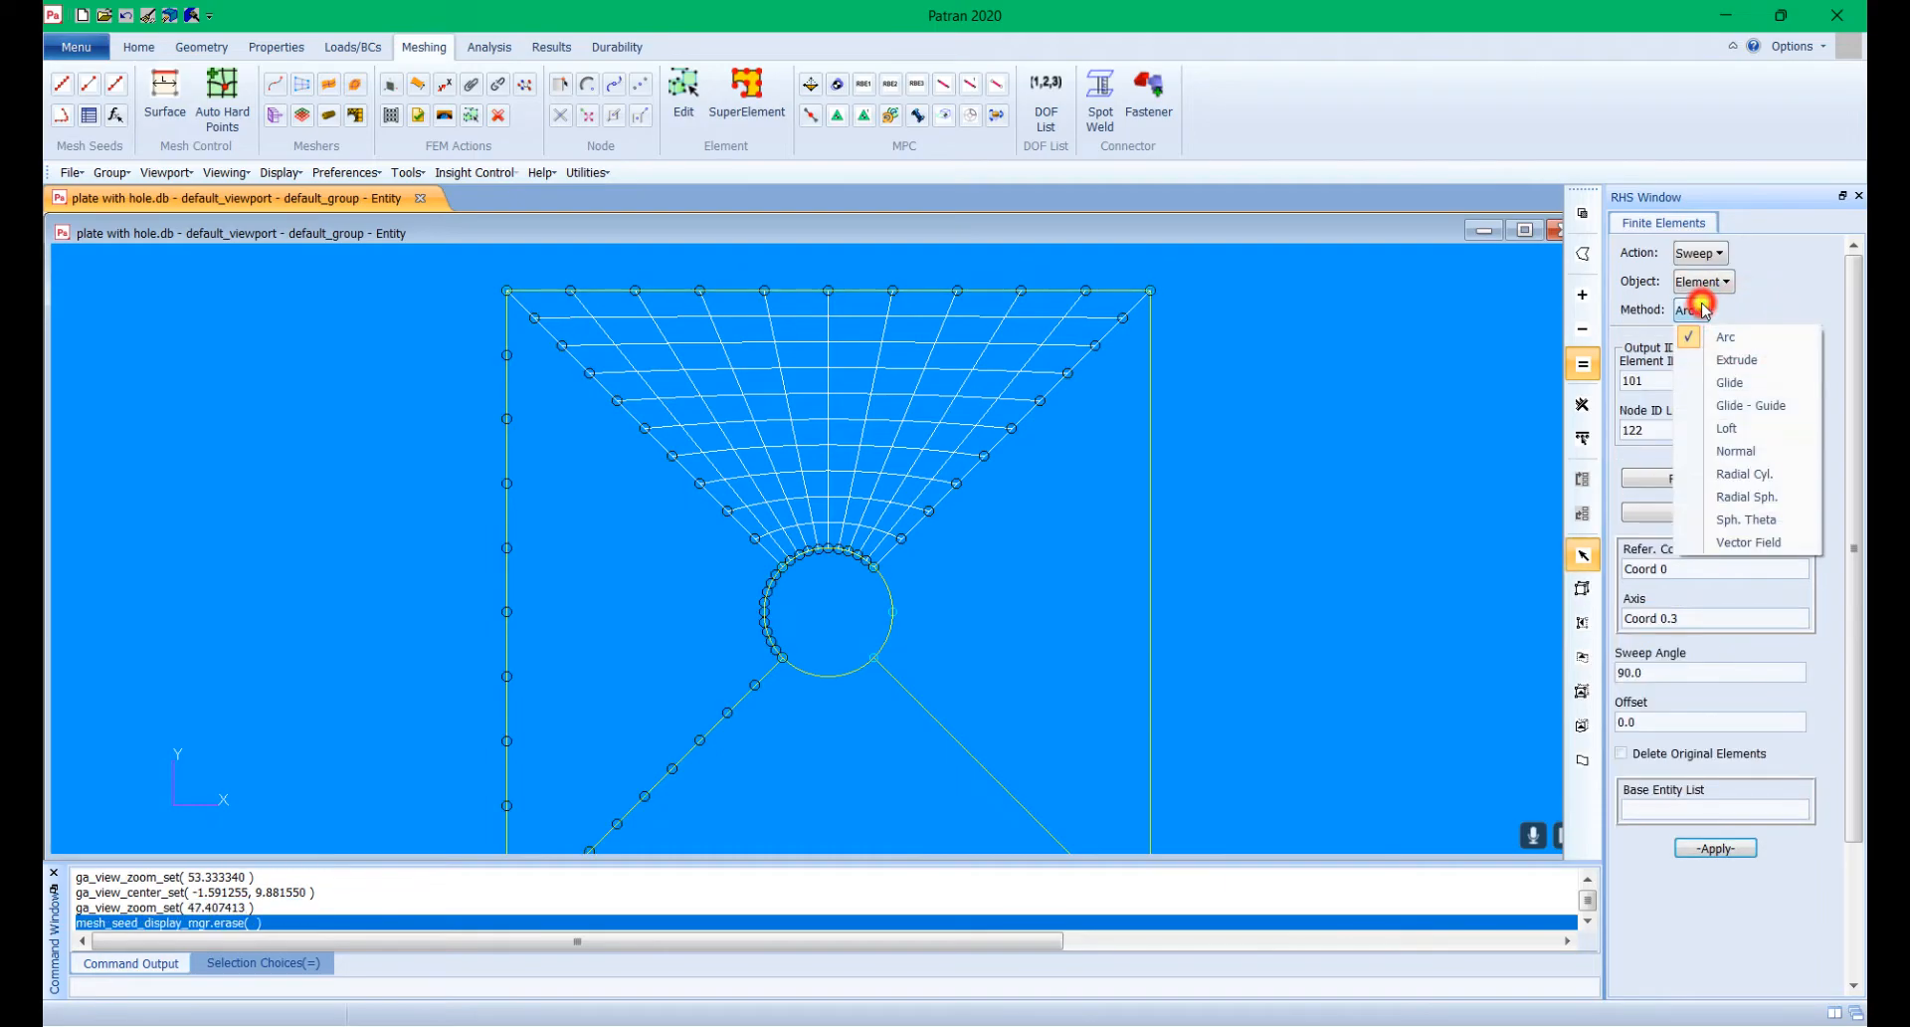
left_click(1718, 284)
Step: Set up an element Mirror transform and select all elements of the upper mesh region, Elm 1:100
left_click(1703, 252)
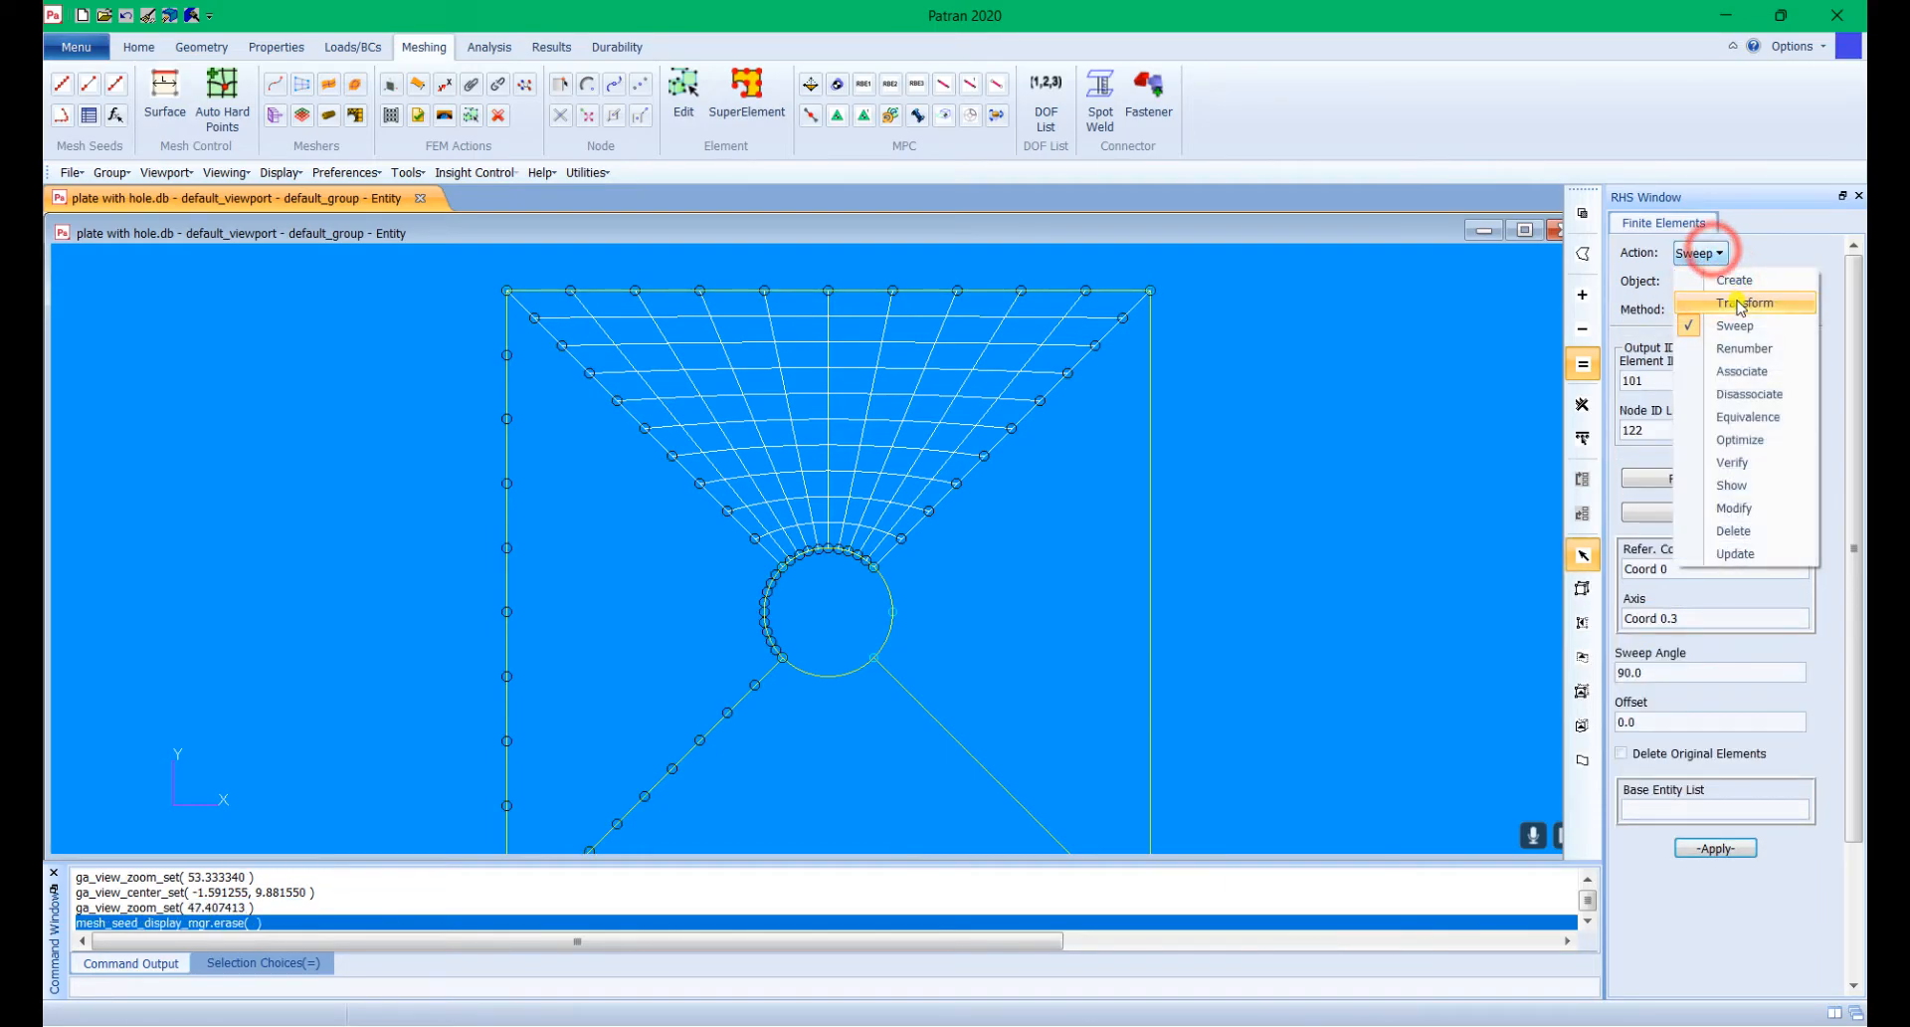
left_click(1703, 297)
left_click(1713, 281)
left_click(1738, 331)
left_click(1721, 311)
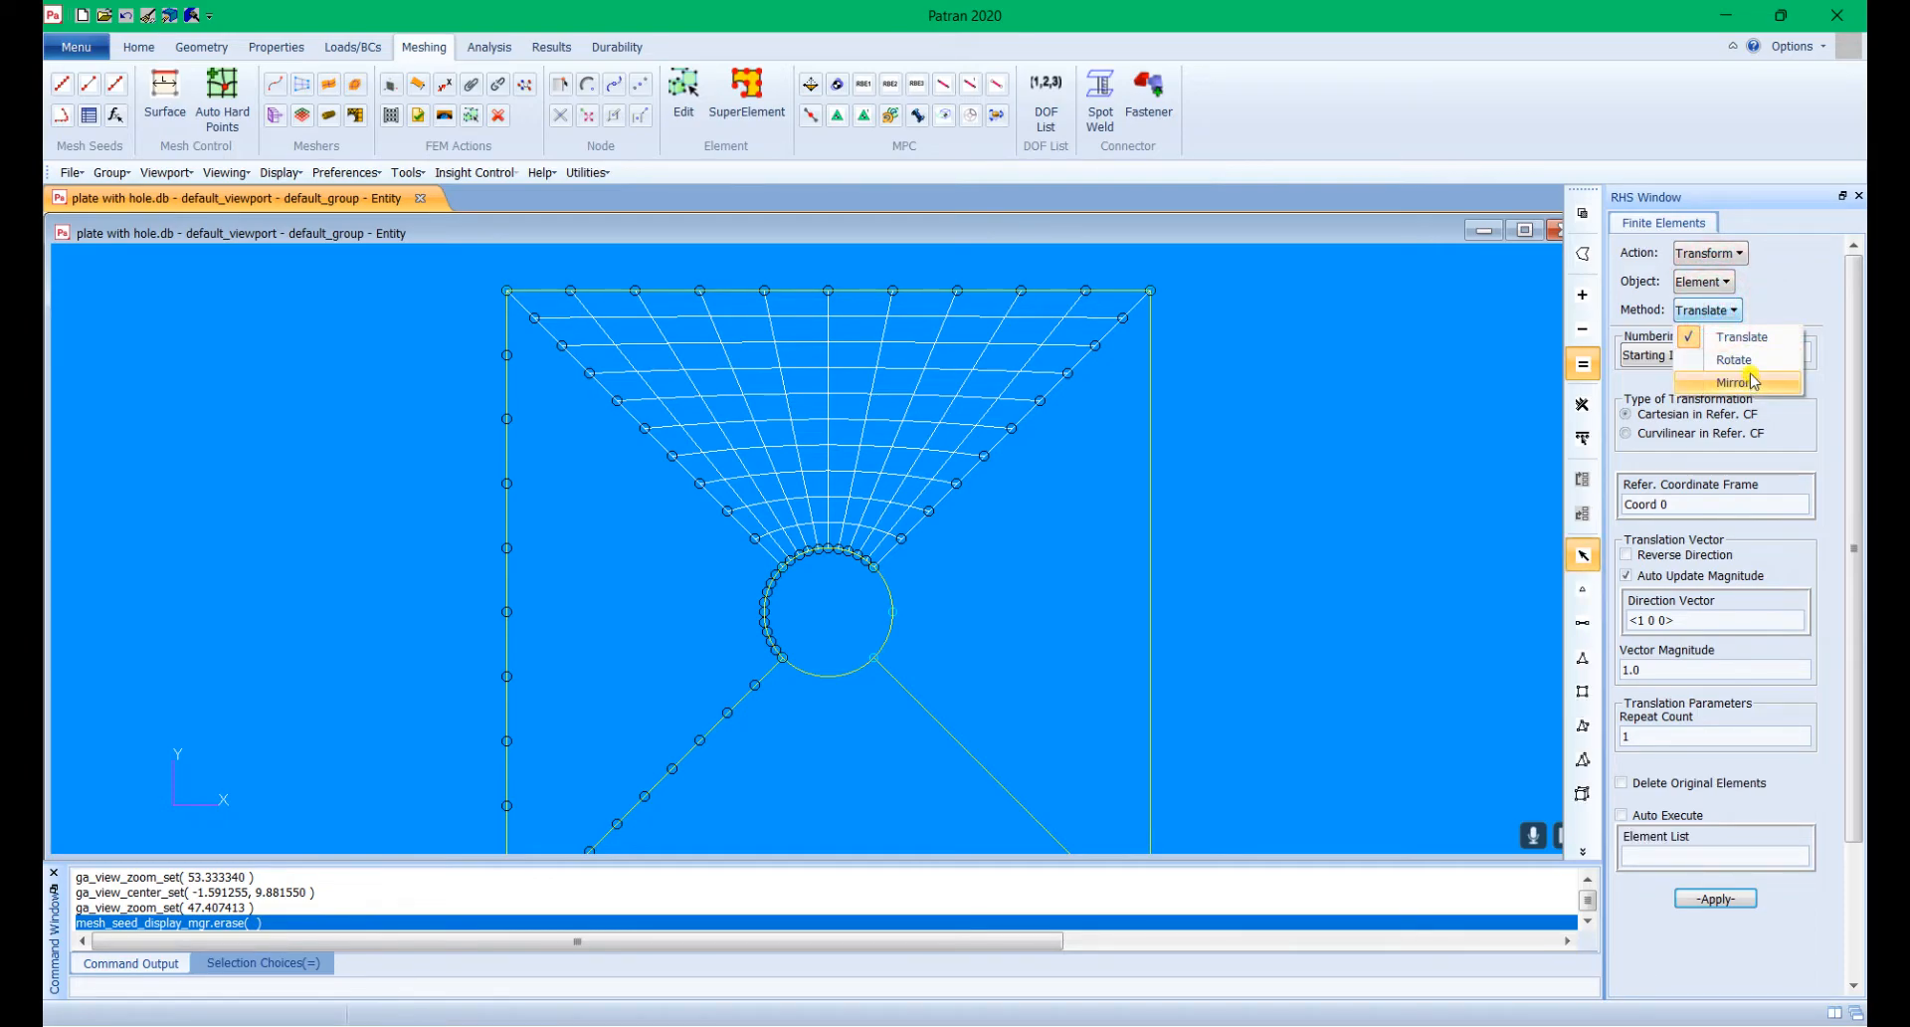
left_click(1749, 381)
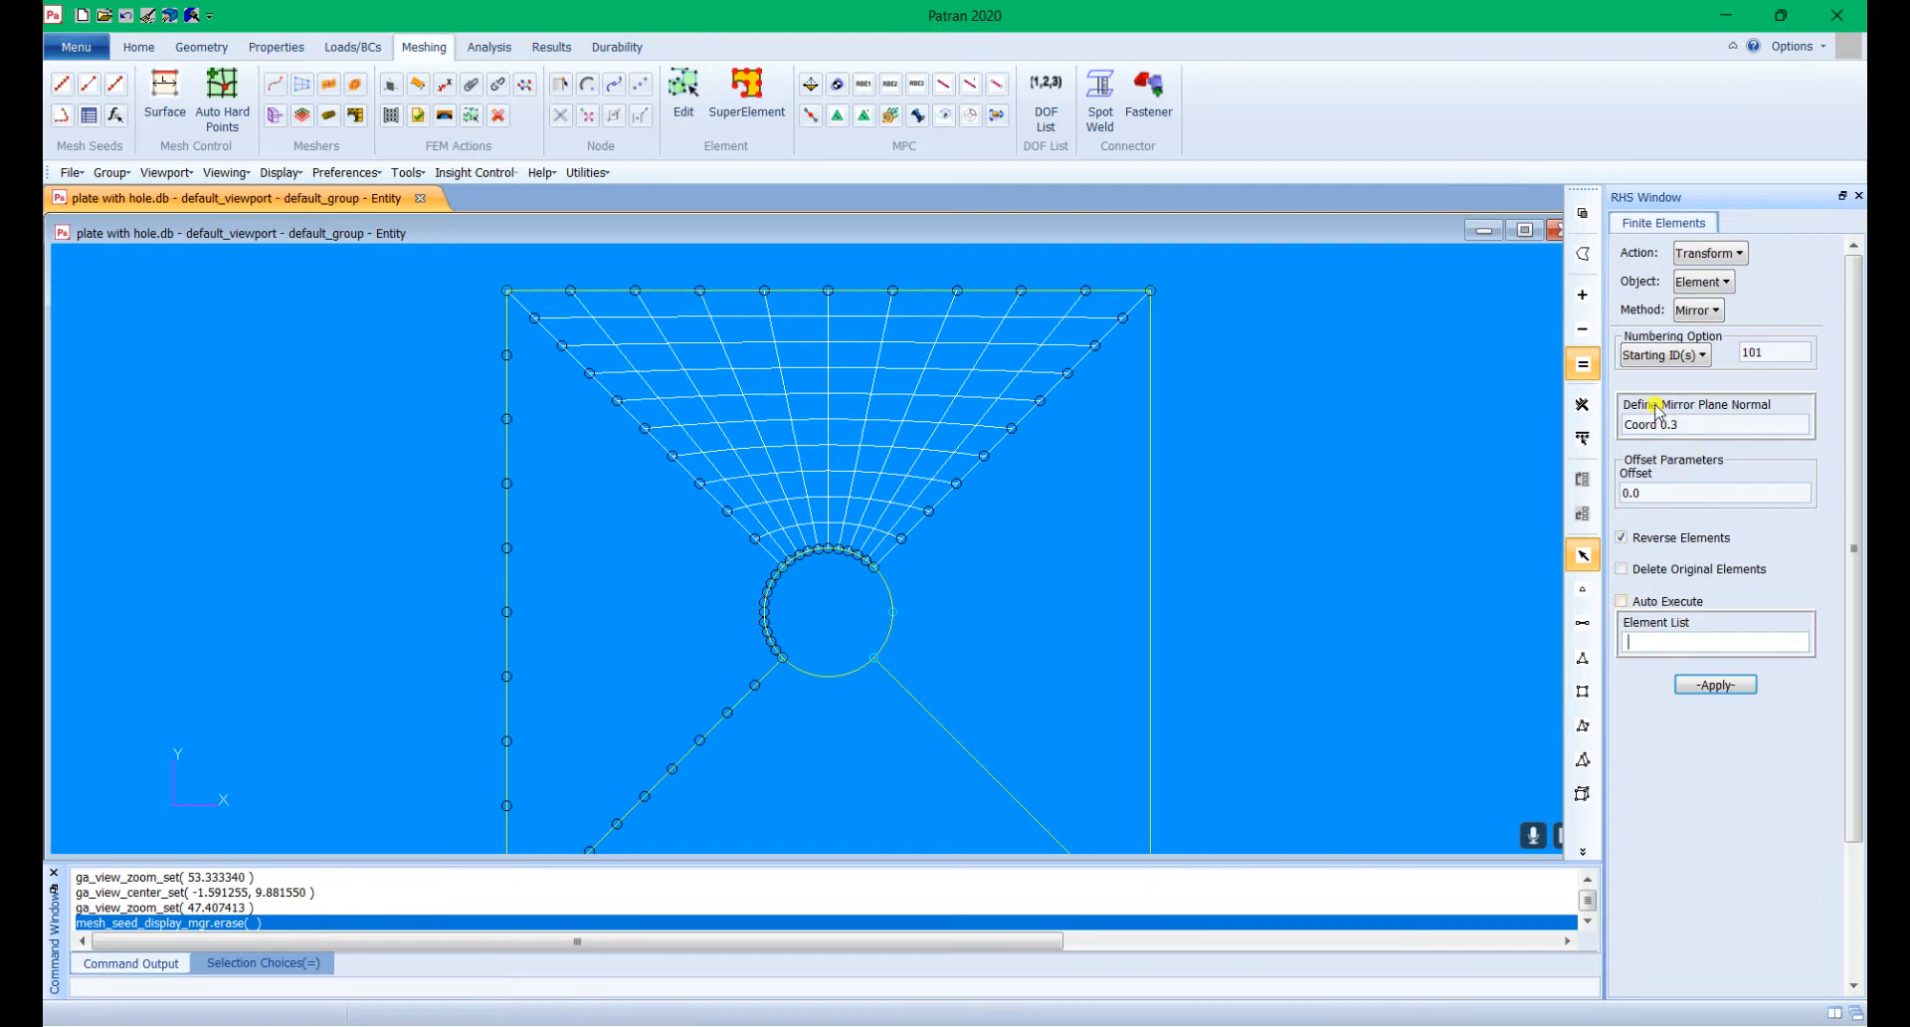
left_click(1680, 646)
left_click_drag(460, 269, 1240, 633)
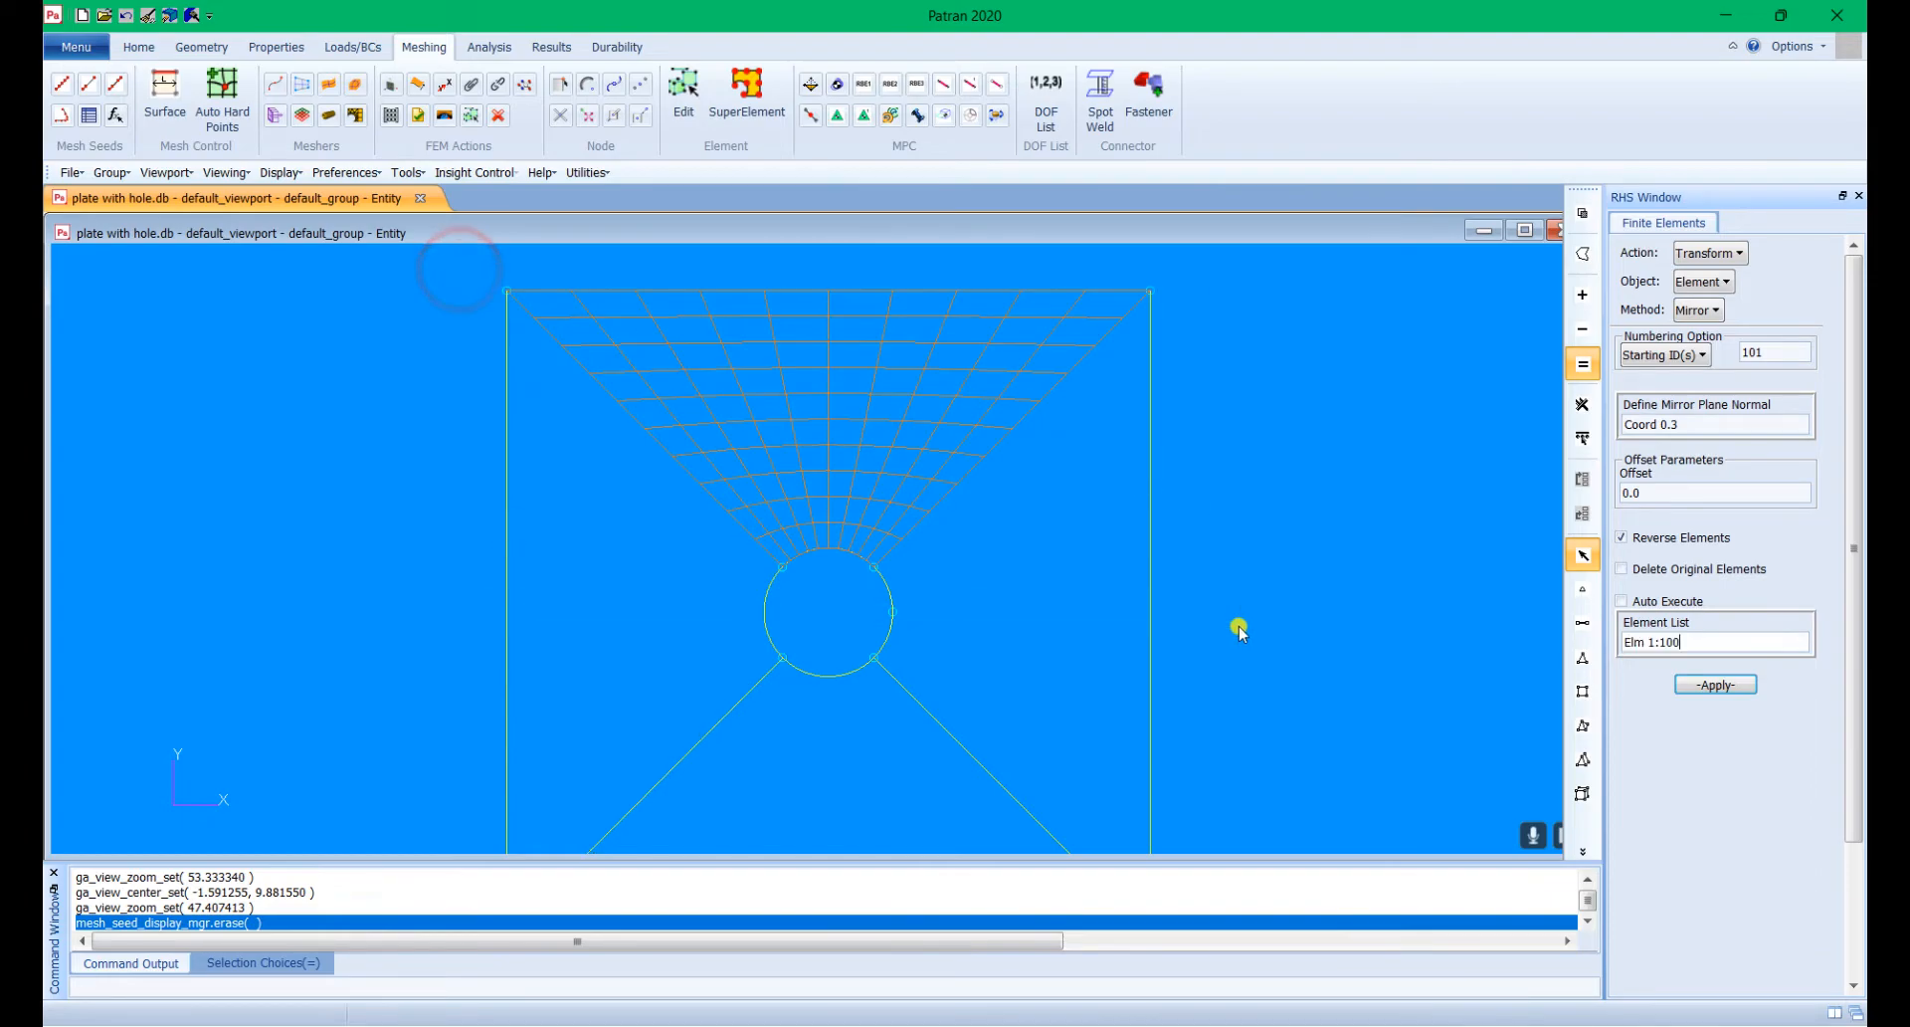
Step: Try mirroring the upper mesh region with the default plane normal, and again with the mirror plane normal set to Coord 0.2
left_click(1716, 684)
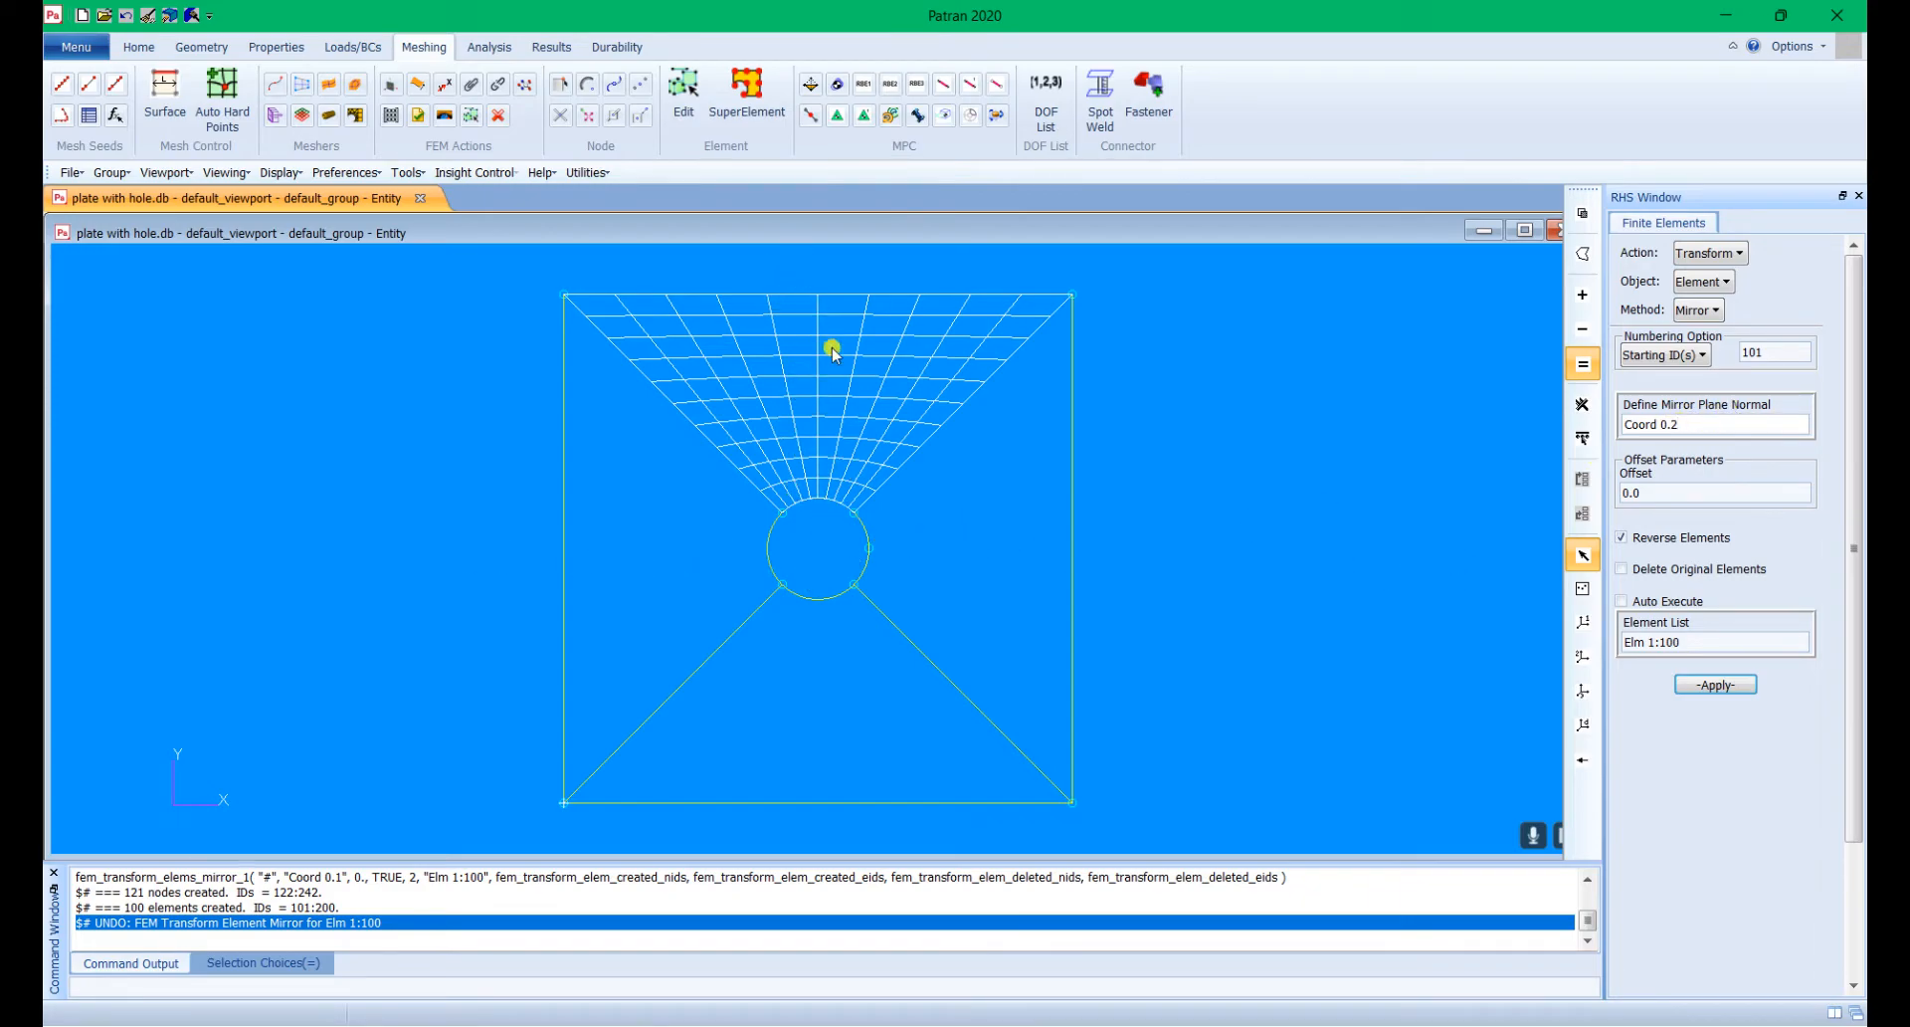
left_click(1677, 424)
key("BackSpace")
type("2")
left_click(1712, 686)
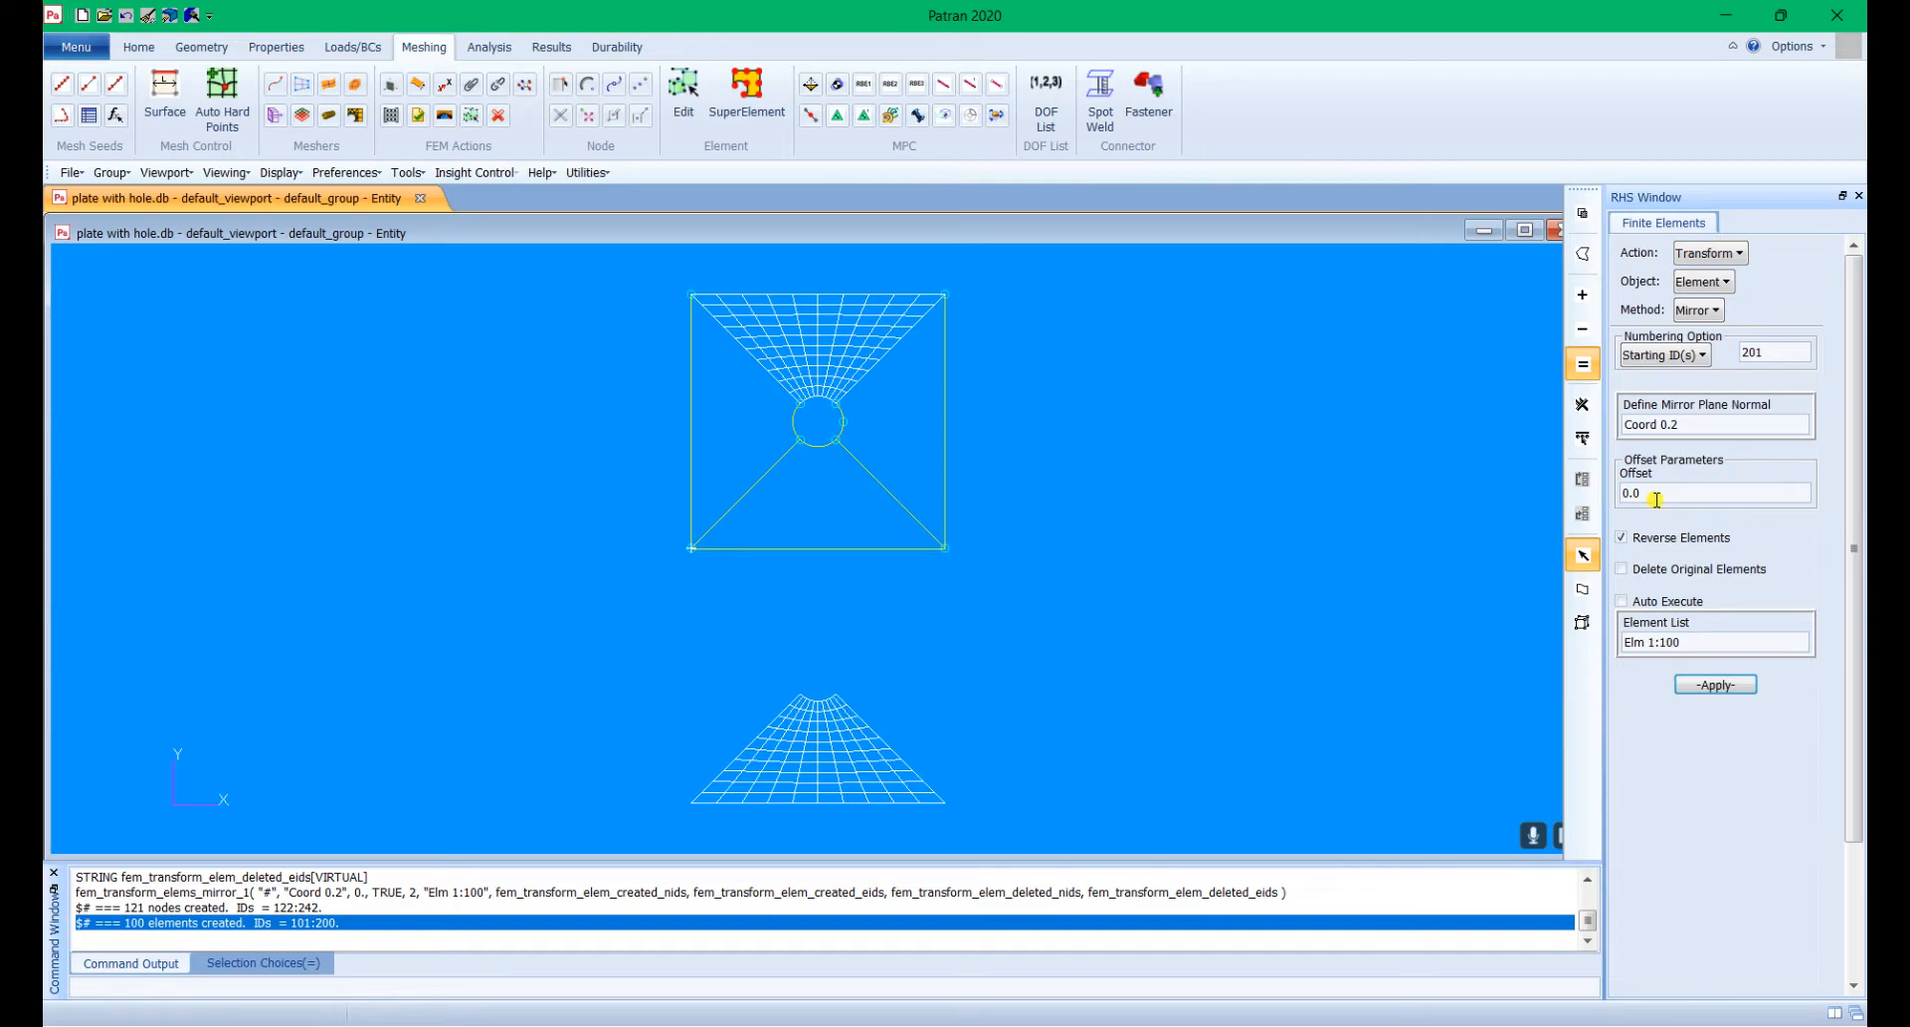
Step: Undo the last mirror and mirror the upper mesh region about Coord 0.2 with an offset of 50
left_click(126, 15)
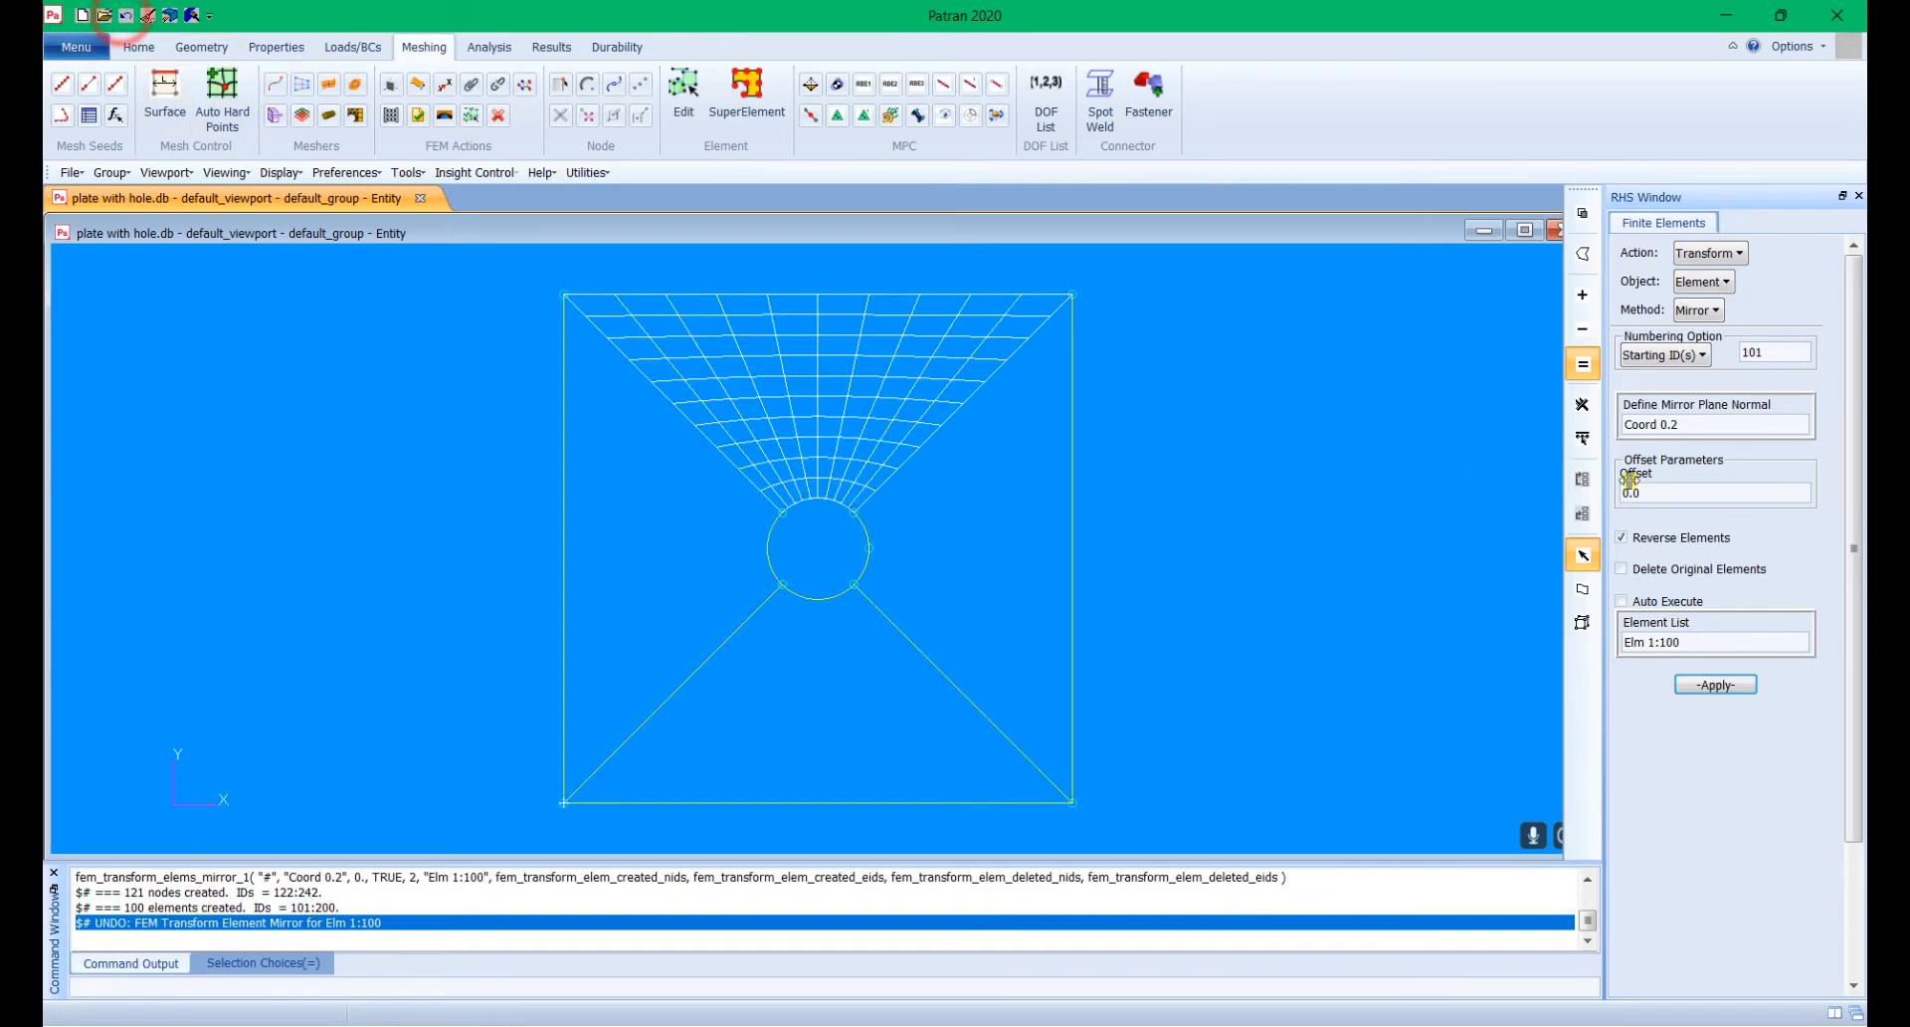
double_click(1671, 493)
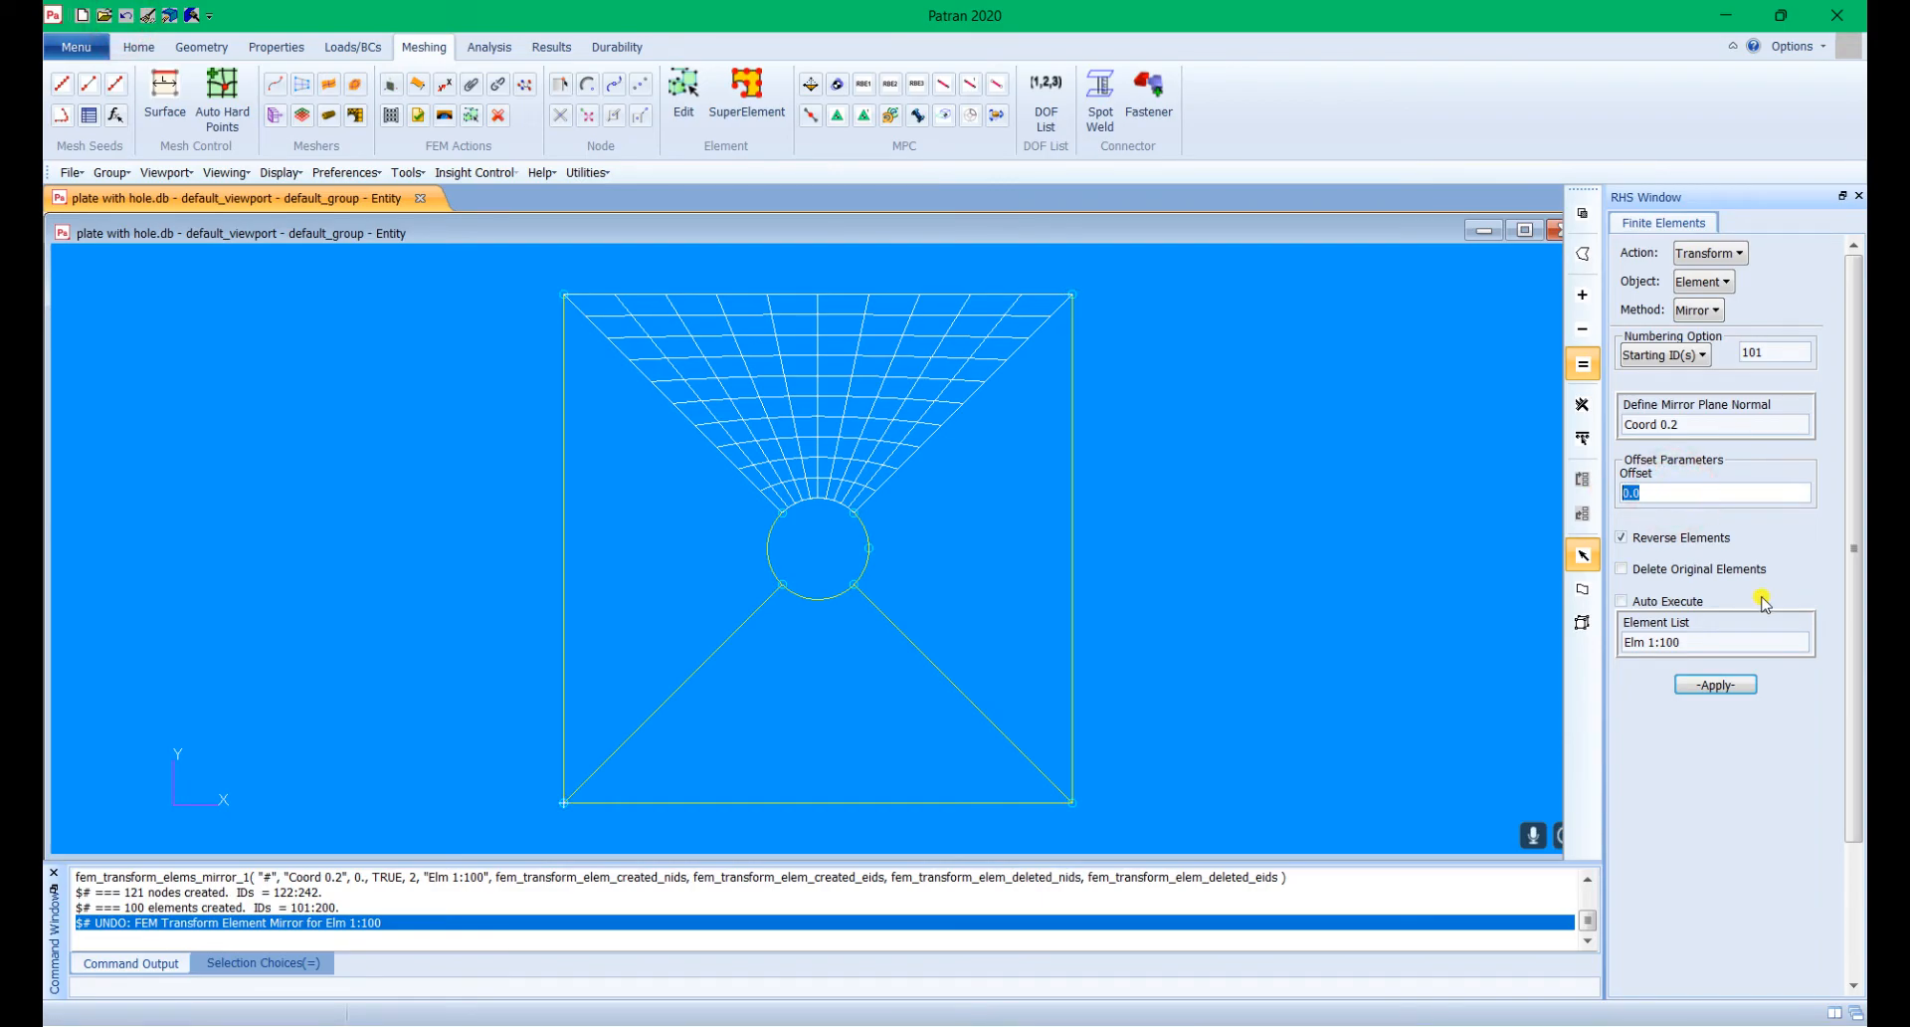
left_click(1739, 685)
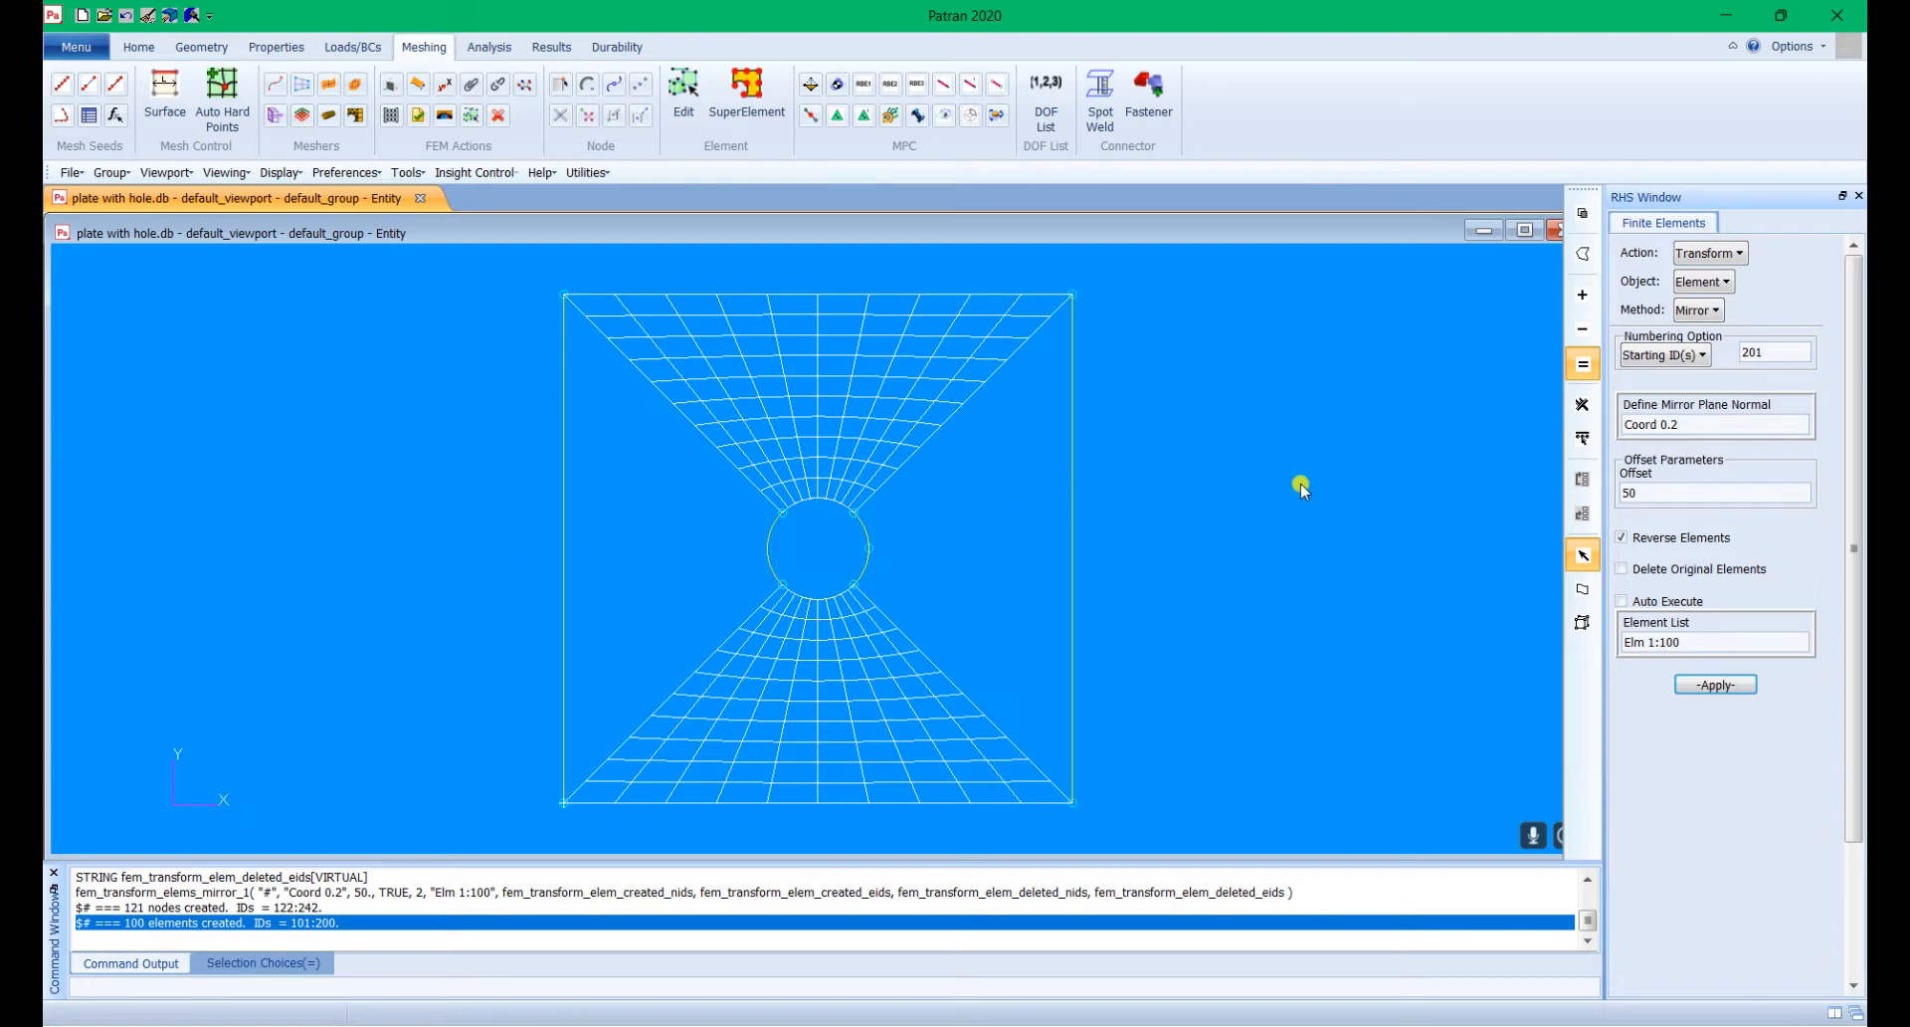
Step: Mesh the left region between the hole's left arc and the plate's left edge using 2 Curves
left_click(1712, 252)
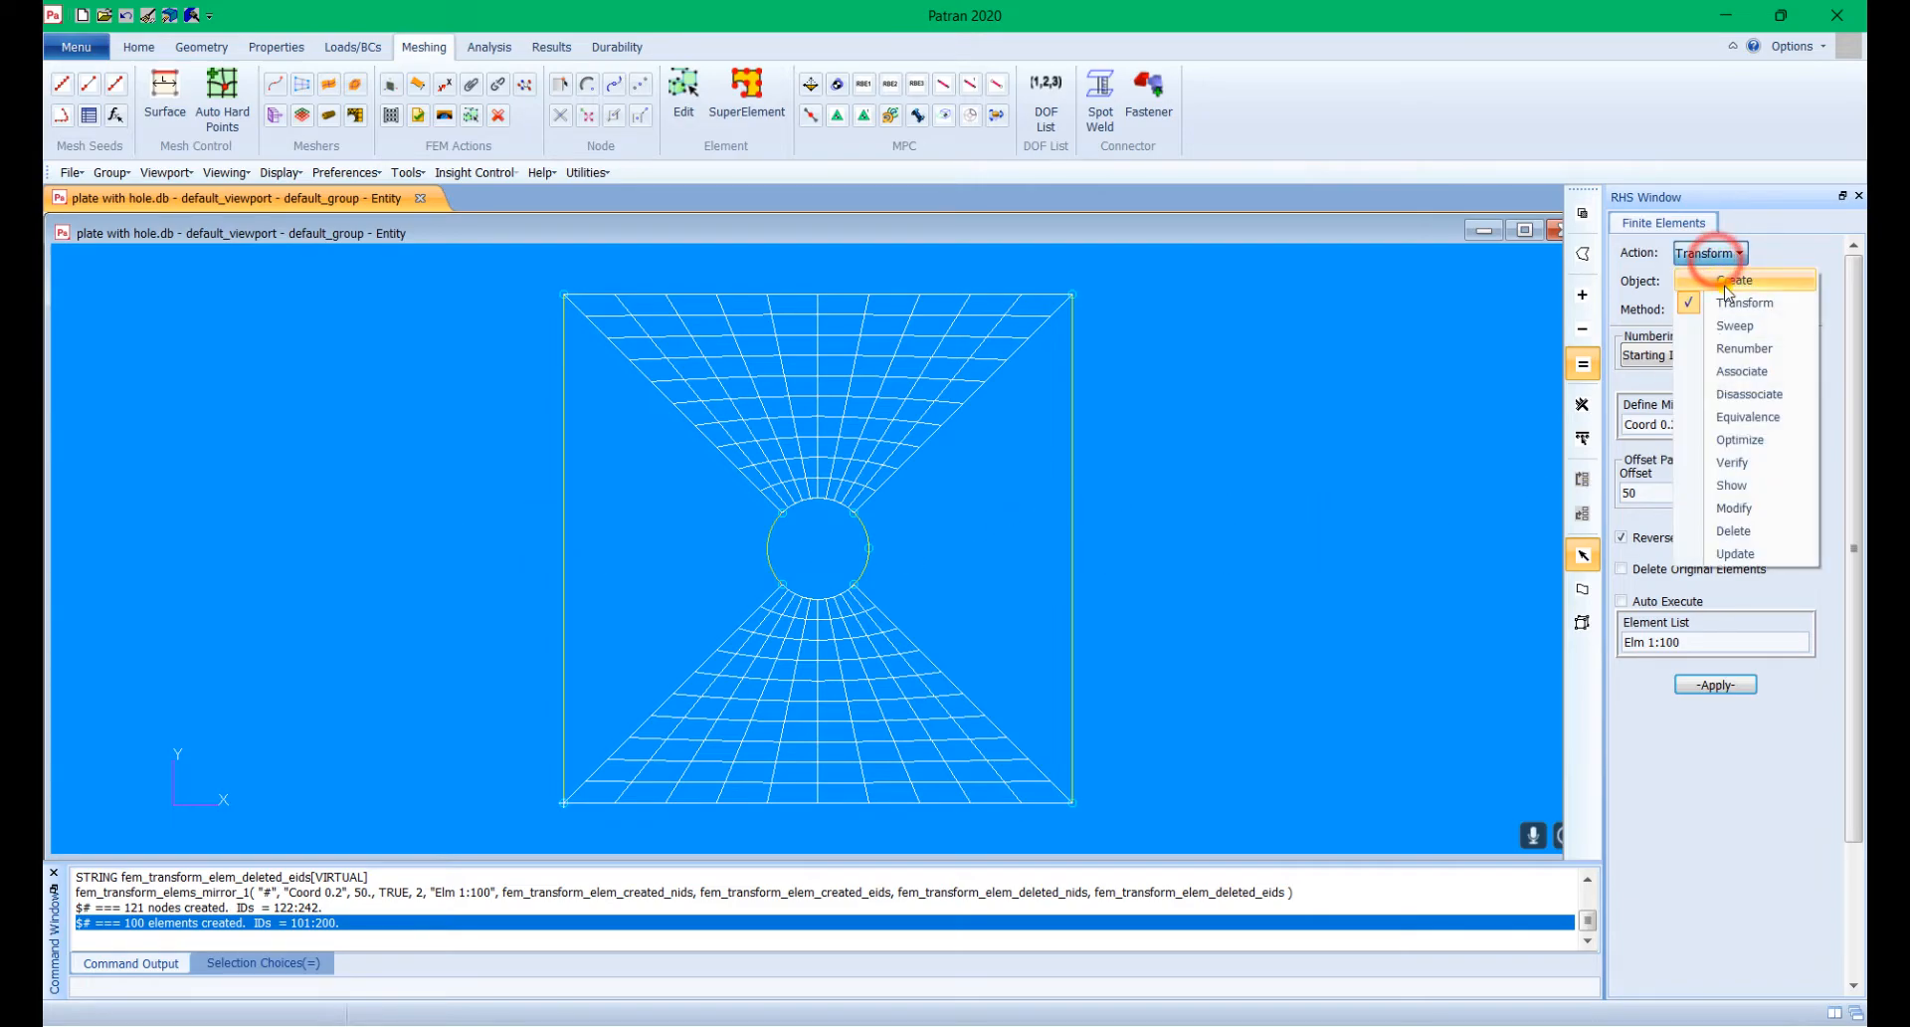
left_click(1721, 274)
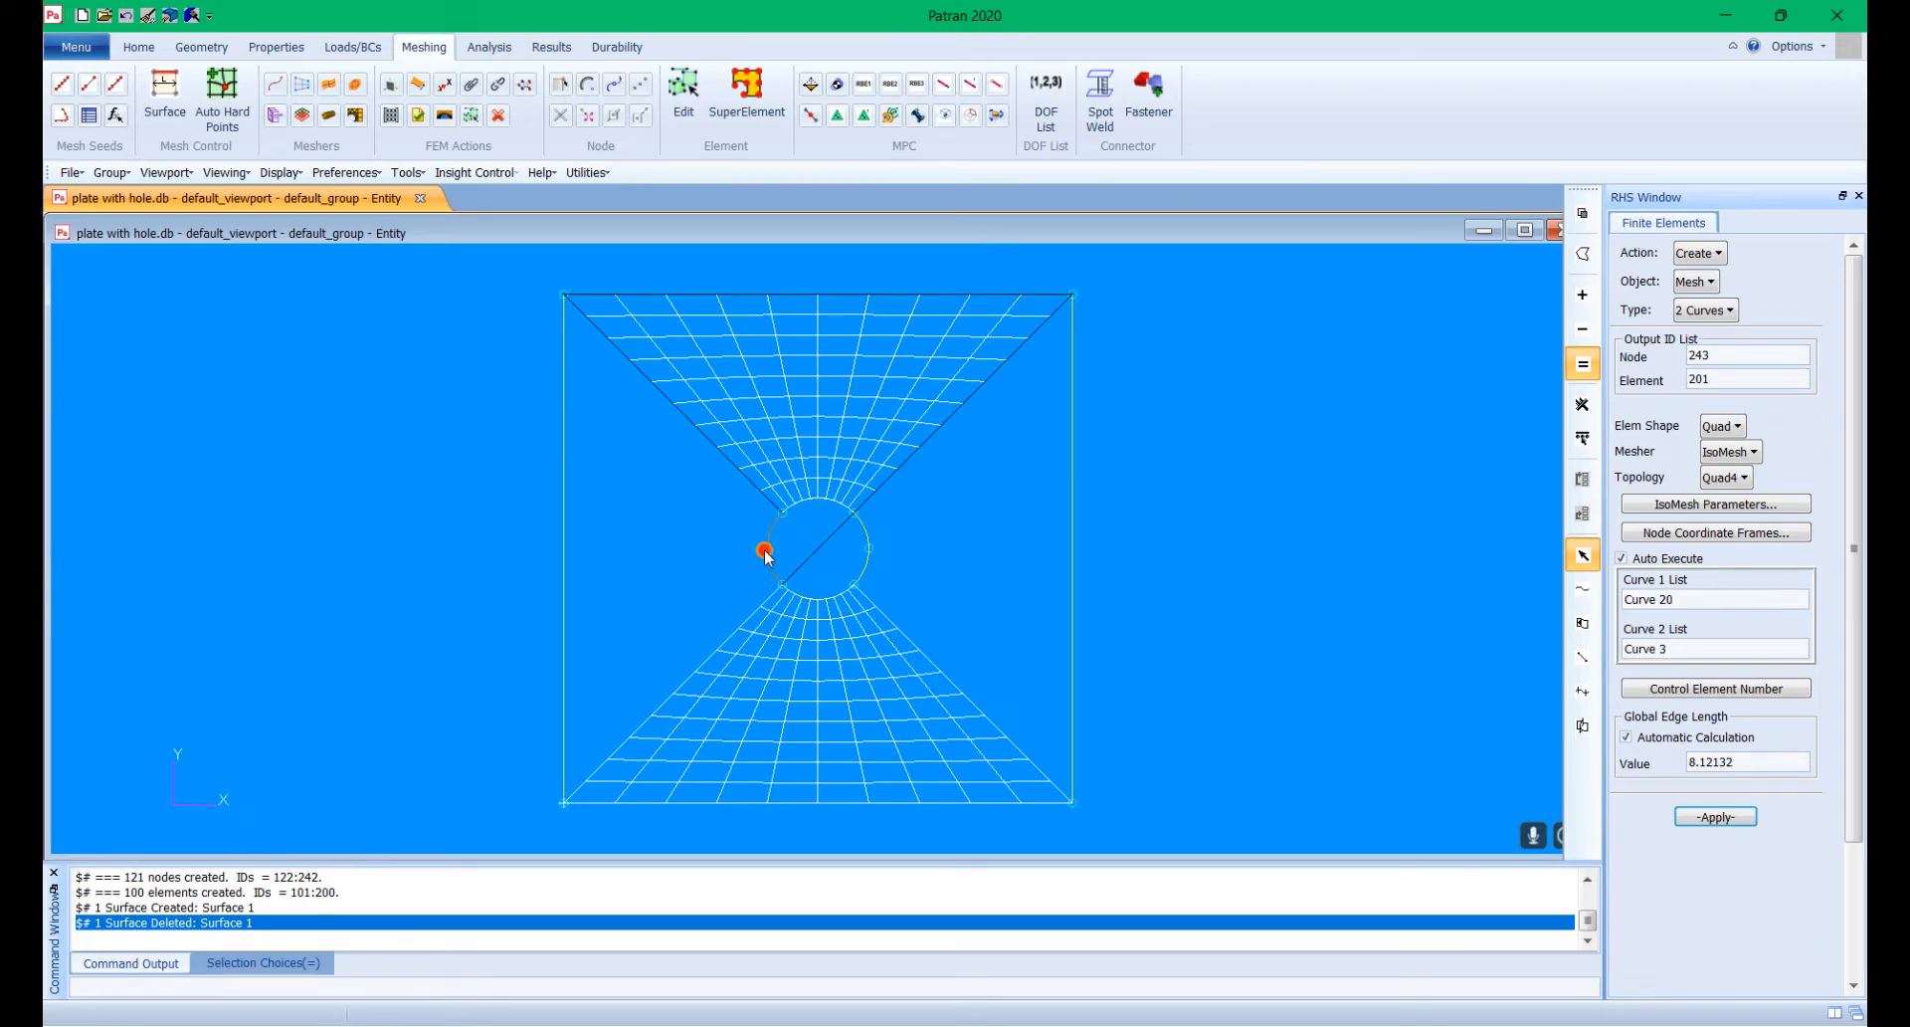
left_click(564, 550)
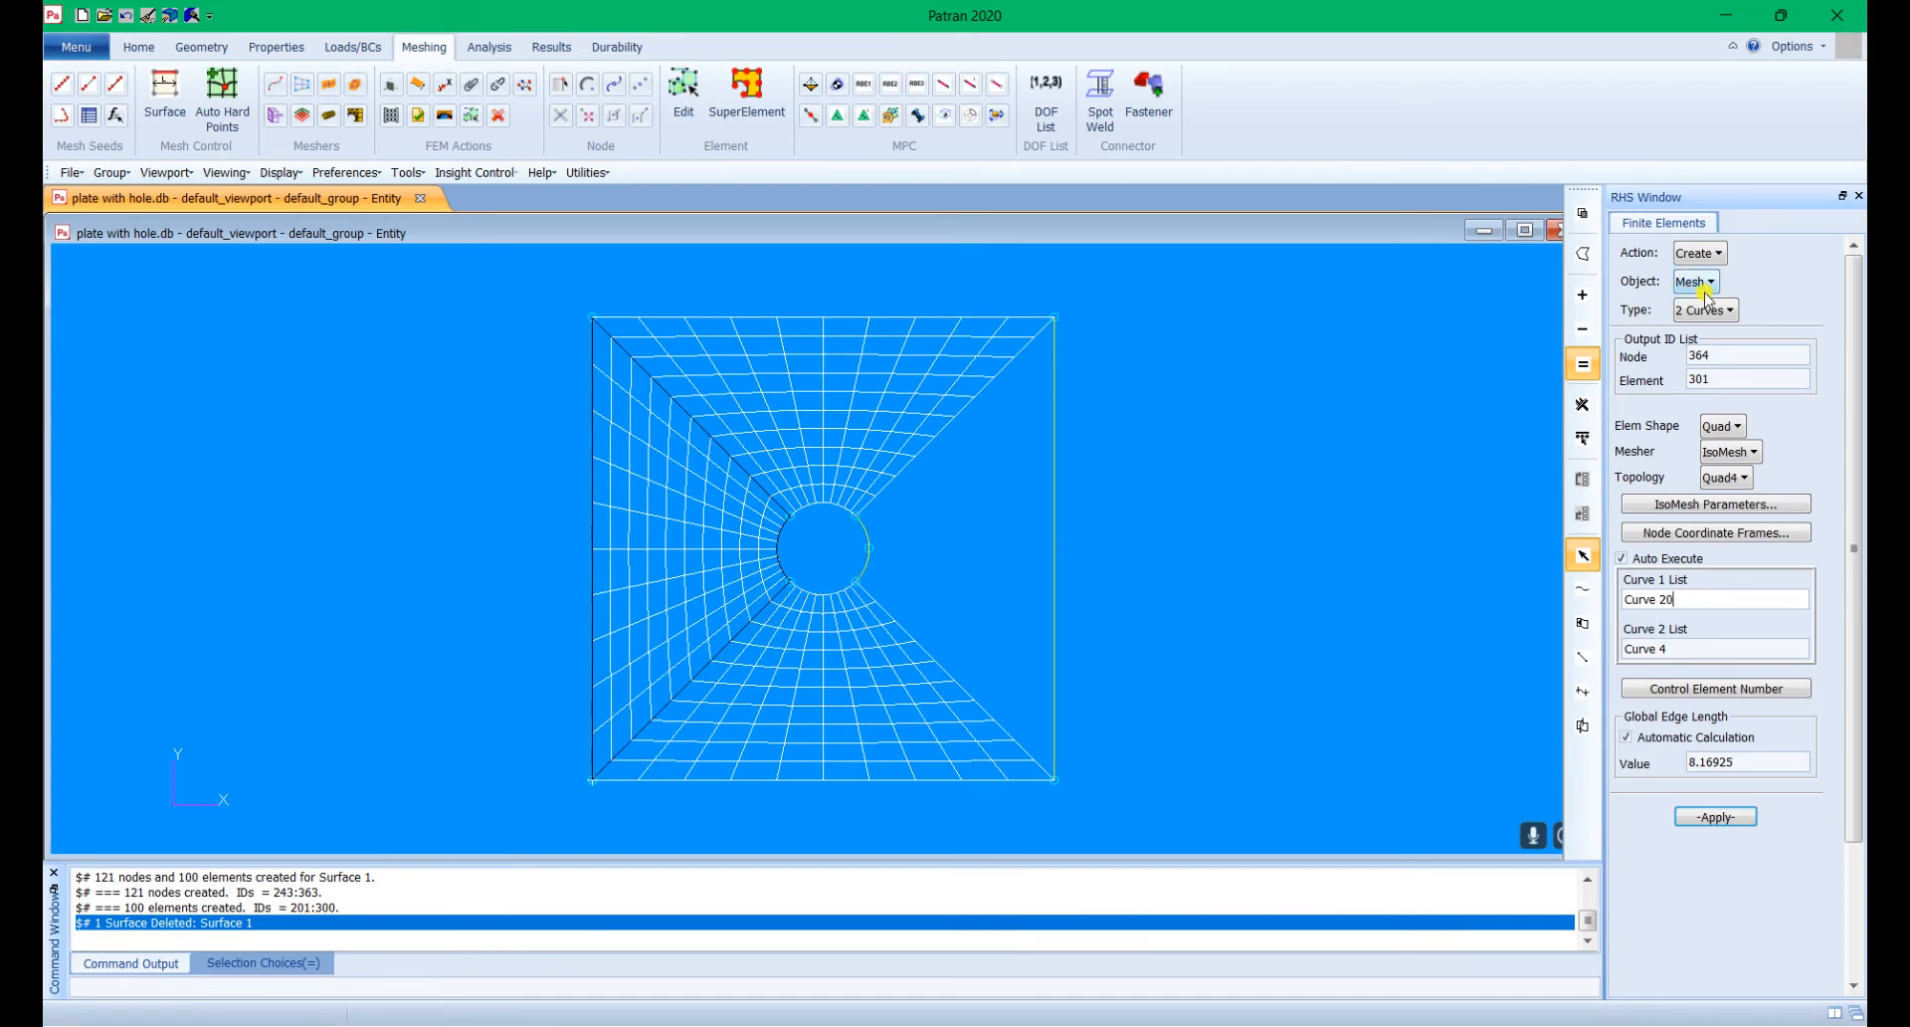
Step: Return to the element Mirror transform and clear its list of elements
left_click(1704, 253)
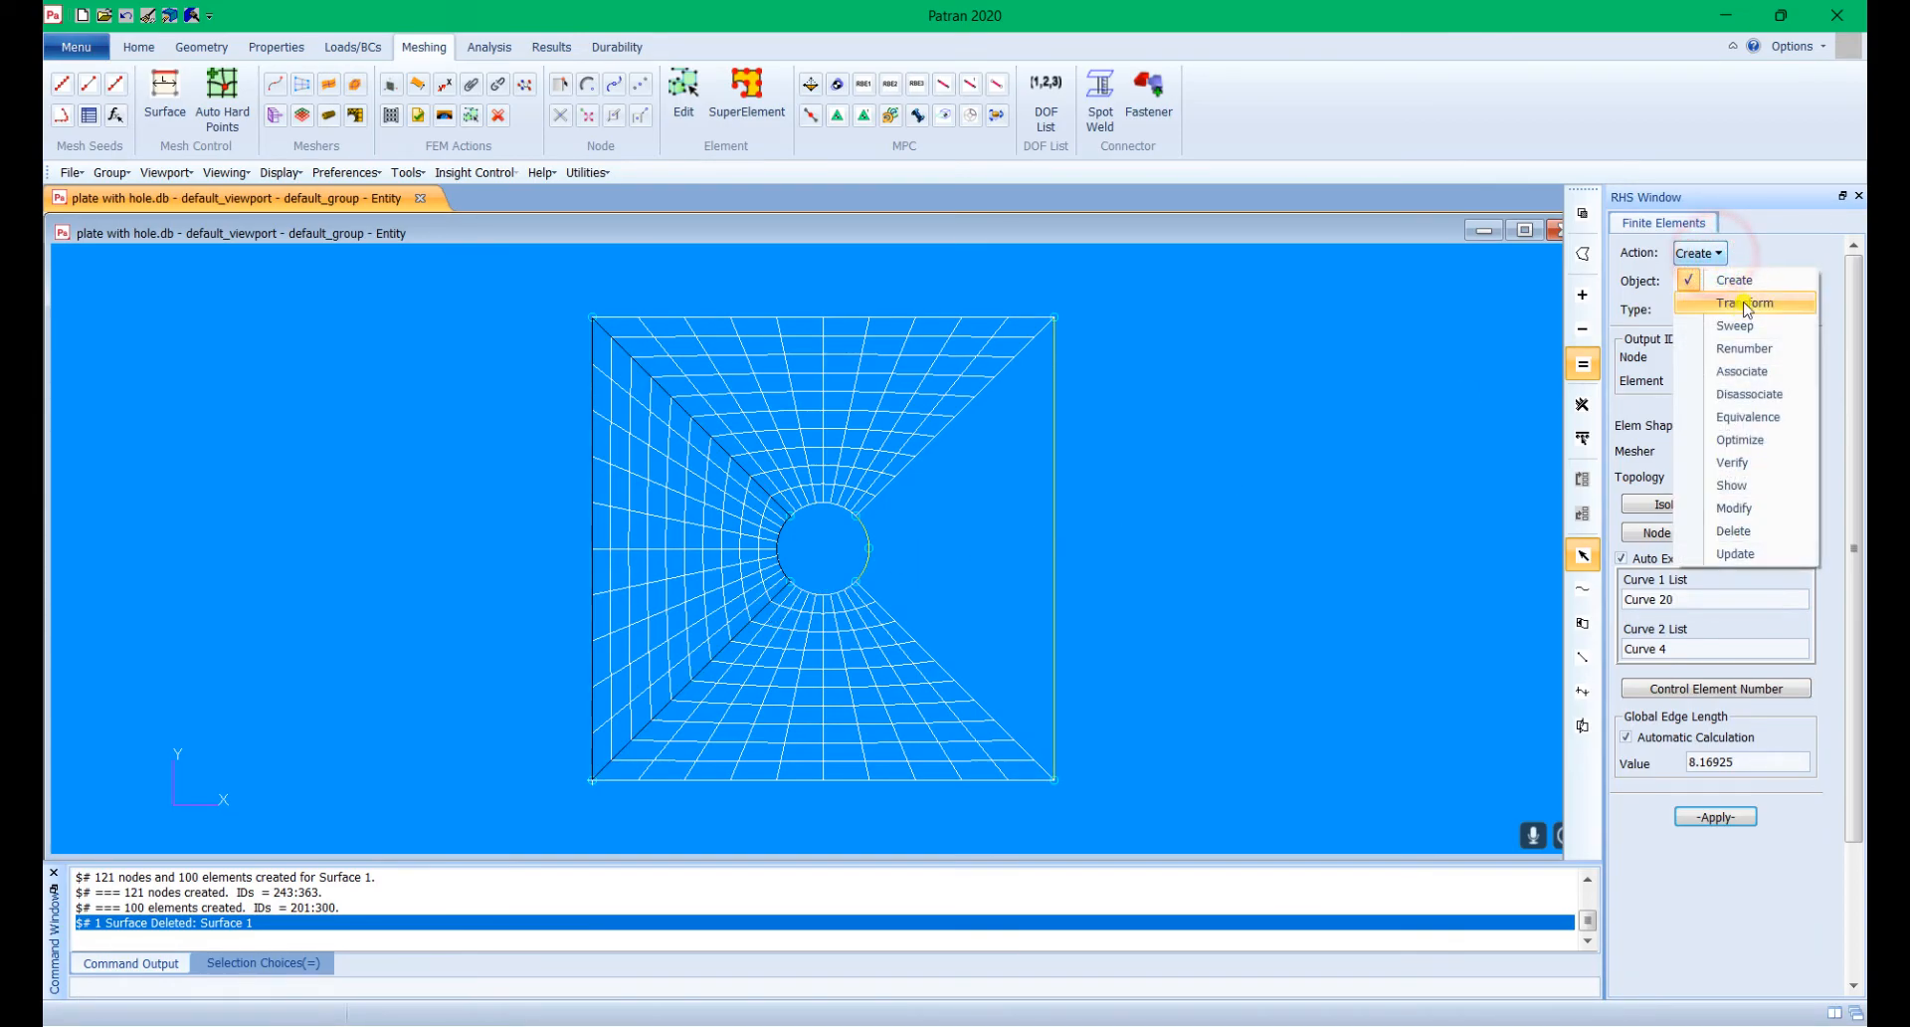
left_click(1745, 304)
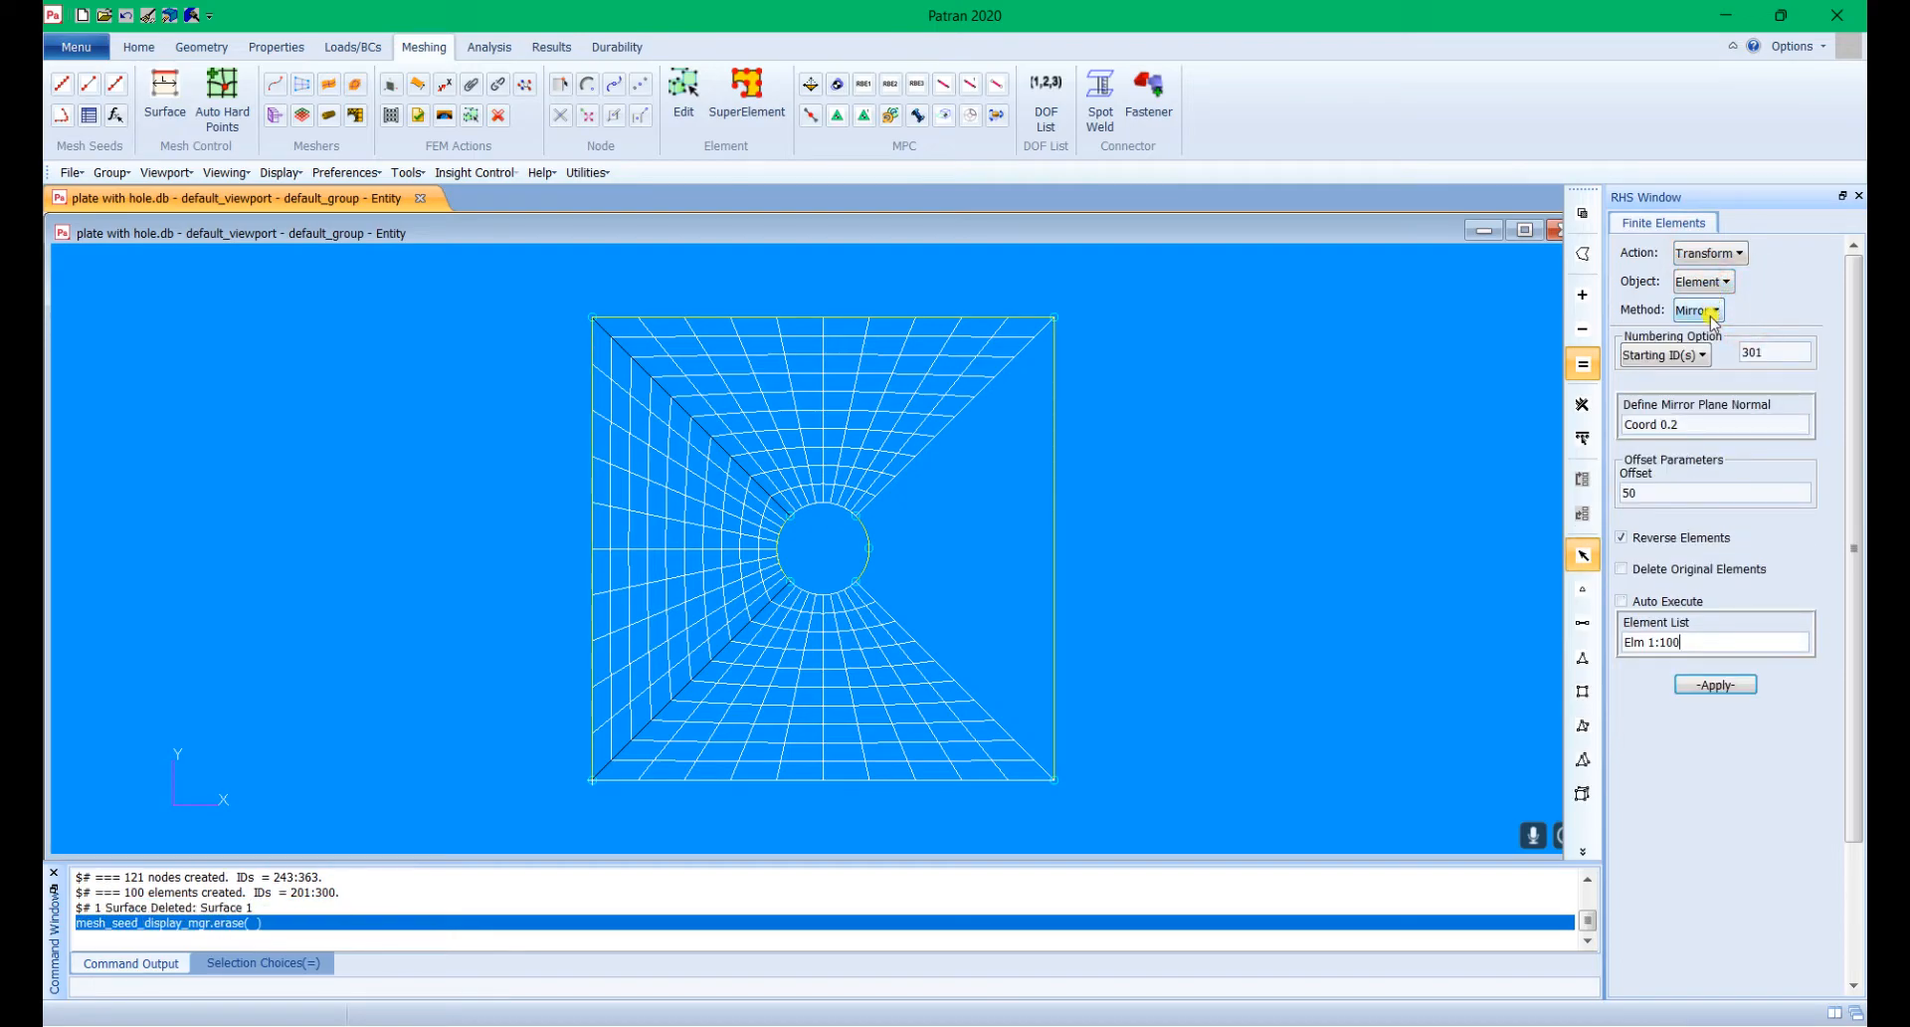
triple_click(1696, 643)
key("Delete")
left_click_drag(470, 335, 661, 726)
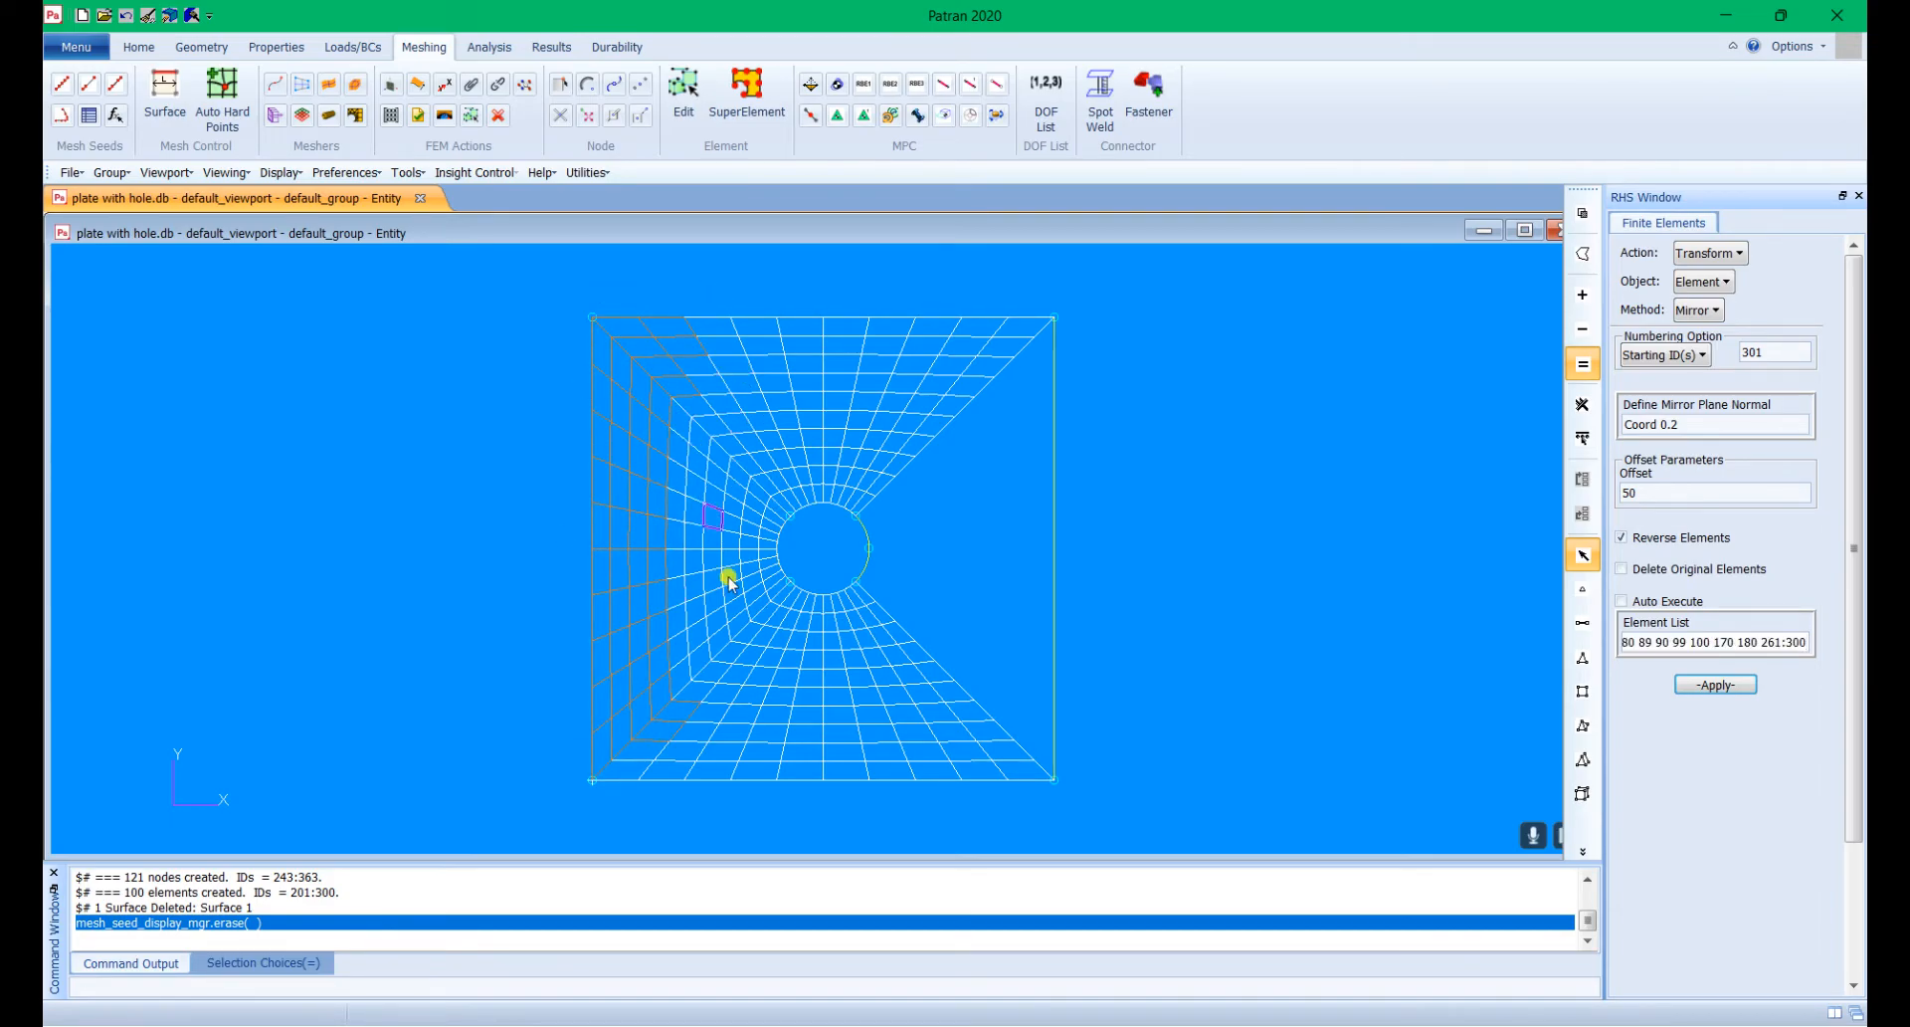
left_click(1727, 641)
key("Delete")
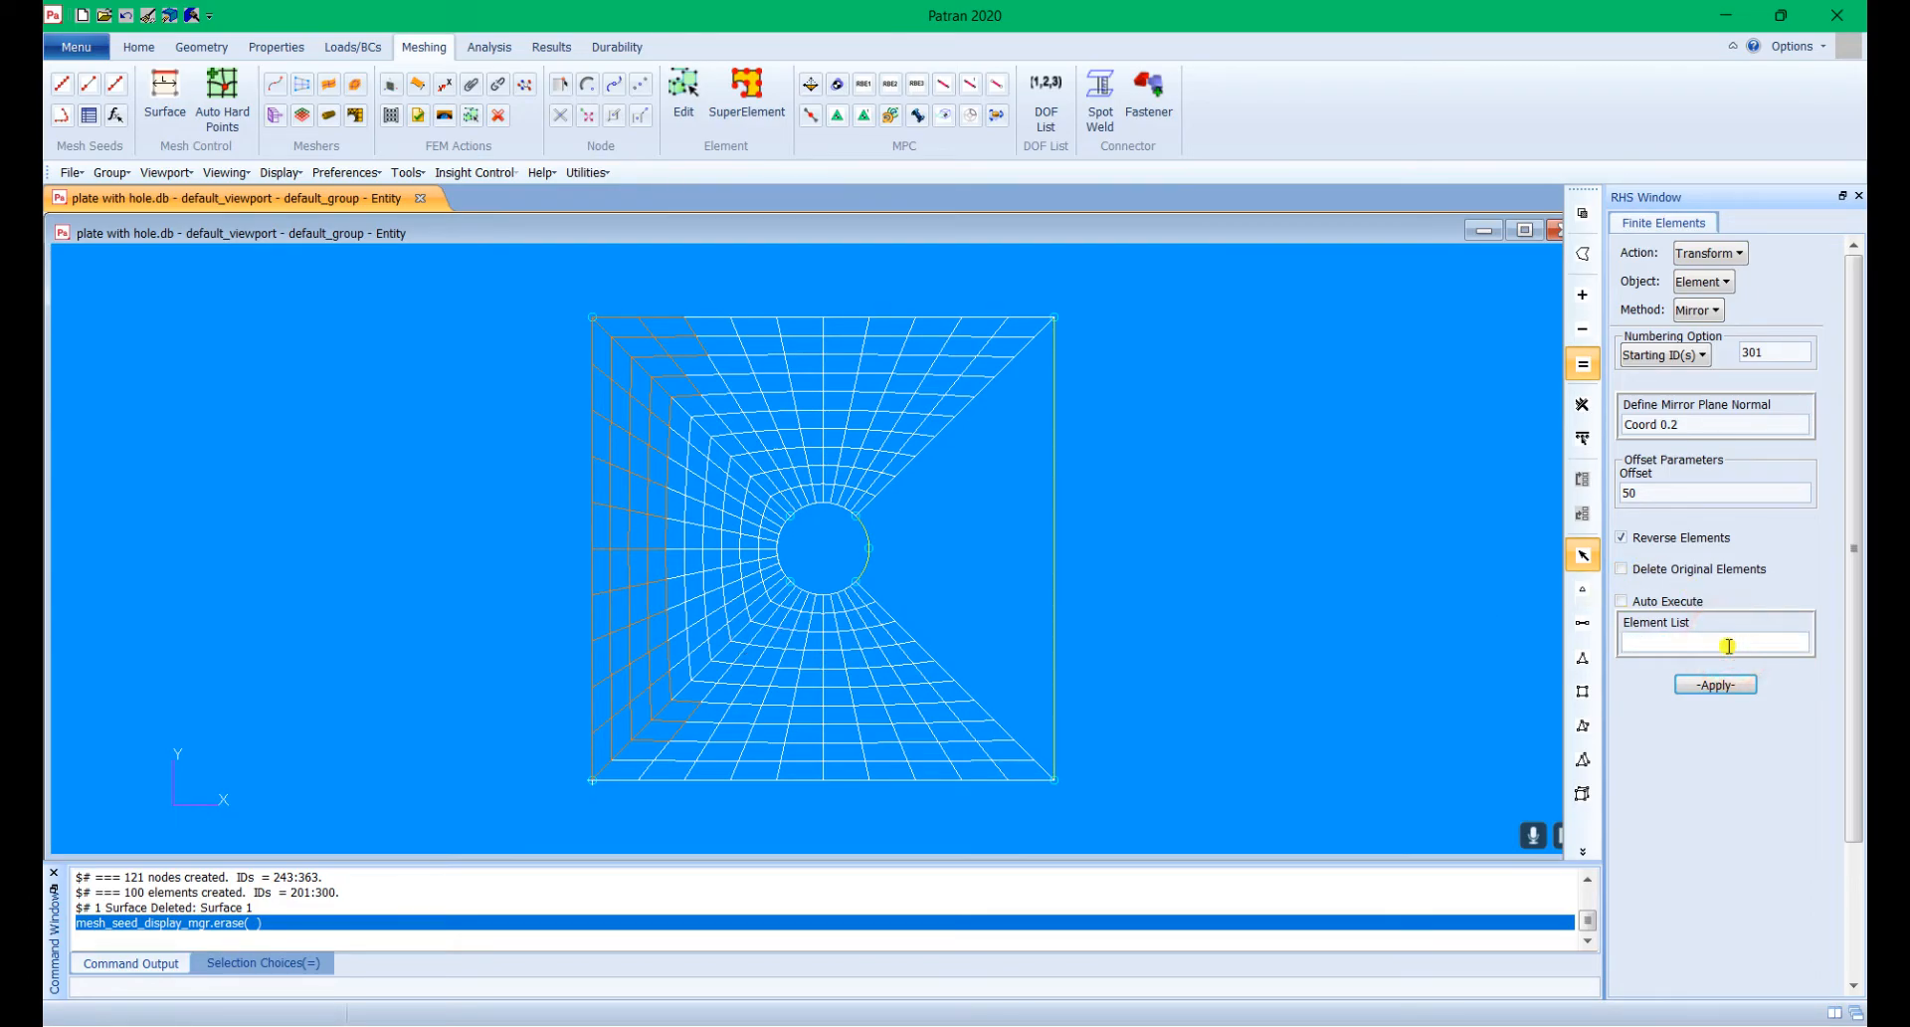
Step: Select the left mesh region's elements, Elm 201:300, by outlining the region with a polygon
left_click(1584, 256)
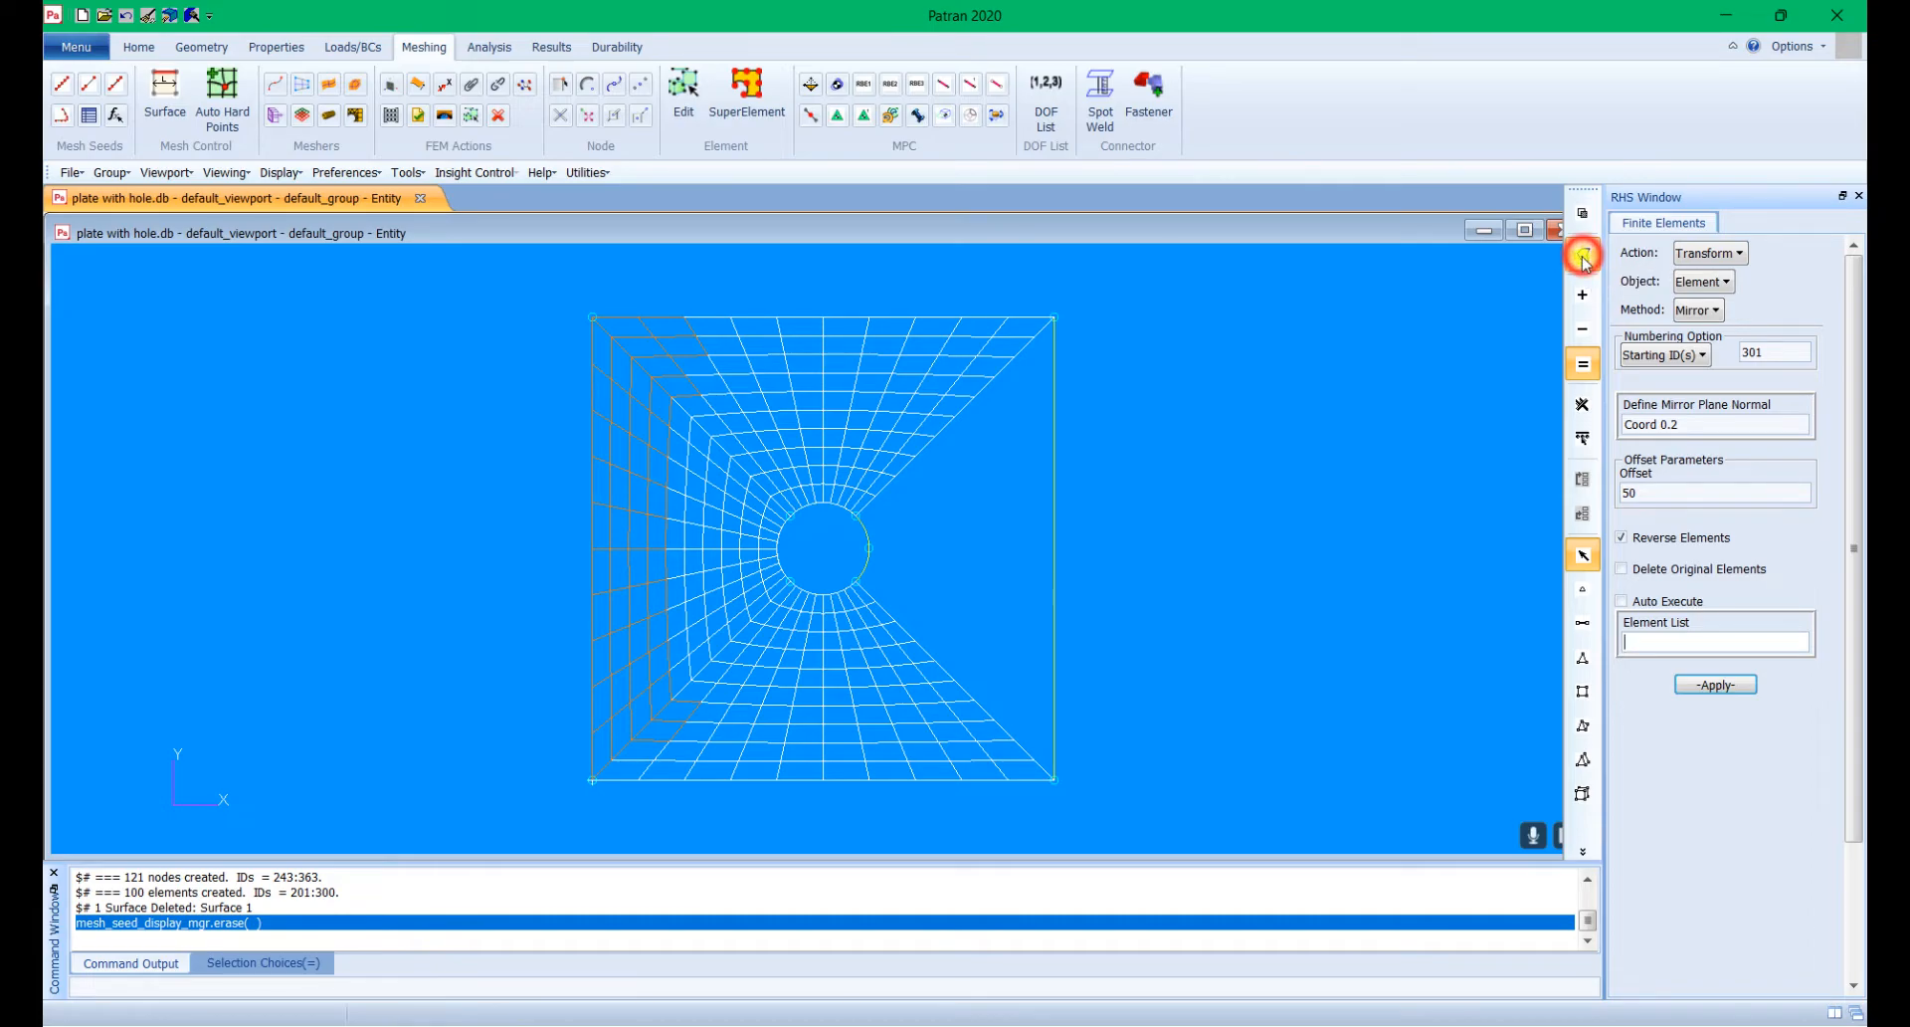
left_click(566, 327)
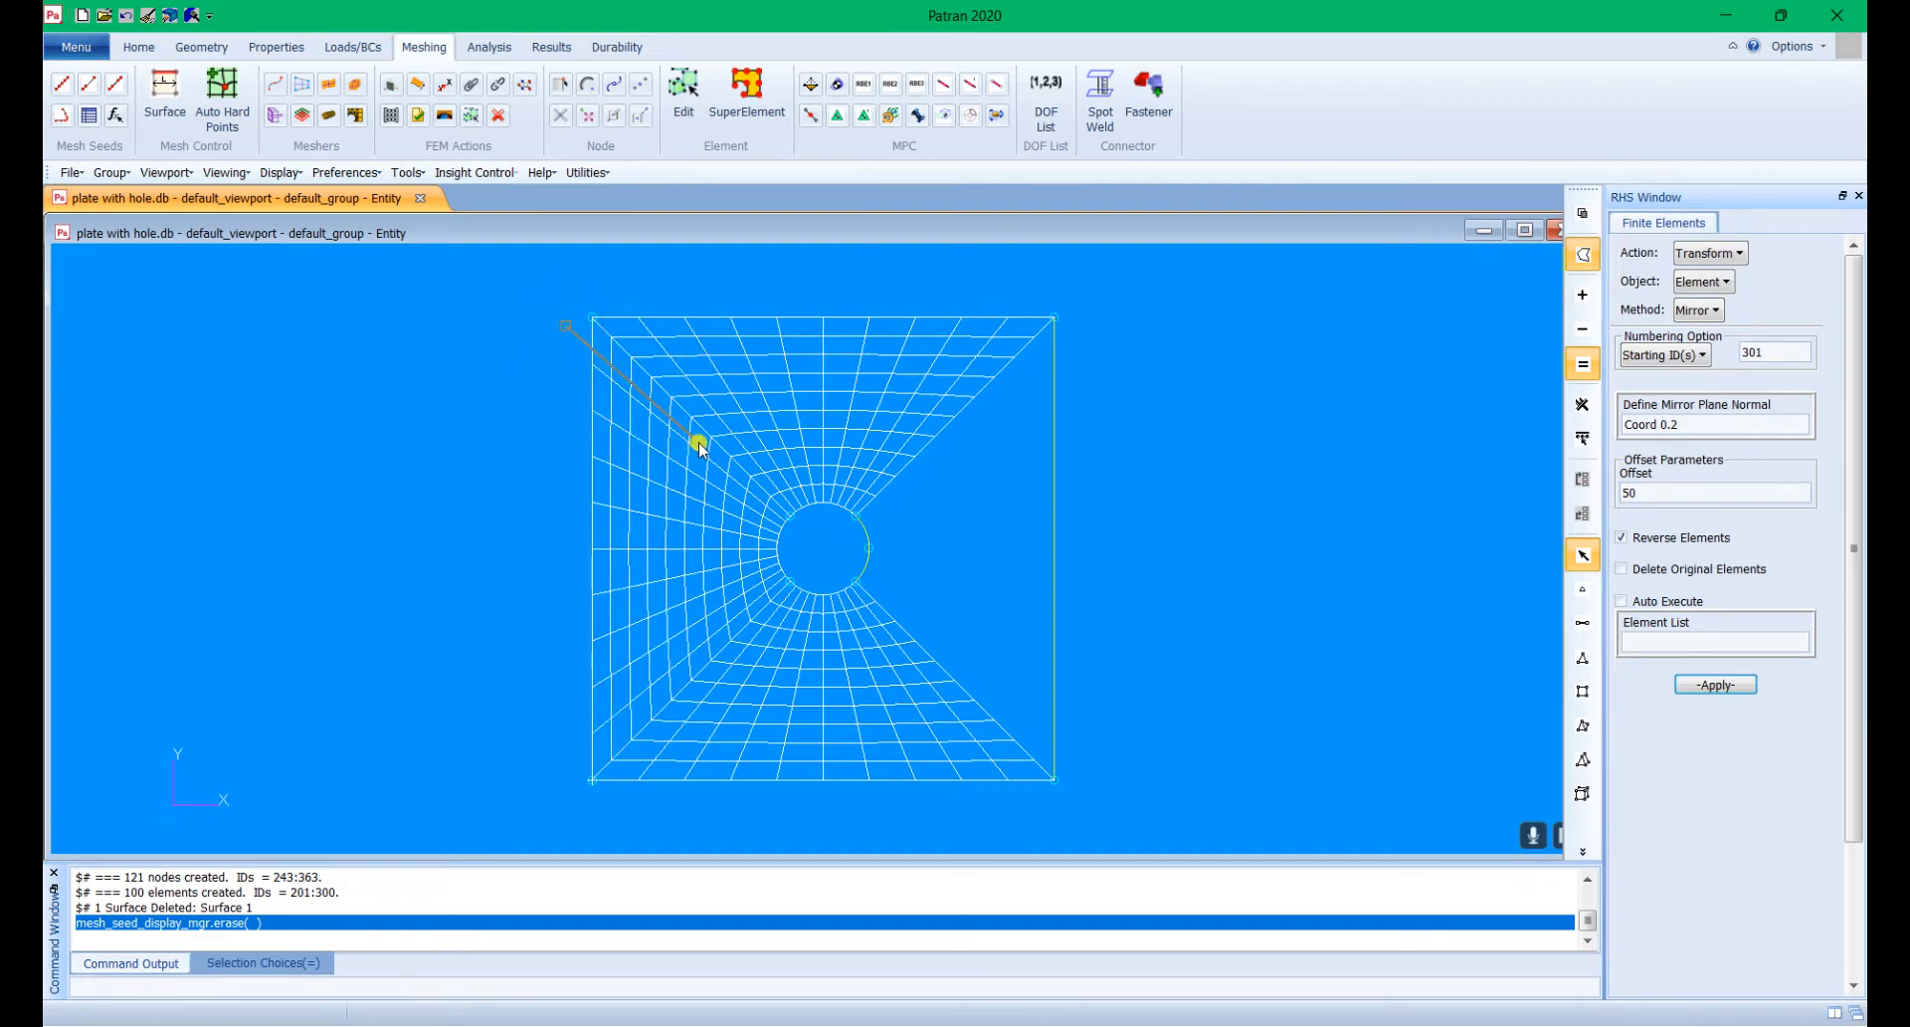
left_click(809, 540)
left_click(797, 564)
left_click(774, 593)
left_click(570, 762)
left_click(556, 395)
left_click(569, 326)
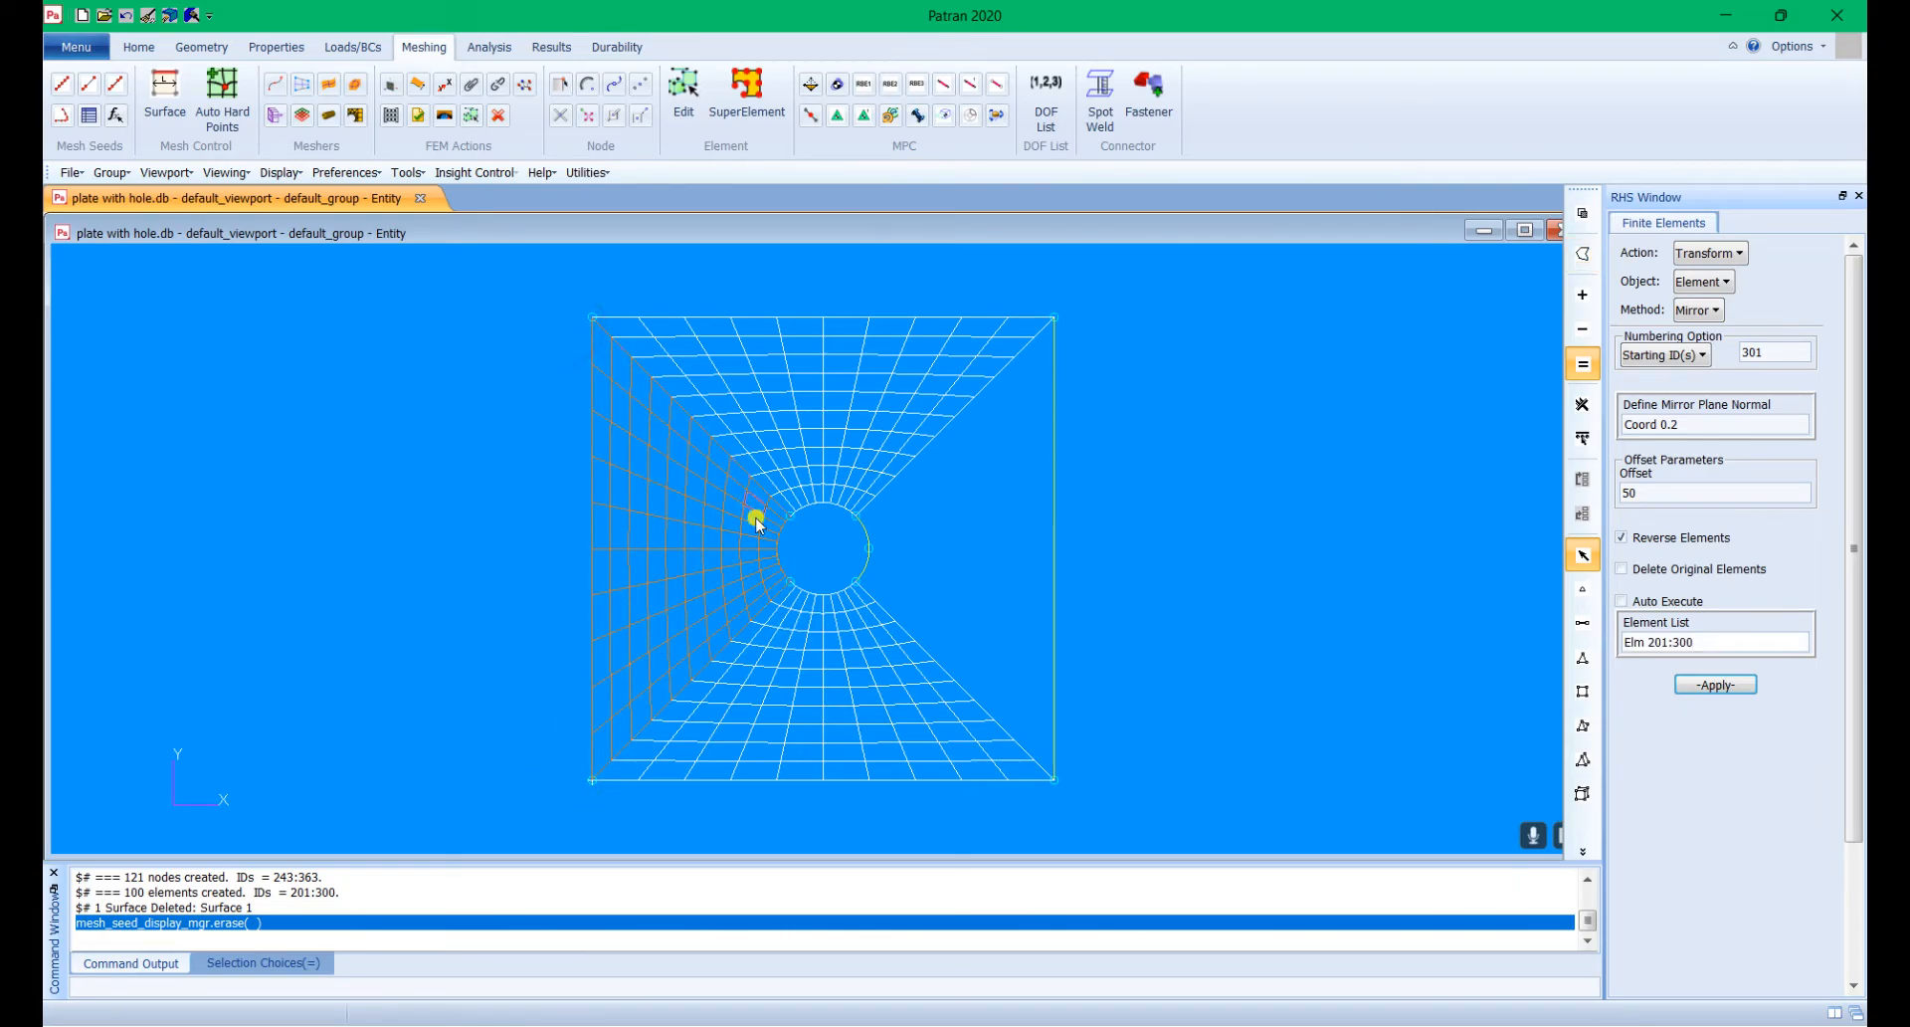
Step: Mirror the selected left mesh region about Coord 0.1, keeping the offset of 50
scroll(771, 593, "down", 2)
scroll(766, 582, "up", 8)
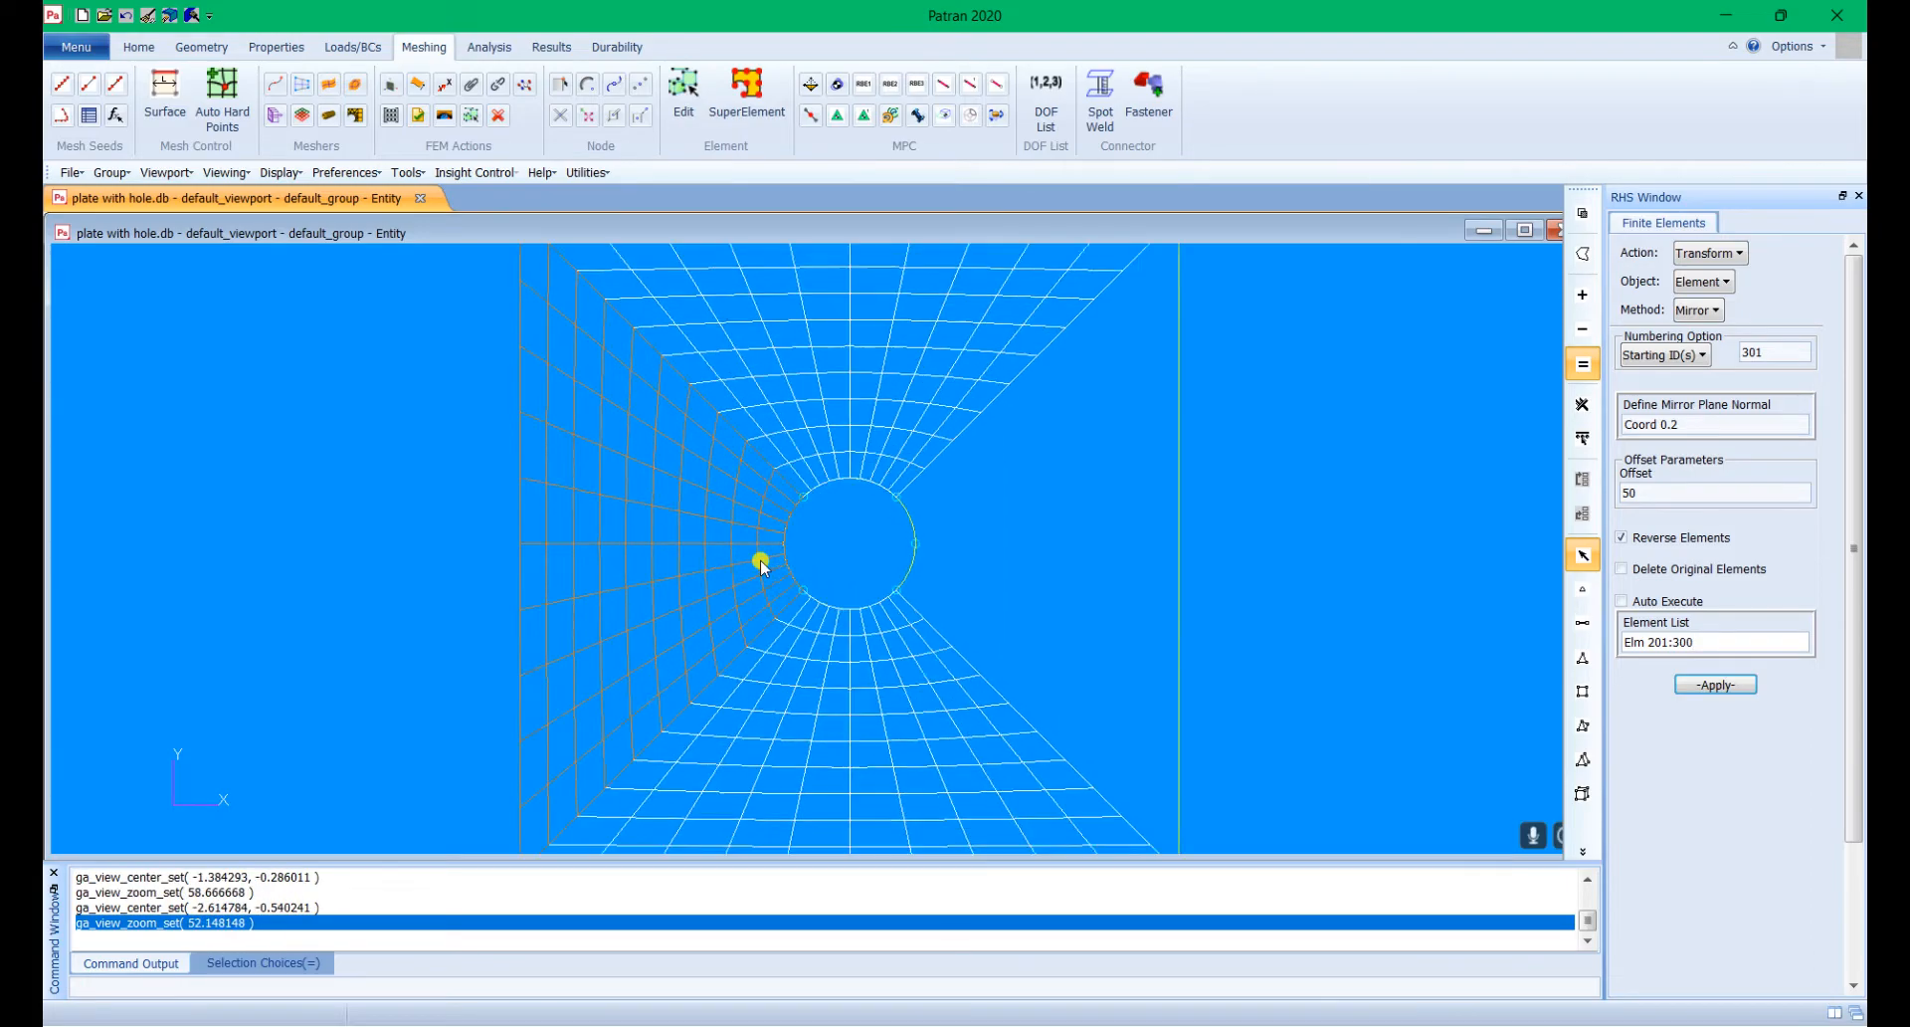
scroll(762, 565, "down", 6)
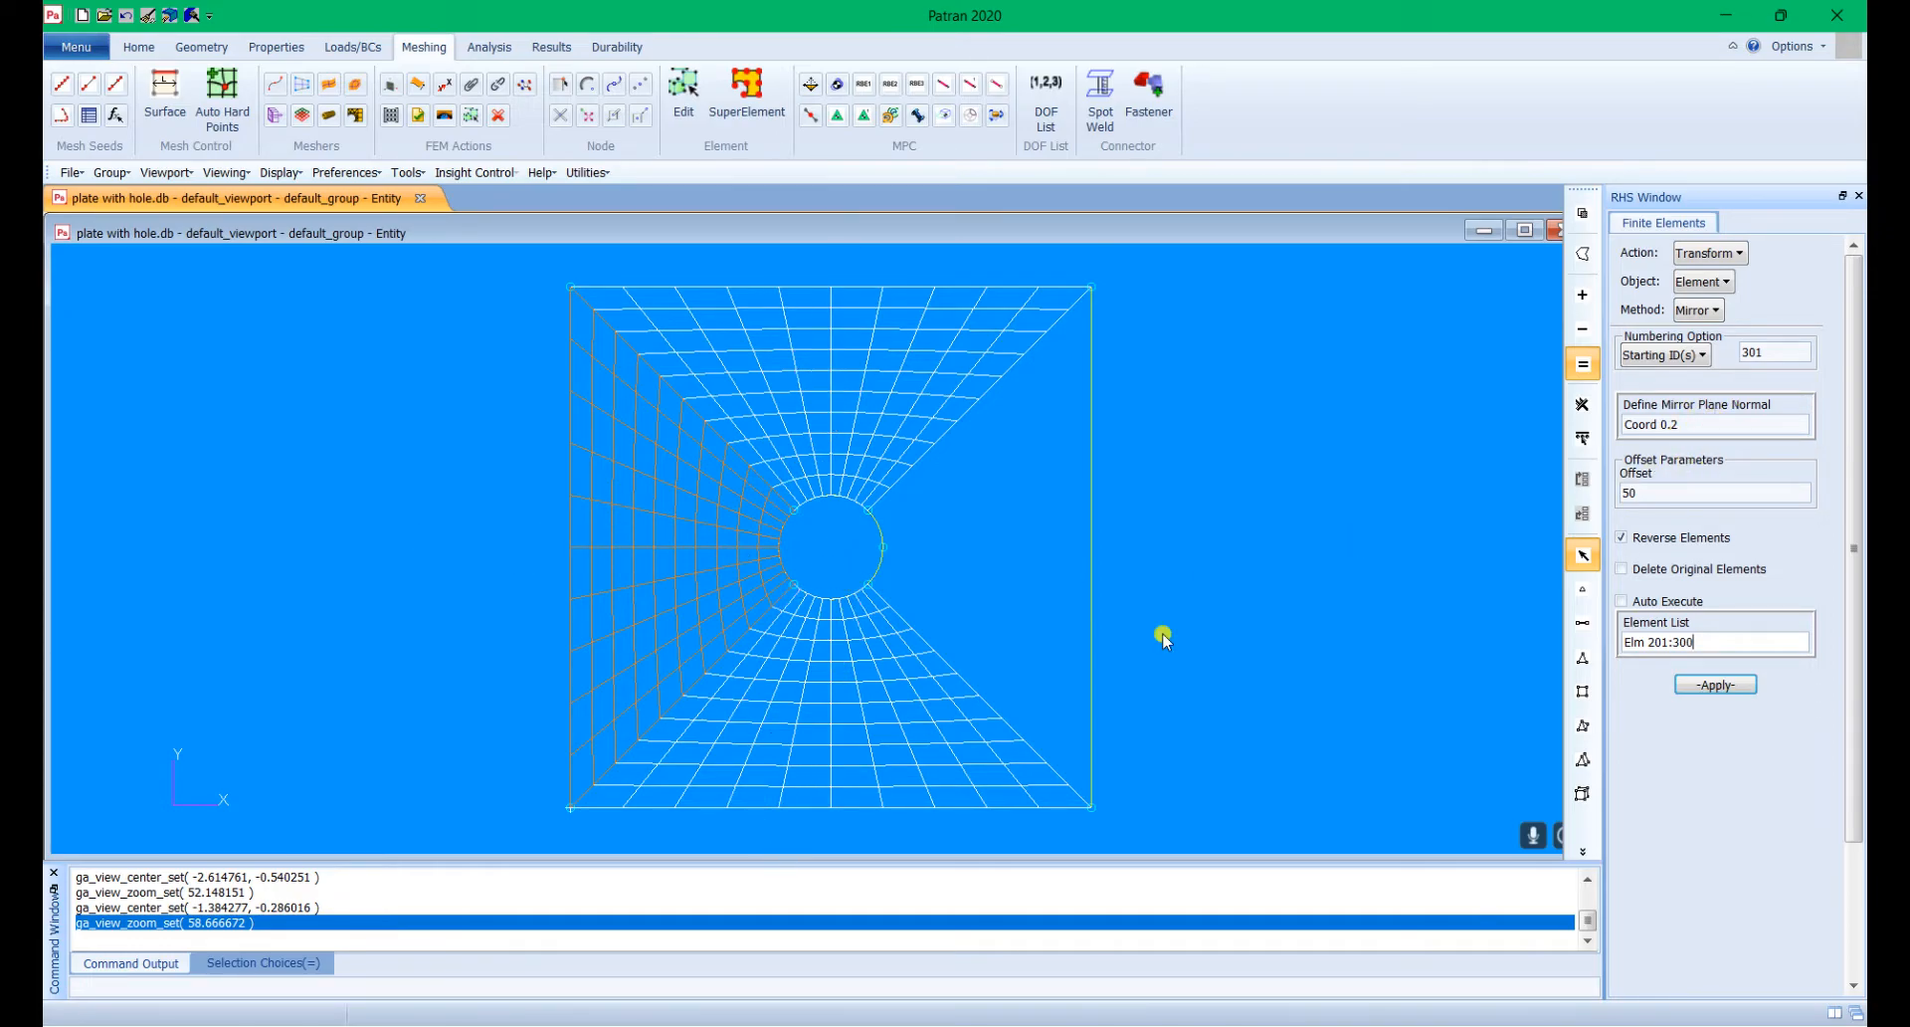
left_click(1699, 427)
key("BackSpace")
type("1")
left_click(1719, 684)
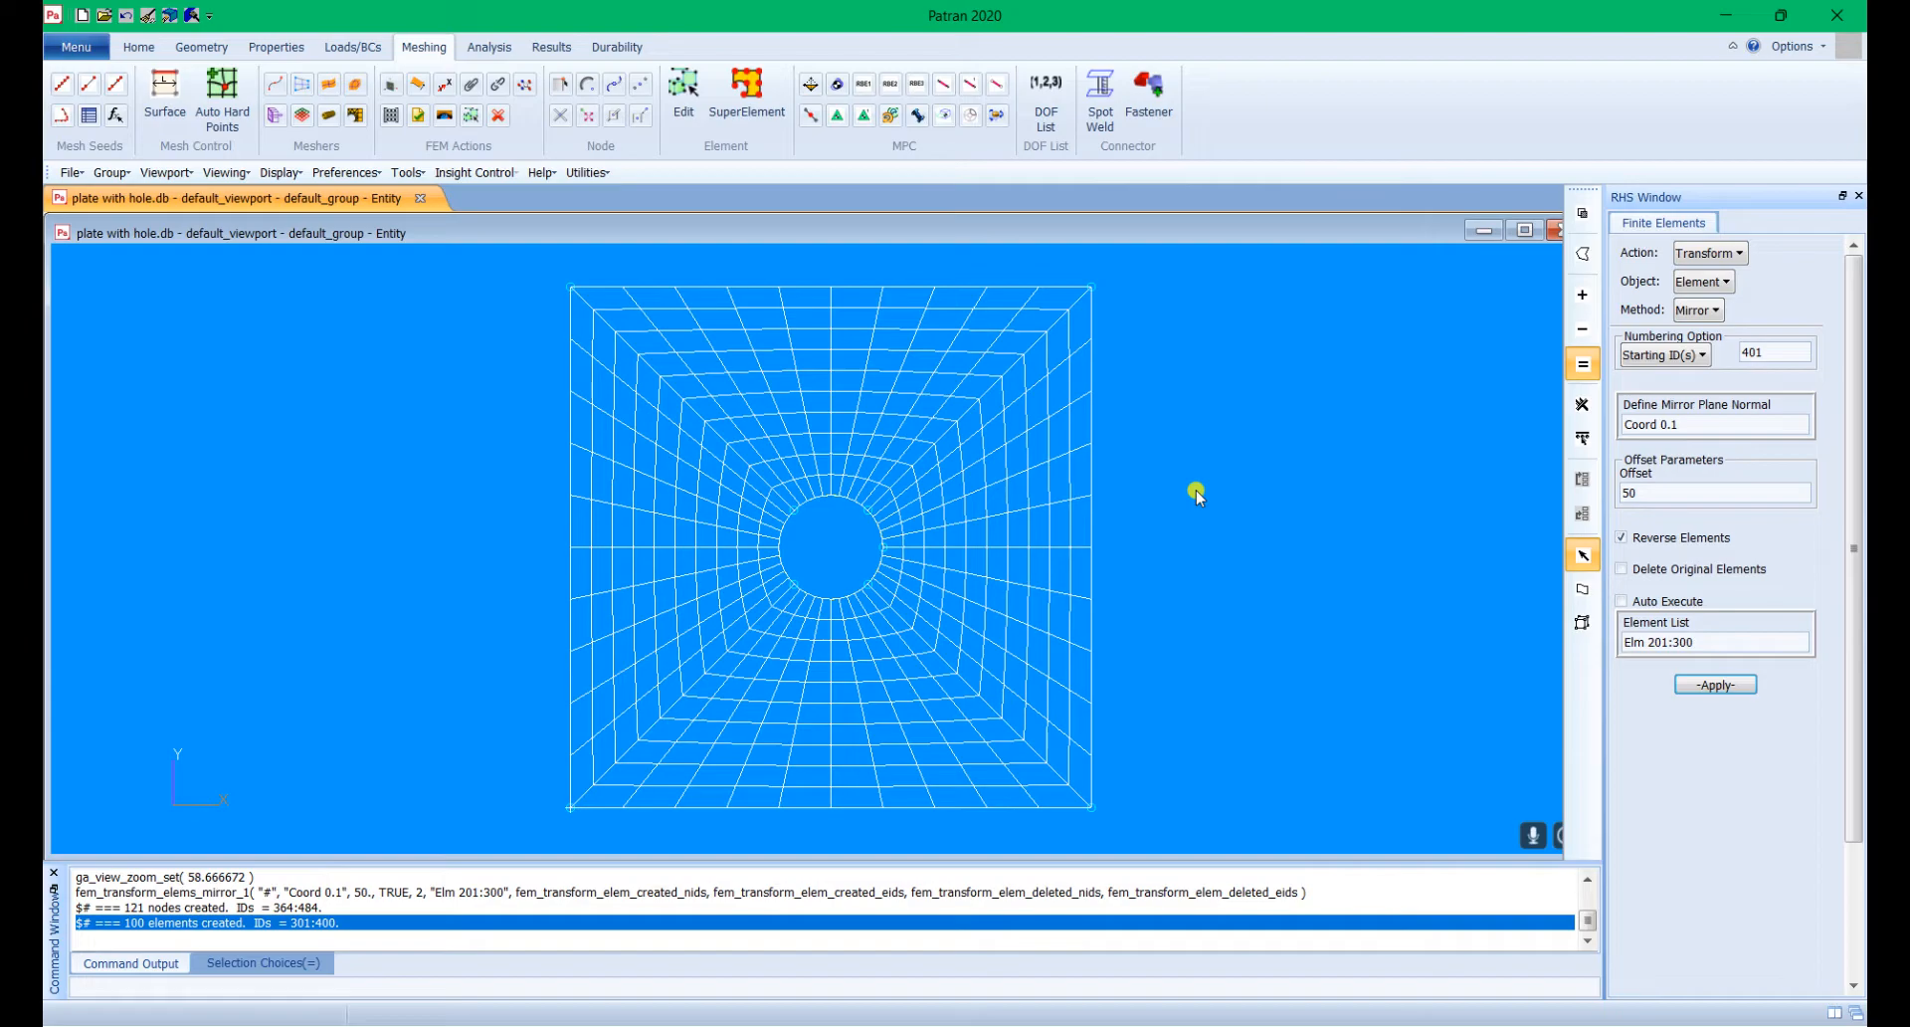
Step: Switch to the Equivalence action, verify the element boundaries by free edges, and reset the display
left_click(1709, 253)
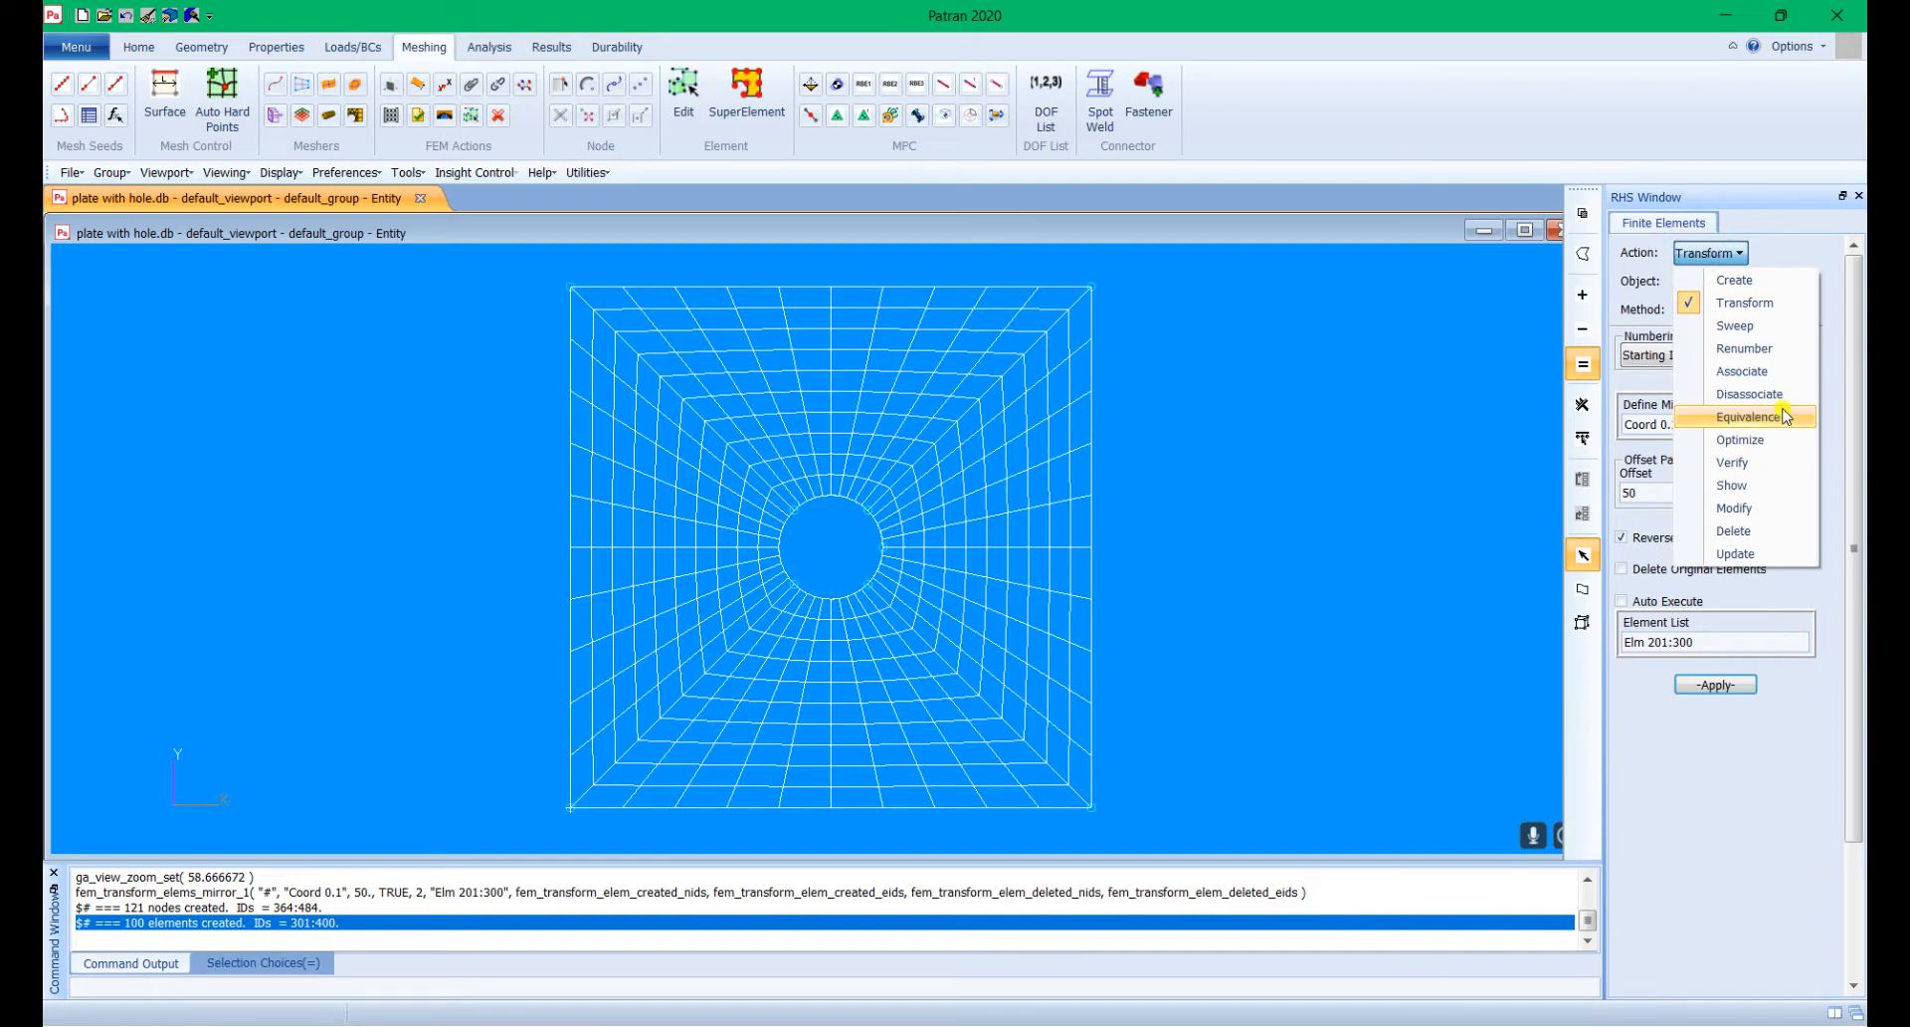
left_click(1789, 419)
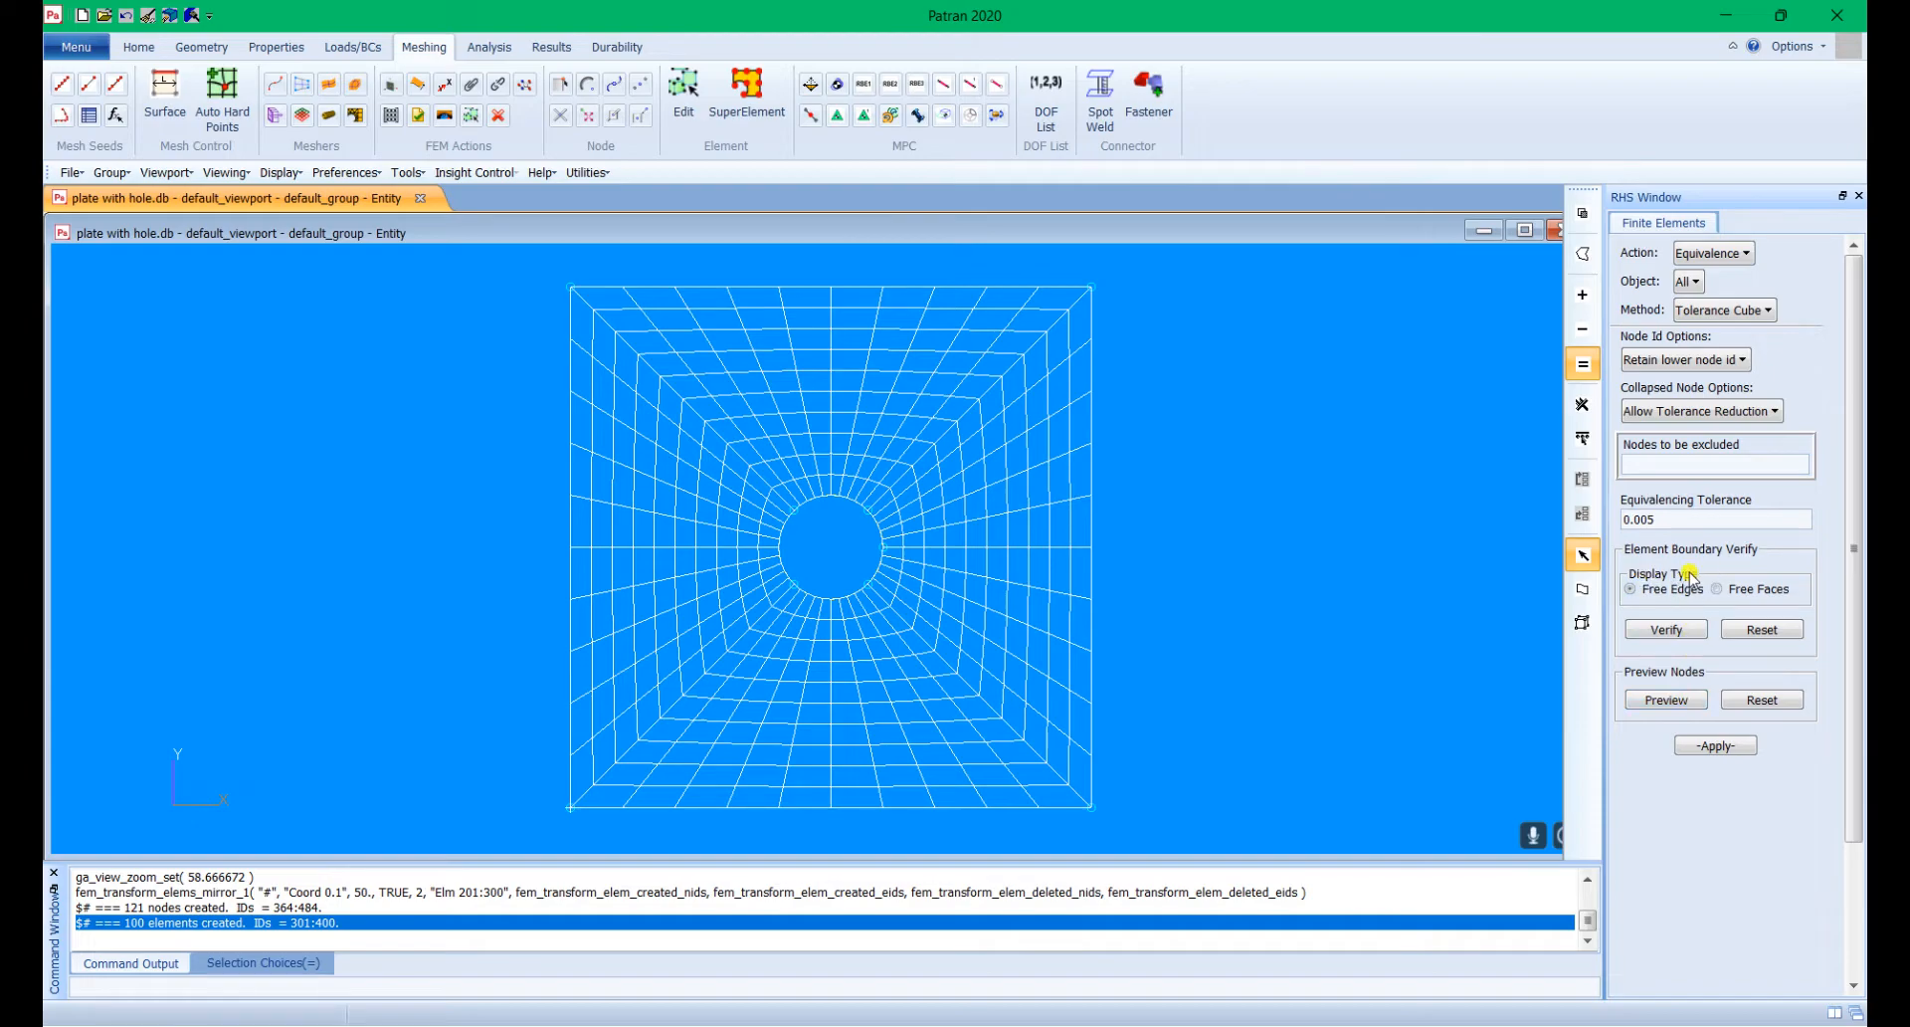
left_click(1699, 633)
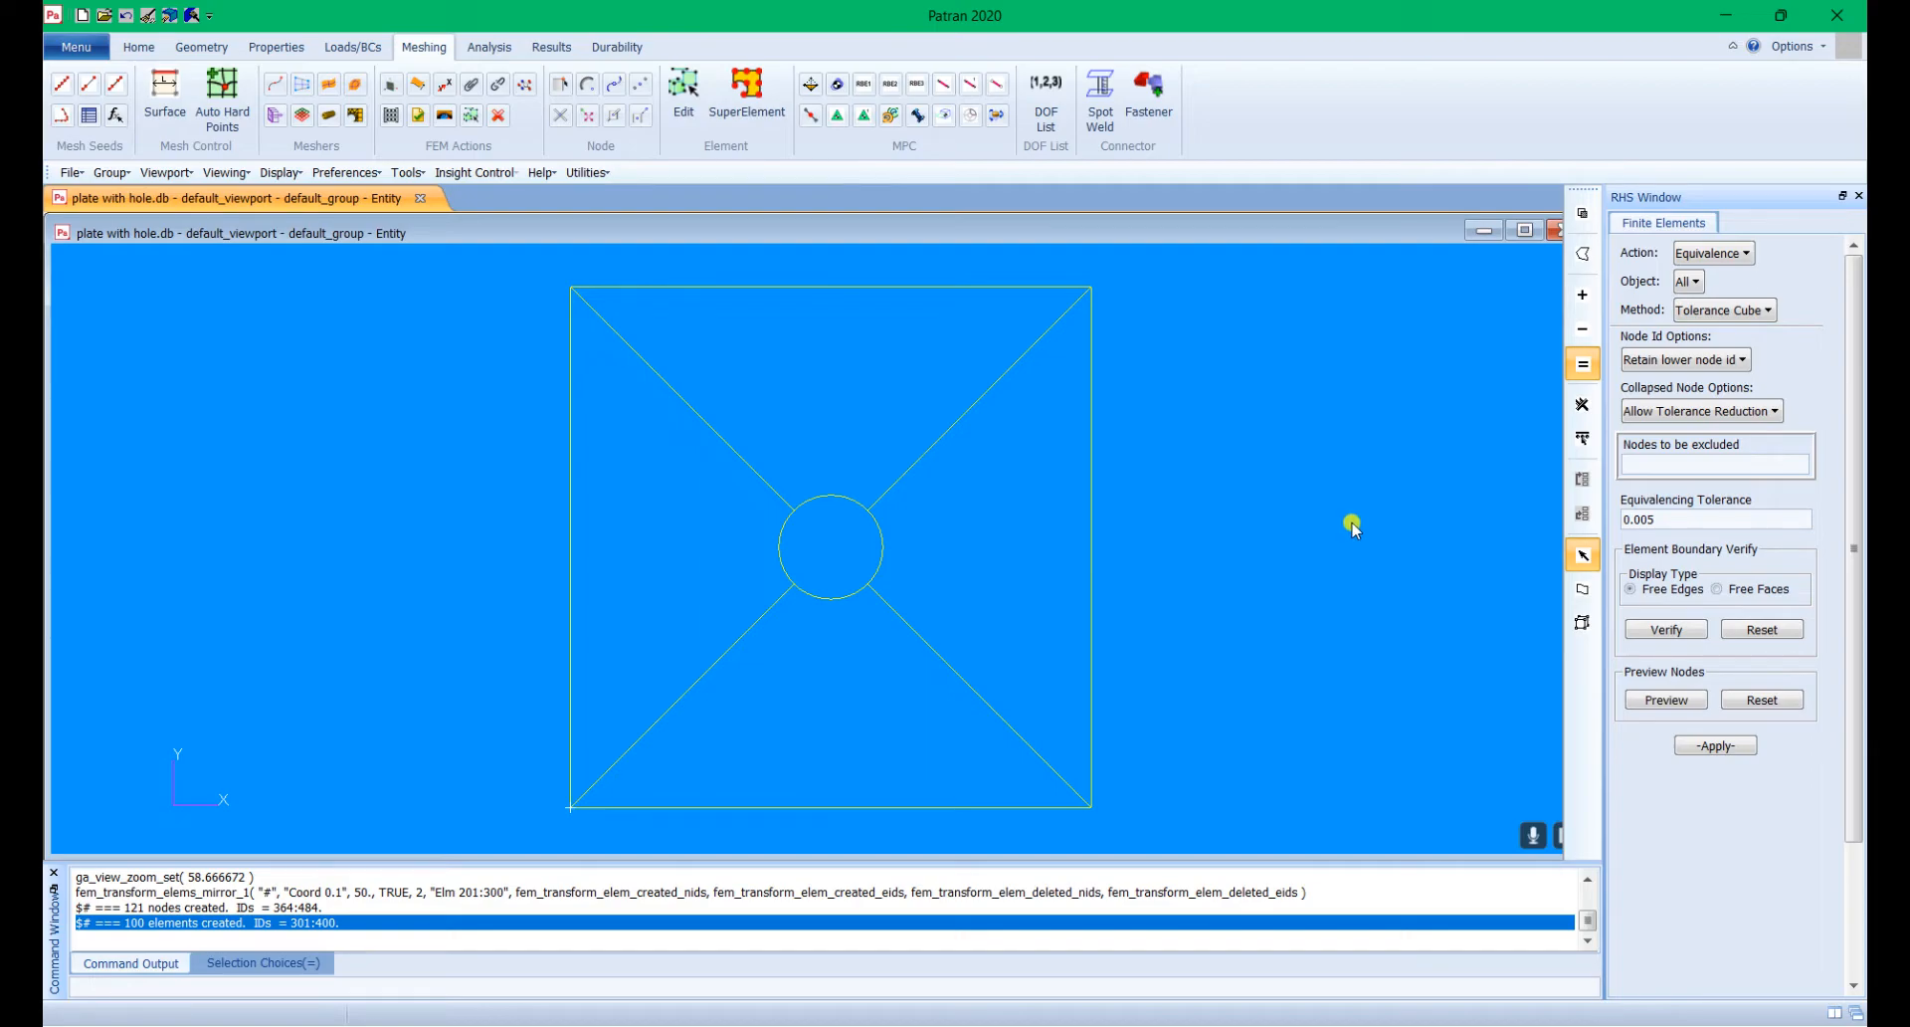
left_click(1761, 631)
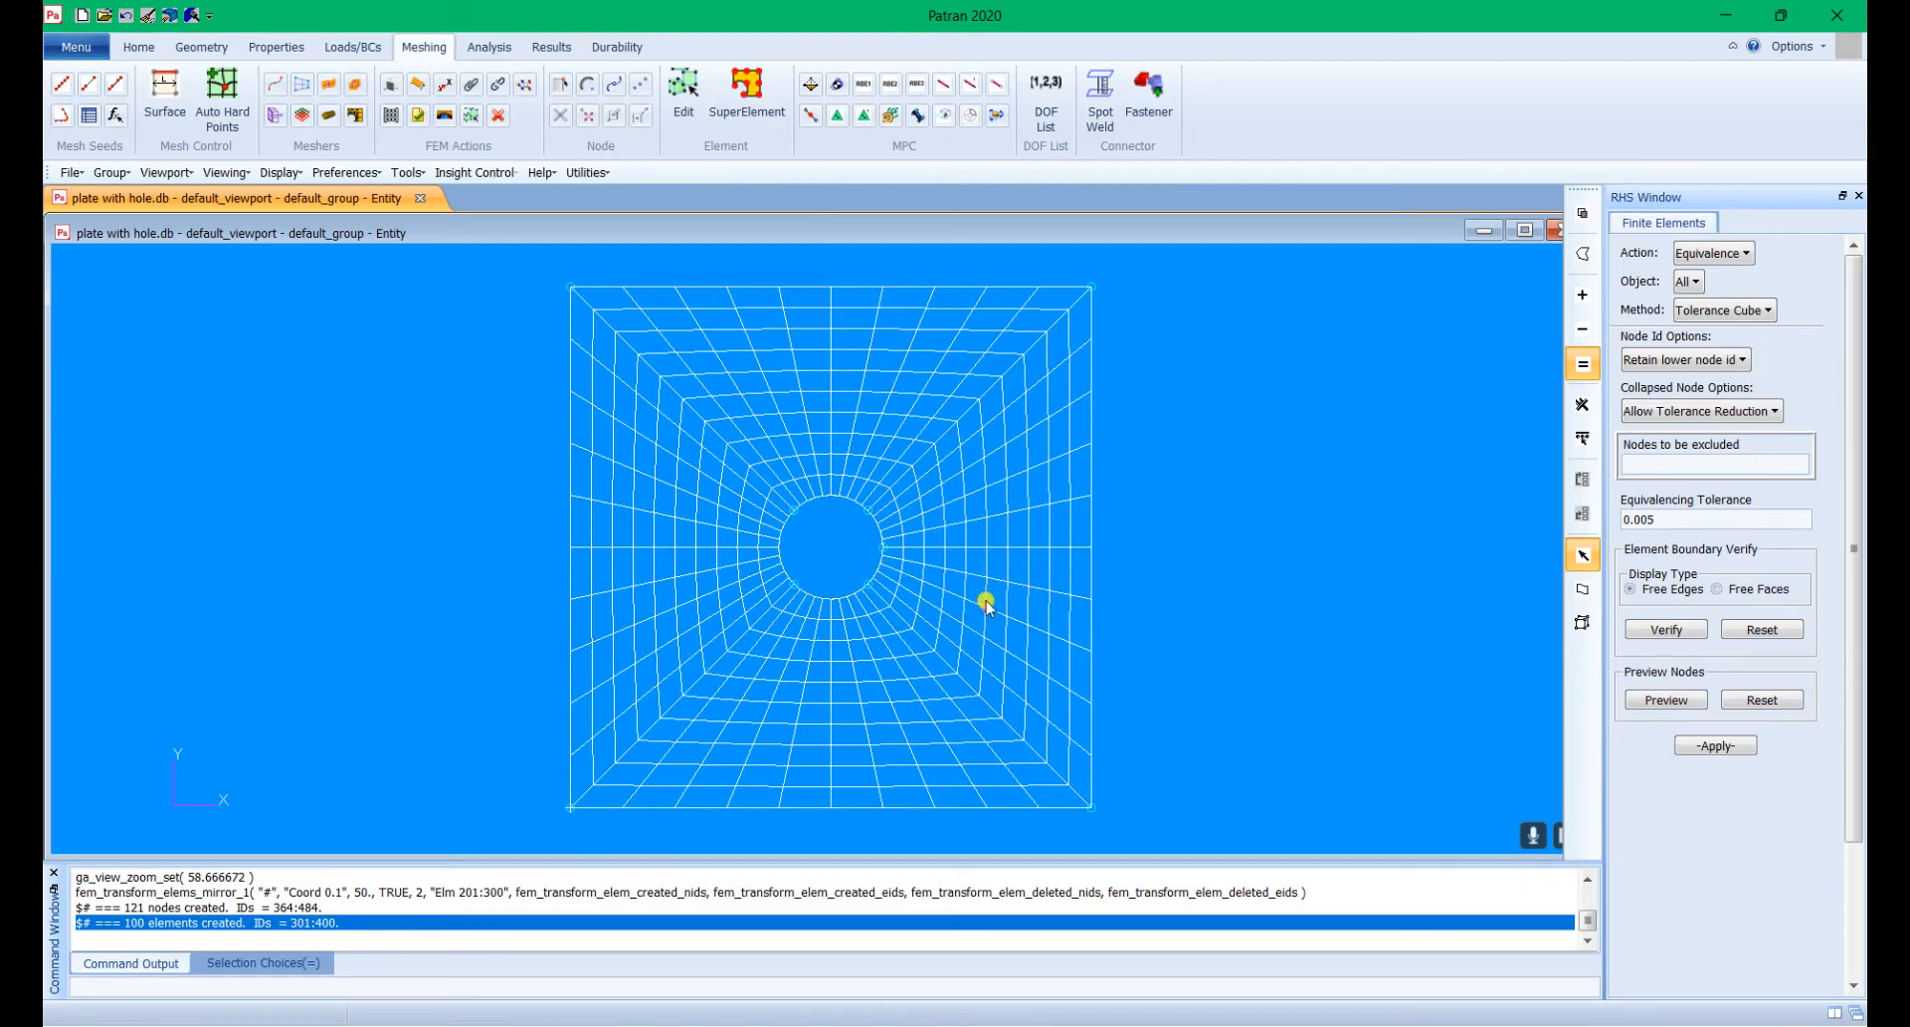
Step: Display the mesh nodes at size 9 and examine them around the hole and across the plate
left_click(139, 47)
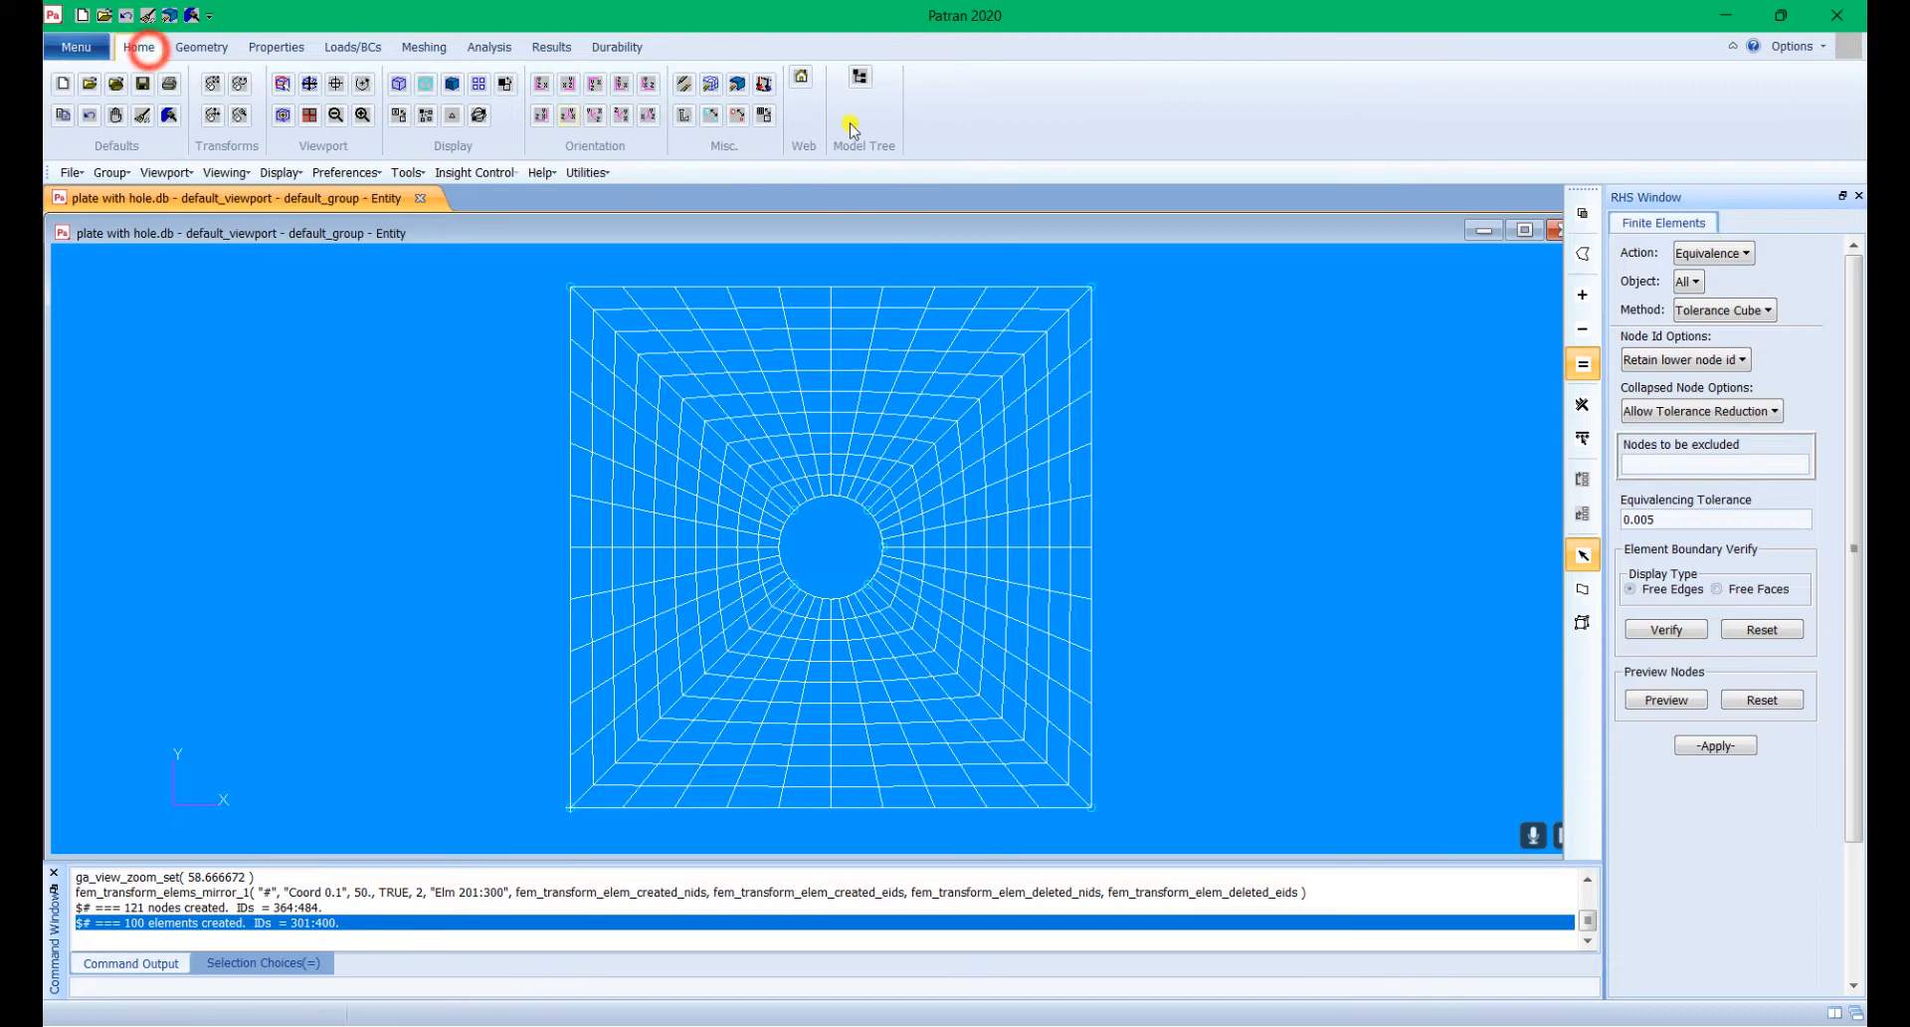
left_click(738, 117)
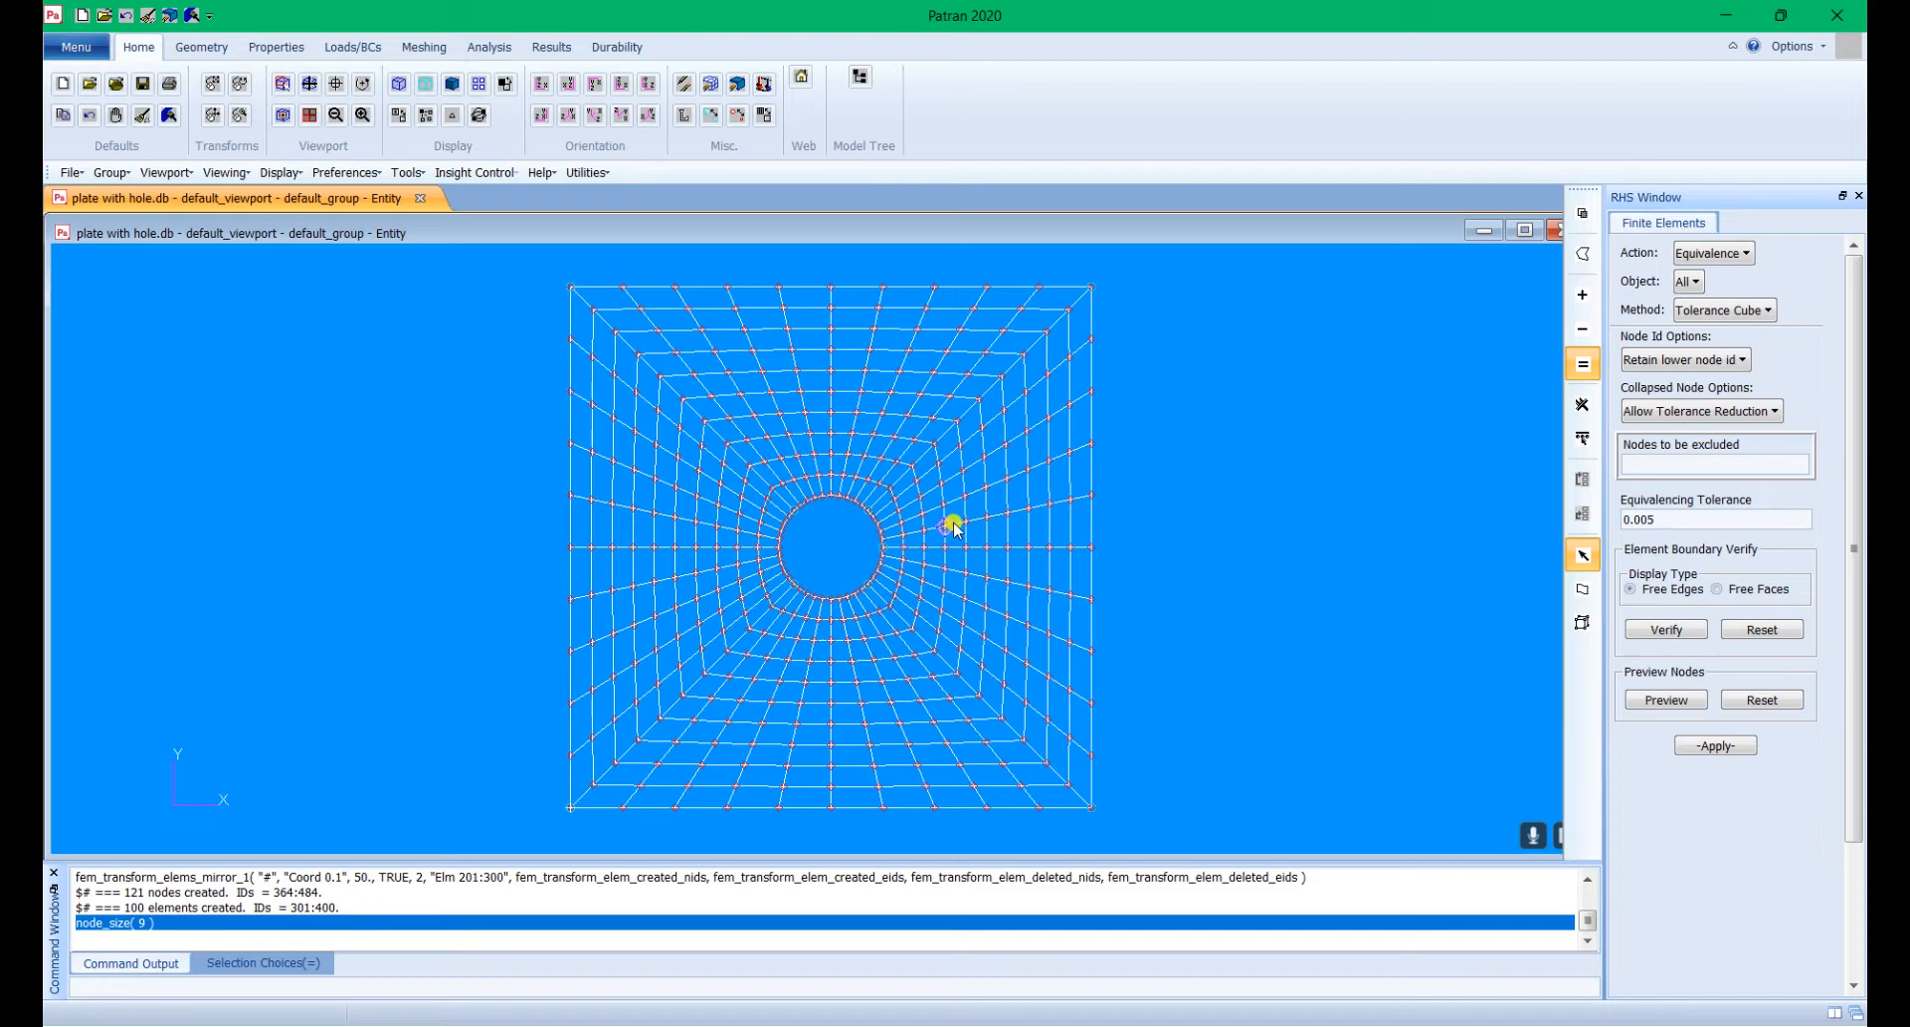
scroll(952, 528, "up", 5)
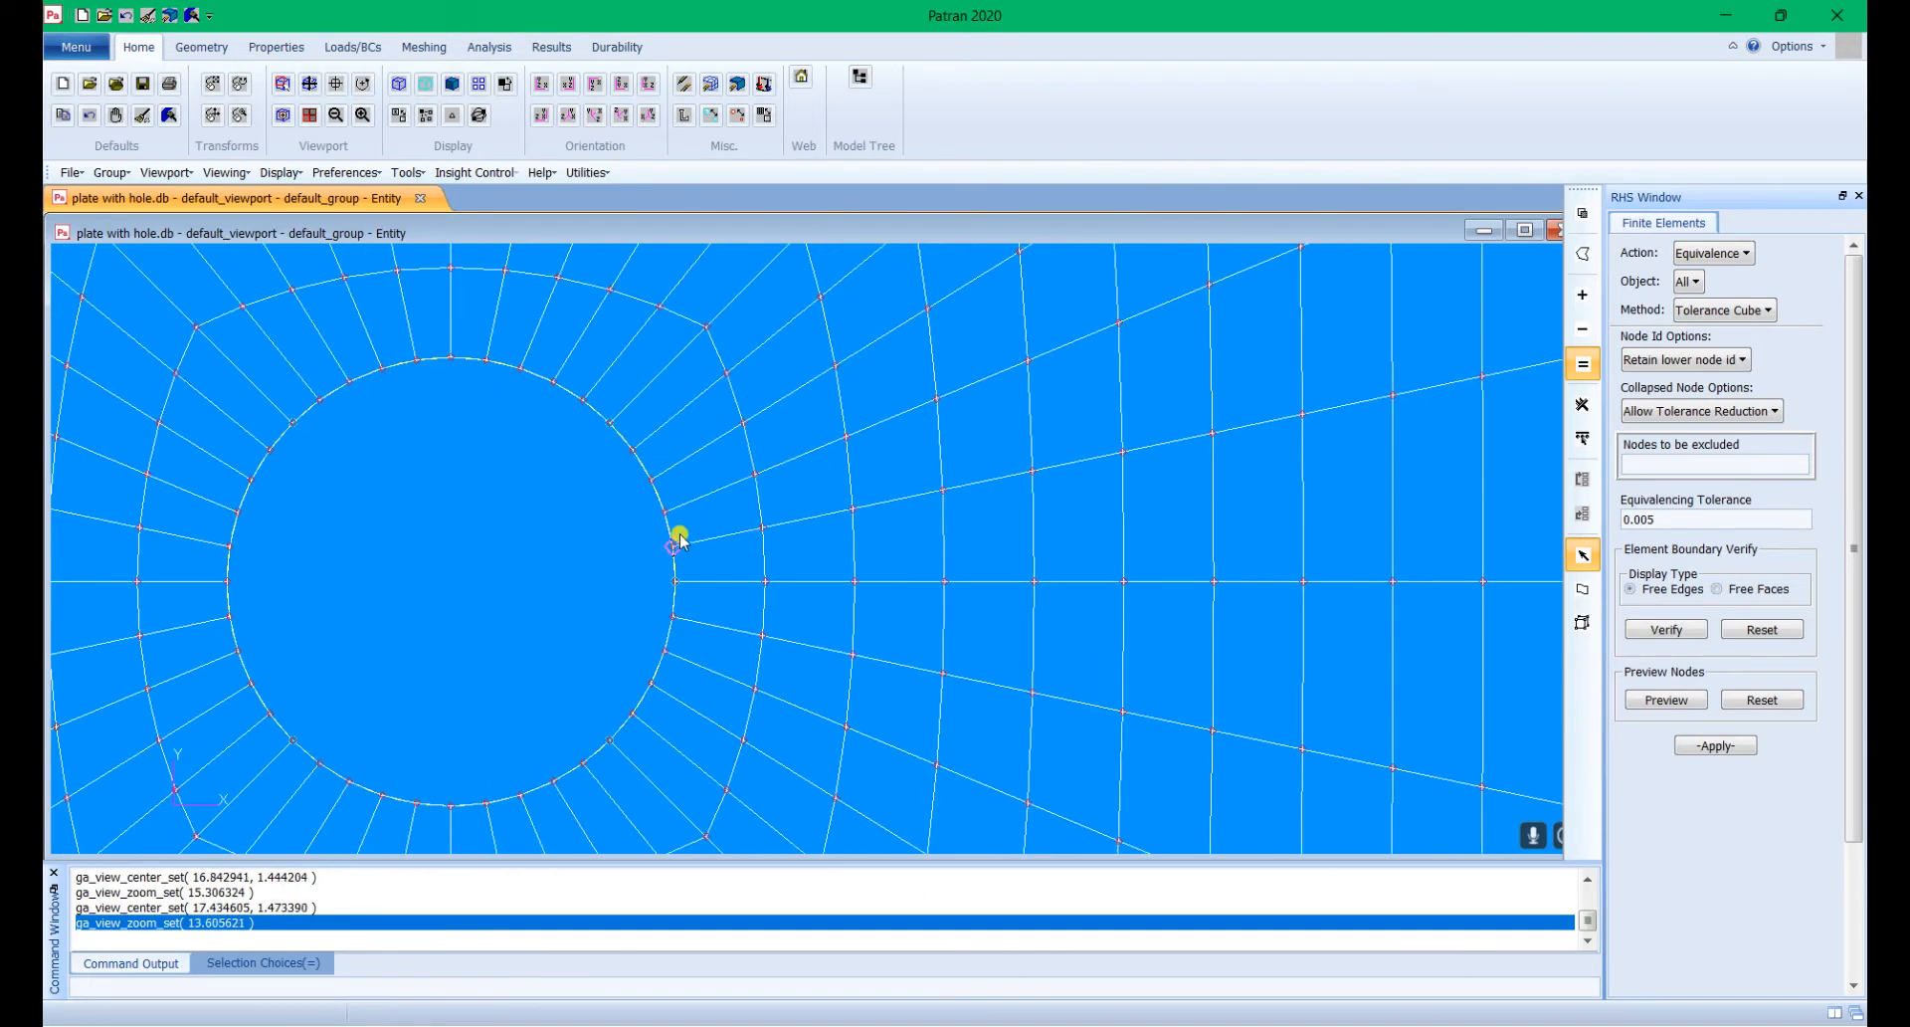
scroll(895, 510, "down", 8)
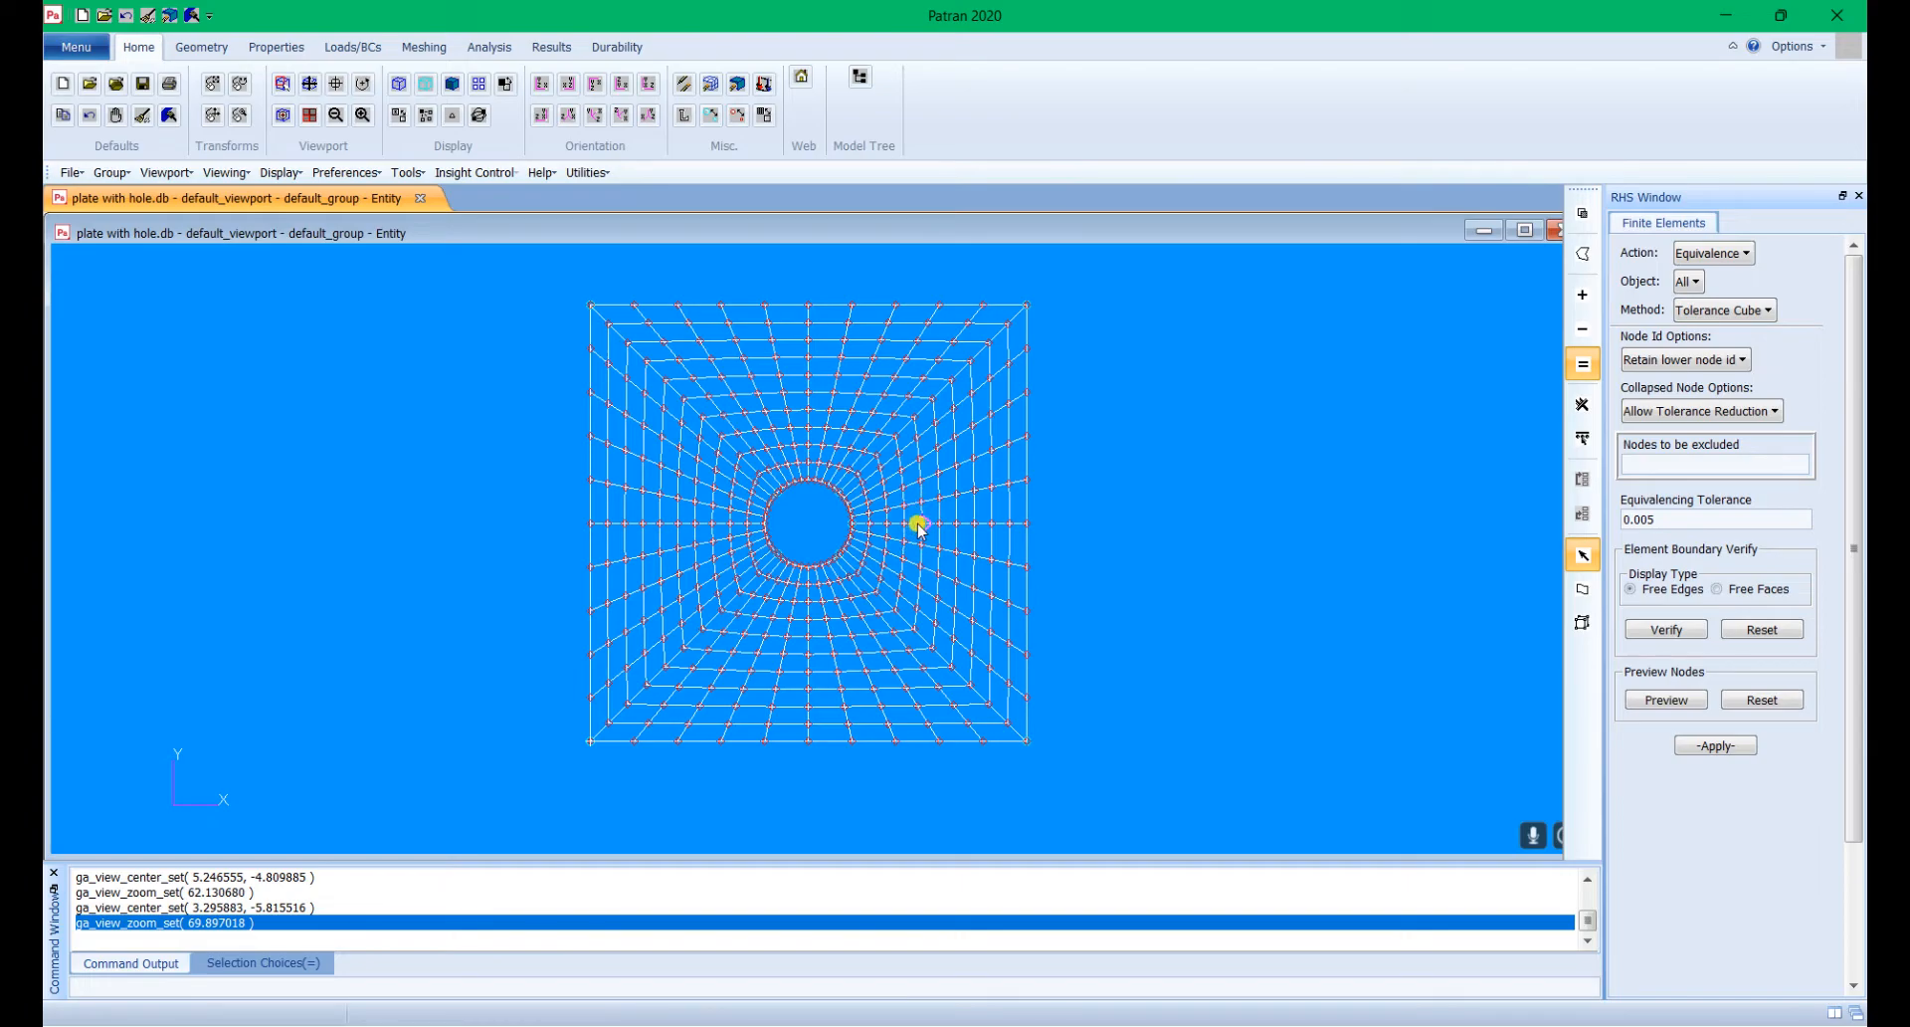
scroll(922, 577, "up", 5)
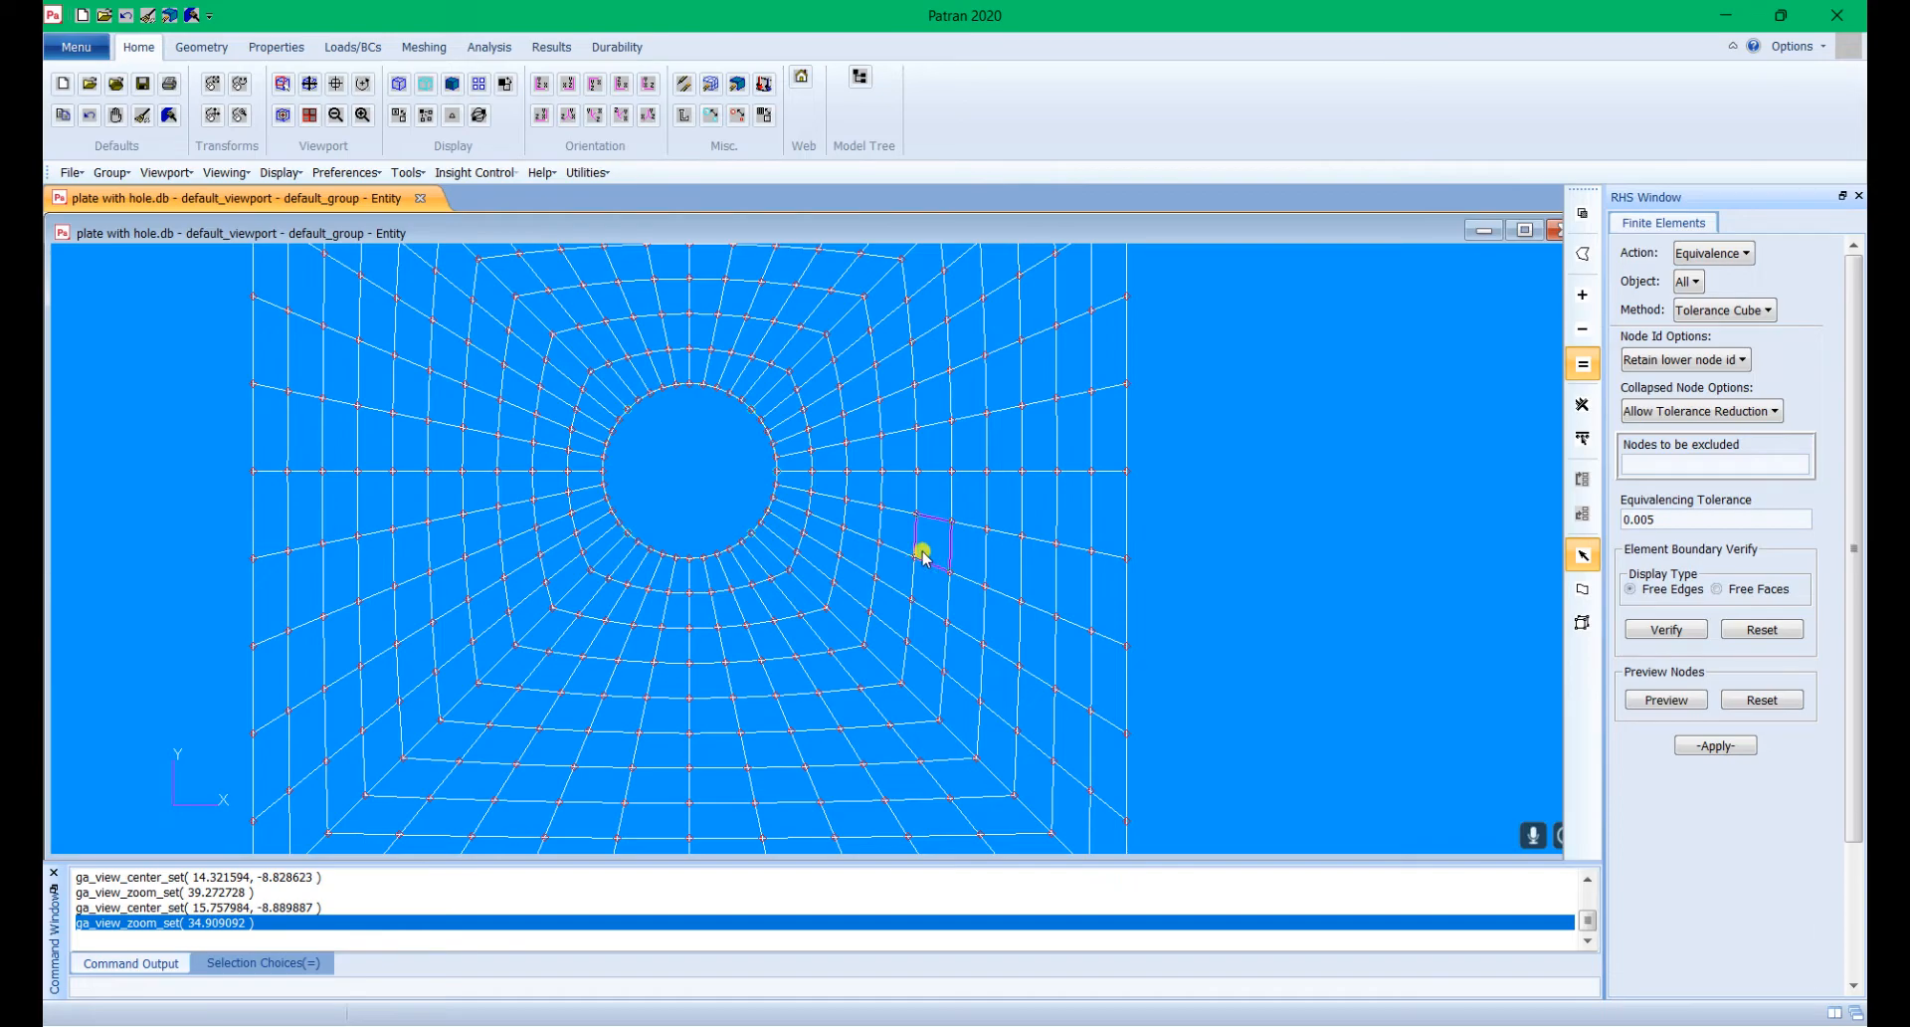
Step: Examine the mesh nodes around the hole and across the plate, and turn the node display off
scroll(913, 557, "down", 5)
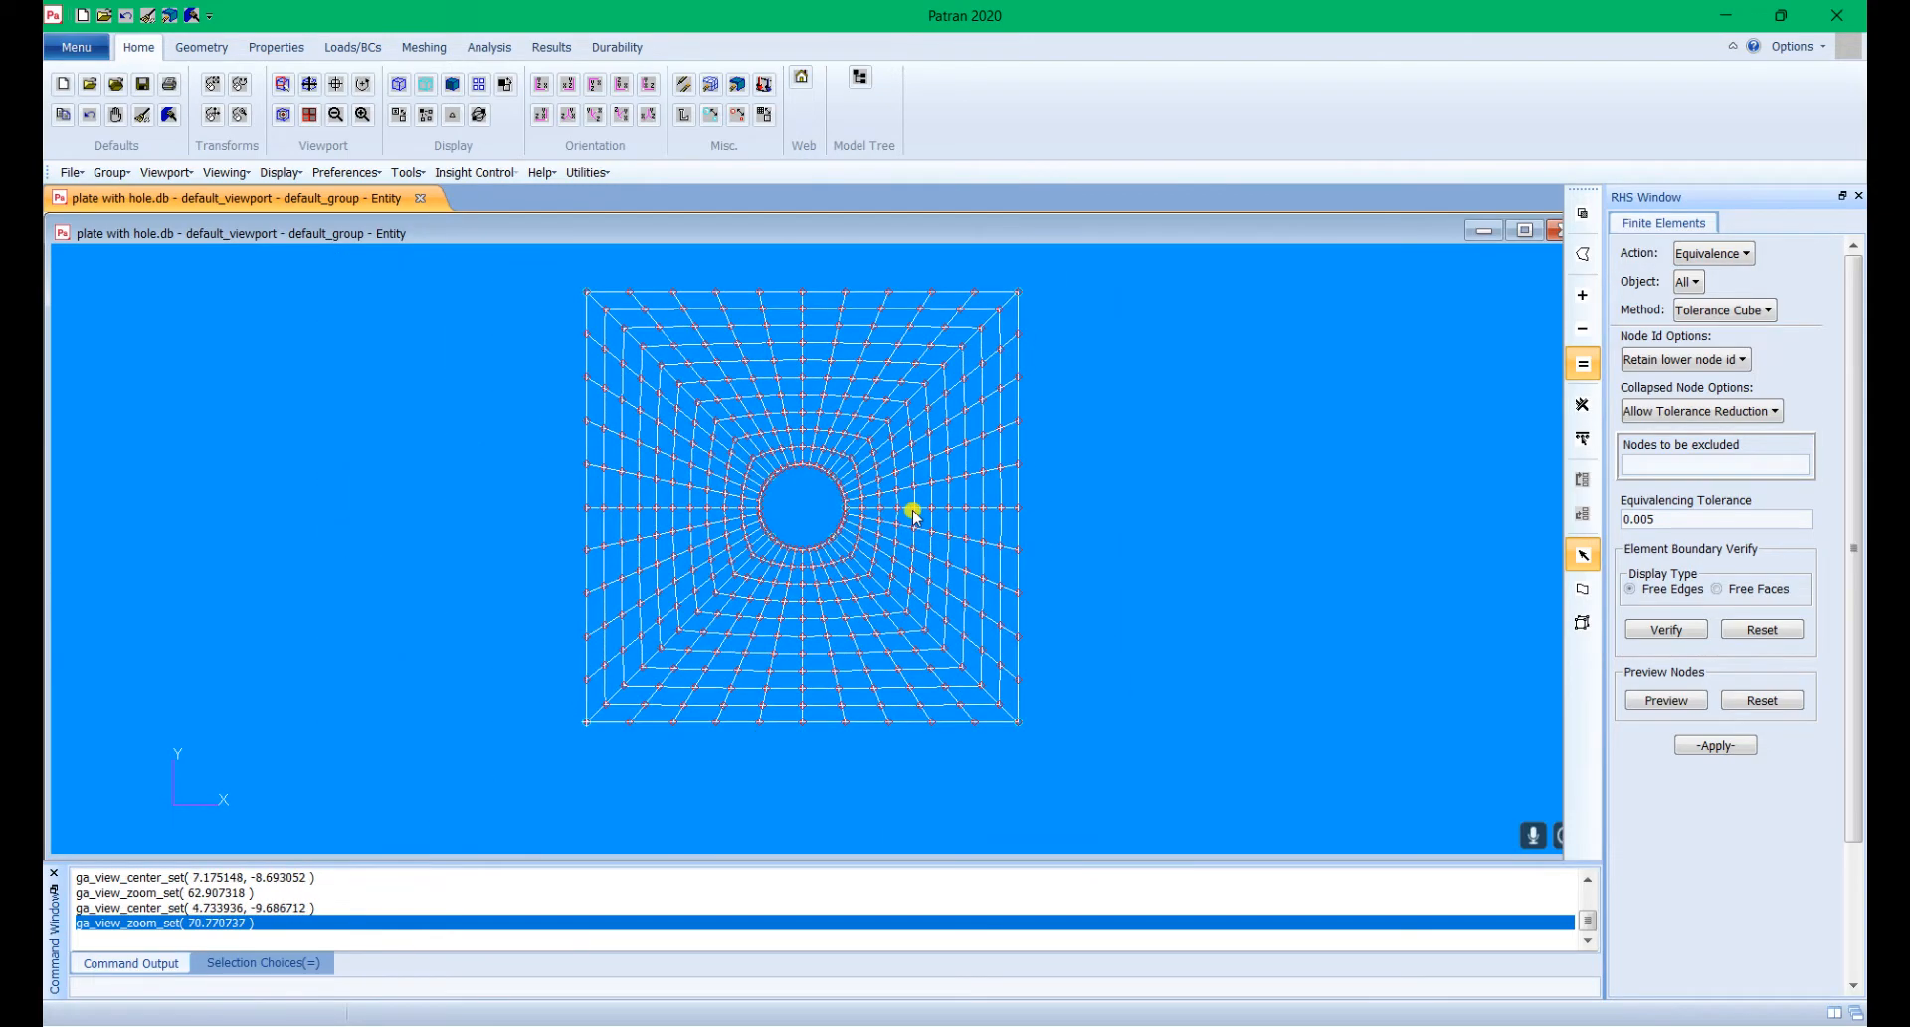
scroll(638, 288, "up", 1)
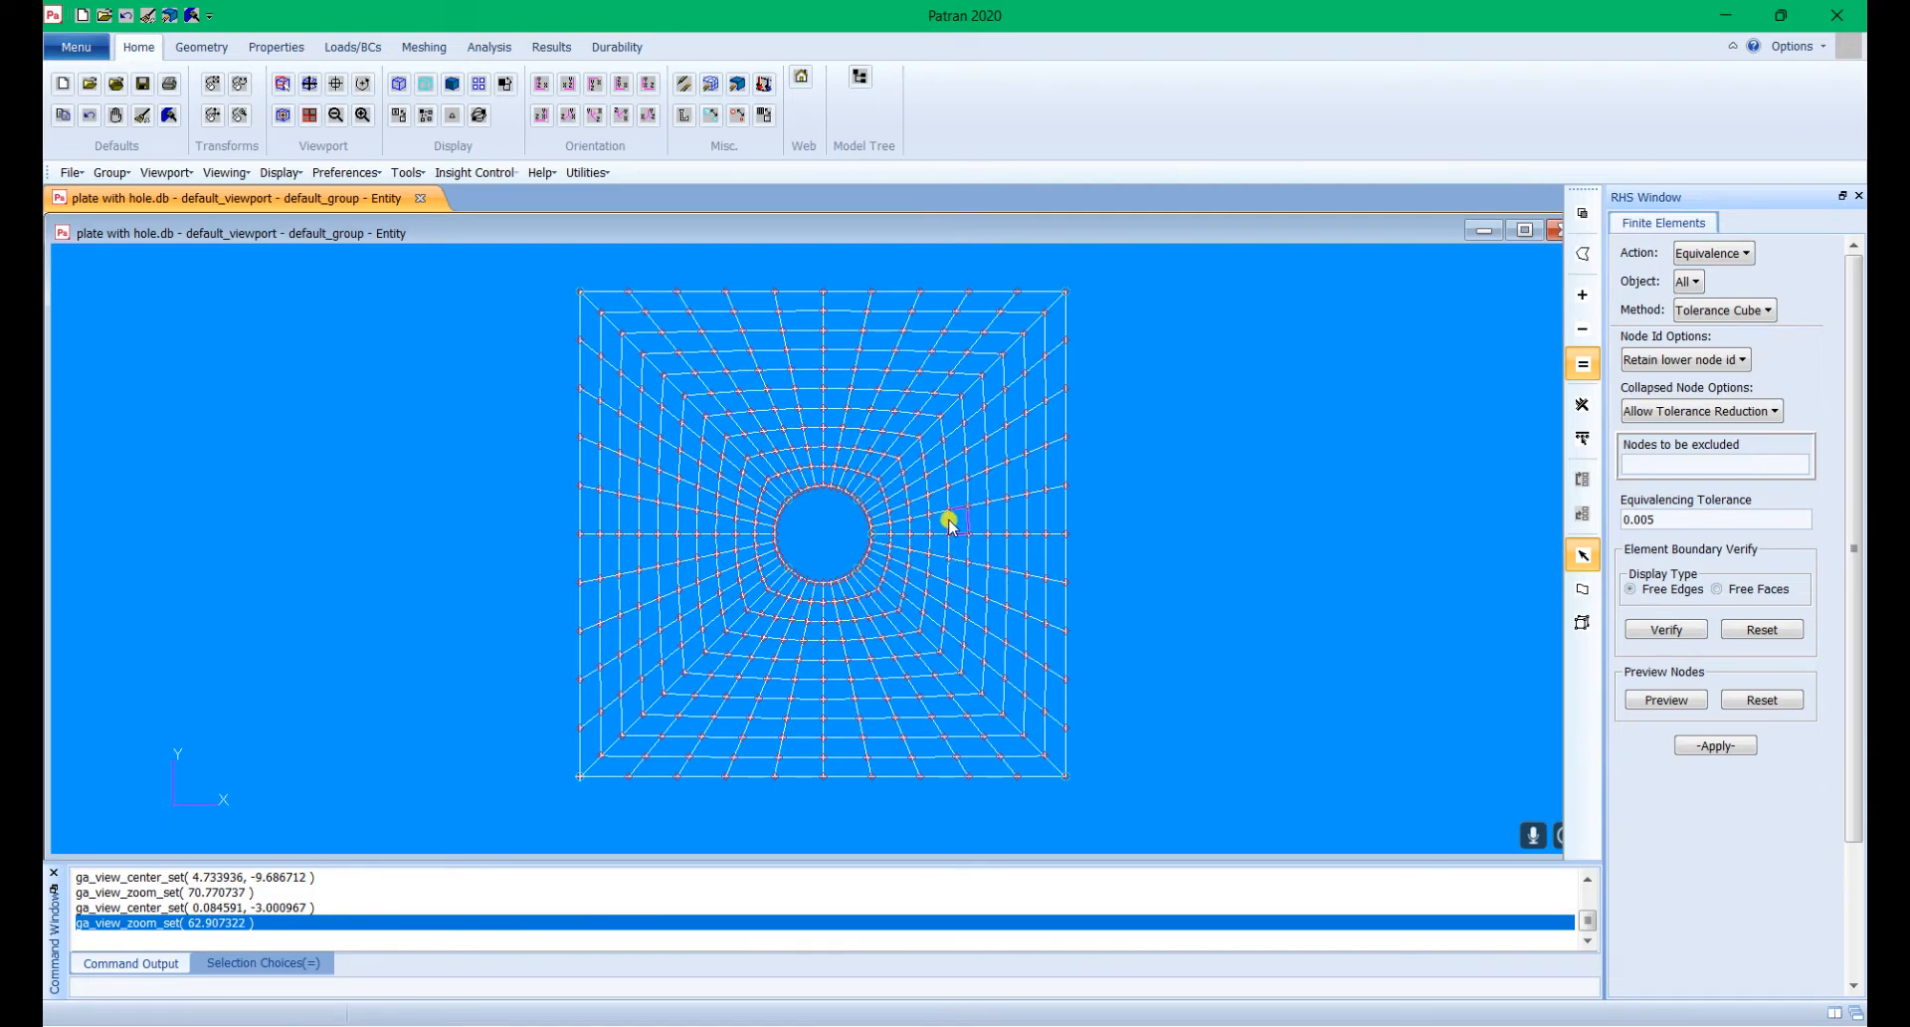
scroll(938, 532, "up", 10)
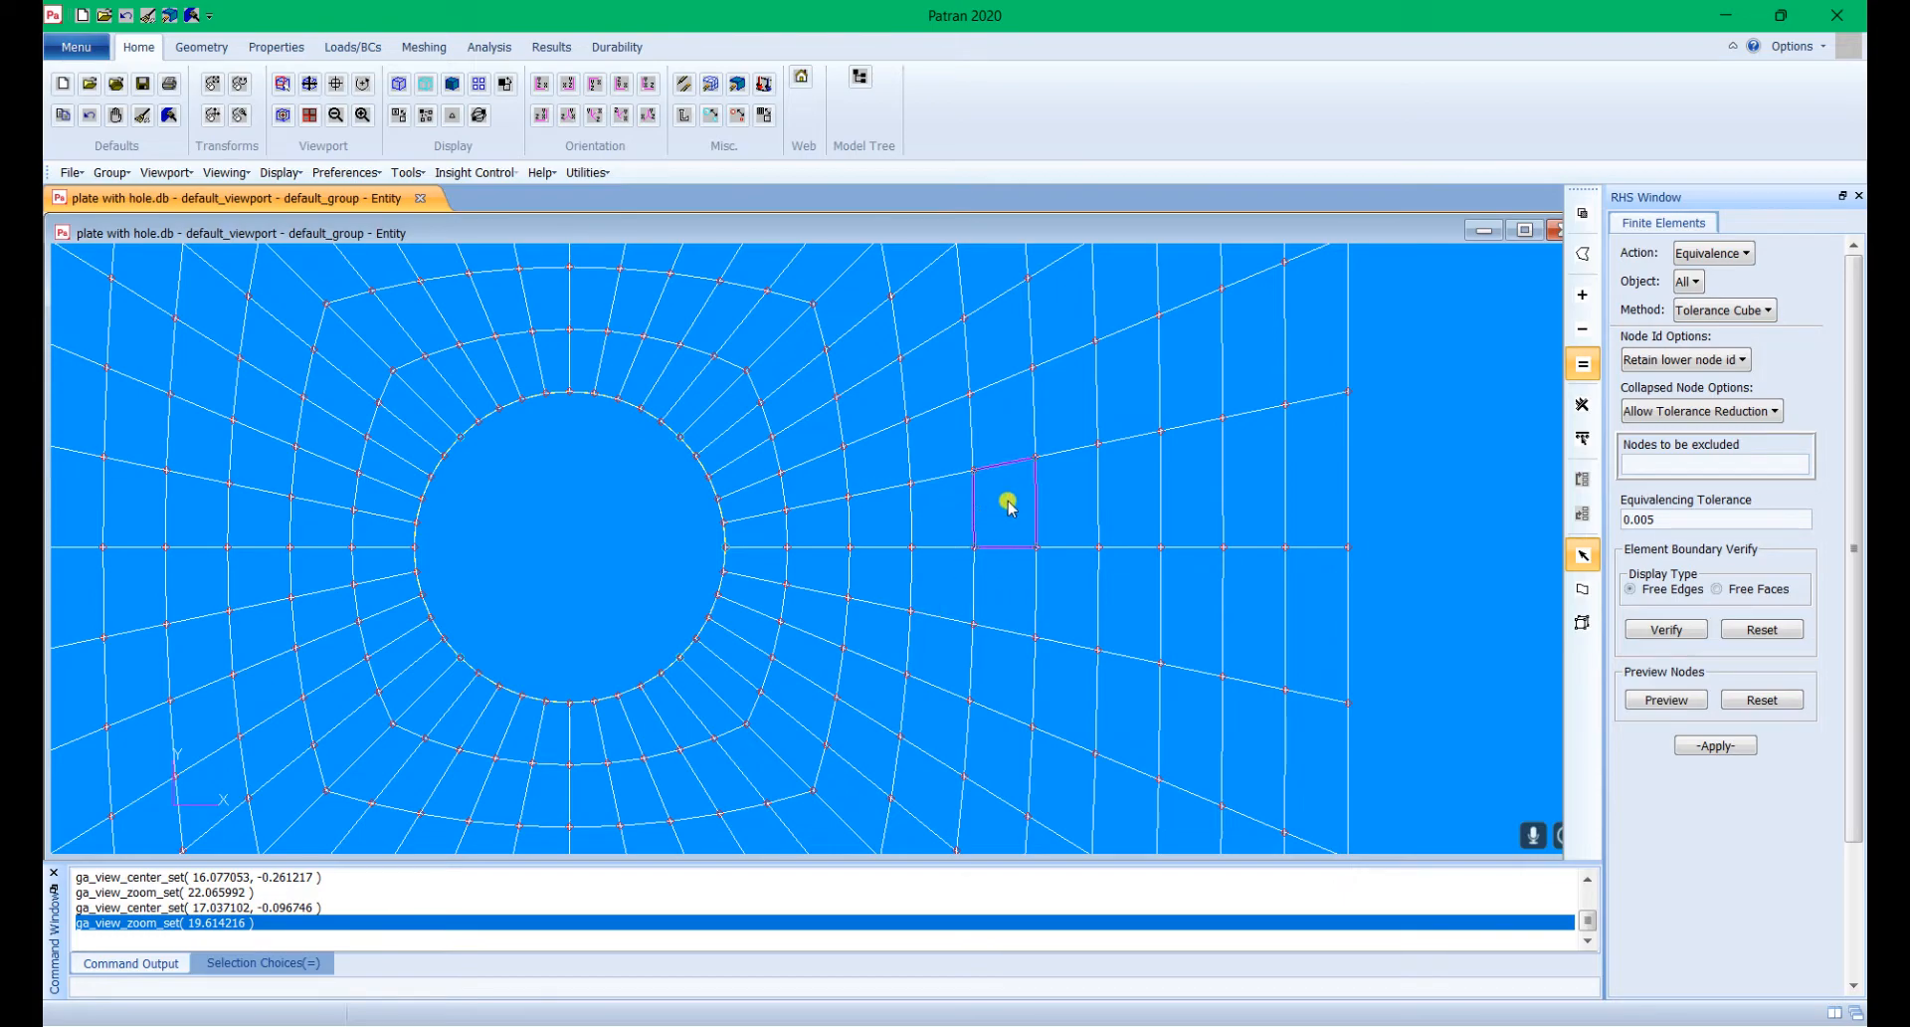
scroll(964, 533, "down", 10)
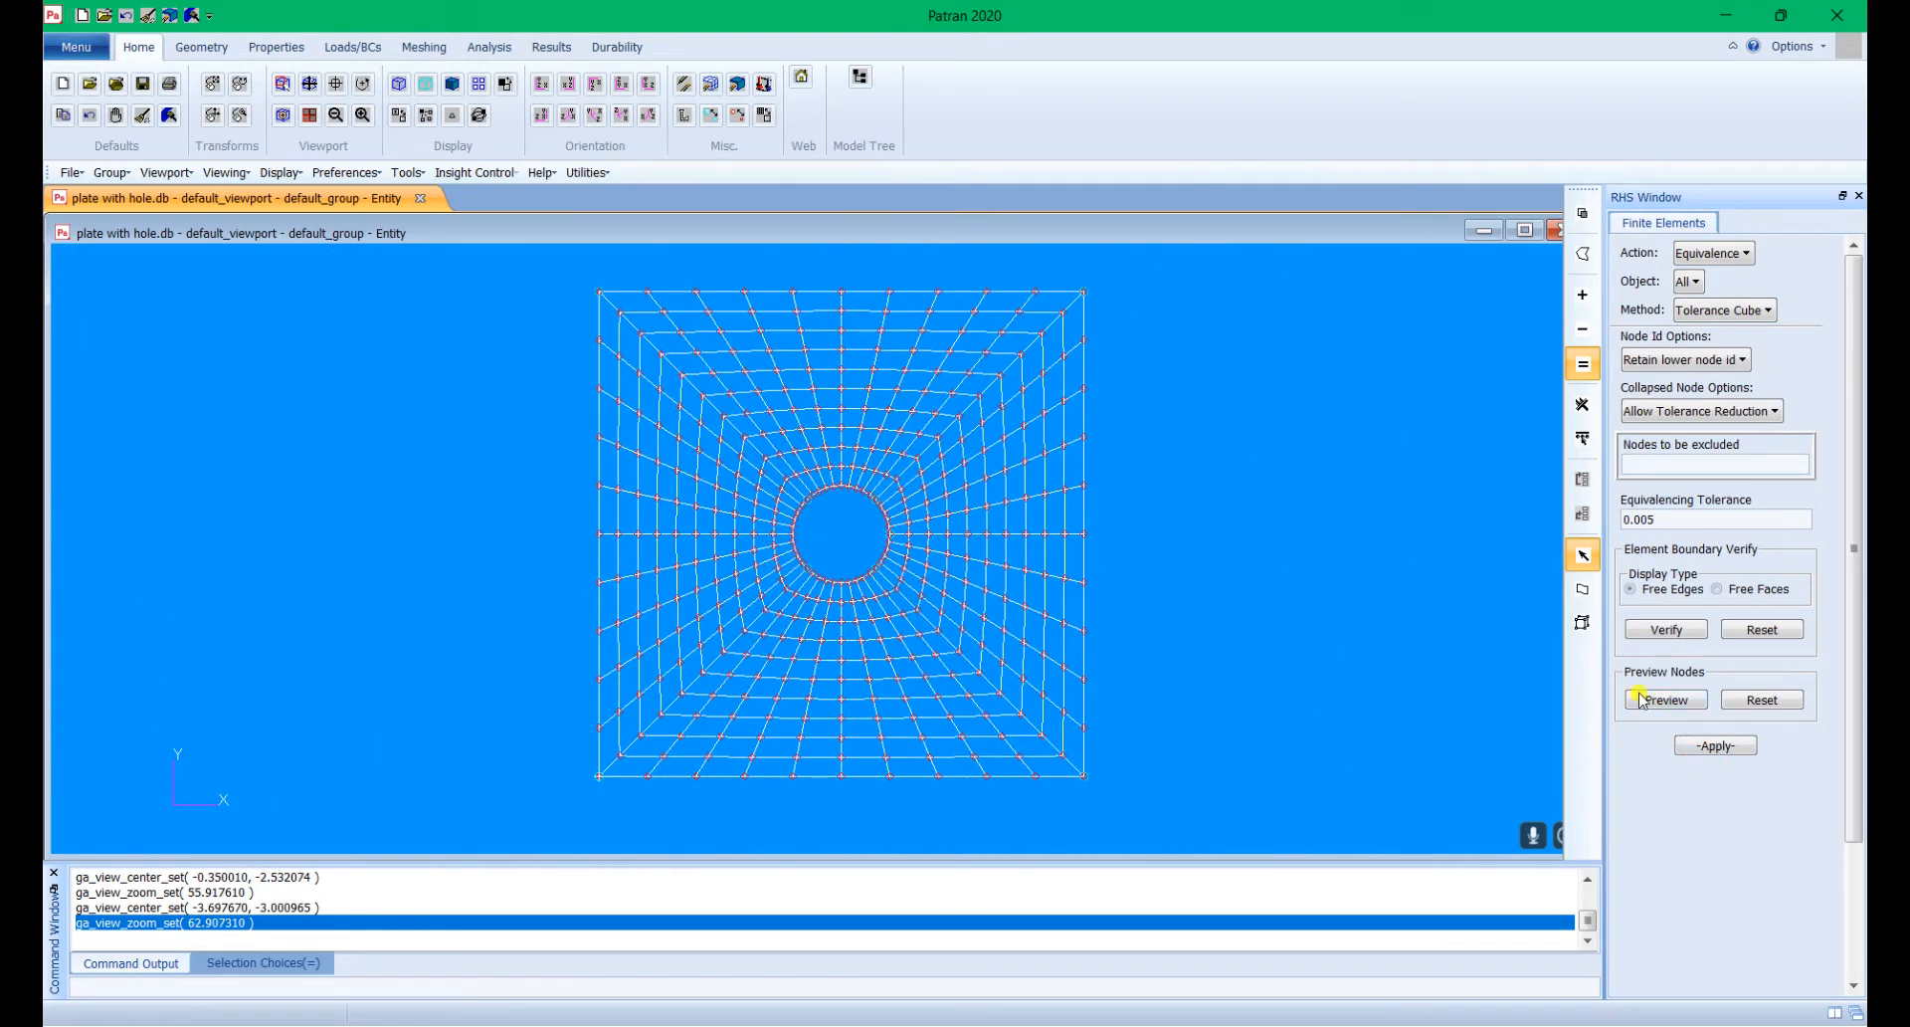
left_click(738, 118)
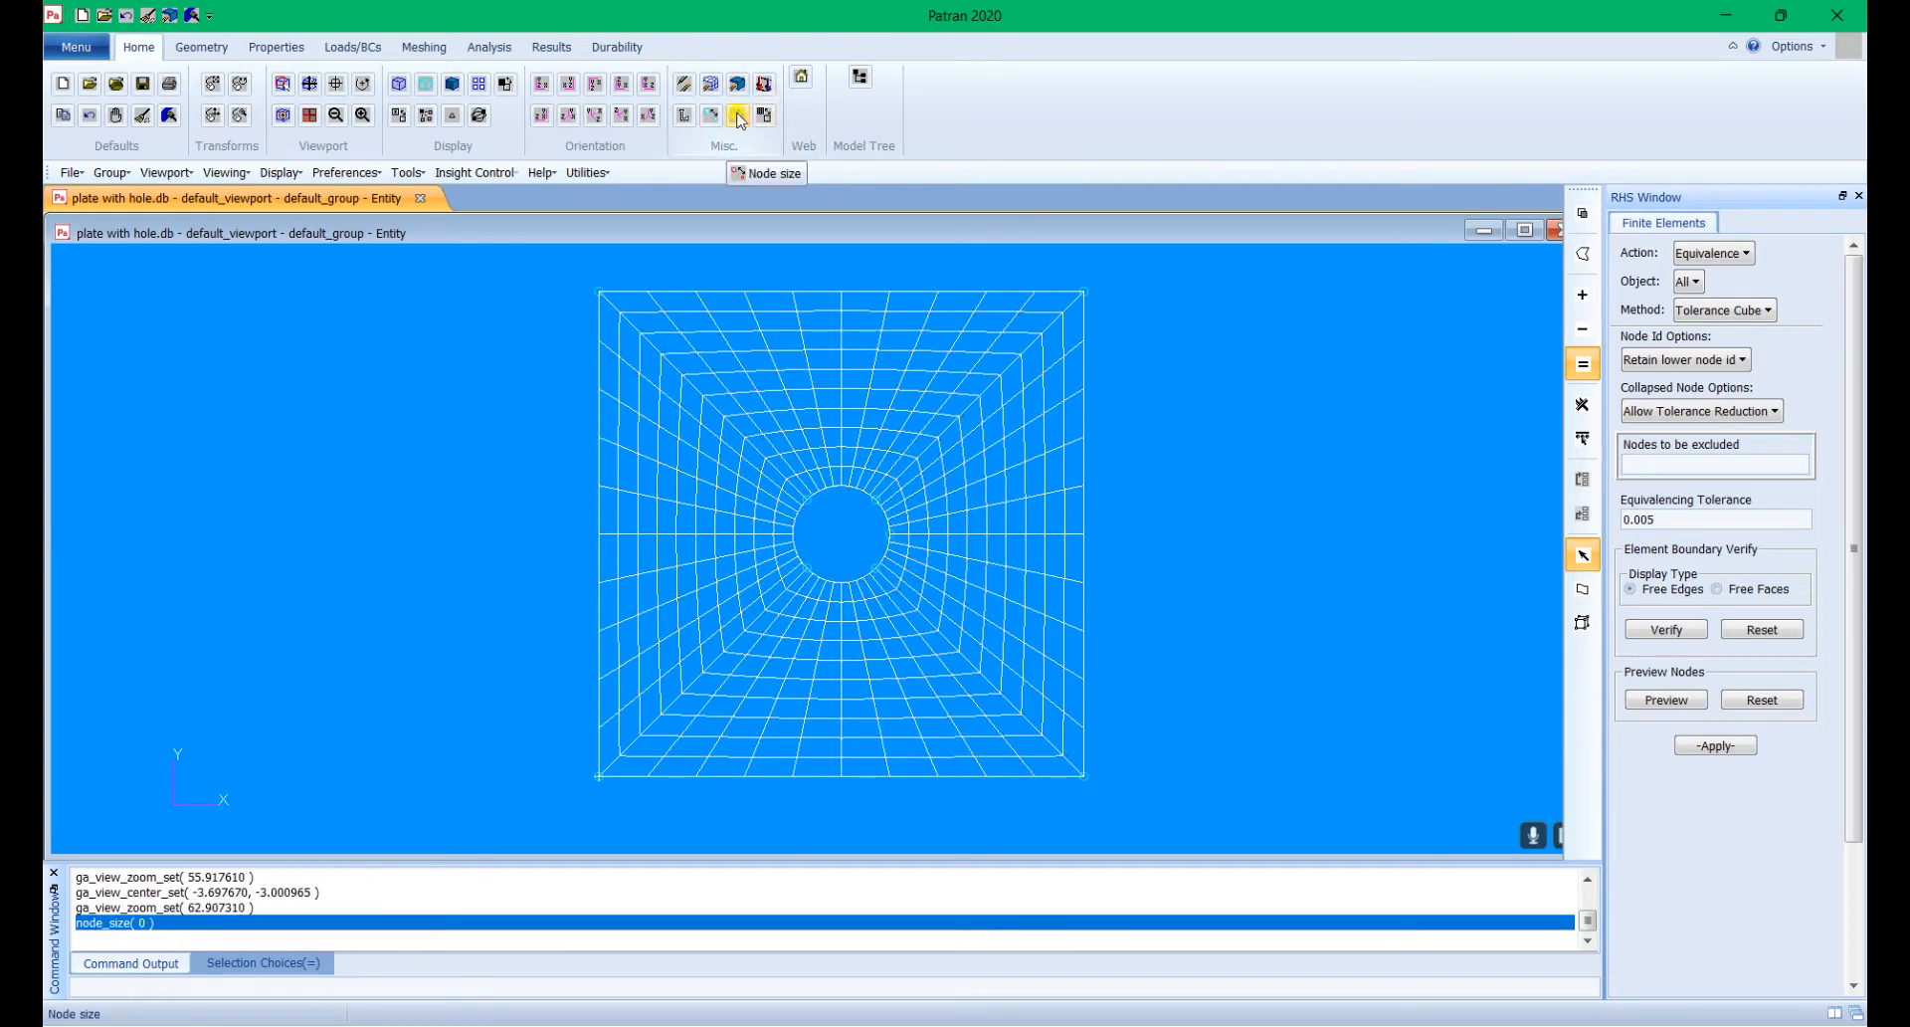
left_click(738, 117)
left_click(738, 118)
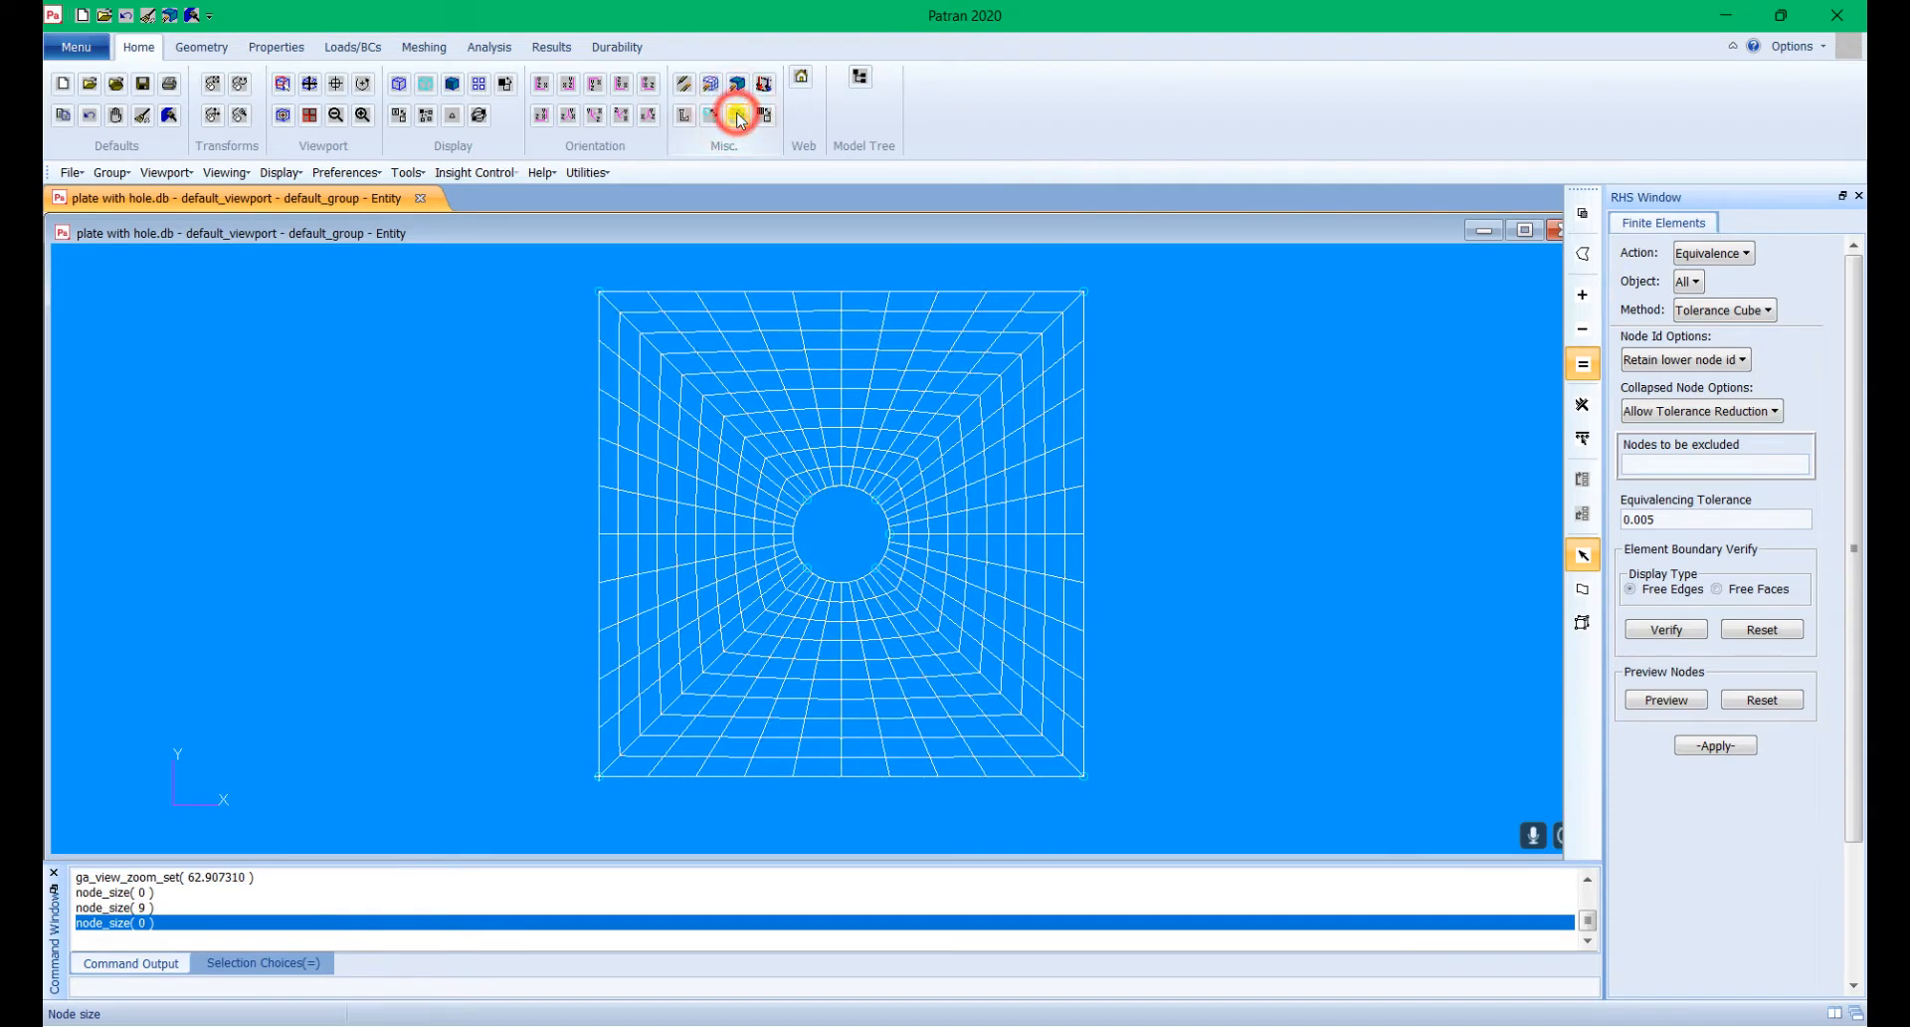
Step: Preview the nodes for equivalencing at tolerance 0.005, examine them along the diagonal near the hole, and clear the preview
left_click(1684, 702)
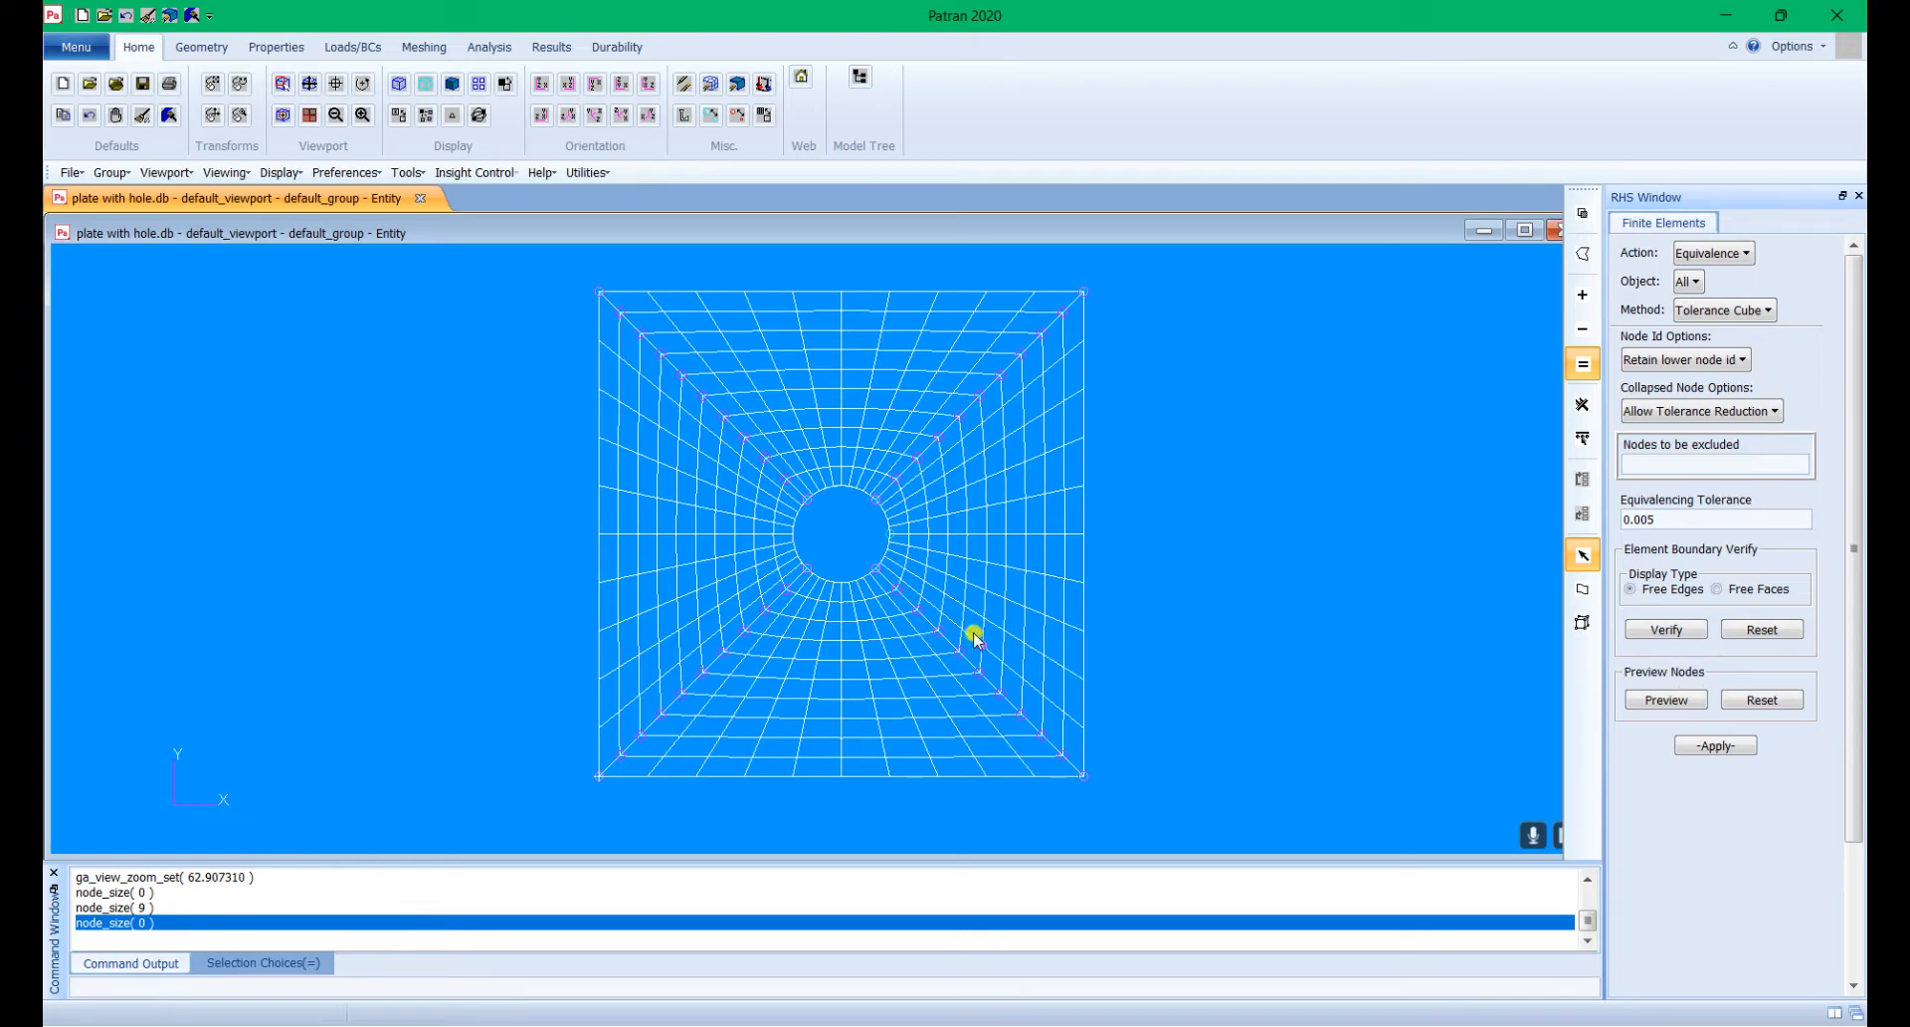
scroll(950, 607, "up", 5)
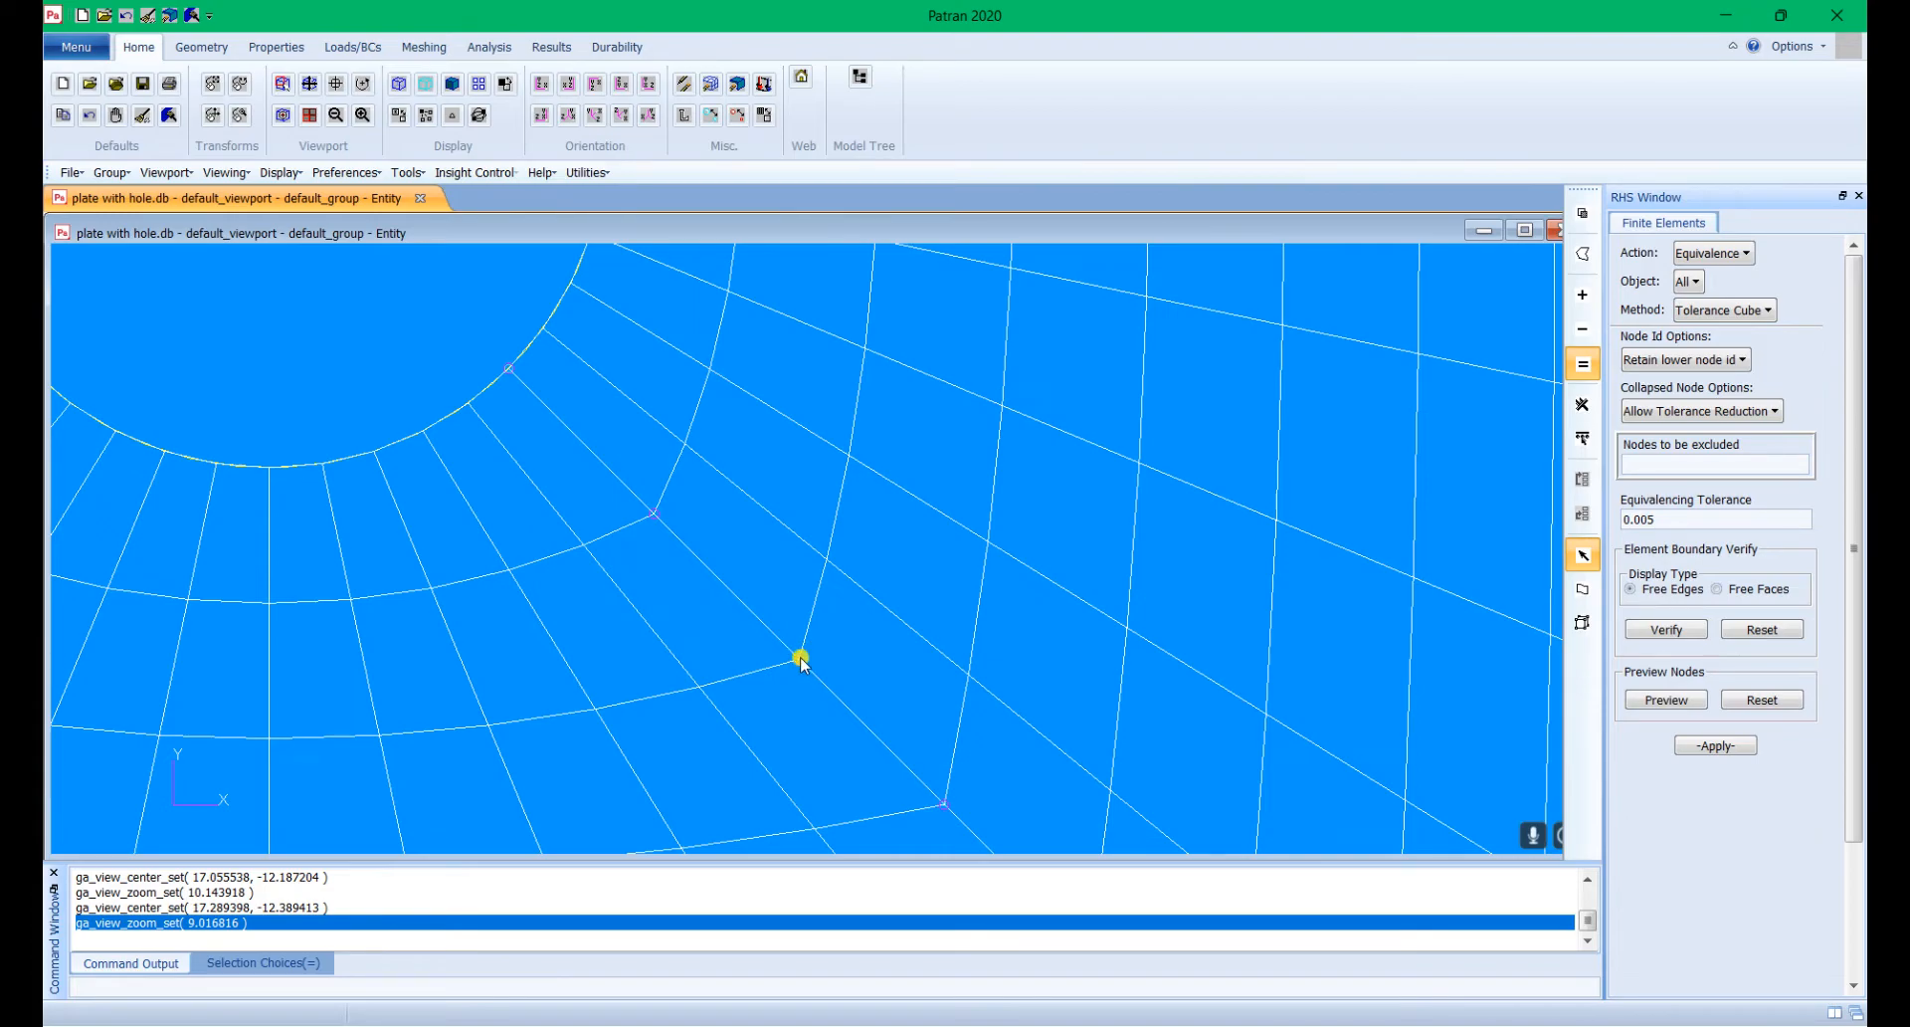
scroll(802, 662, "down", 3)
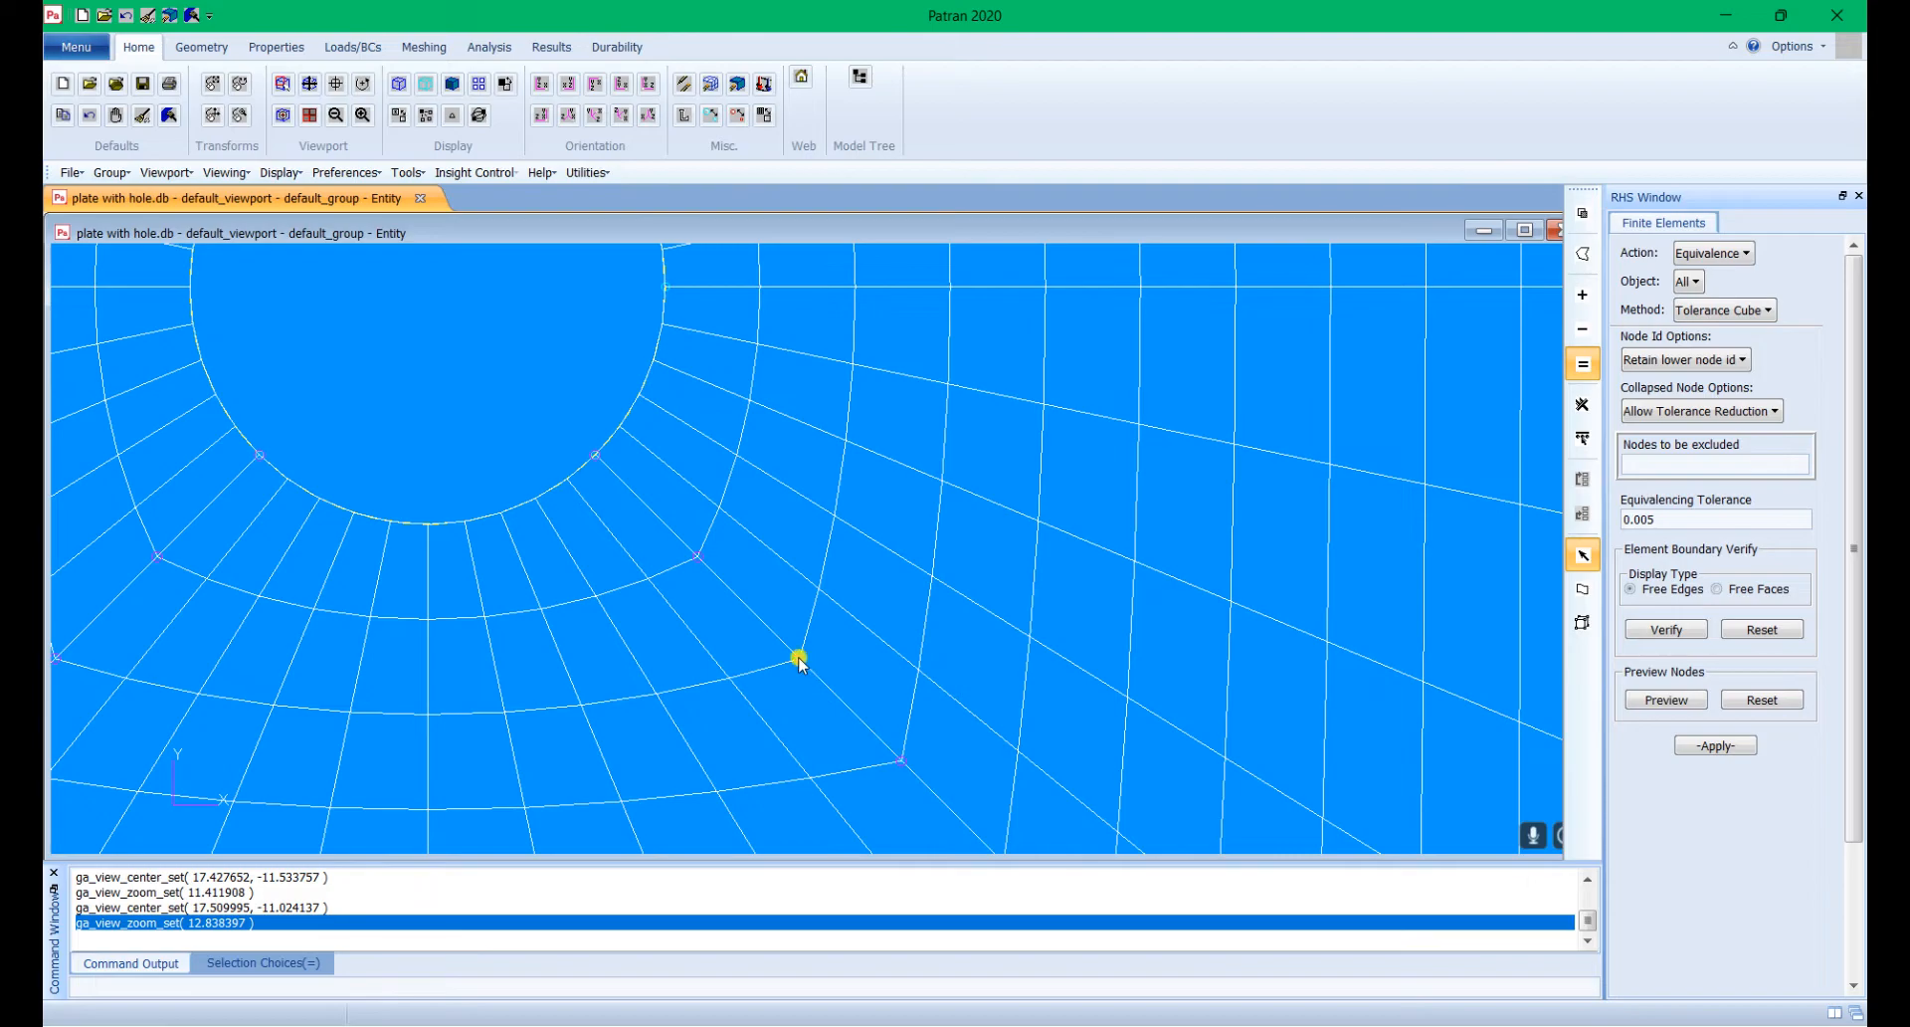
scroll(800, 659, "up", 2)
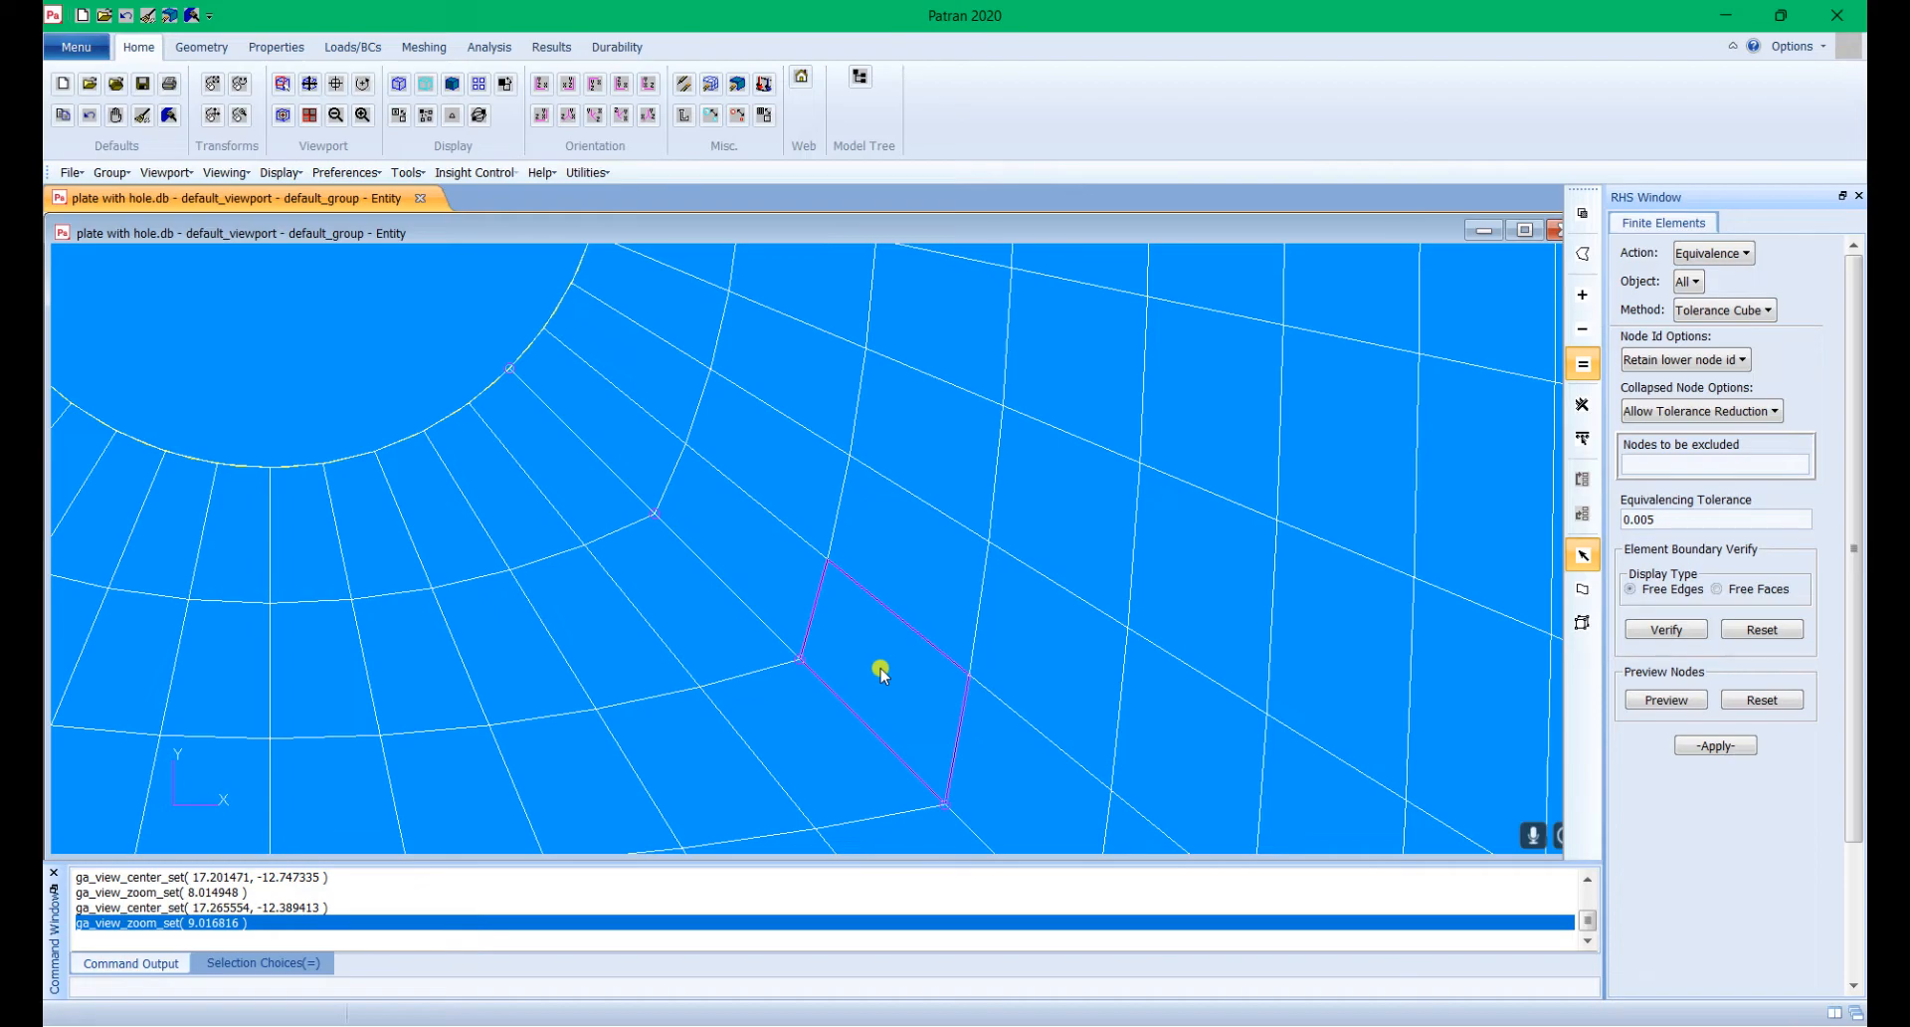
scroll(880, 674, "down", 15)
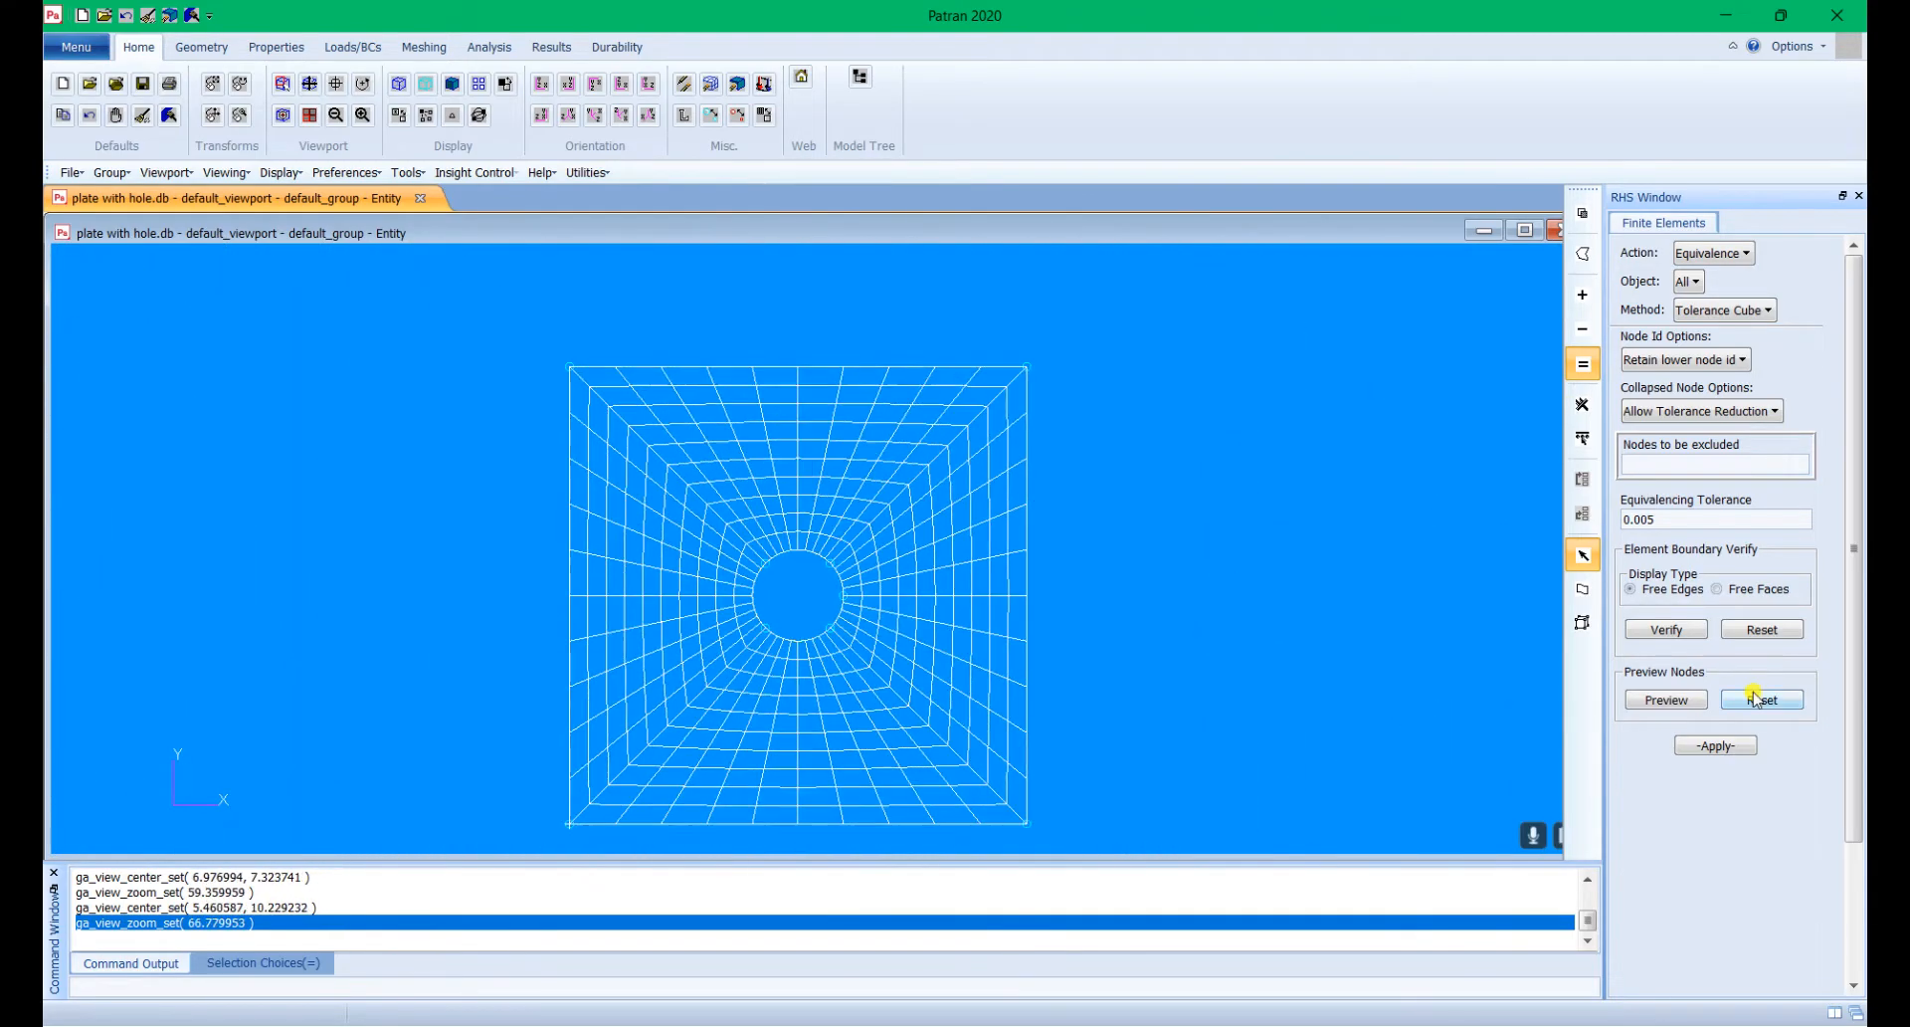
Step: Verify the free edges, equivalence all nodes with the Tolerance Cube method at 0.005, and restore the mesh display
left_click(1664, 629)
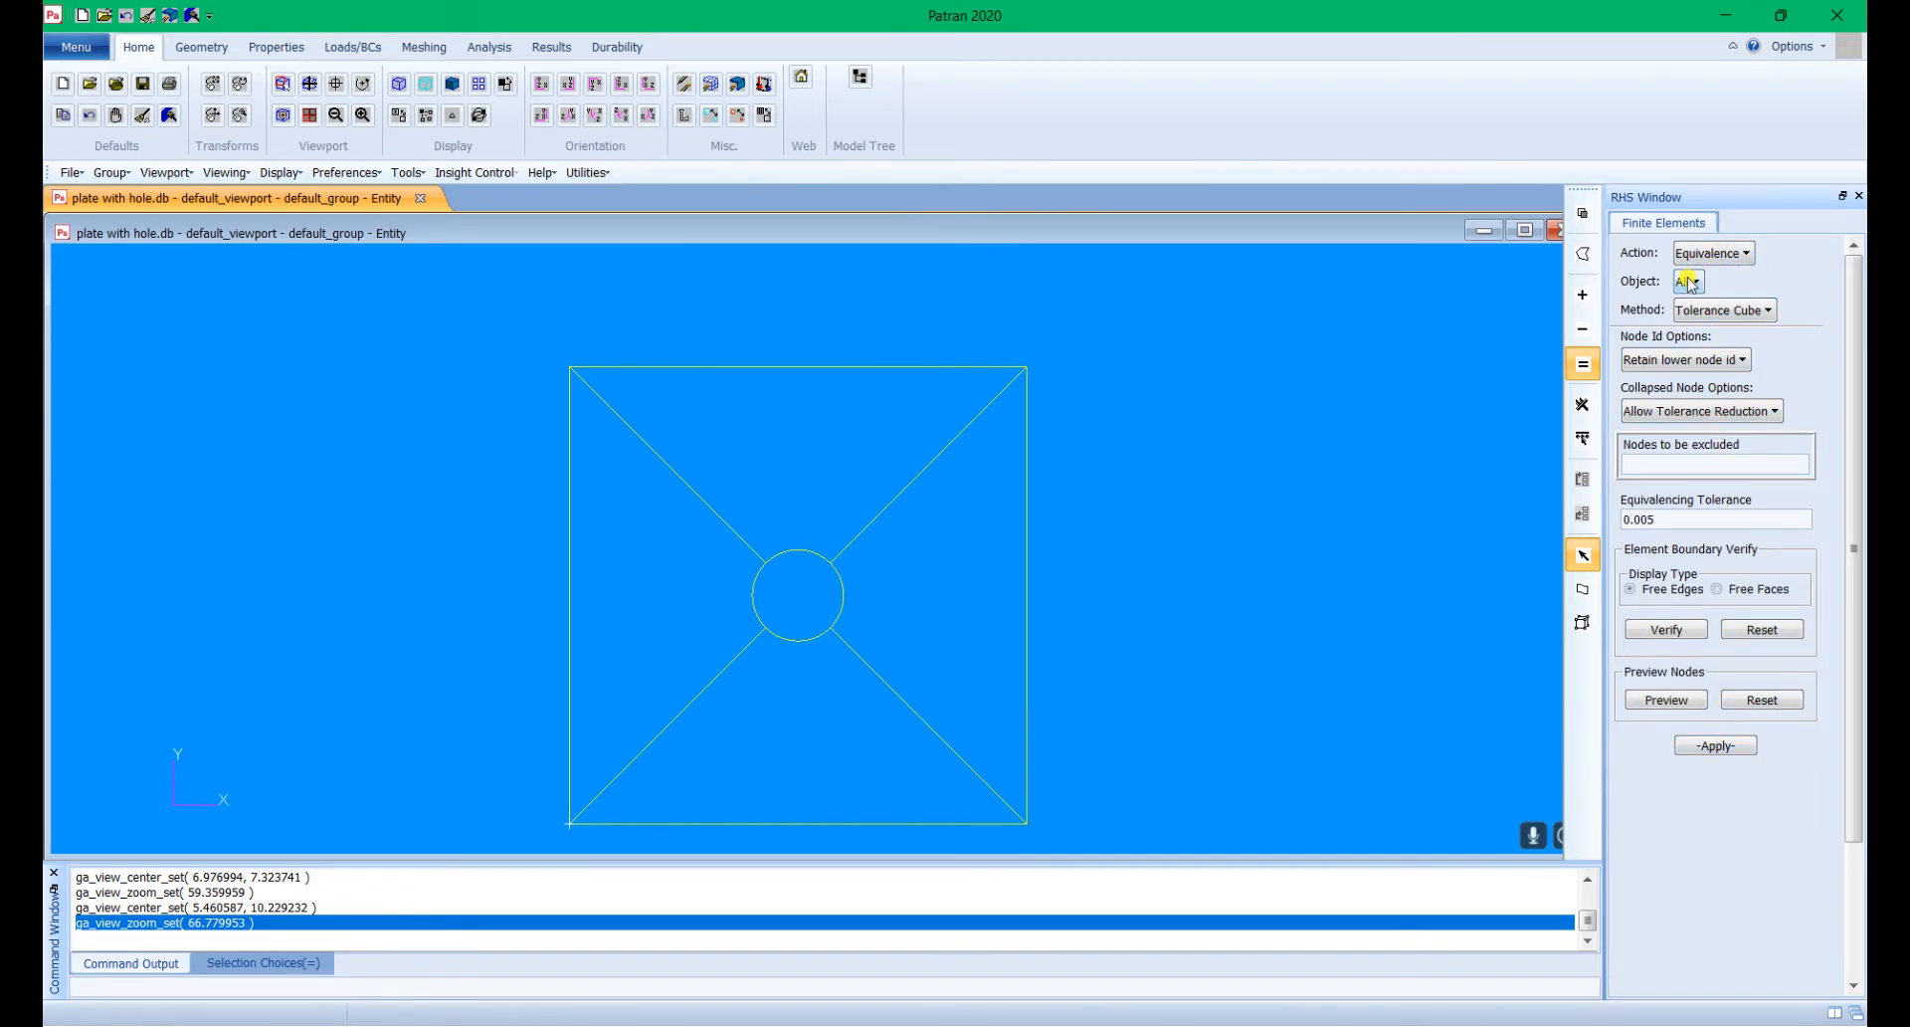
left_click(1713, 745)
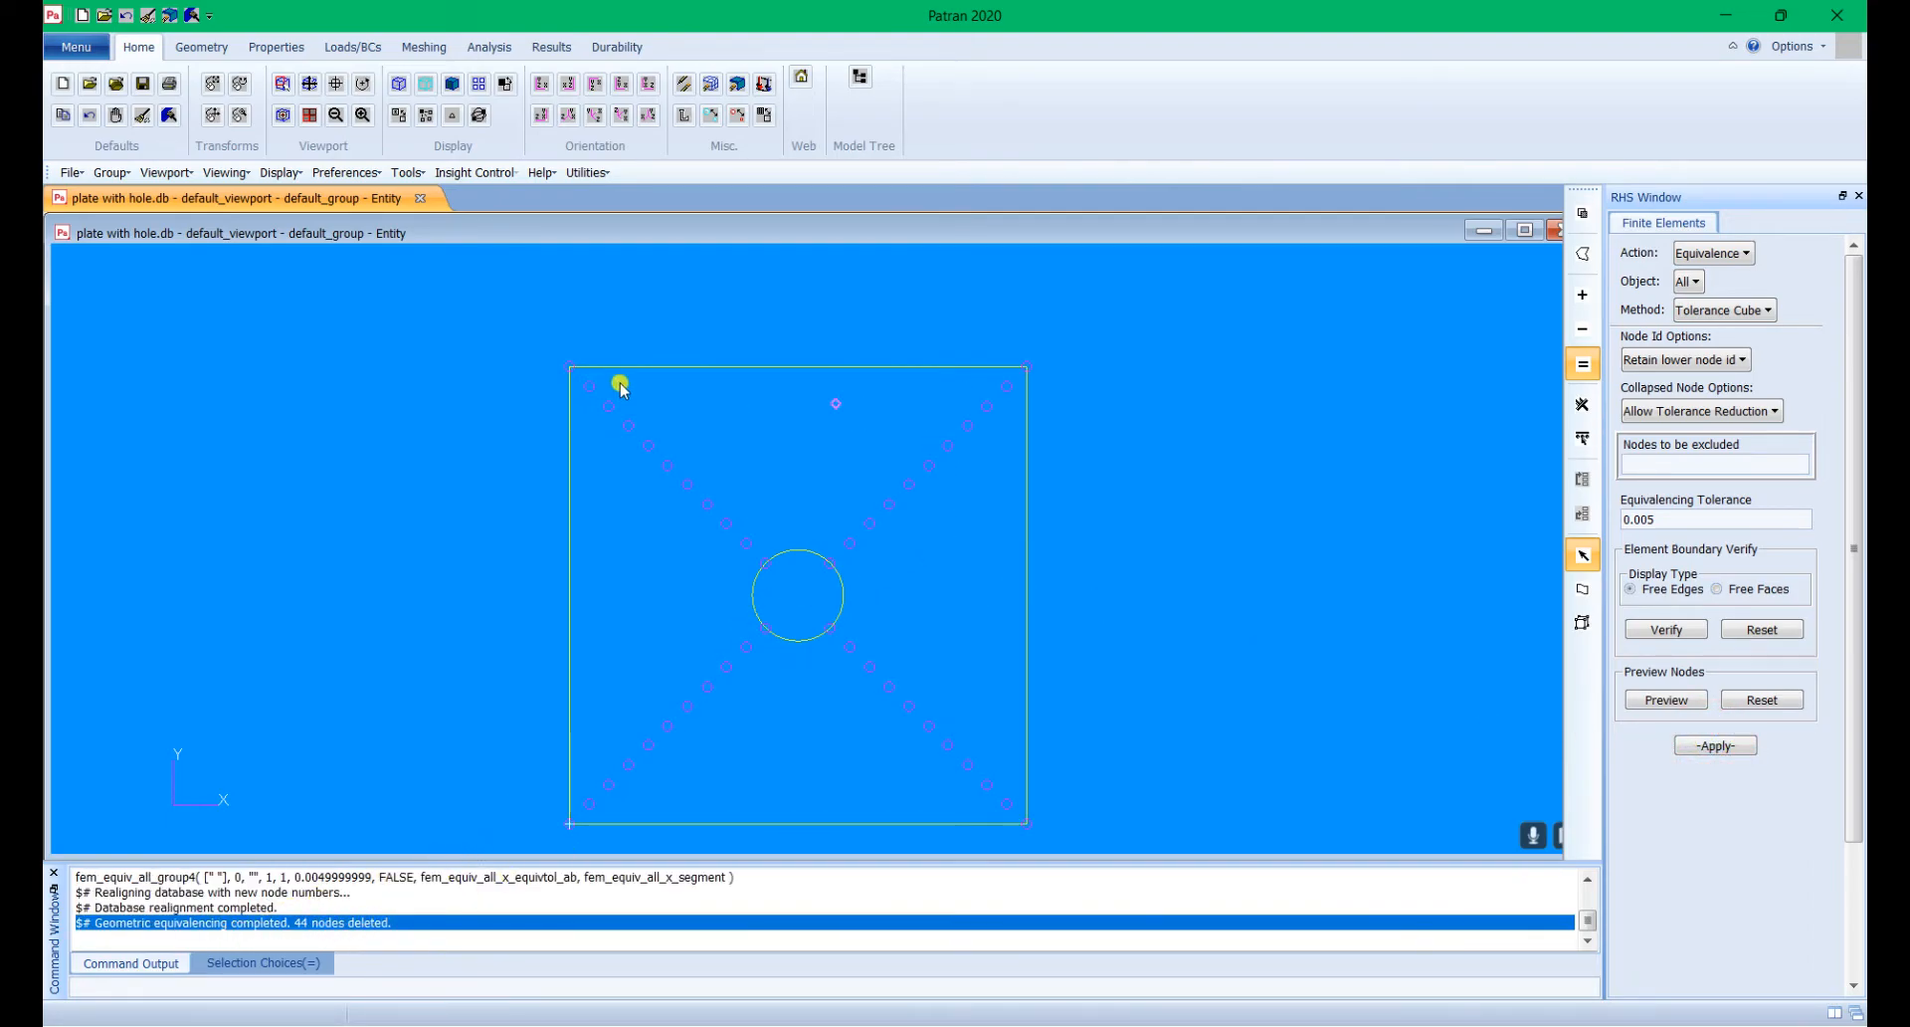
left_click(192, 15)
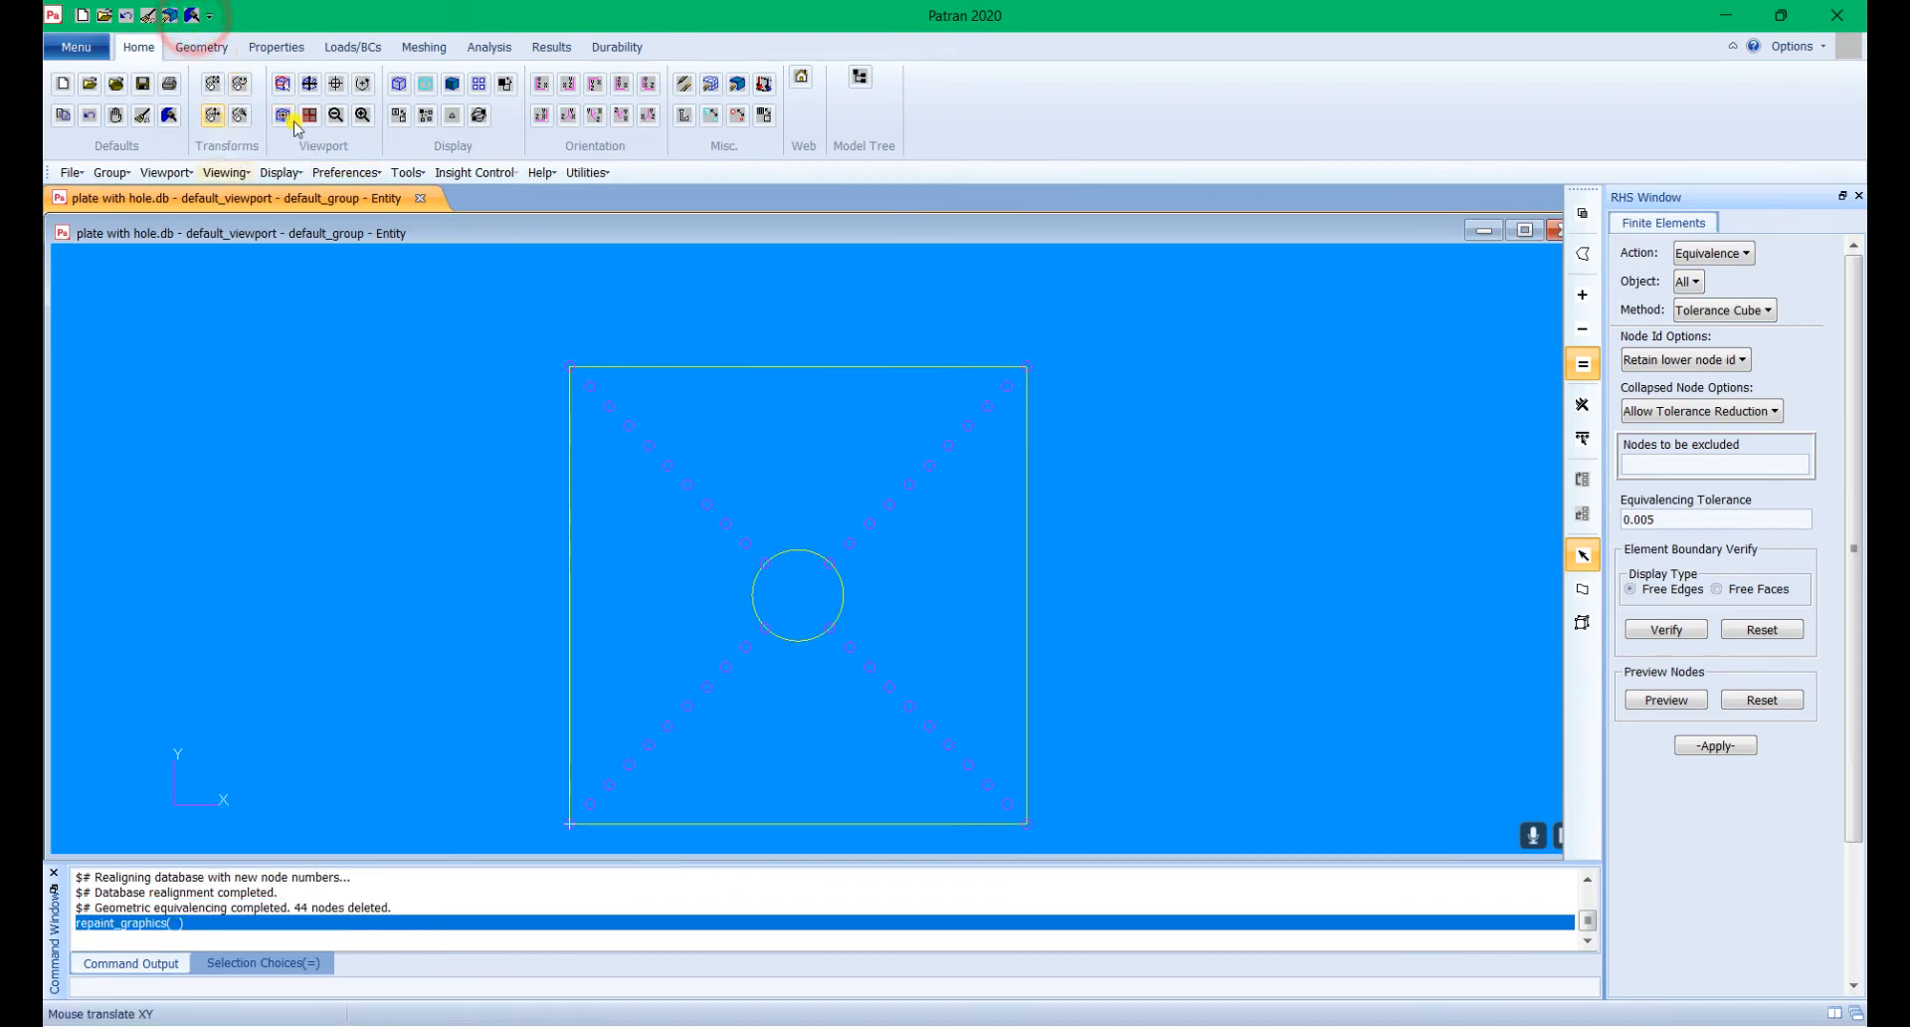
left_click(1753, 630)
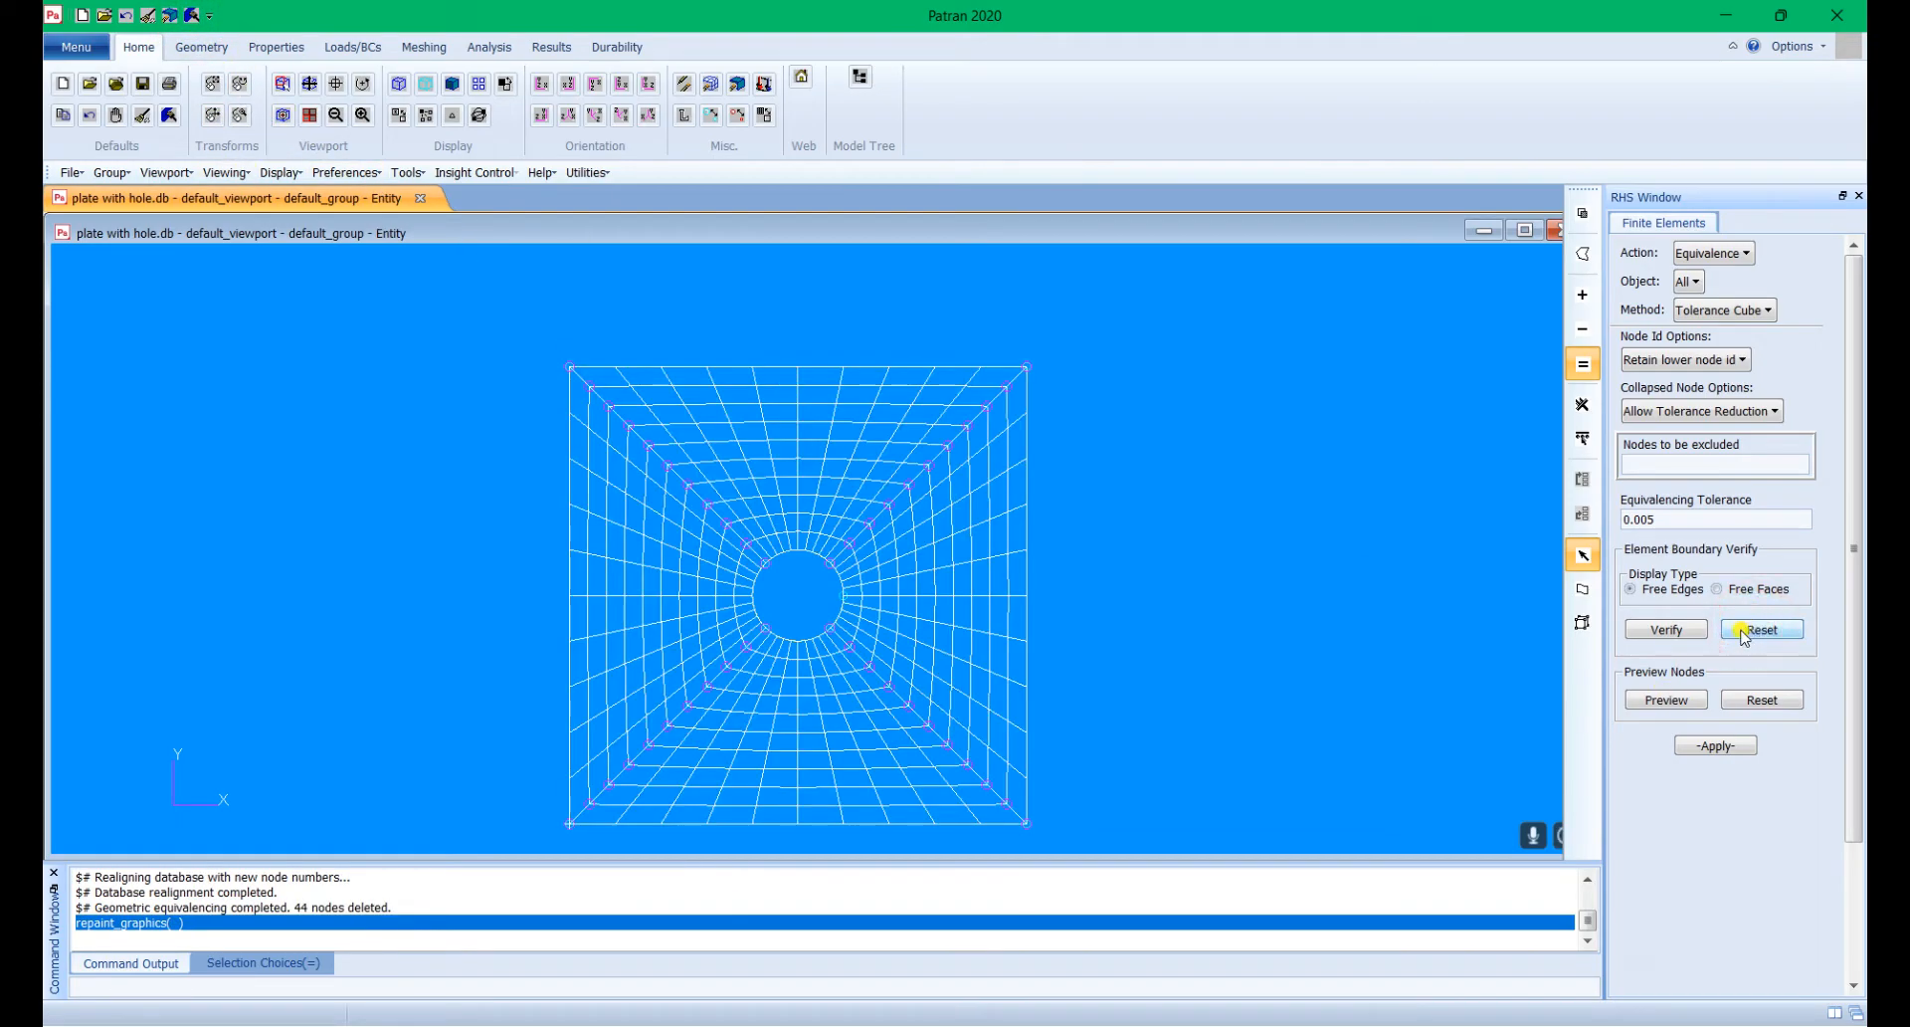
Step: Verify the free element edges of the equivalenced mesh again and reset the boundary display
left_click(1669, 630)
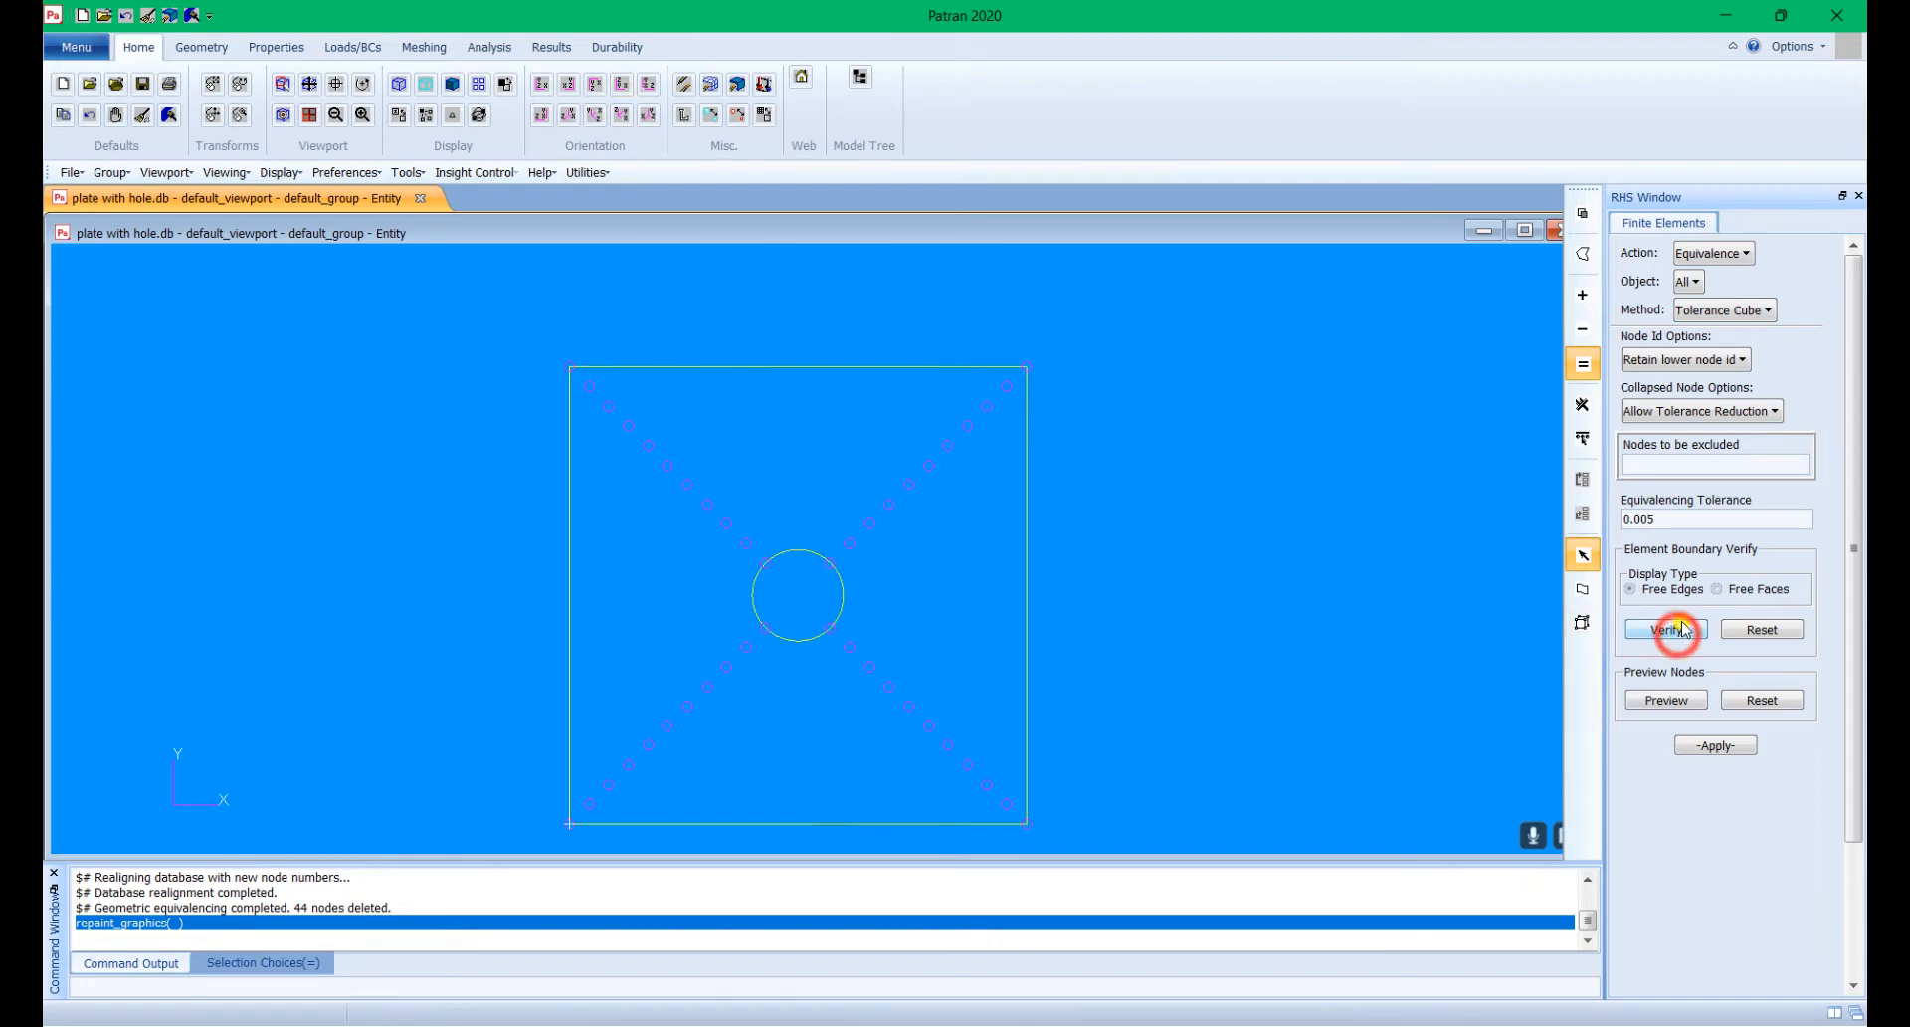
left_click(192, 17)
scroll(656, 546, "up", 1)
scroll(661, 545, "down", 1)
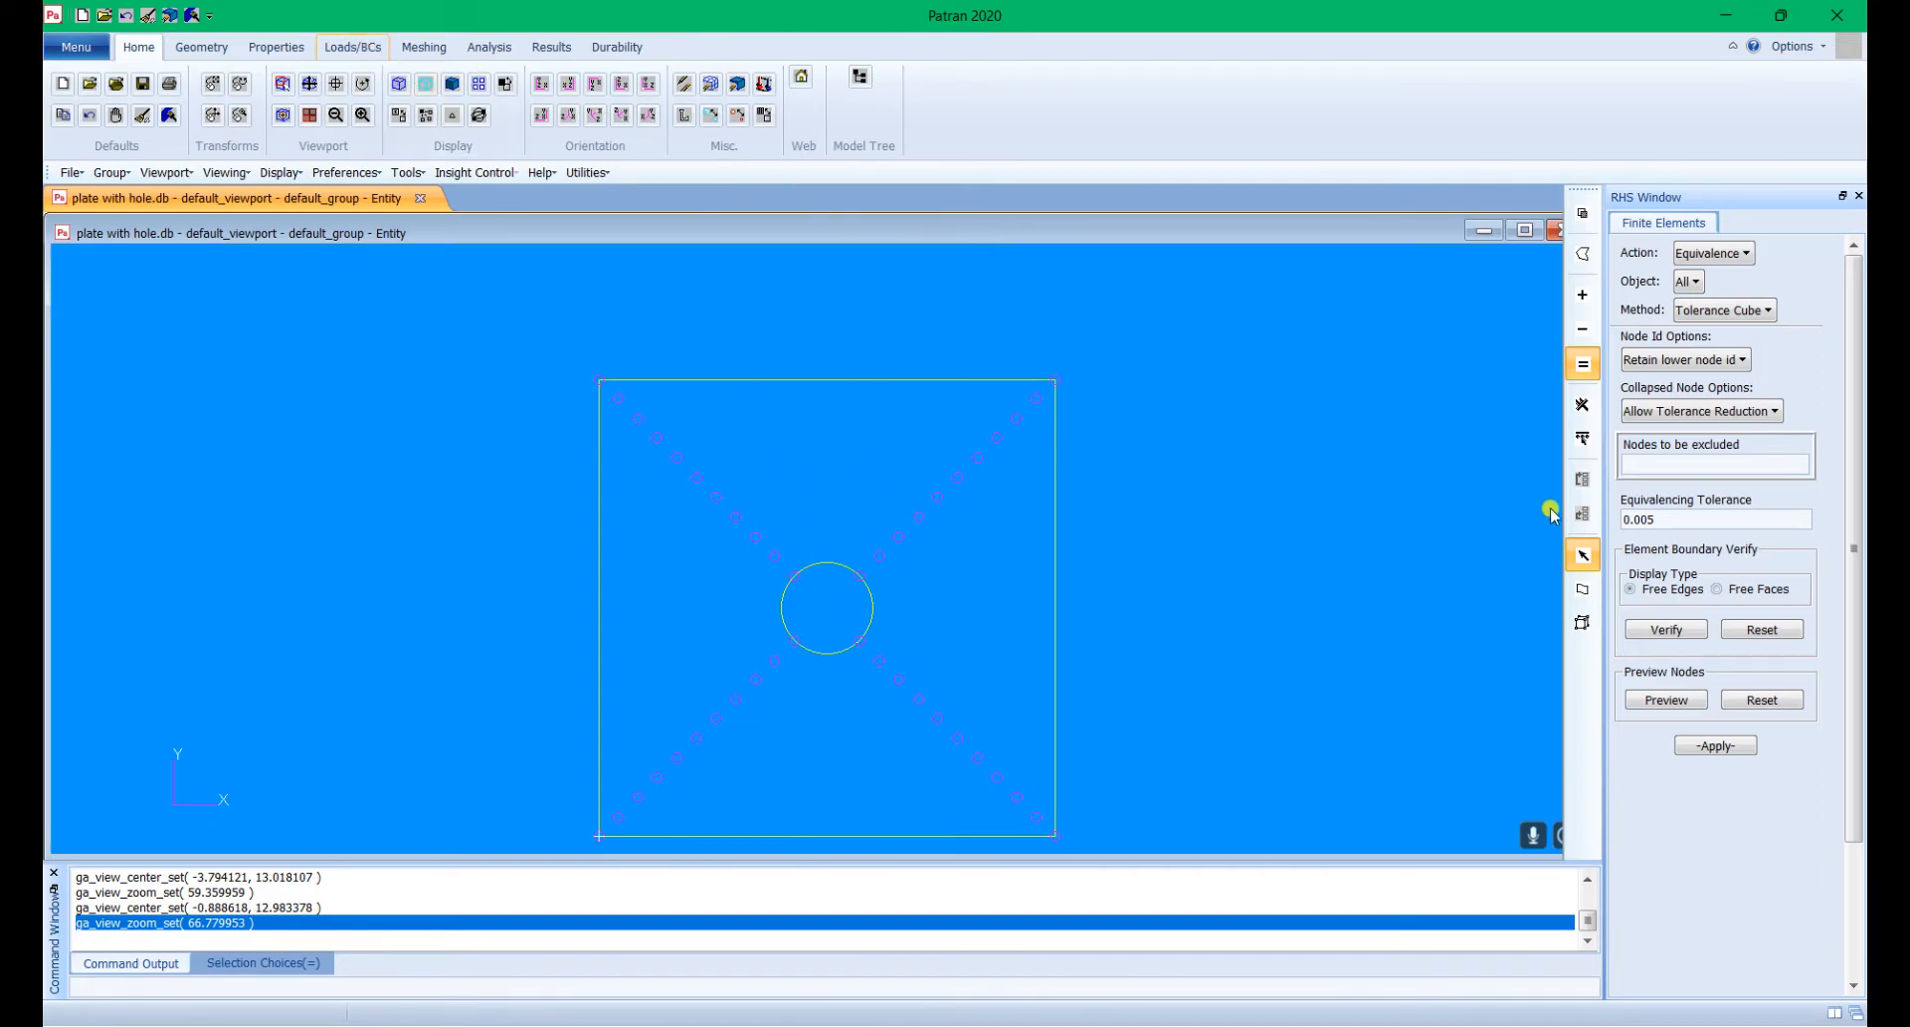
left_click(1741, 629)
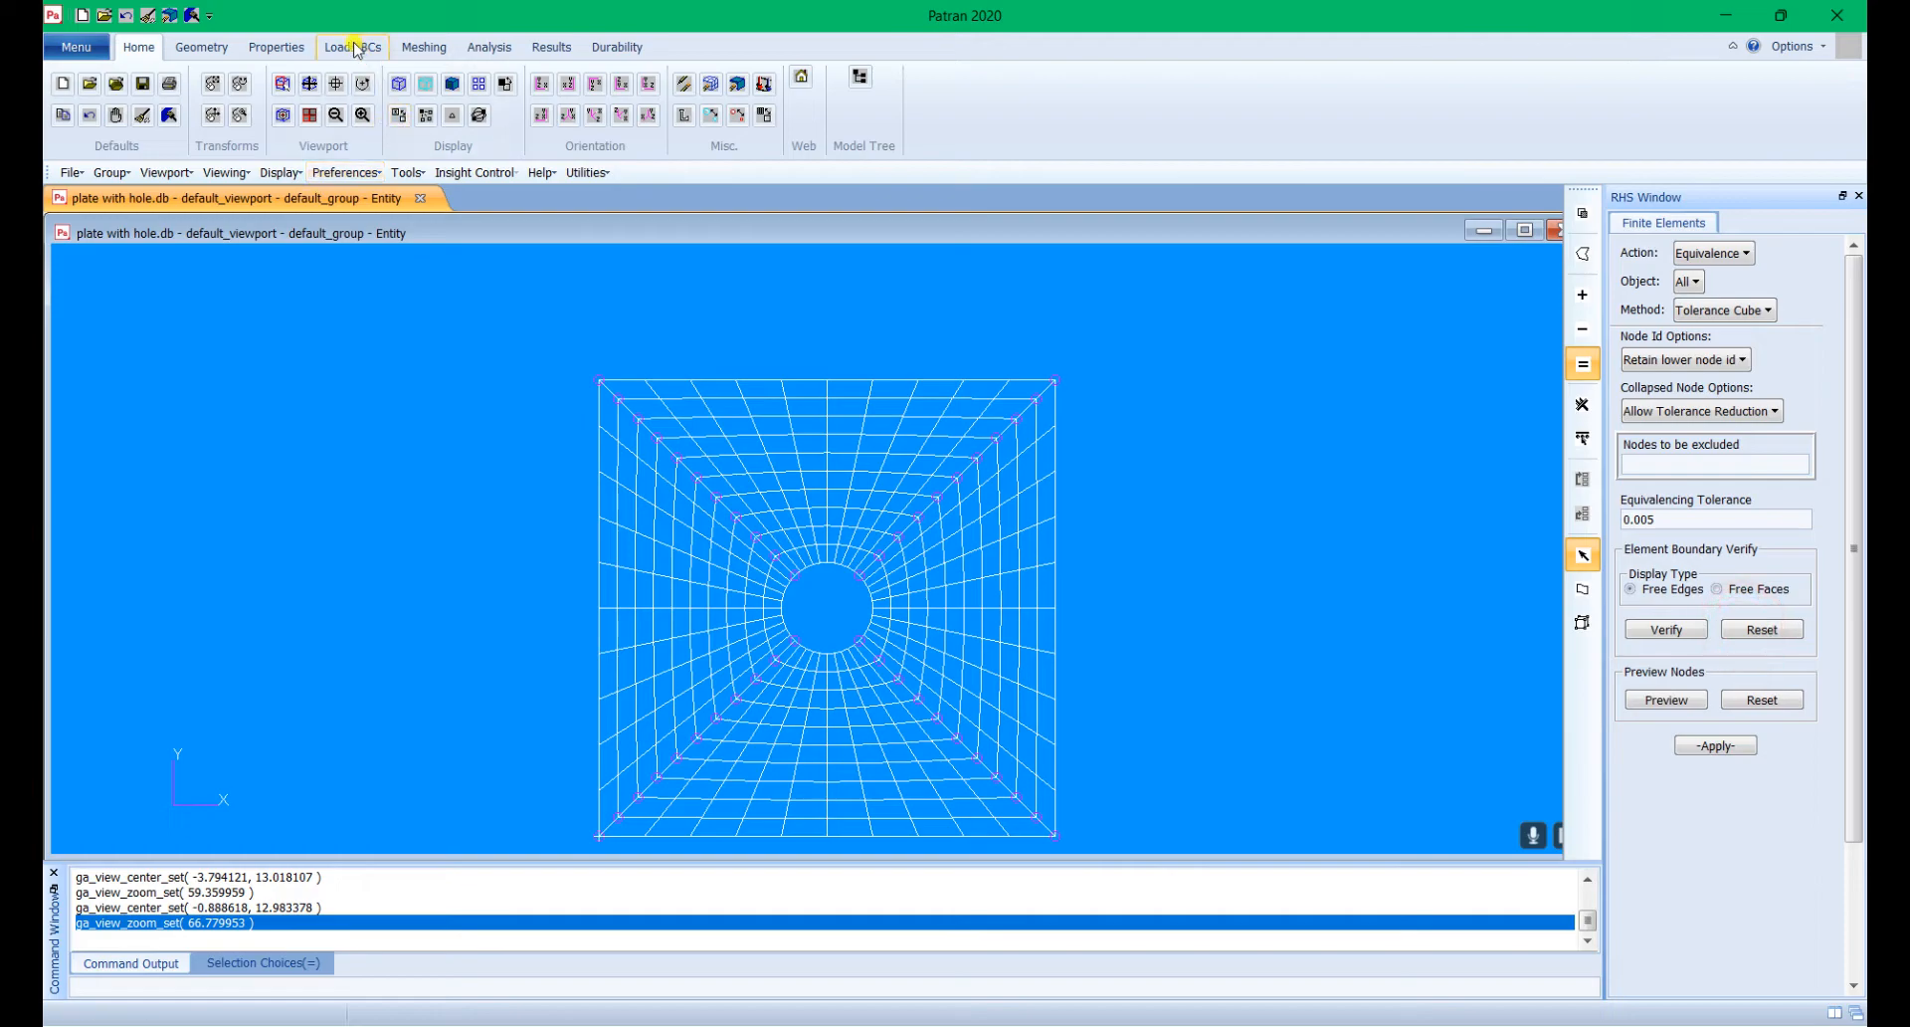
Step: Review the material and thickness of the plate_prop 2D shell property set without changing them
left_click(211, 46)
left_click(299, 50)
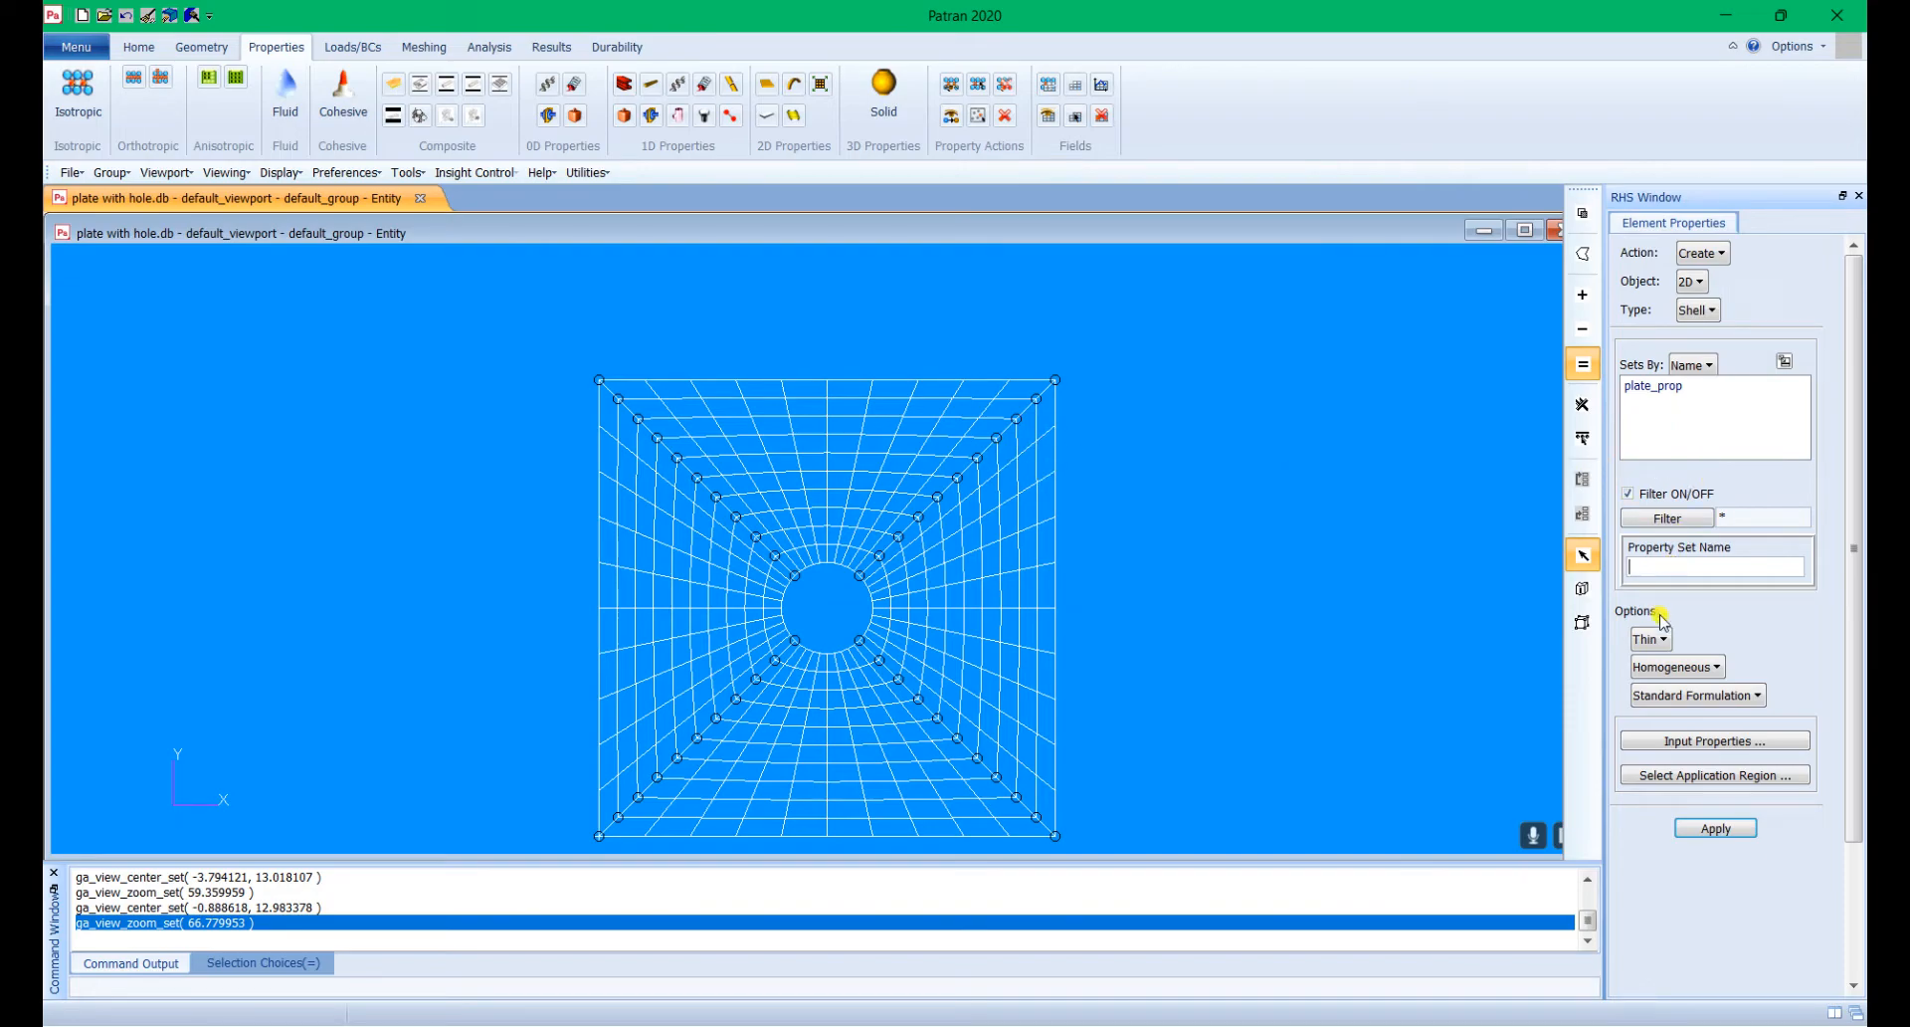
double_click(1654, 386)
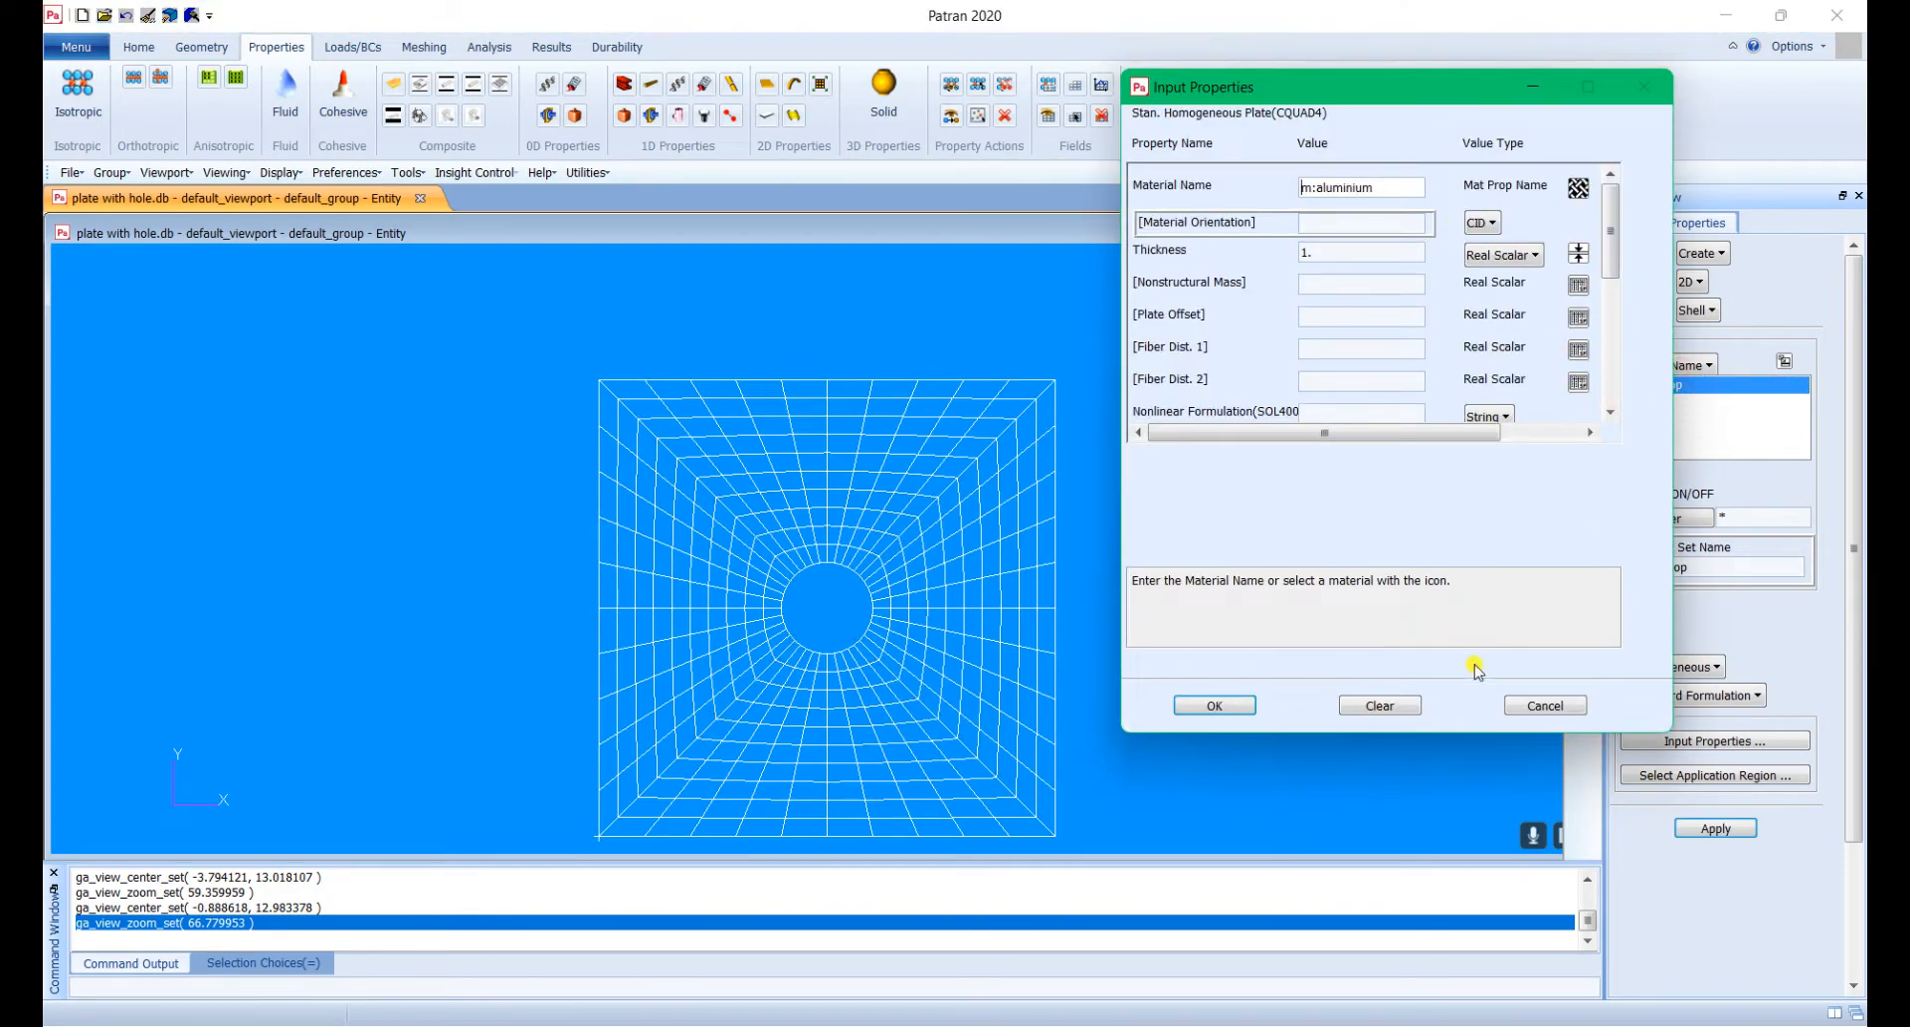
left_click(1514, 703)
Step: Try to apply plate_prop to quad elements 1:400 as its application region without entering the input properties
left_click(1787, 777)
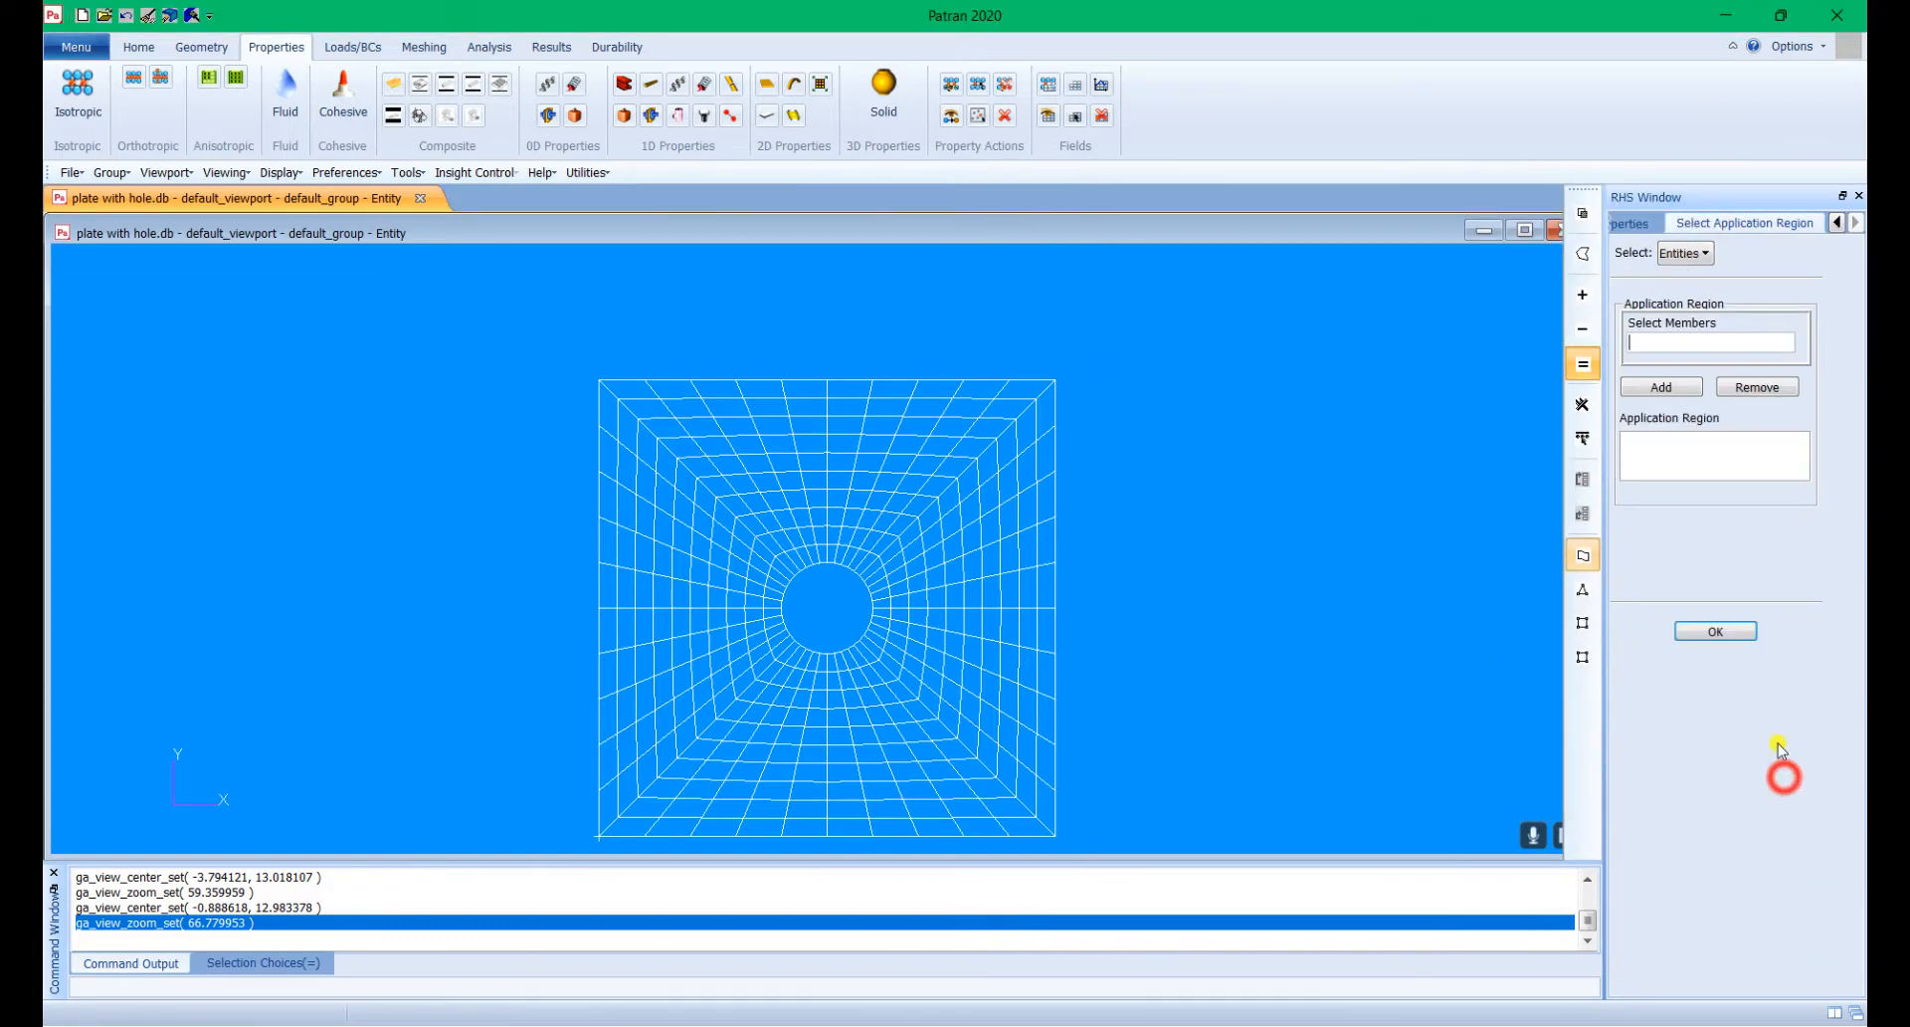
left_click(1693, 255)
left_click(1693, 253)
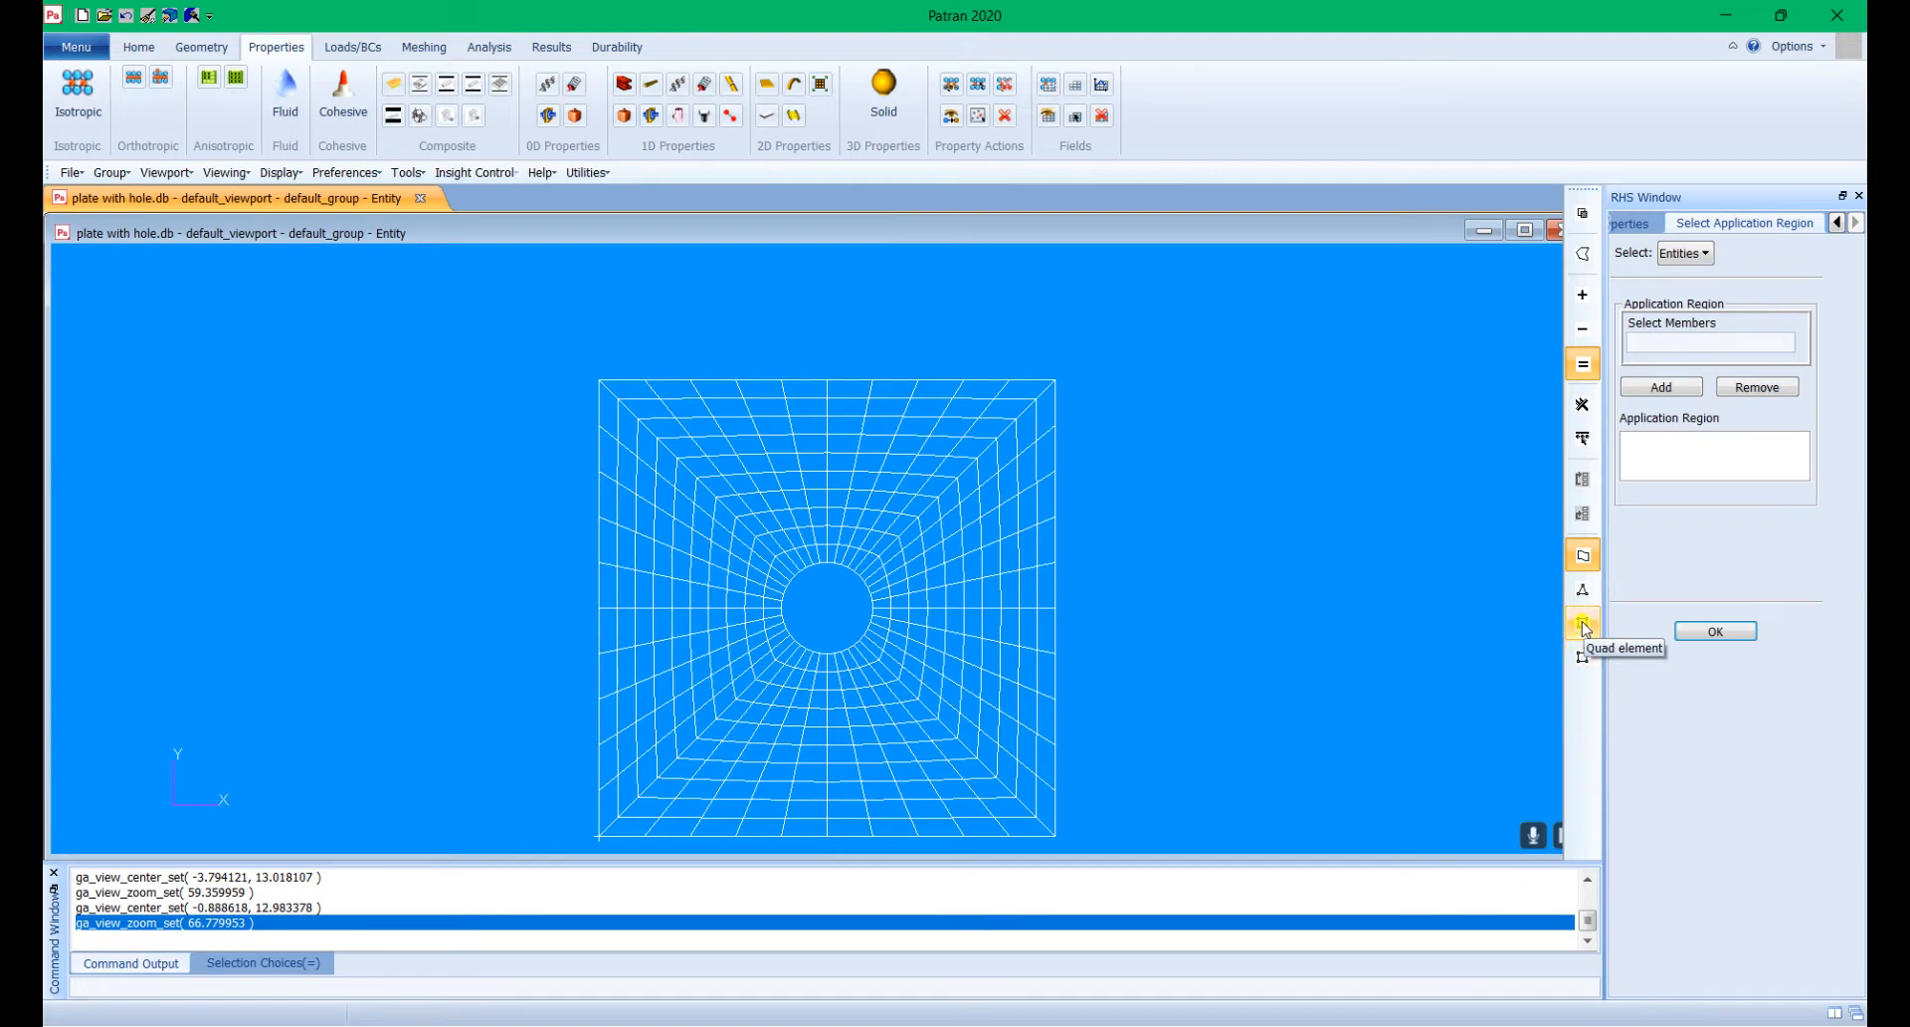
left_click(1583, 624)
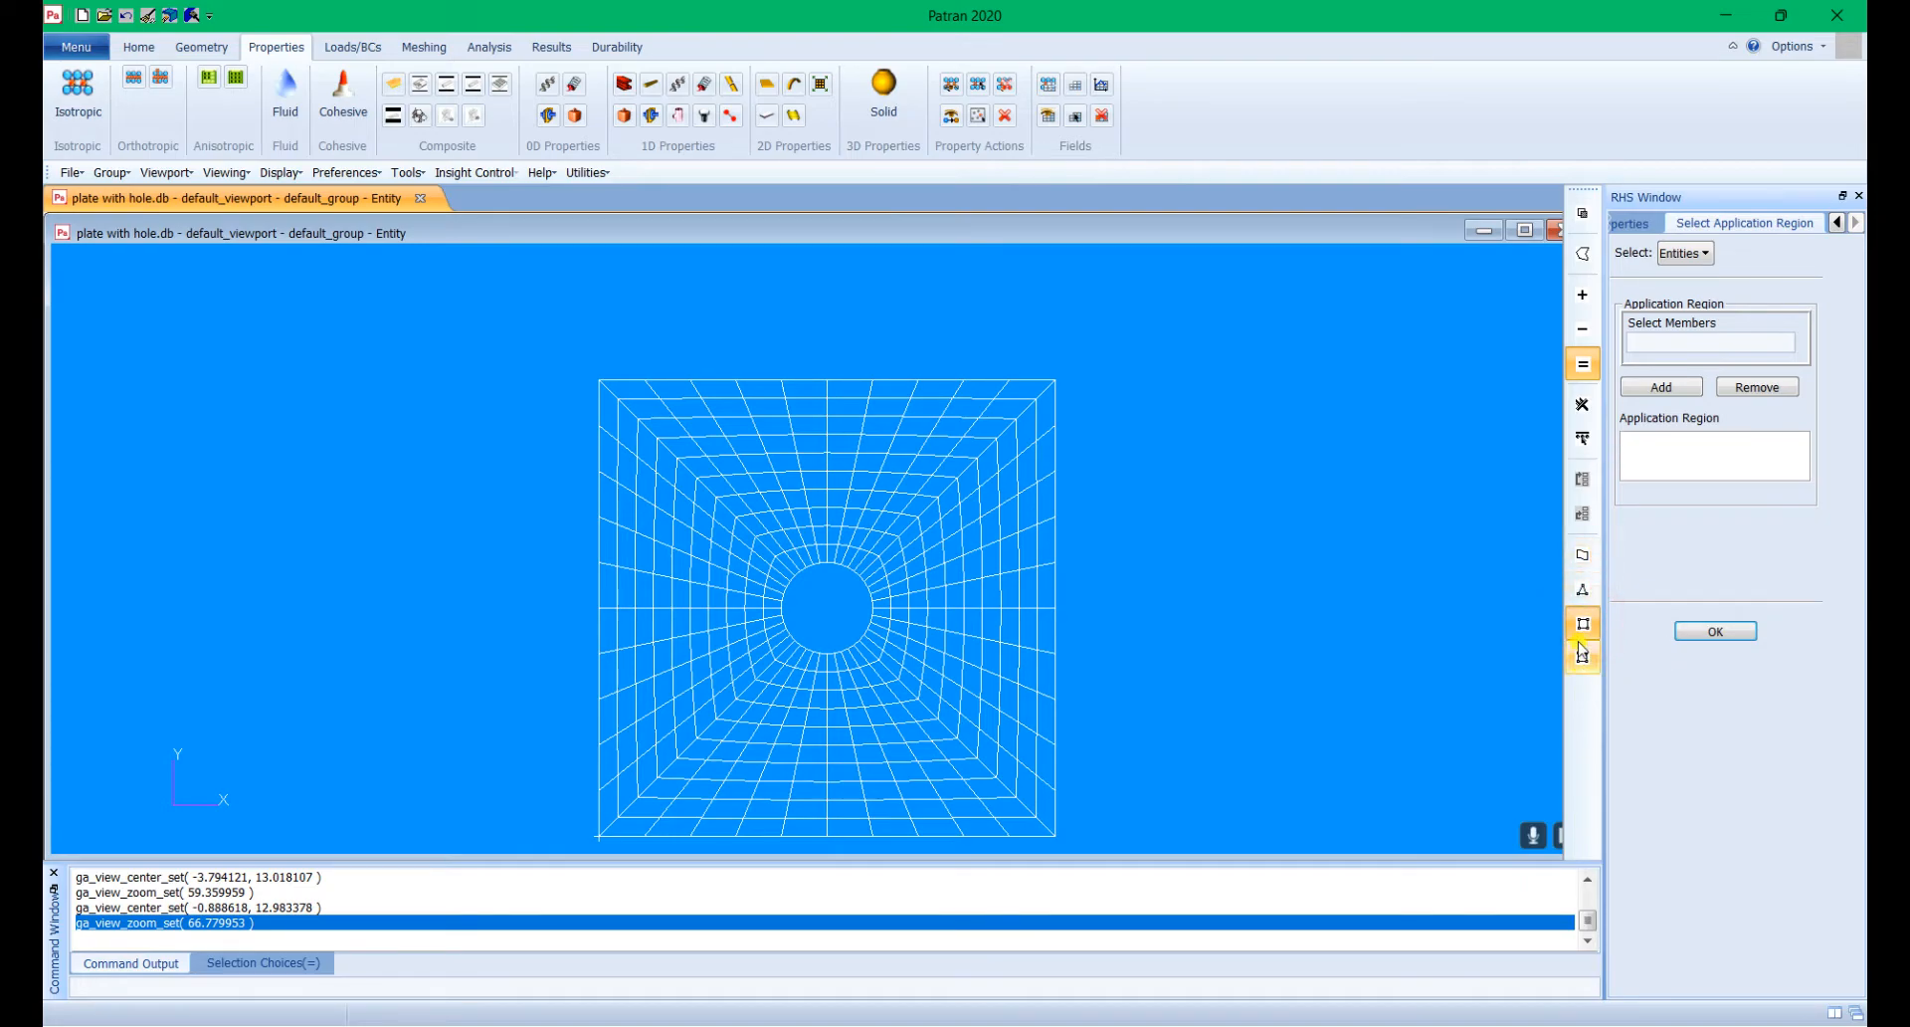
left_click(1636, 343)
mouse_move(510, 339)
left_mouse_down()
mouse_move(1074, 750)
mouse_move(1179, 857)
left_mouse_up()
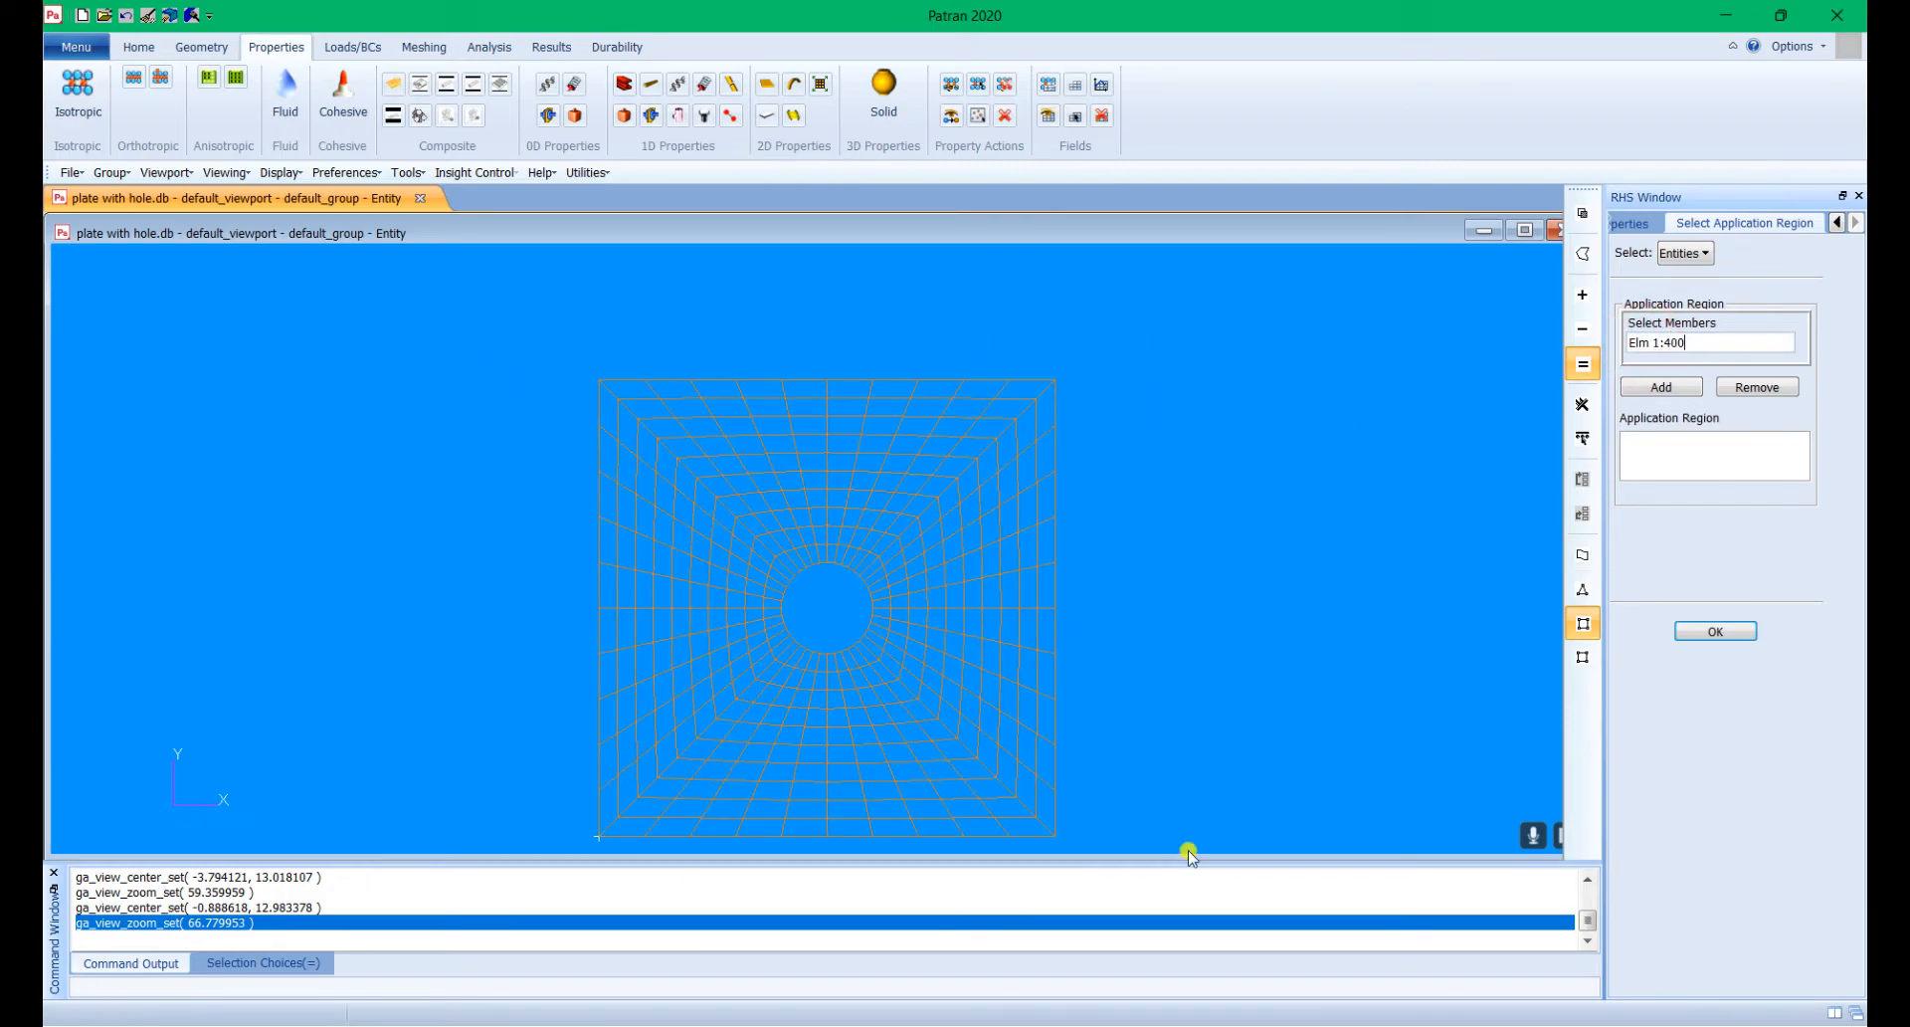
left_click(1684, 393)
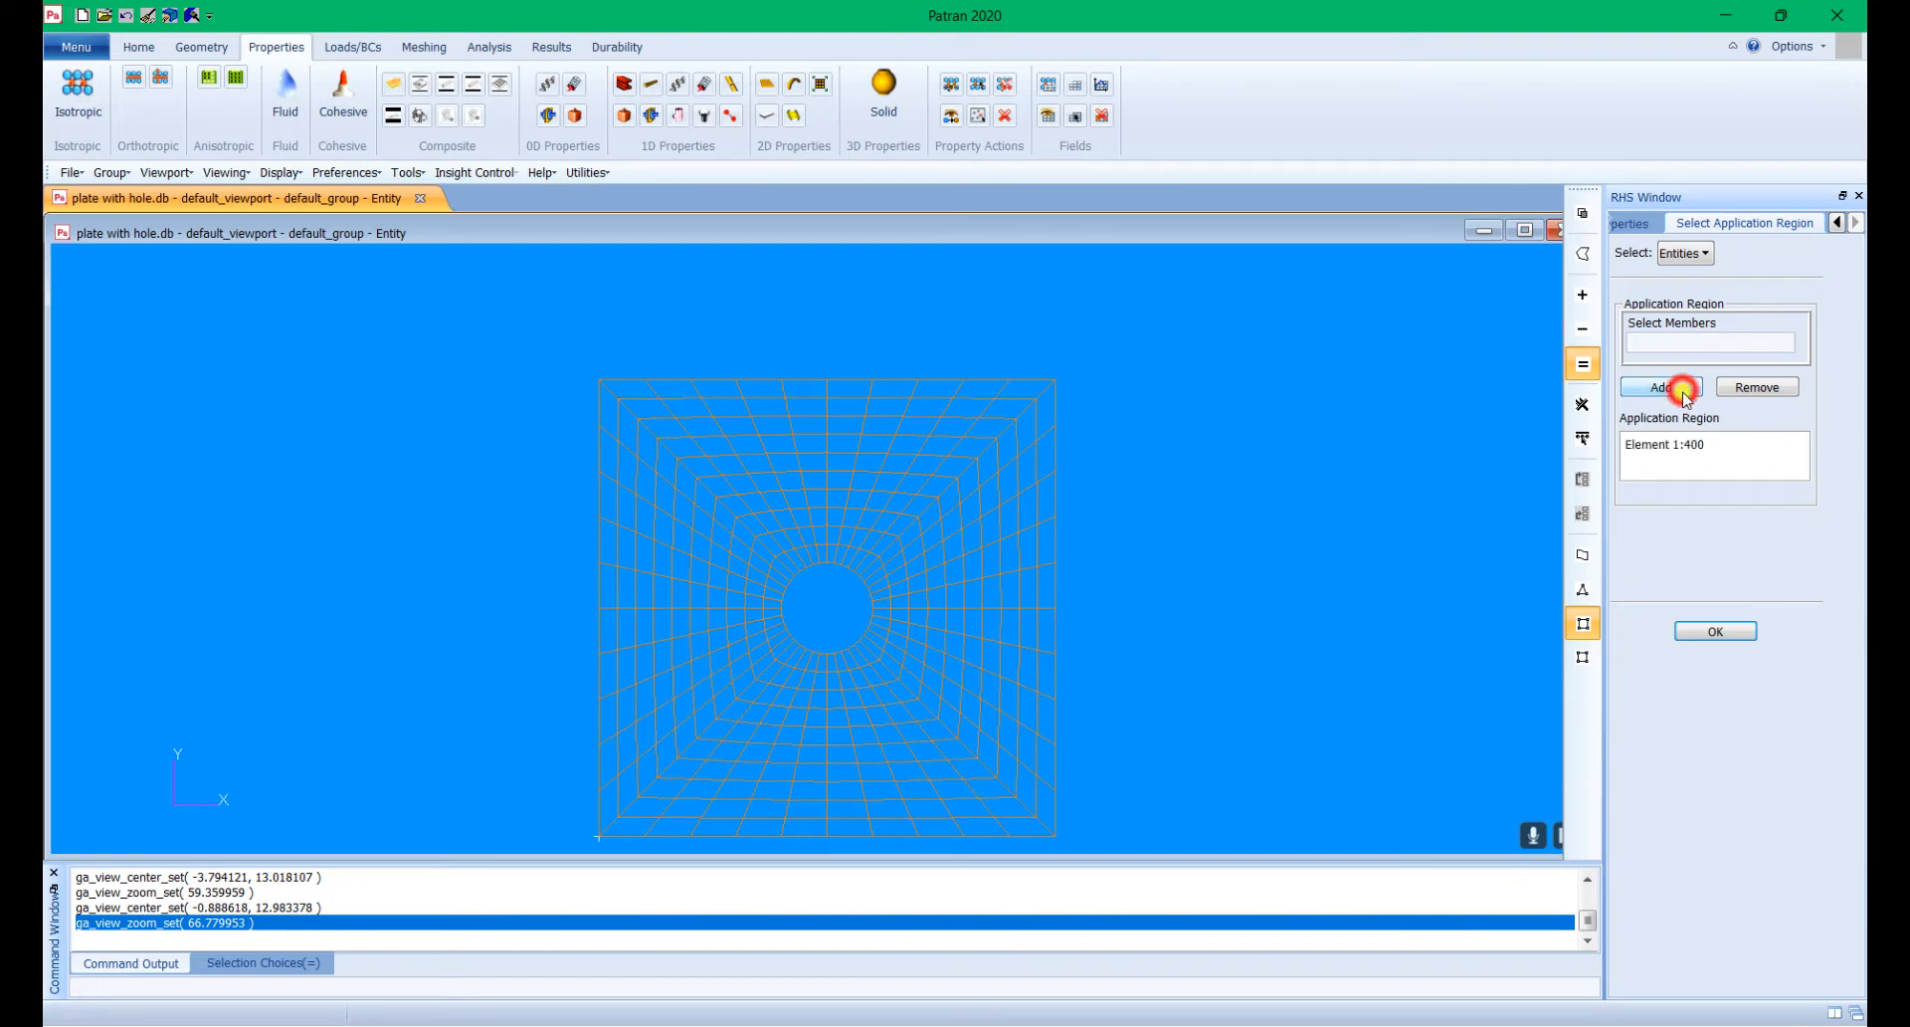
left_click(1736, 632)
left_click(1715, 827)
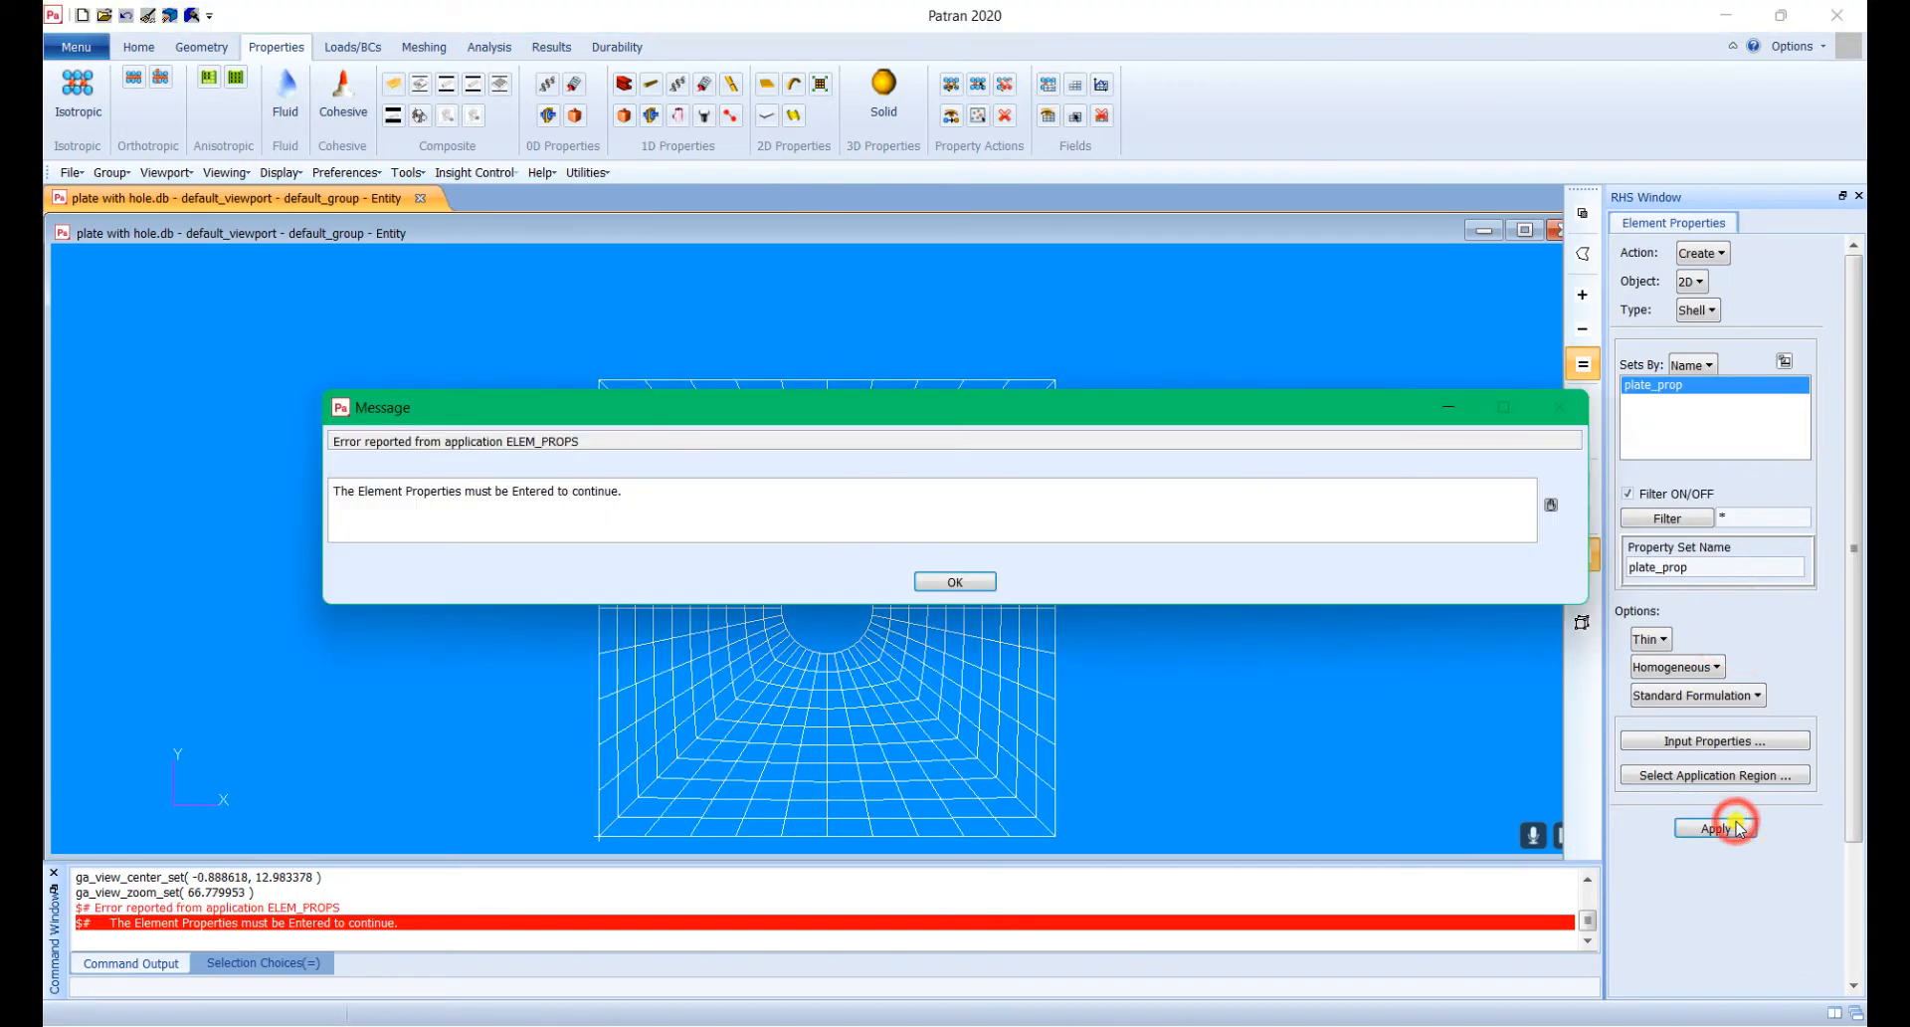
left_click(941, 588)
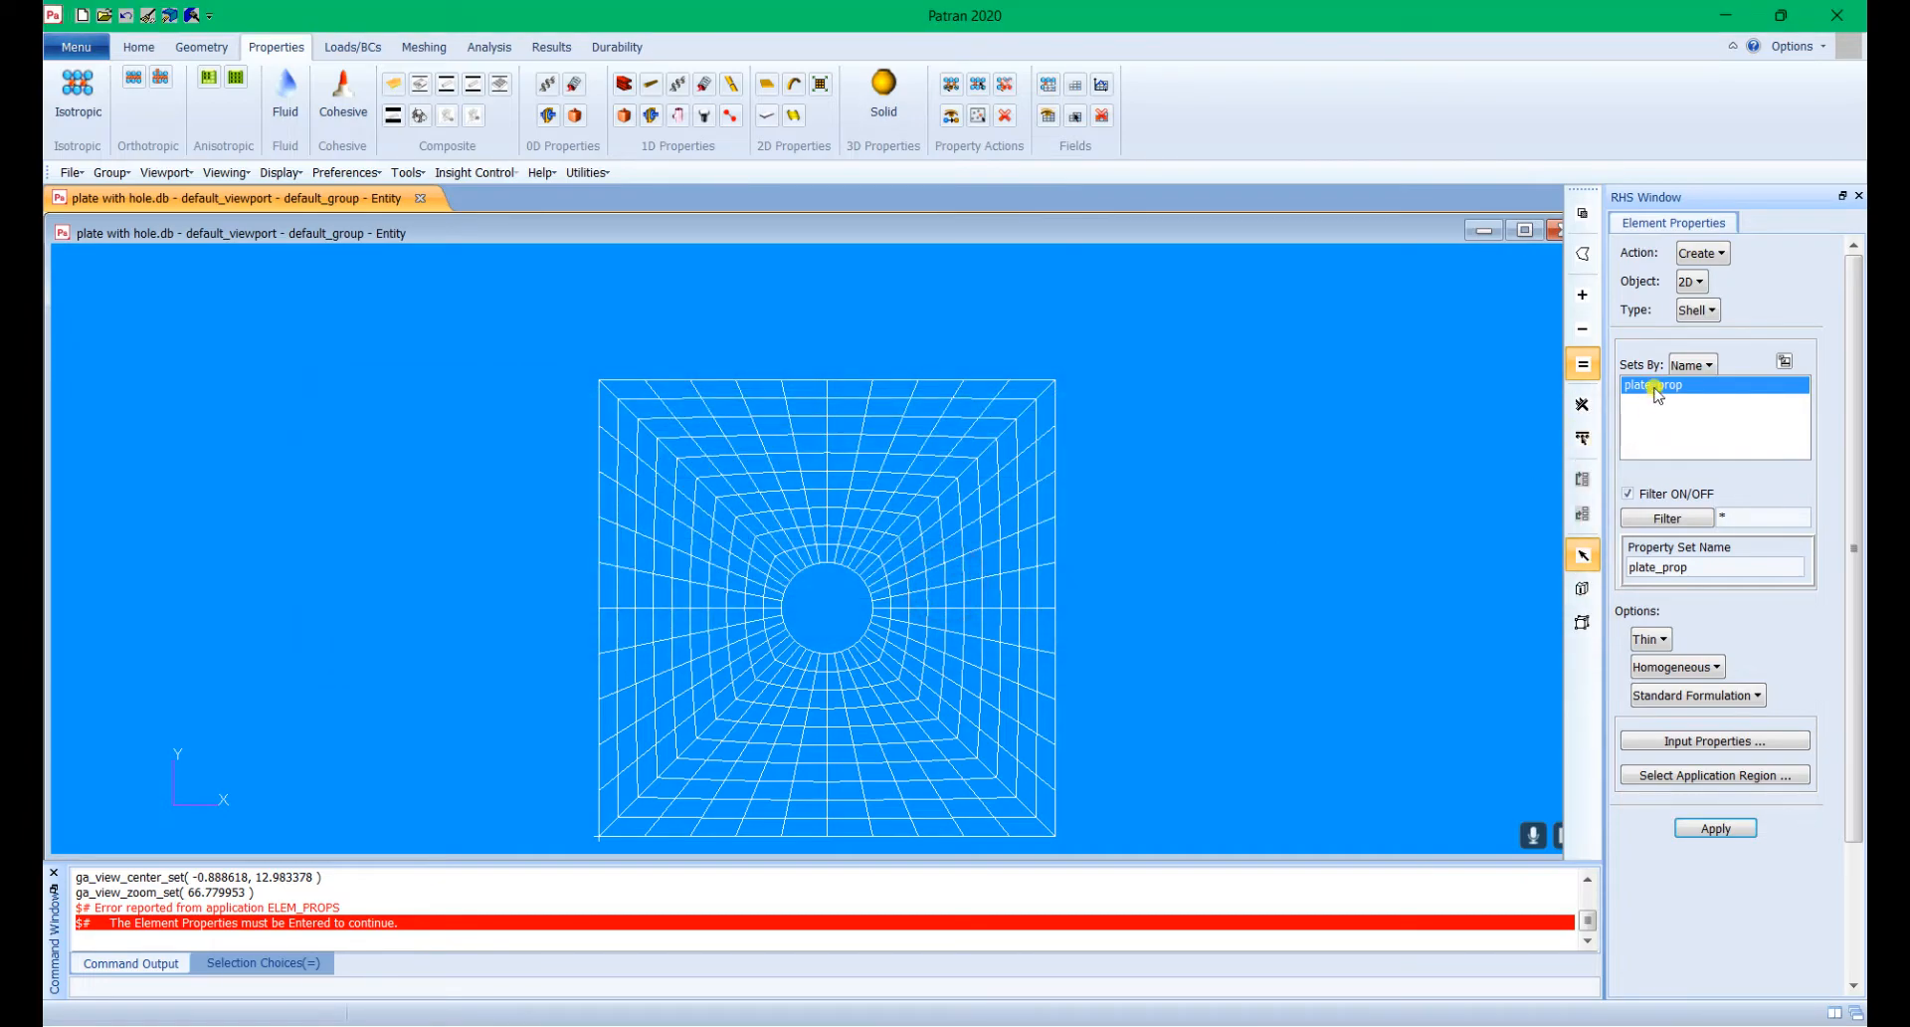
Step: Load the plate_prop property set and accept its input properties with material aluminium and thickness 1
double_click(1657, 388)
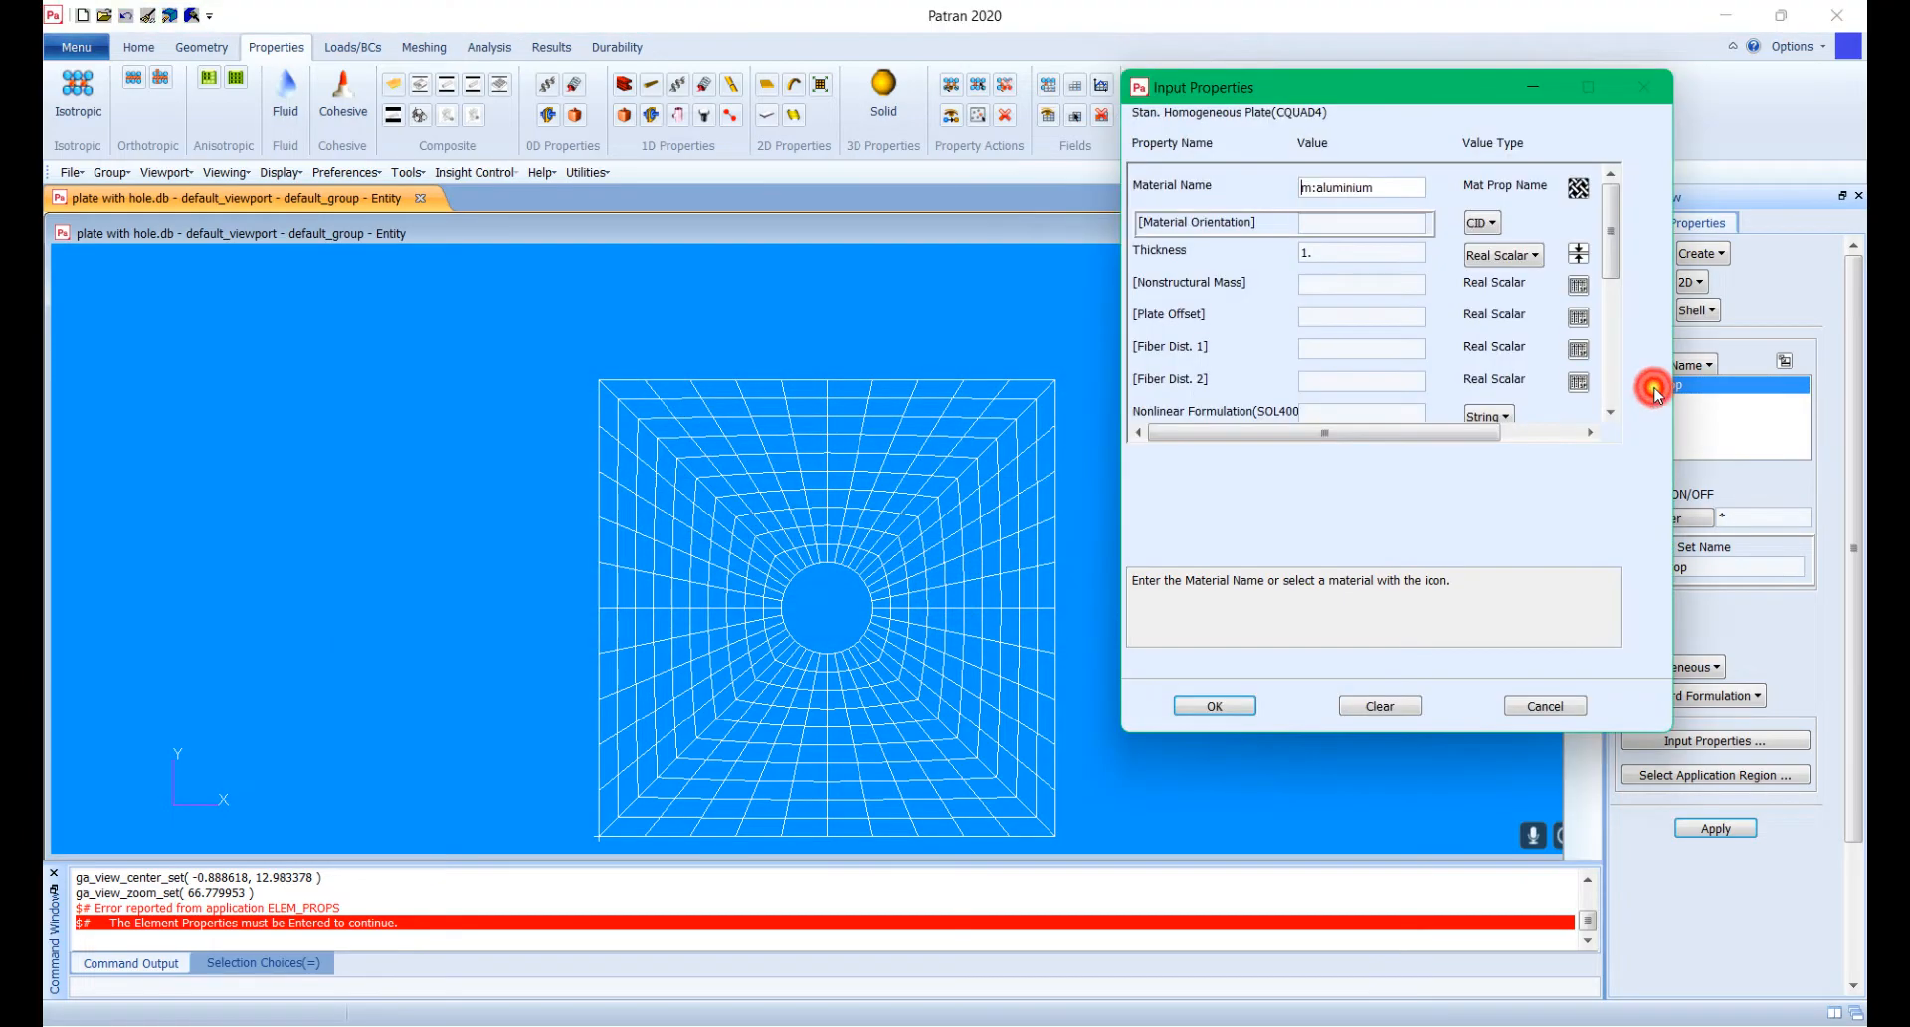
left_click(1217, 704)
left_click(1708, 741)
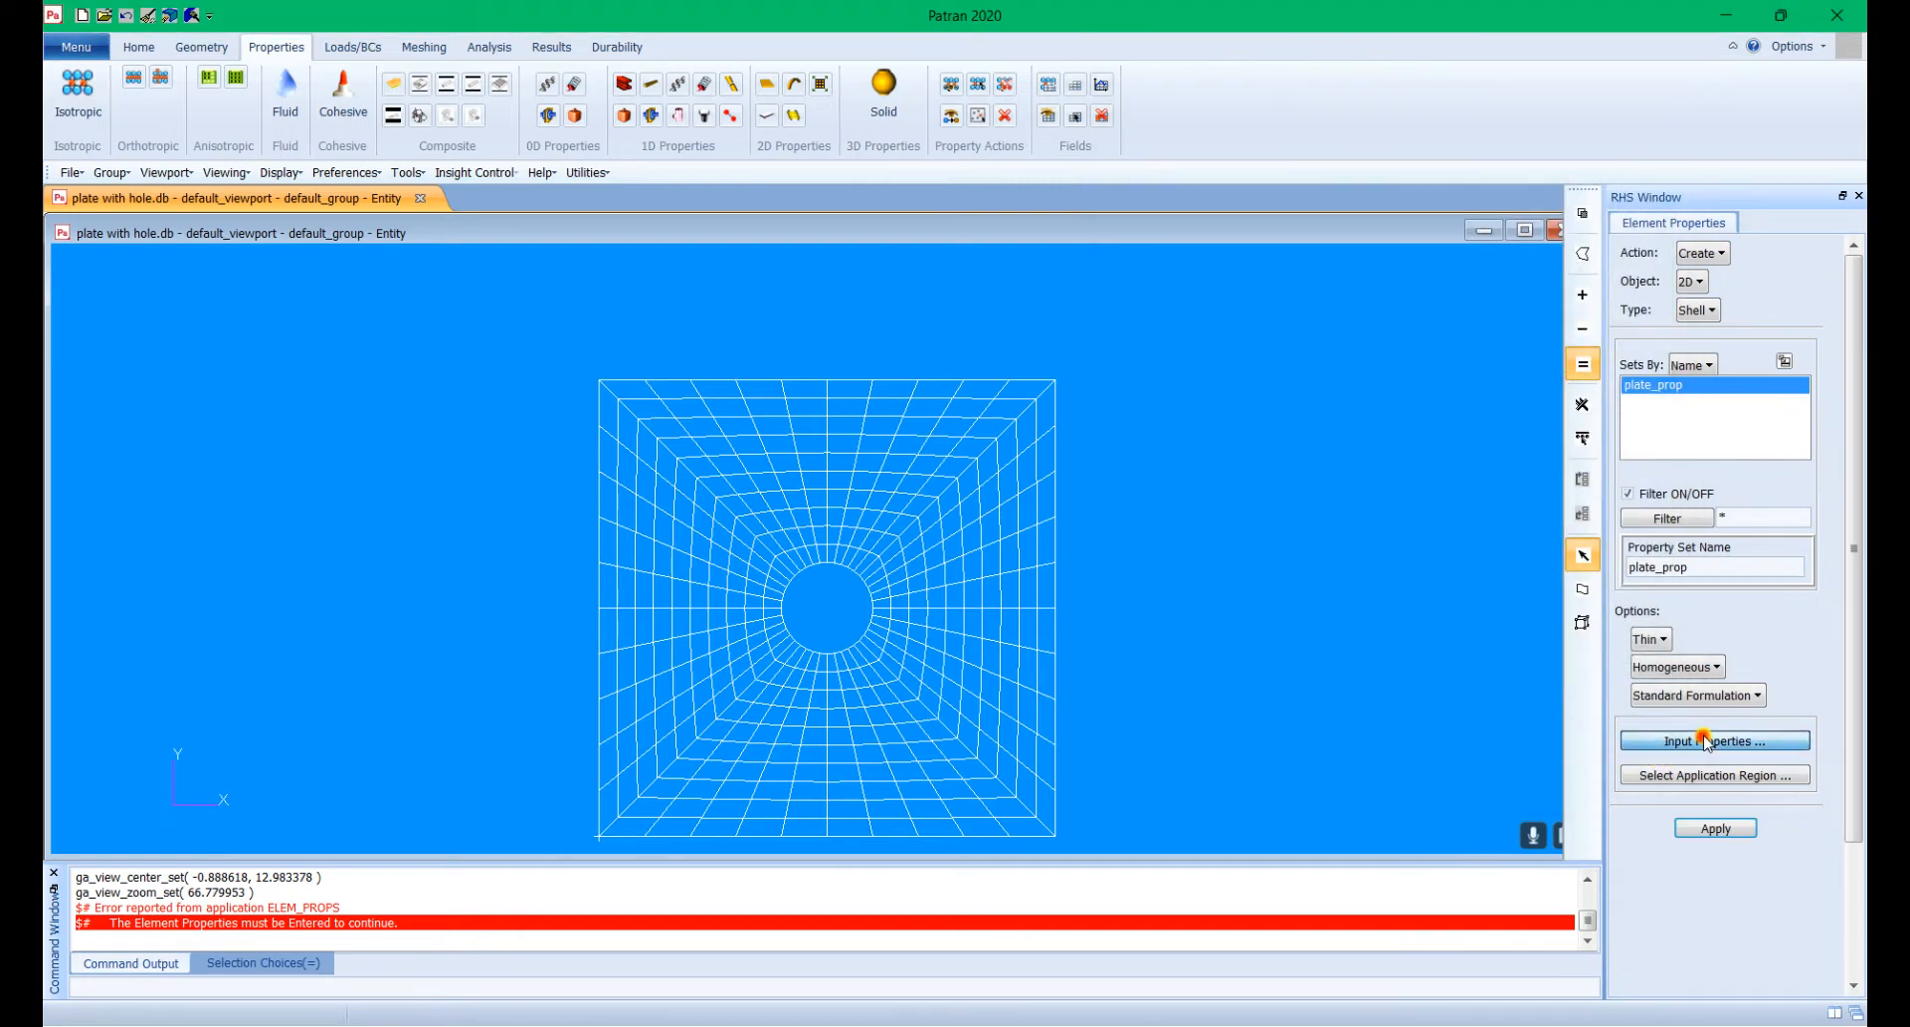
left_click(1214, 705)
Step: Set plate_prop's application region to all quad elements, 1:400, and apply it, overwriting the existing property set
left_click(1647, 772)
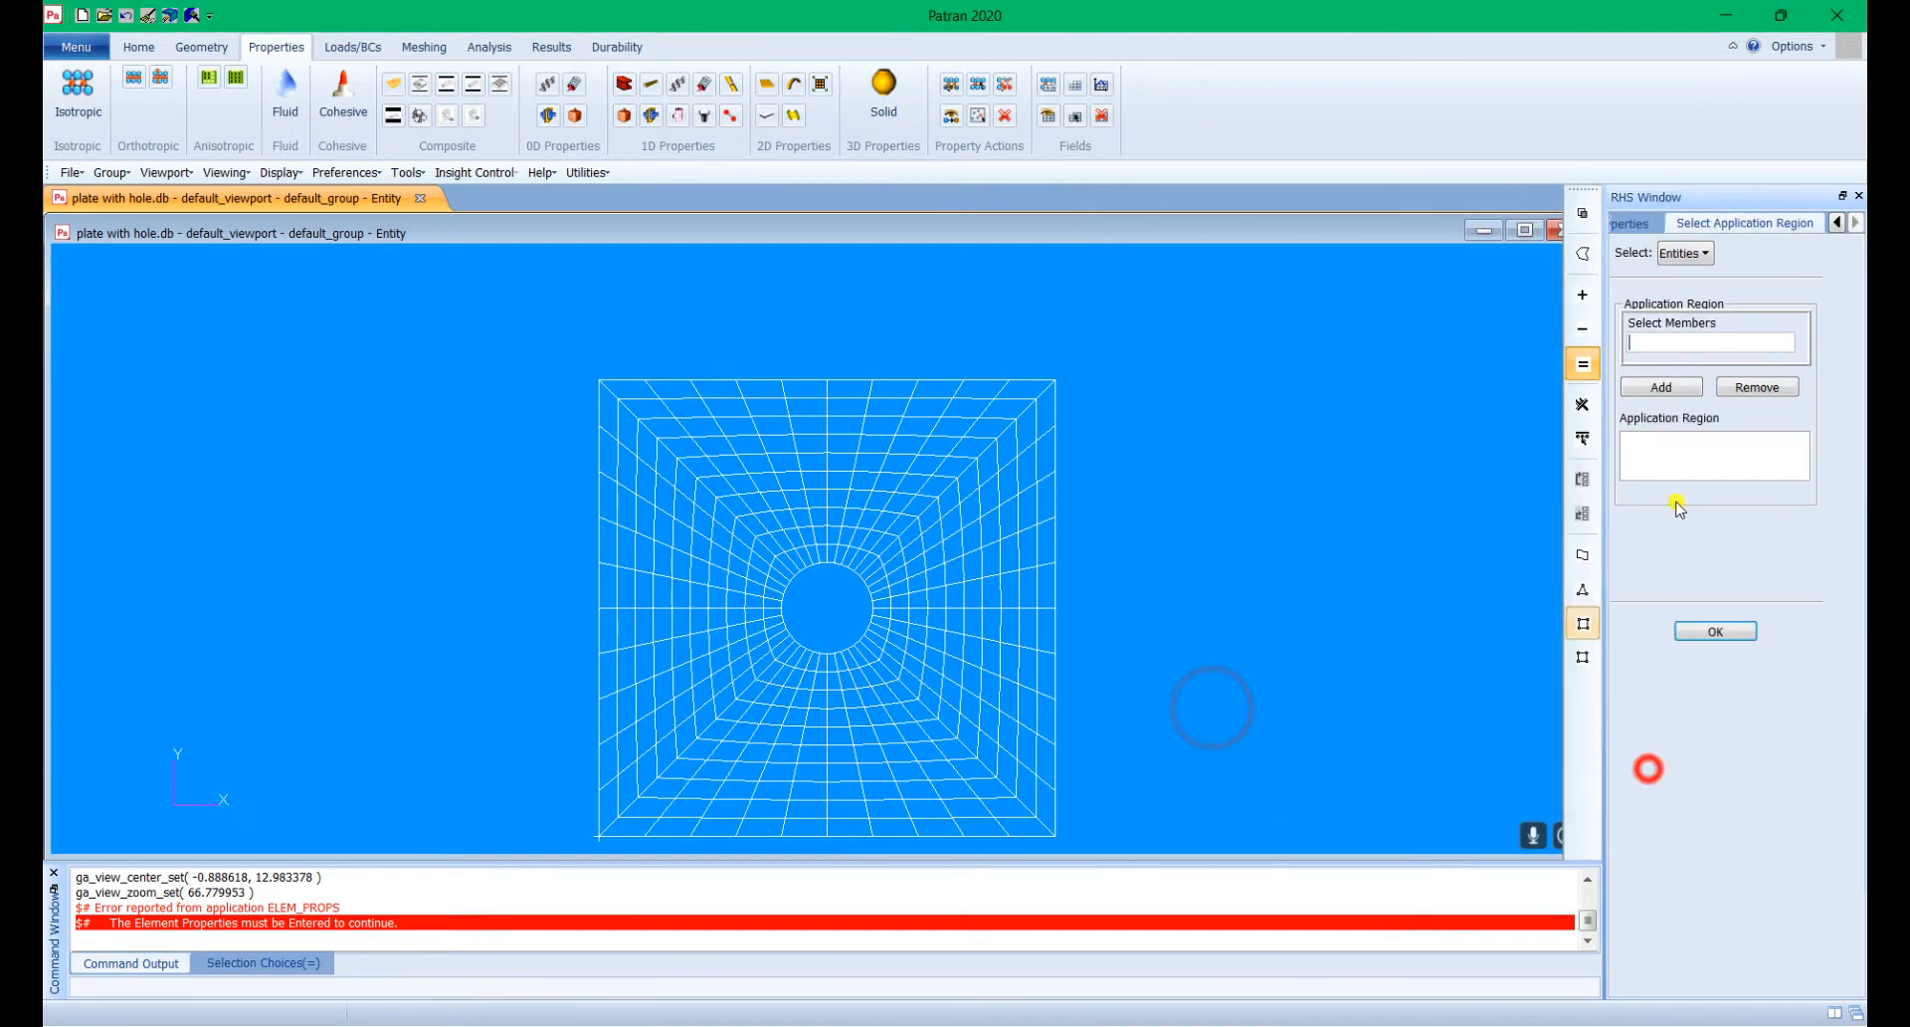
left_click(1680, 343)
left_click_drag(529, 337, 1206, 853)
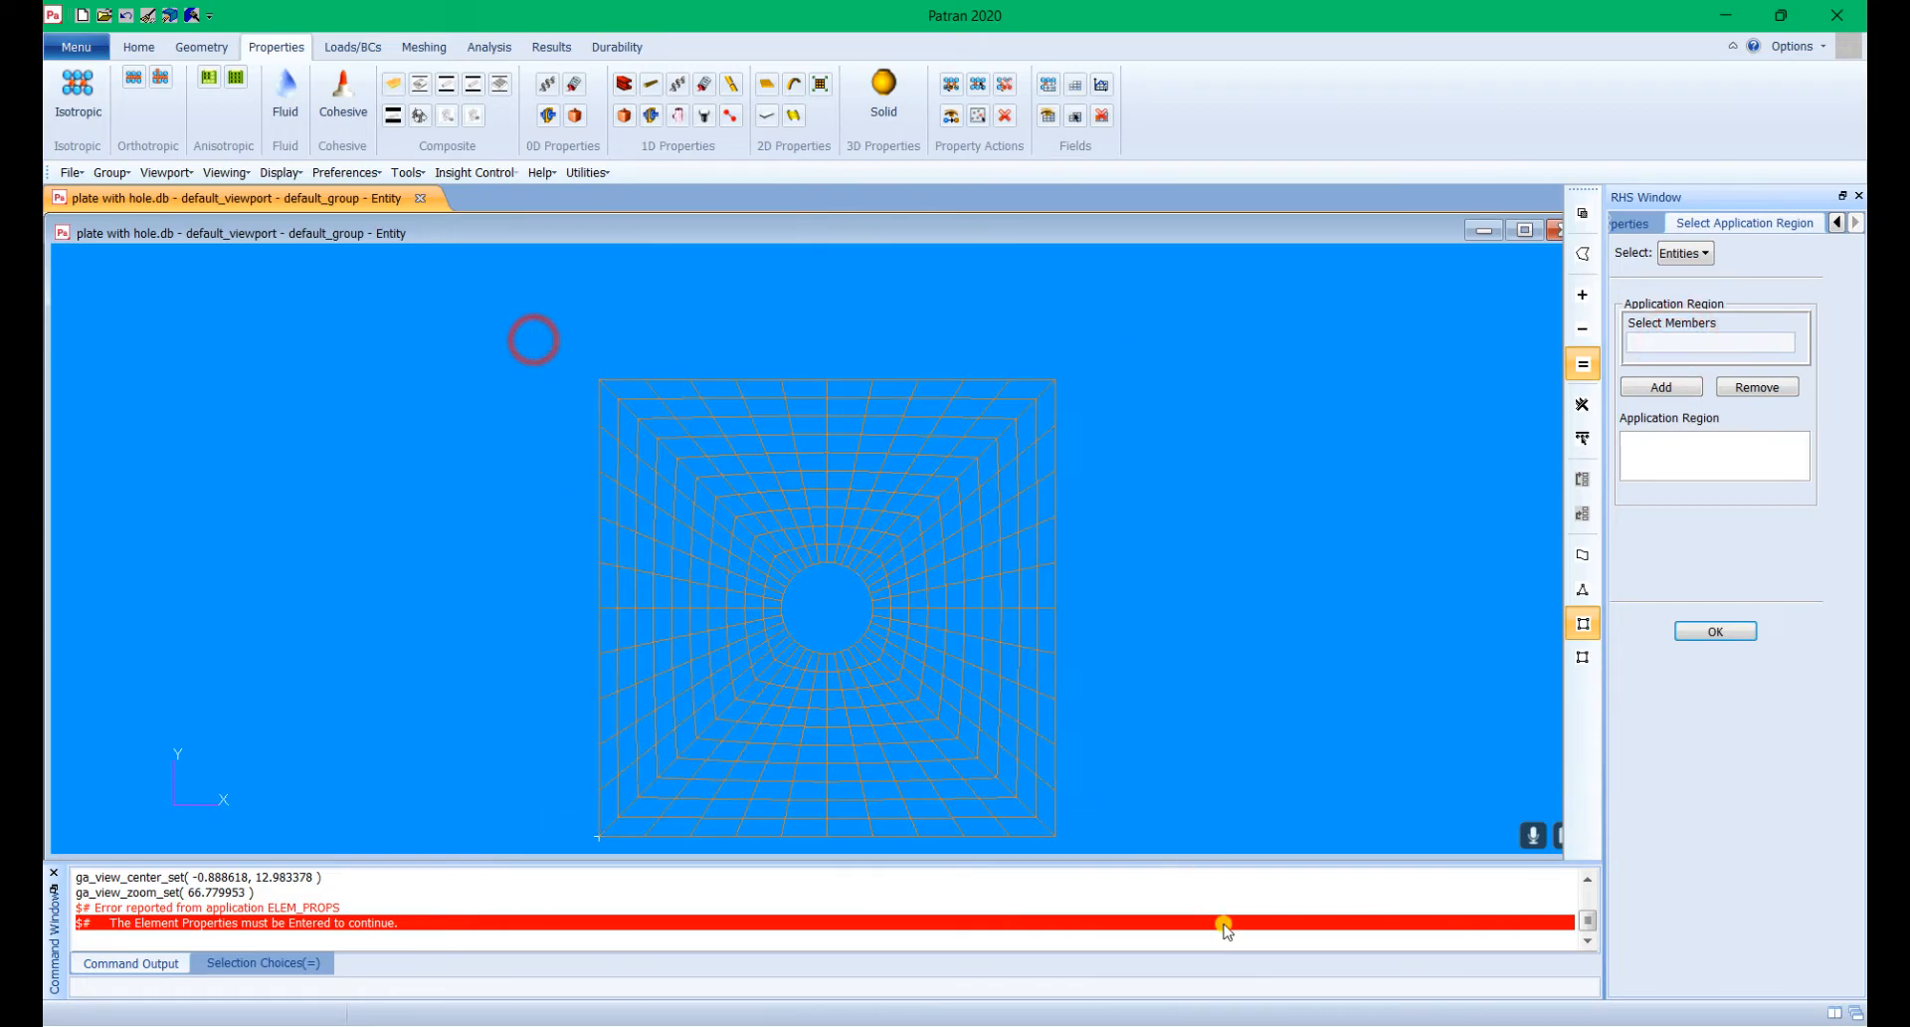
left_click(1679, 386)
left_click(1707, 637)
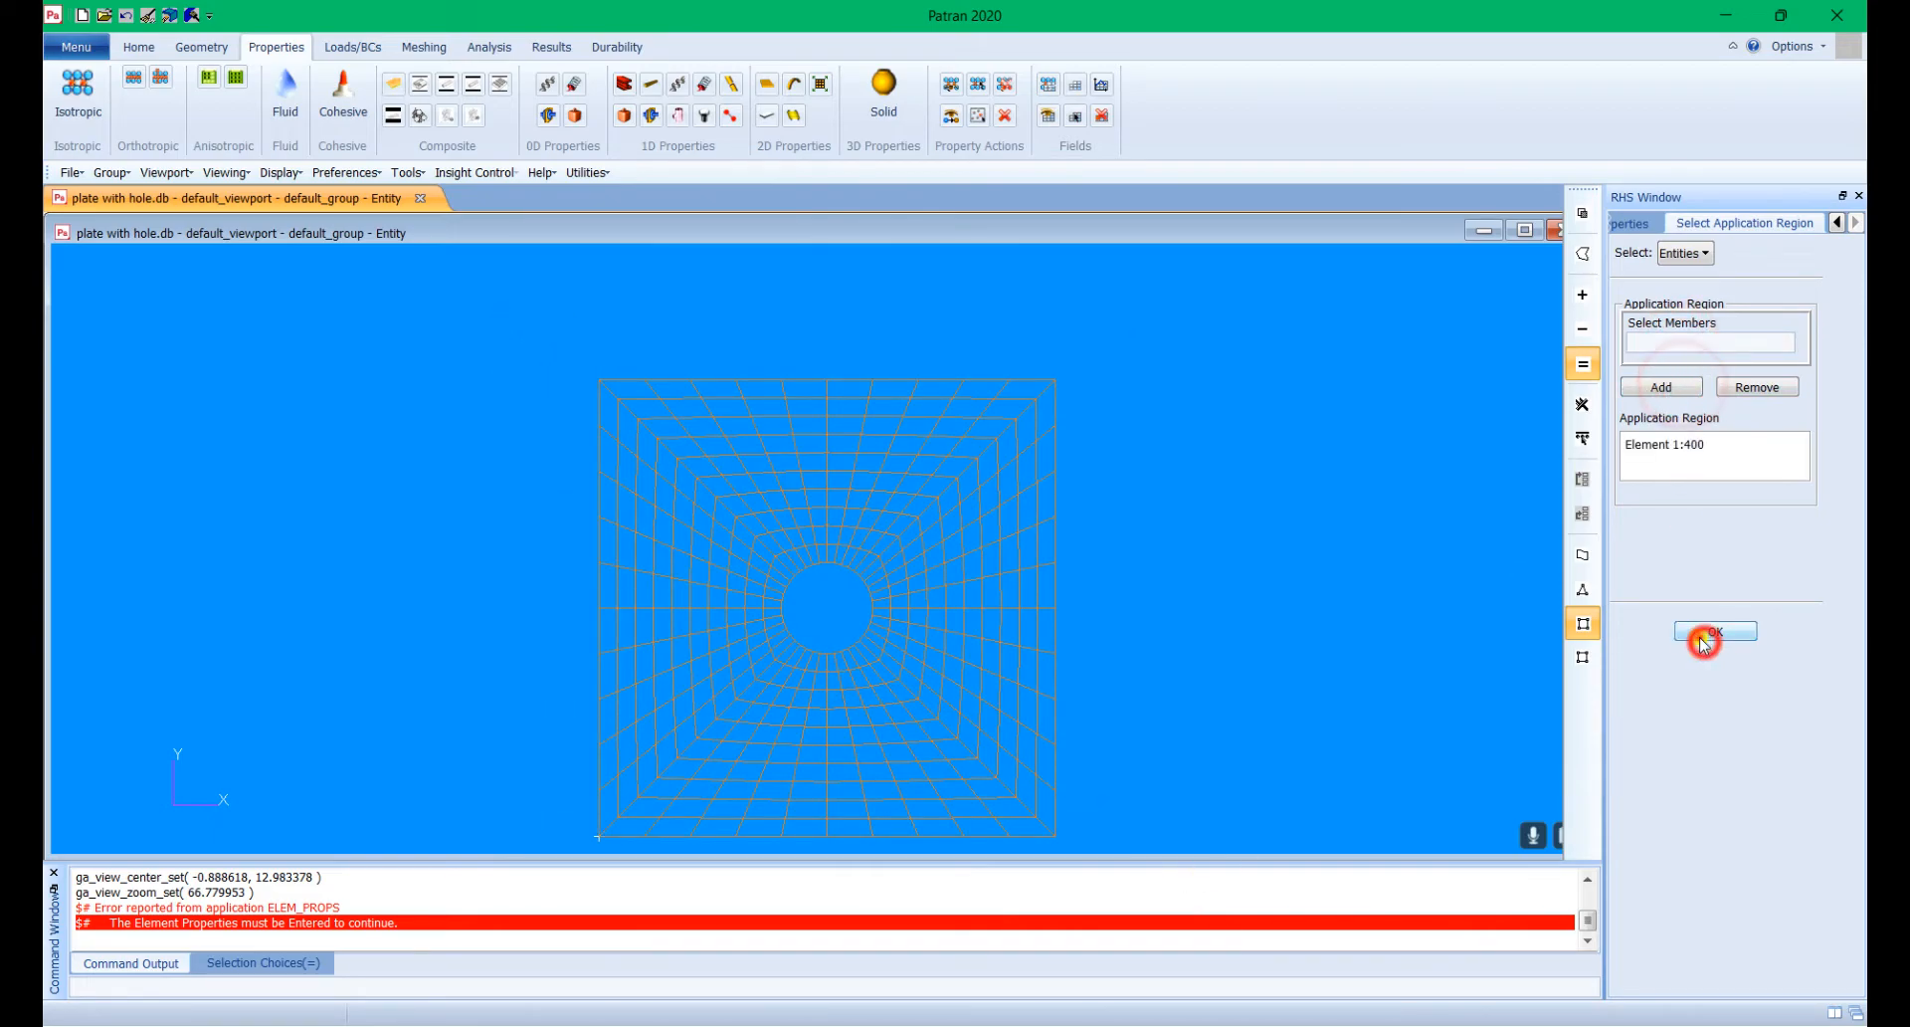
left_click(1719, 827)
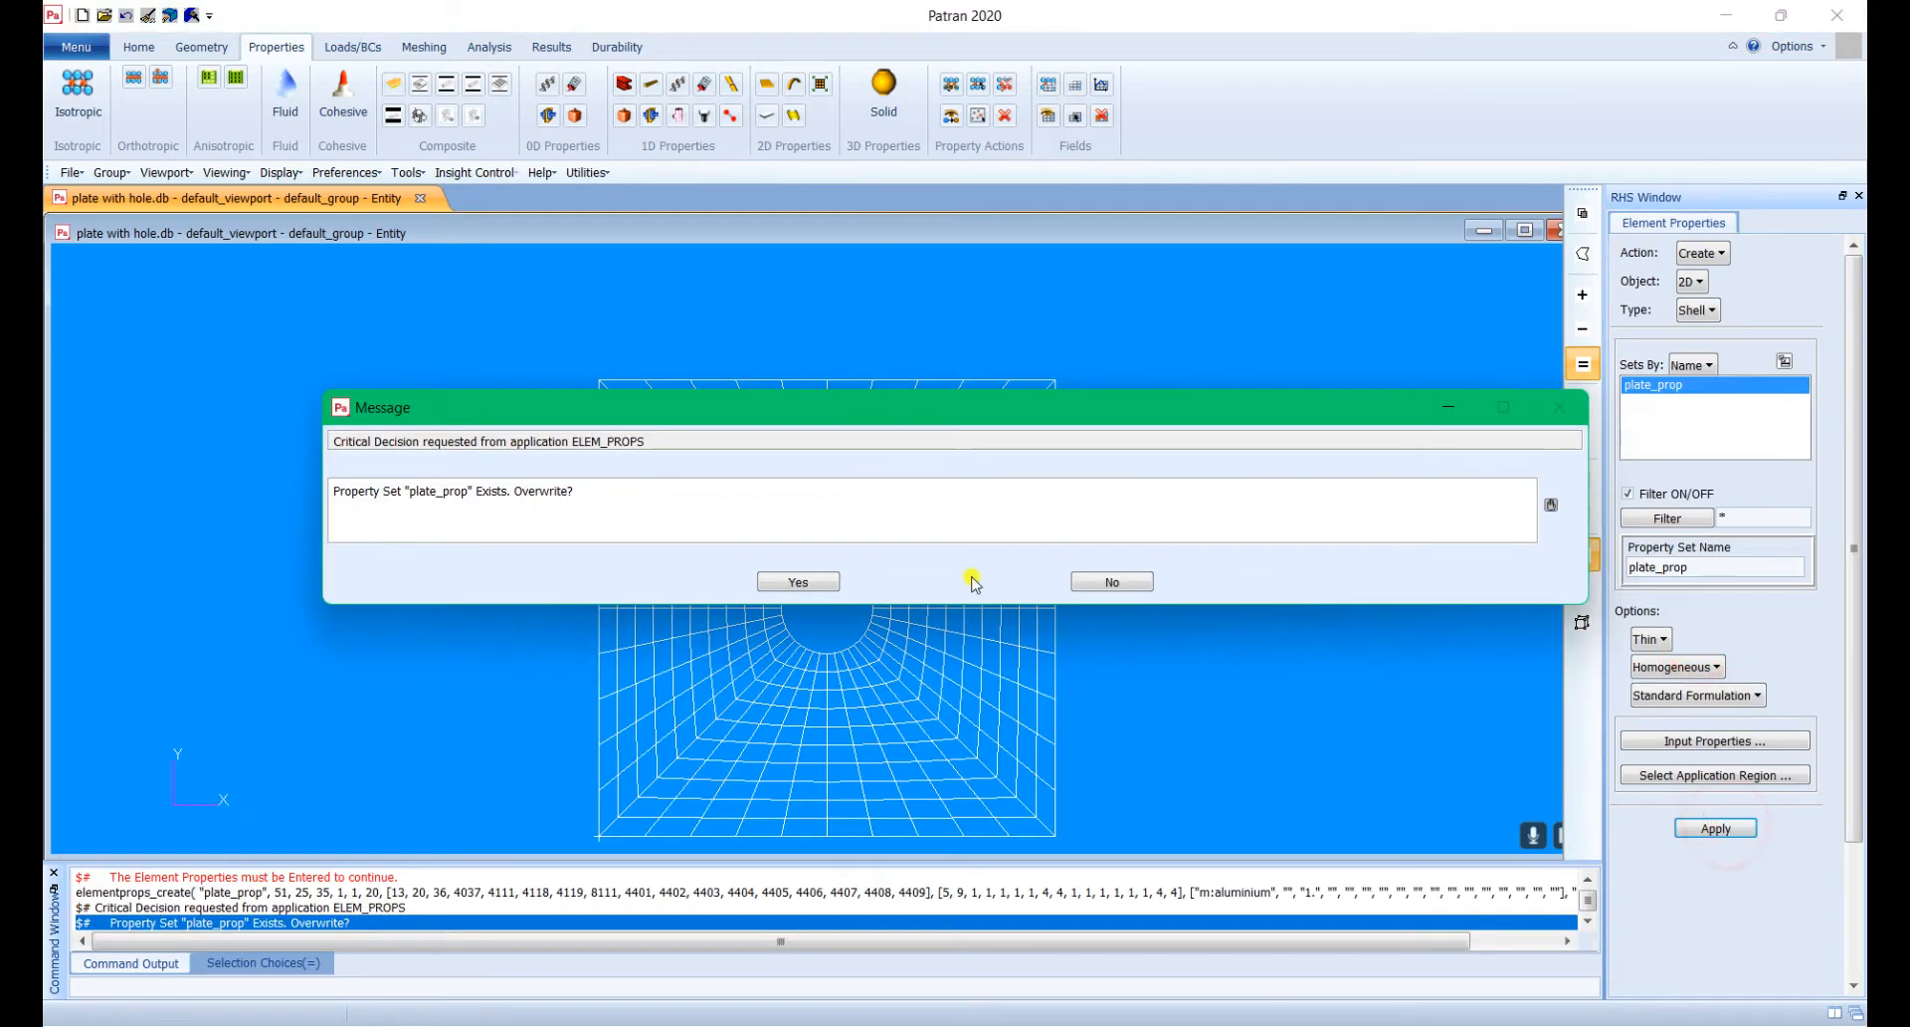
left_click(799, 582)
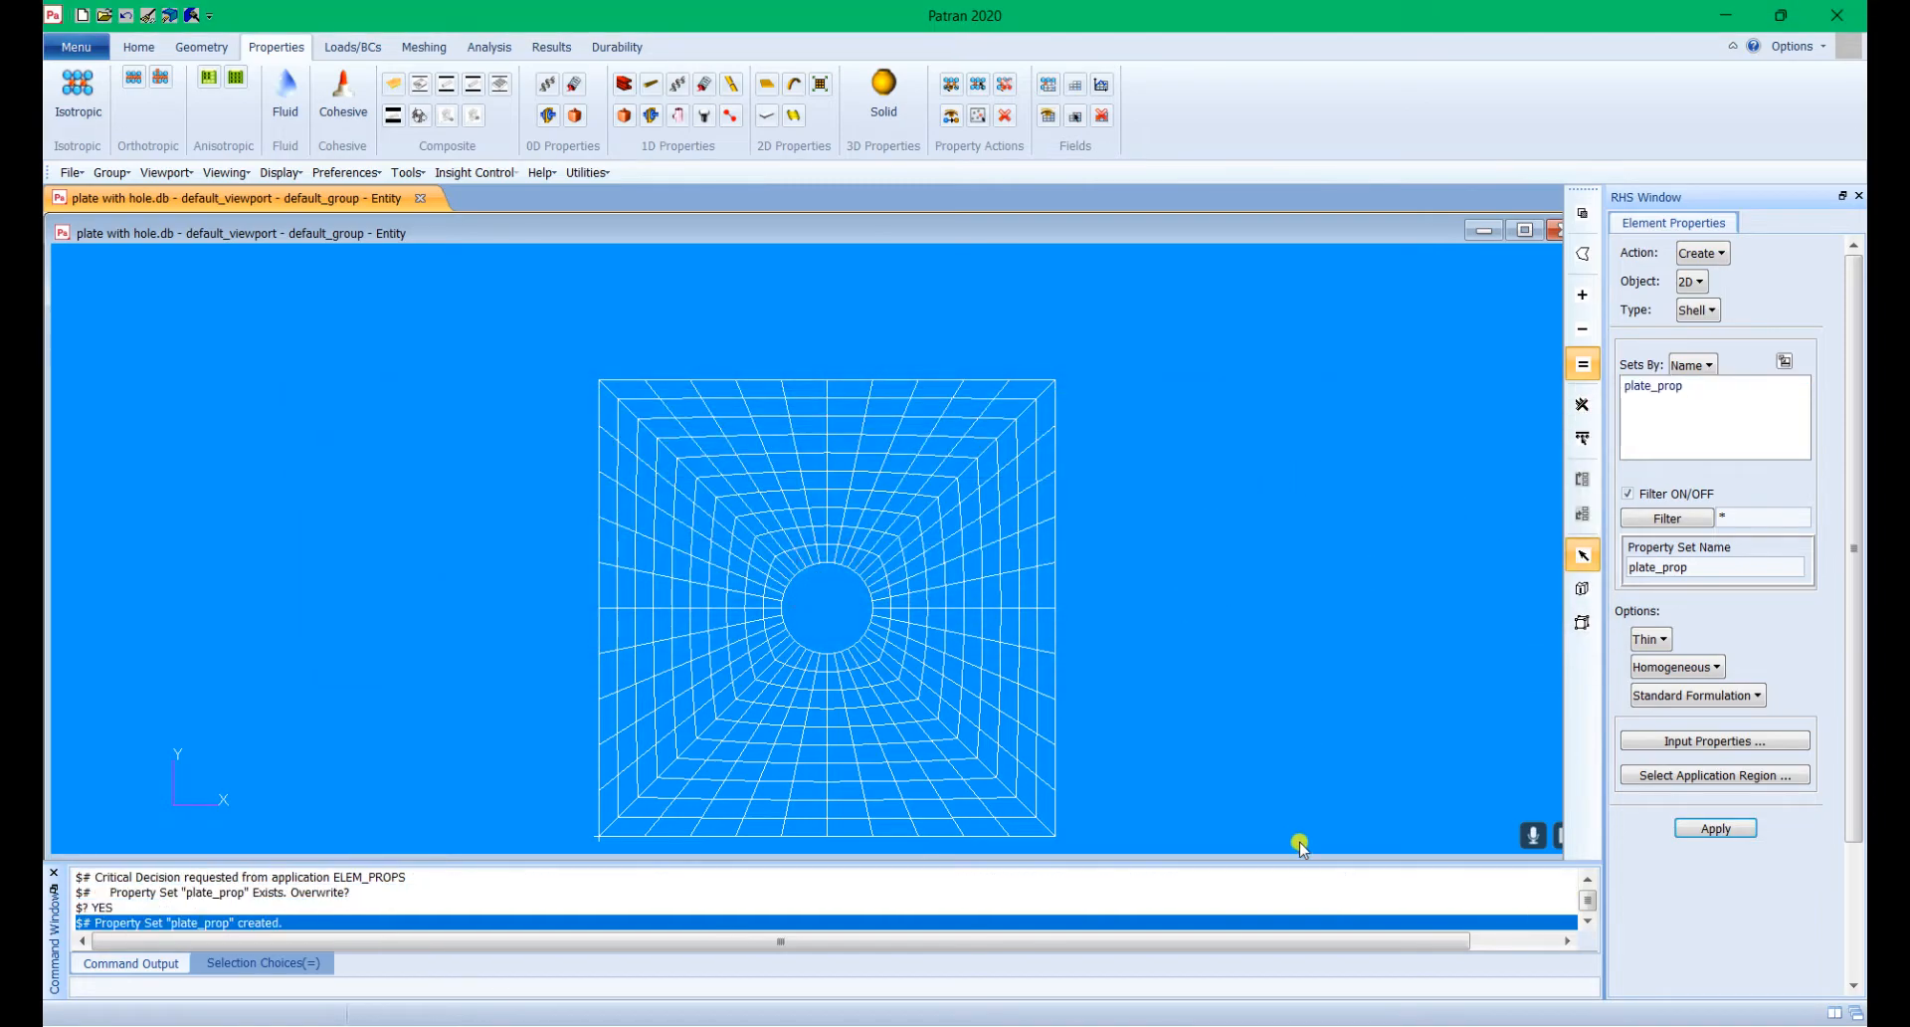
left_click_drag(1291, 861, 1309, 900)
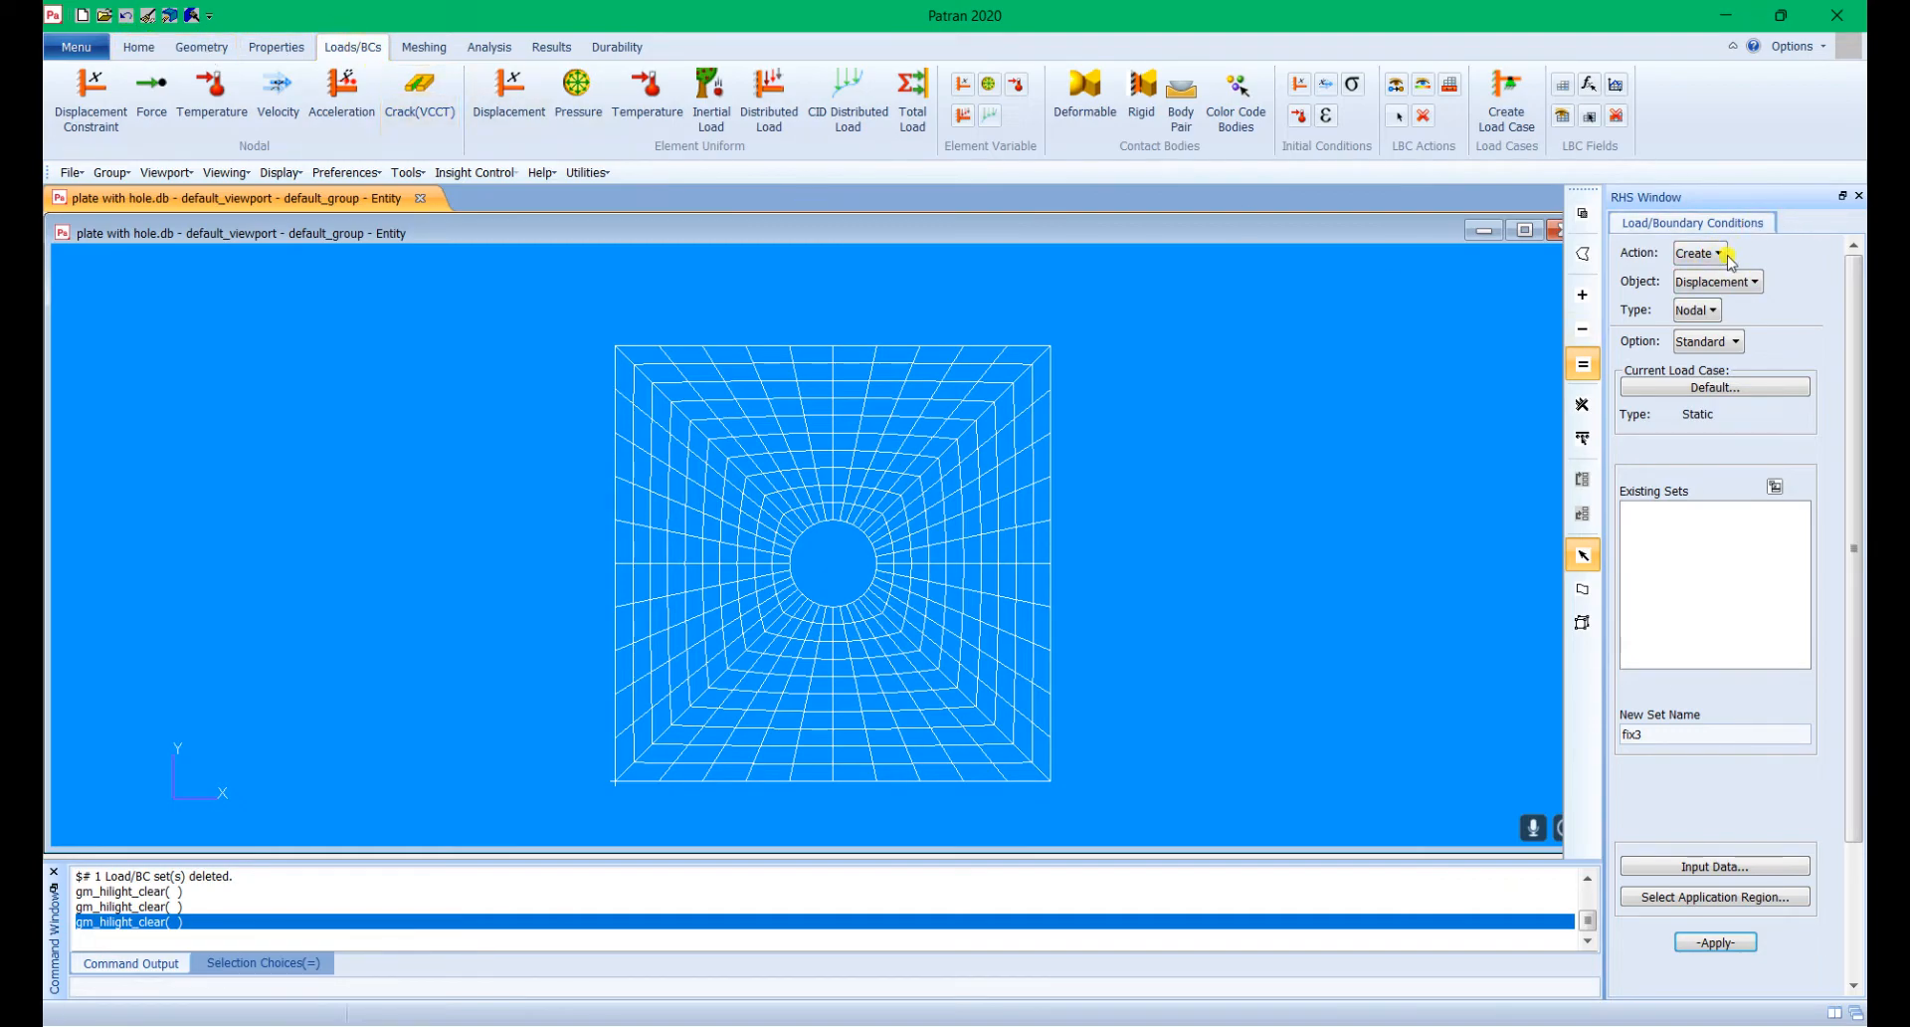
Step: Name the new nodal displacement set fix and set its translations to <0,0,0>
left_click(1686, 733)
key("BackSpace")
type("1")
left_click(1682, 864)
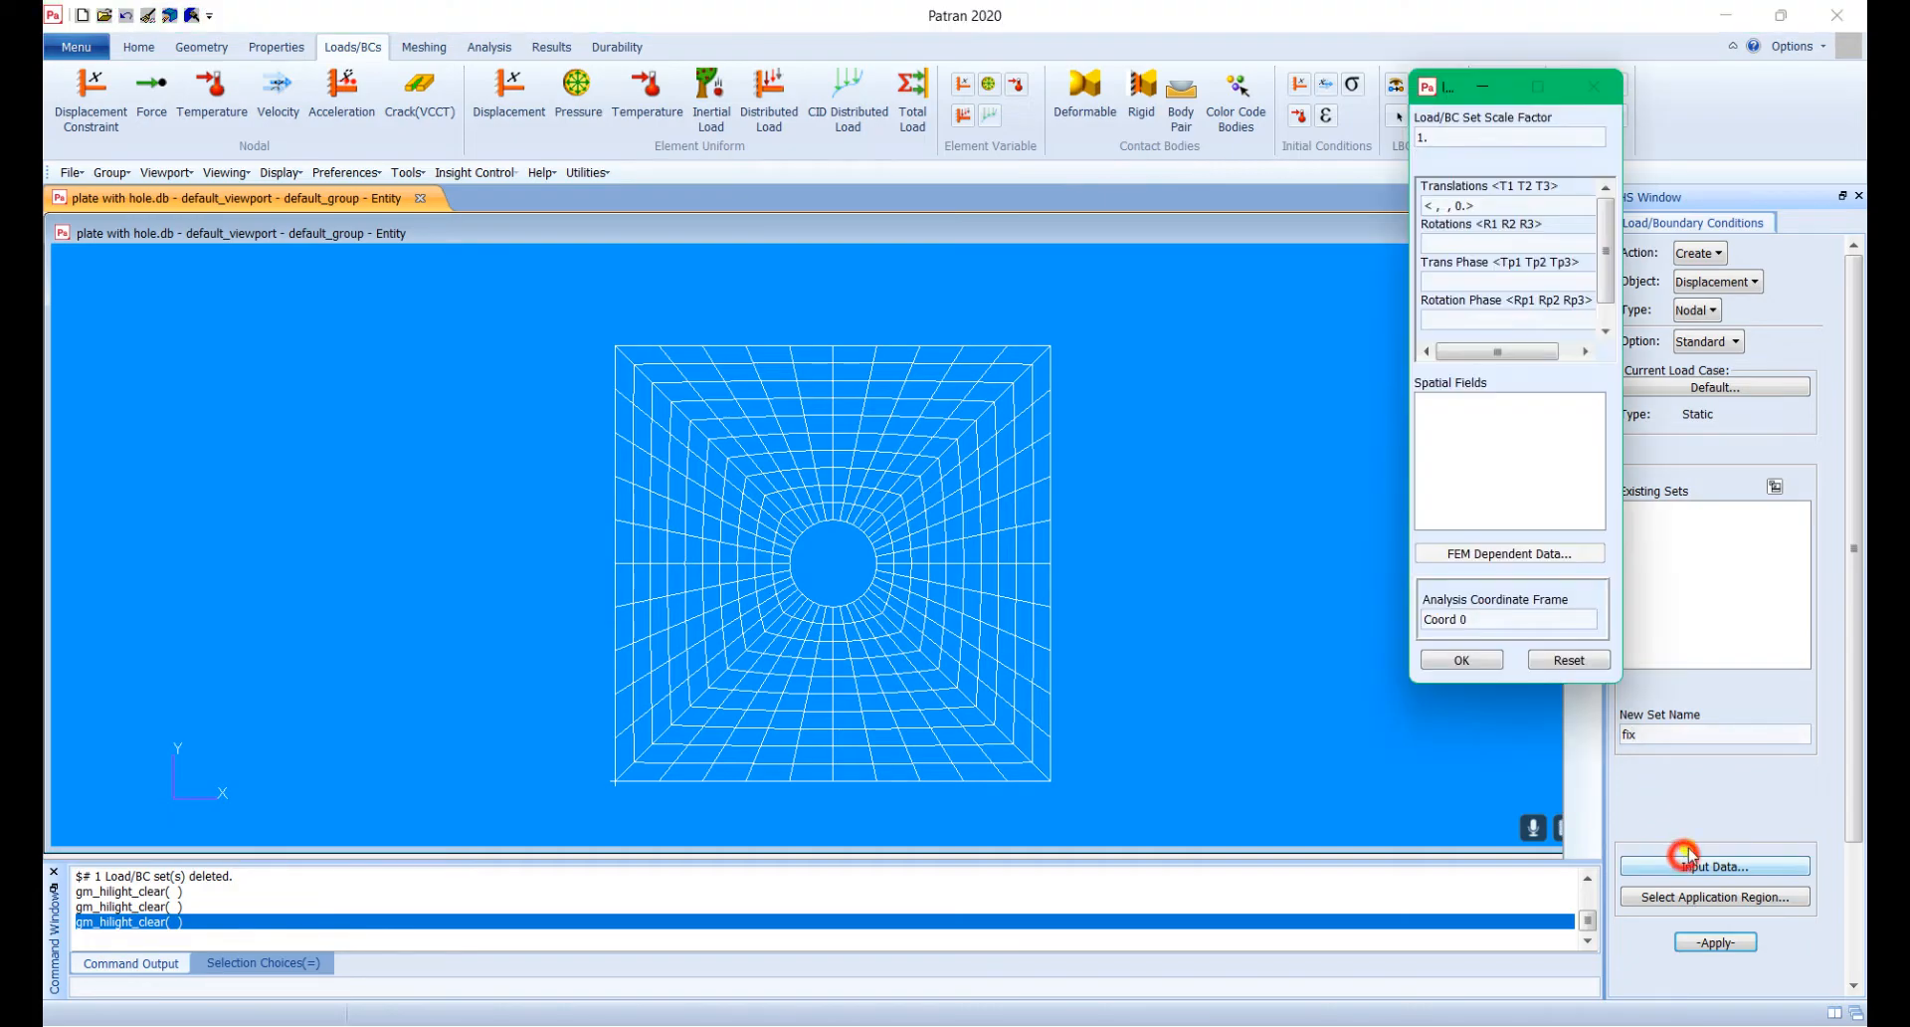
left_click(1433, 204)
type("0")
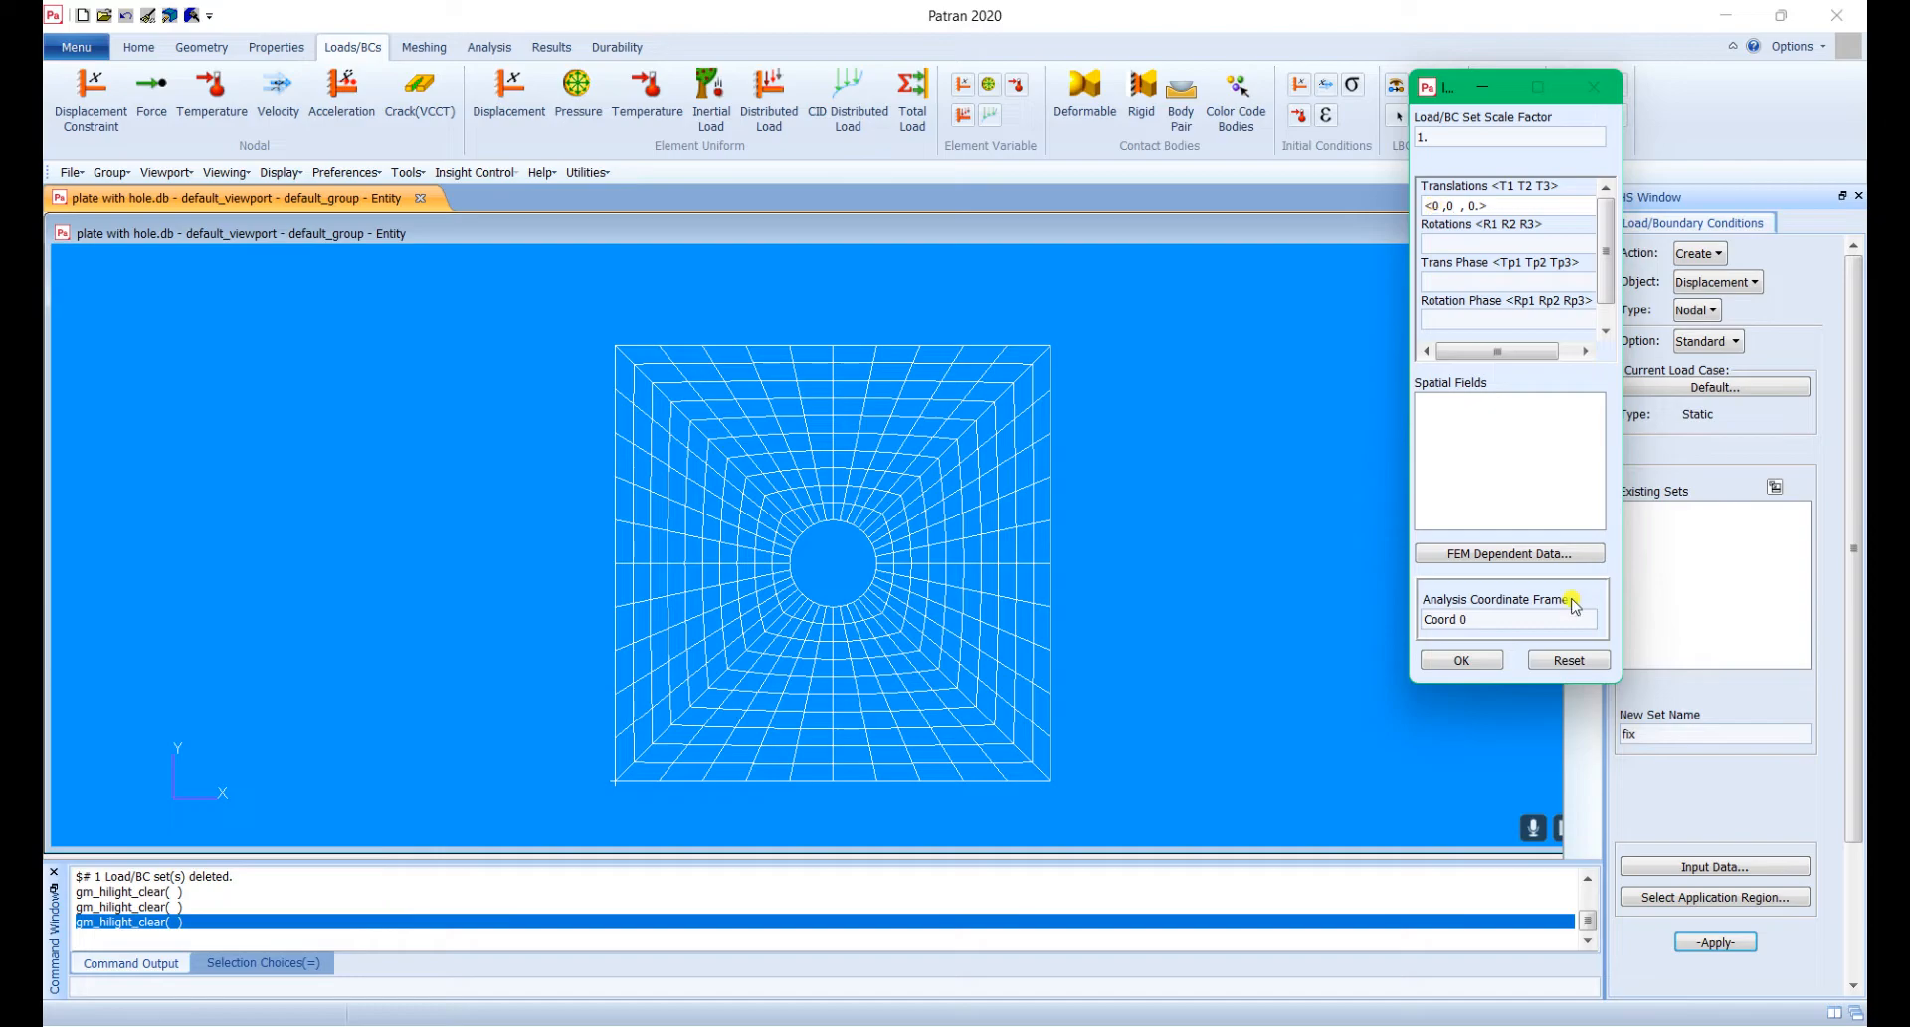
left_click(1459, 661)
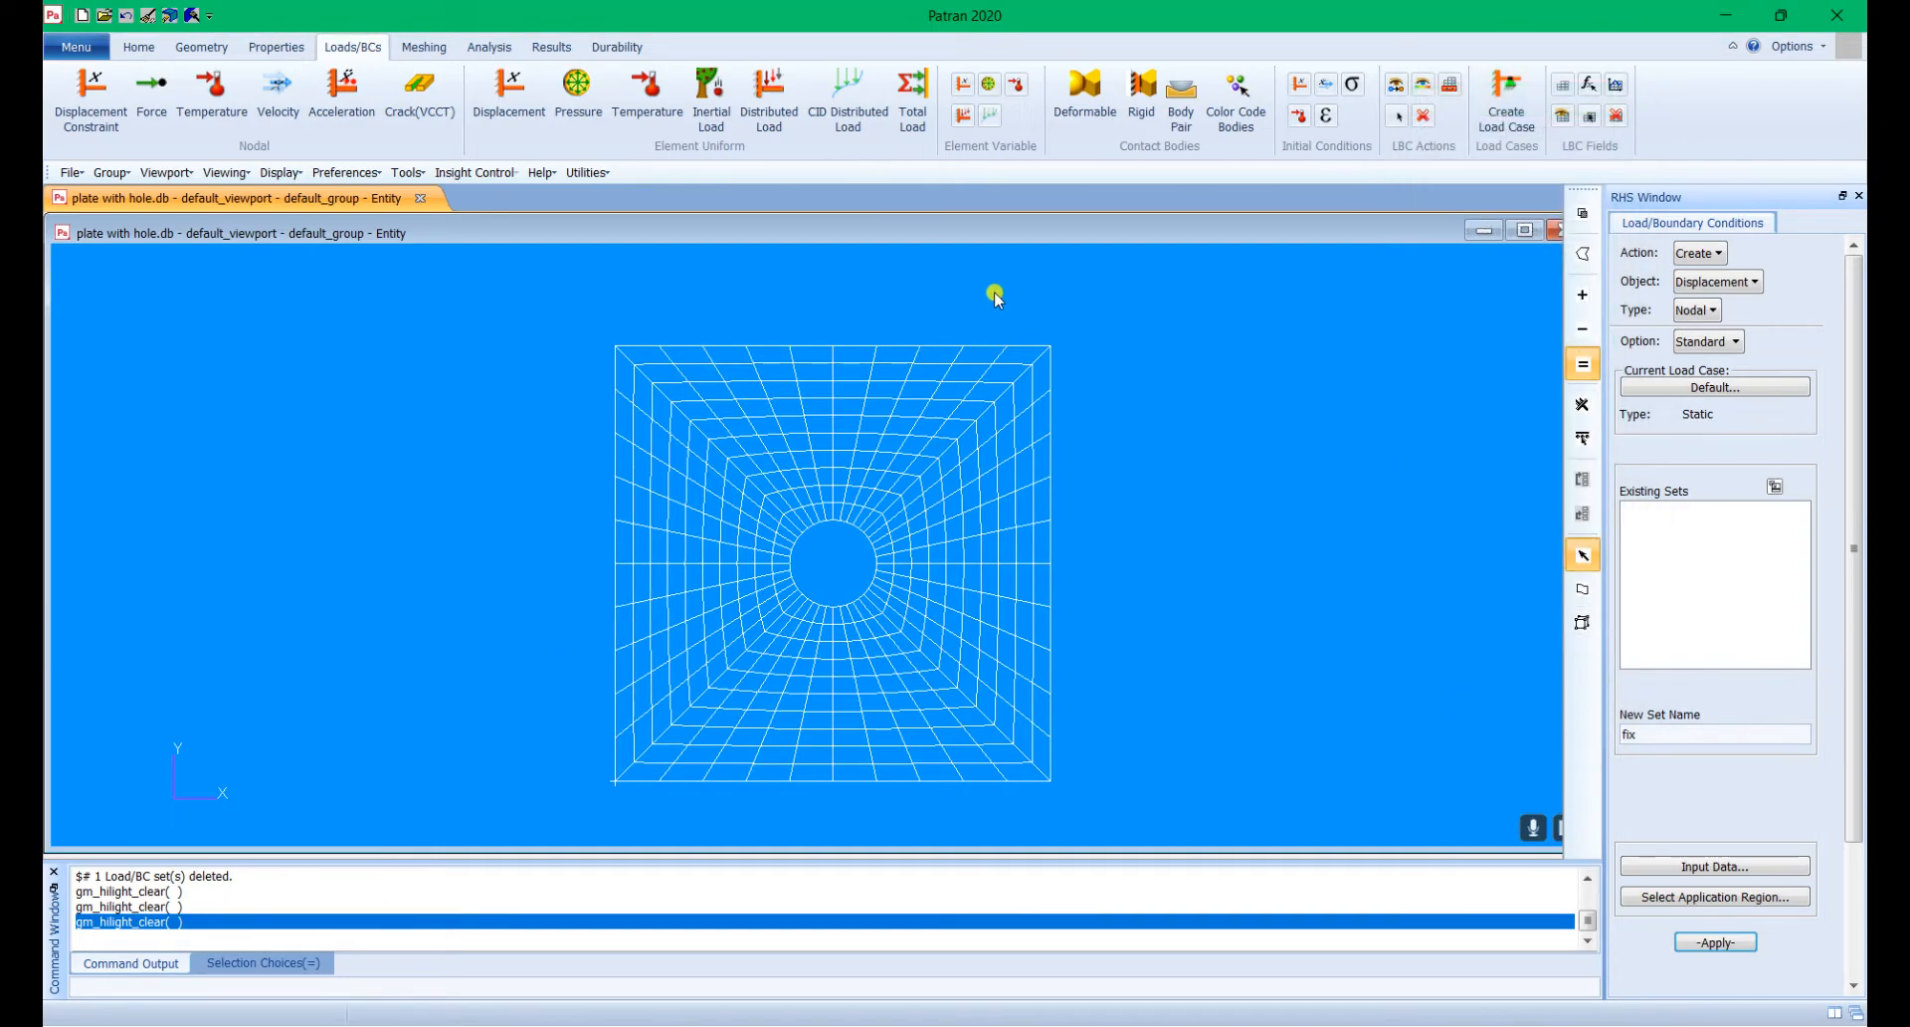
Step: Replace fix's application region with only the nodes along the plate's left edge and create the constraint
left_click(1698, 898)
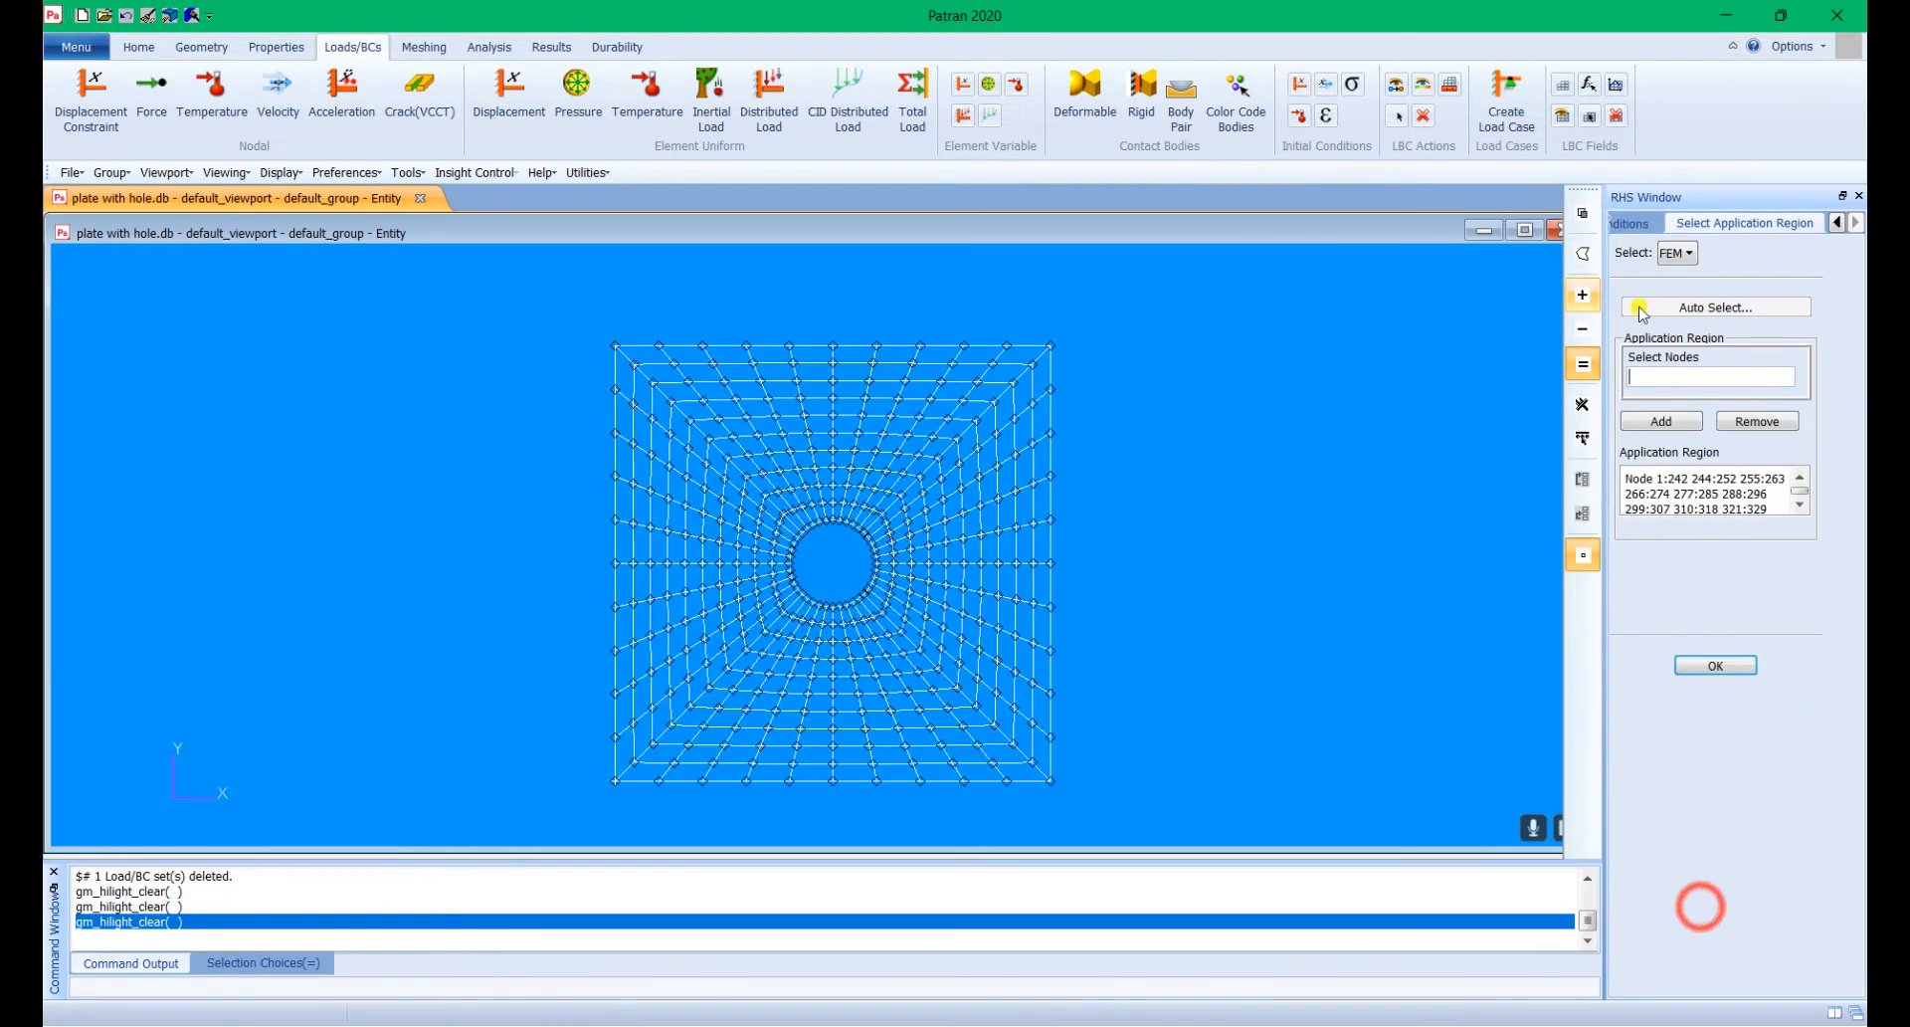
left_click(1735, 479)
key("Delete")
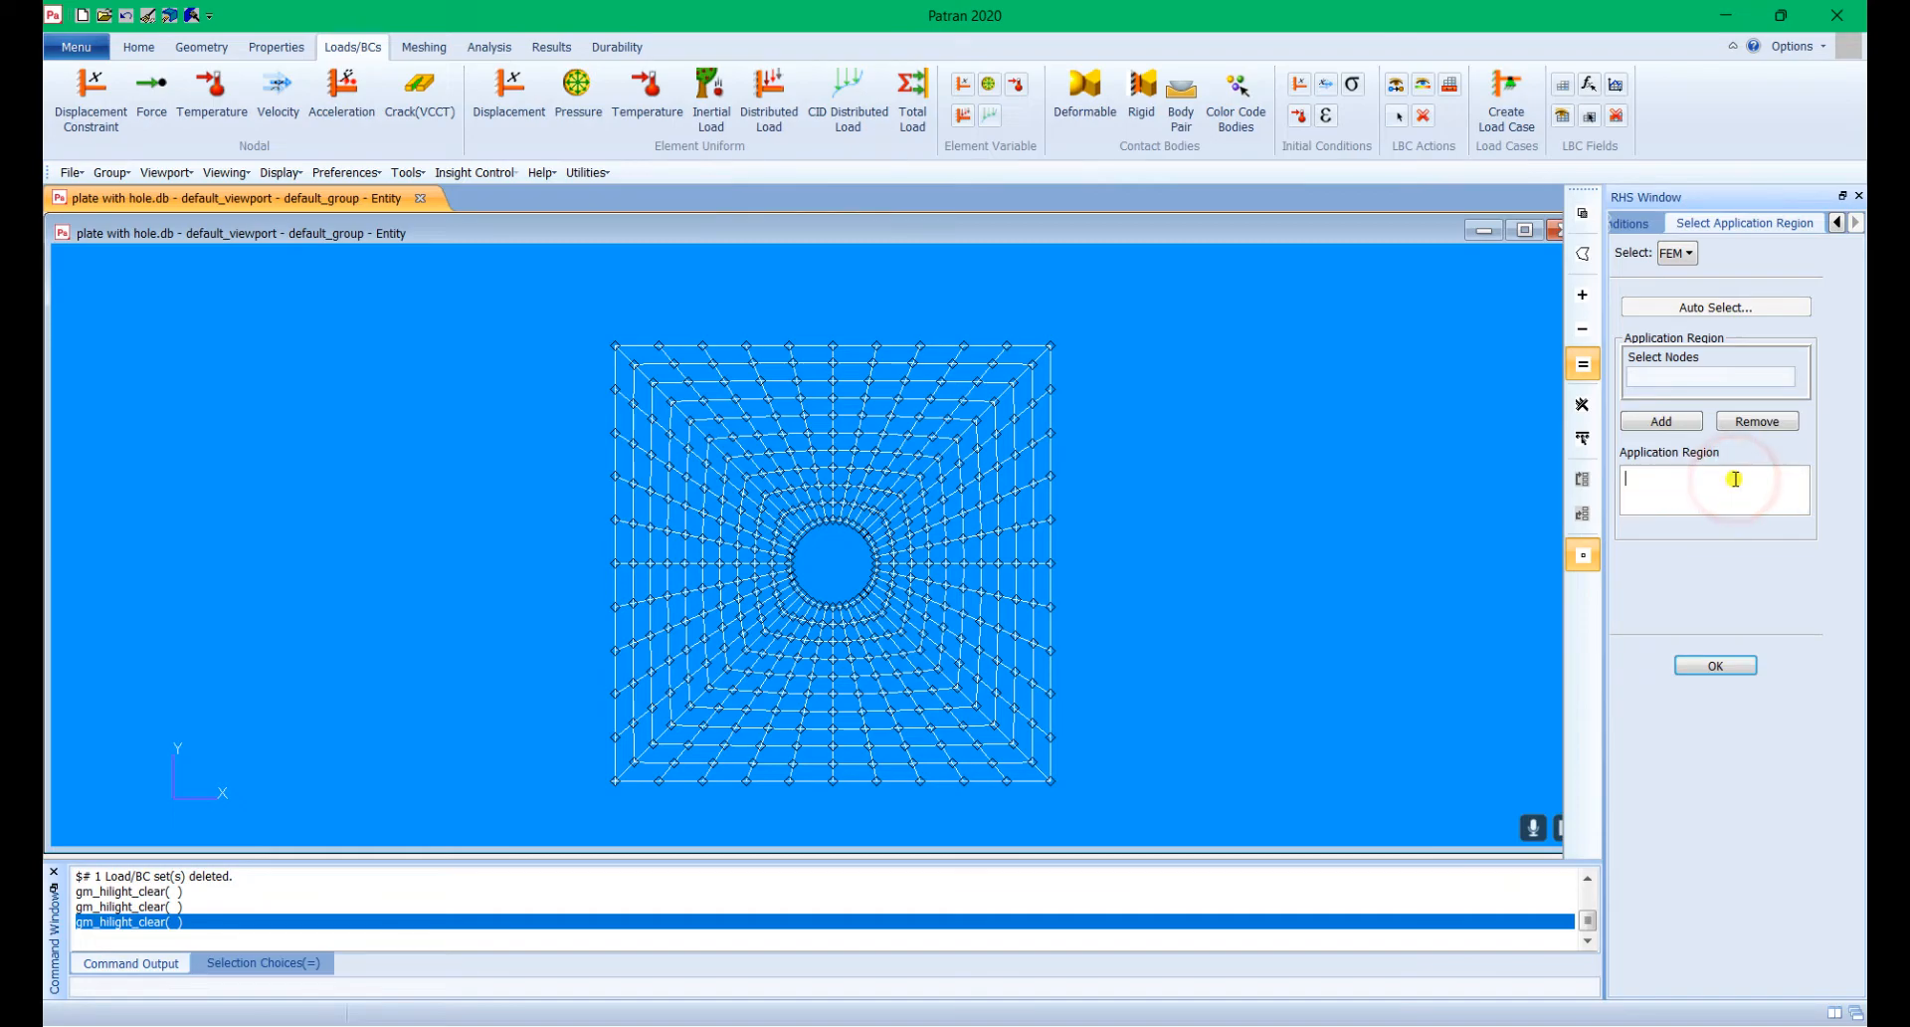
left_click(1723, 370)
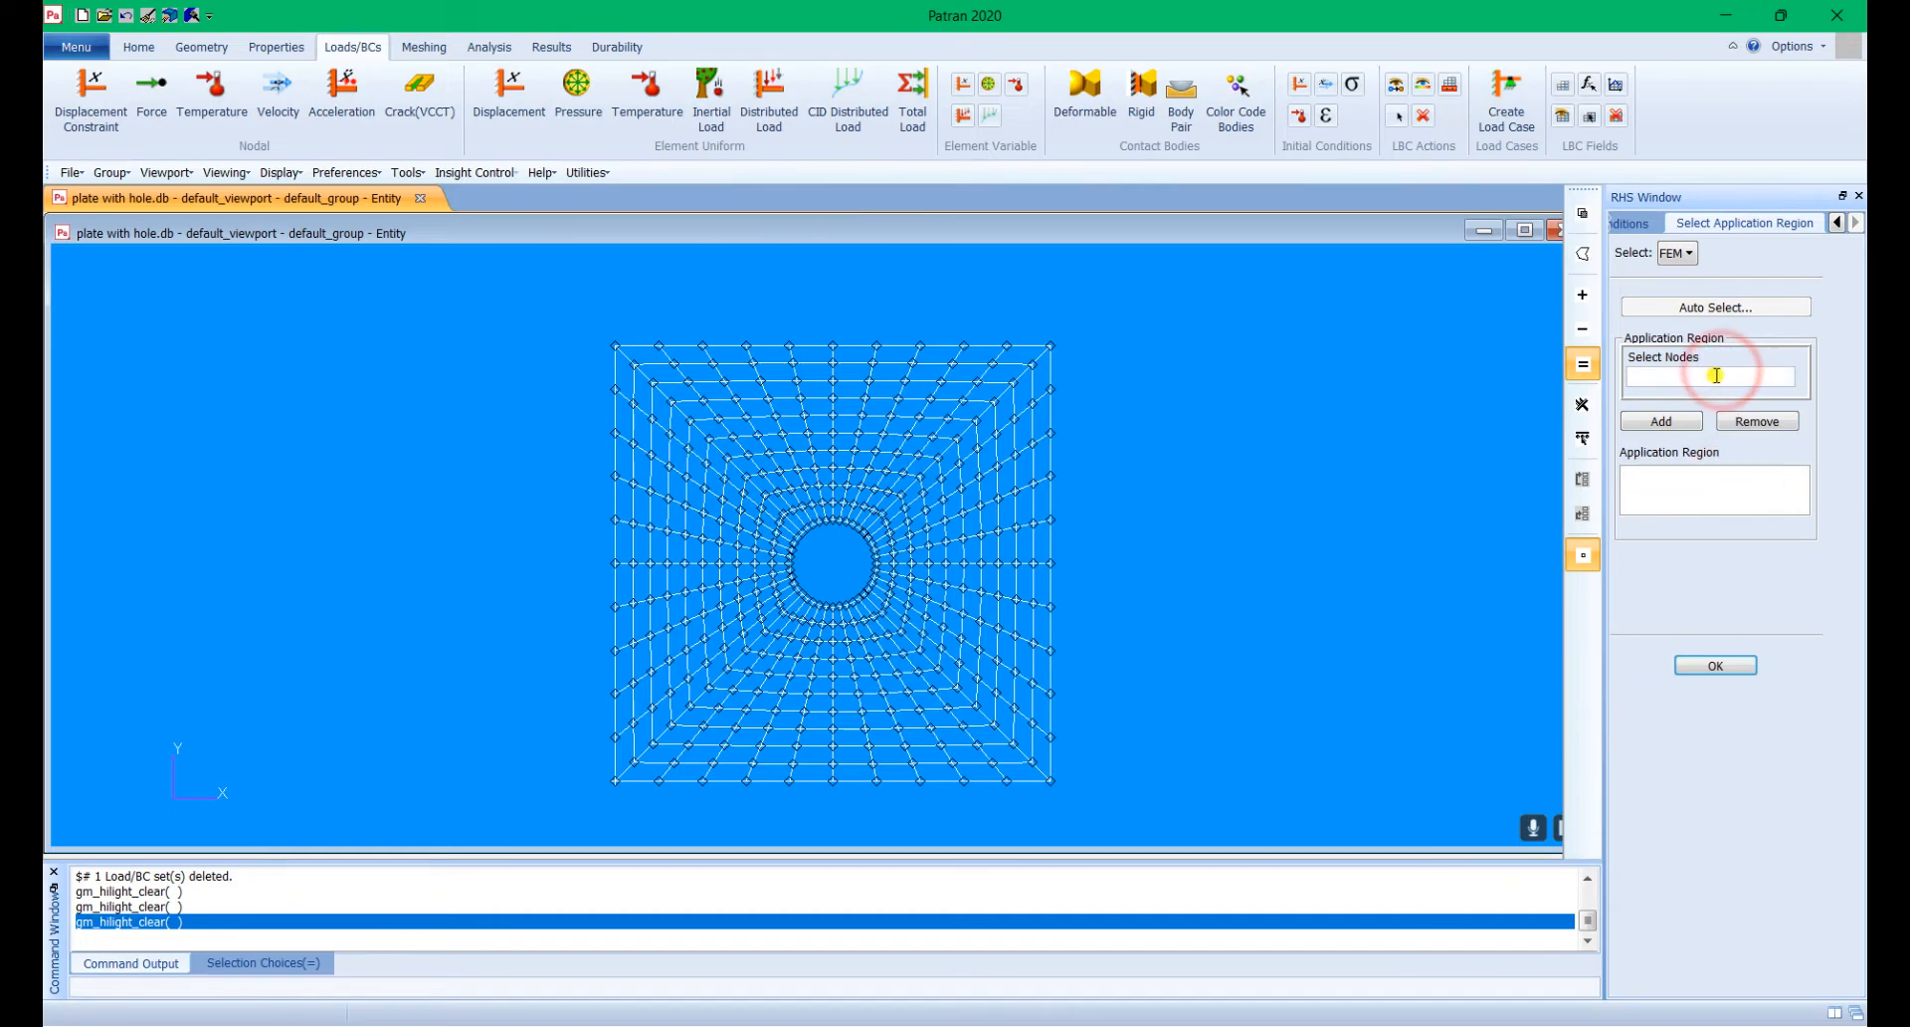
left_click_drag(569, 319, 618, 818)
left_click(1659, 421)
left_click(1701, 668)
left_click(1716, 941)
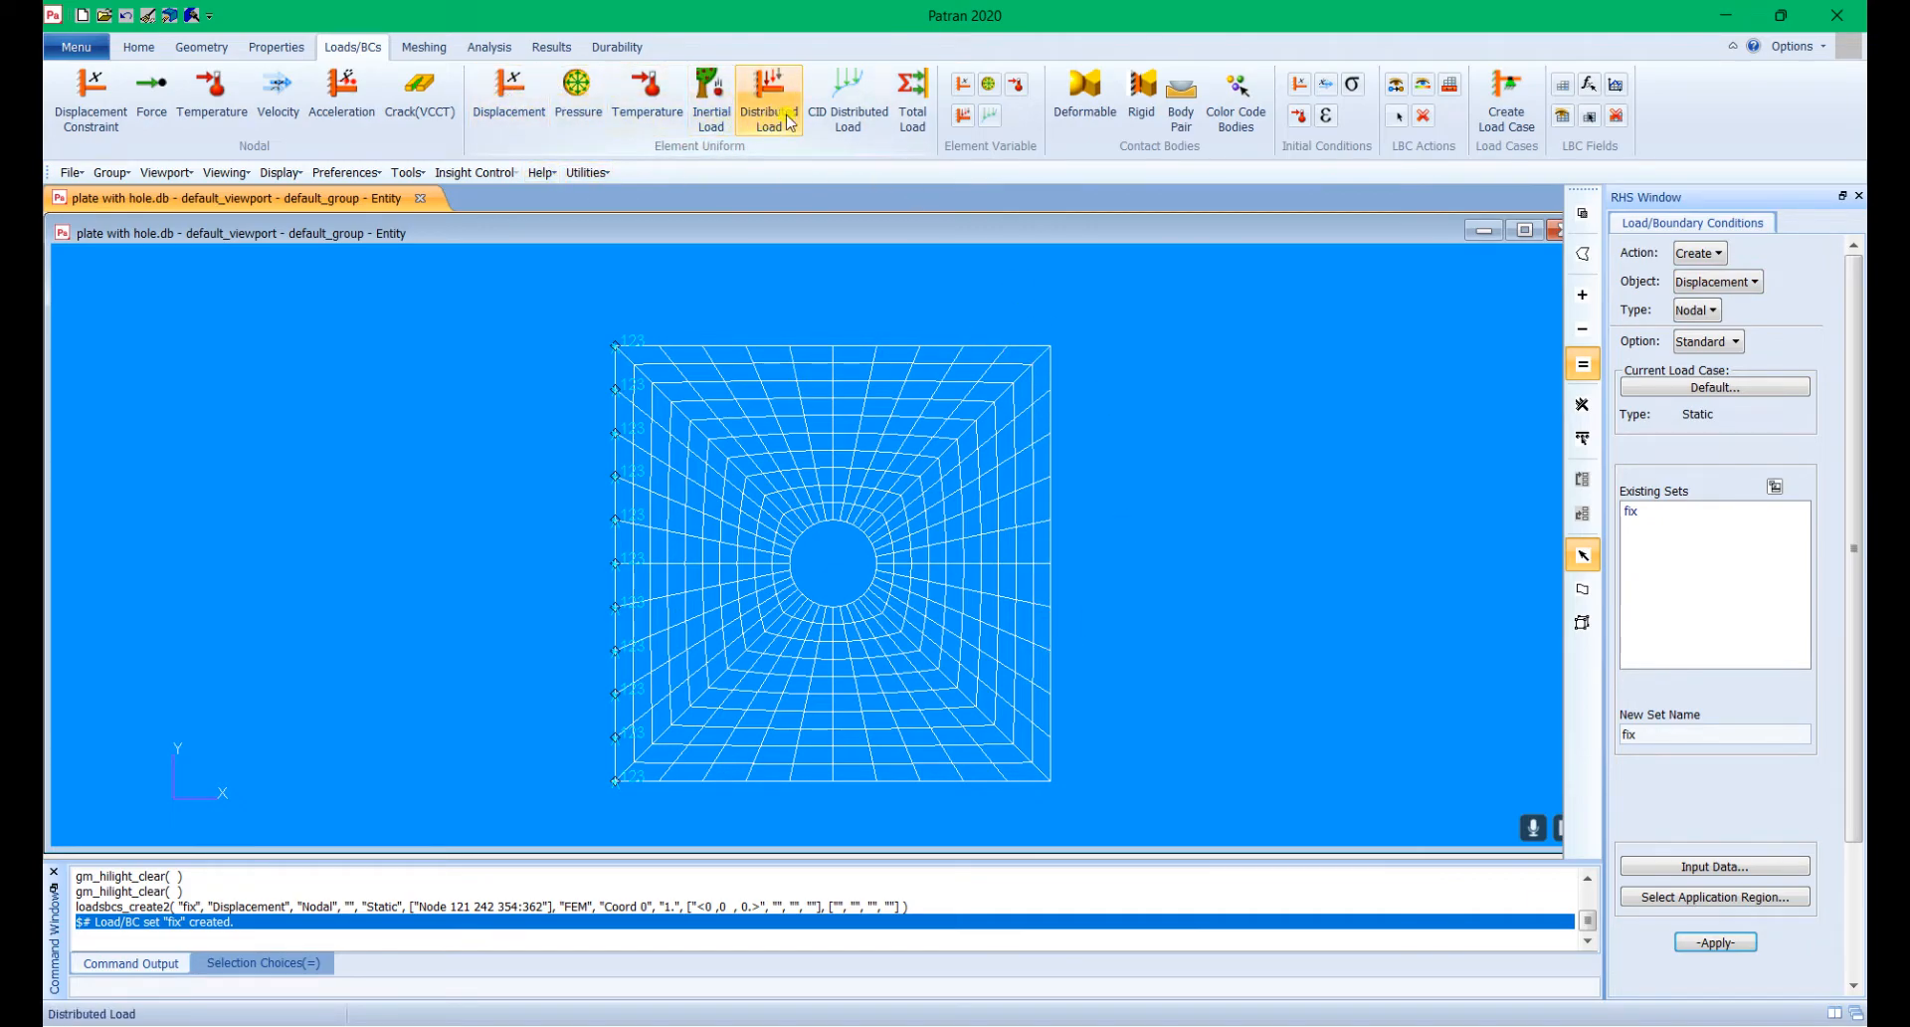
Step: Define an element uniform CID distributed load named udl for 2D elements, with edge distributed force <100,0,0>
left_click(846, 125)
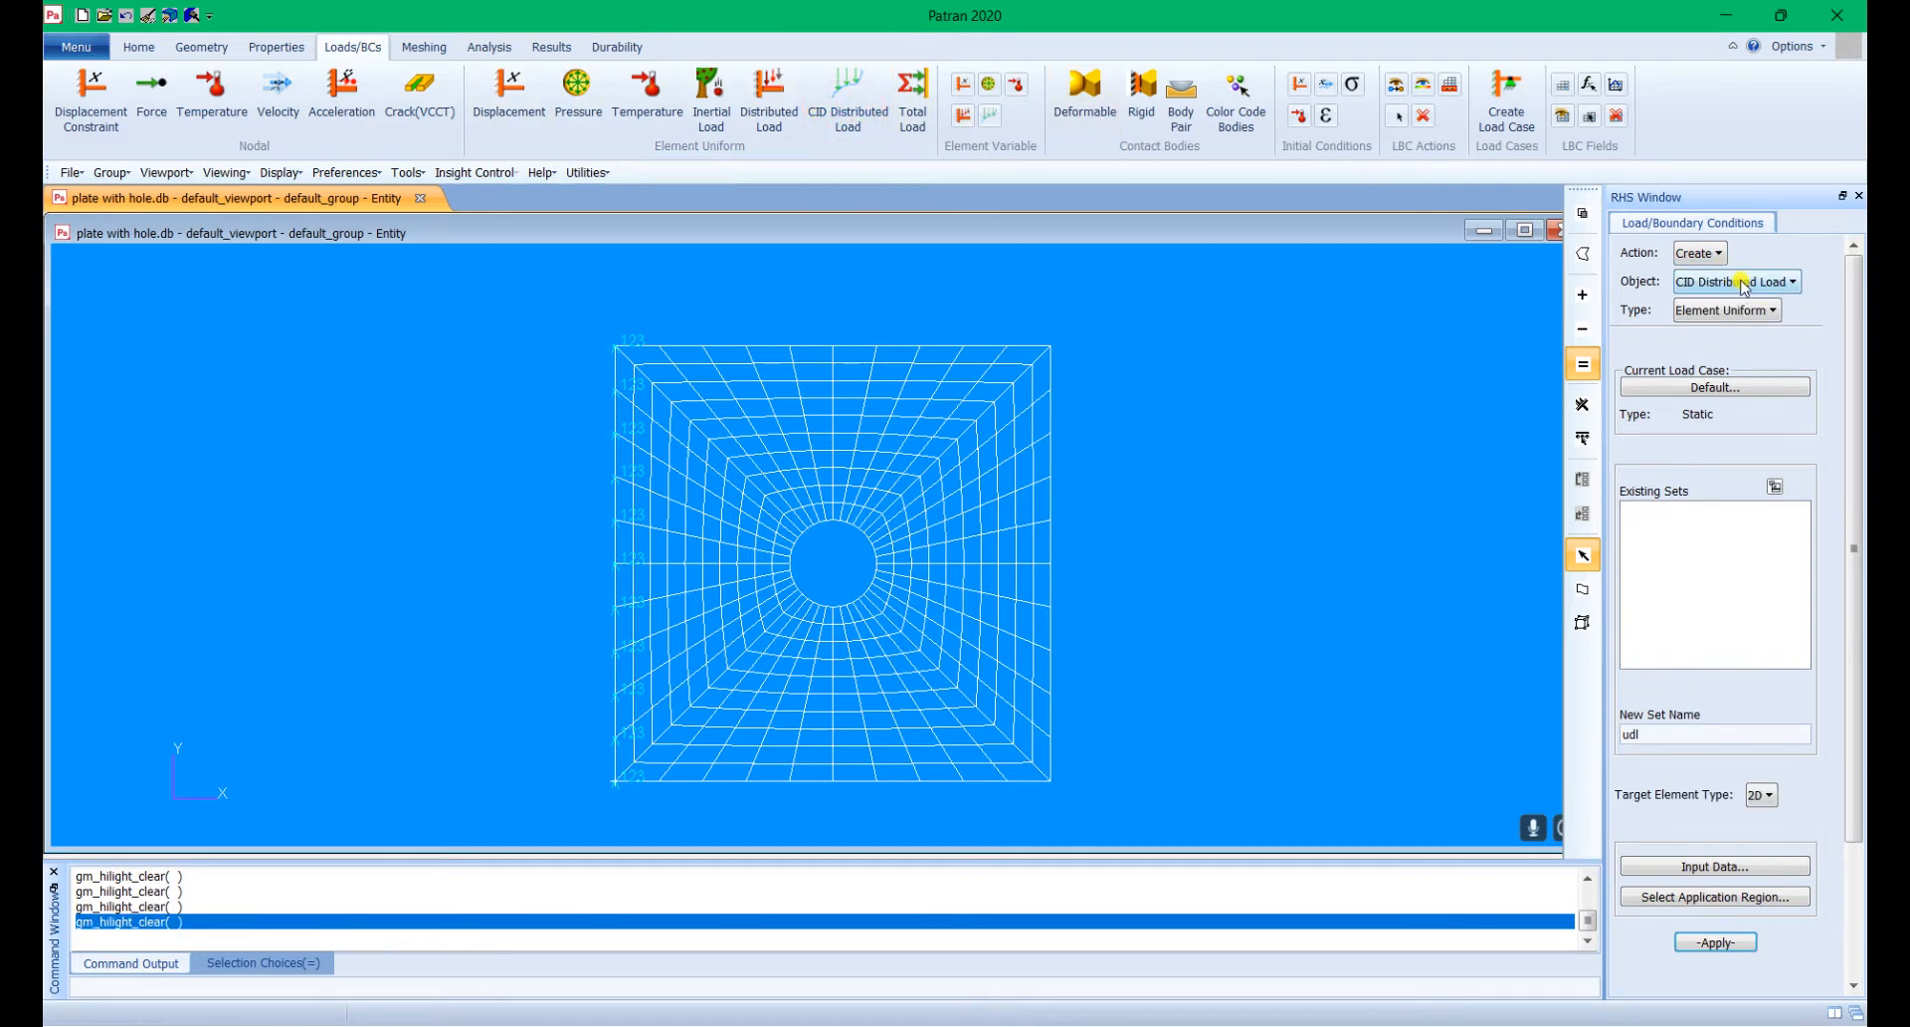
left_click(1770, 800)
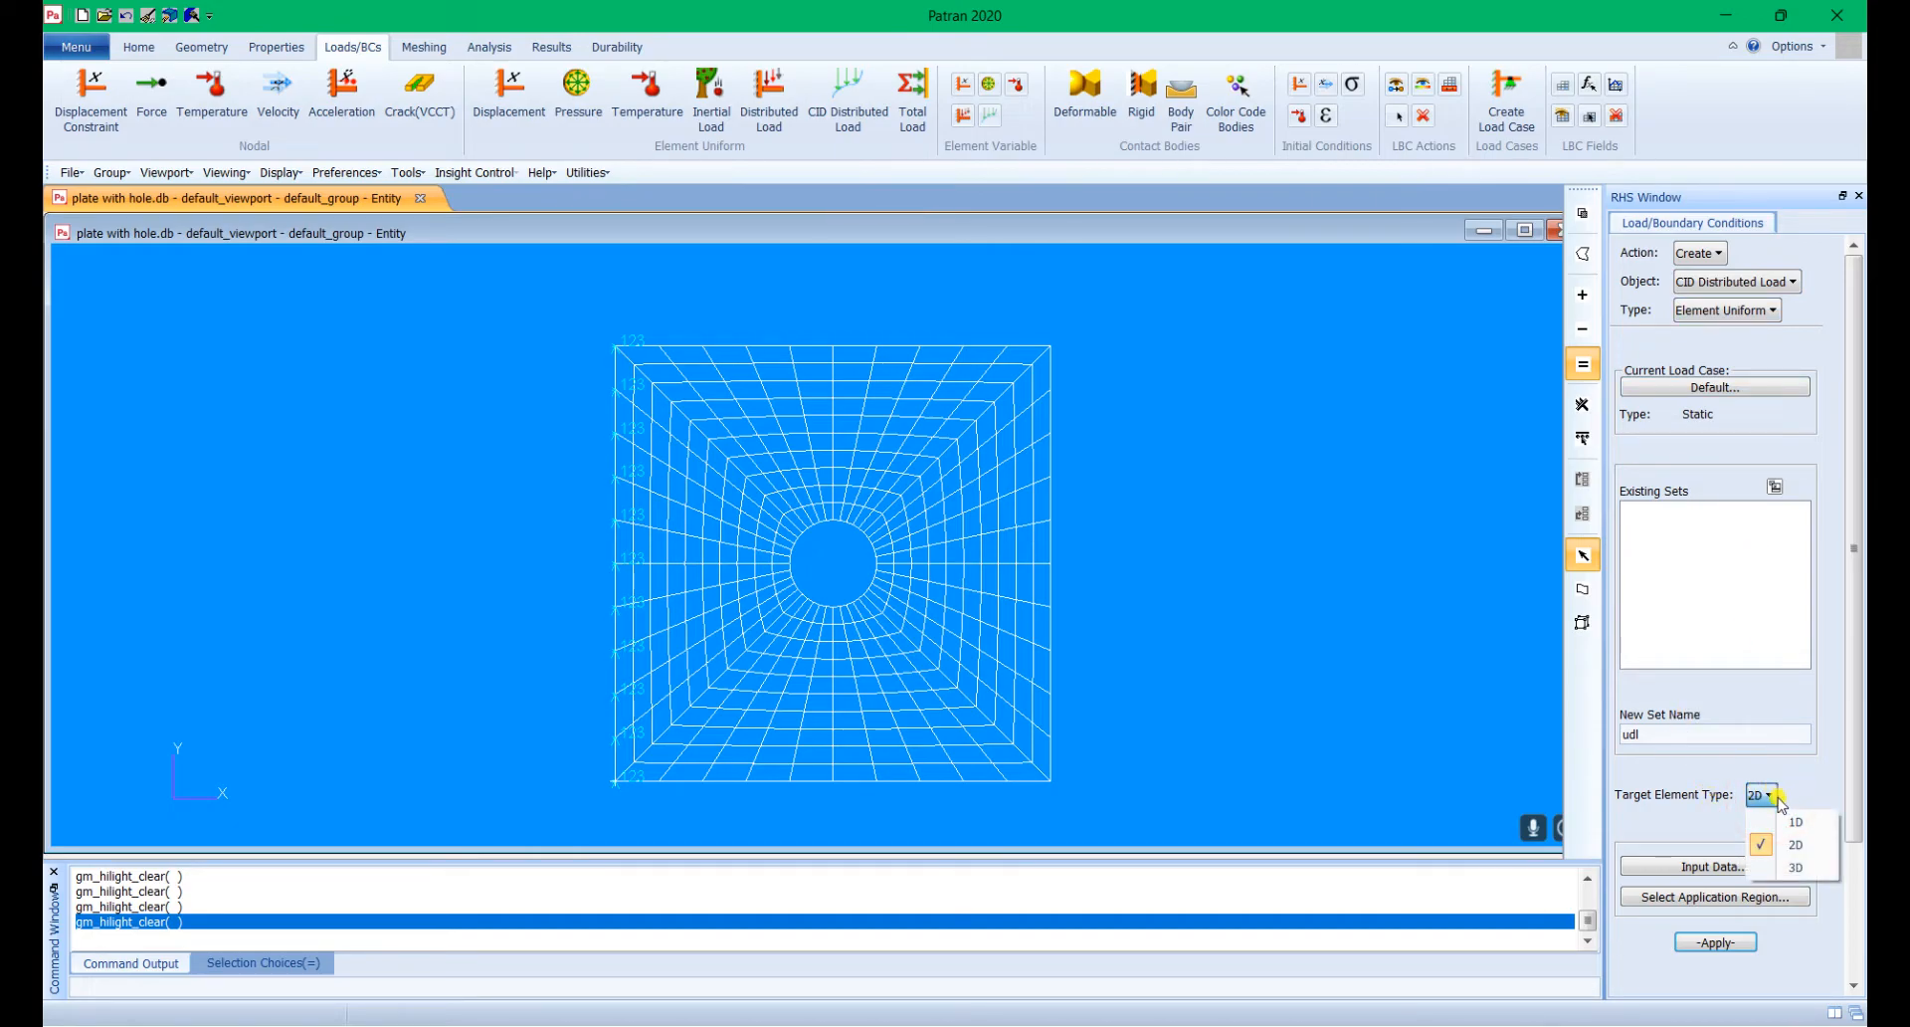
left_click(1797, 796)
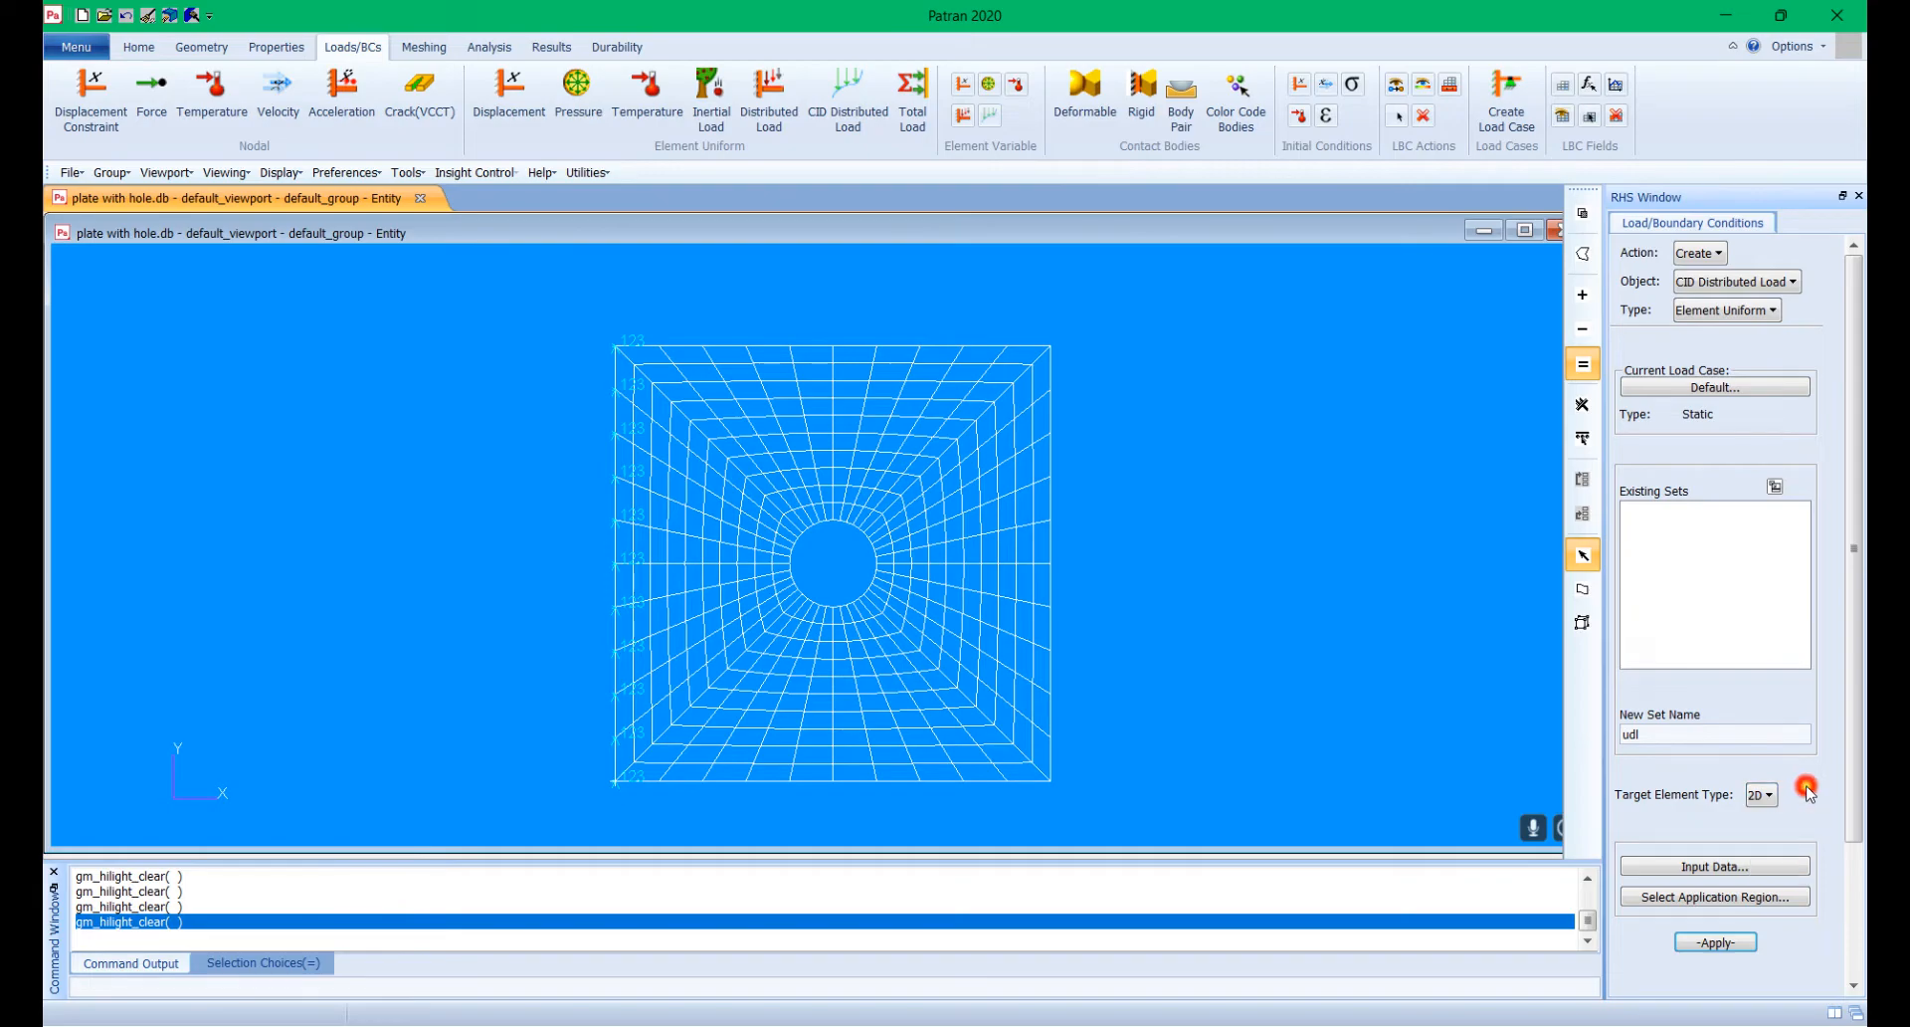
left_click(1756, 867)
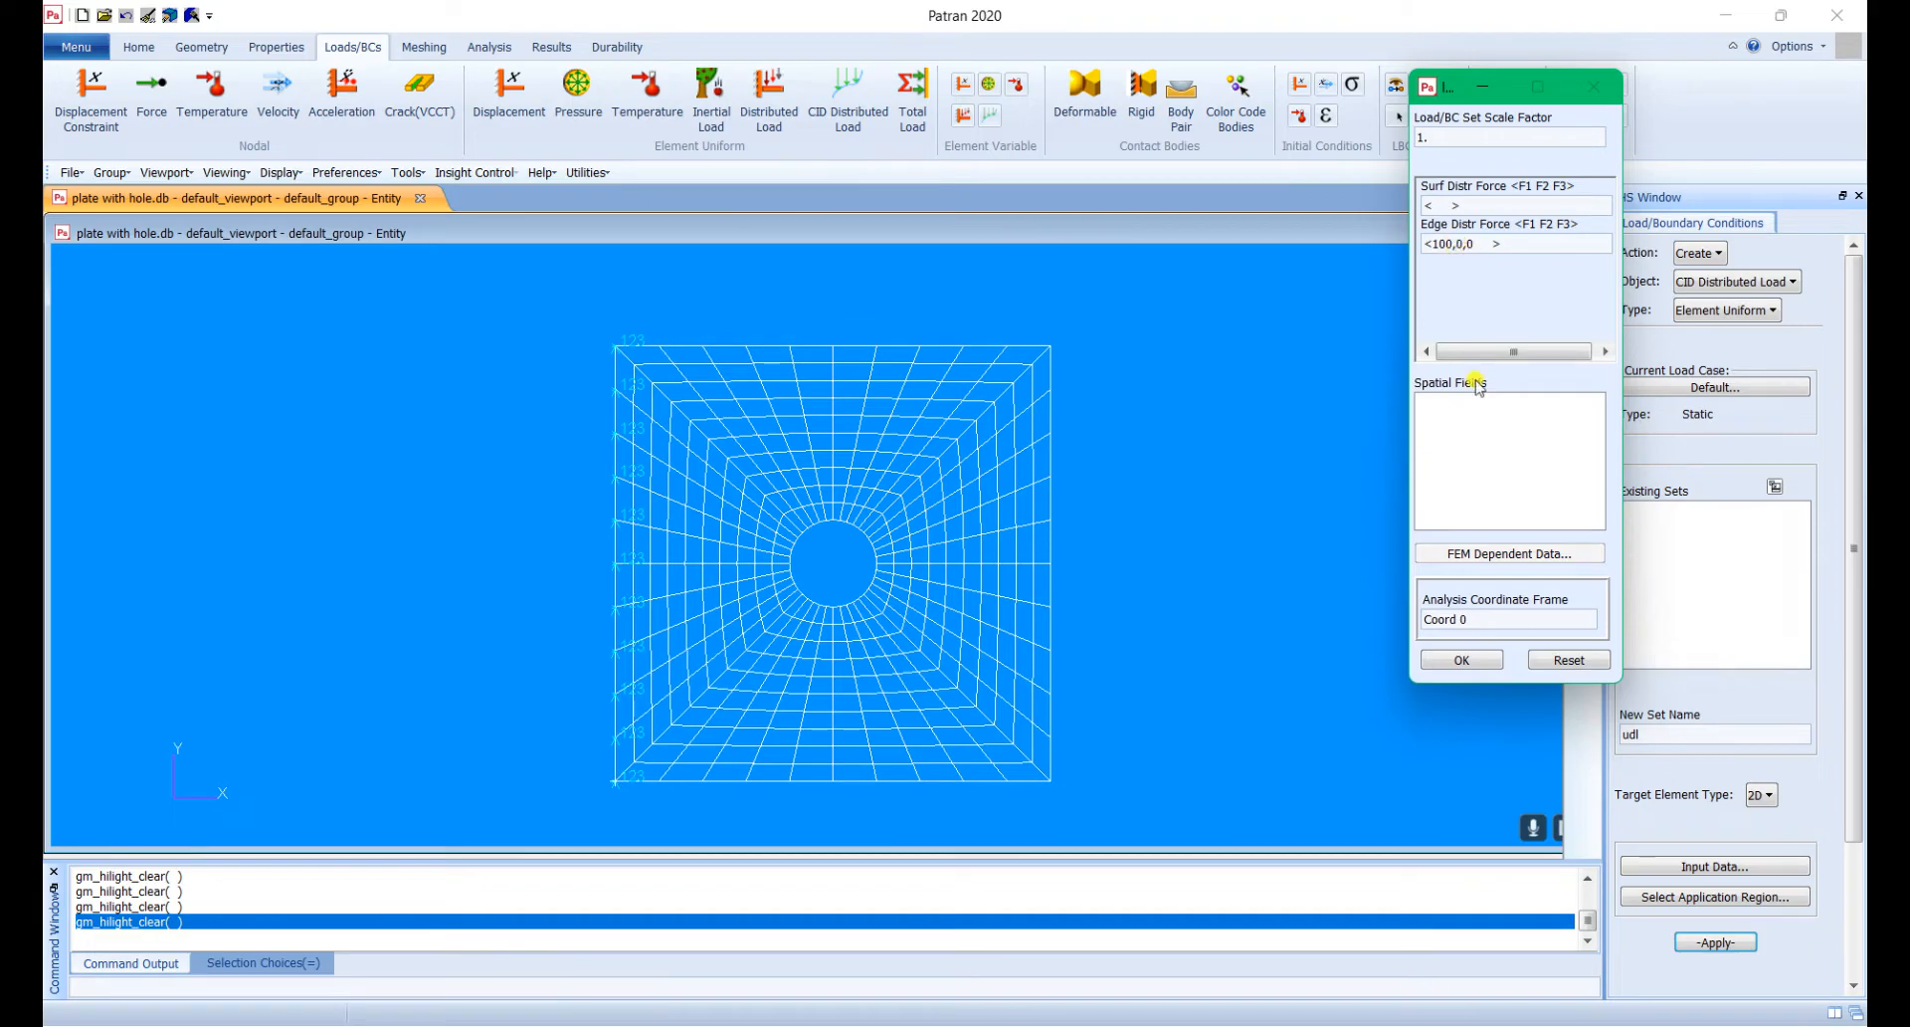
left_click(1466, 660)
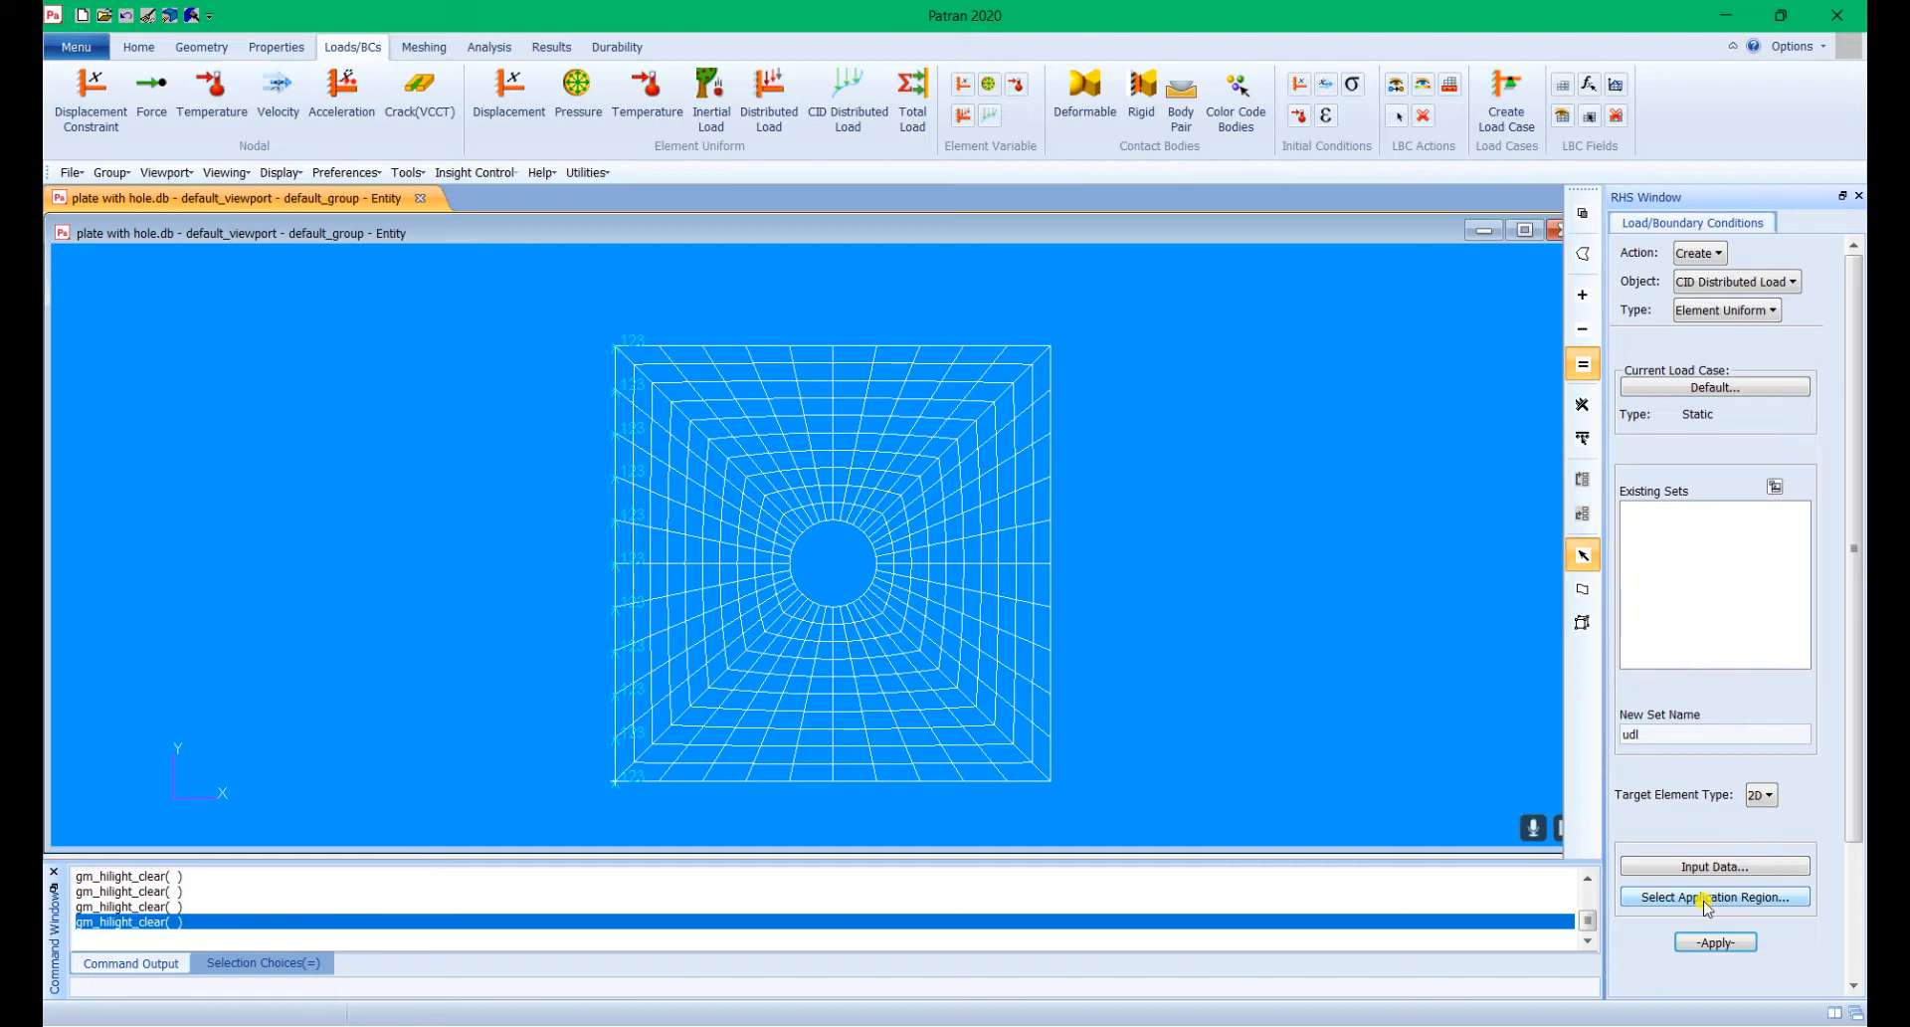
Step: Assign udl to the free element edges along the plate's right side, create the load and inspect its arrows
left_click(1710, 899)
left_click(1717, 375)
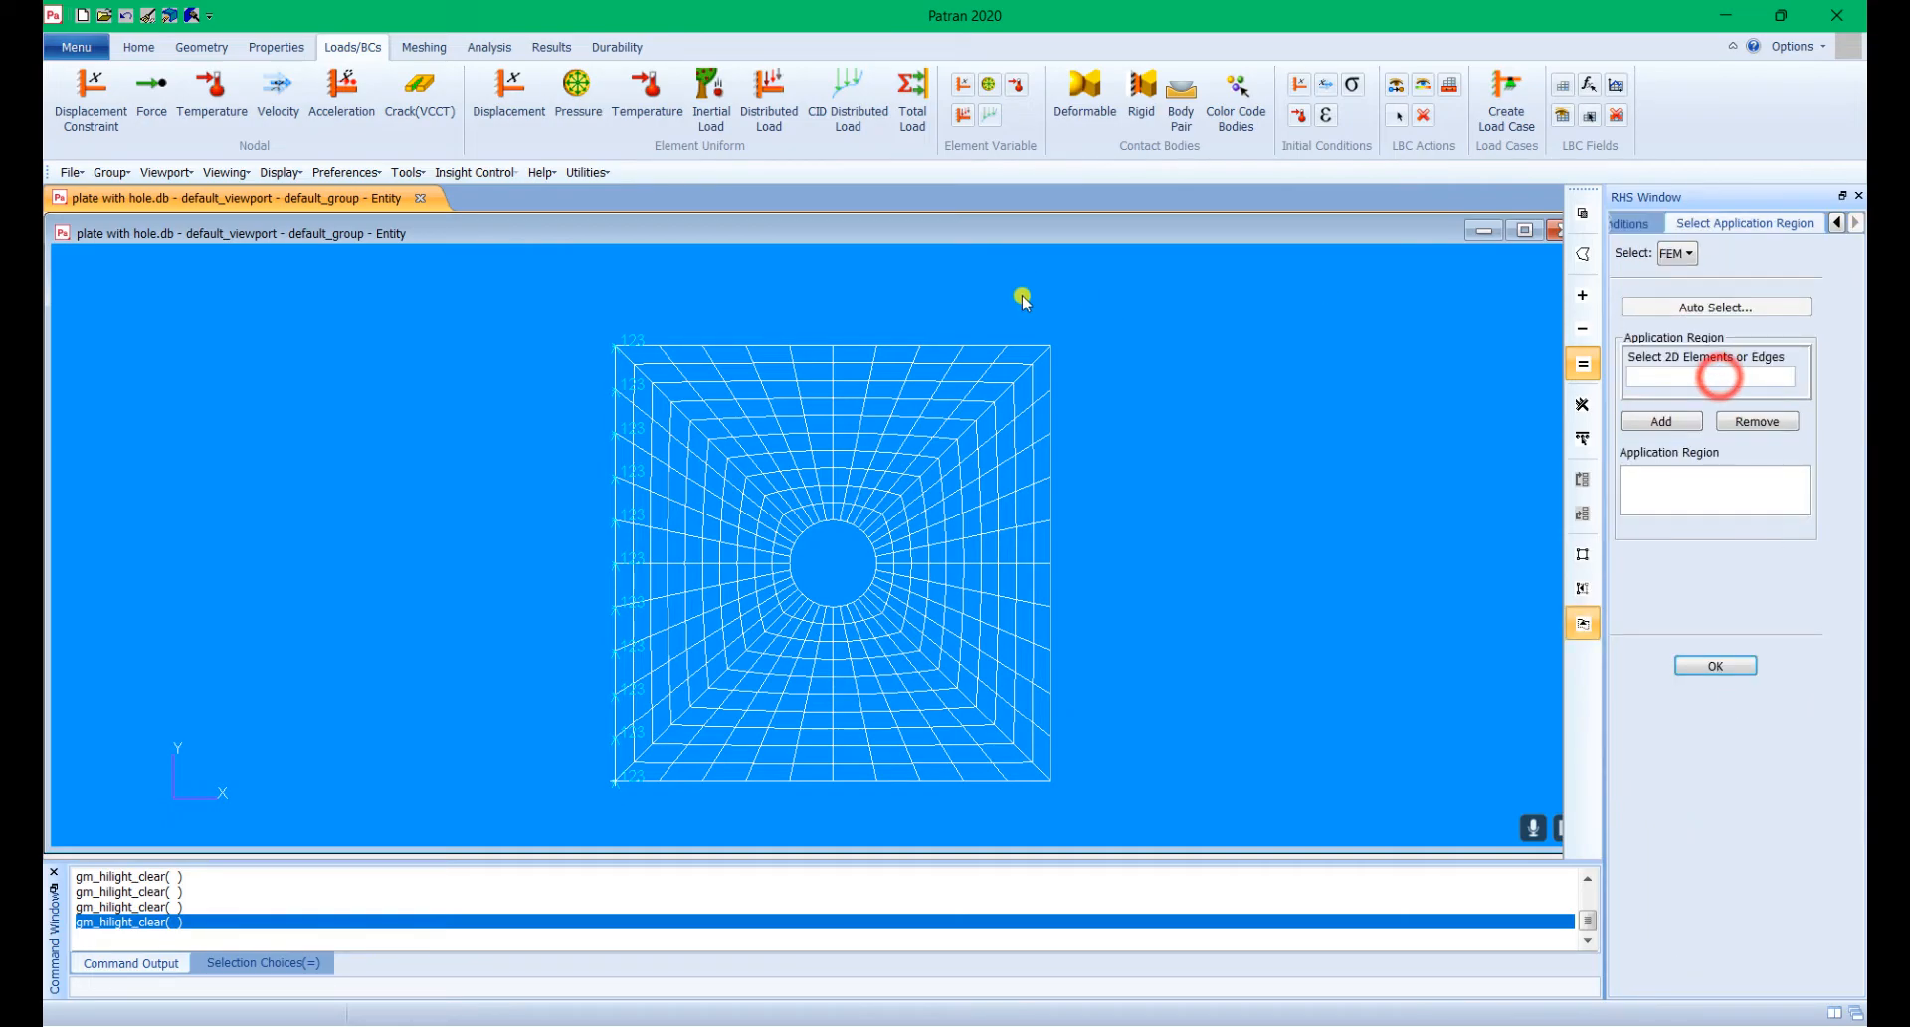
left_click(1583, 555)
left_click(1584, 591)
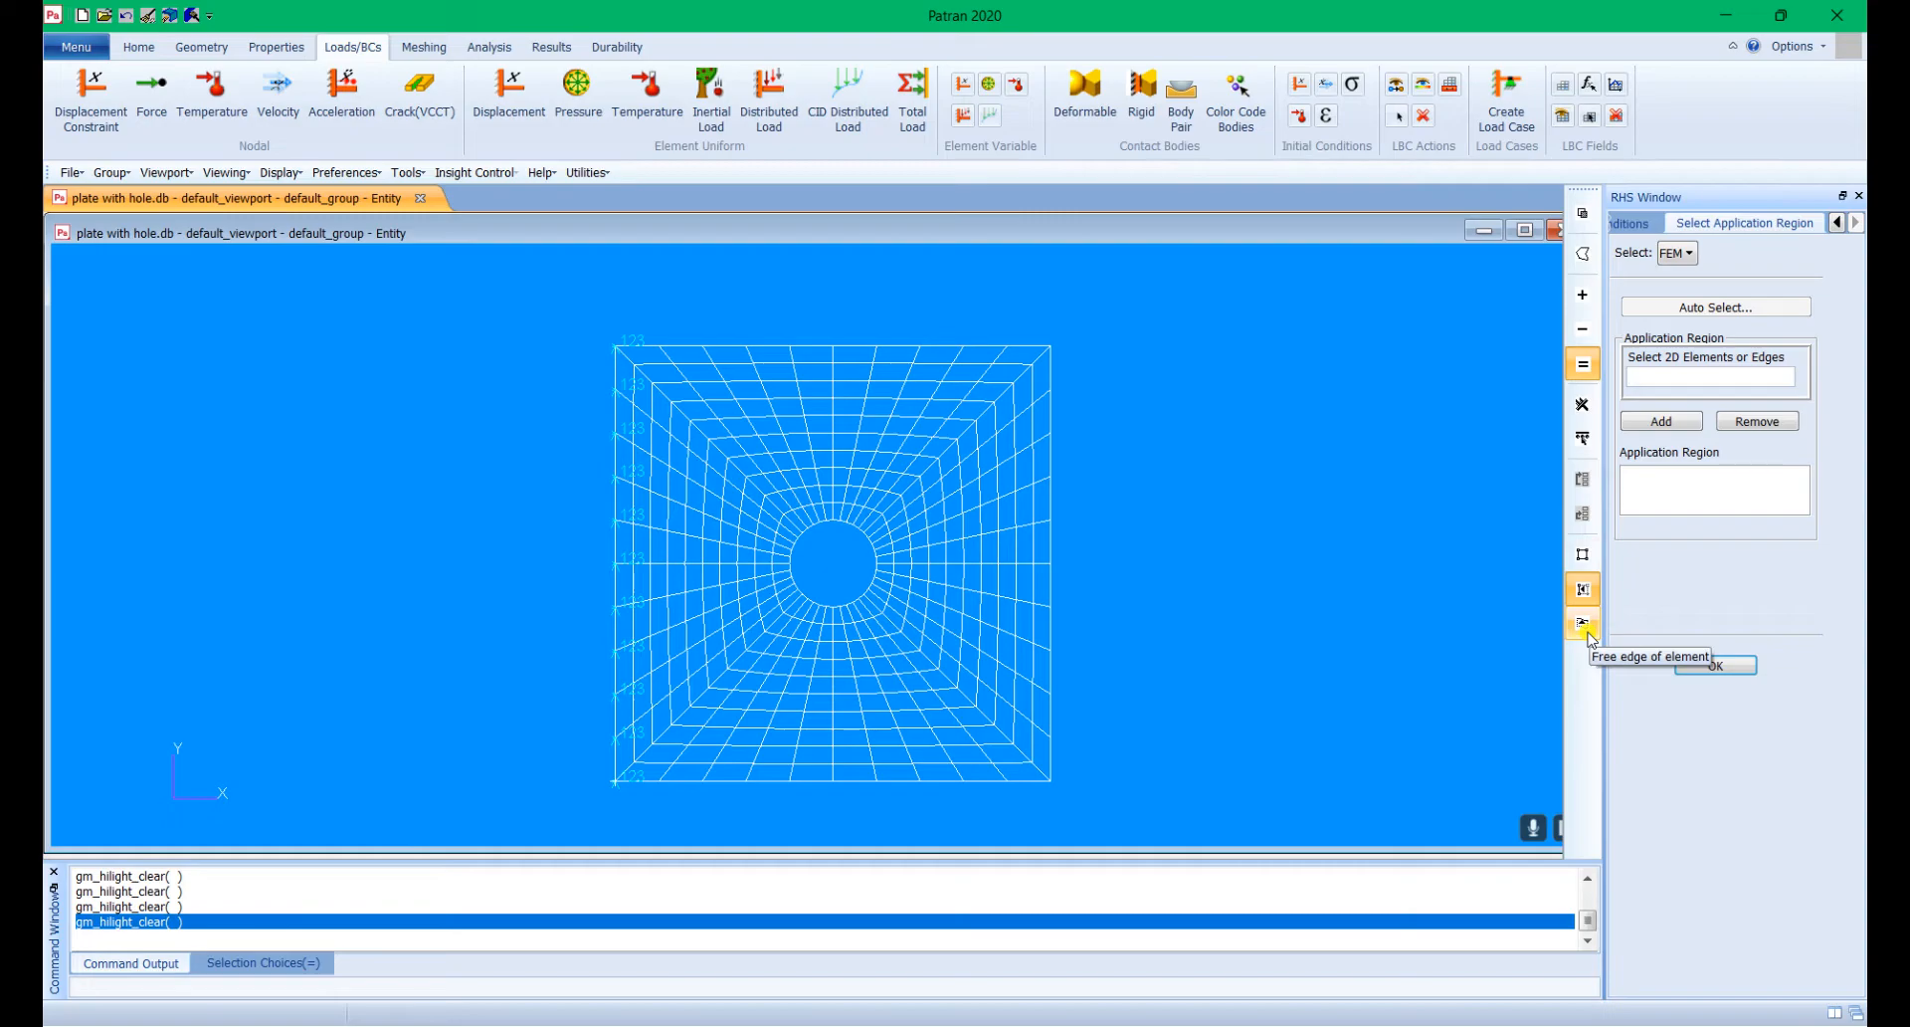
left_click(1585, 625)
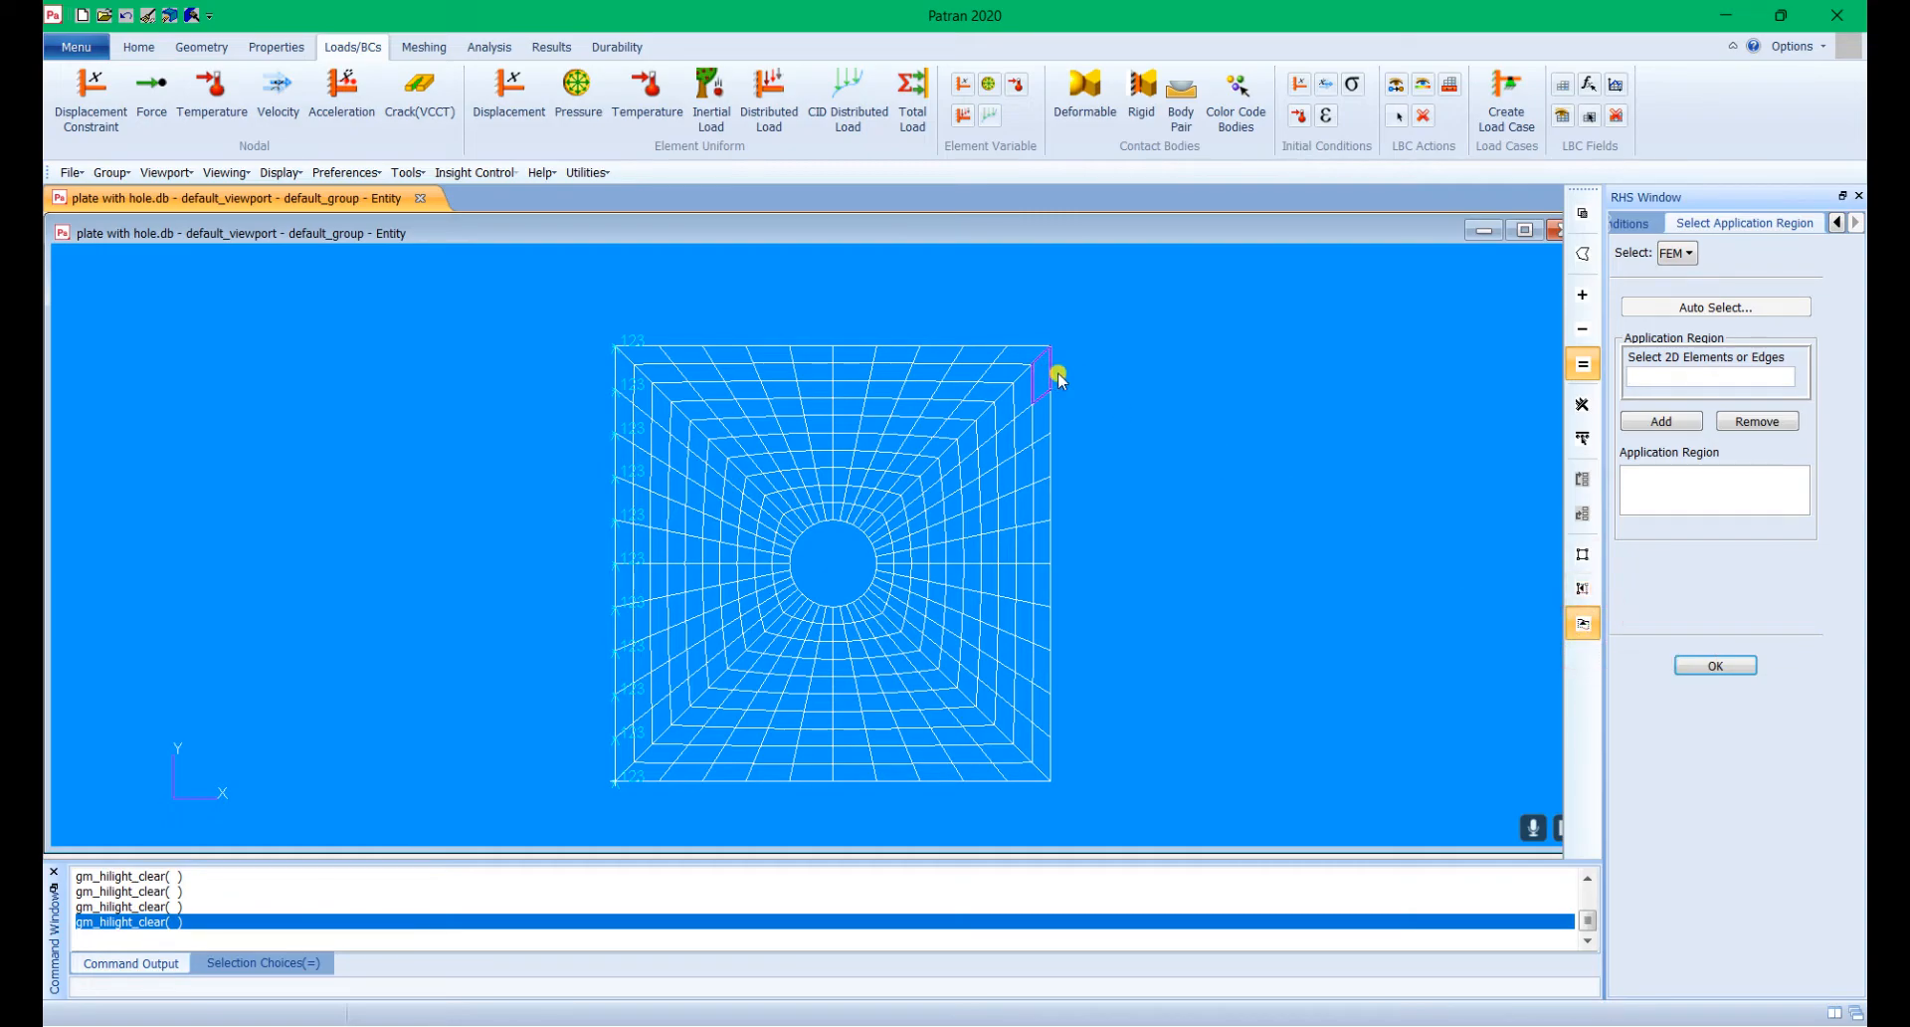
left_click_drag(1149, 368, 1050, 764)
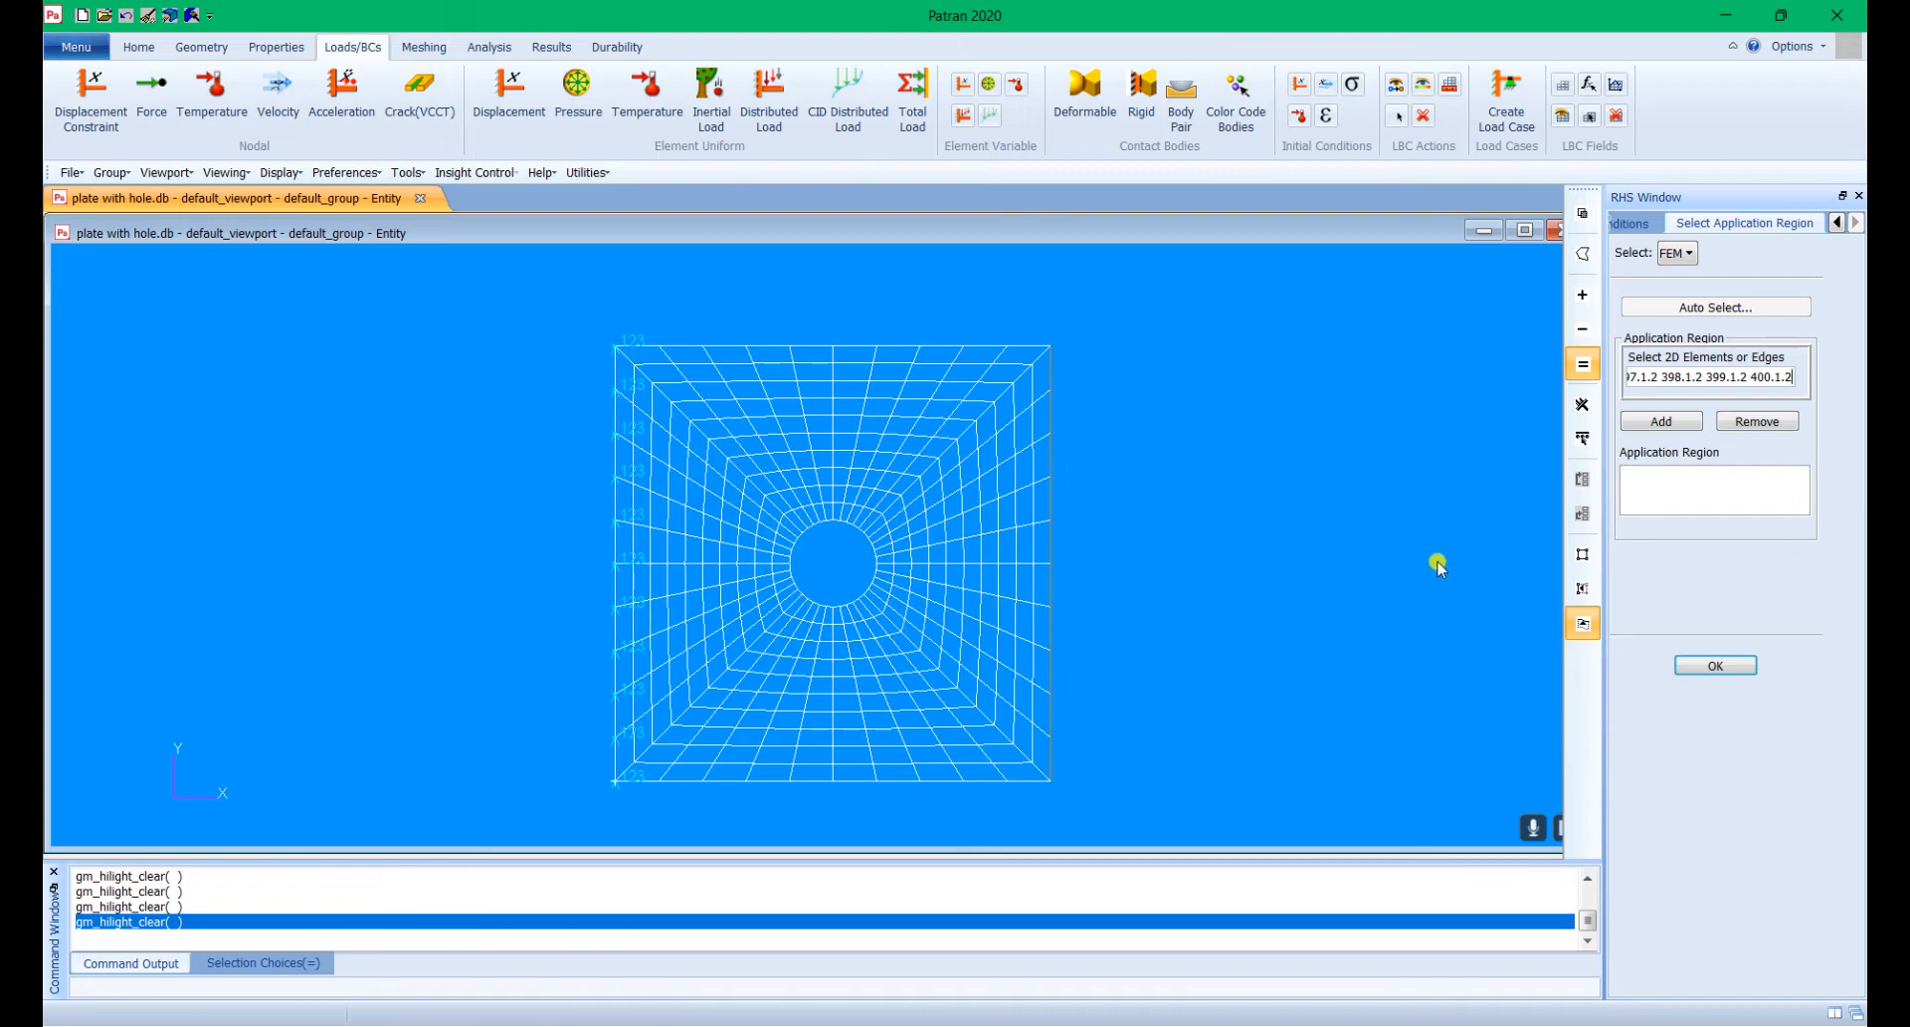
left_click(1649, 422)
left_click(1705, 666)
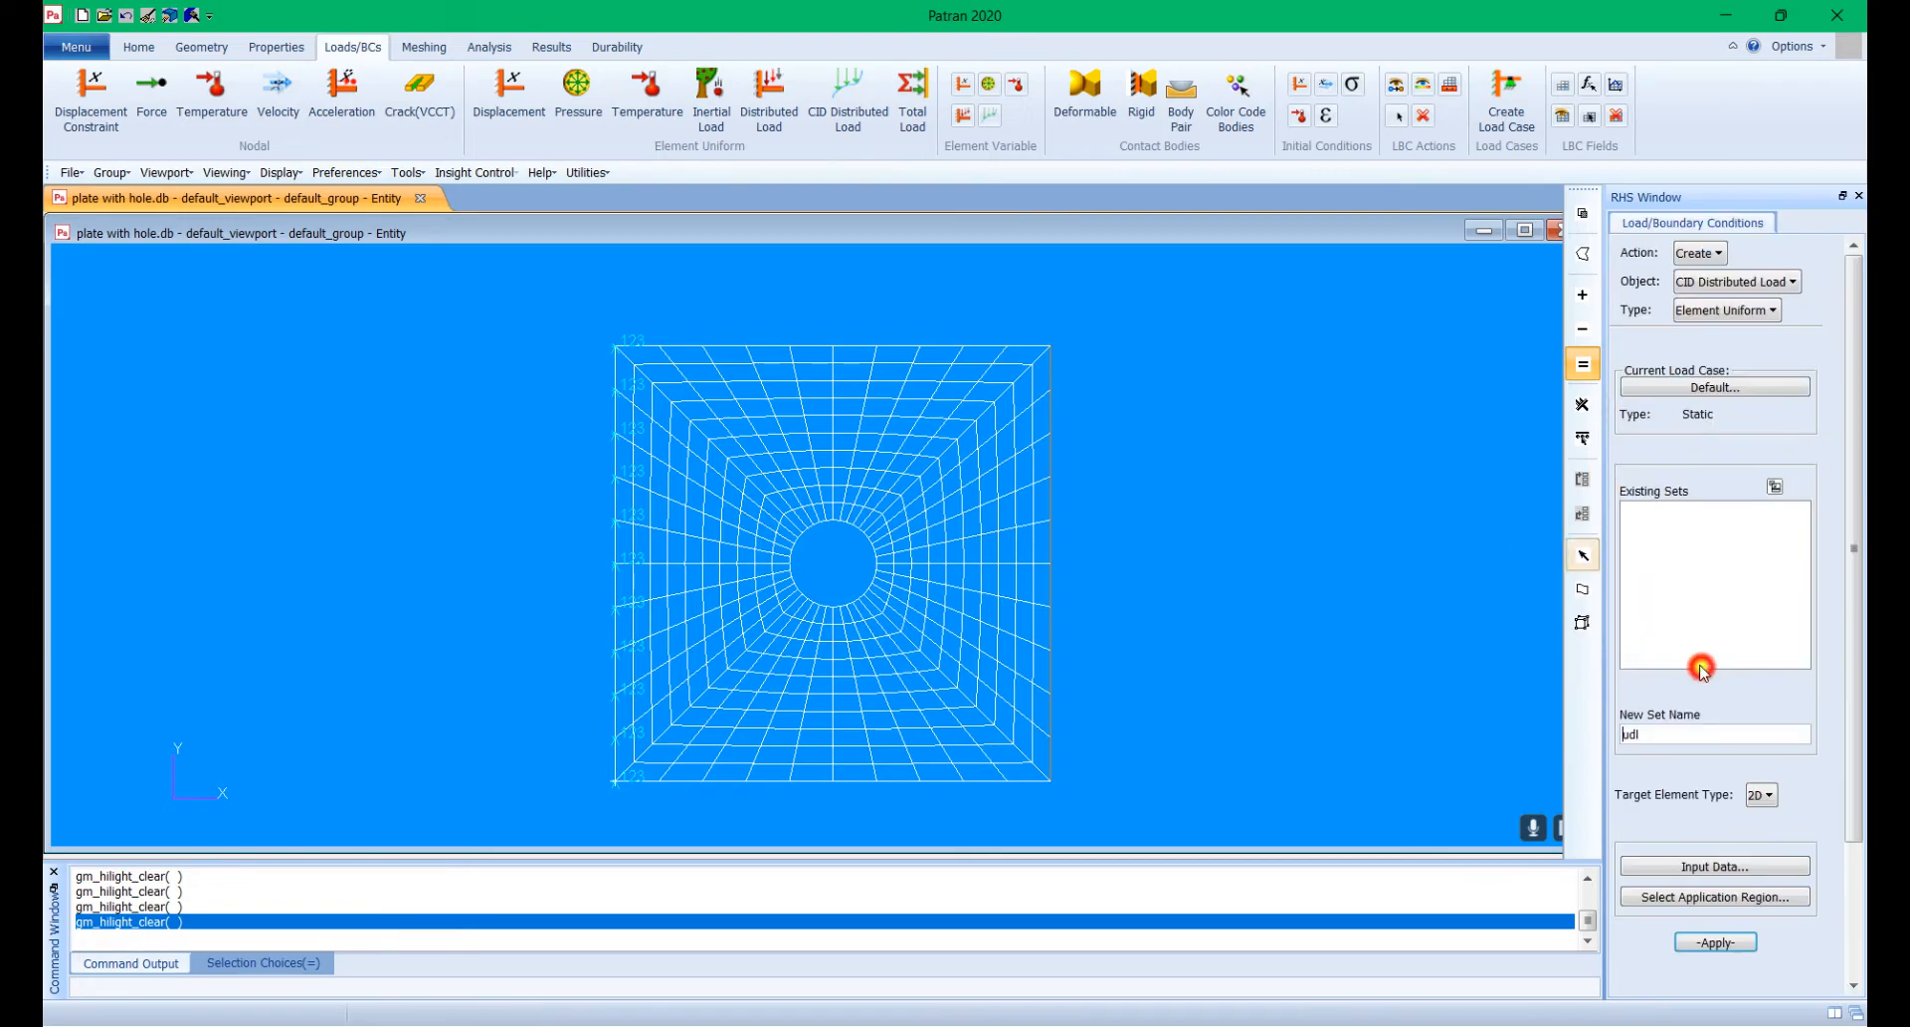
left_click(1715, 941)
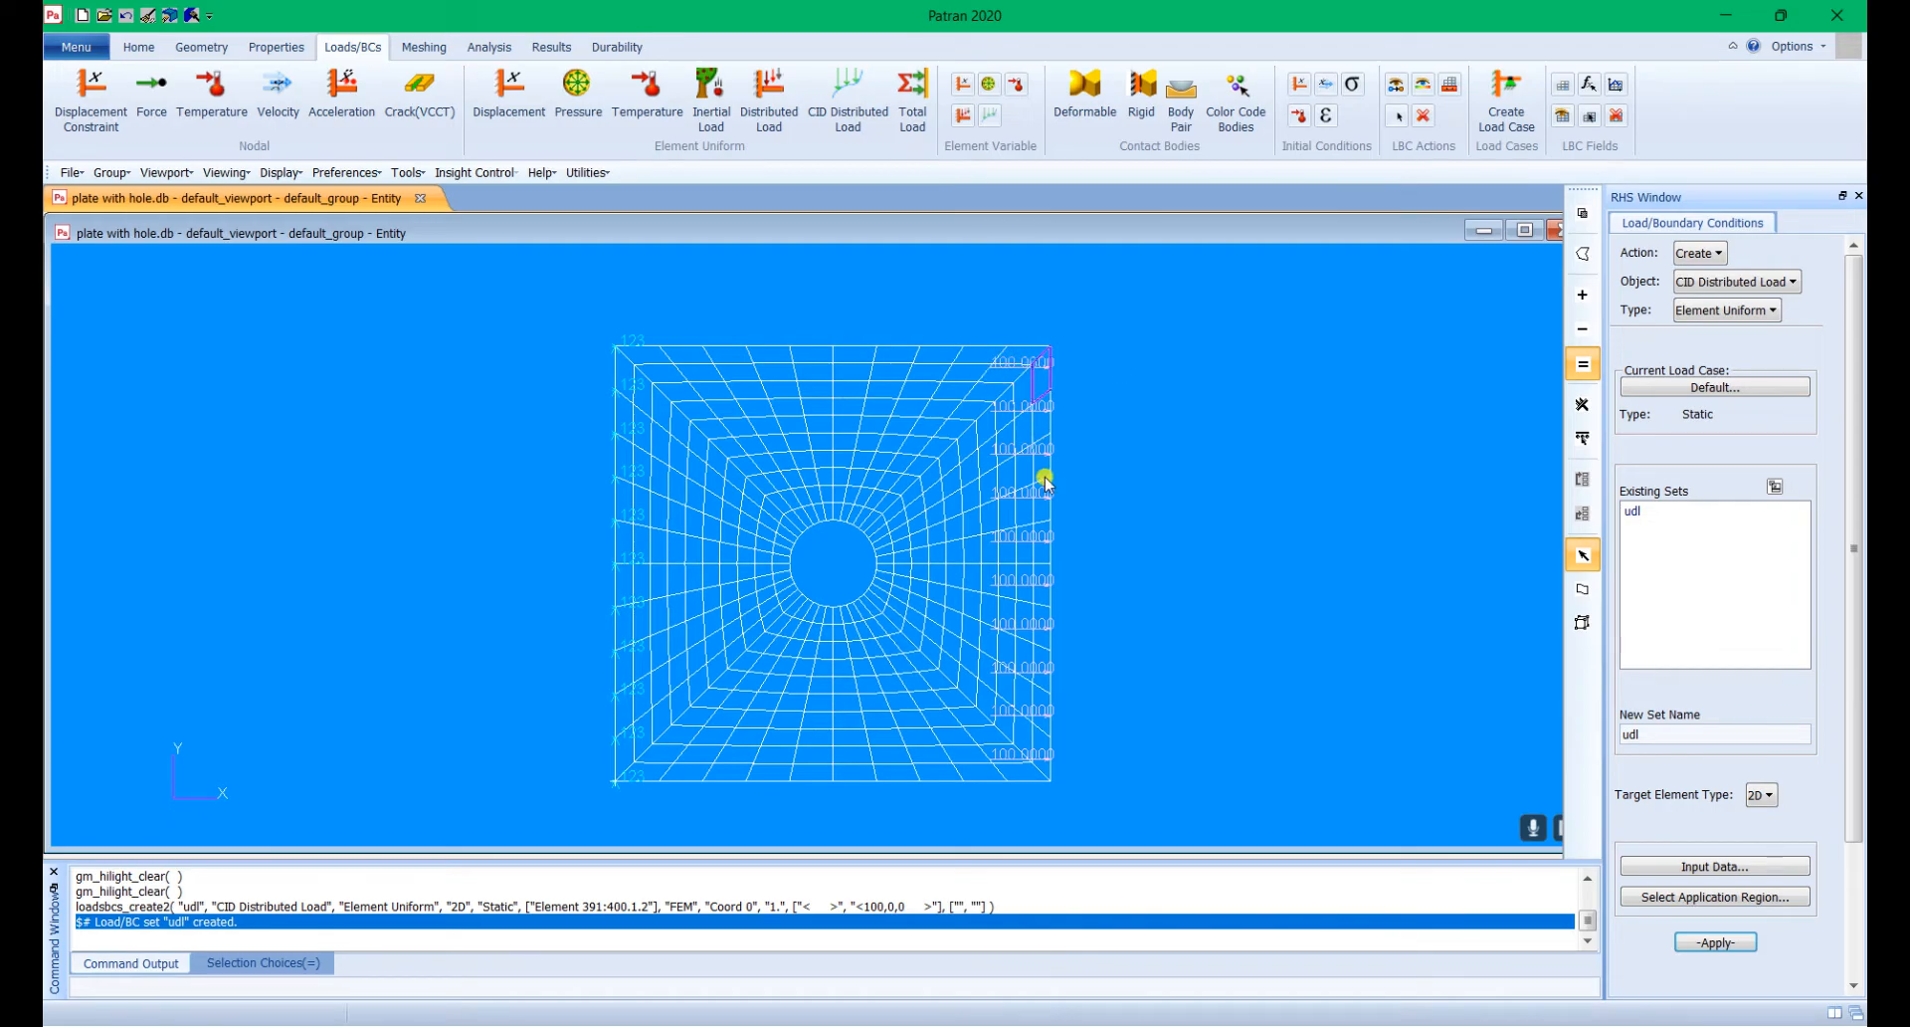
scroll(1058, 376, "up", 5)
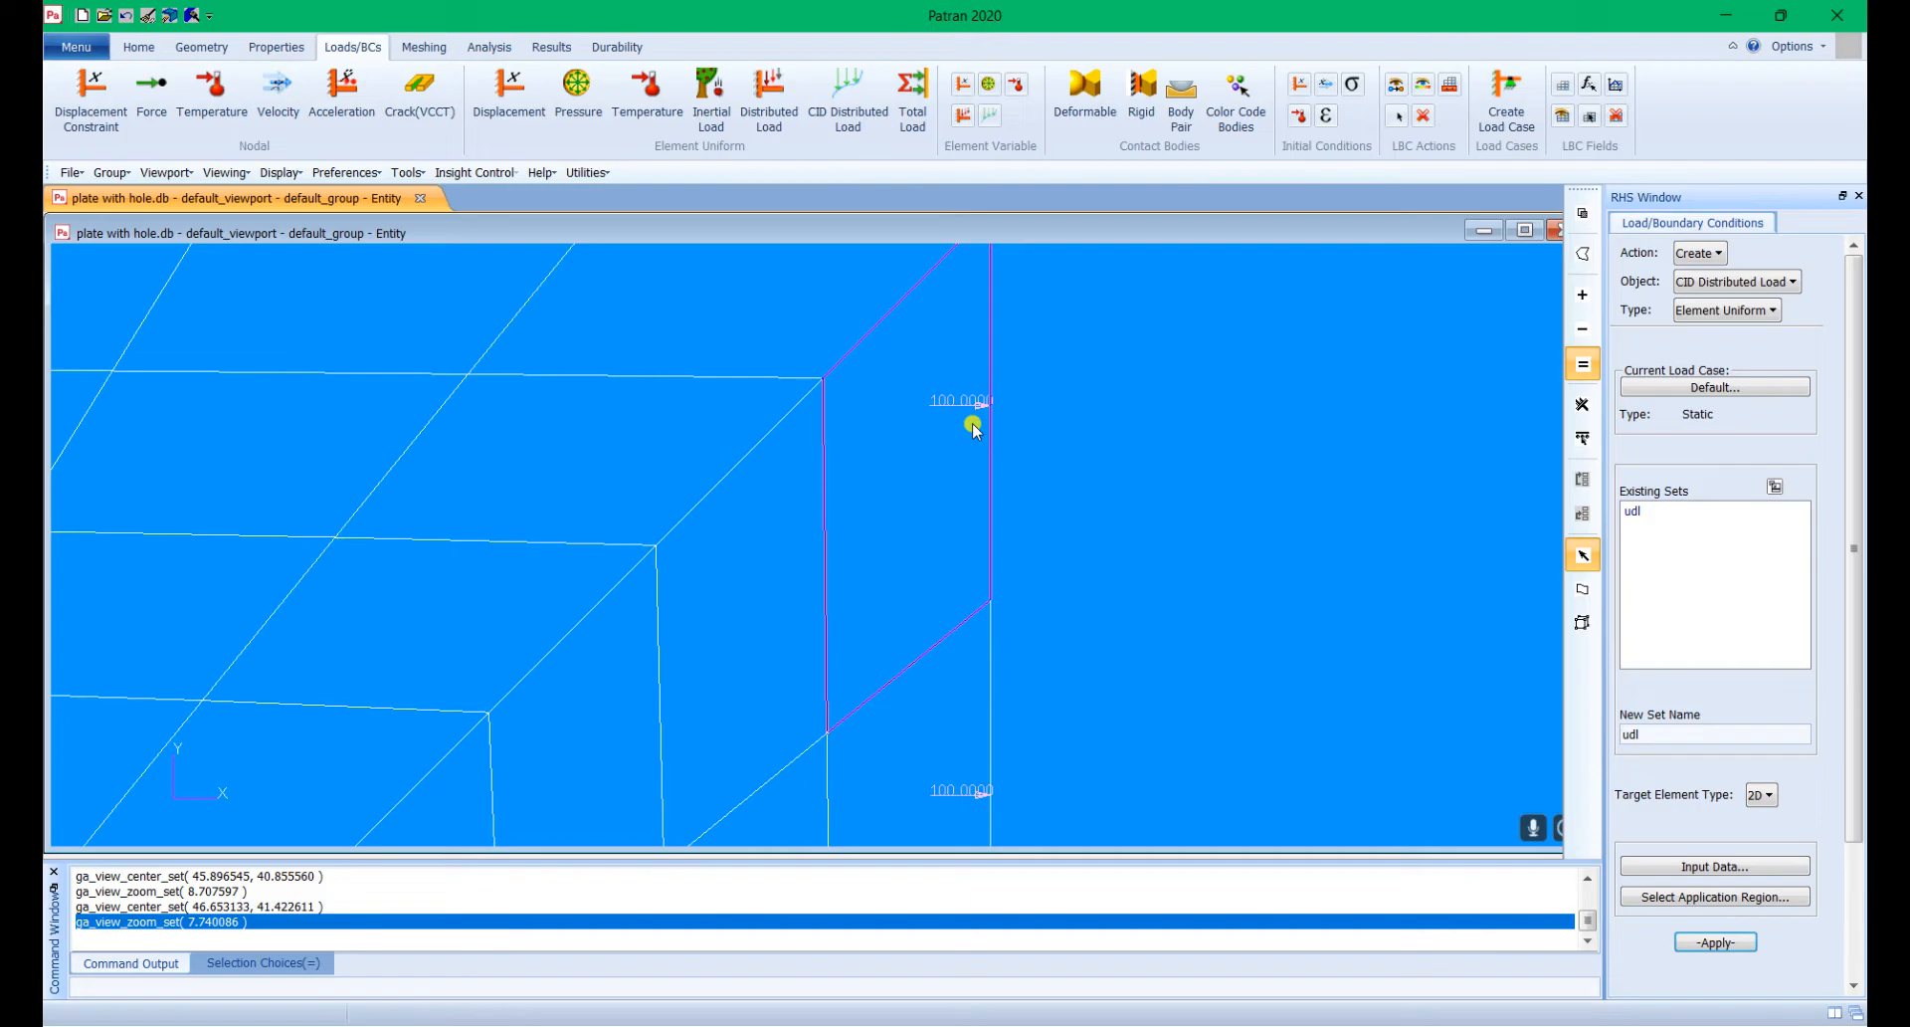
scroll(973, 425, "down", 19)
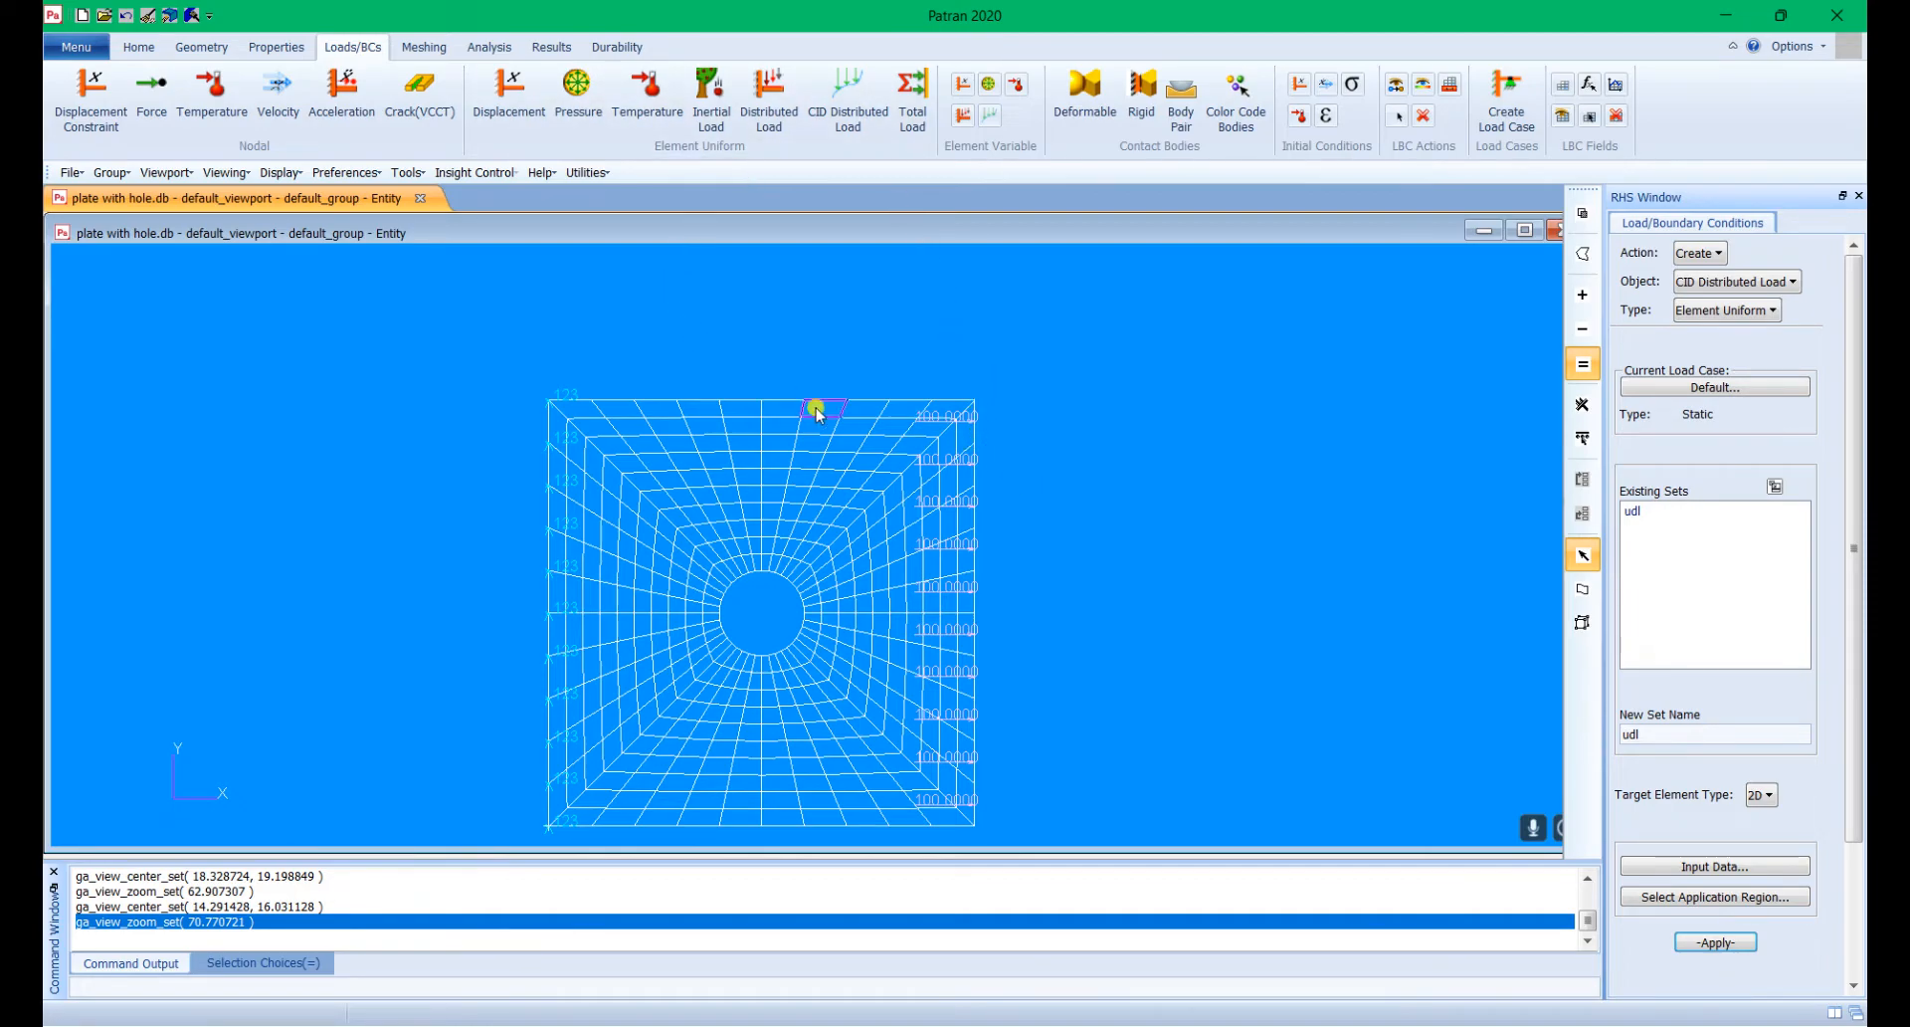
Step: Name the entire-model analysis job plate_with_hole1 and set its solution type to linear static
left_click(508, 46)
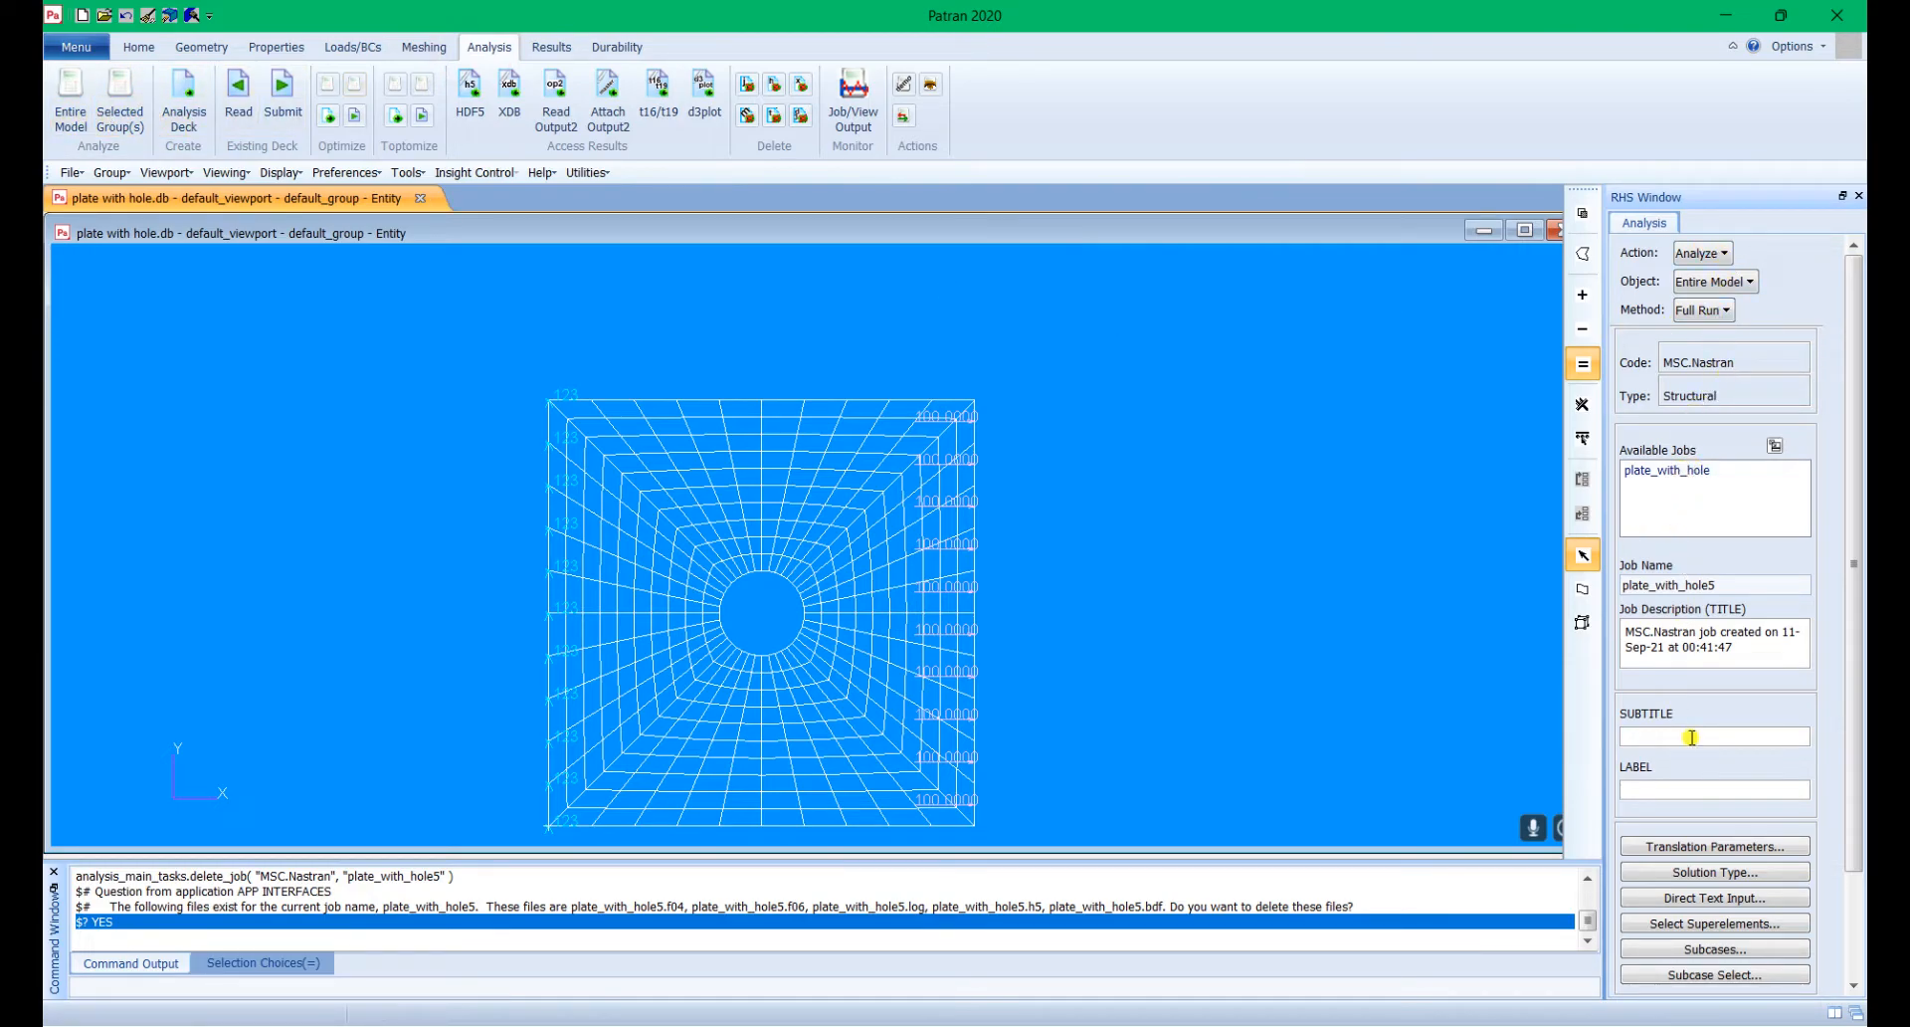
left_click(1736, 583)
key("BackSpace")
left_click(1854, 868)
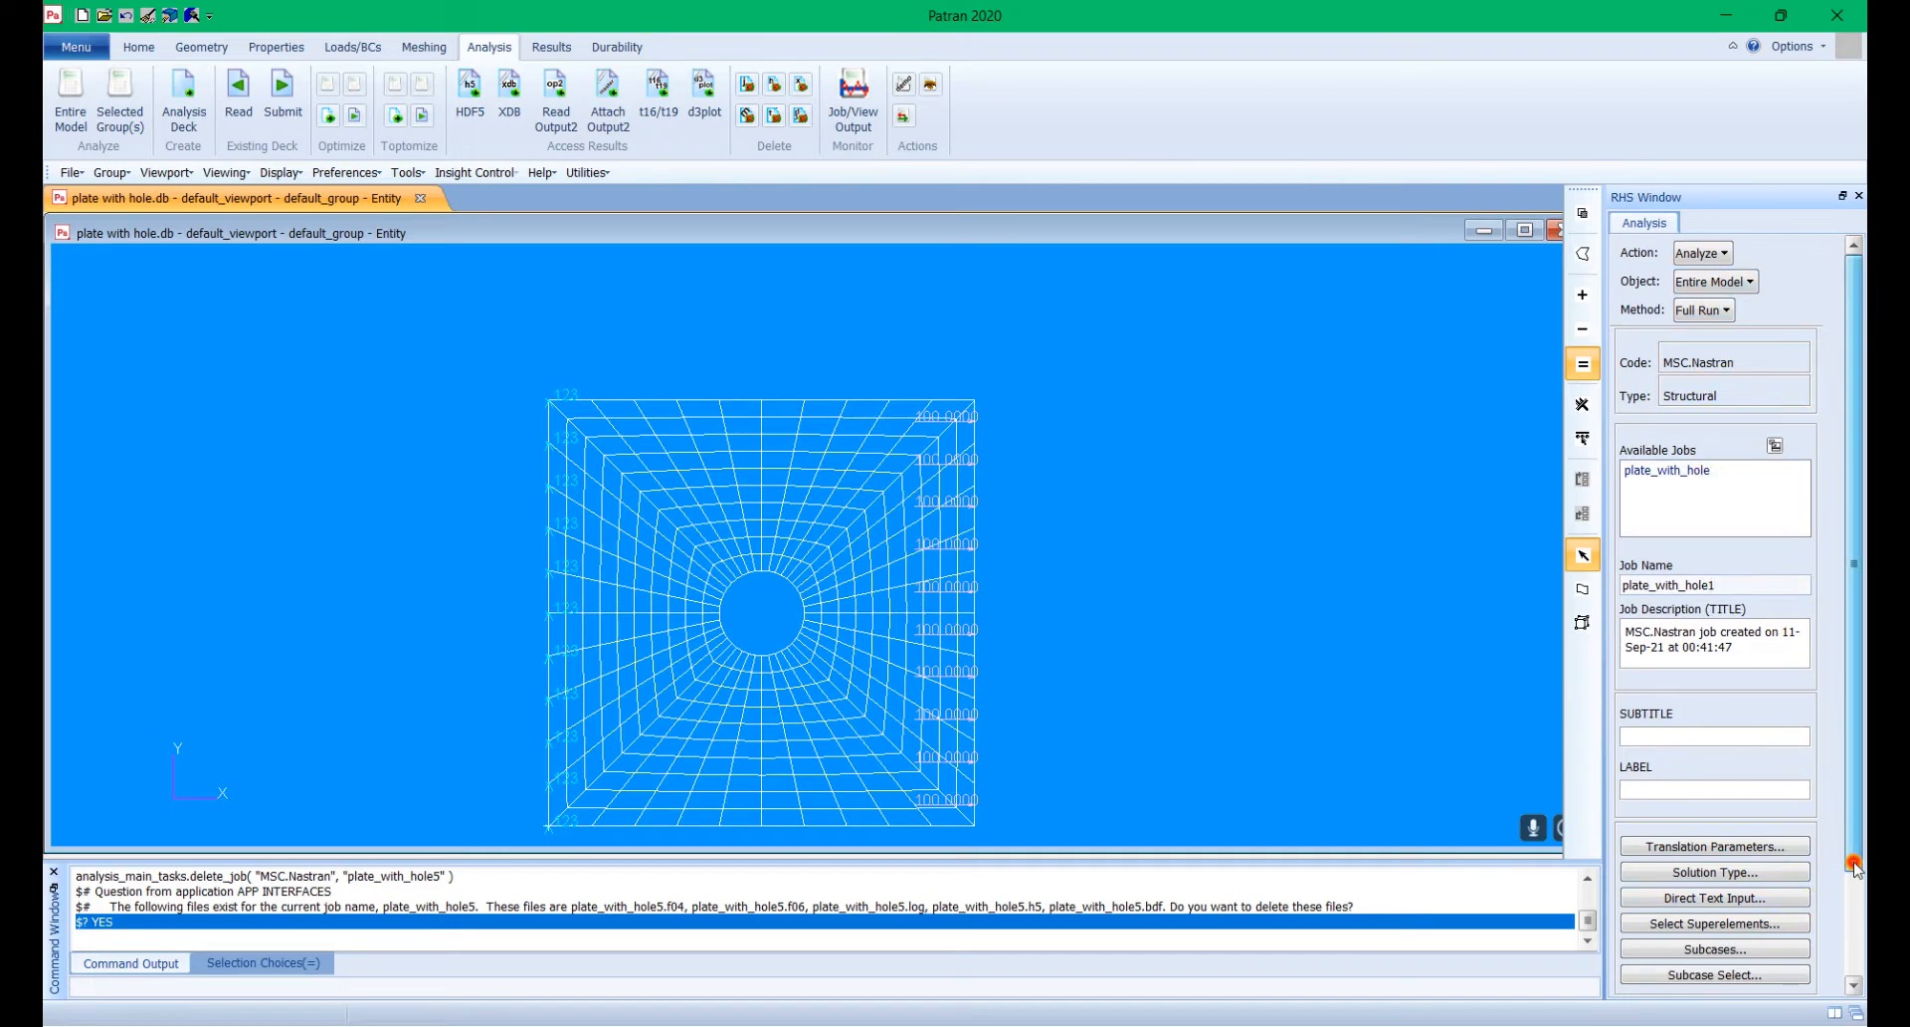
left_click(1779, 872)
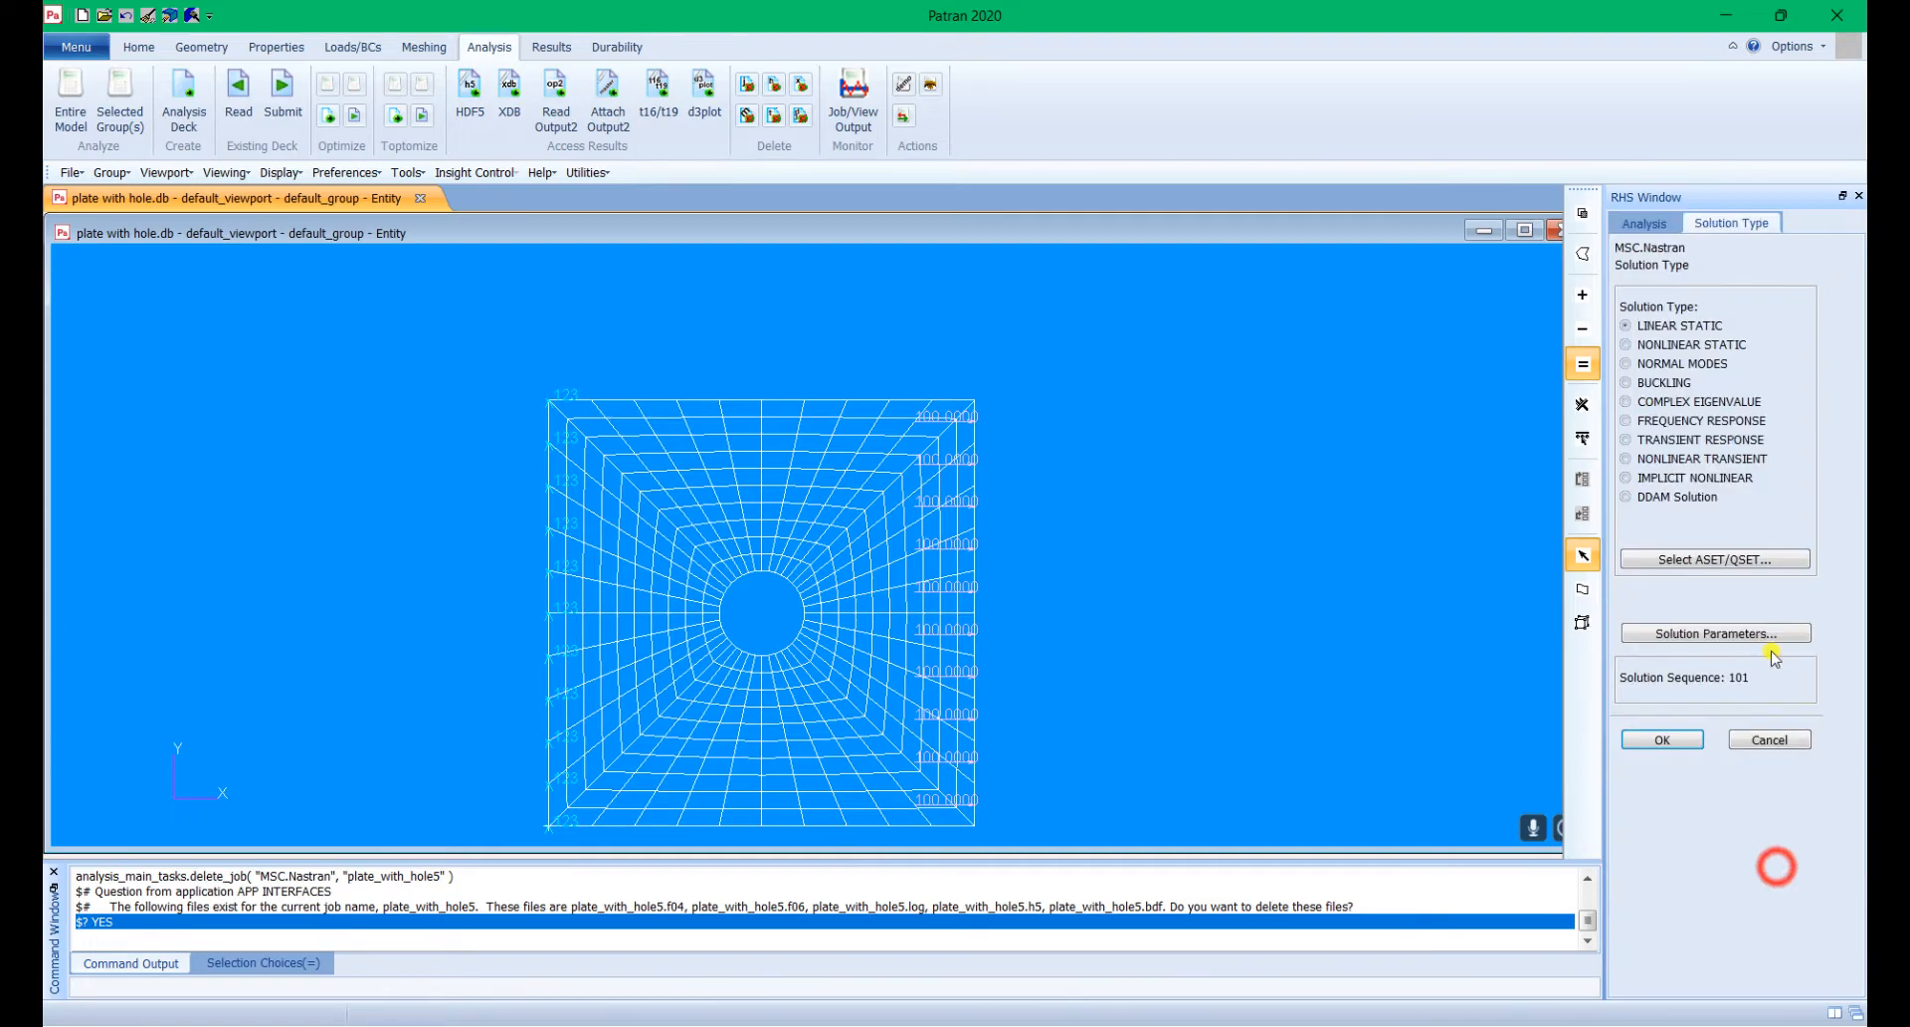
left_click(1686, 326)
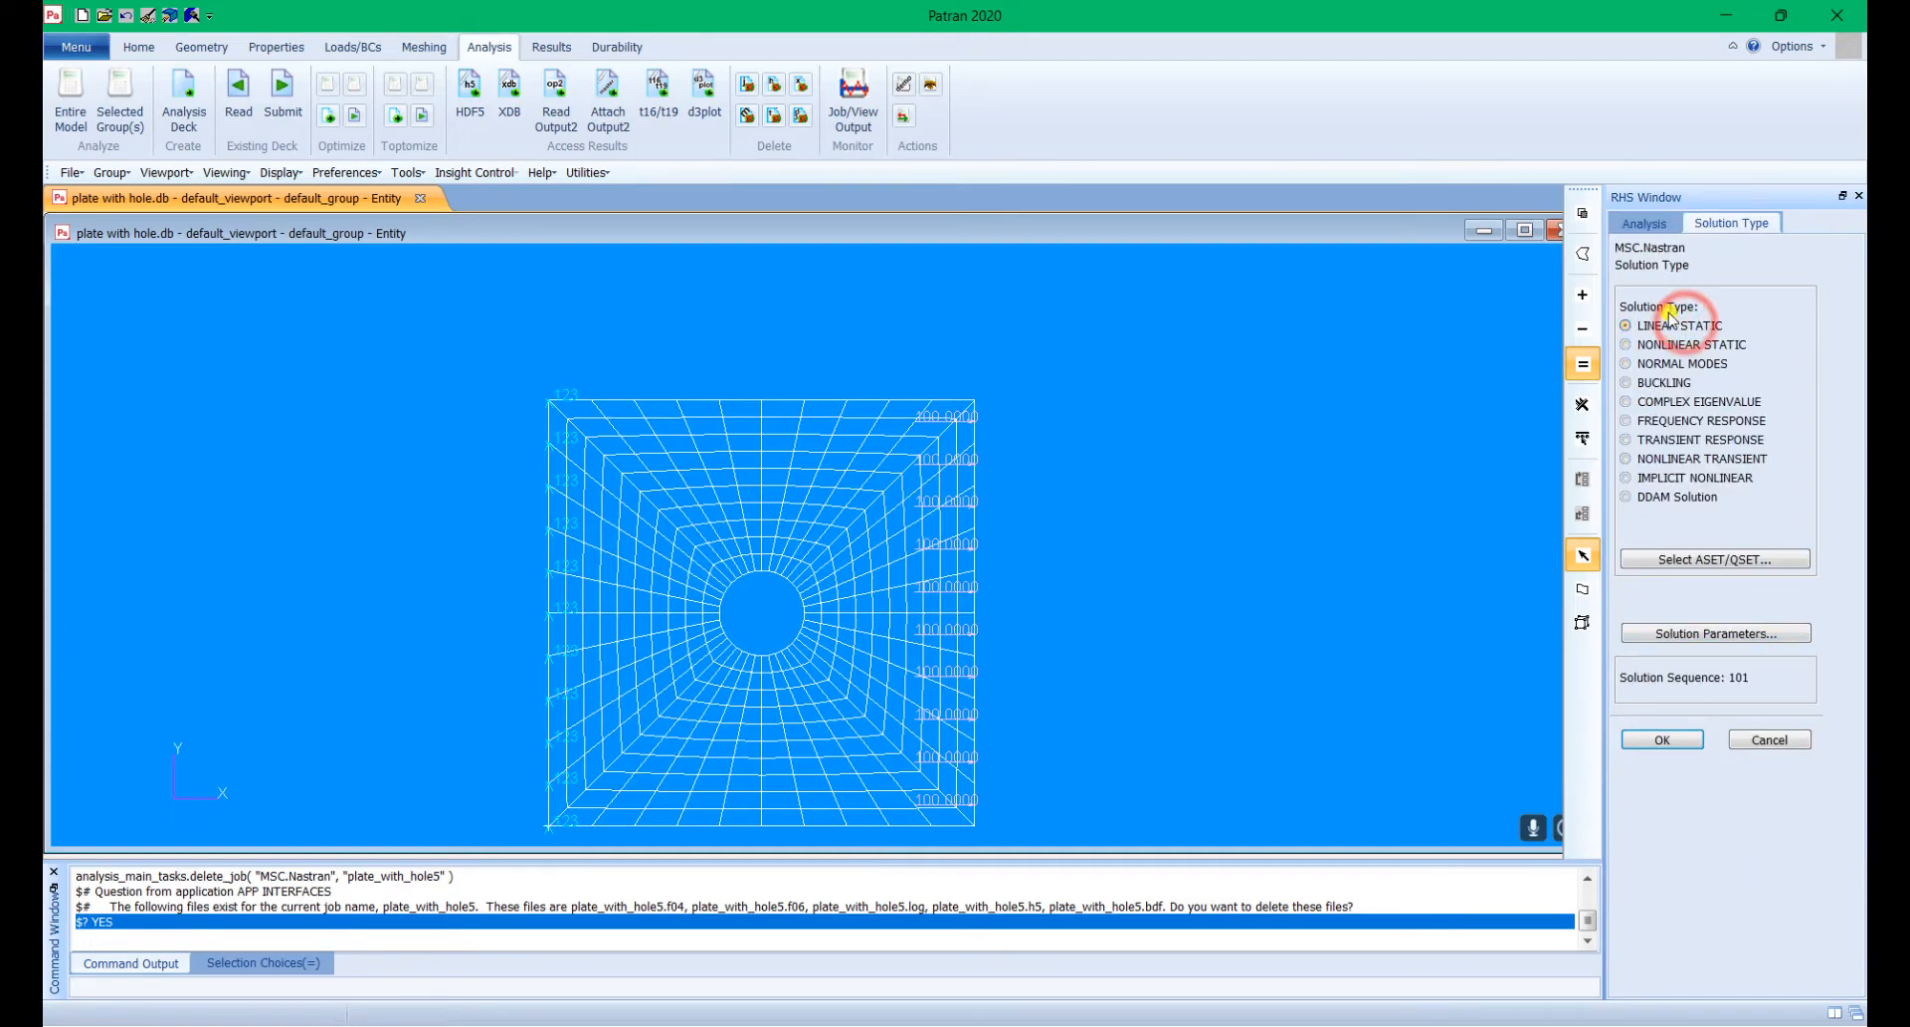
left_click(1666, 744)
Step: Submit the full analysis run and solve the plate_with_hole1.bdf input file in MSC Nastran
left_click(1848, 957)
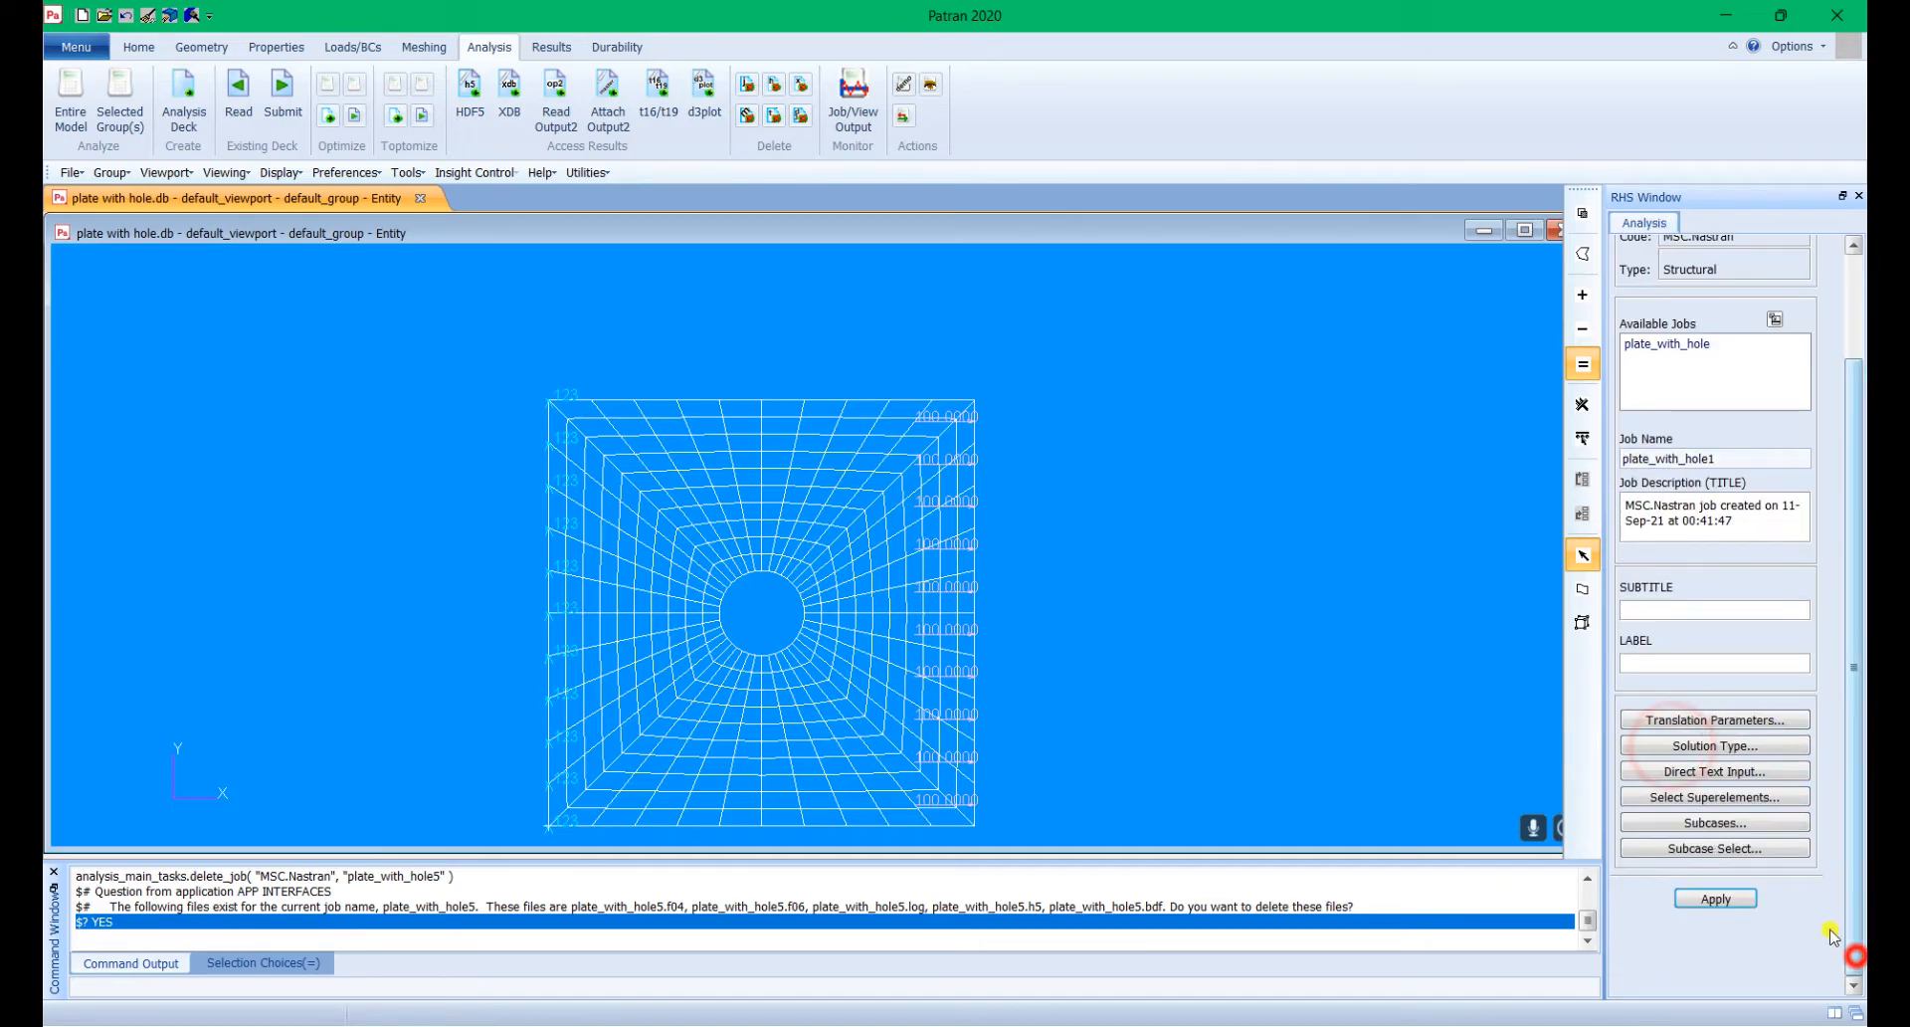
left_click(1729, 900)
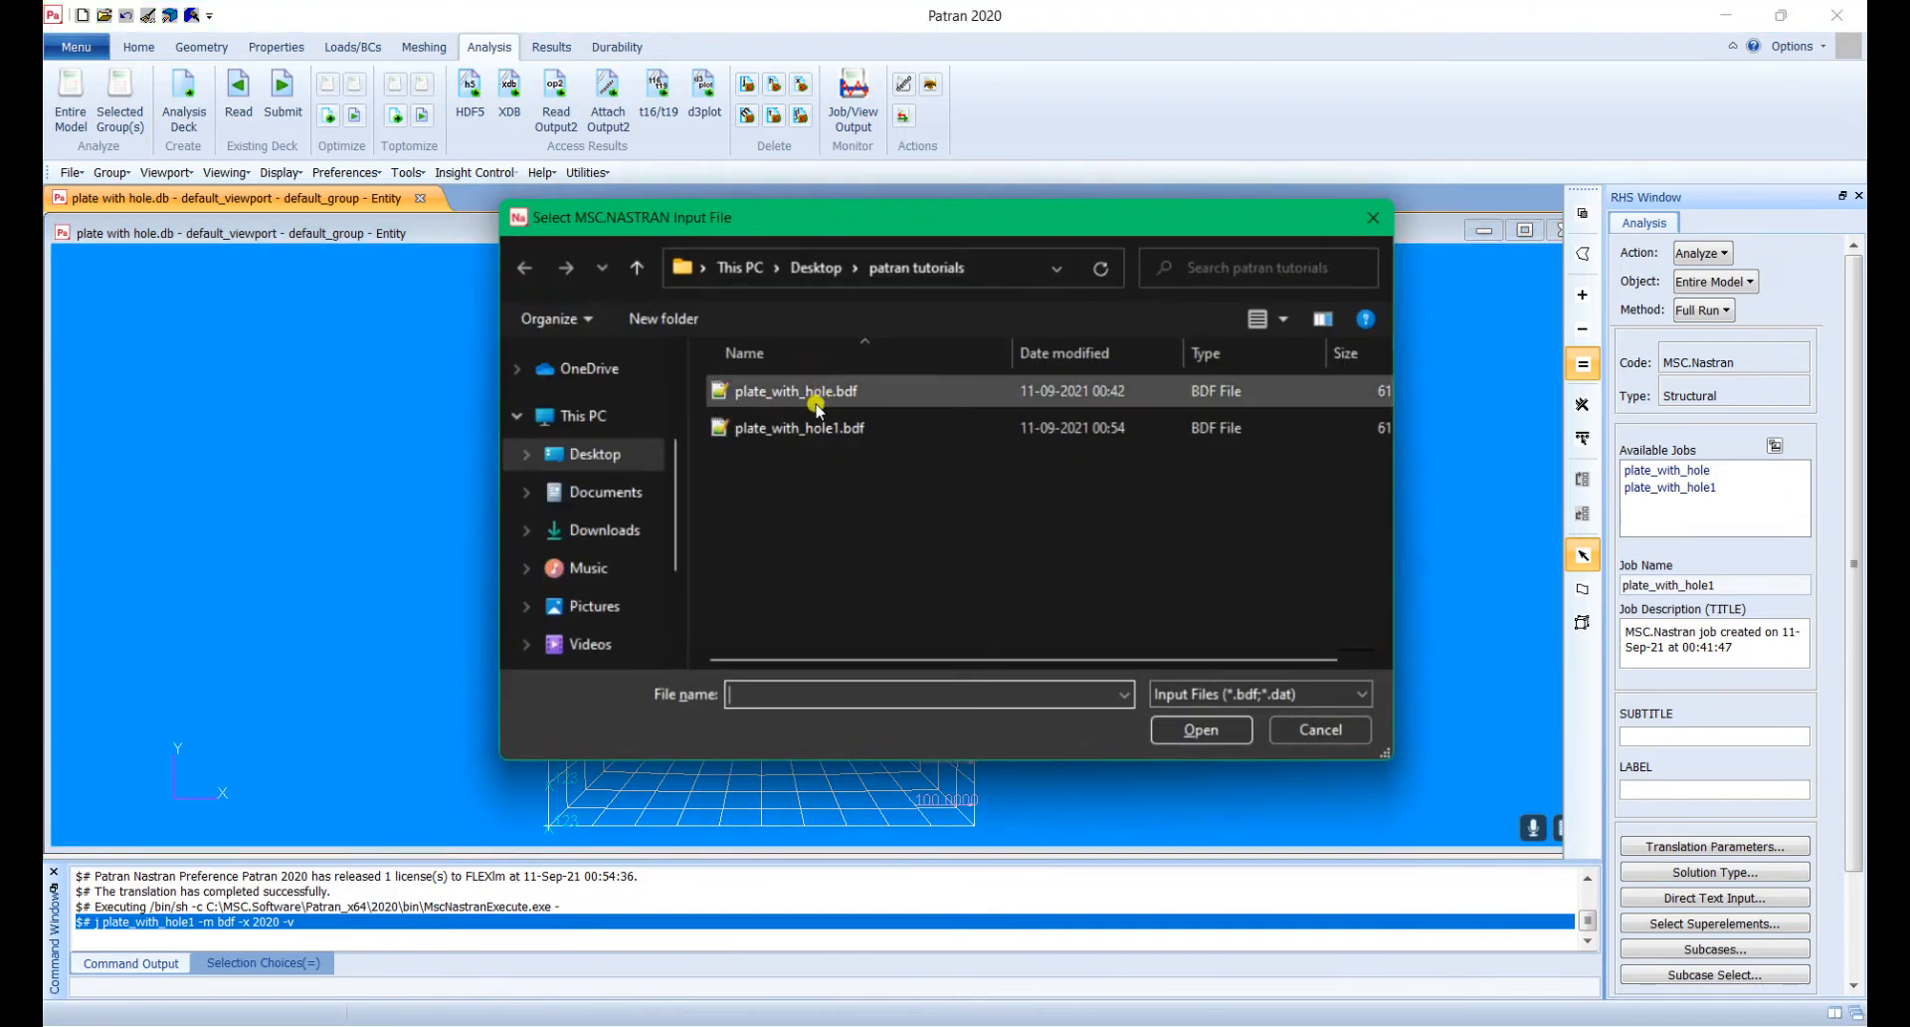
left_click(827, 423)
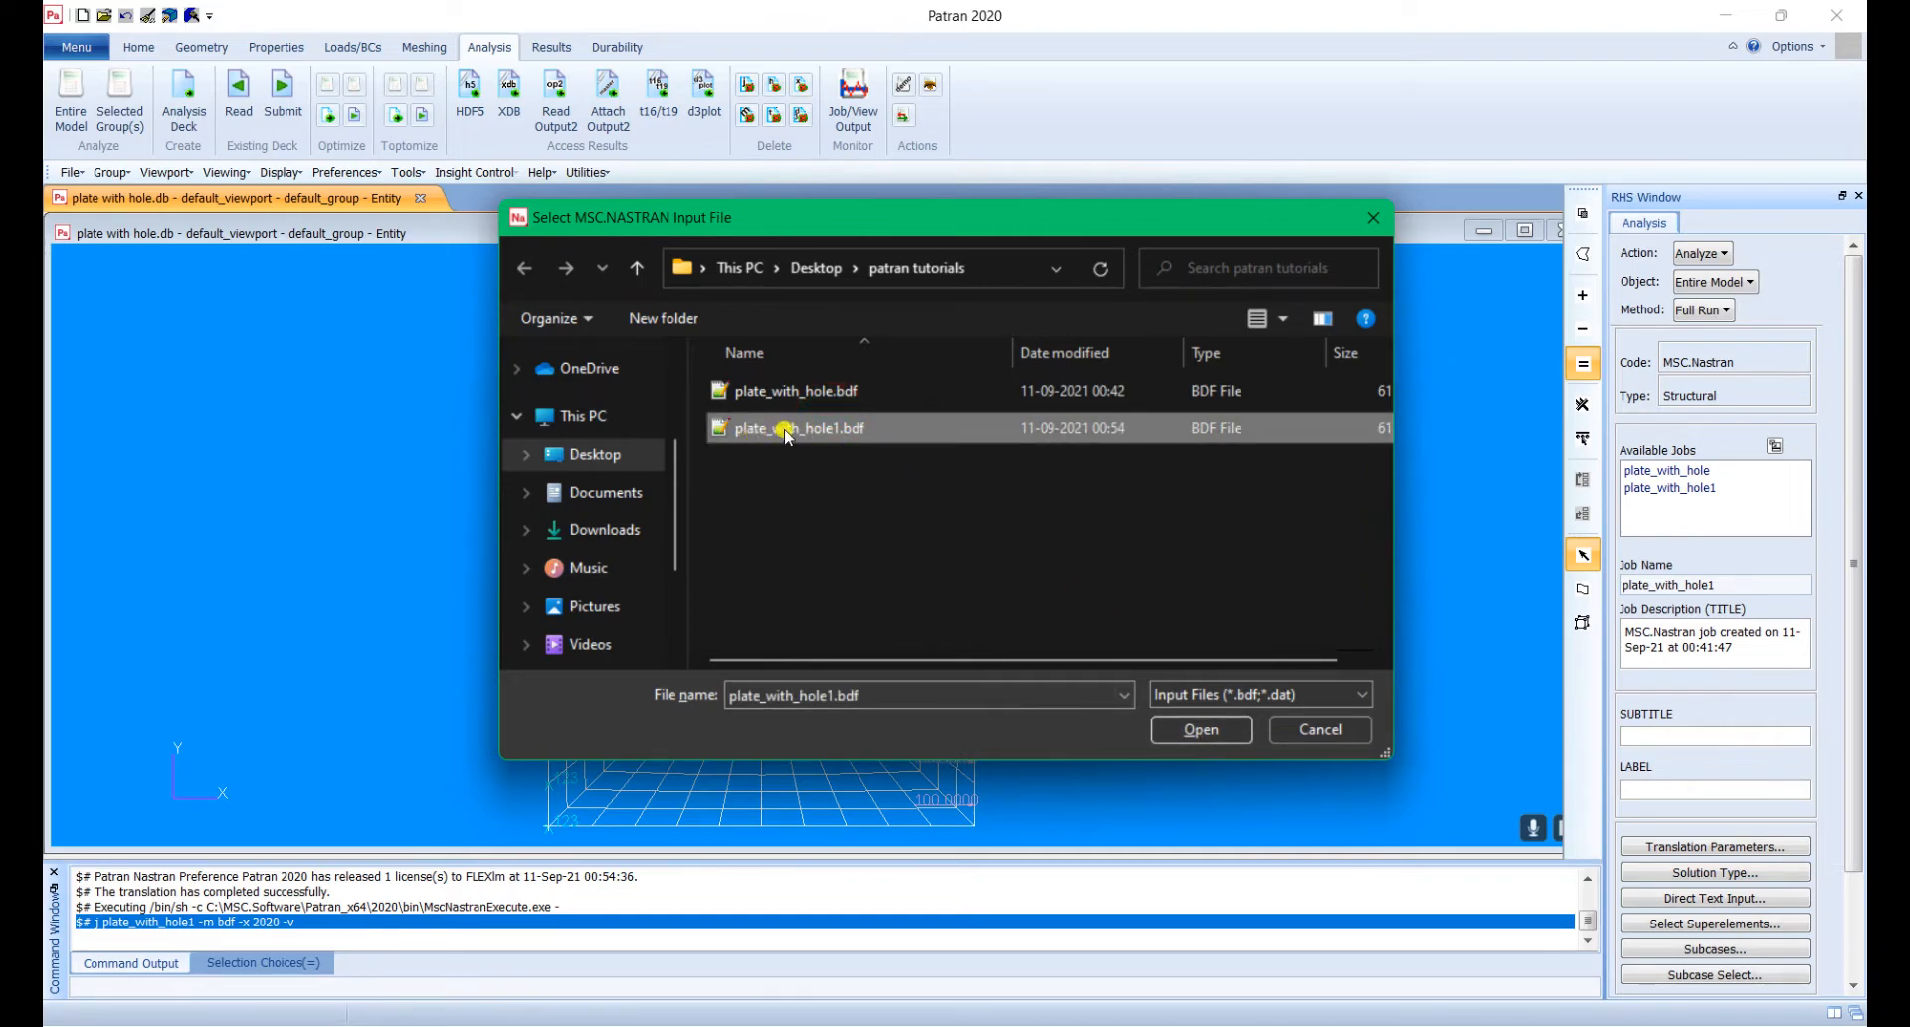
left_click(1201, 729)
left_click(103, 244)
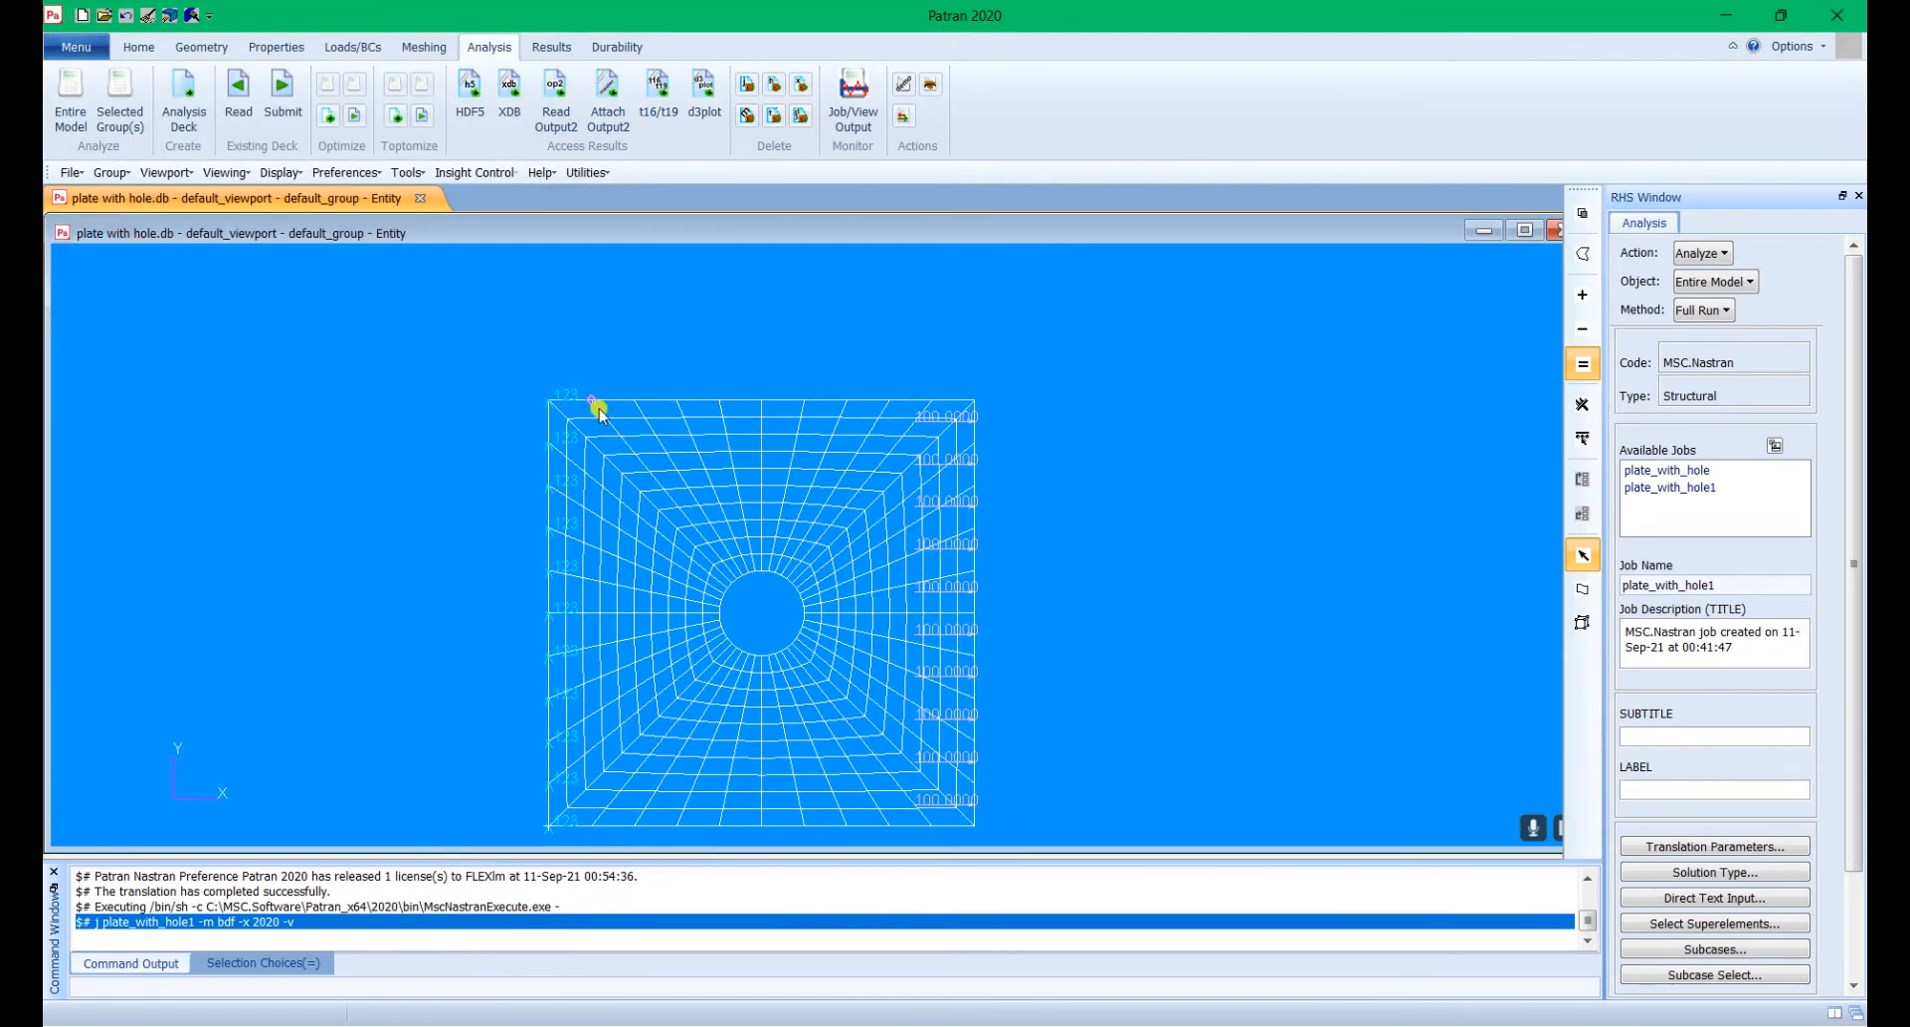
Step: Attach the HDF5 results file plate_with_hole1.h5 to the job with the Result Entities method
left_click(470, 94)
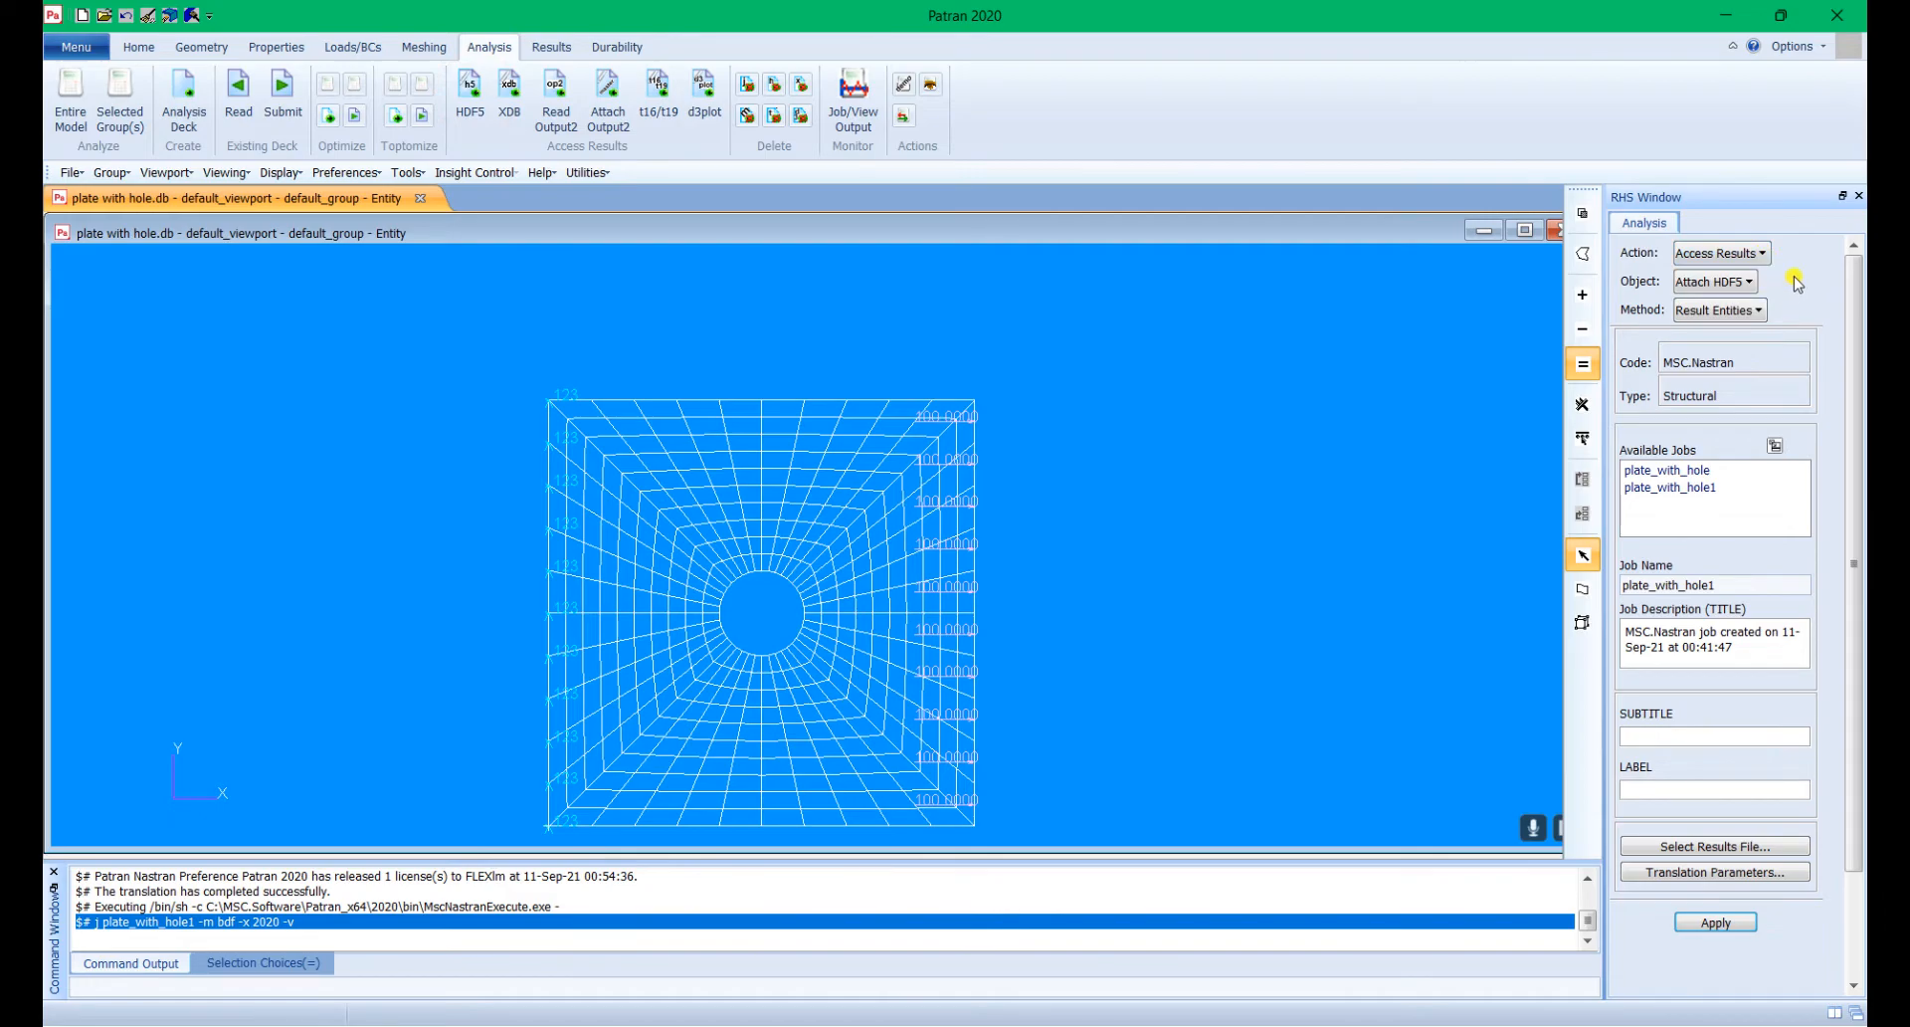
left_click(1767, 846)
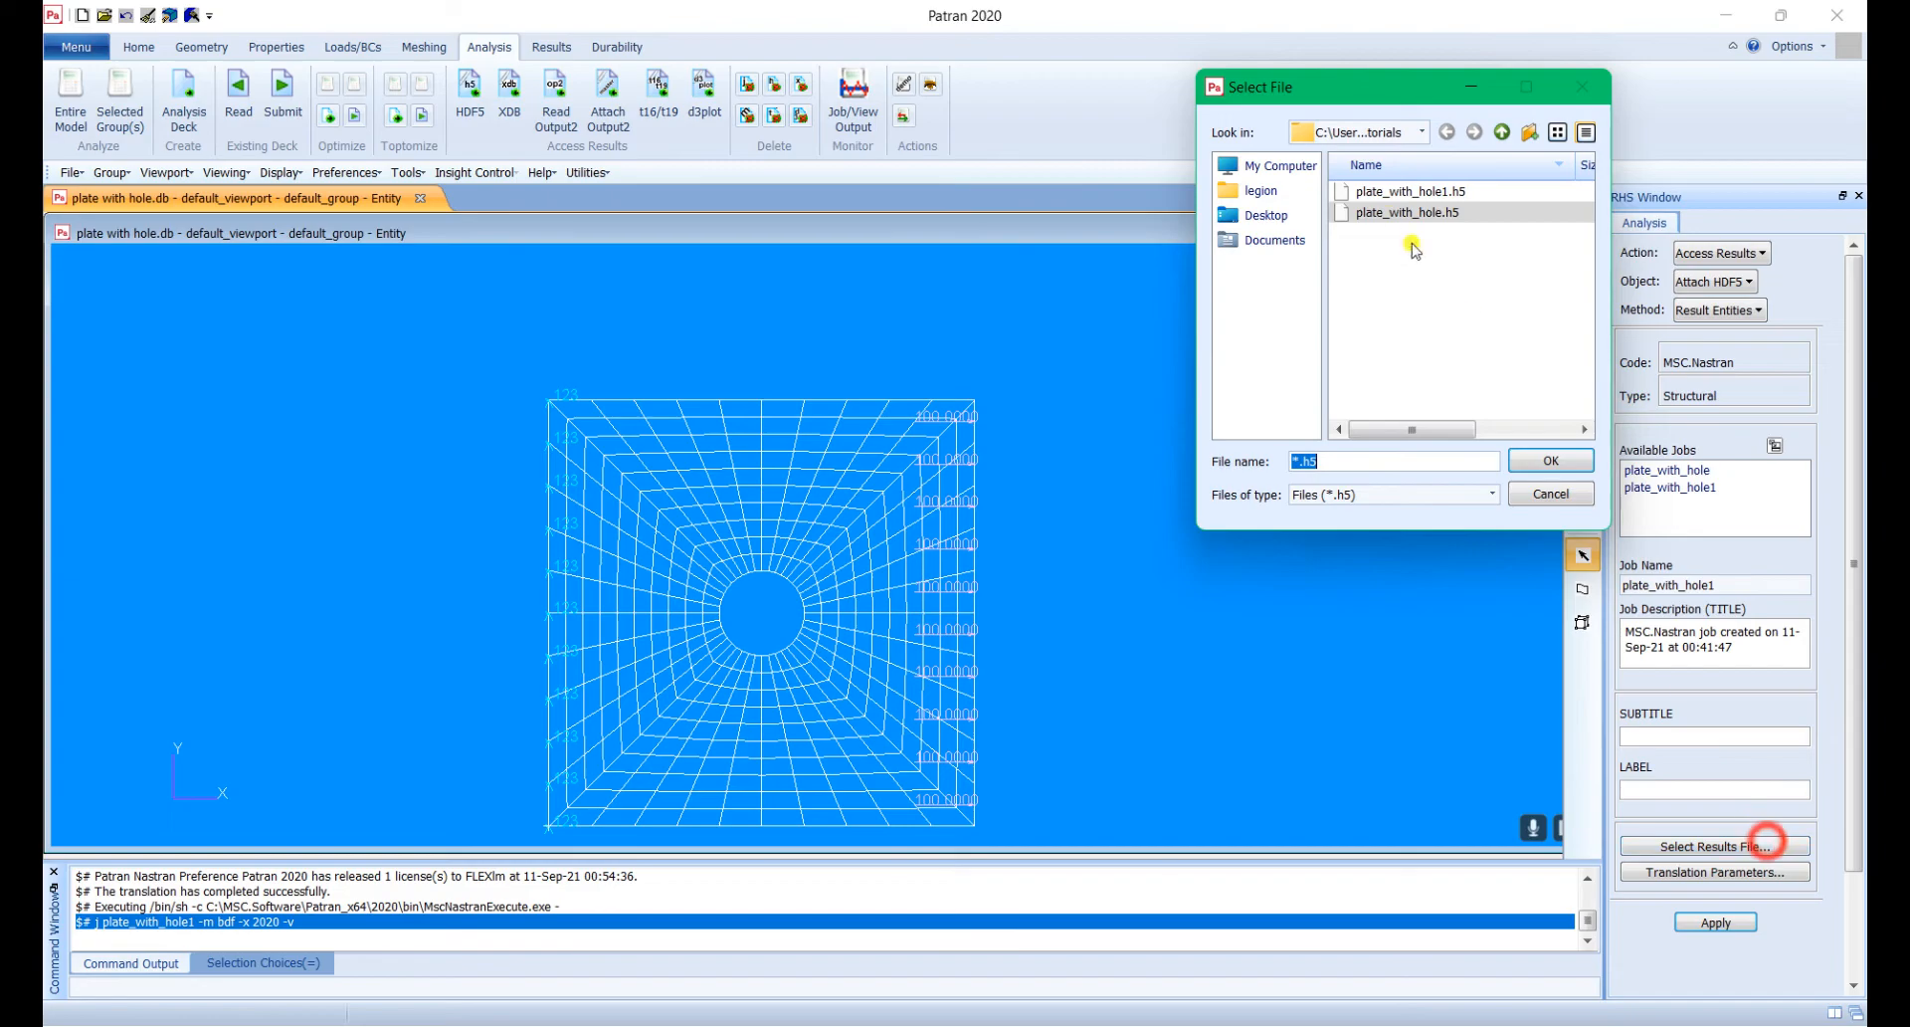
left_click(1460, 192)
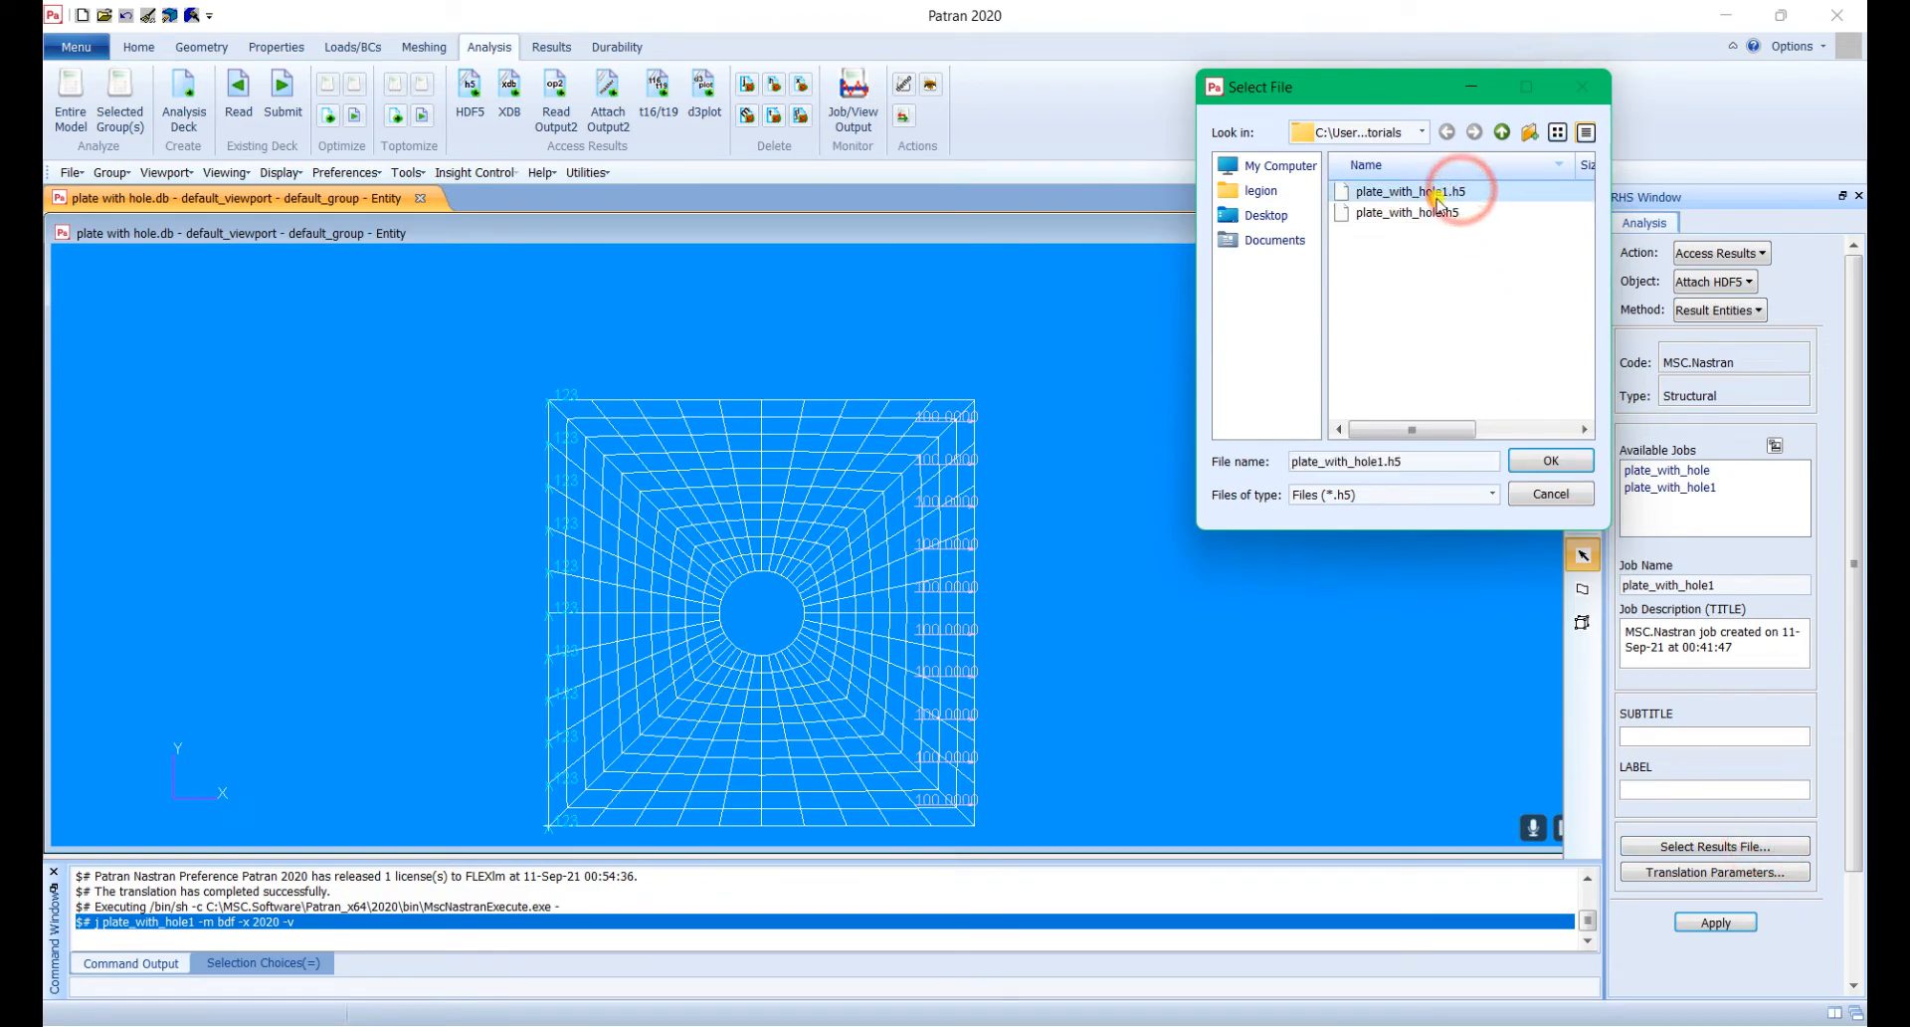
left_click(1551, 461)
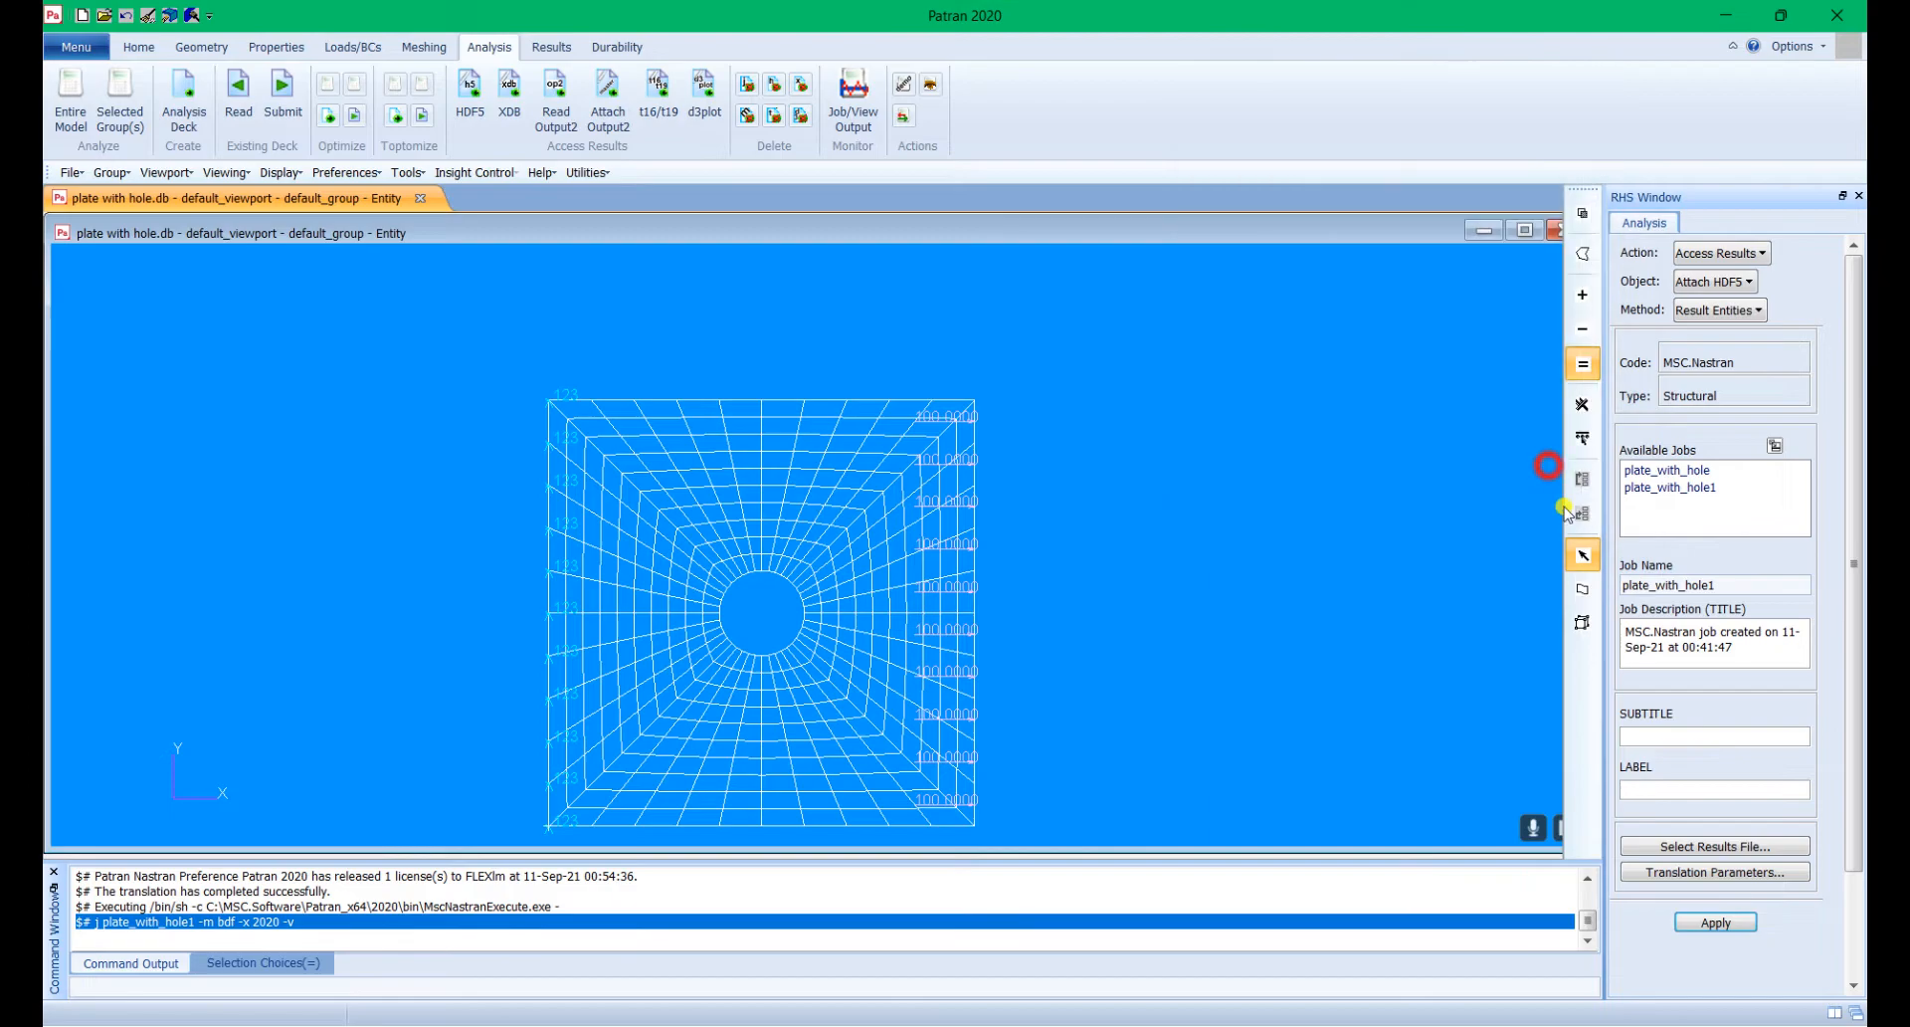
left_click(1736, 921)
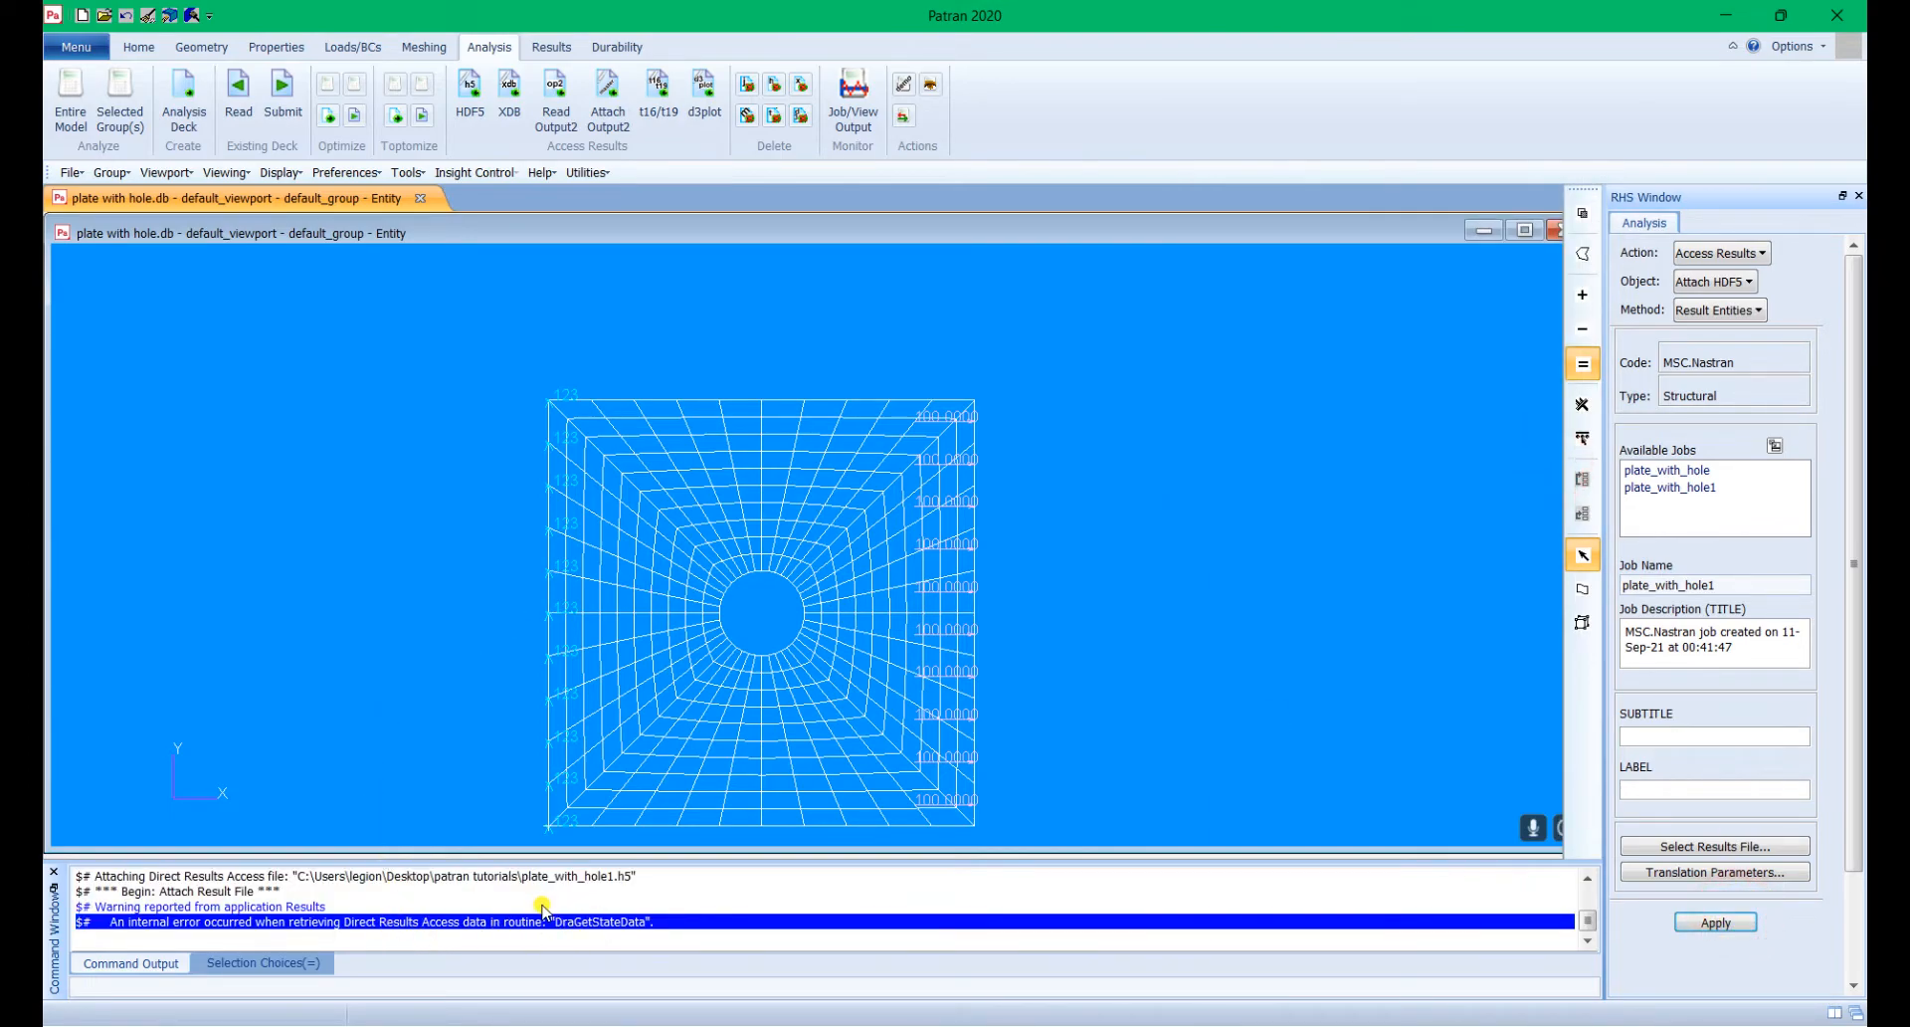
left_click(1686, 926)
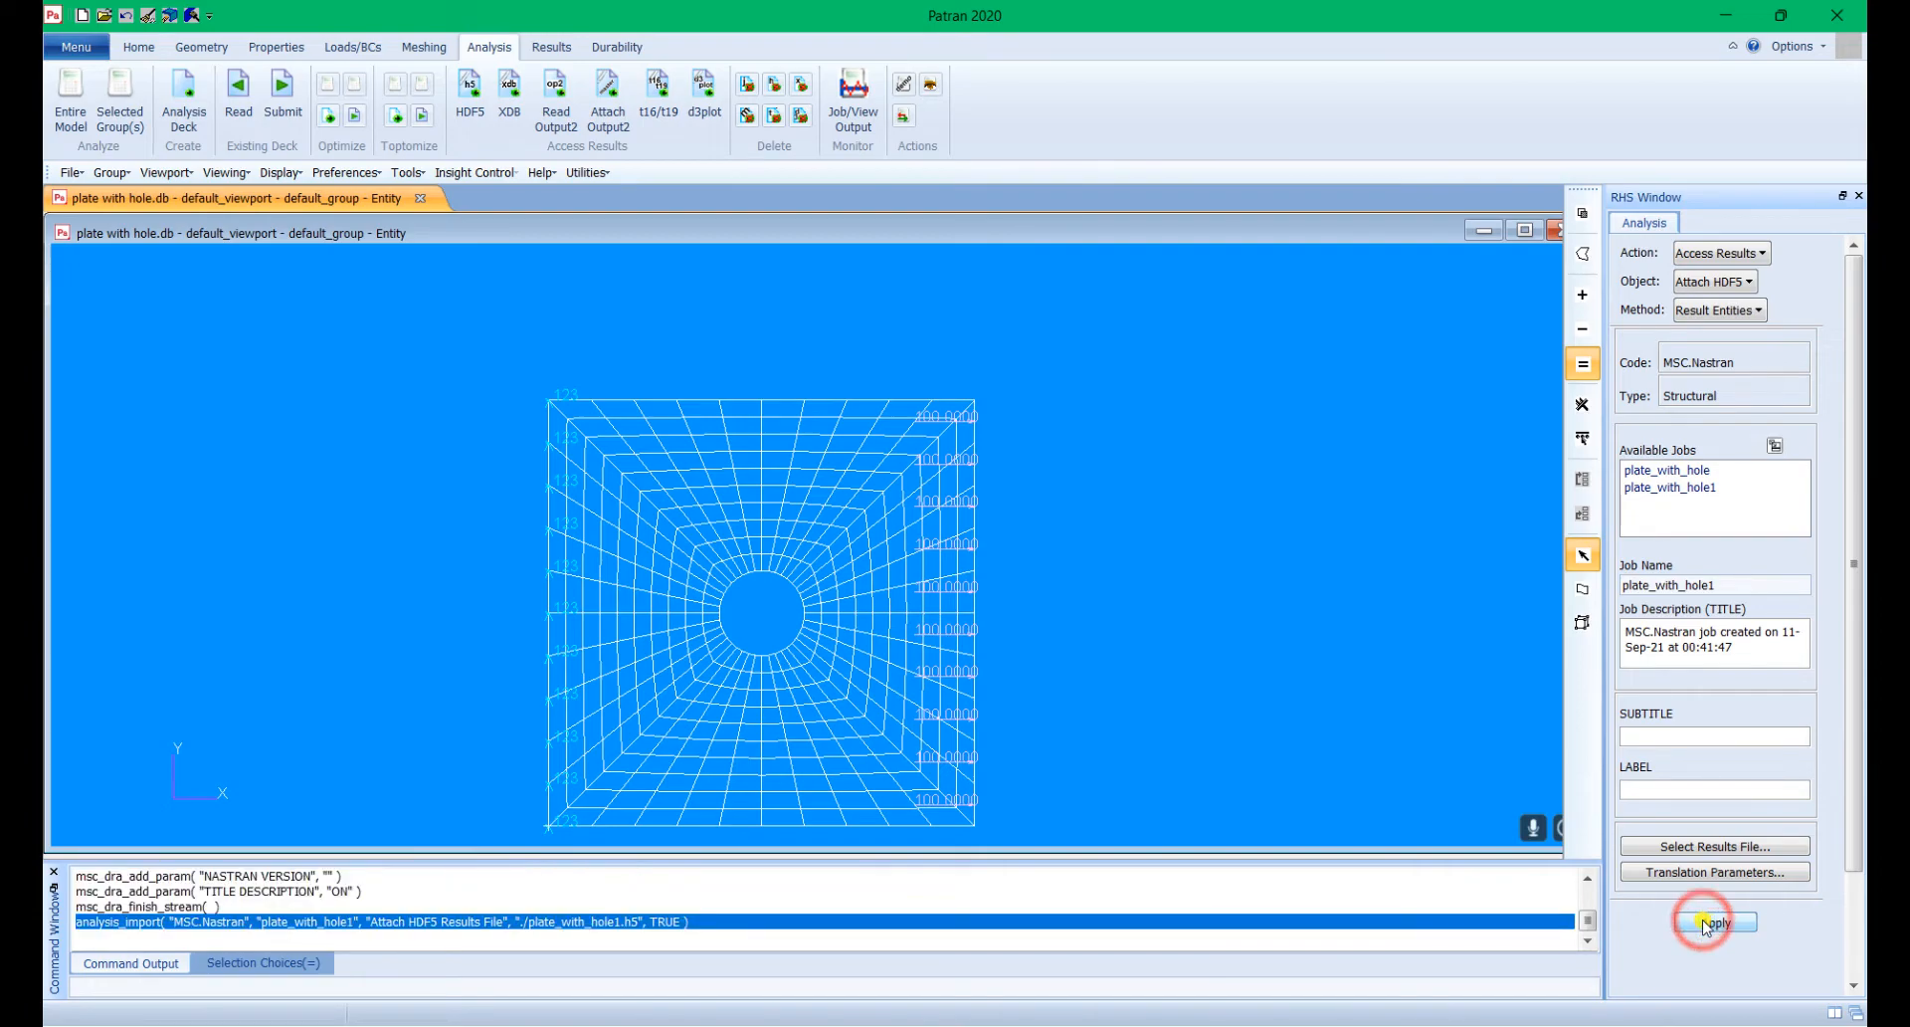
left_click(1703, 924)
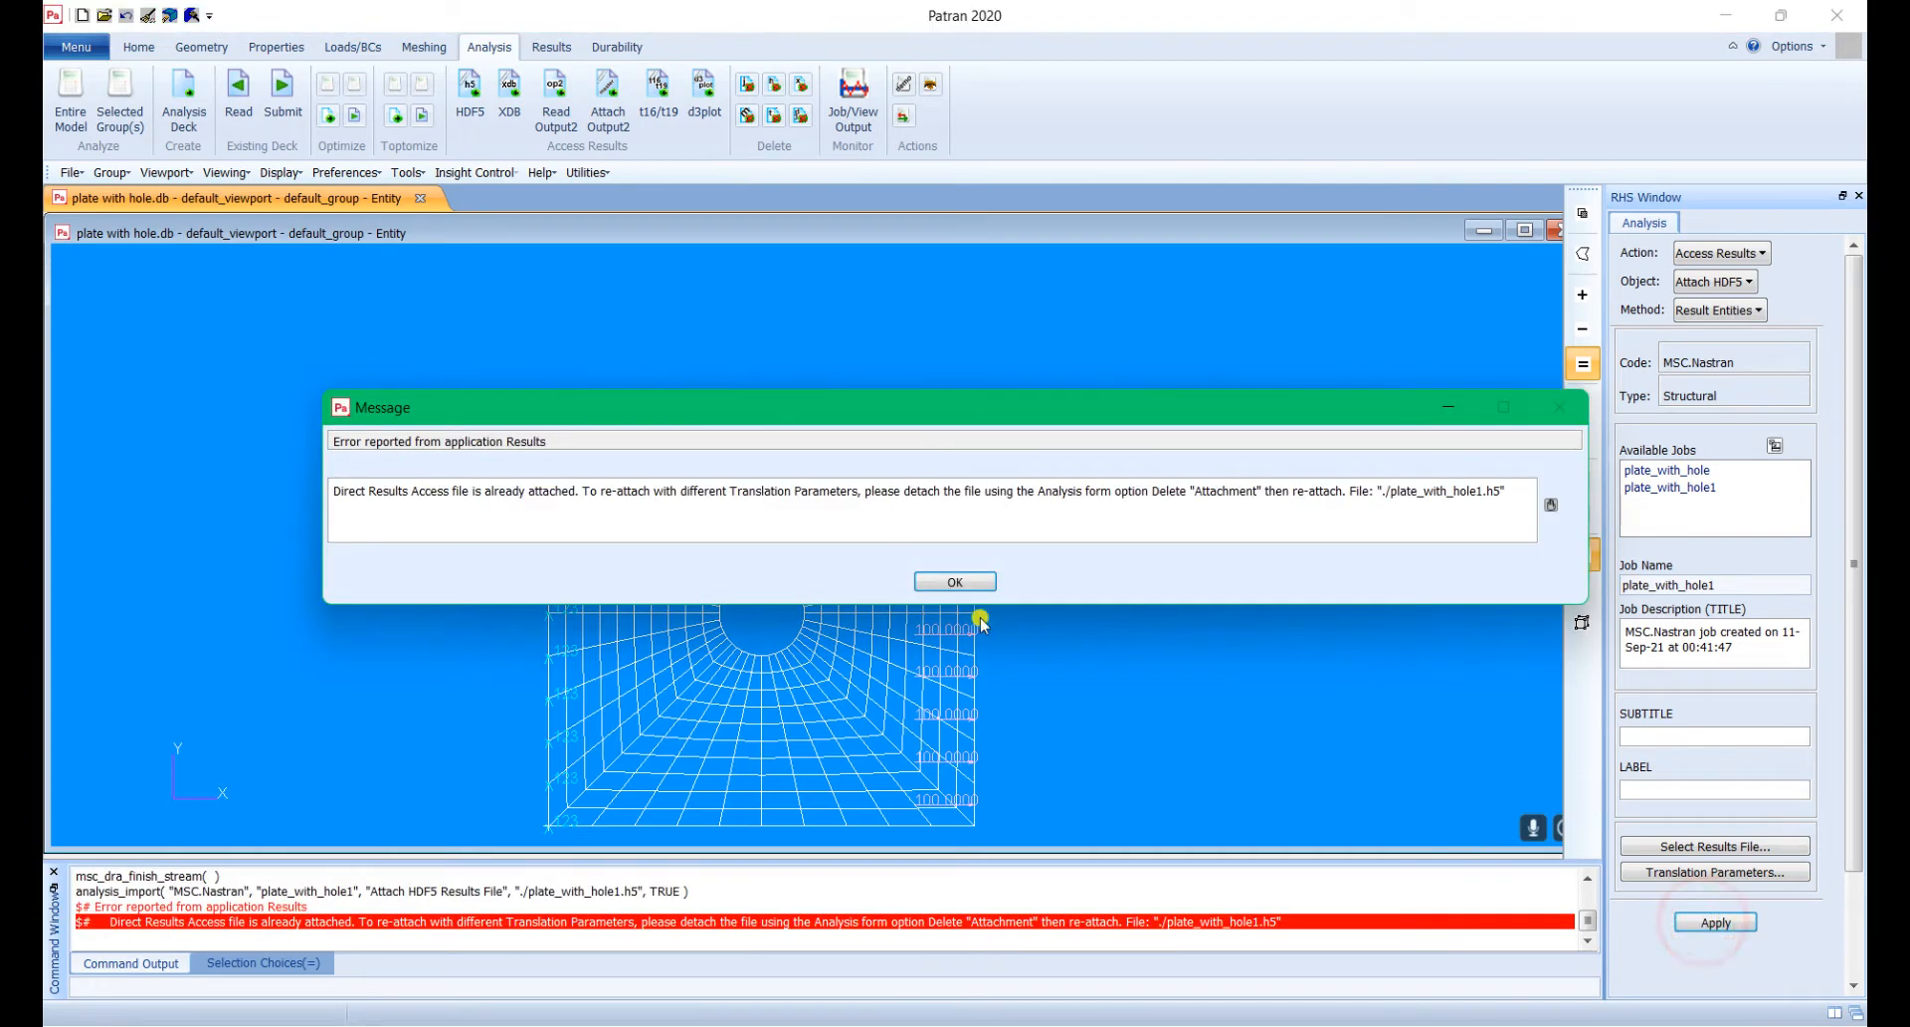
Step: Delete the plate_with_hole and plate_with_hole1 analysis jobs together with their existing files
left_click(971, 584)
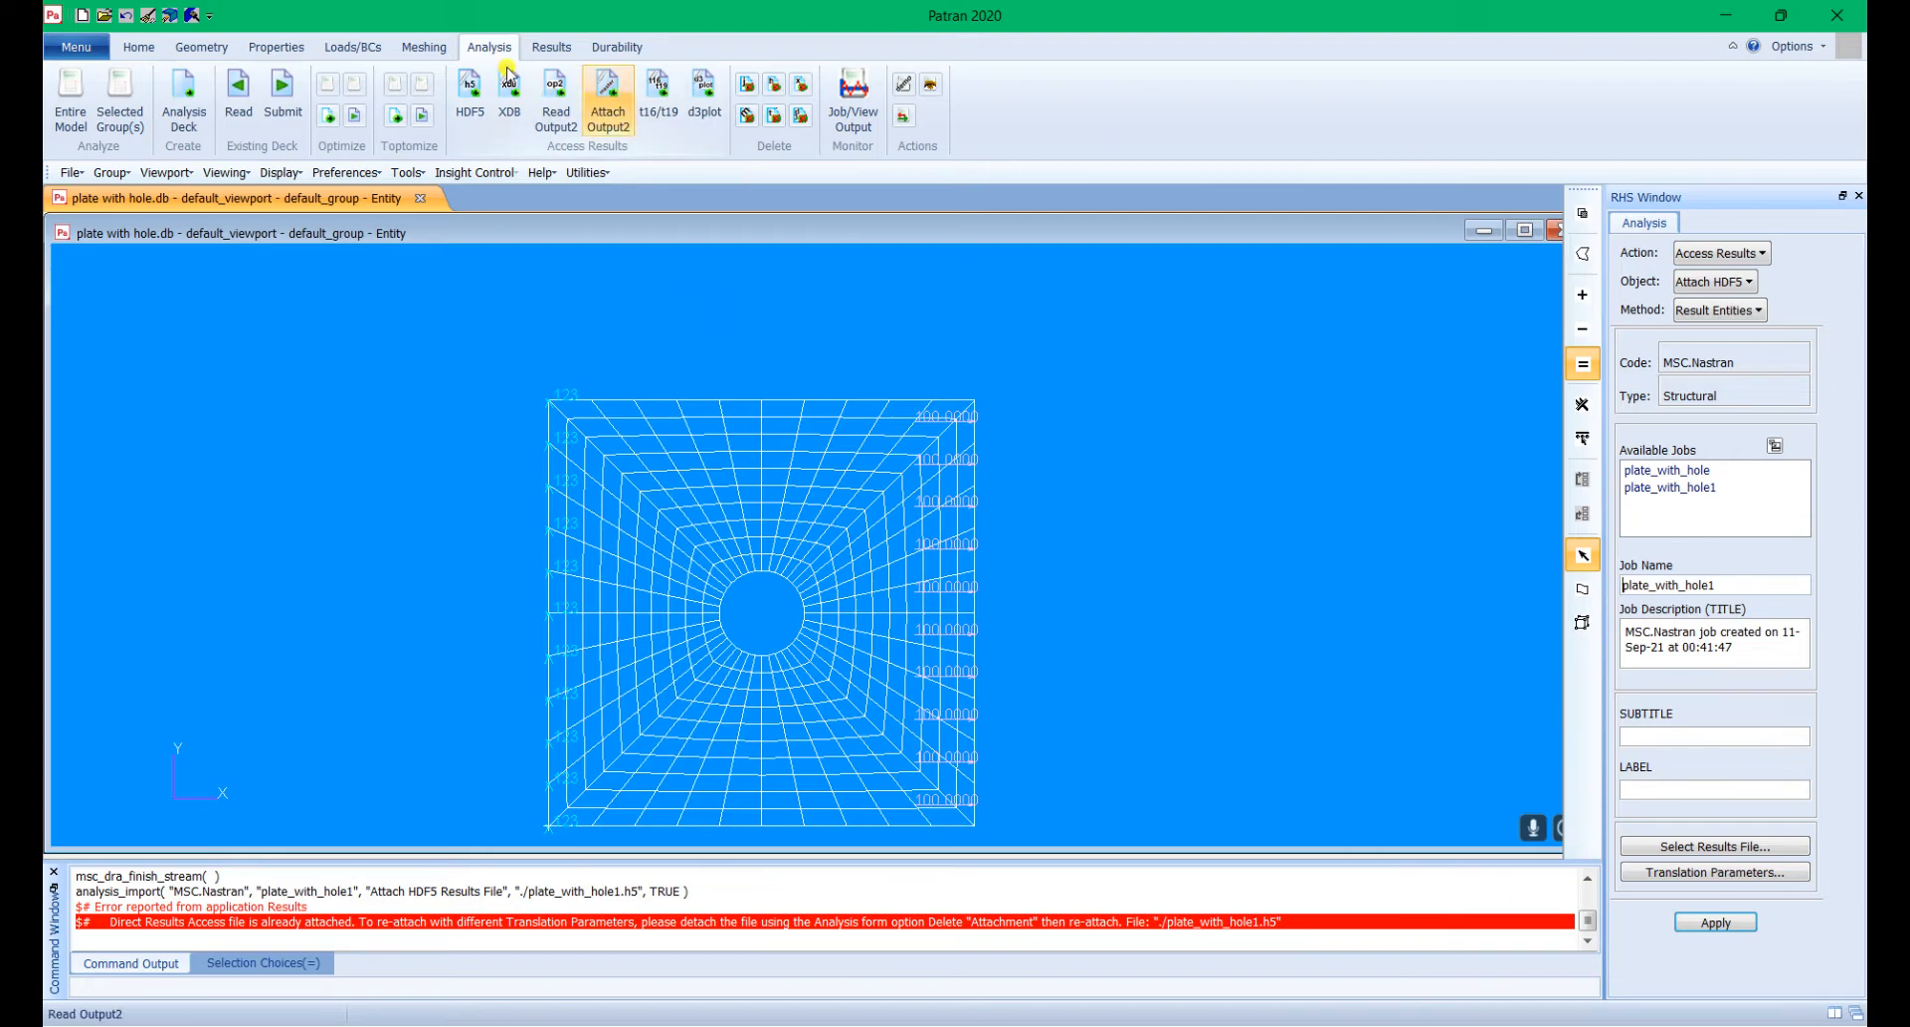
left_click(336, 47)
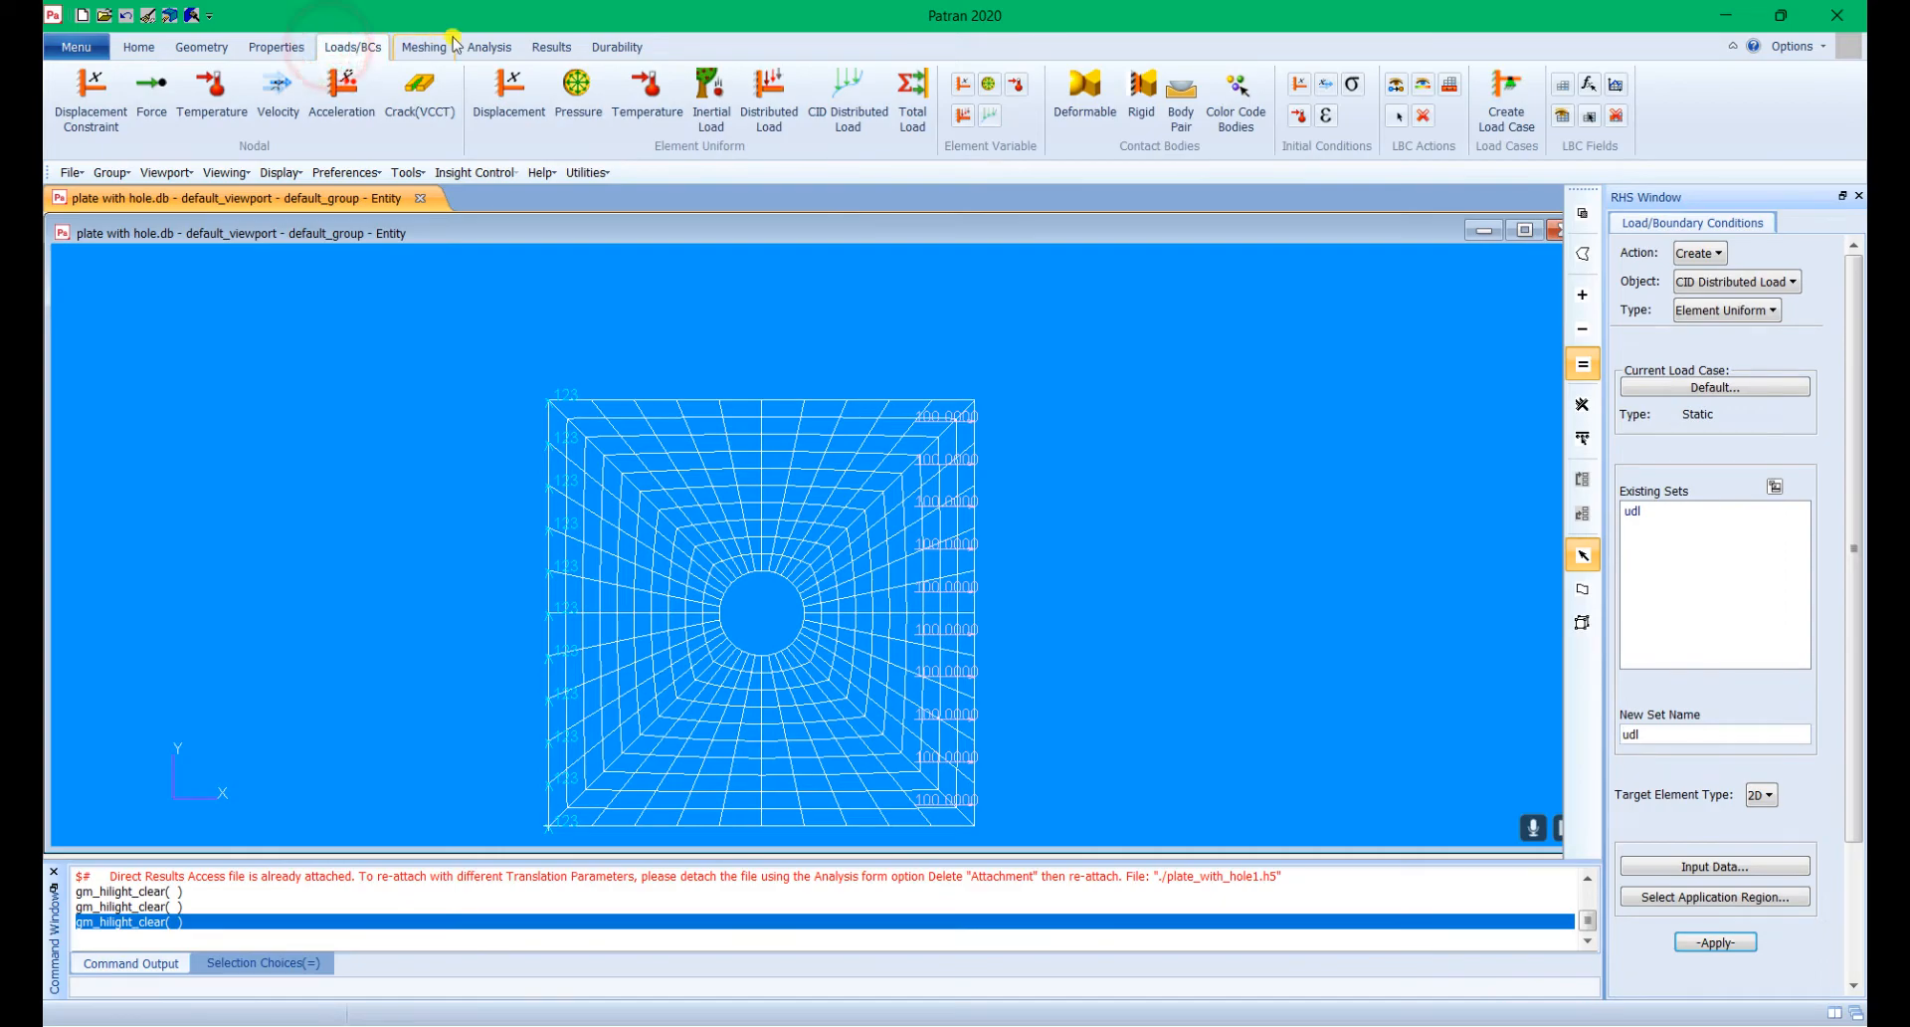
left_click(489, 46)
left_click(1761, 253)
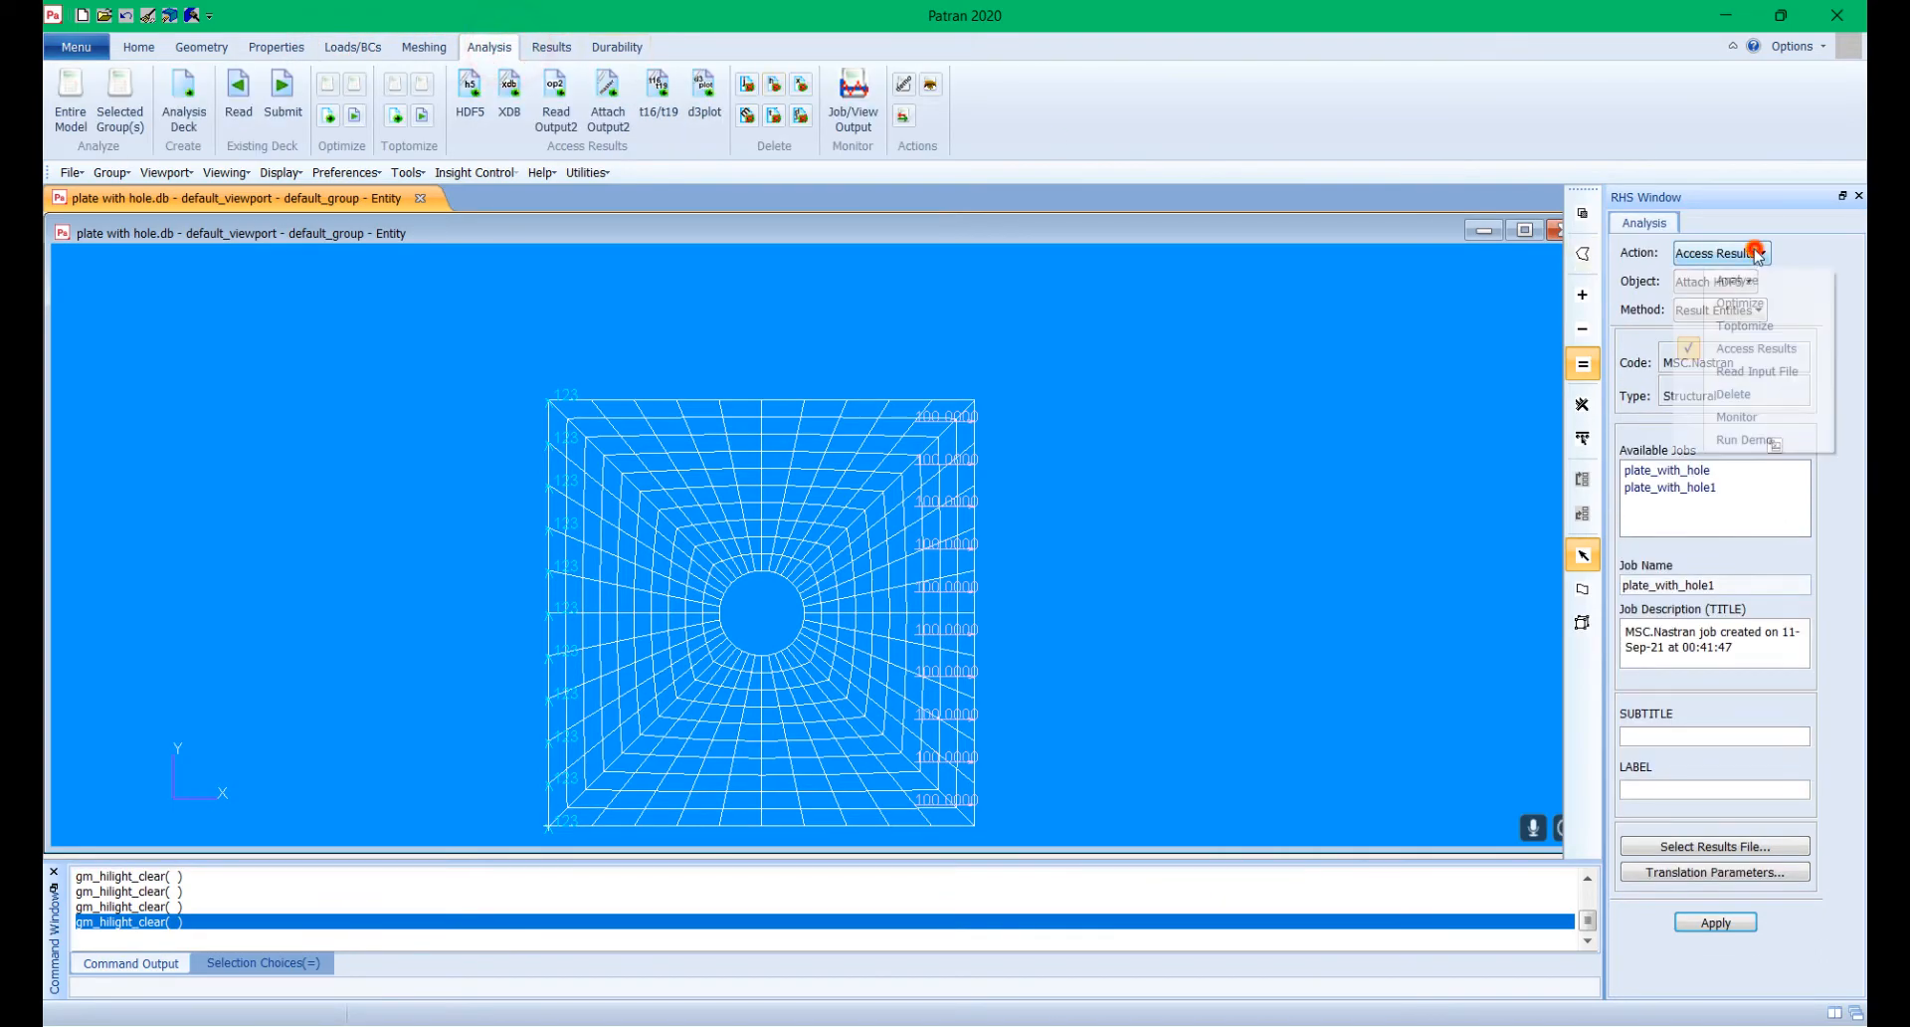
left_click(1762, 394)
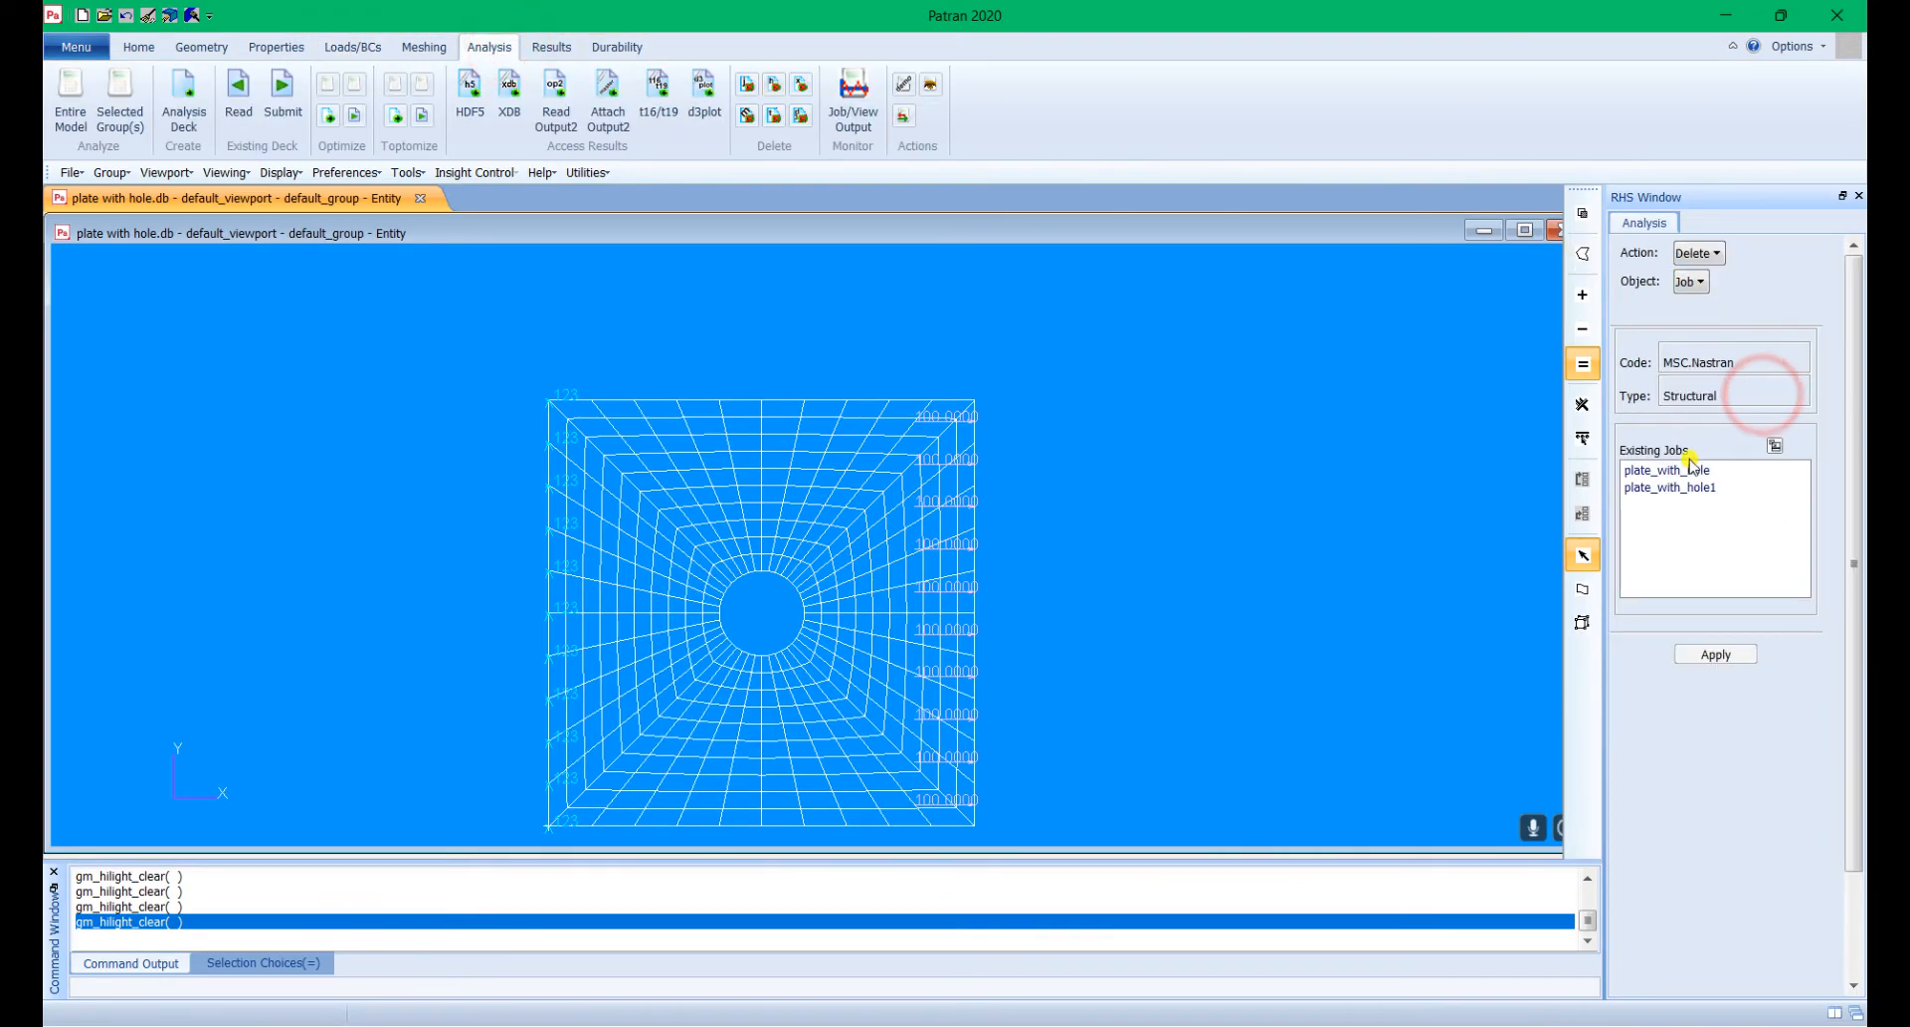
left_click(1667, 468)
left_click(1716, 654)
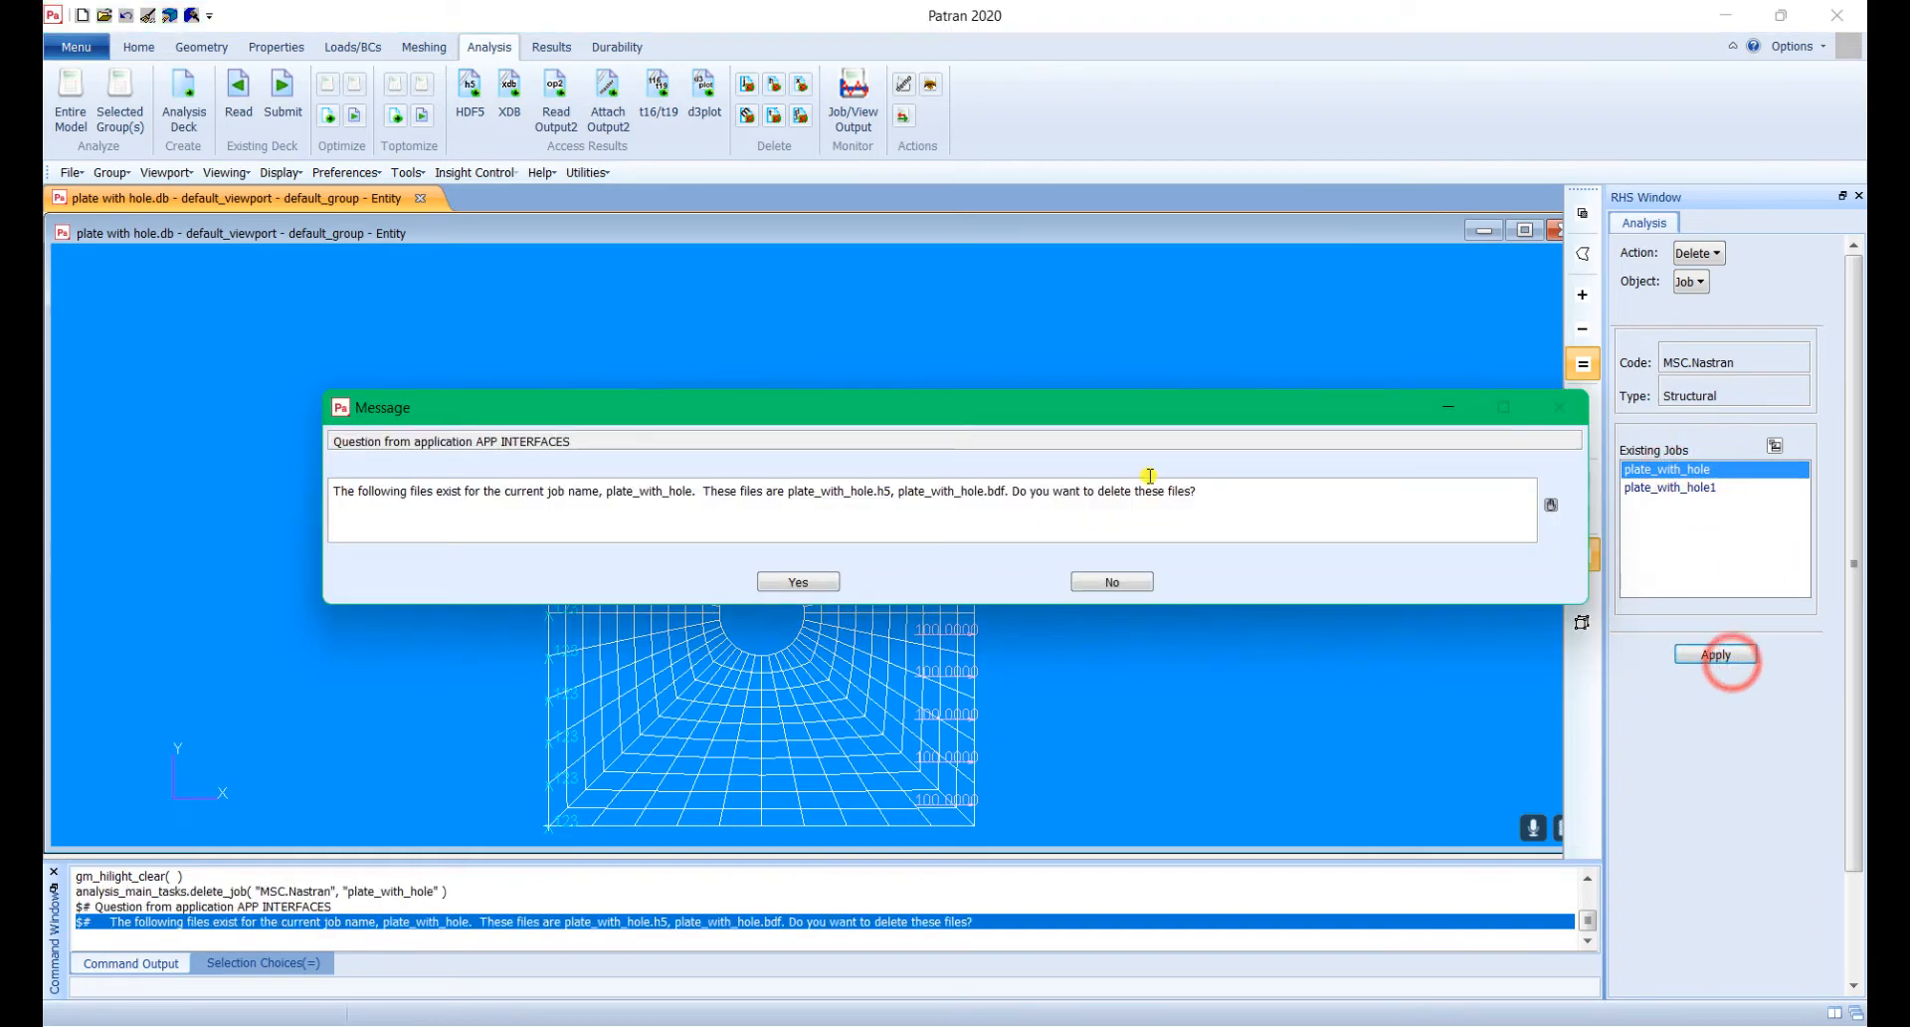
left_click(804, 582)
left_click(1653, 470)
left_click(1715, 653)
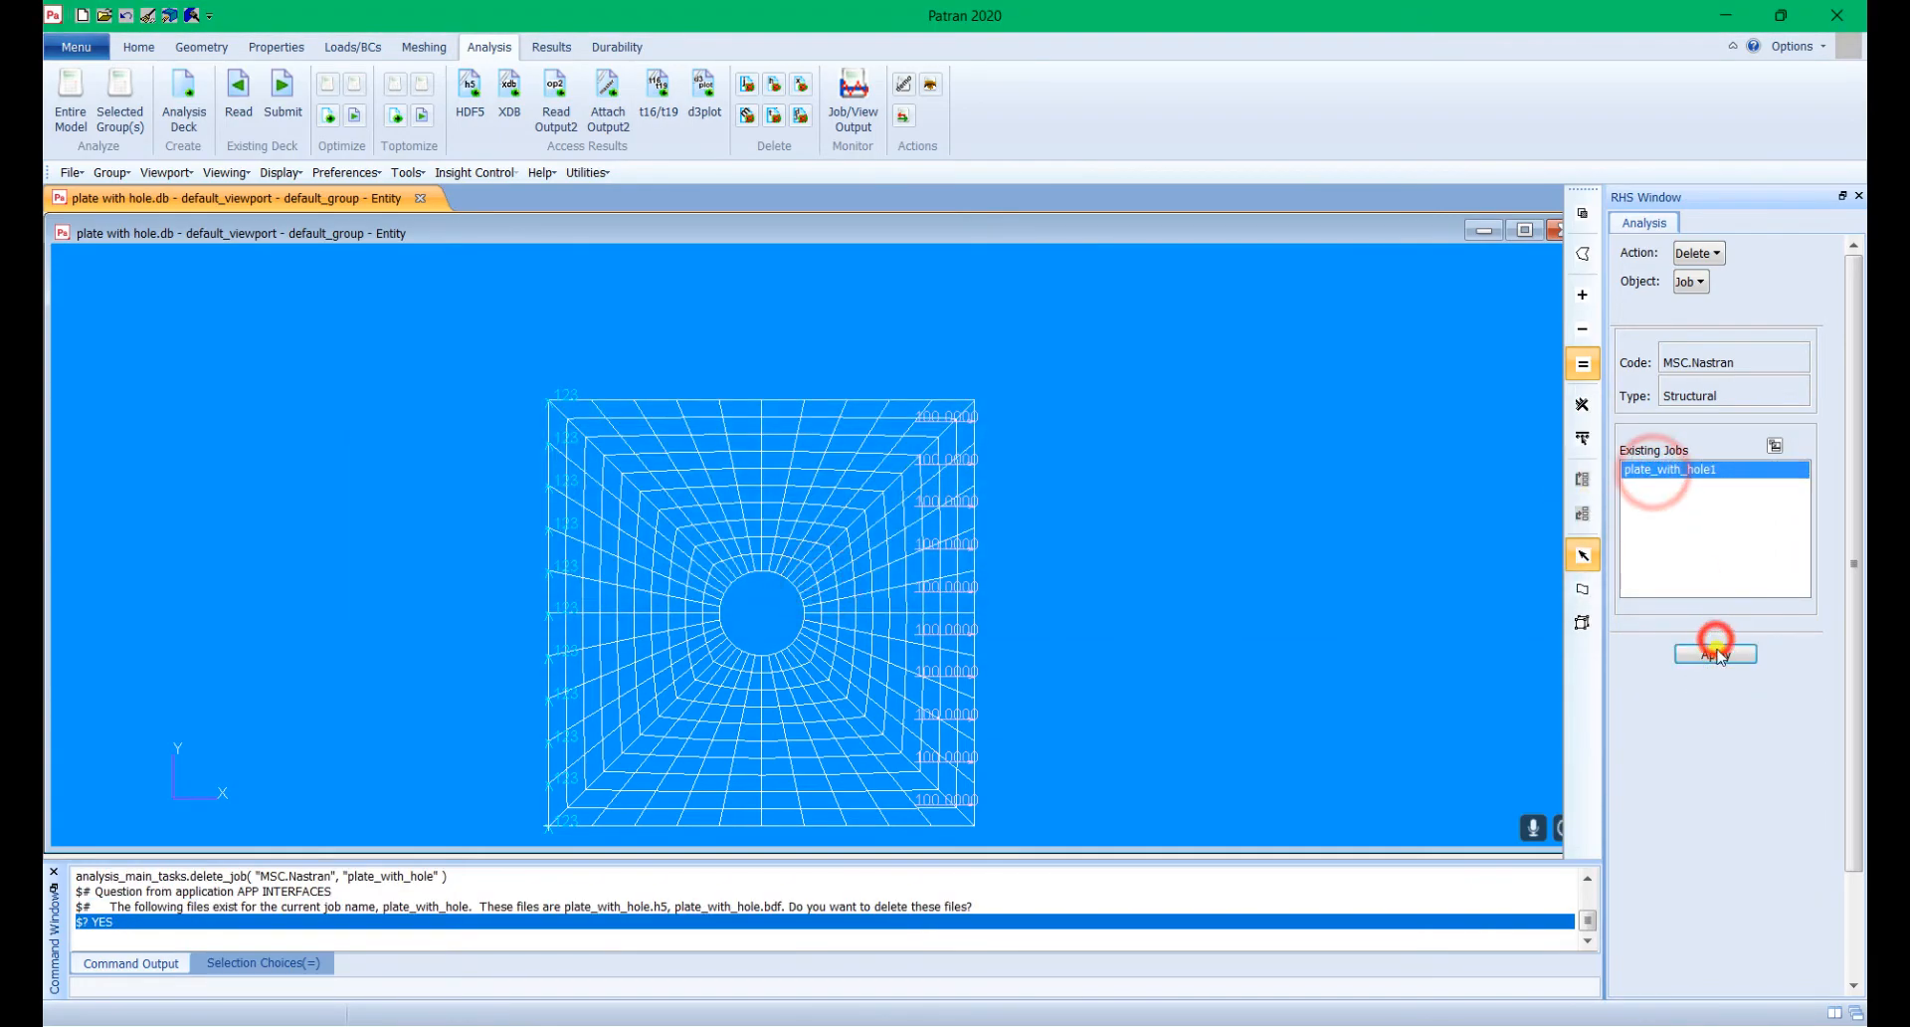
left_click(829, 582)
Step: Return to the entire-model Analyze setup and shorten the job name to plate_with_hole
left_click(1699, 252)
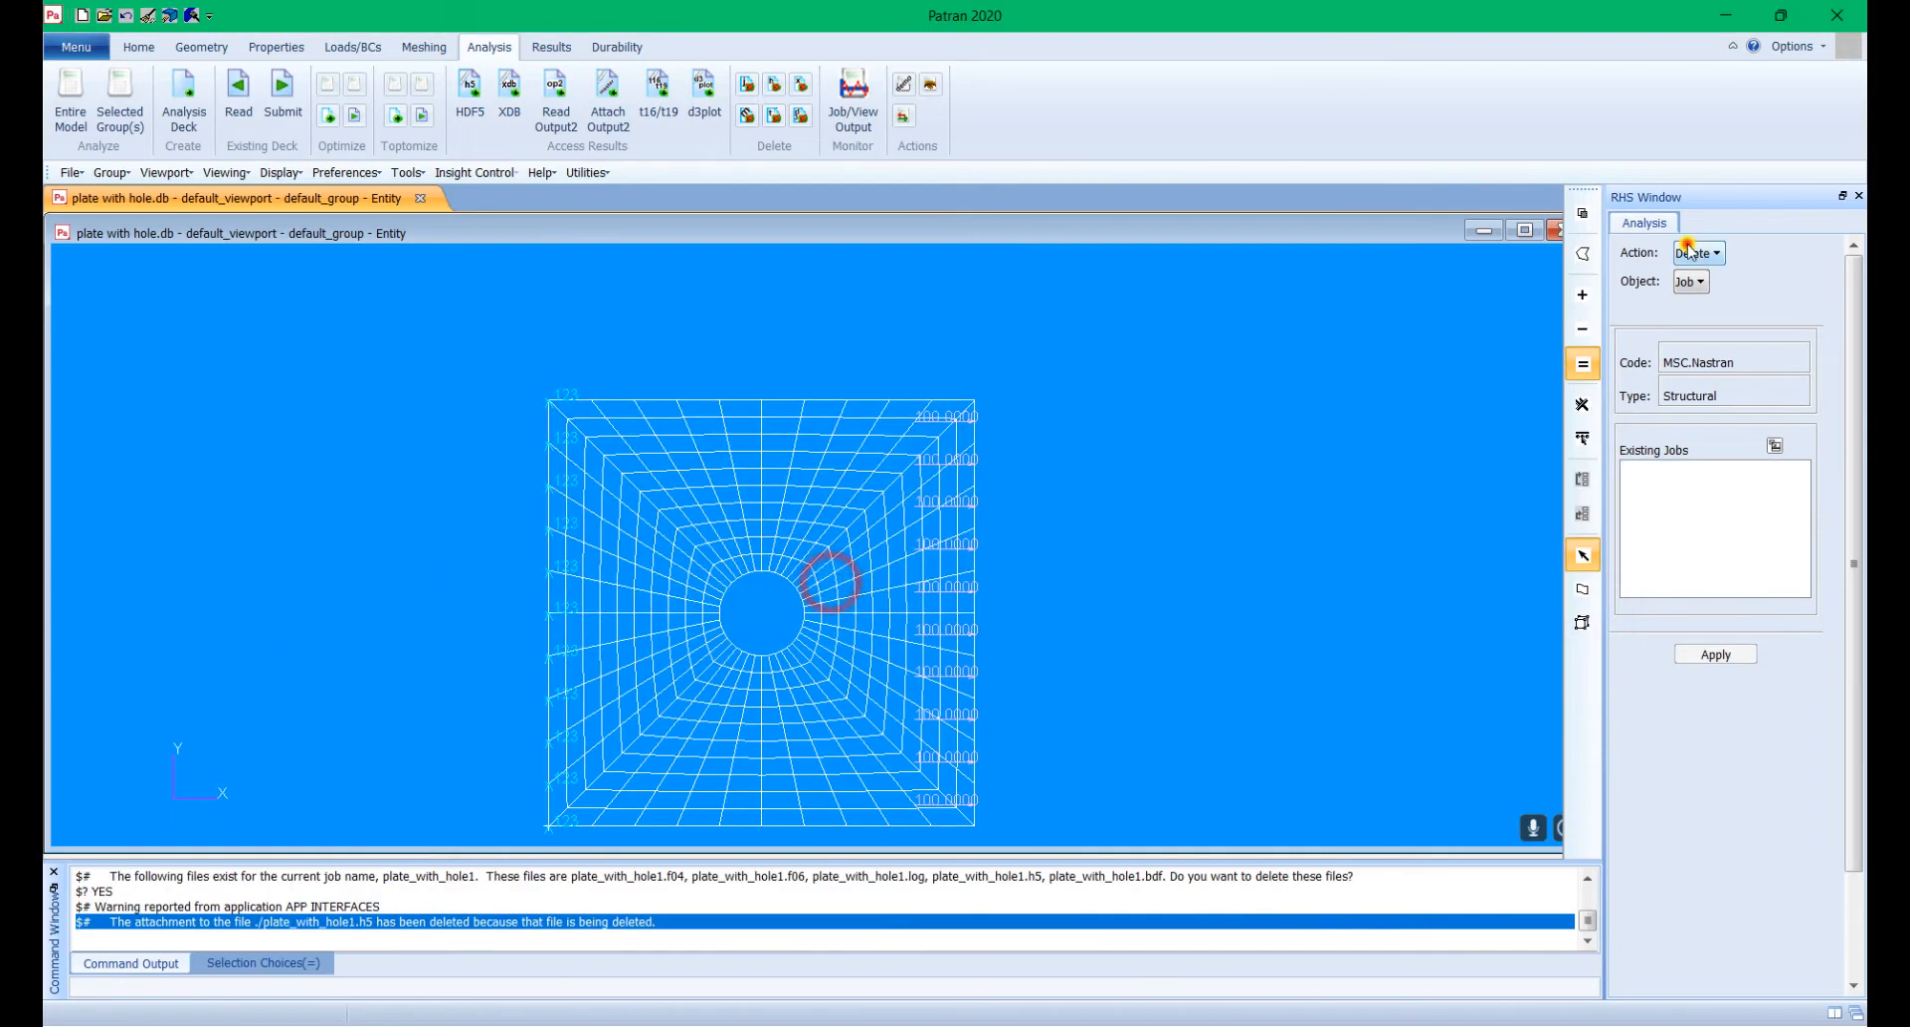
left_click(1701, 274)
left_click(1726, 584)
key("BackSpace")
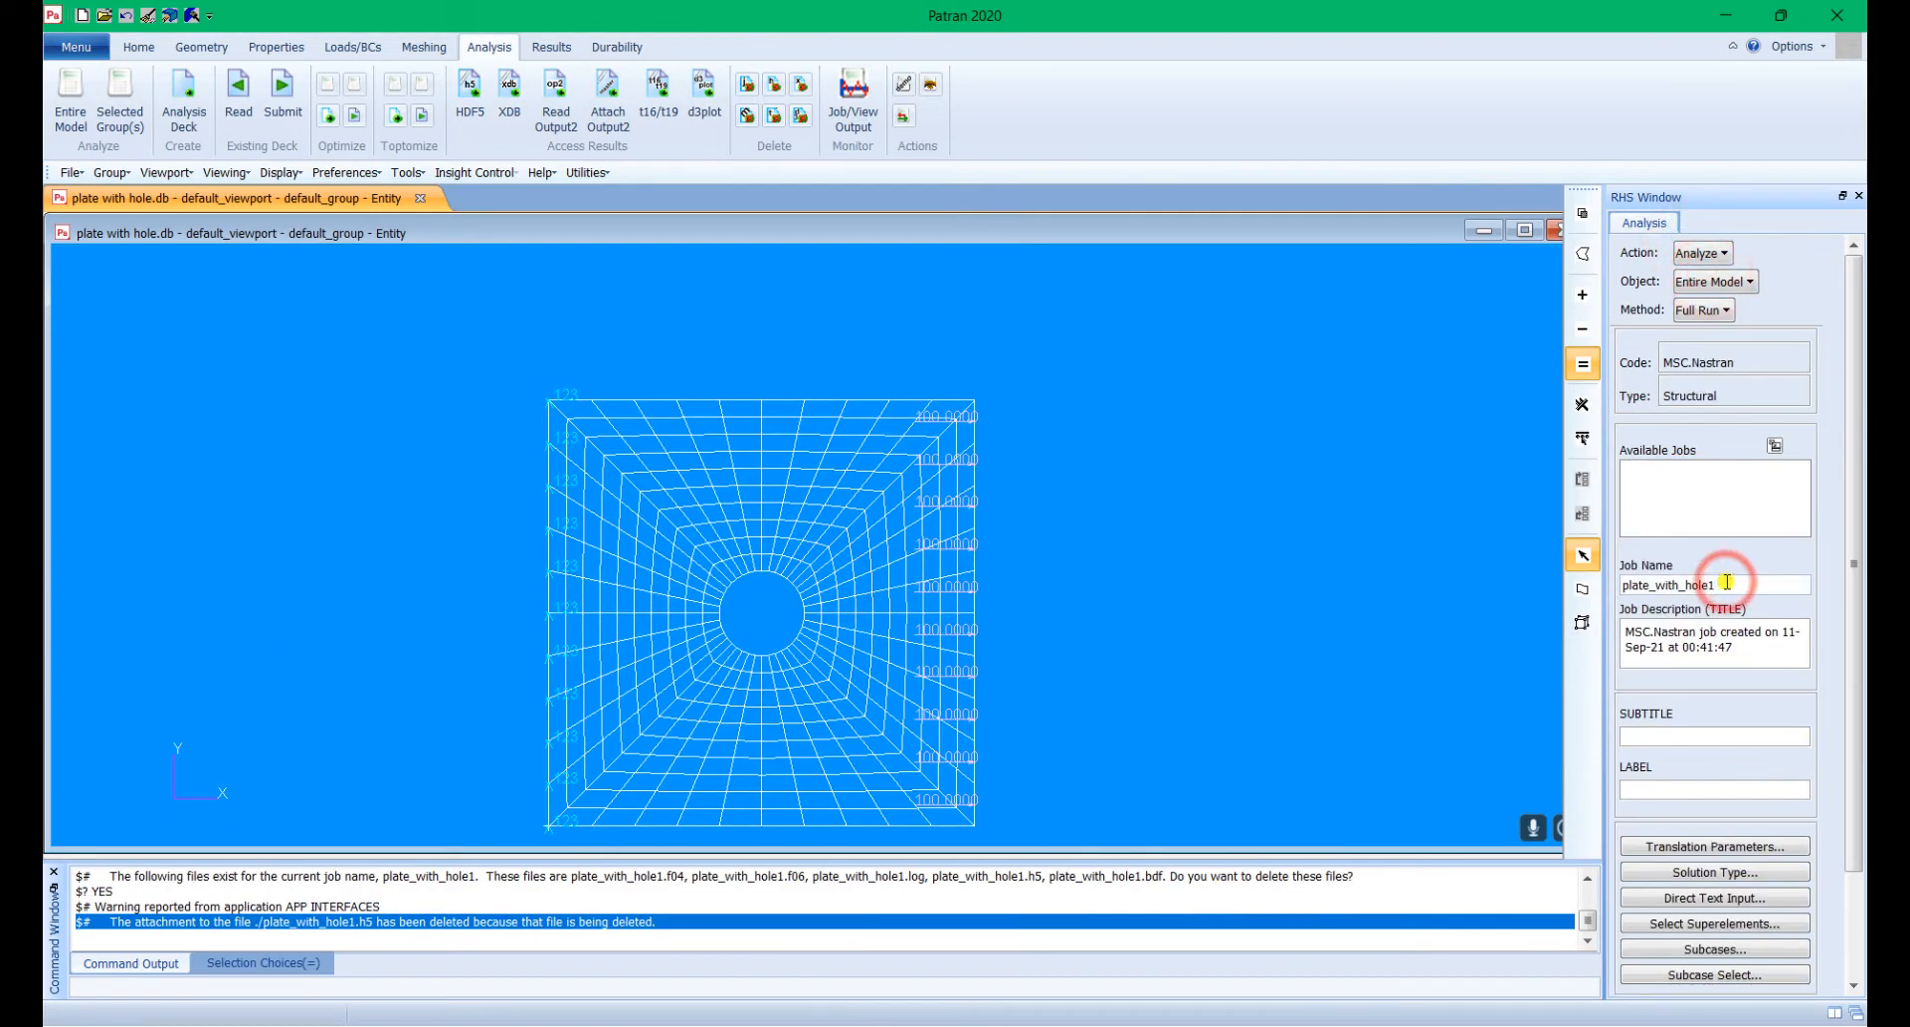
Step: Begin a new standard nodal displacement set named fix3
left_click(352, 46)
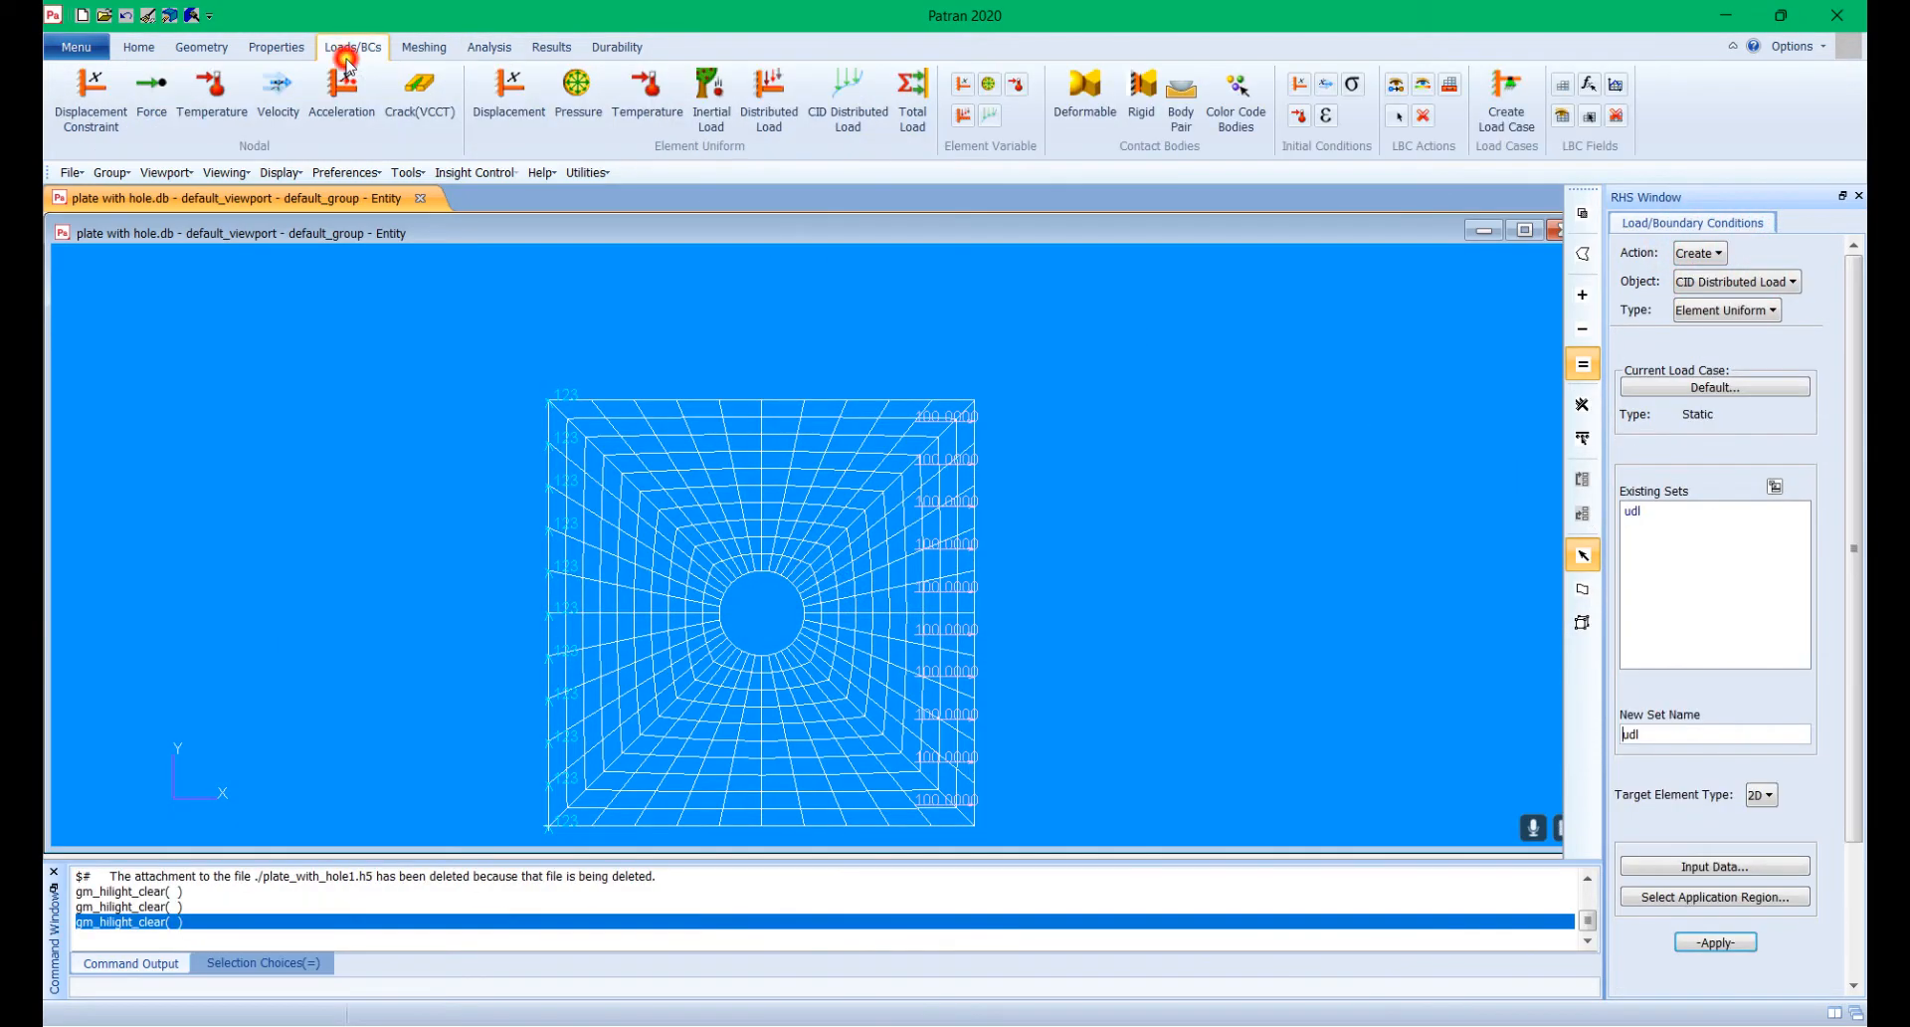
left_click(1700, 252)
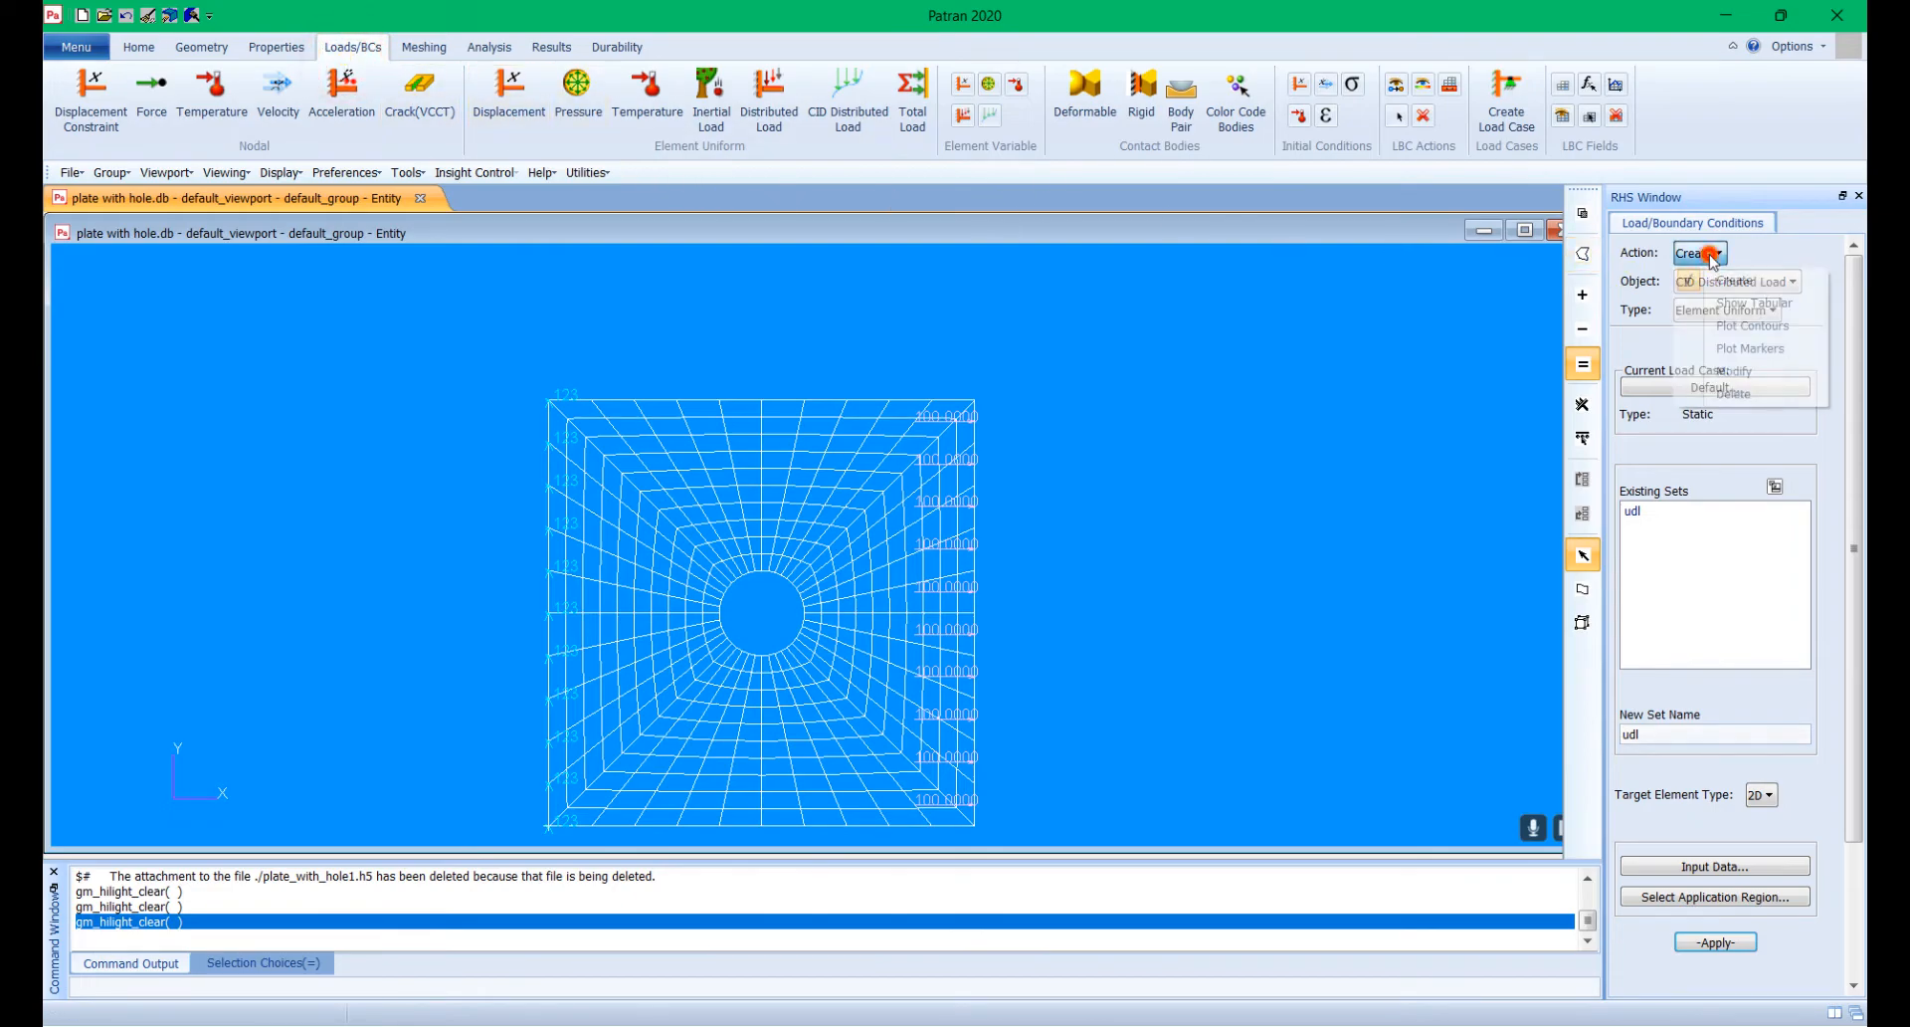
left_click(1703, 254)
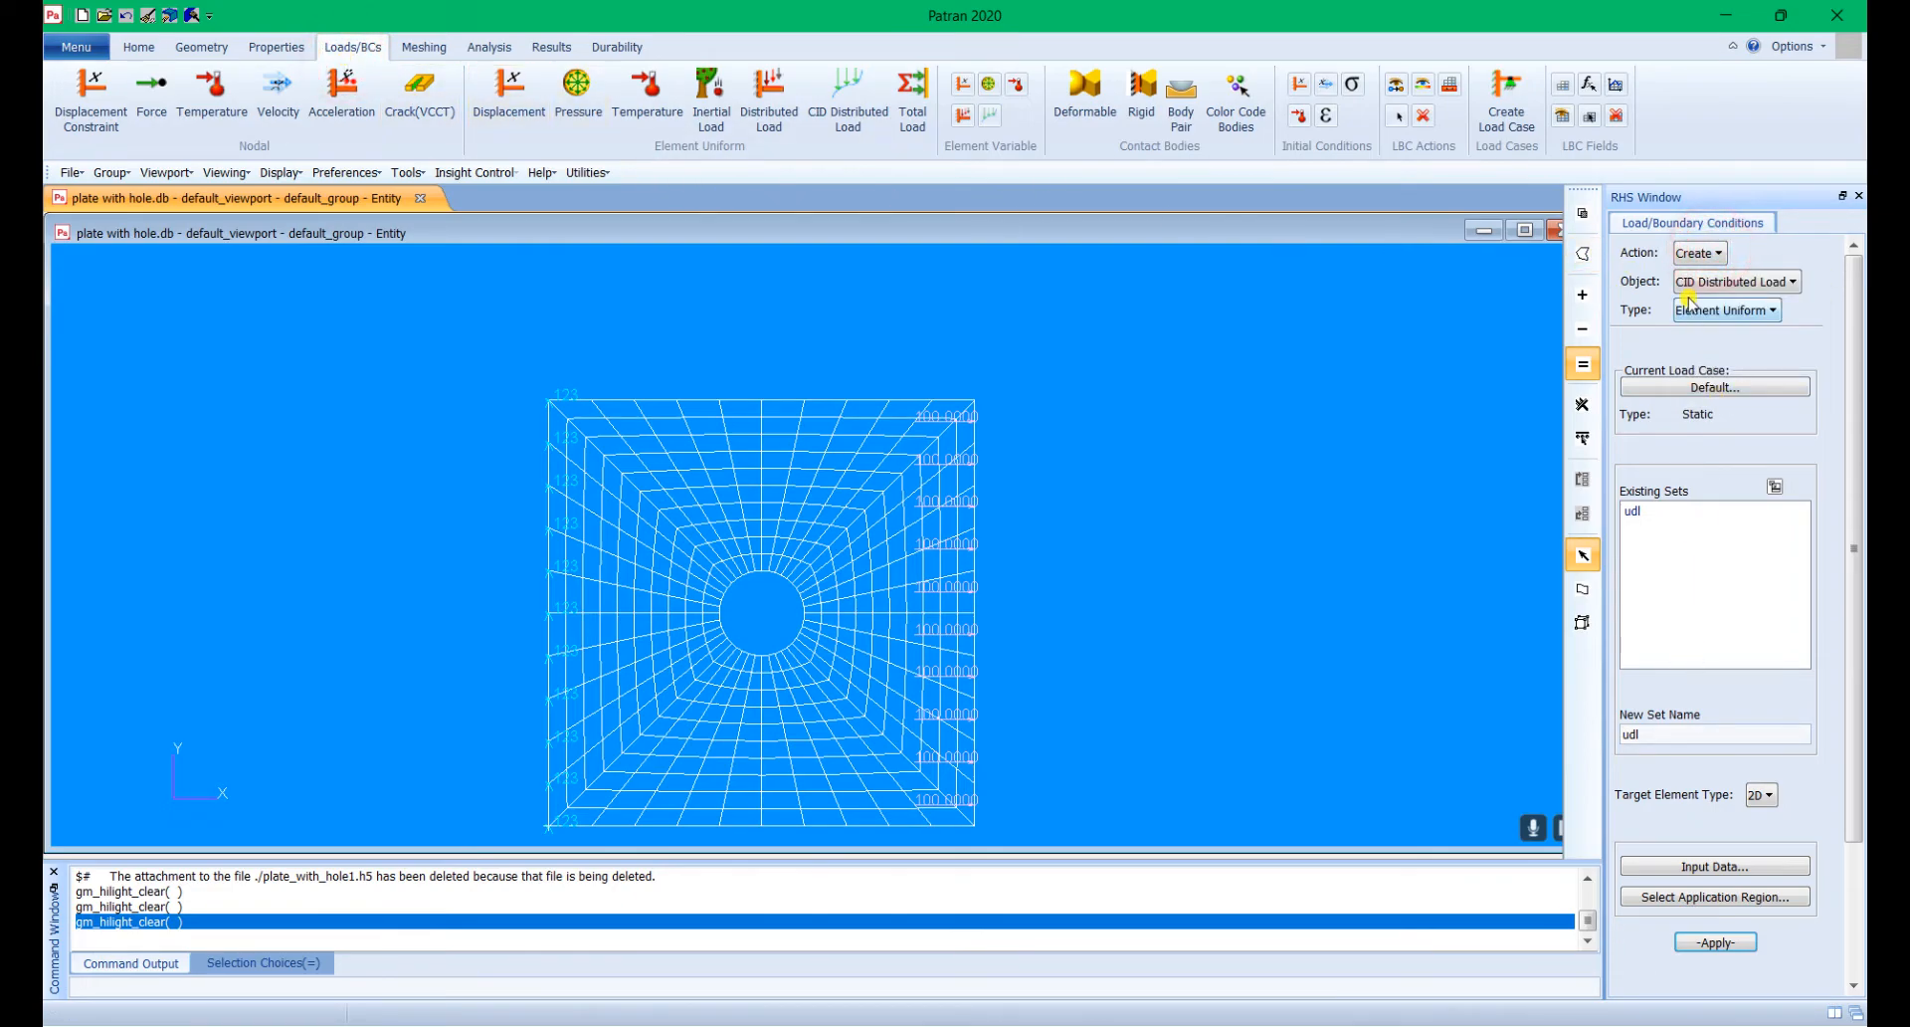
left_click(1739, 284)
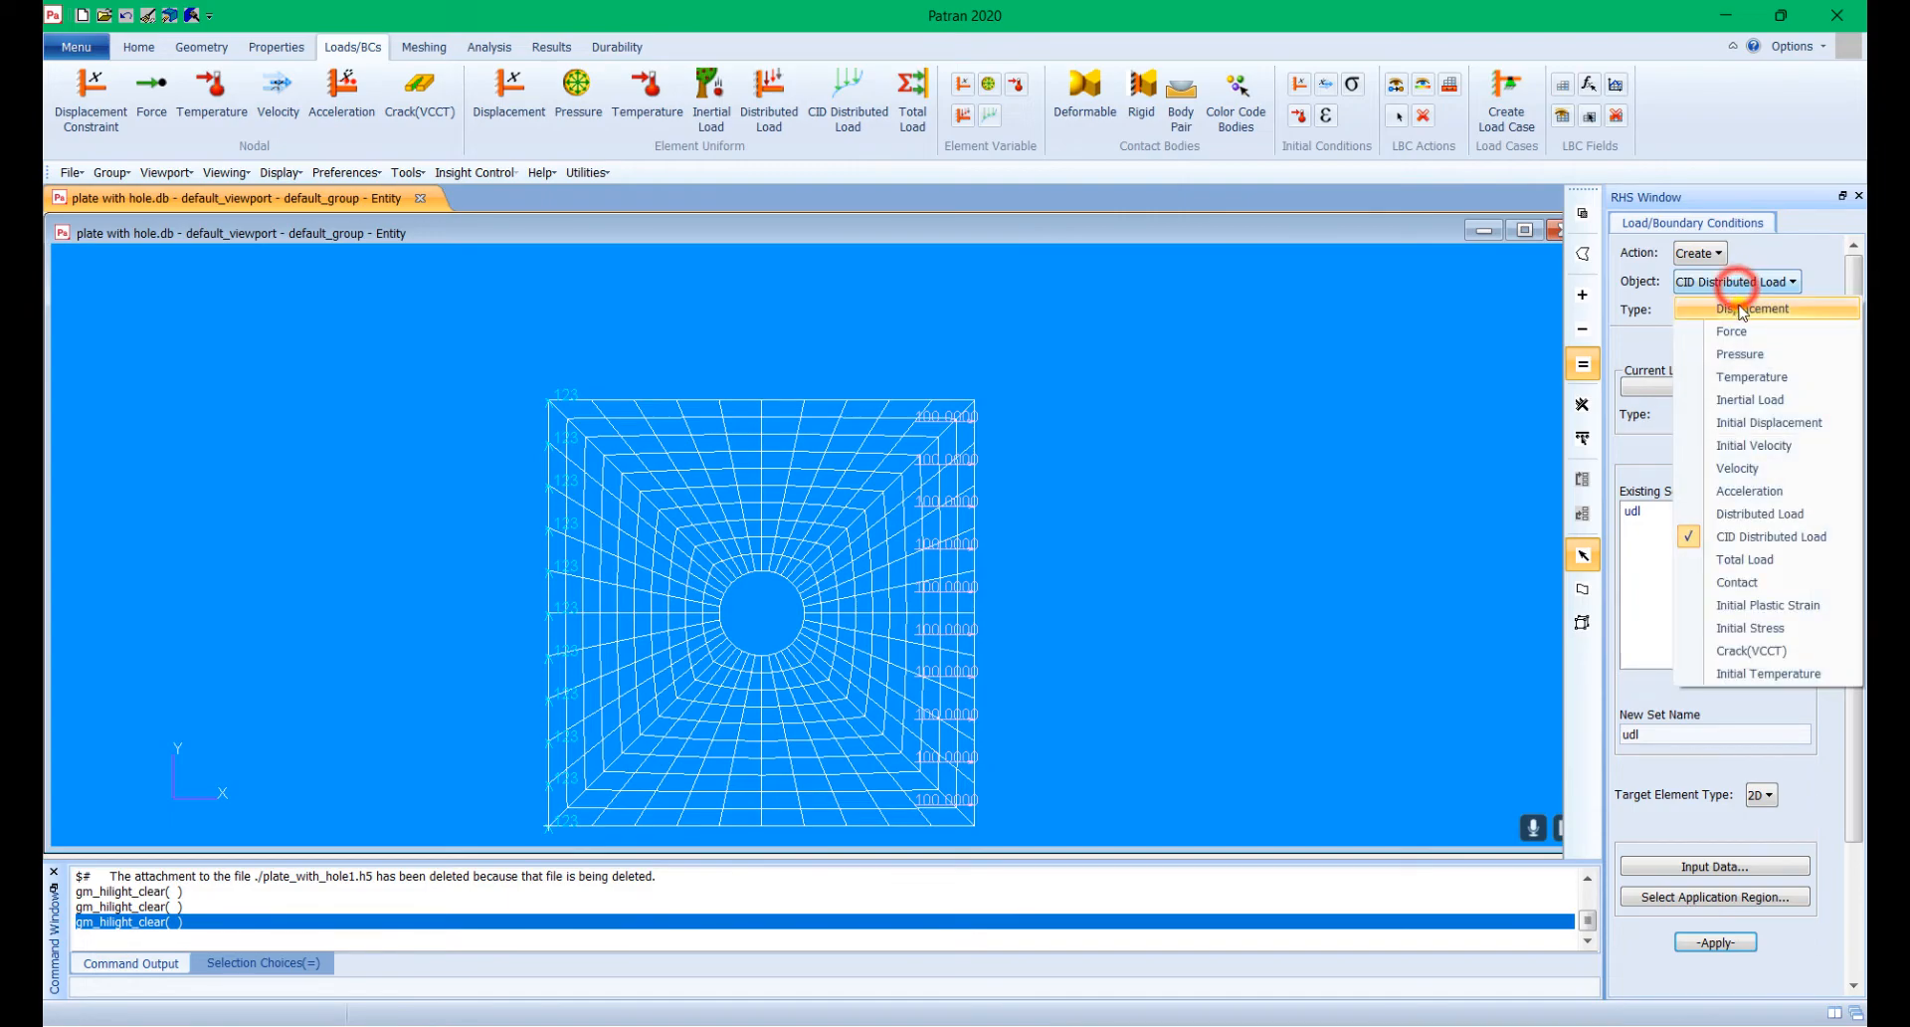
left_click(1739, 302)
left_click(1664, 746)
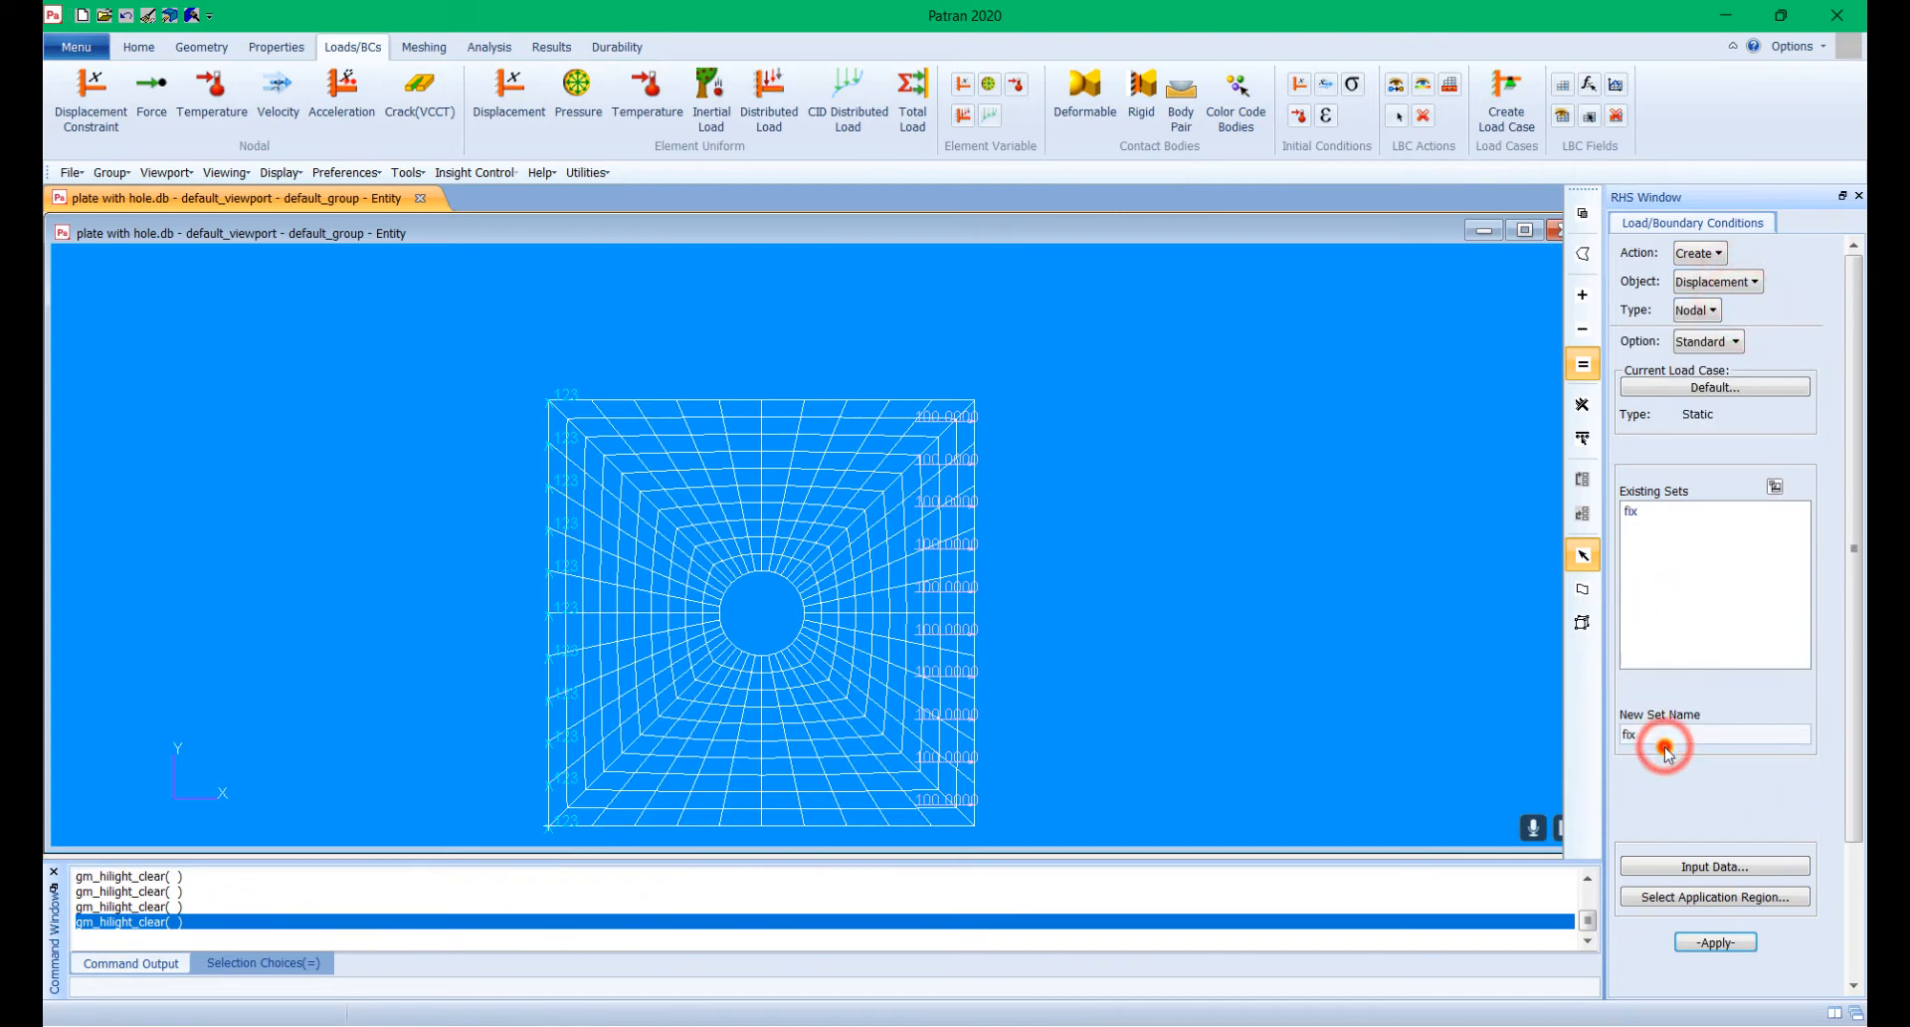
type("3")
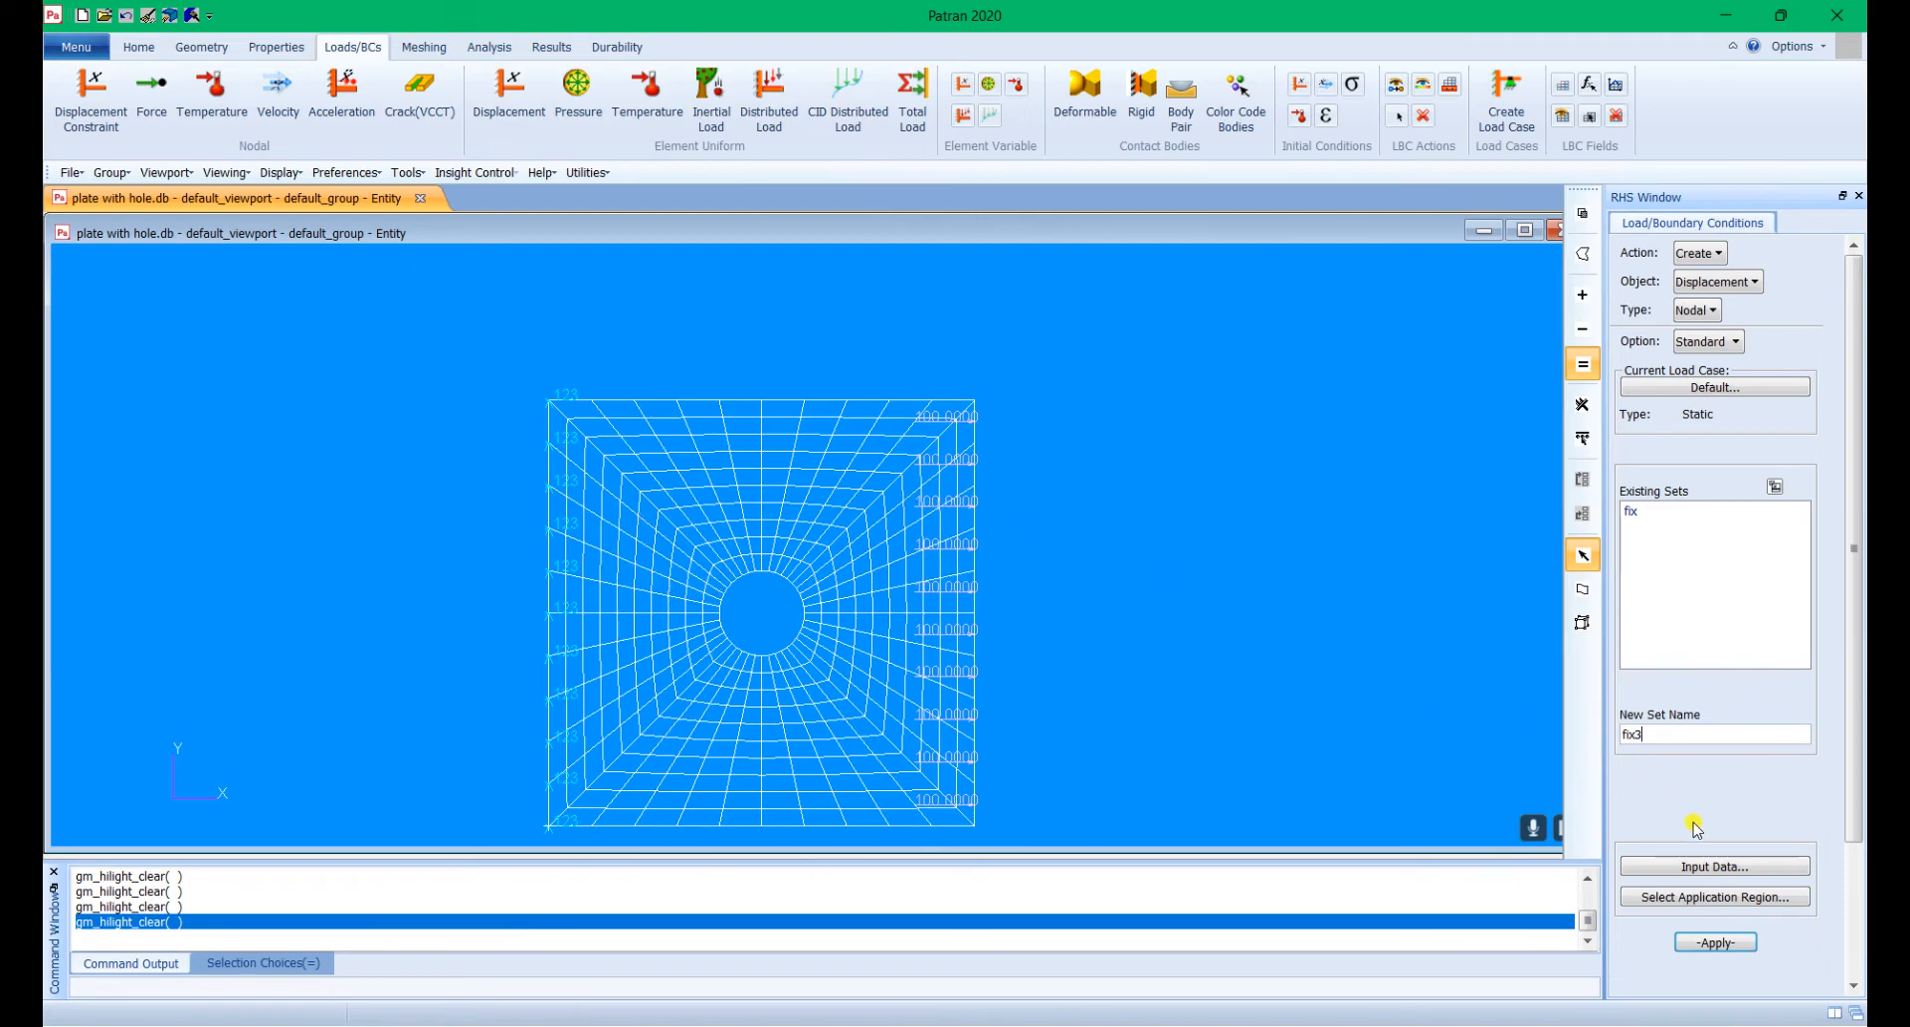
Step: Clear the T1 and T2 translations in fix3's input data so that only T3 is constrained to 0
left_click(1699, 897)
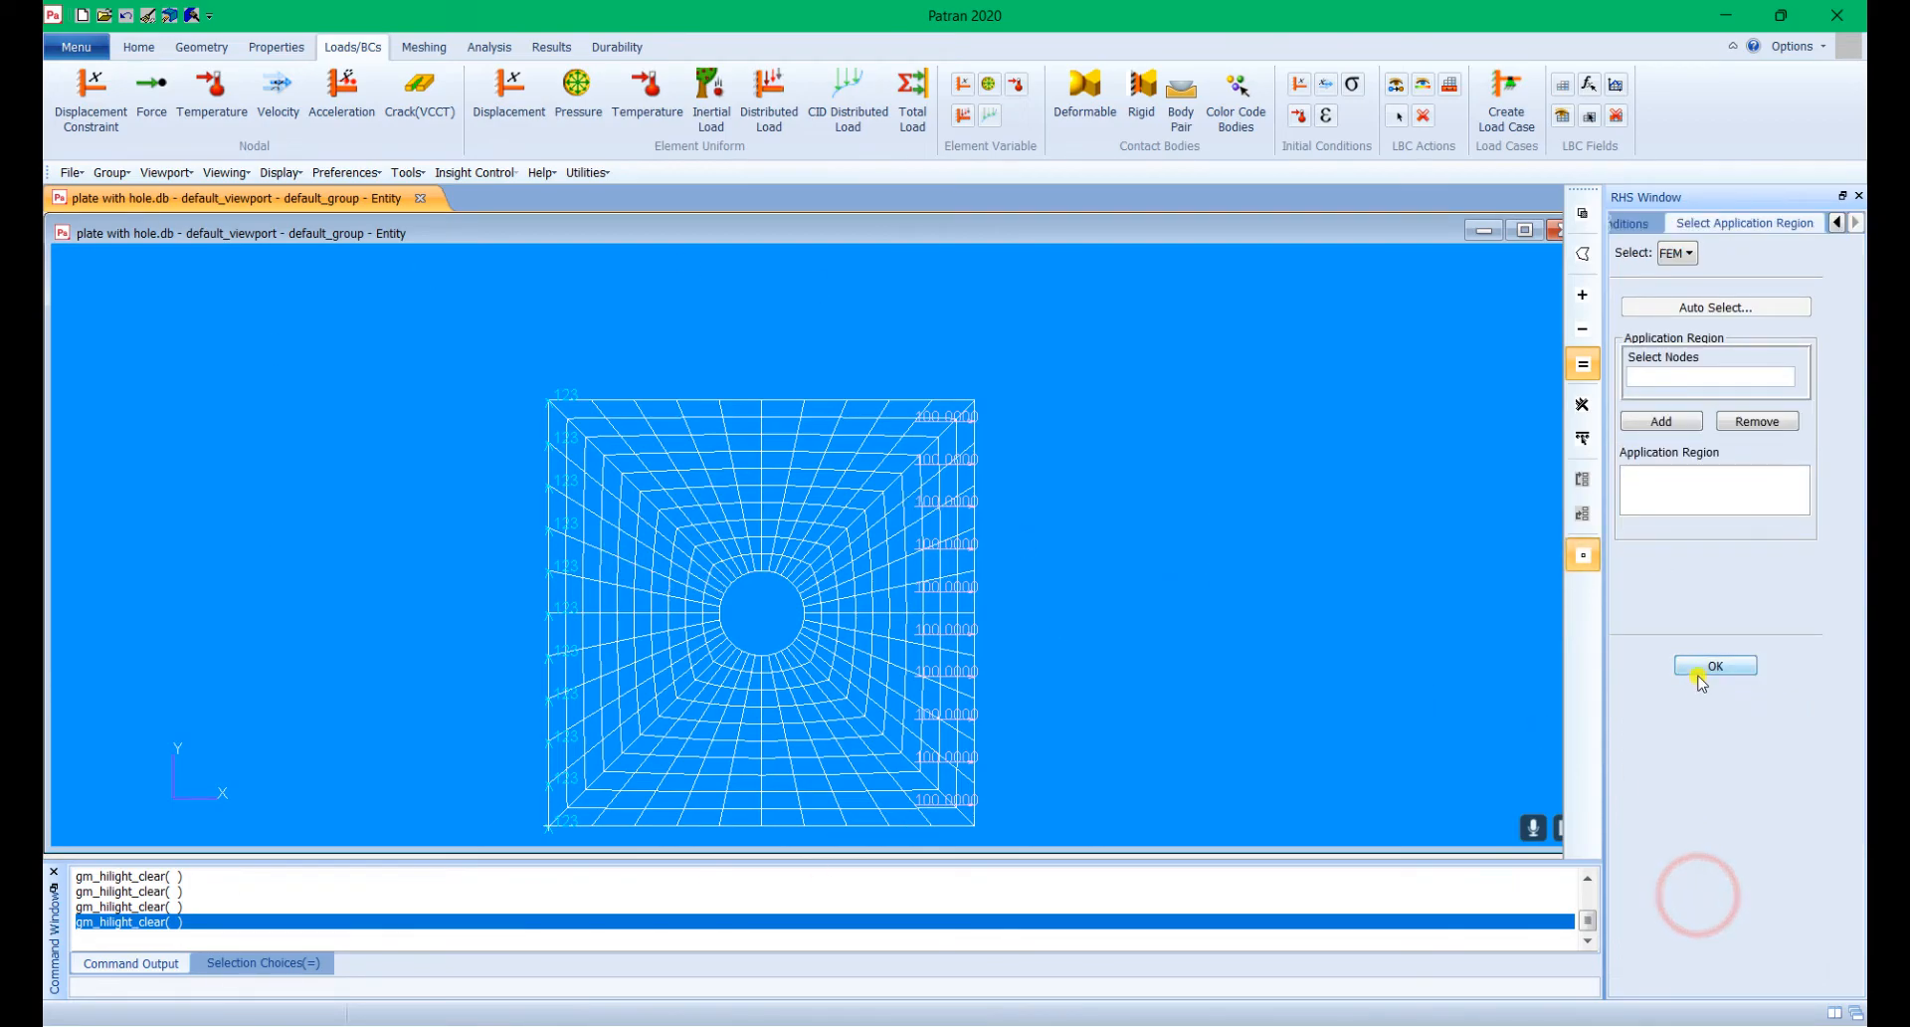
left_click(1715, 663)
left_click(1711, 866)
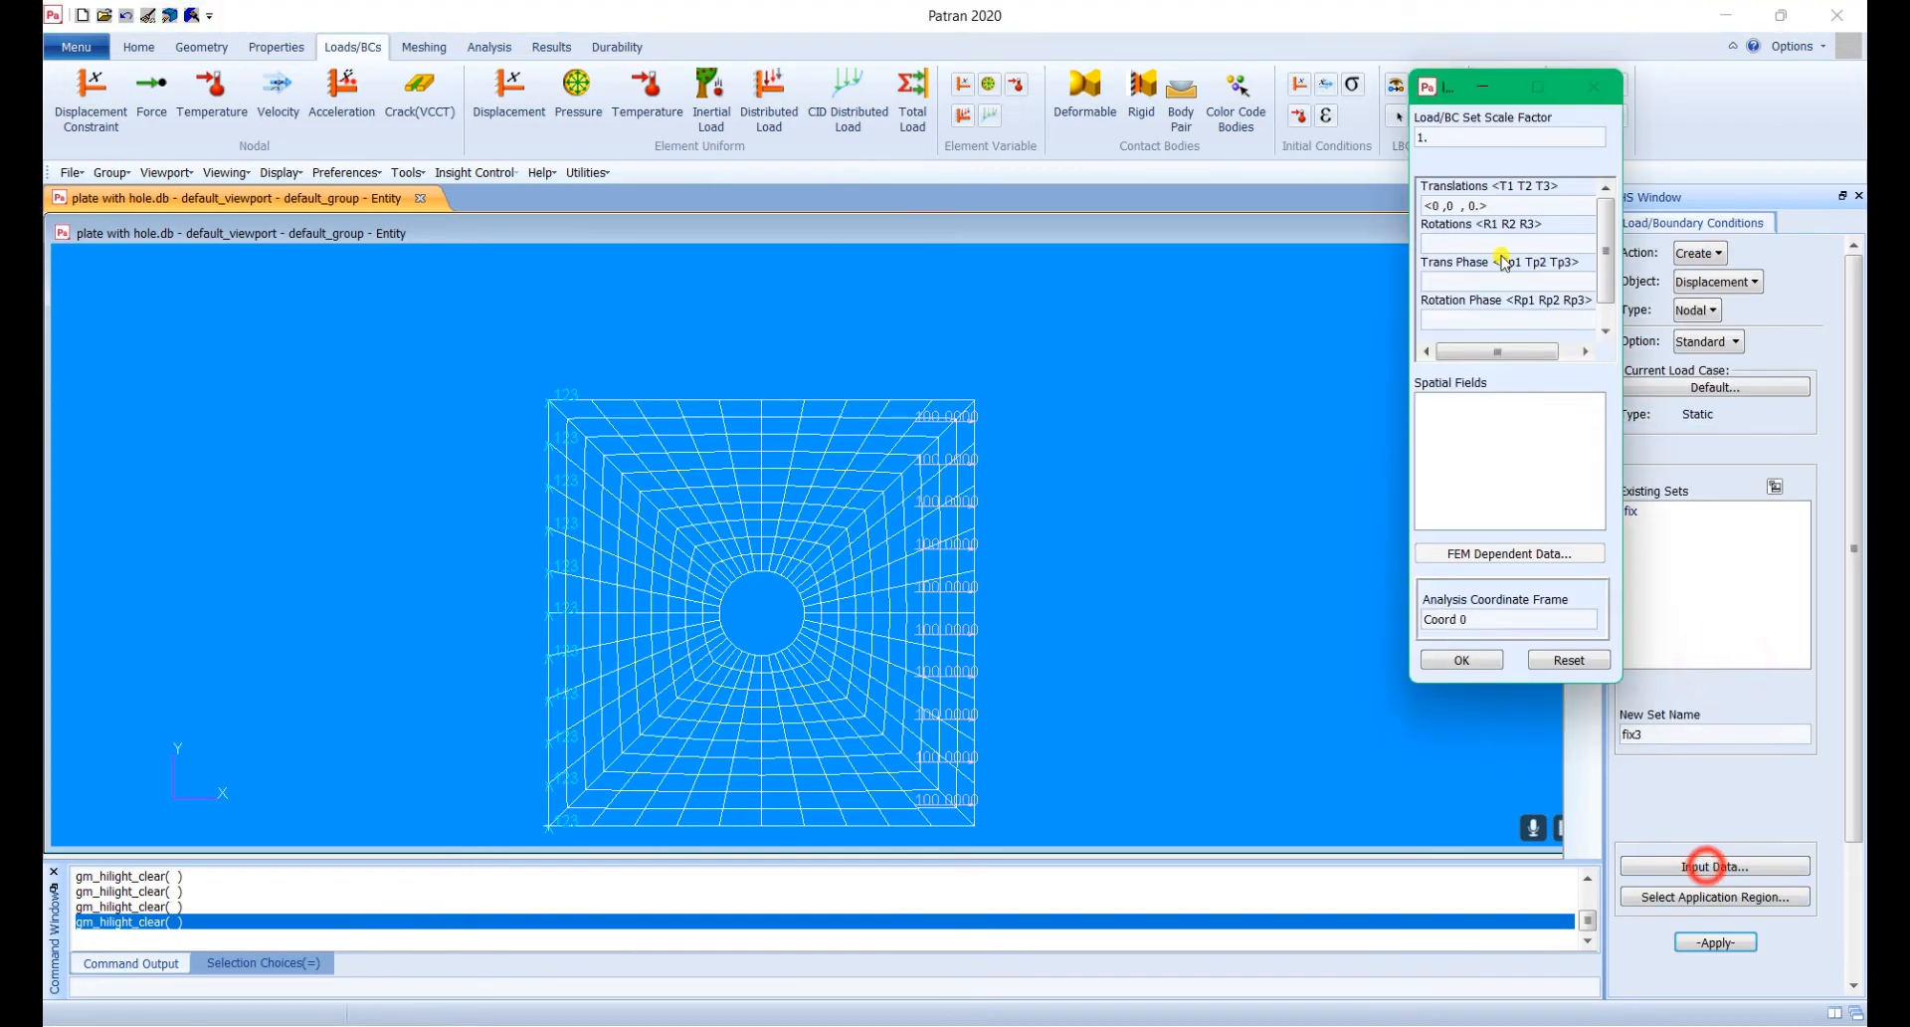
left_click(1455, 206)
key("BackSpace")
key("BackSpace")
key("BackSpace")
left_click(1435, 204)
left_click(1460, 206)
key("BackSpace")
key("BackSpace")
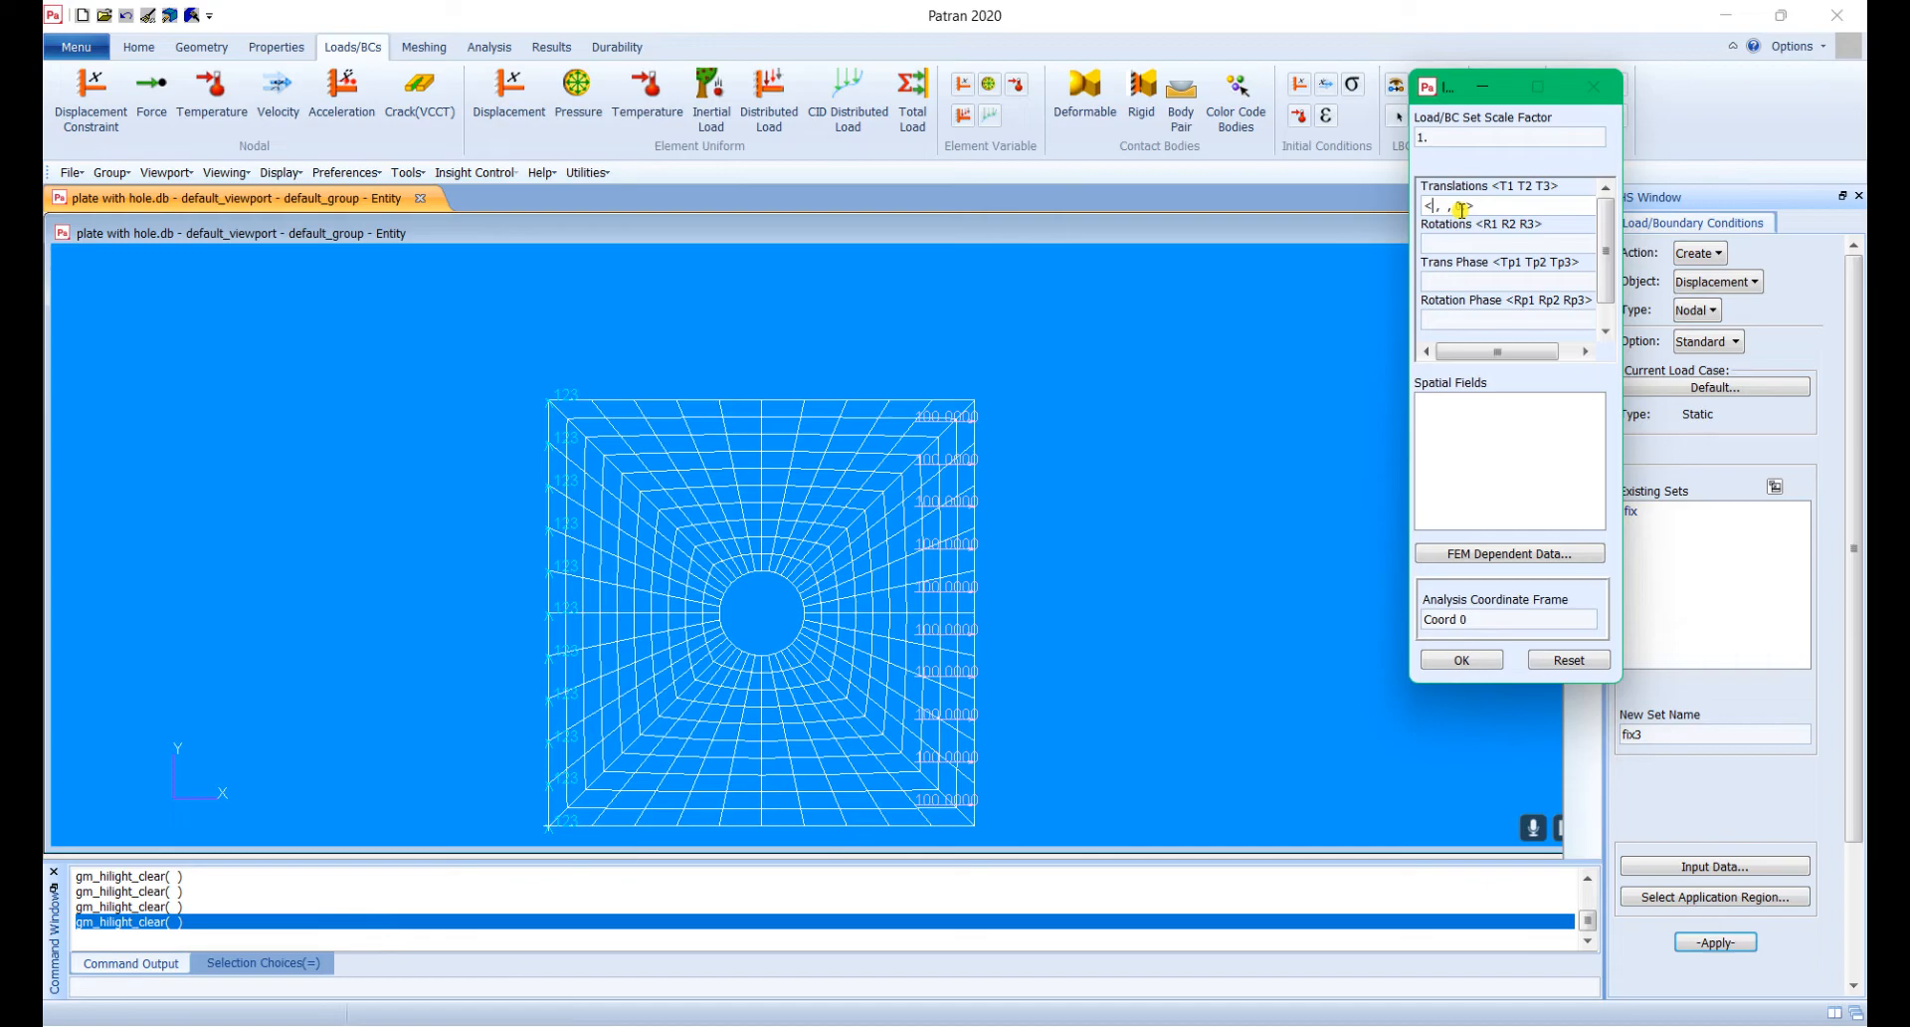
left_click(1488, 657)
Step: Assign fix3 to all nodes of the plate and create the constraint
left_click(1691, 897)
left_click_drag(468, 360, 1046, 870)
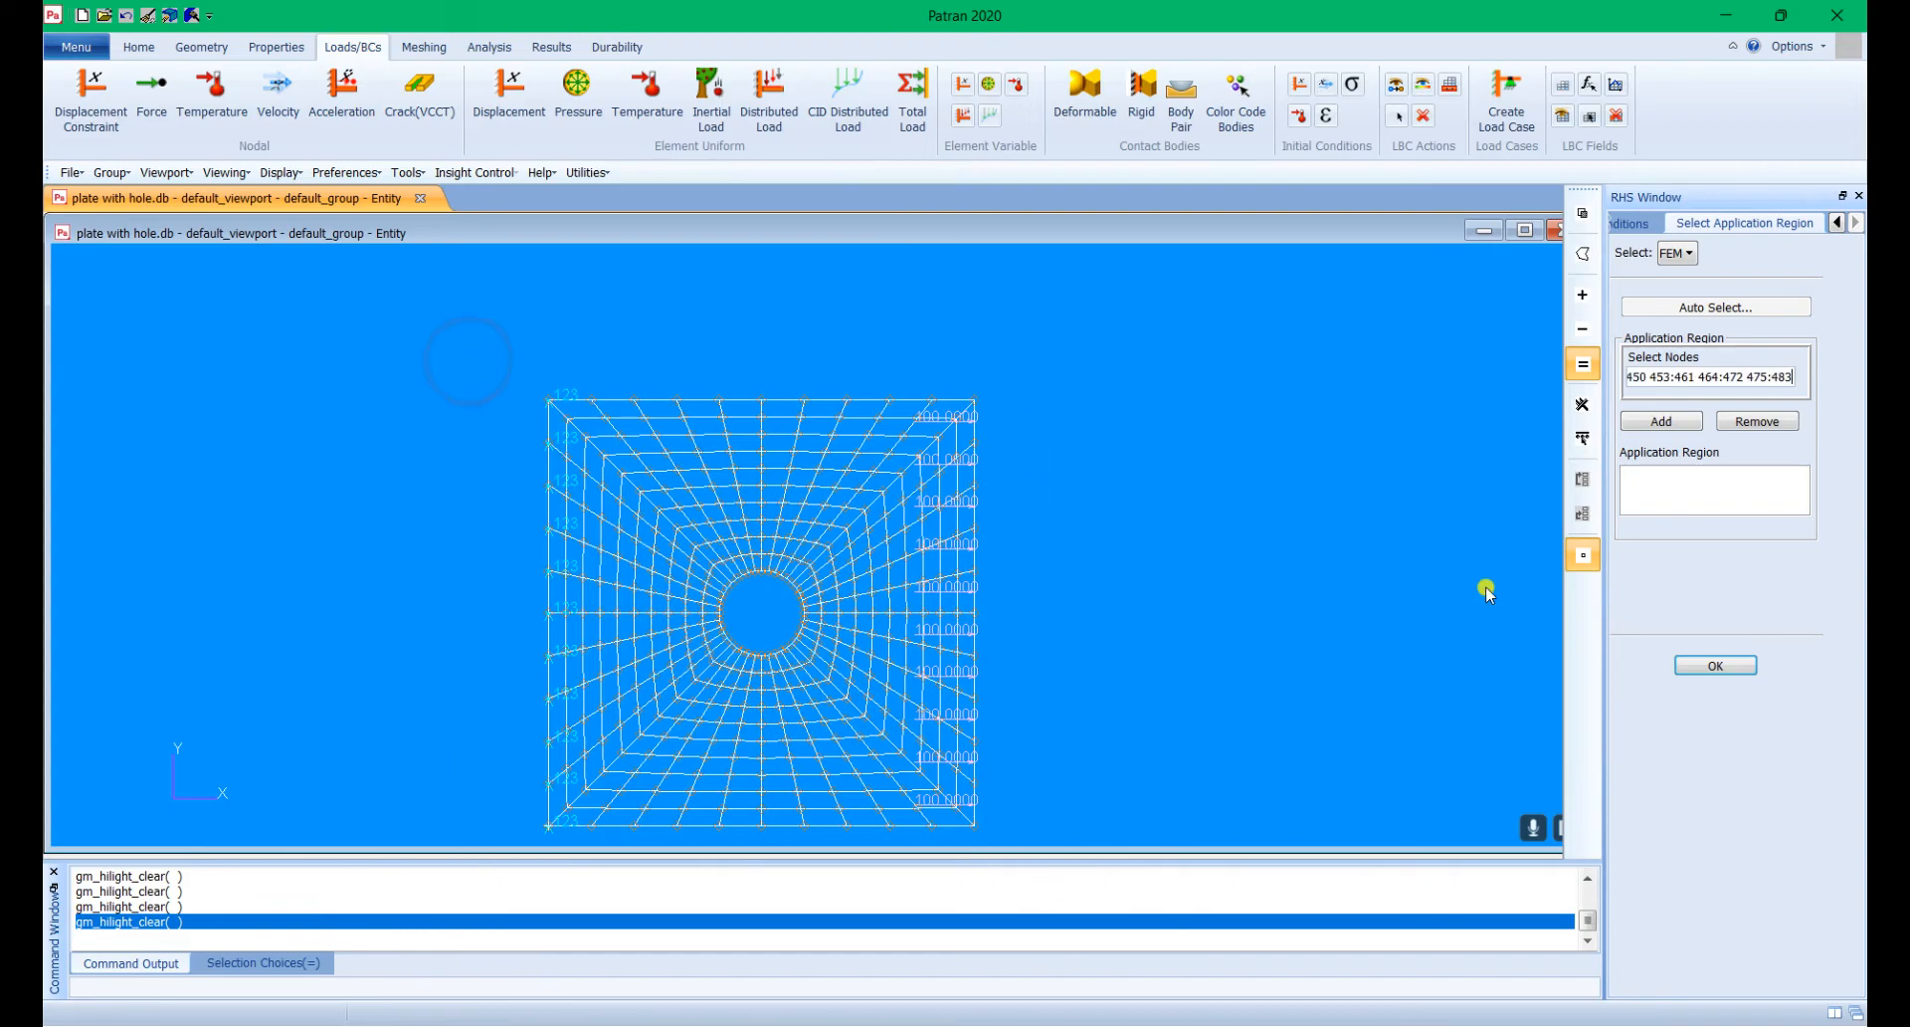
left_click(1640, 423)
left_click(1713, 665)
left_click(1721, 942)
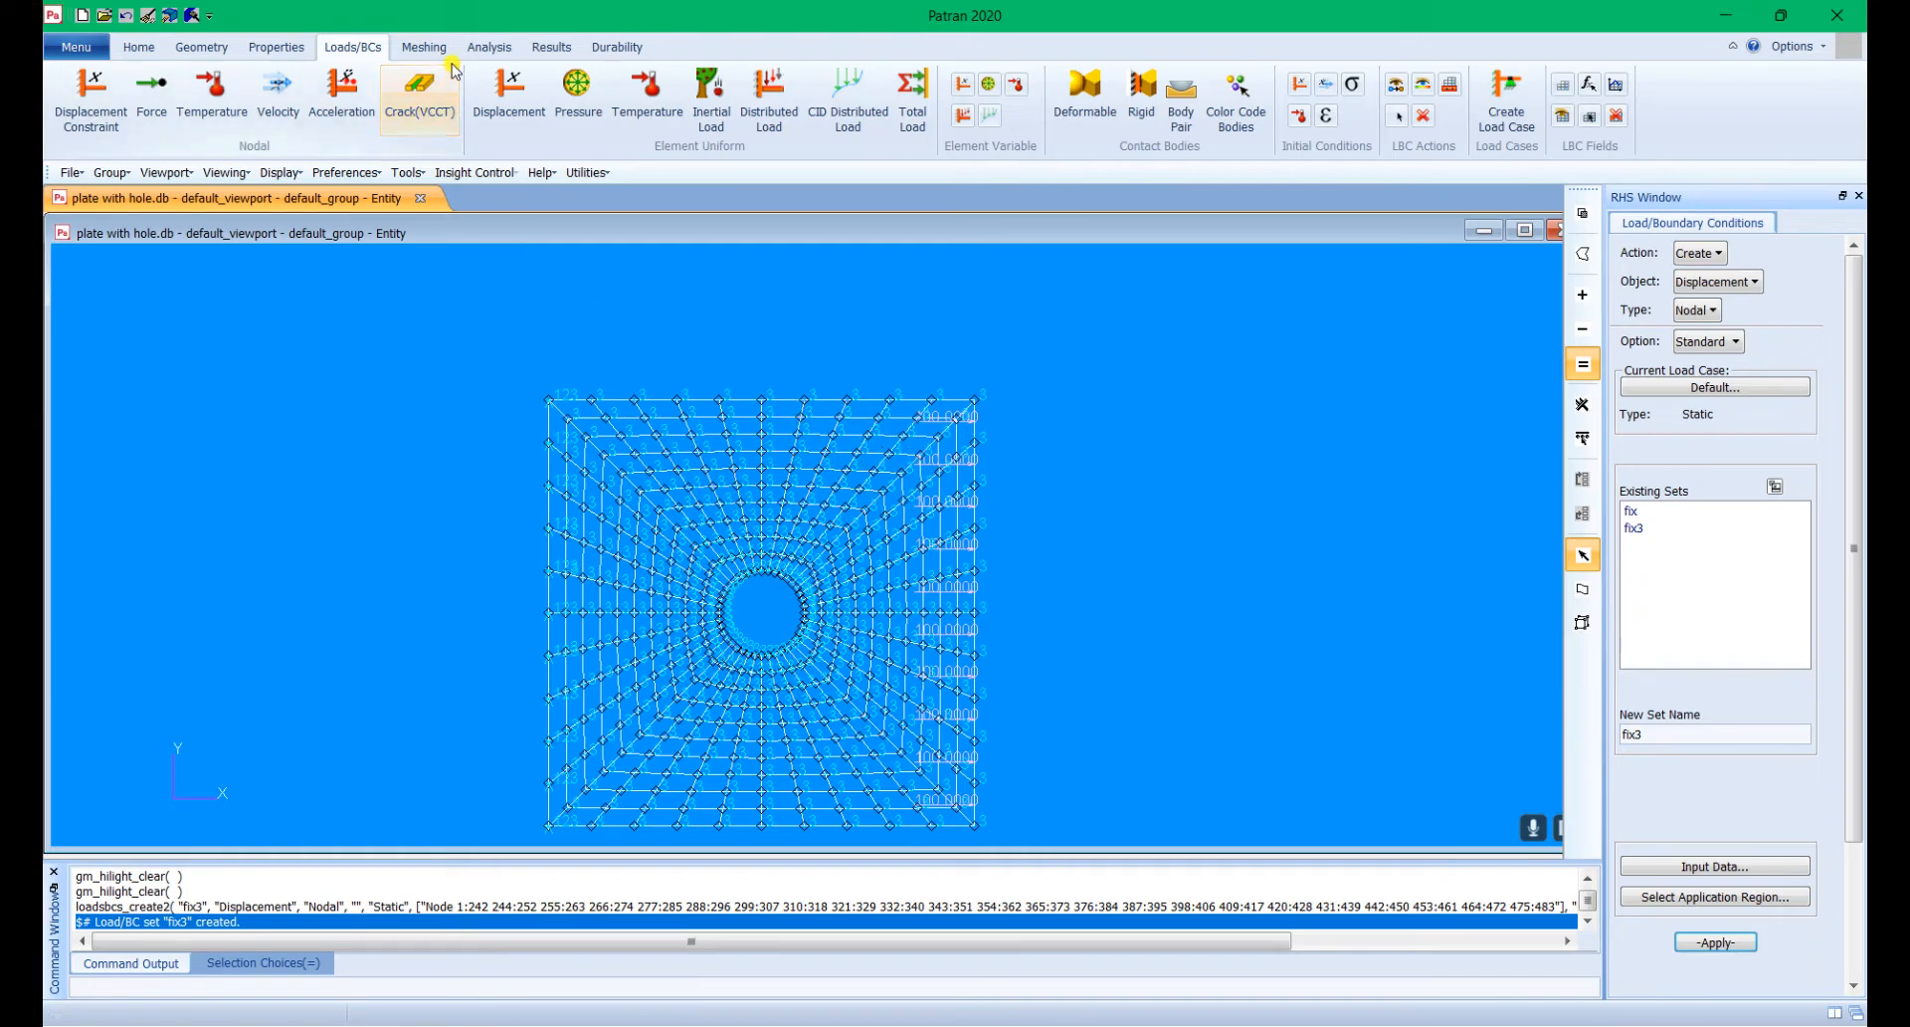
Step: Set up the entire-model analysis job plate_with_hole with the linear static solution type
left_click(490, 50)
left_click(70, 92)
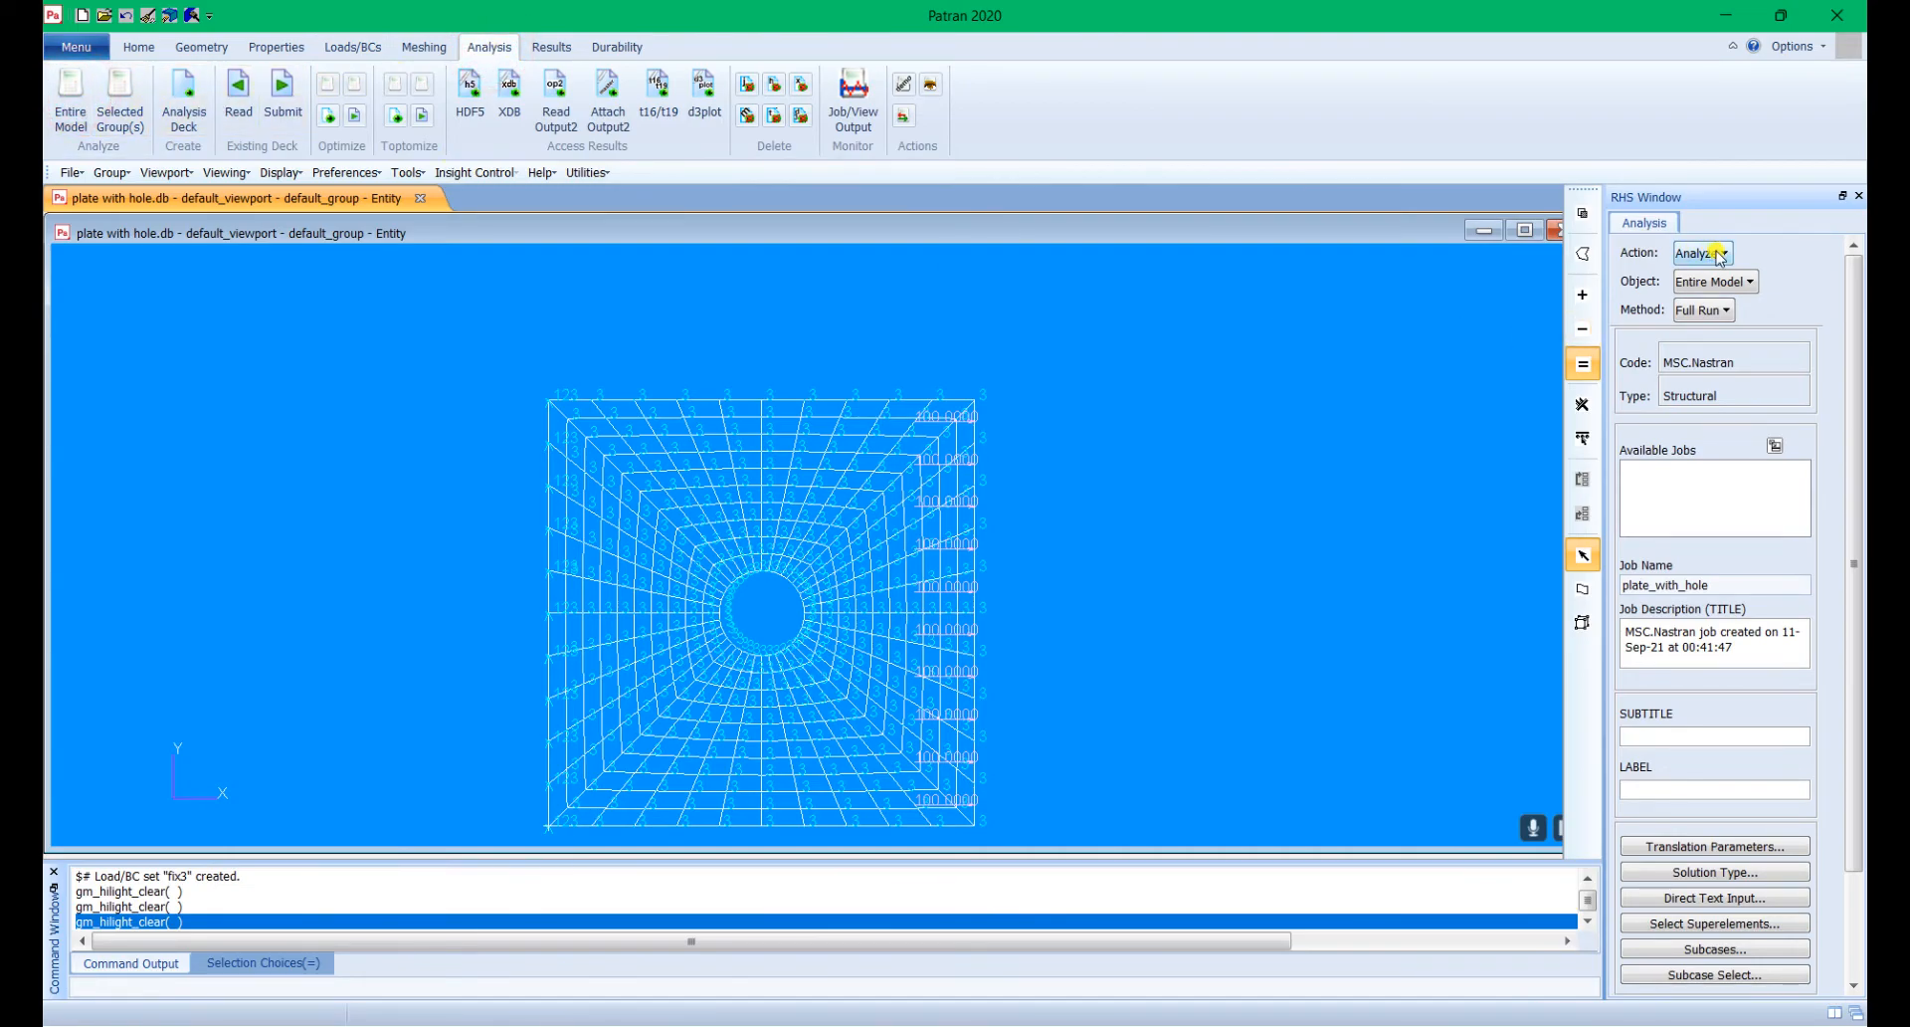
double_click(1715, 581)
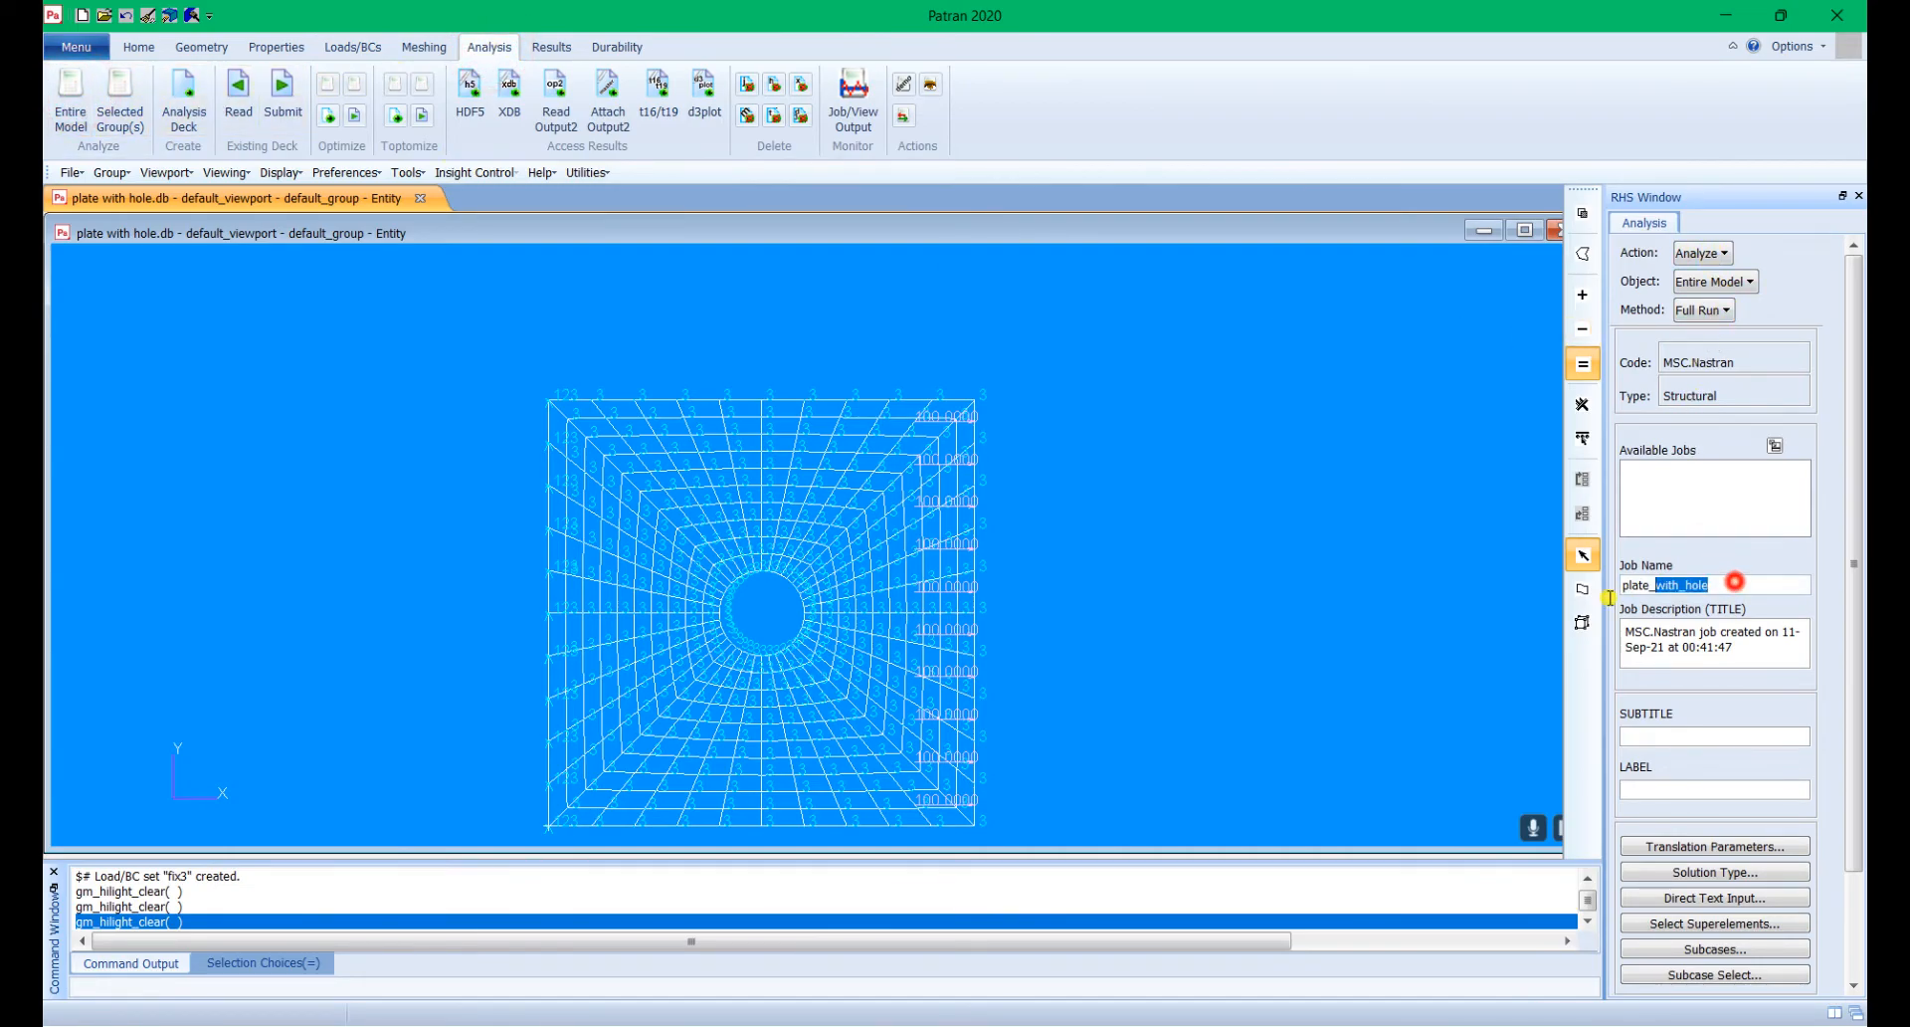
left_click(1720, 587)
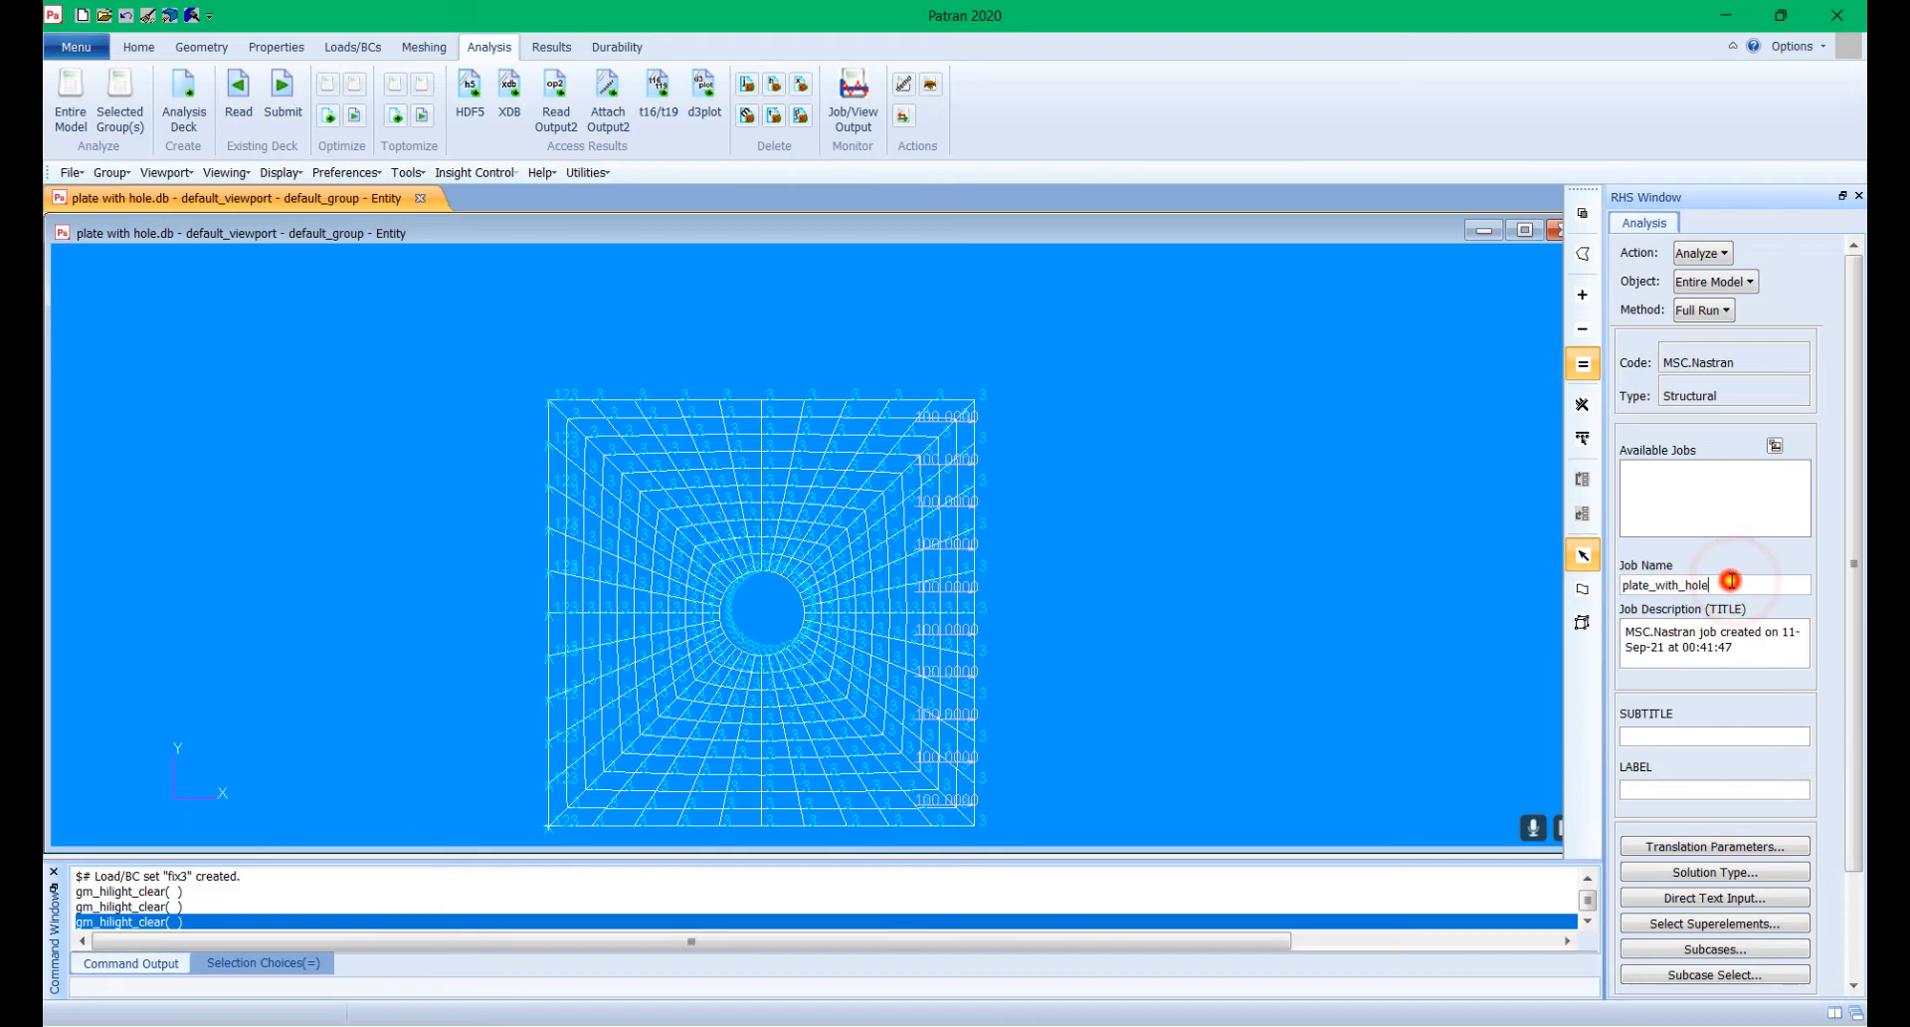
left_click(1763, 872)
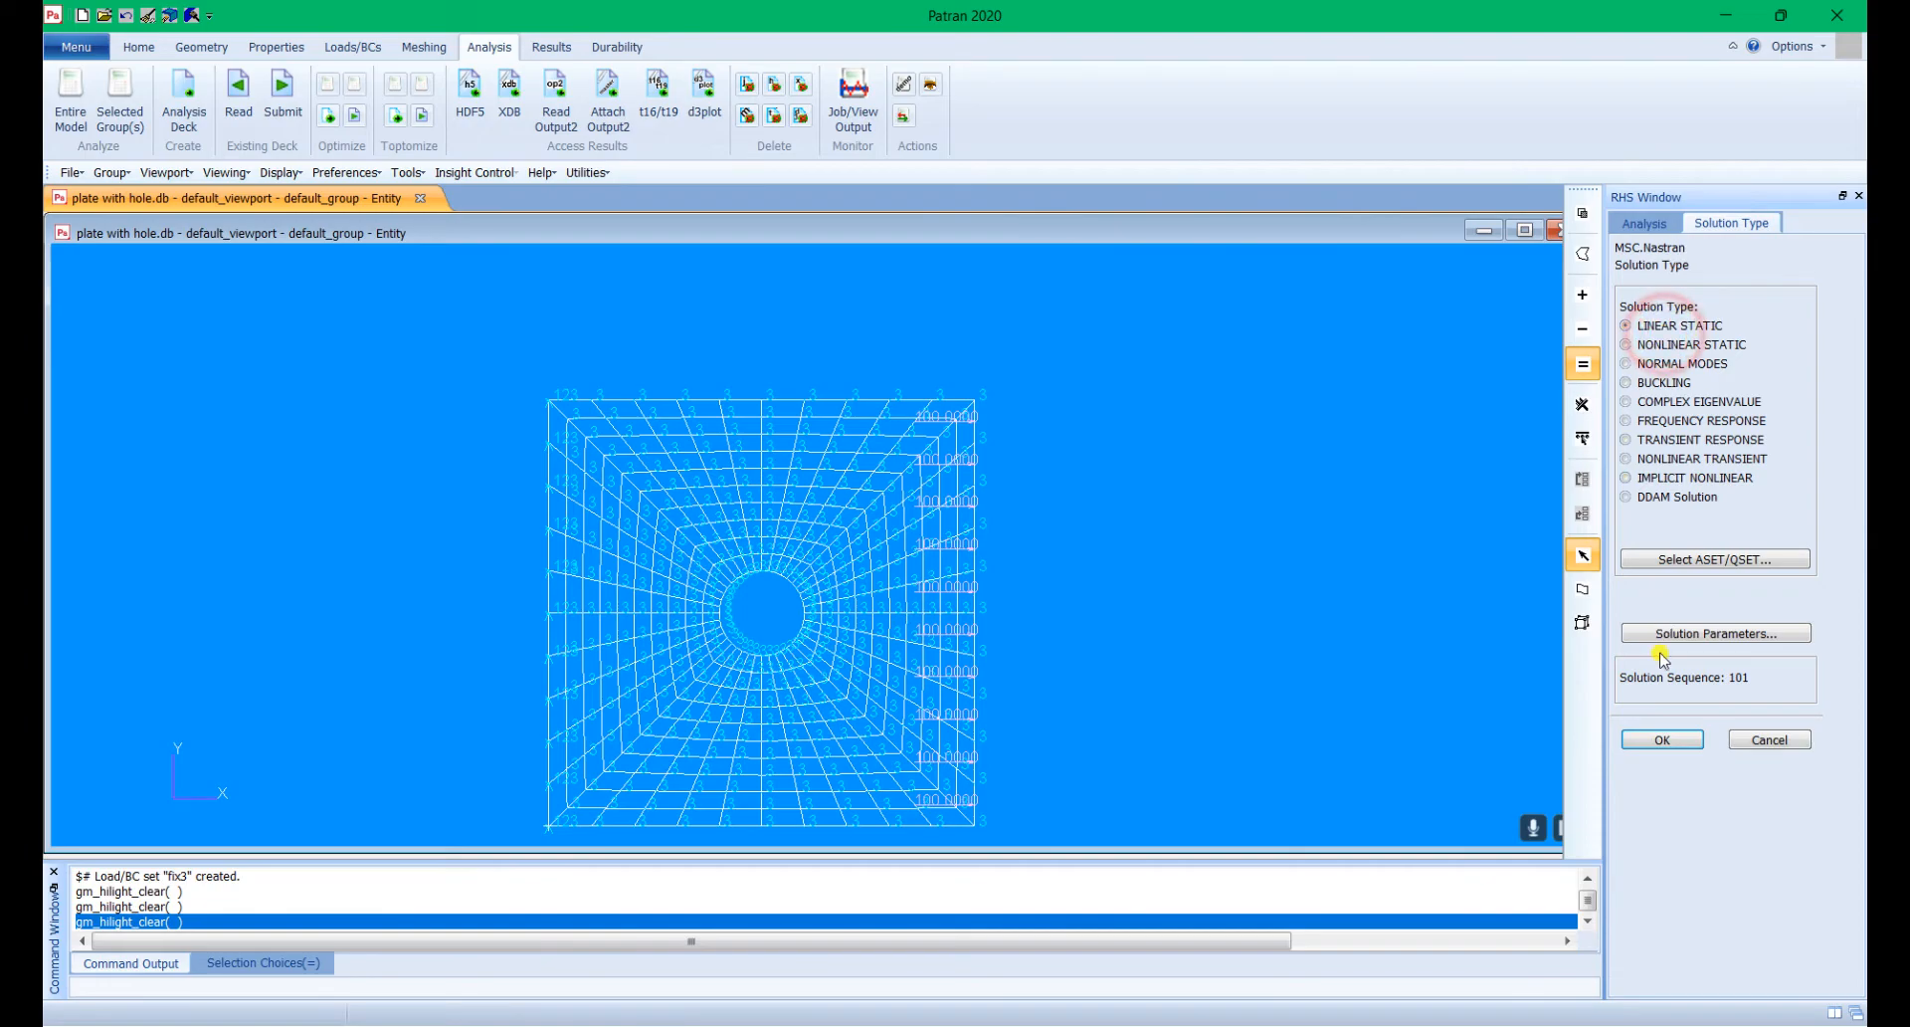
left_click(1662, 739)
Step: Submit the full analysis run and solve the plate_with_hole.bdf input file in MSC Nastran
left_click_drag(1857, 804, 1857, 860)
left_click(1719, 901)
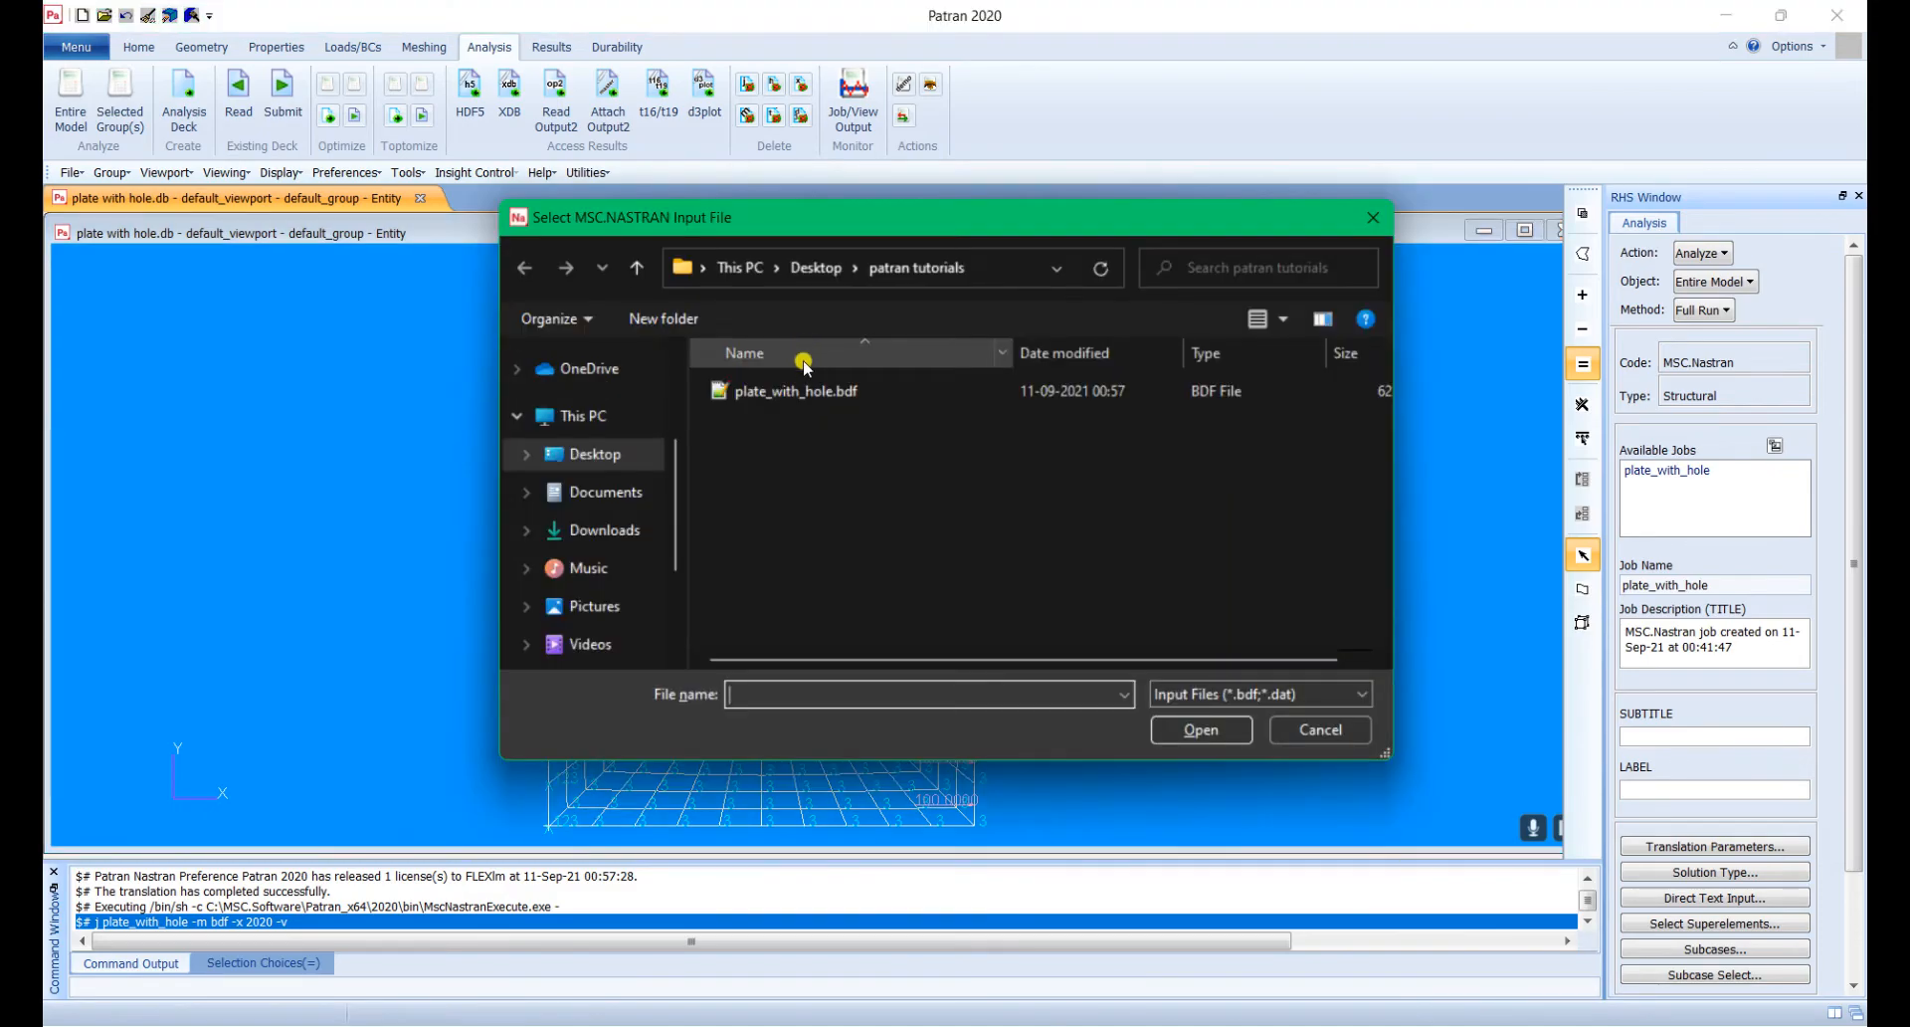
left_click(818, 388)
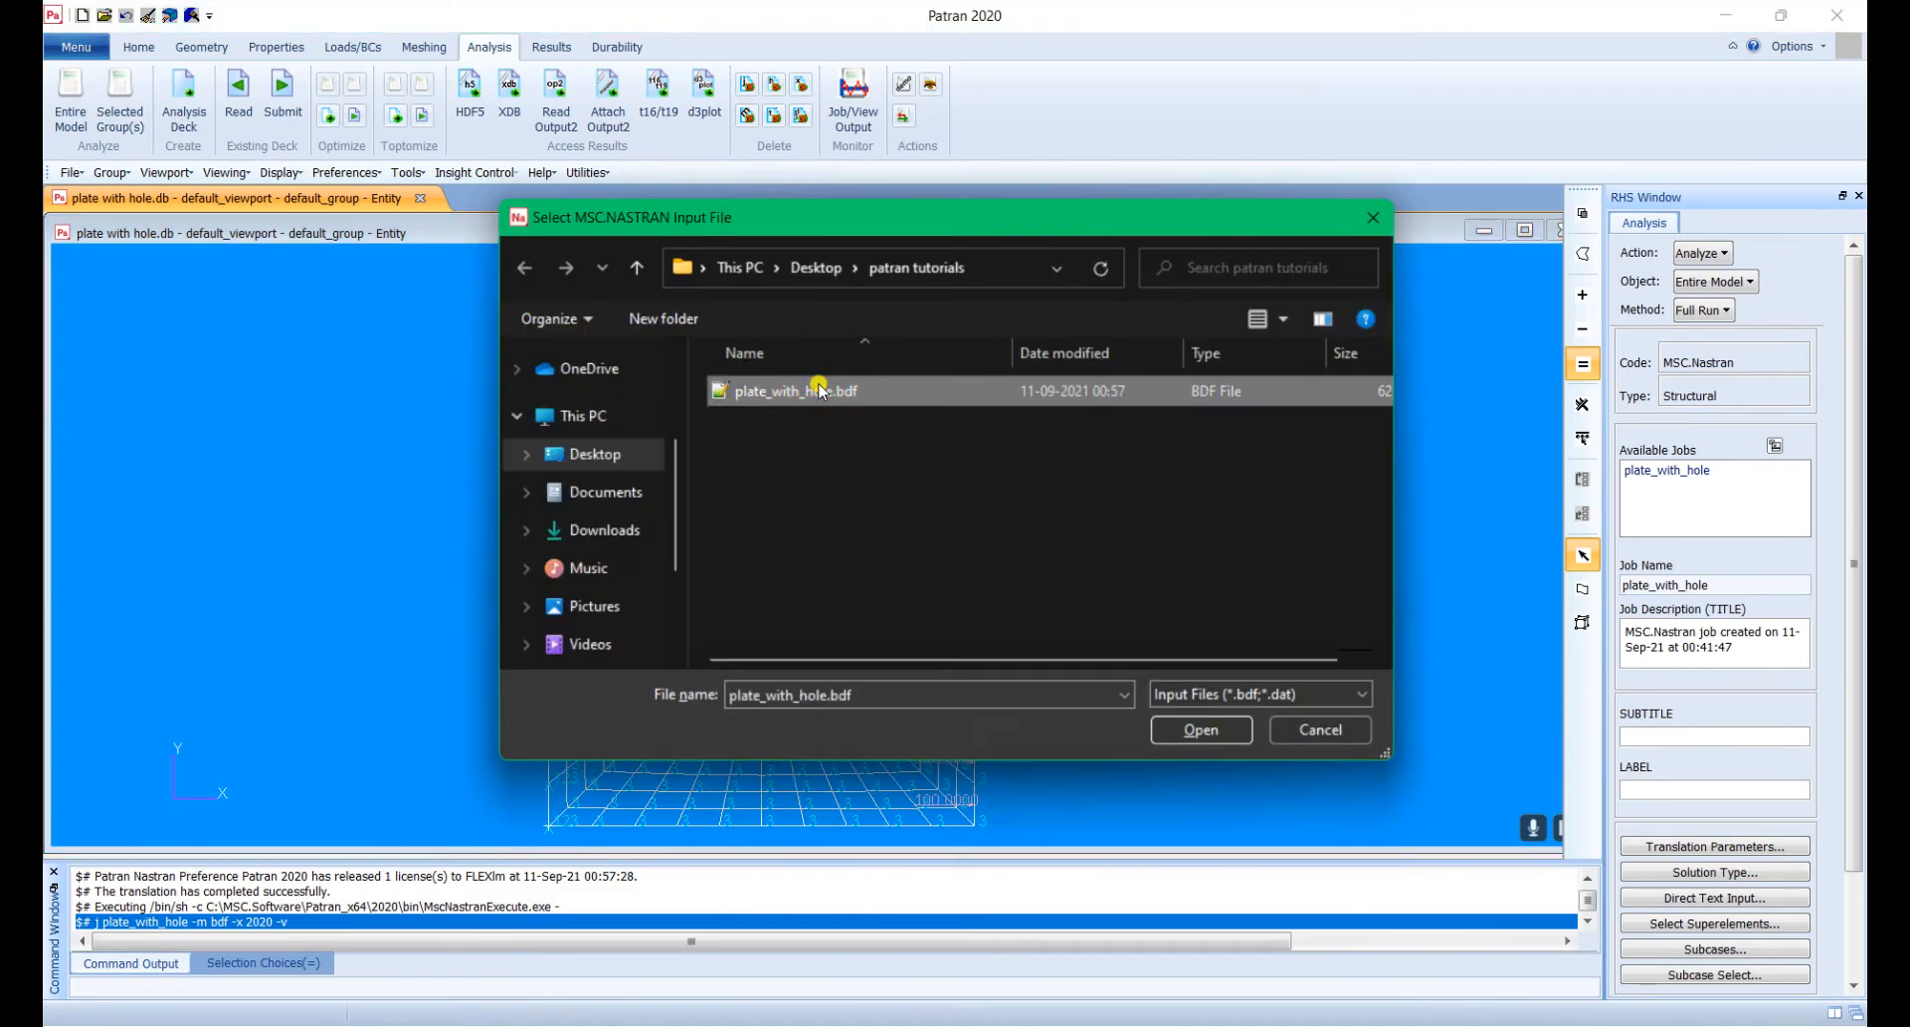
left_click(1207, 728)
left_click(117, 255)
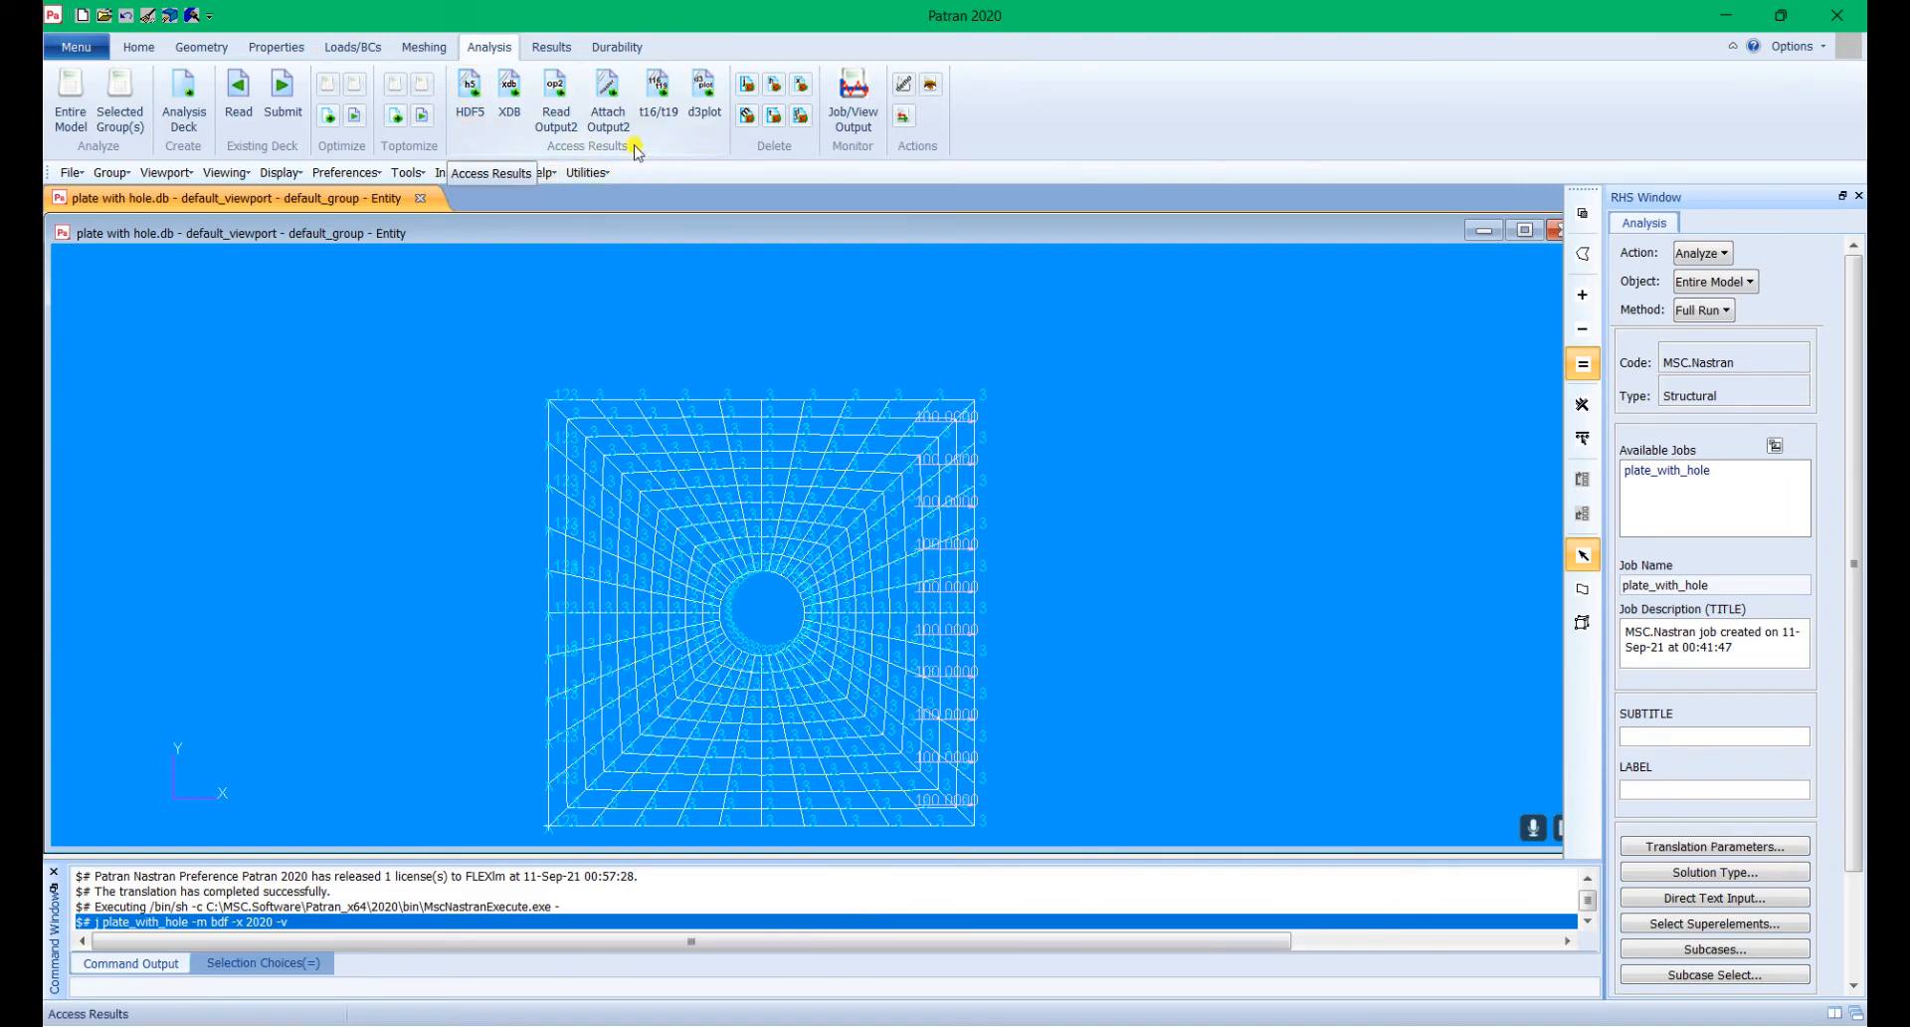
Step: Attach the HDF5 results file plate_with_hole.h5 to the job with the Result Entities method
left_click(467, 88)
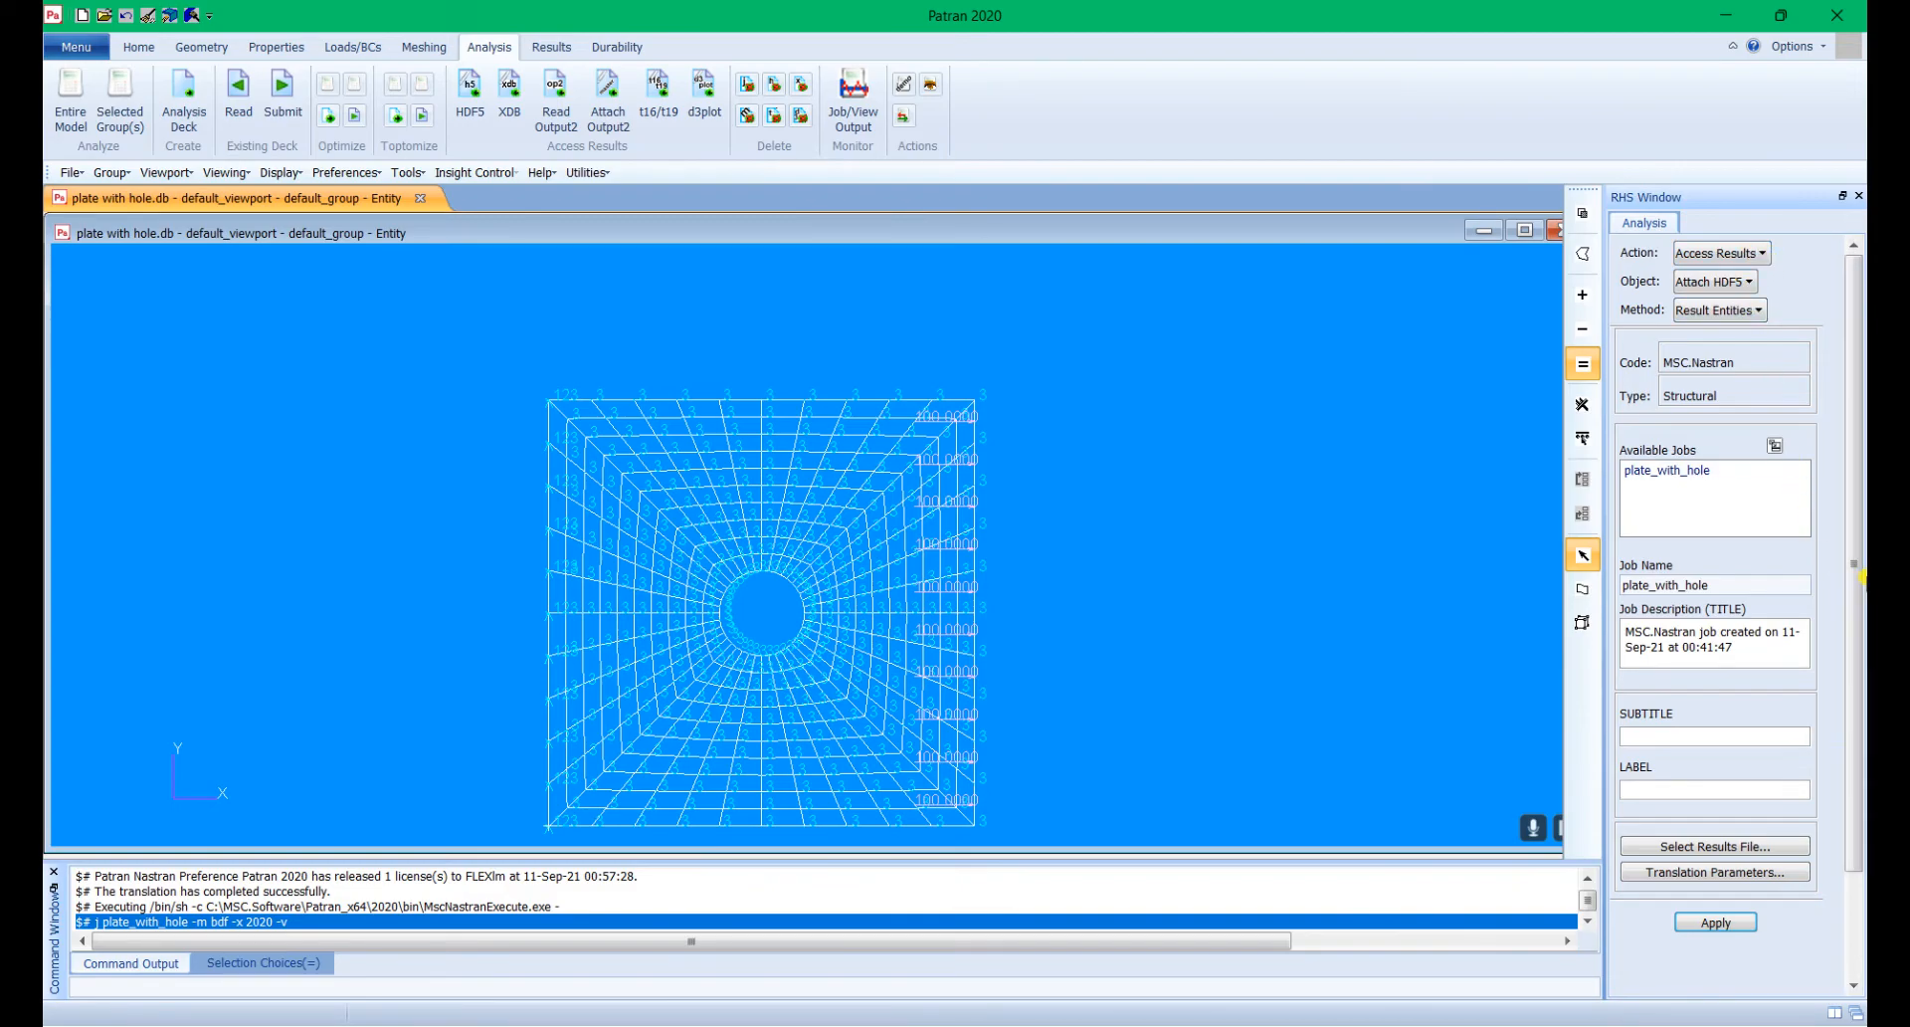
left_click(1776, 848)
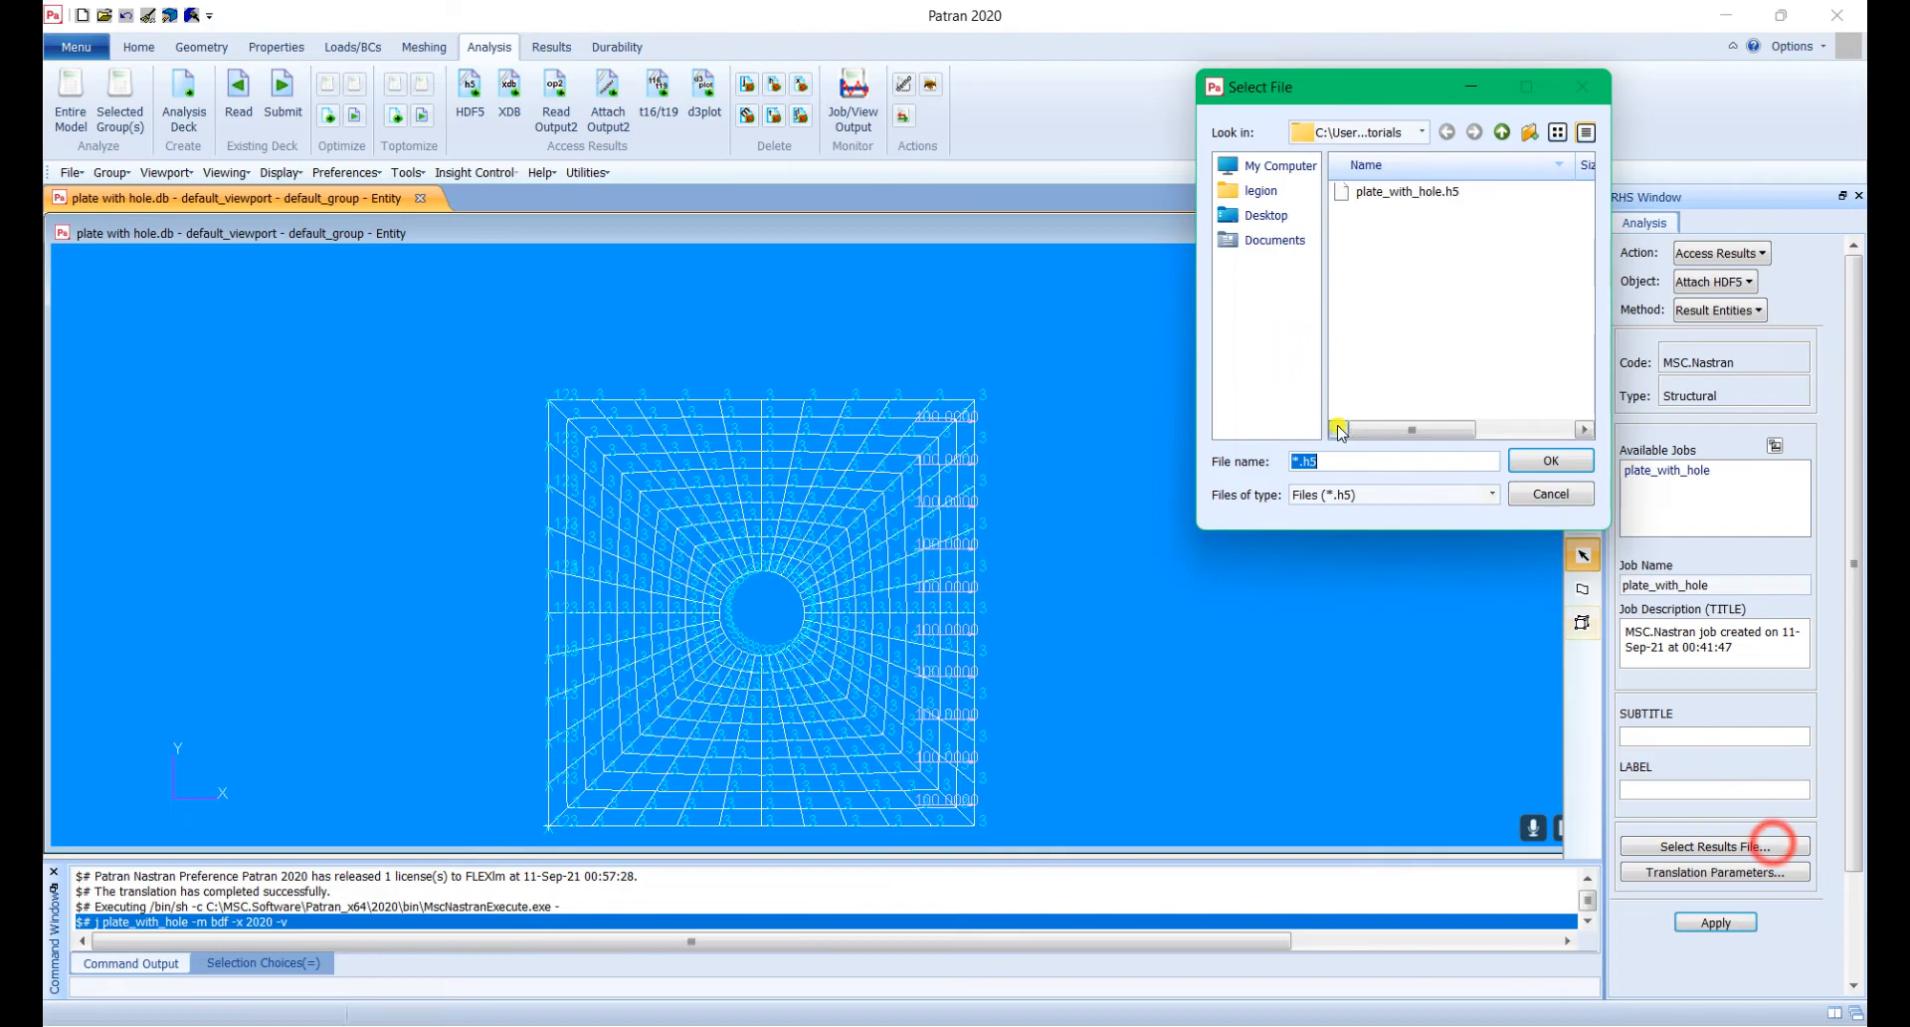
left_click(1432, 192)
left_click(1541, 462)
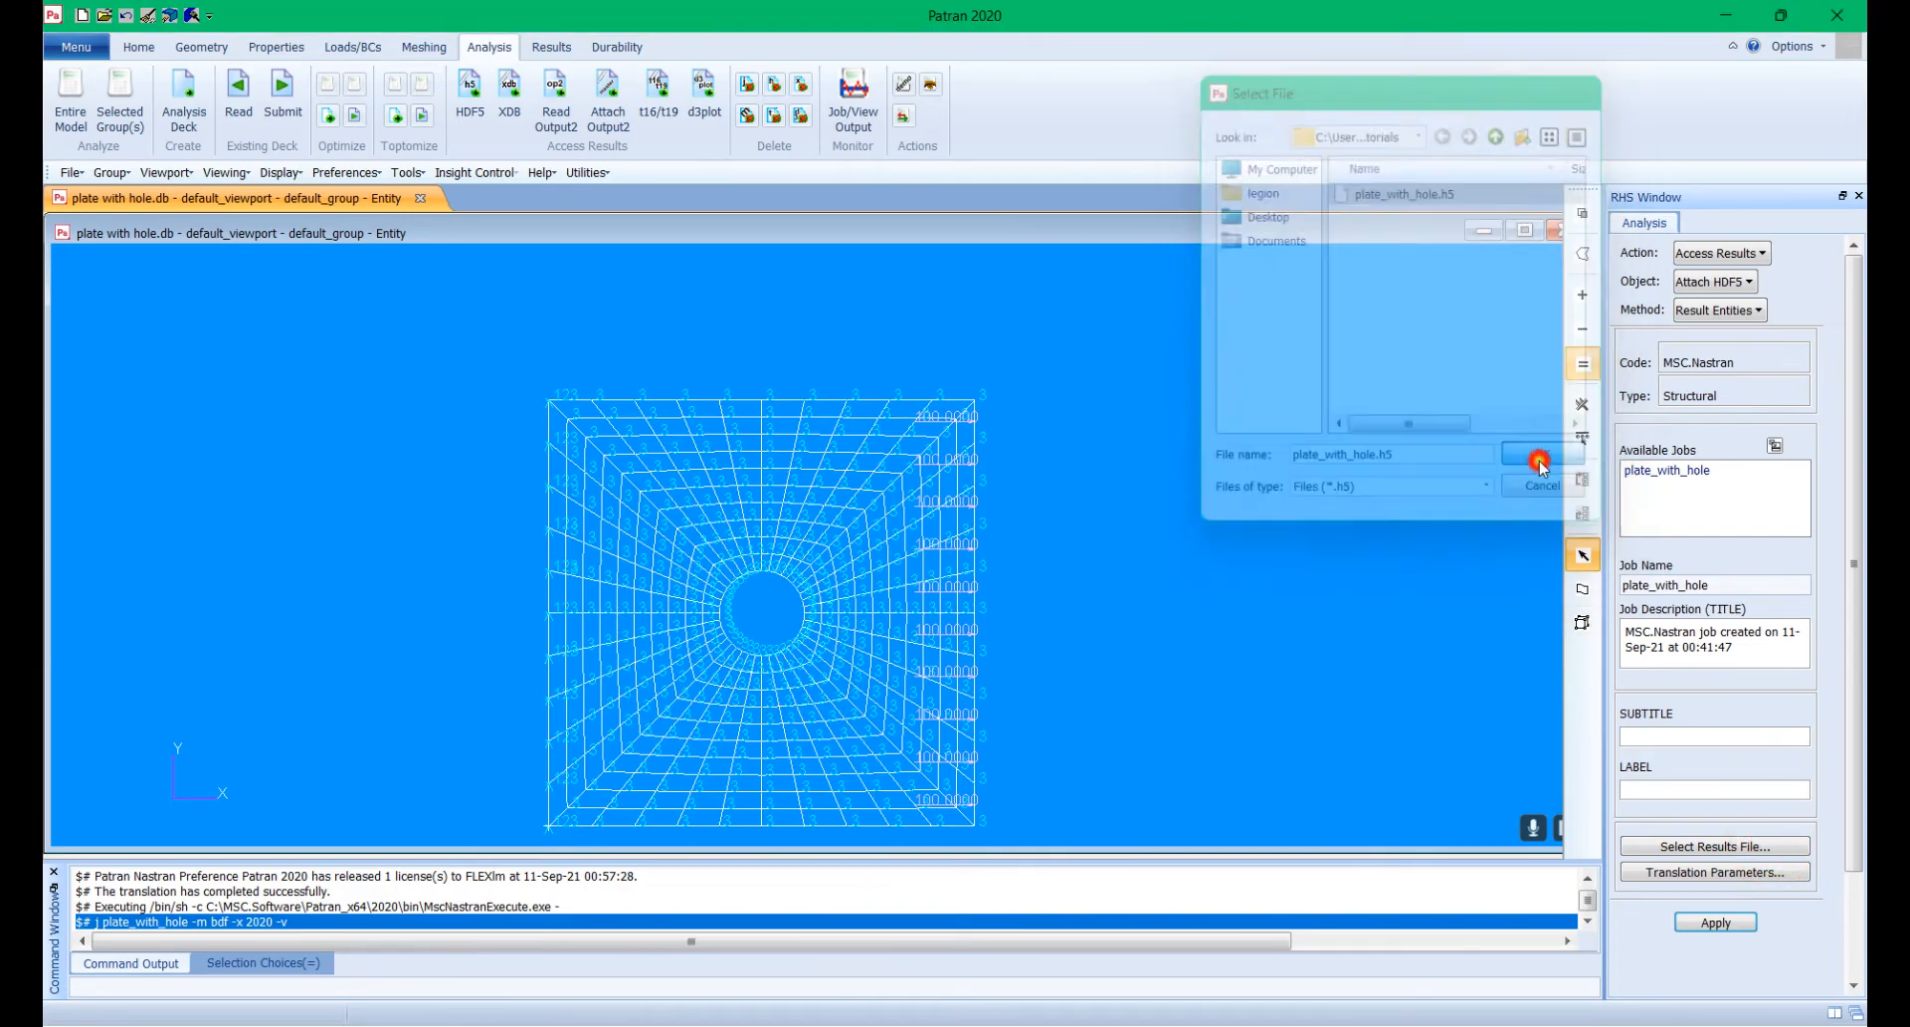
left_click(1716, 922)
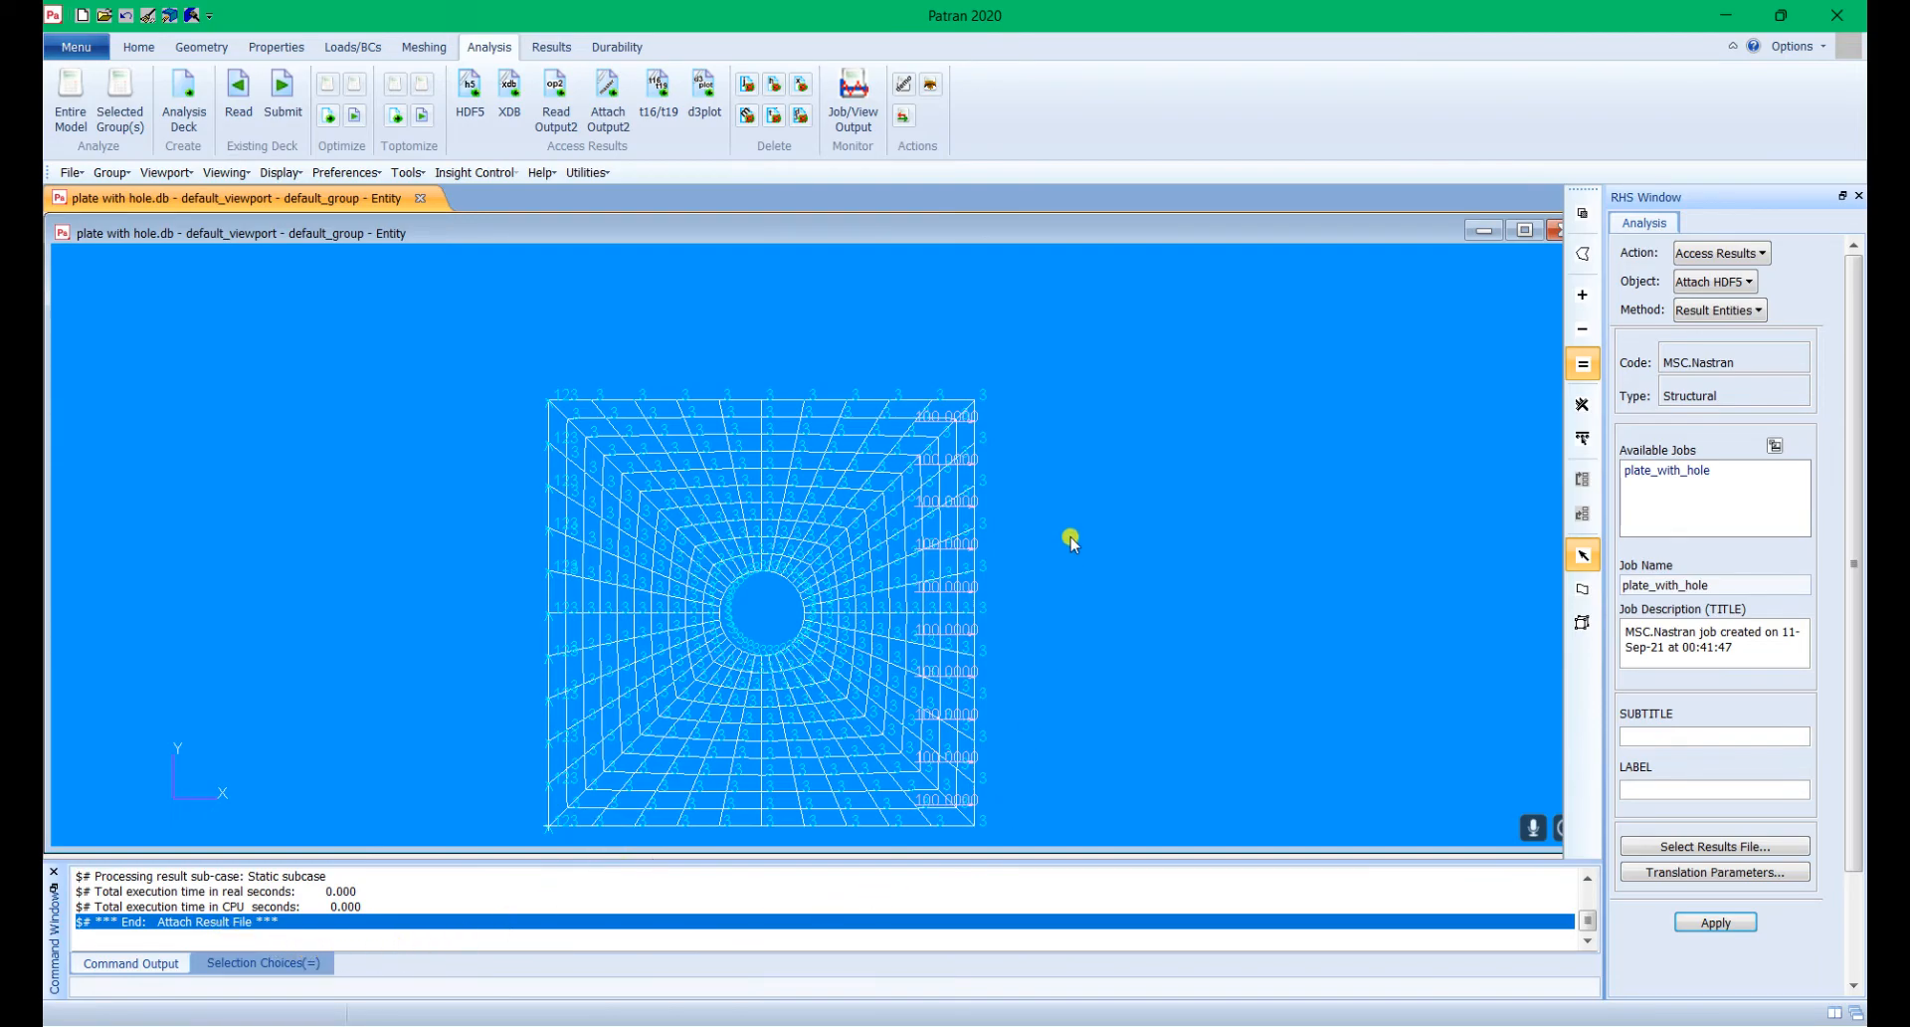
Step: Quick plot the von Mises Stress Tensor fringe for the static subcase, with the load and constraint markers cleared from the viewport
left_click(544, 52)
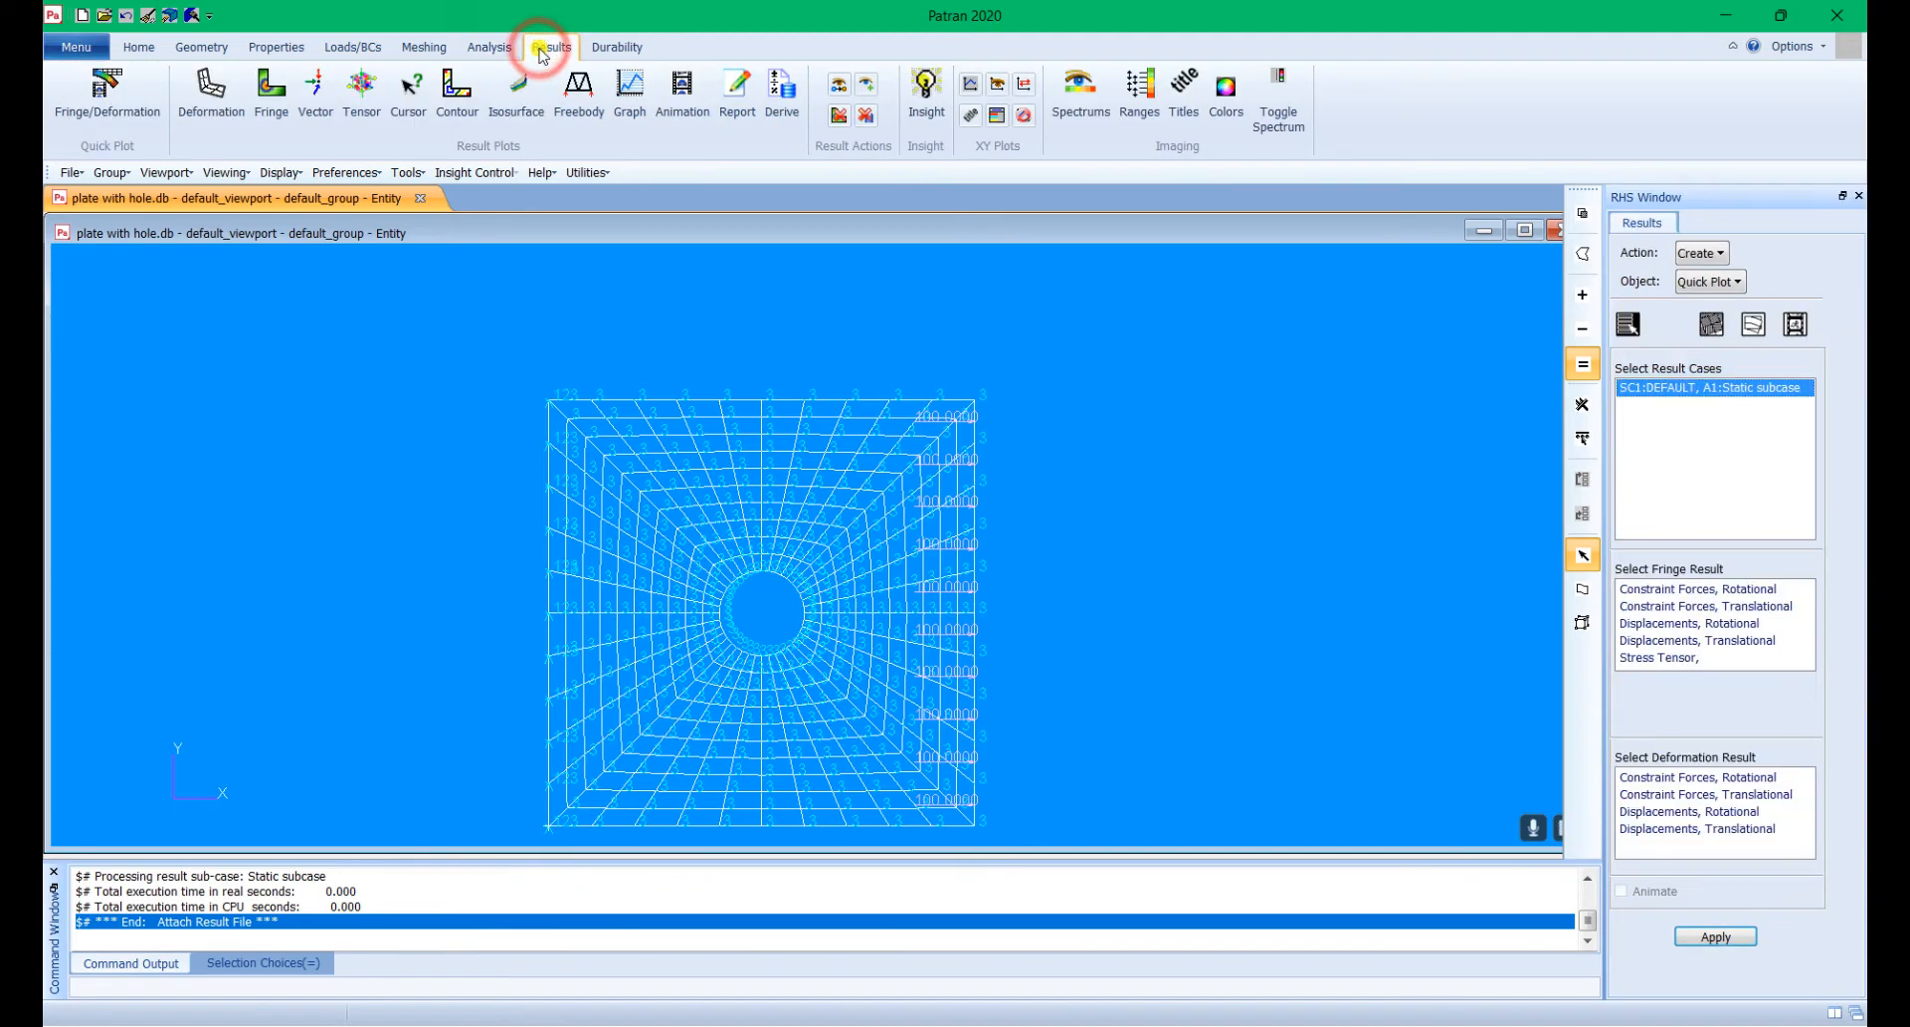
left_click(1726, 252)
left_click(1727, 252)
left_click(1735, 285)
left_click(1736, 285)
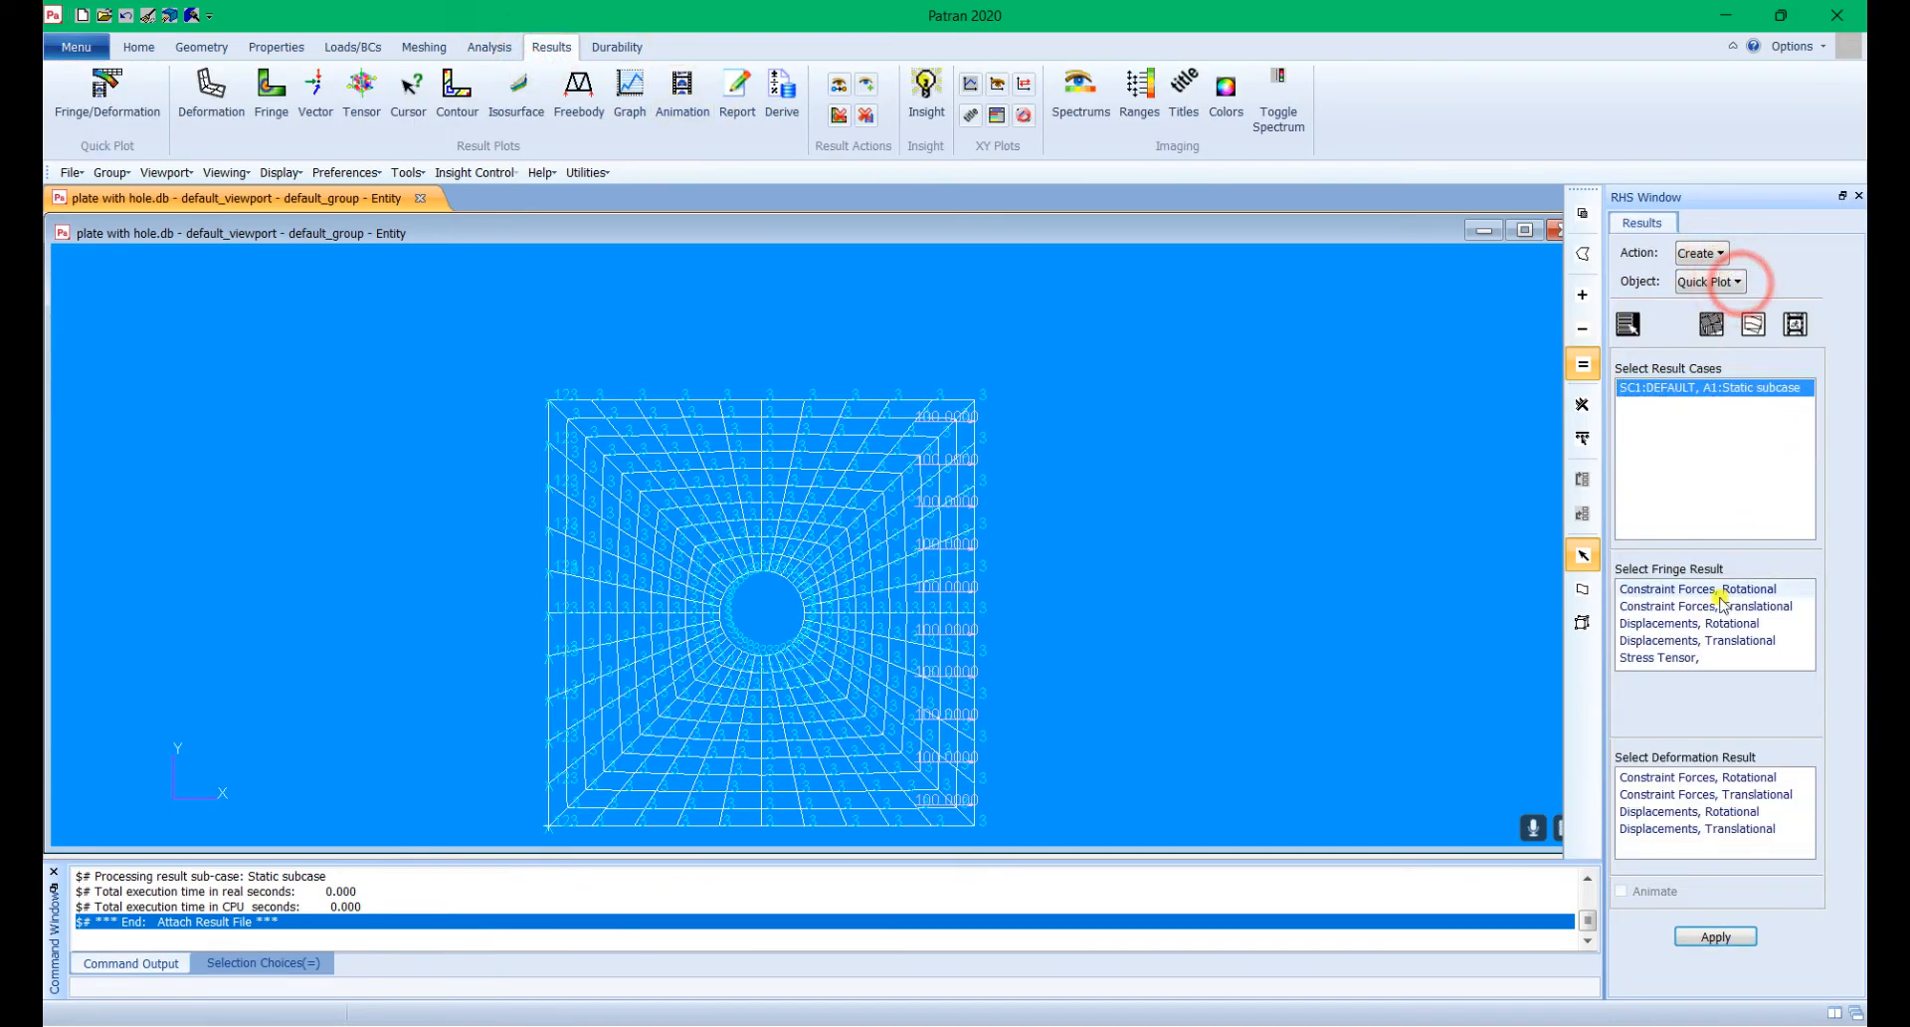
left_click(1686, 657)
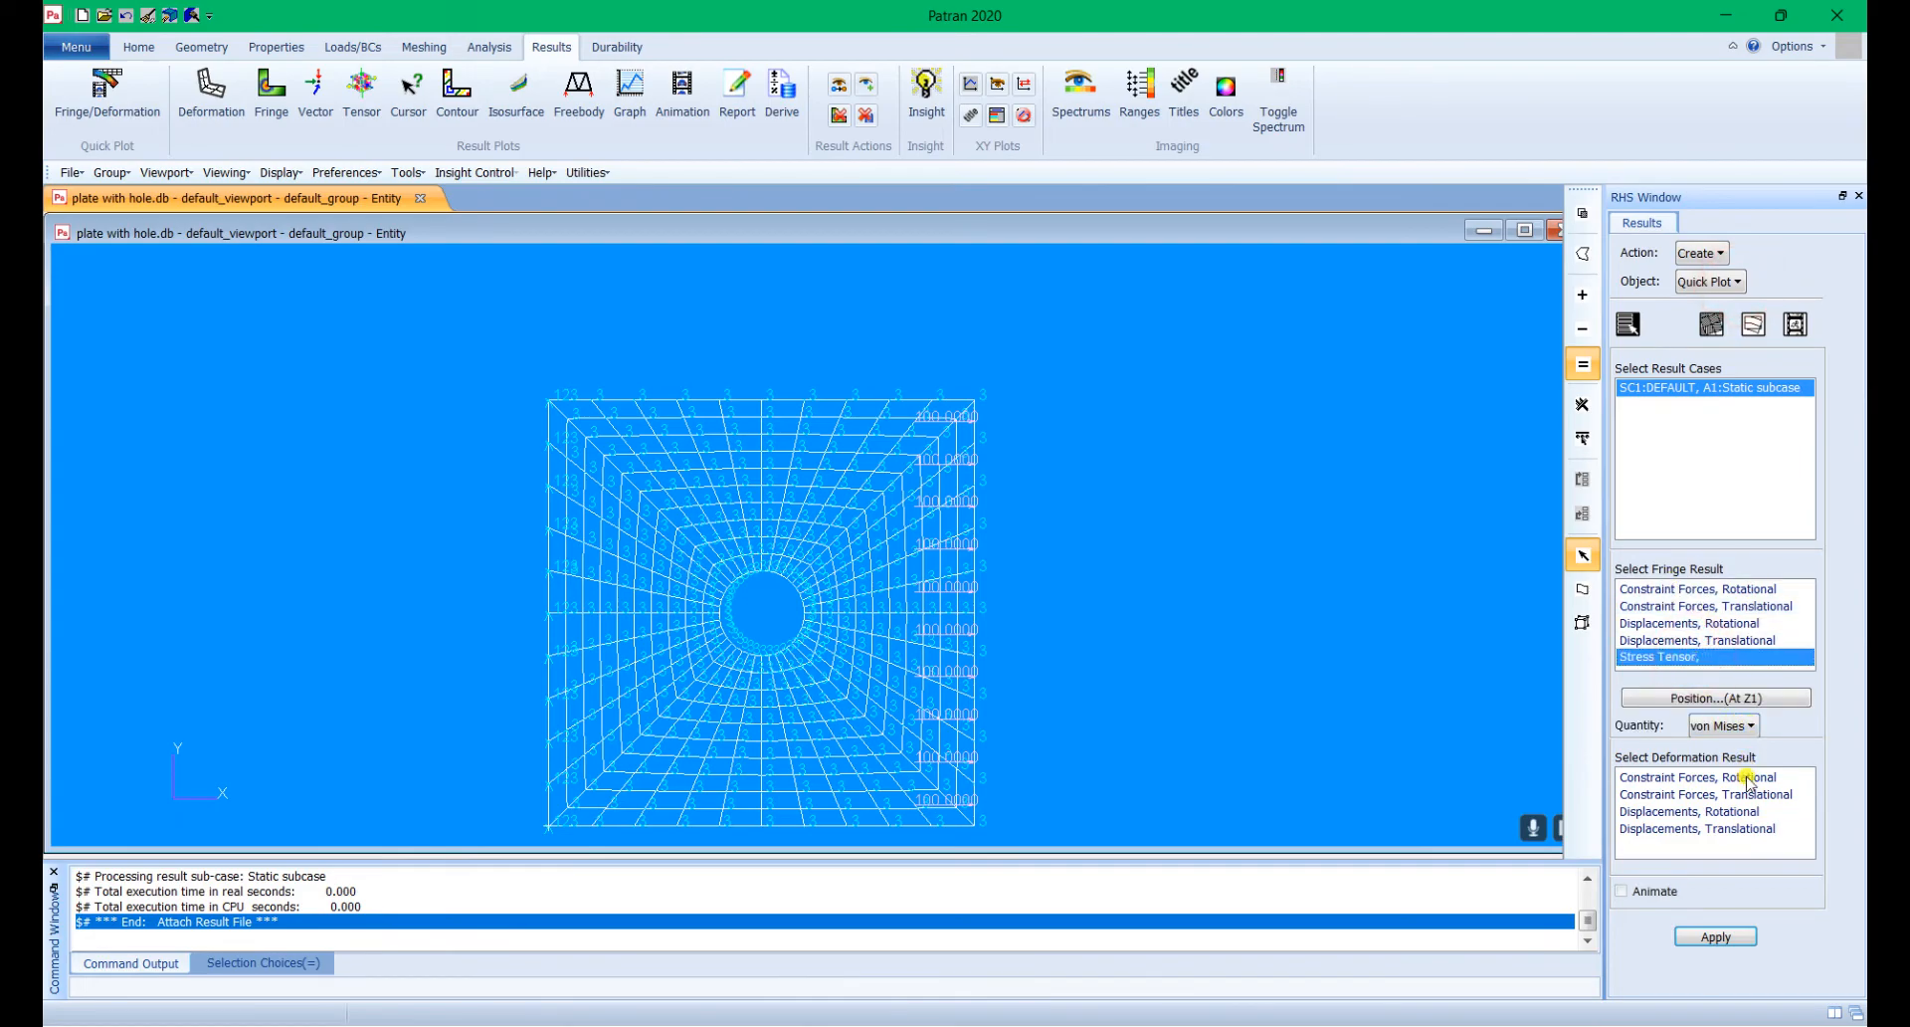
left_click(1731, 936)
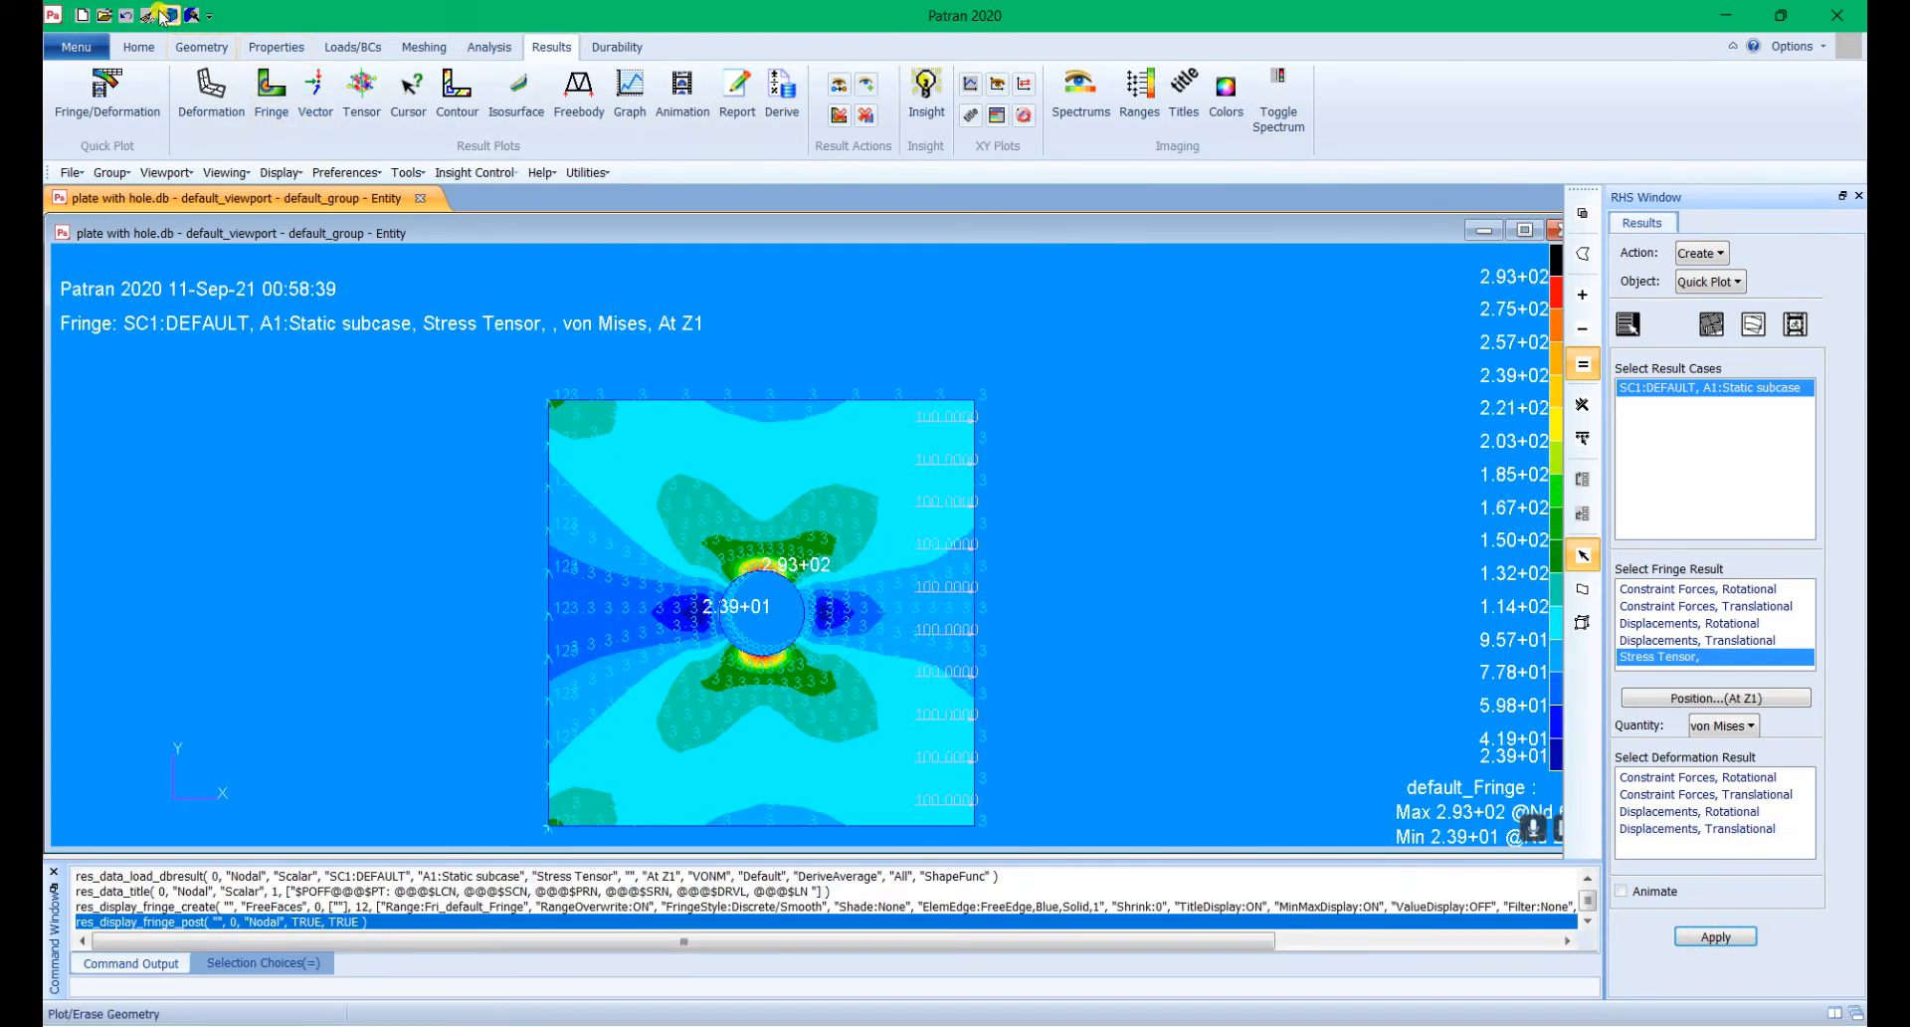
left_click(126, 15)
left_click(1717, 937)
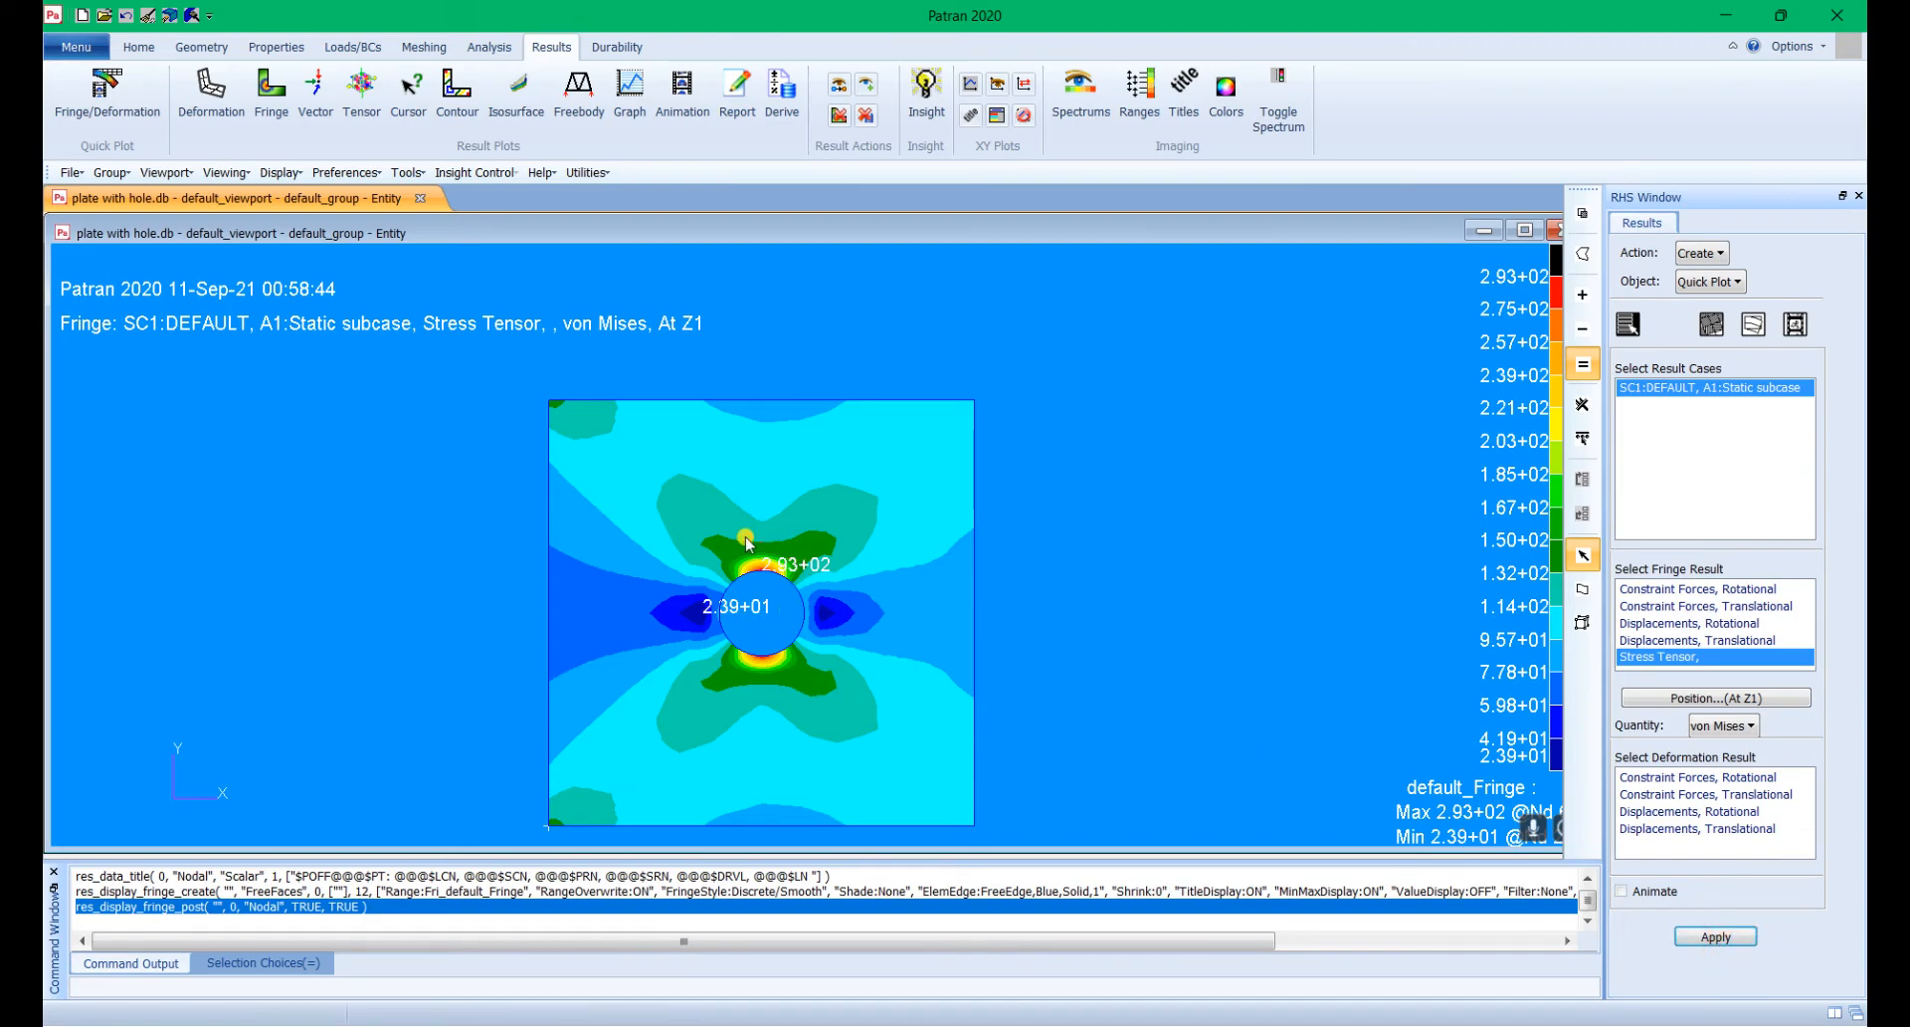
Step: Maximize the viewport and examine the von Mises stress concentration around the hole edge and across the plate
left_click(1524, 230)
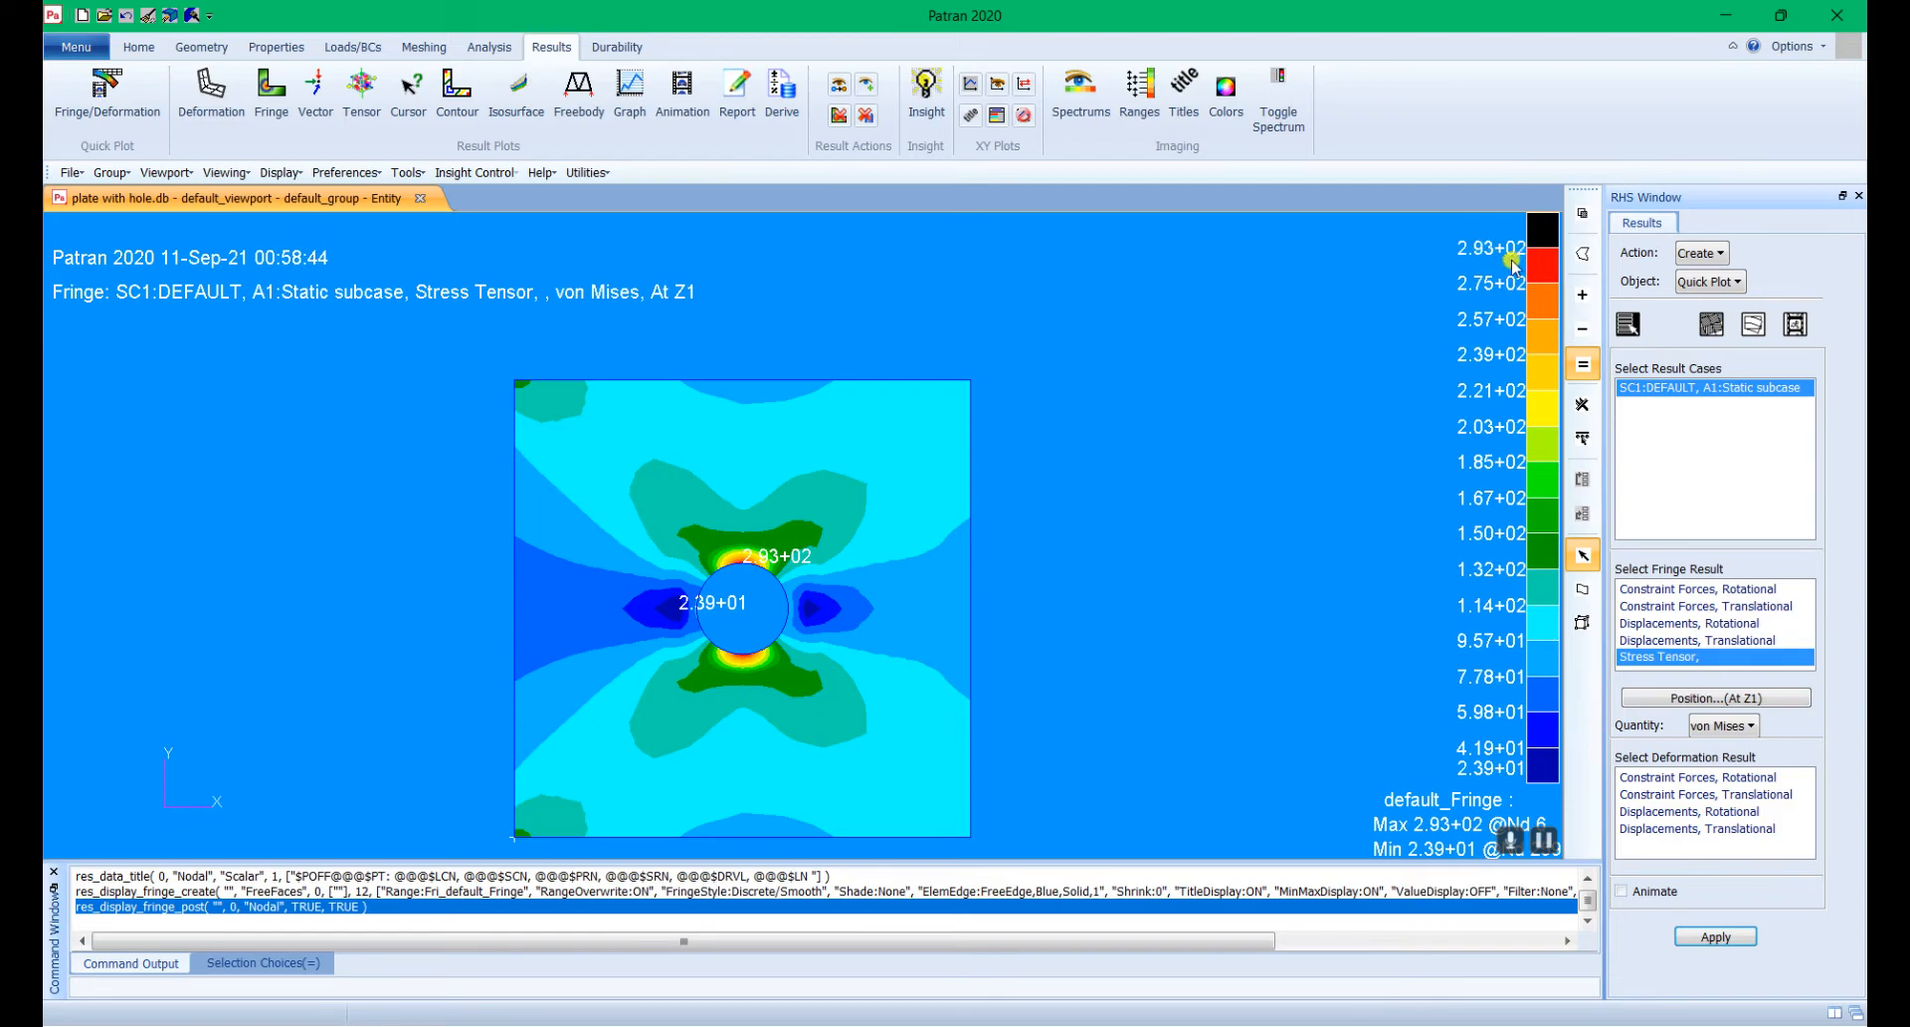
scroll(751, 577, "up", 4)
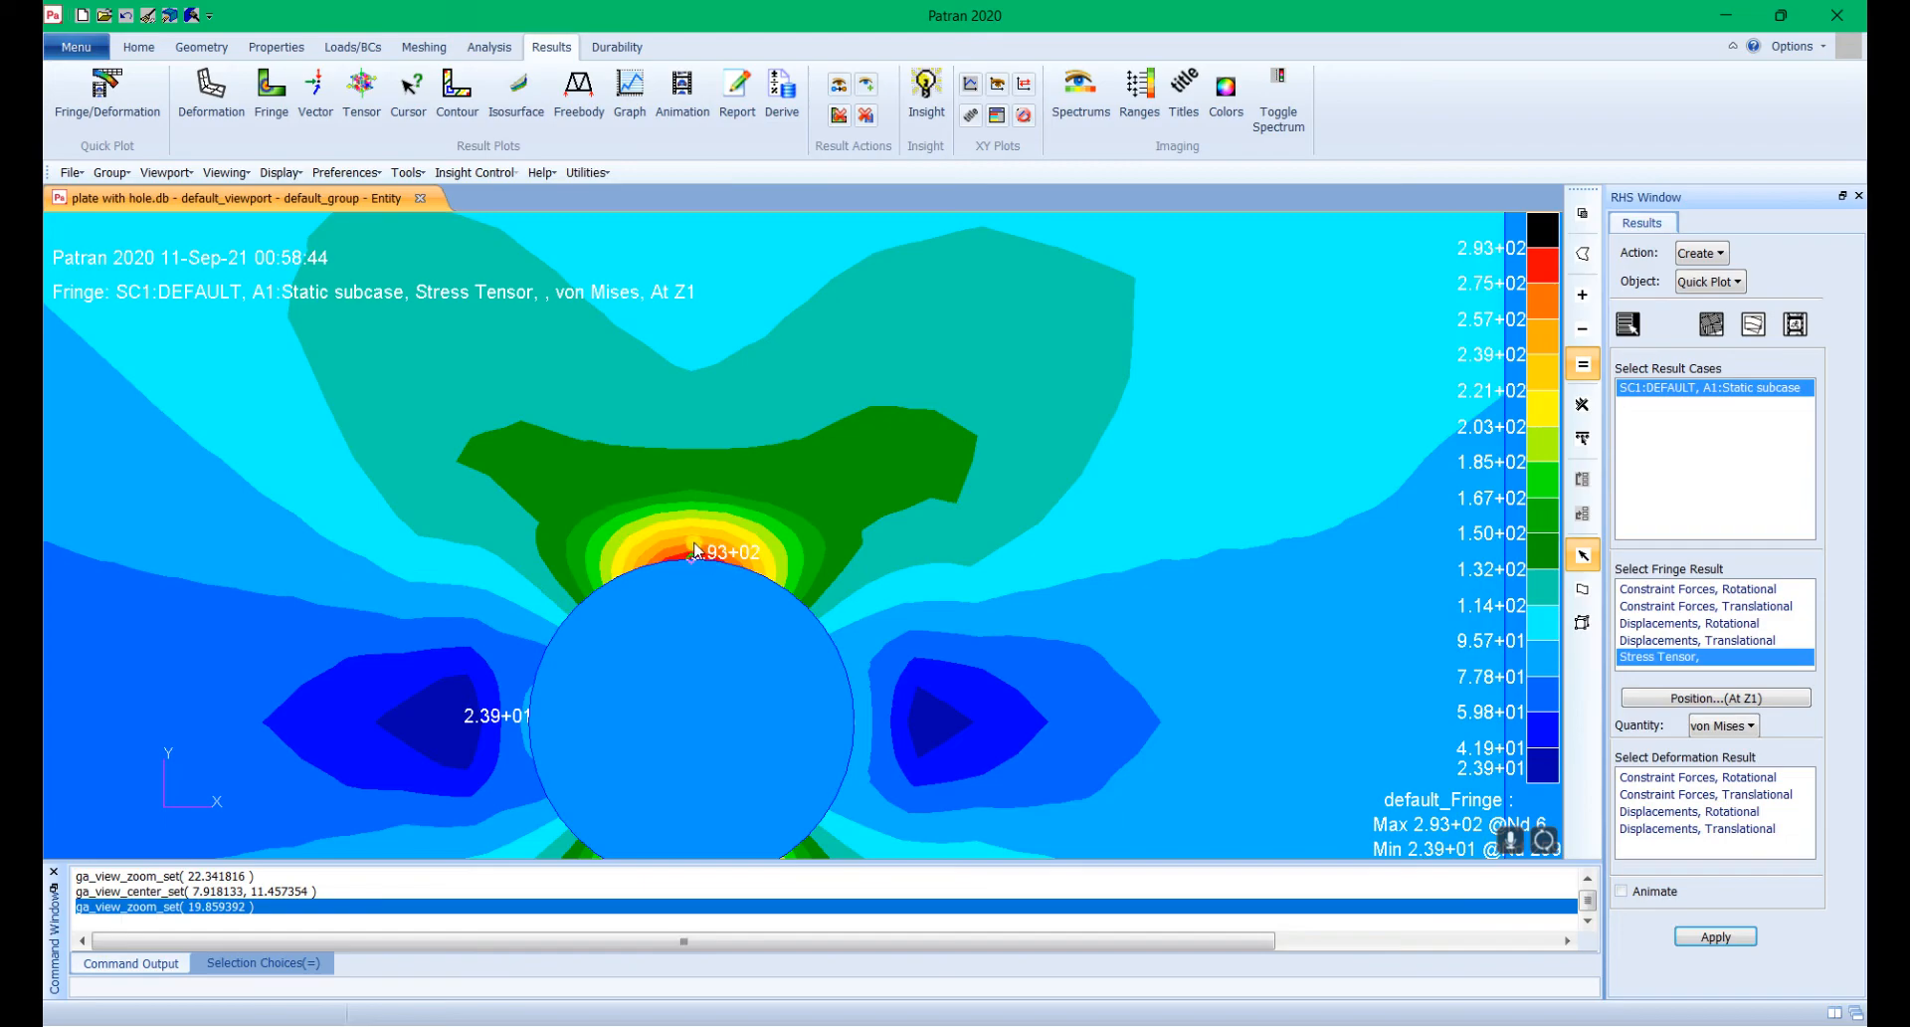
scroll(695, 562, "down", 5)
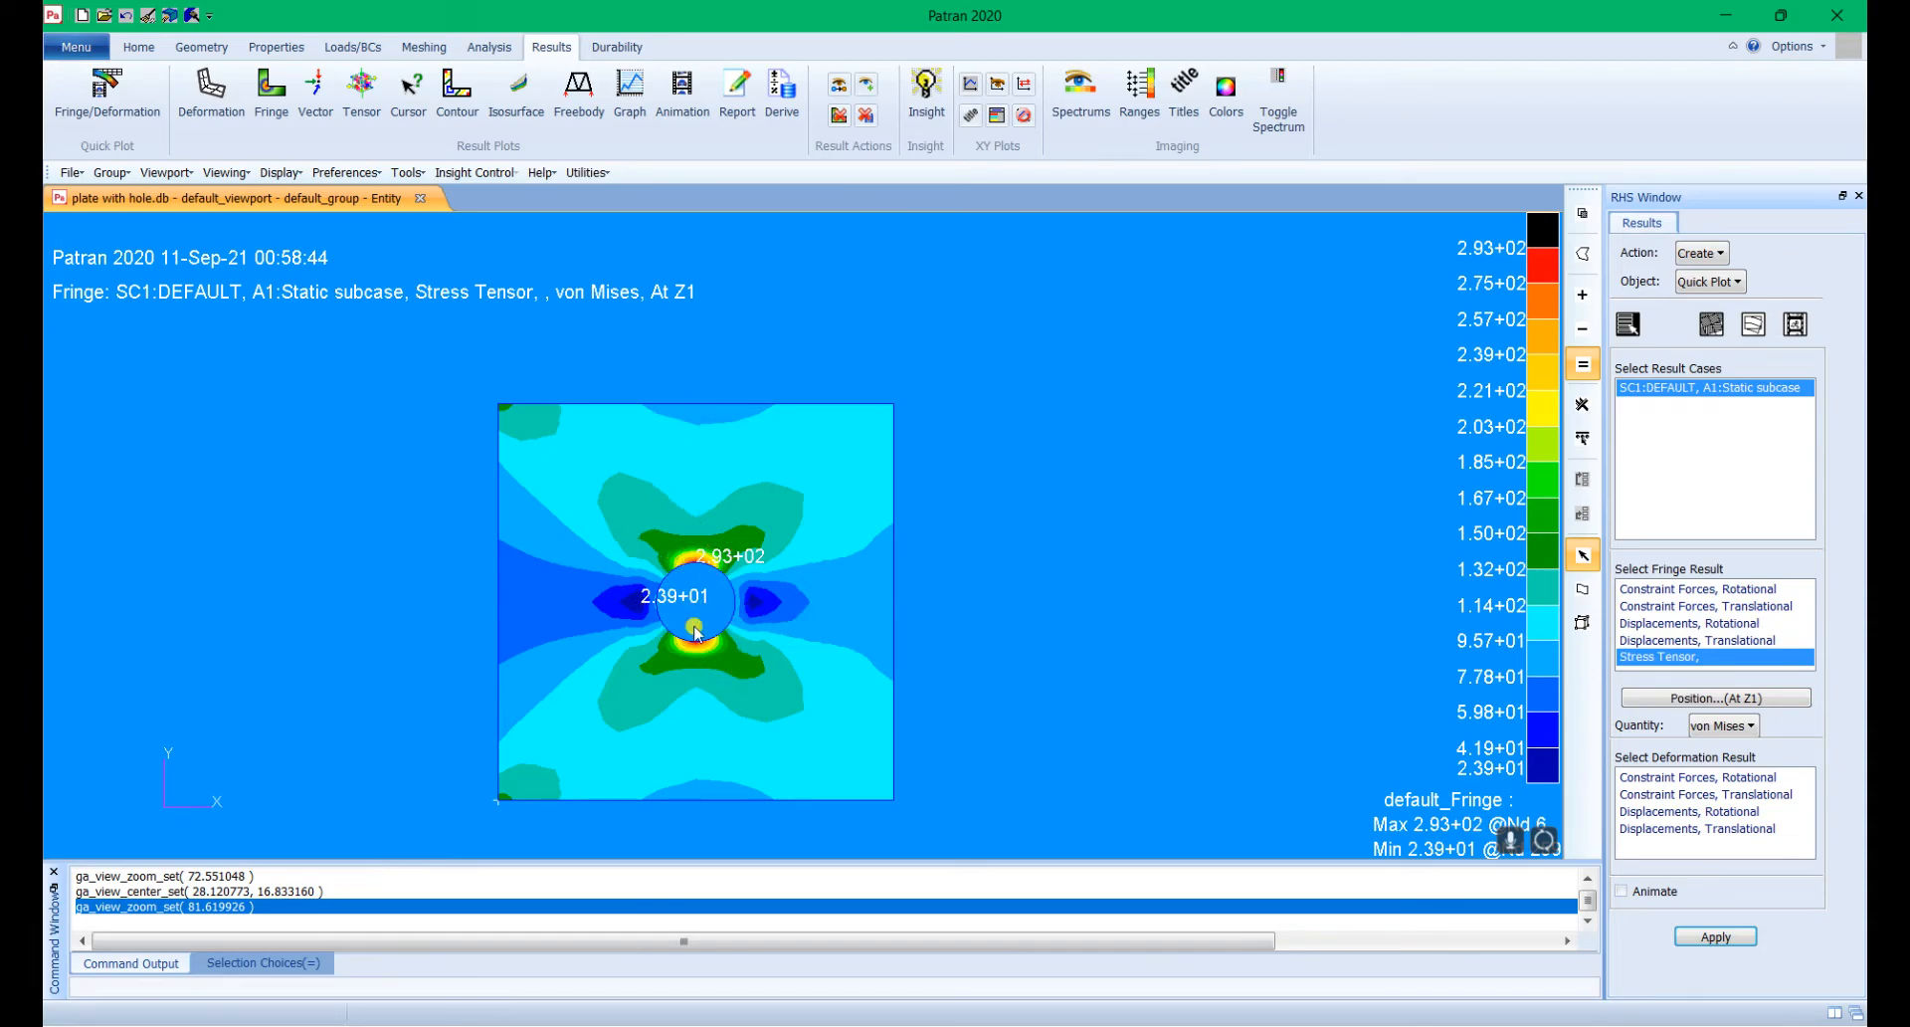
scroll(699, 577, "up", 4)
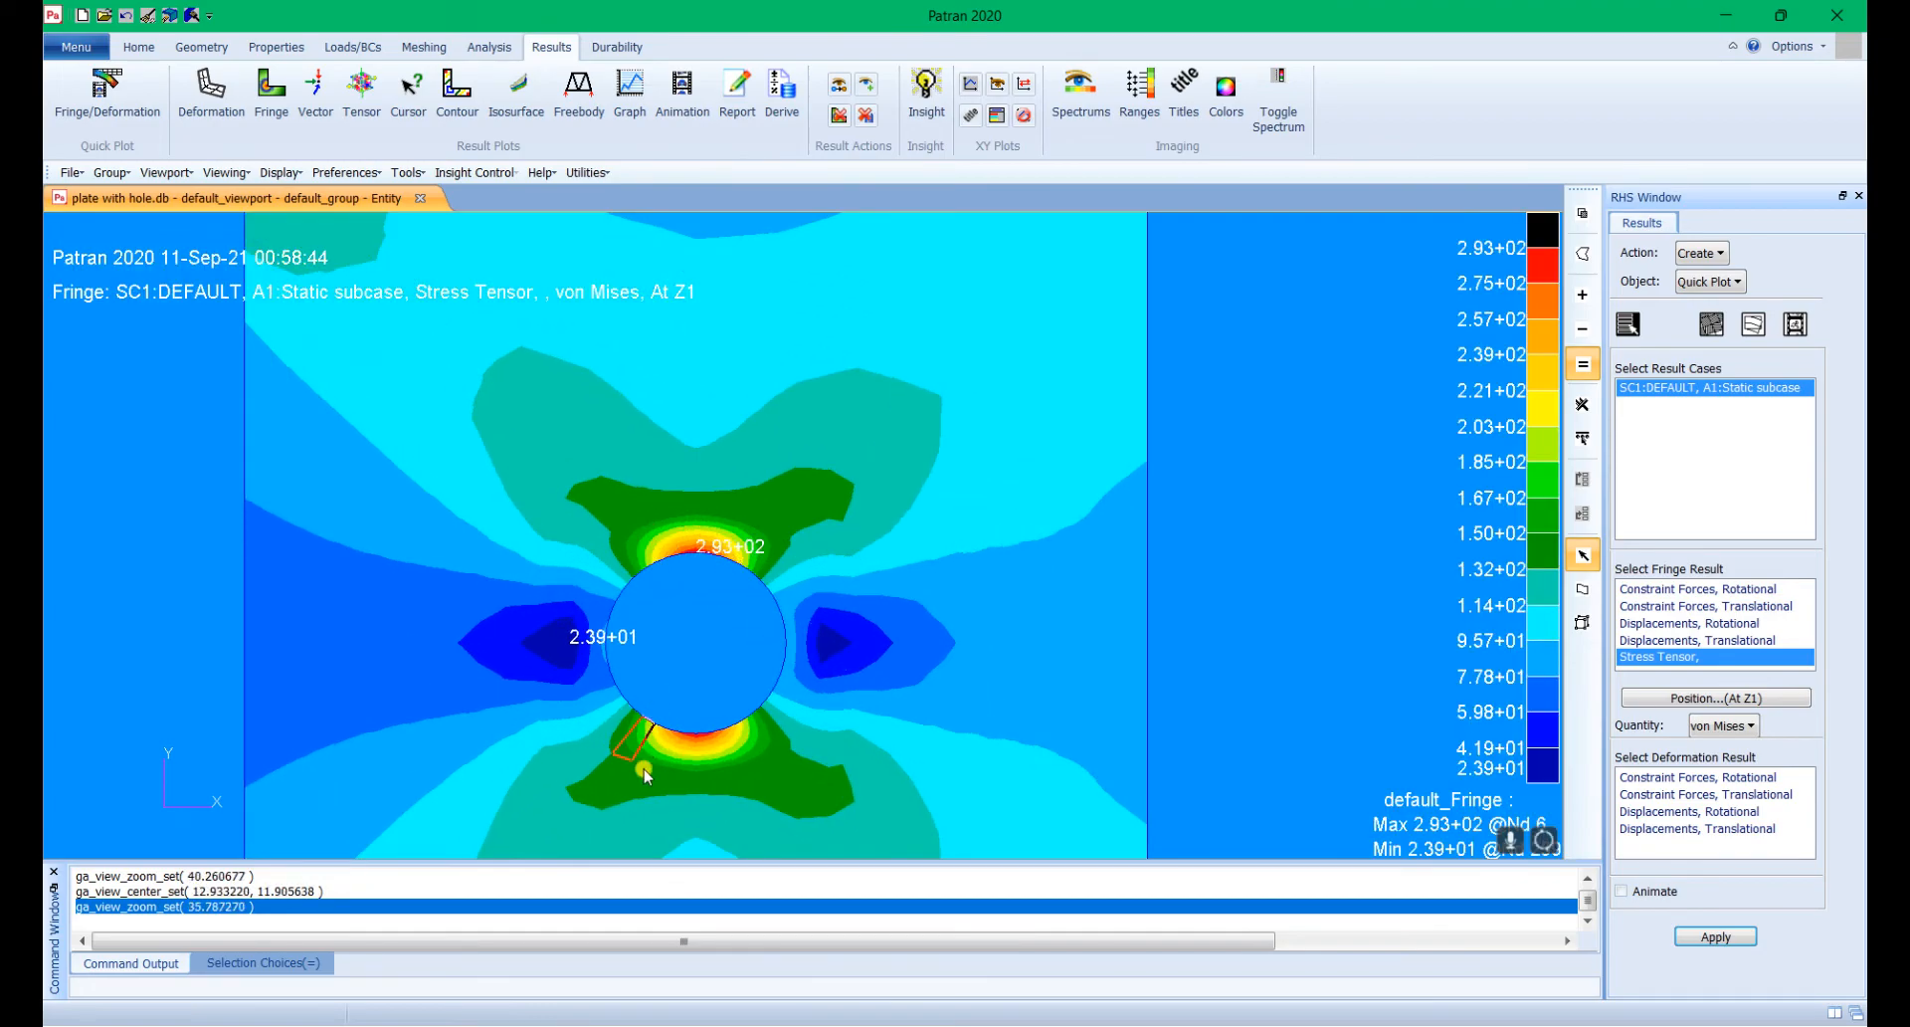
scroll(699, 567, "down", 2)
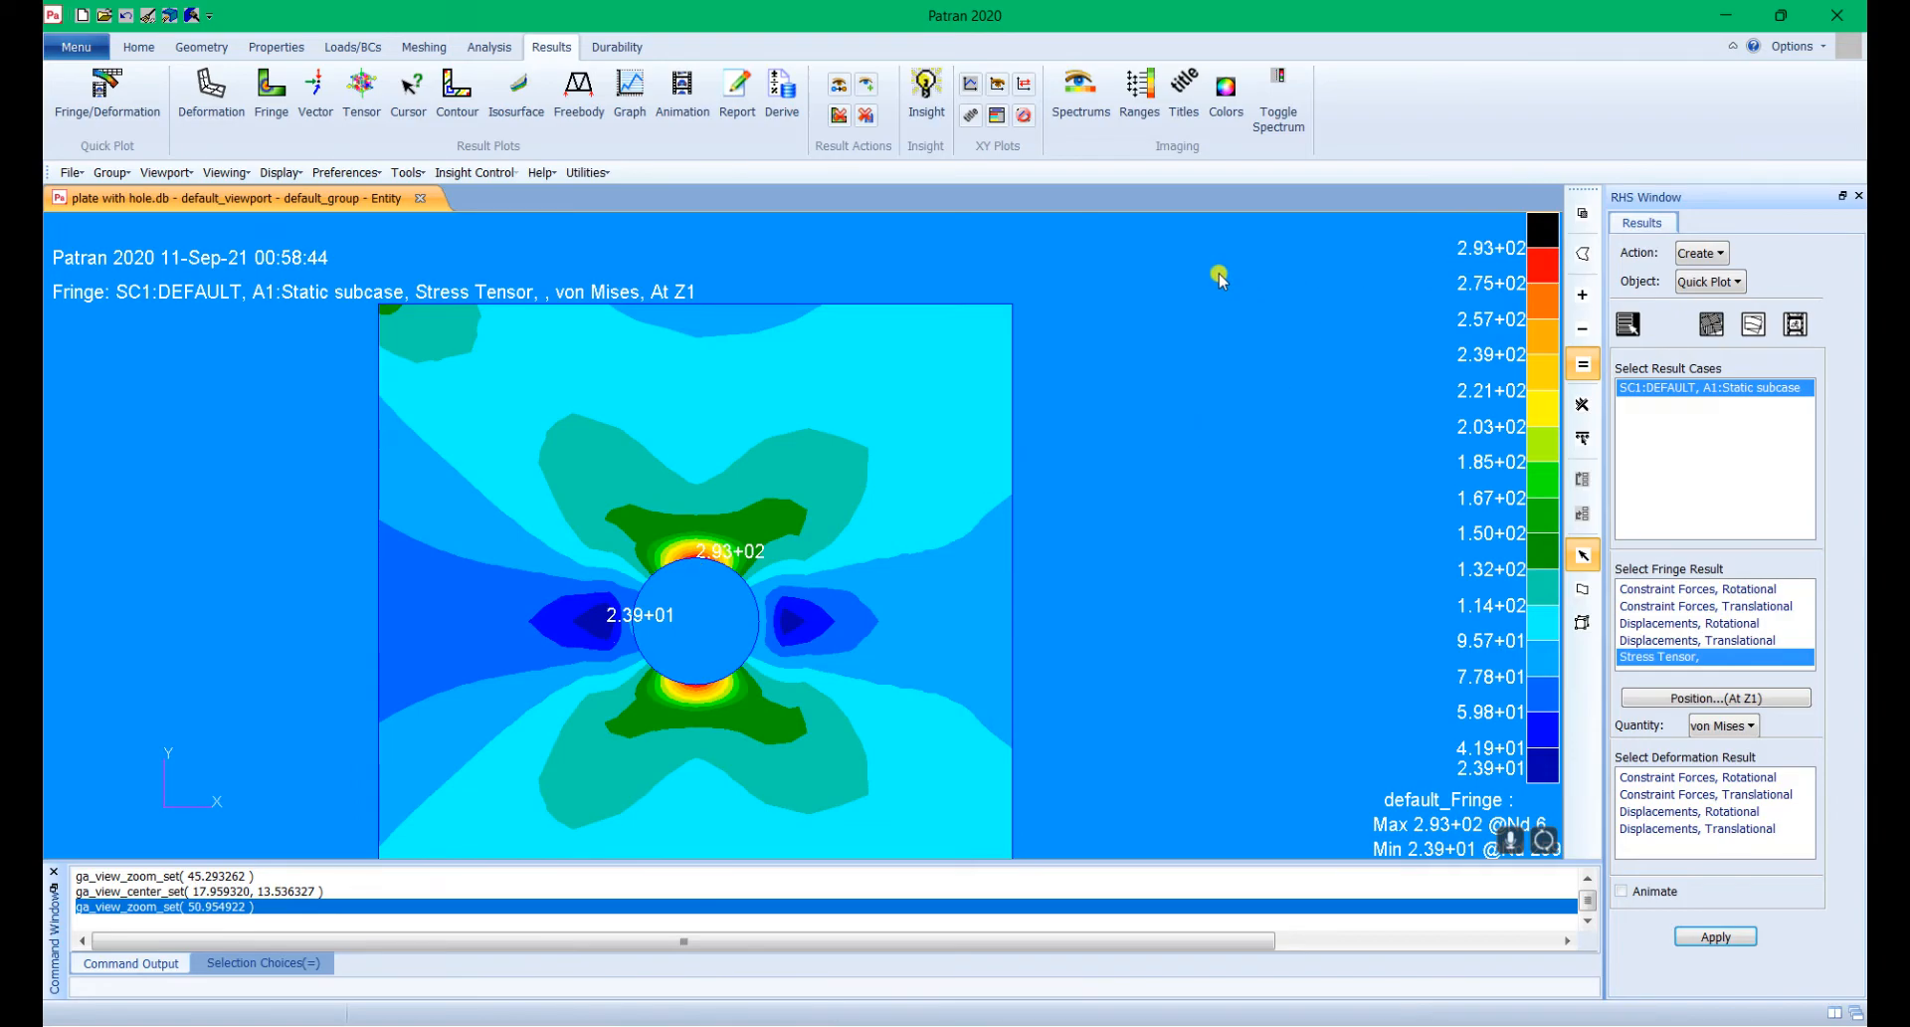
scroll(1222, 515, "down", 2)
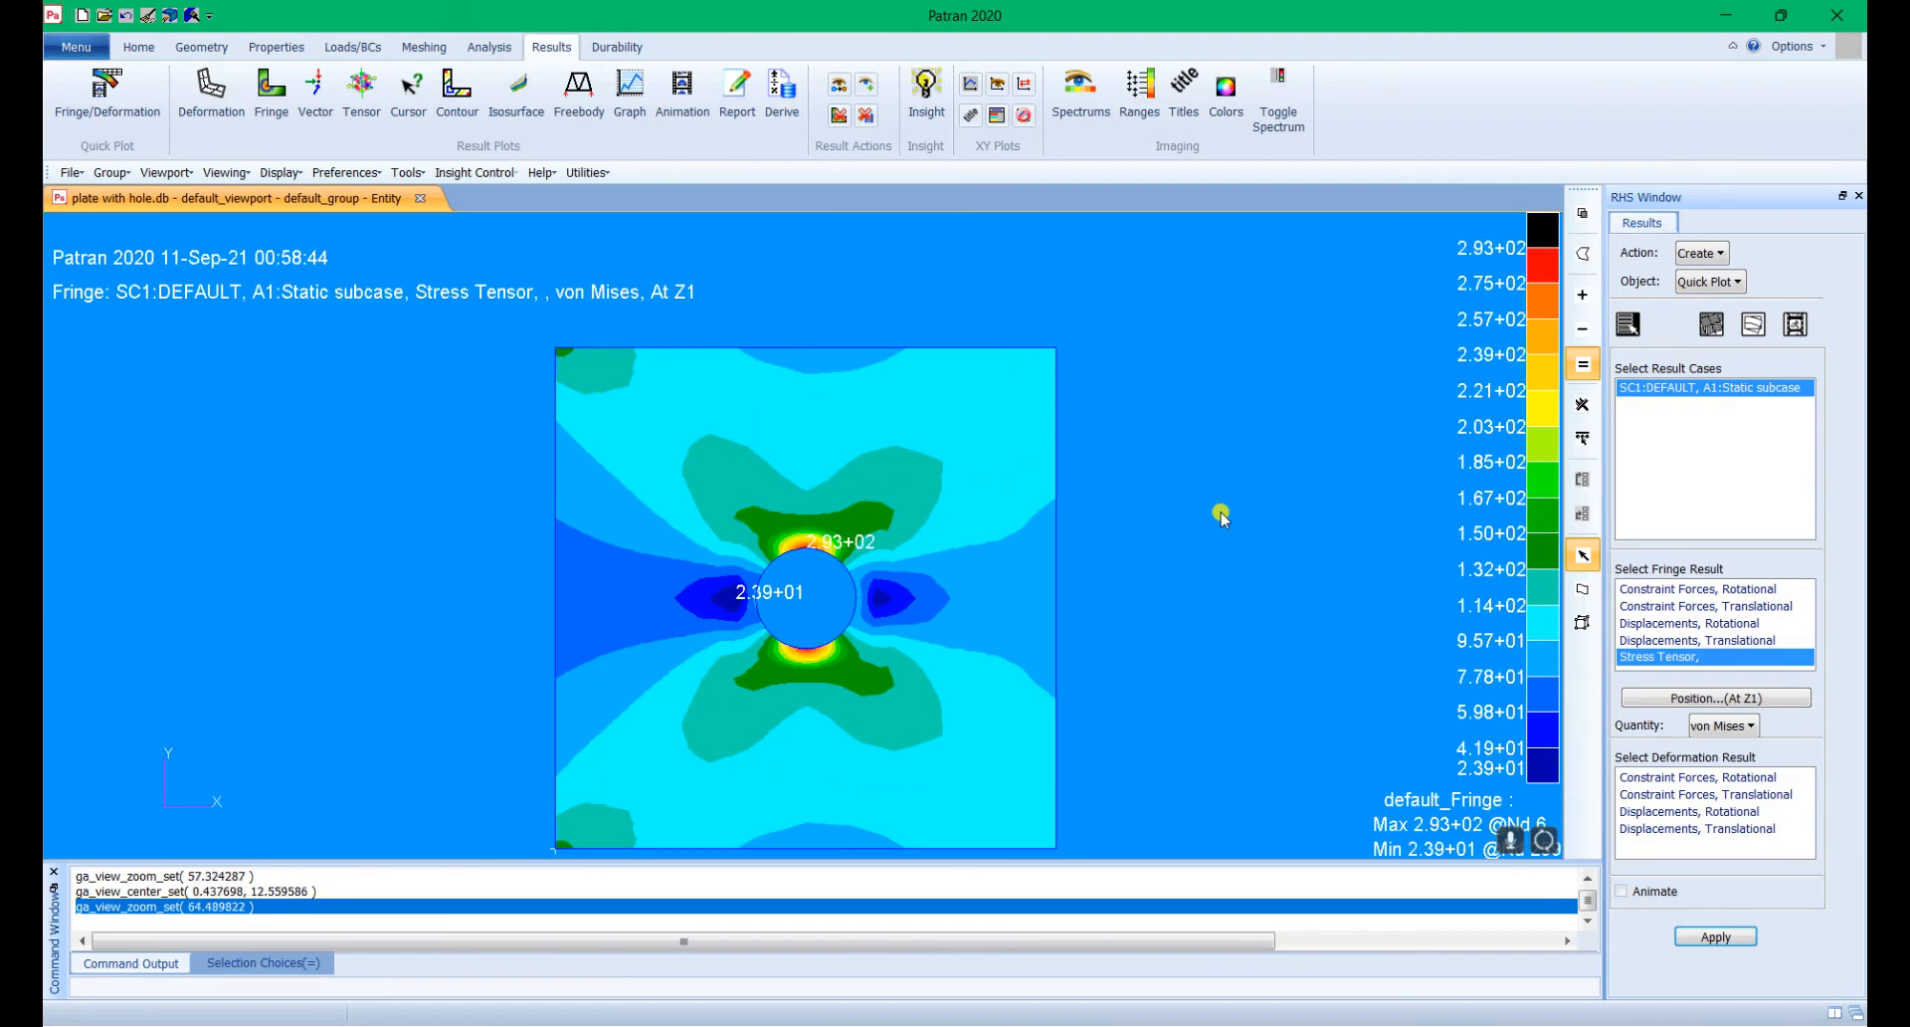
scroll(1221, 515, "down", 1)
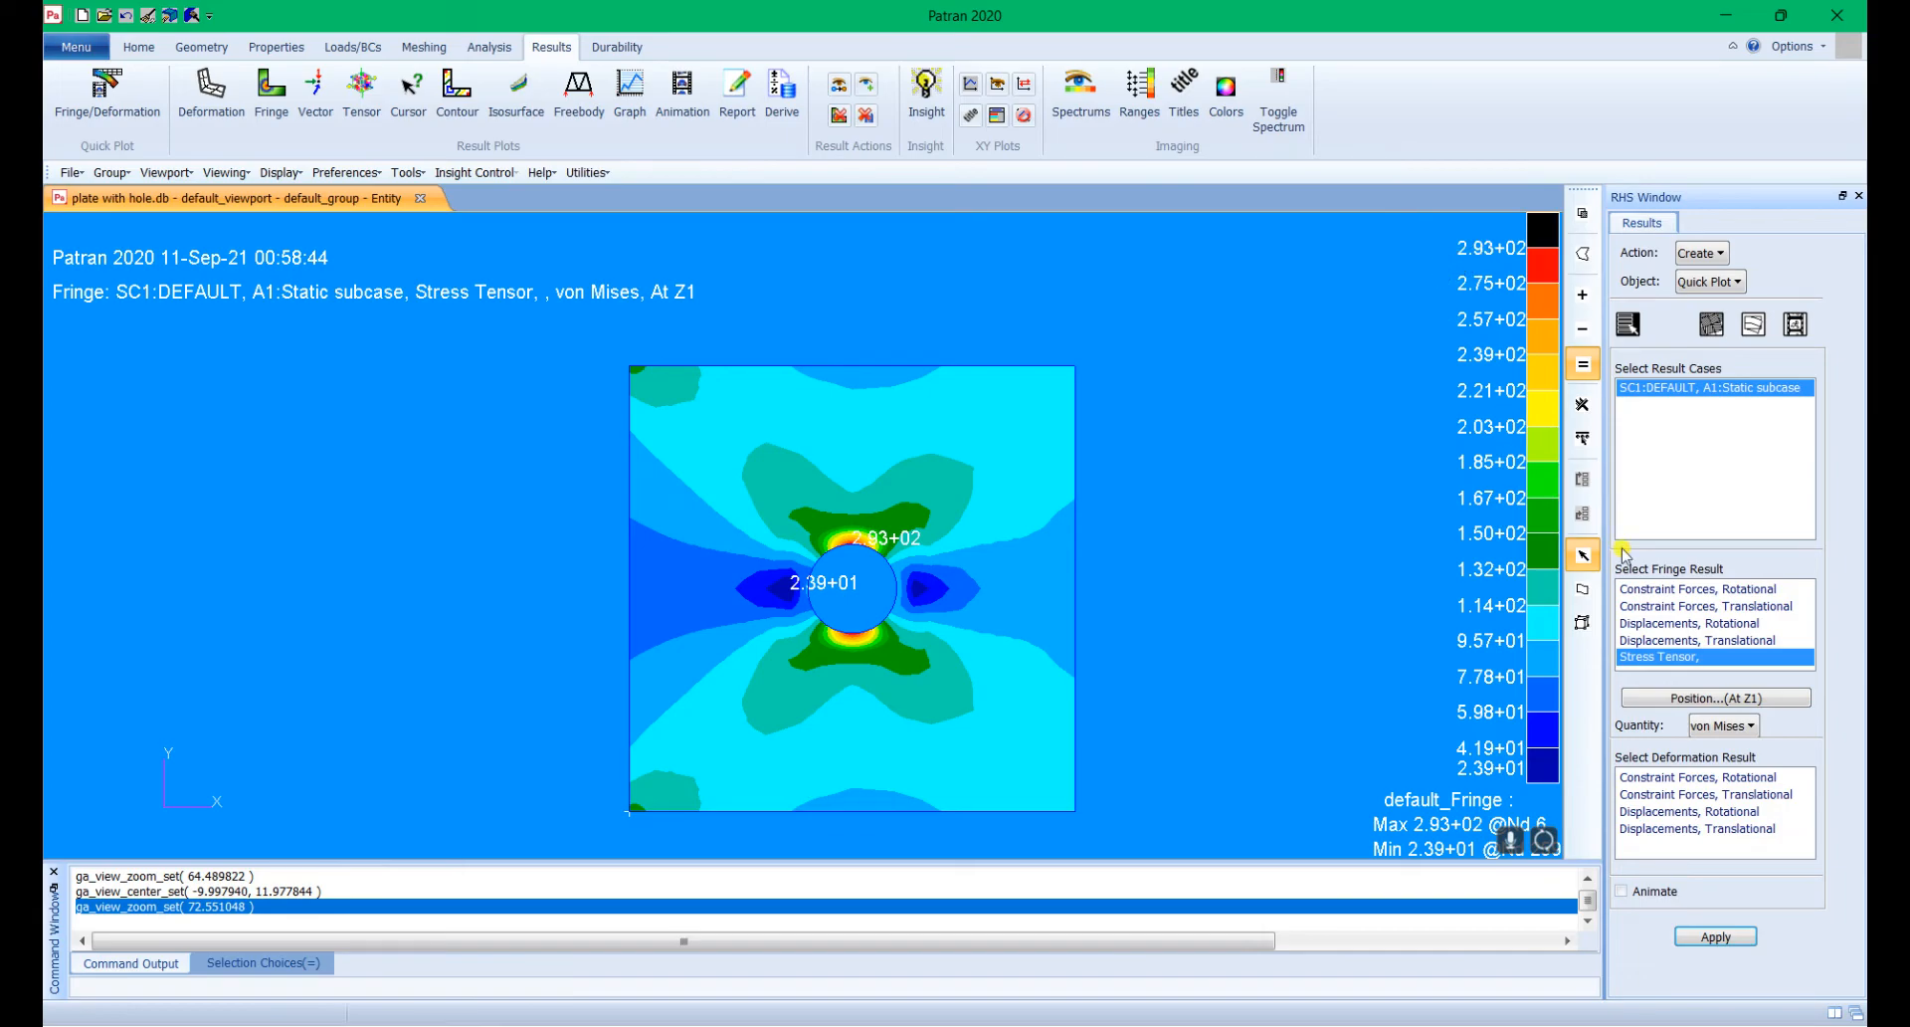
Step: Overlay the translational displacement deformation on the von Mises fringe plot and inspect the plate in the Iso 3 view
left_click(1718, 828)
left_click(1731, 937)
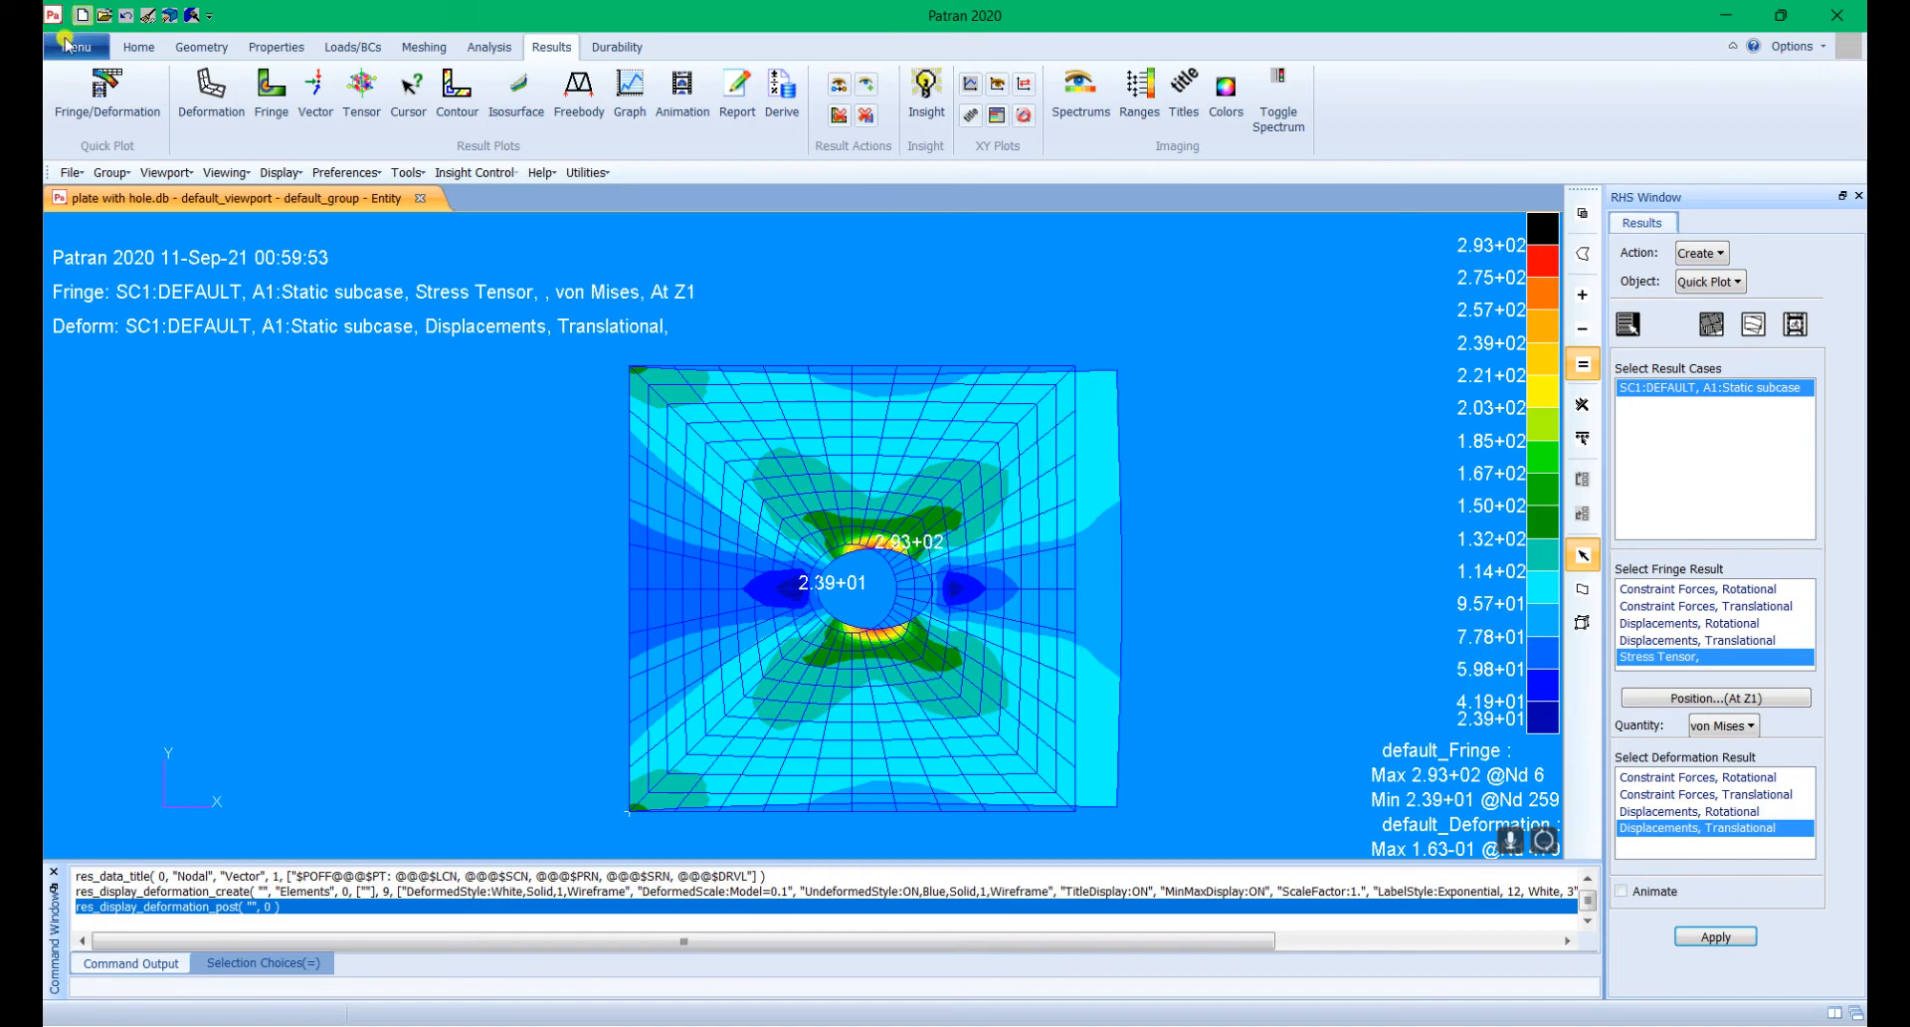
left_click(137, 47)
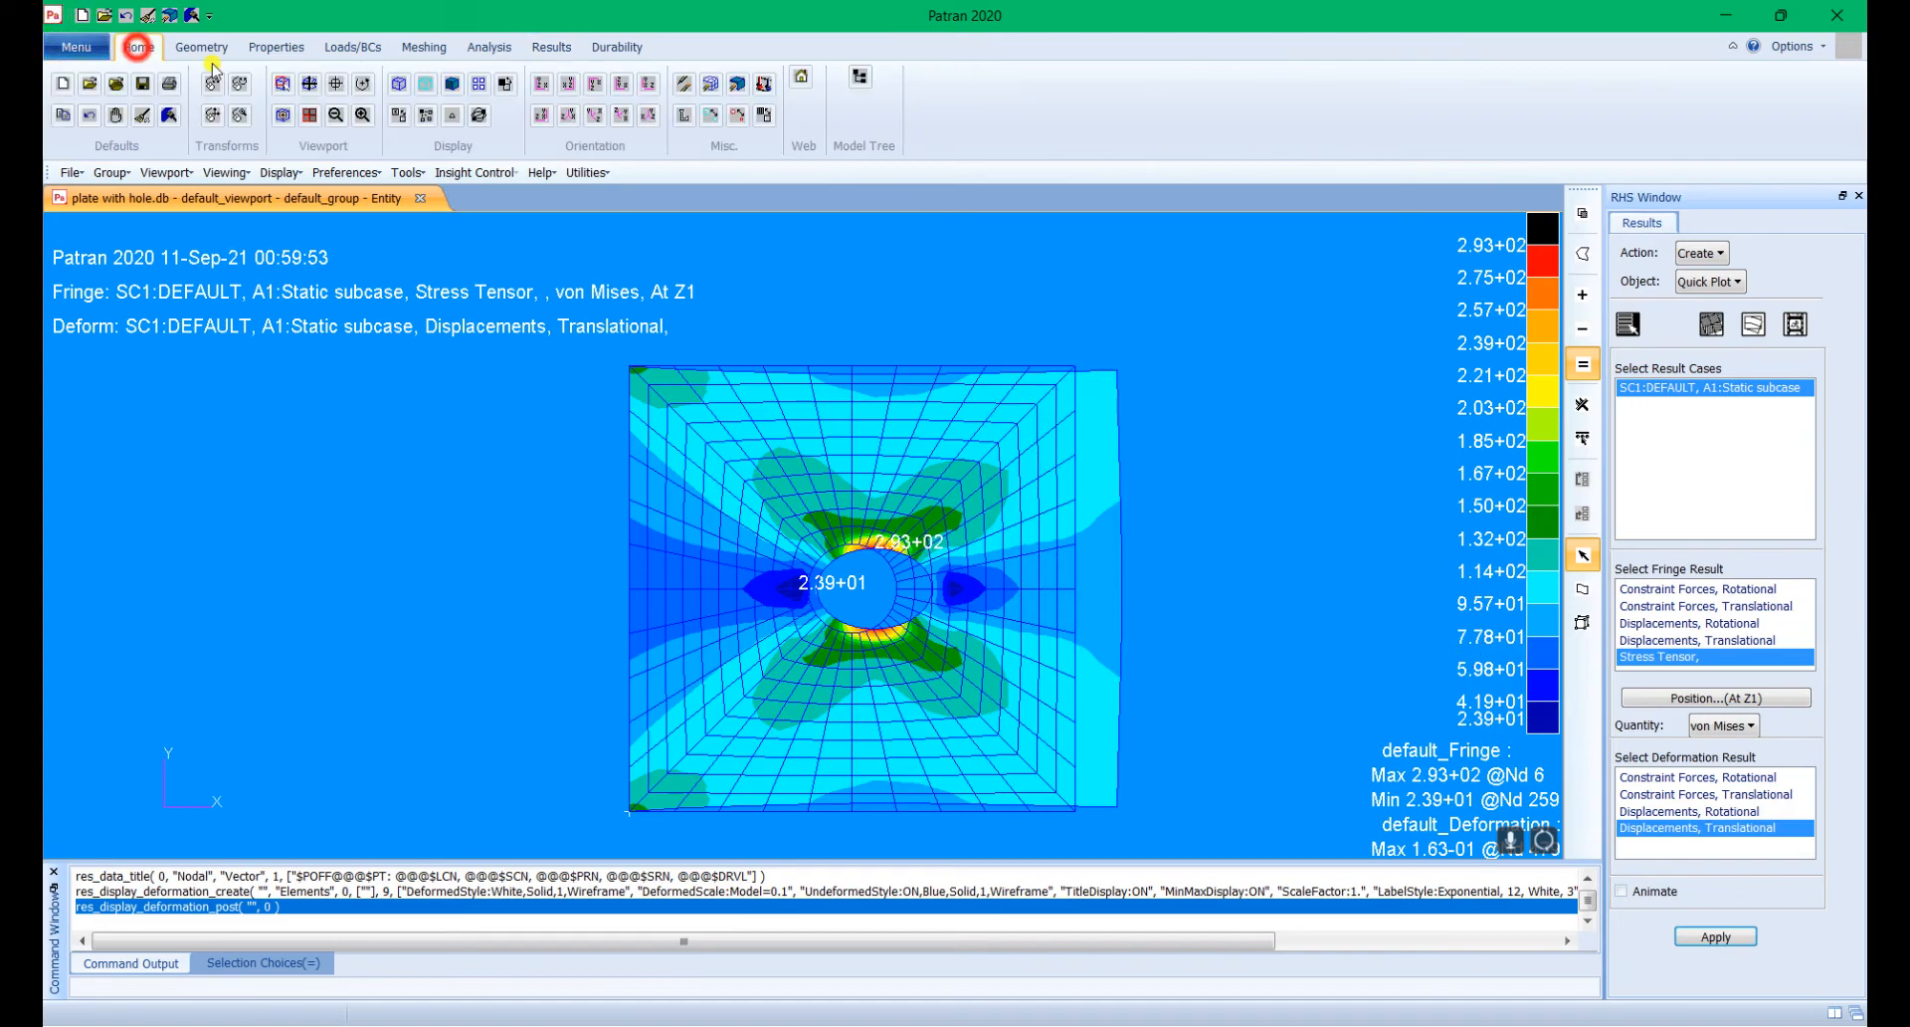
left_click(650, 115)
left_click(621, 115)
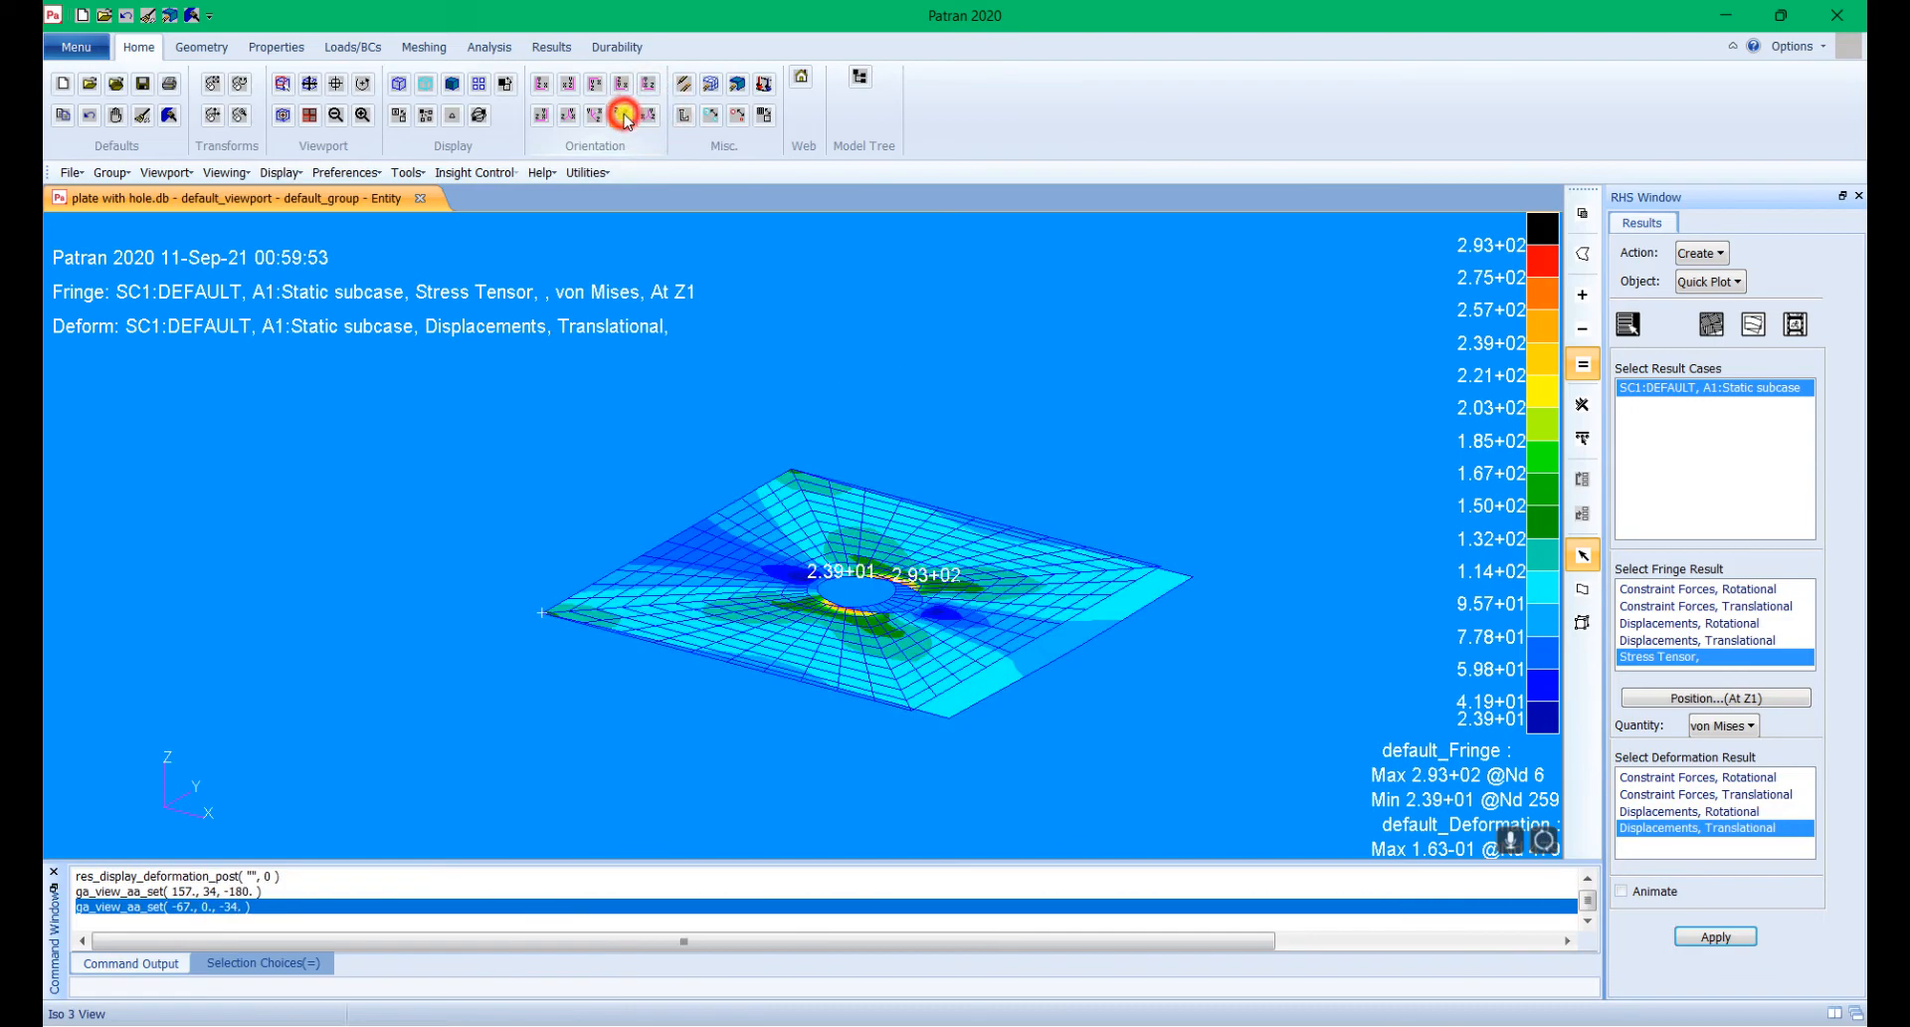
scroll(910, 734, "up", 2)
scroll(910, 734, "up", 3)
scroll(913, 690, "down", 4)
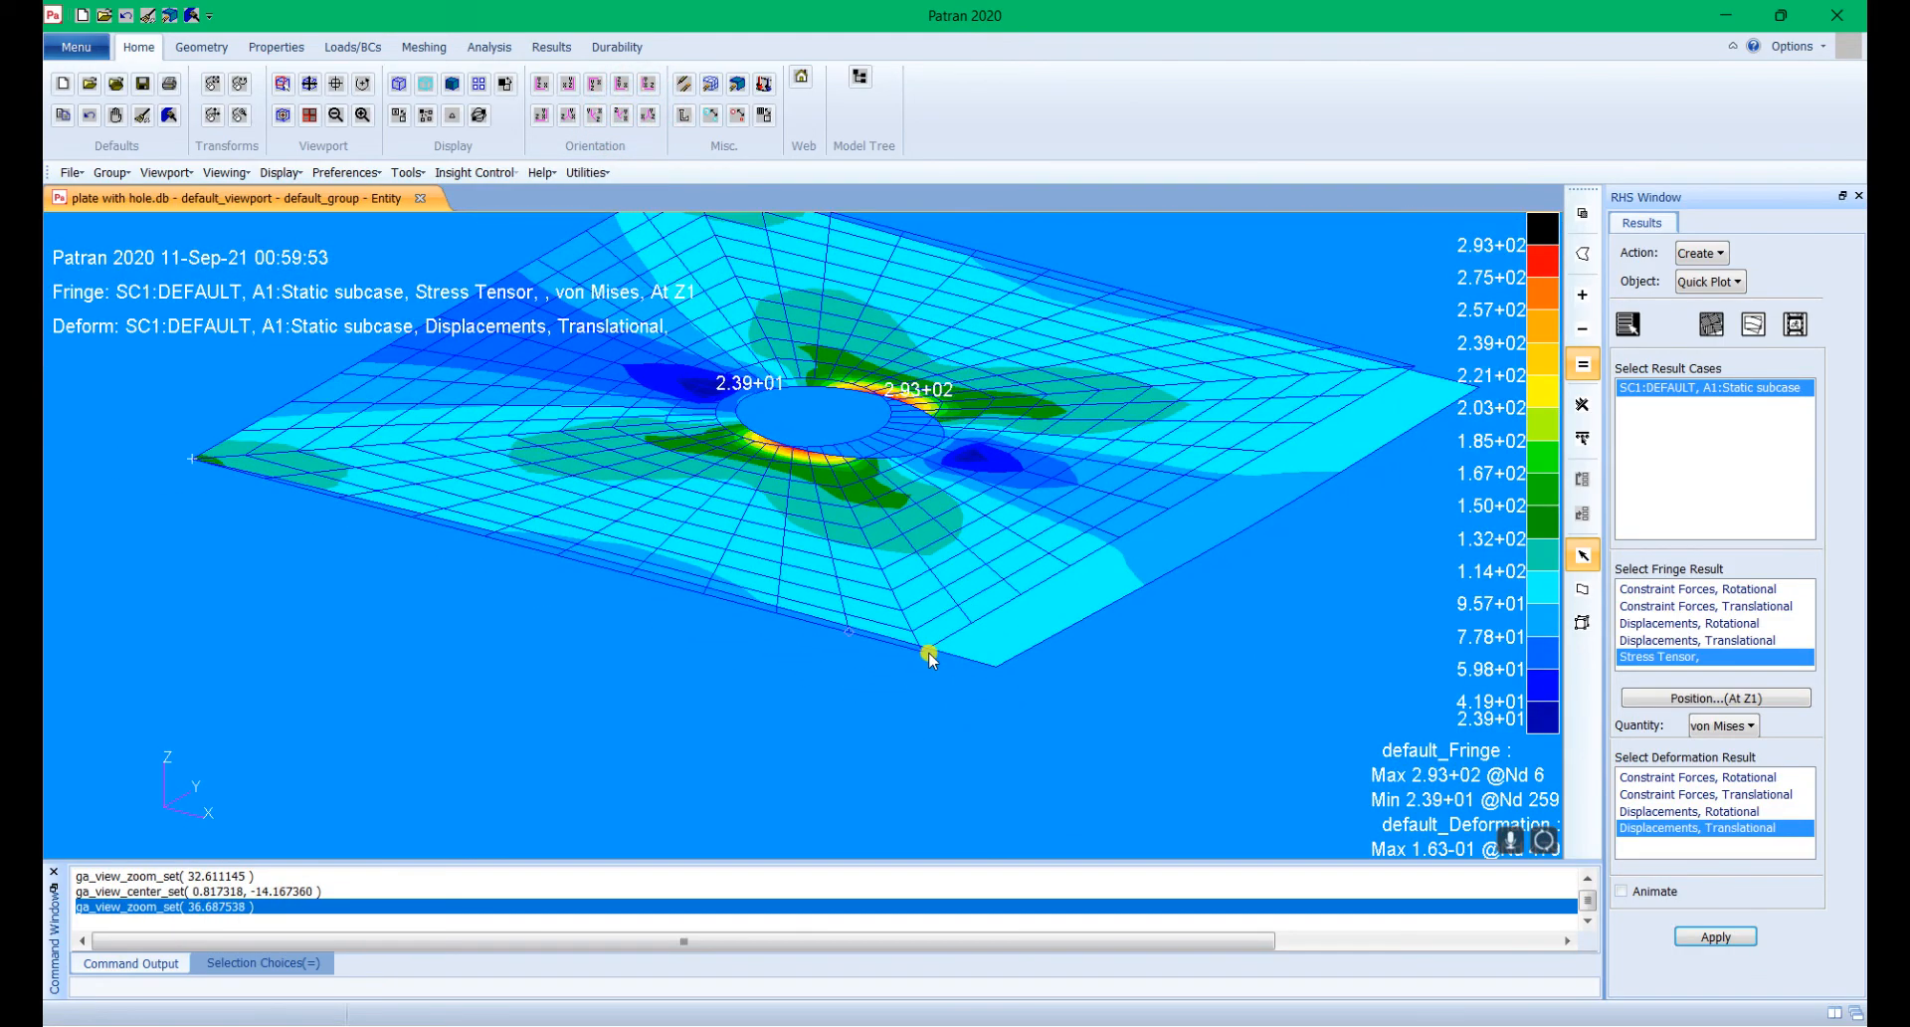
scroll(1008, 637, "down", 2)
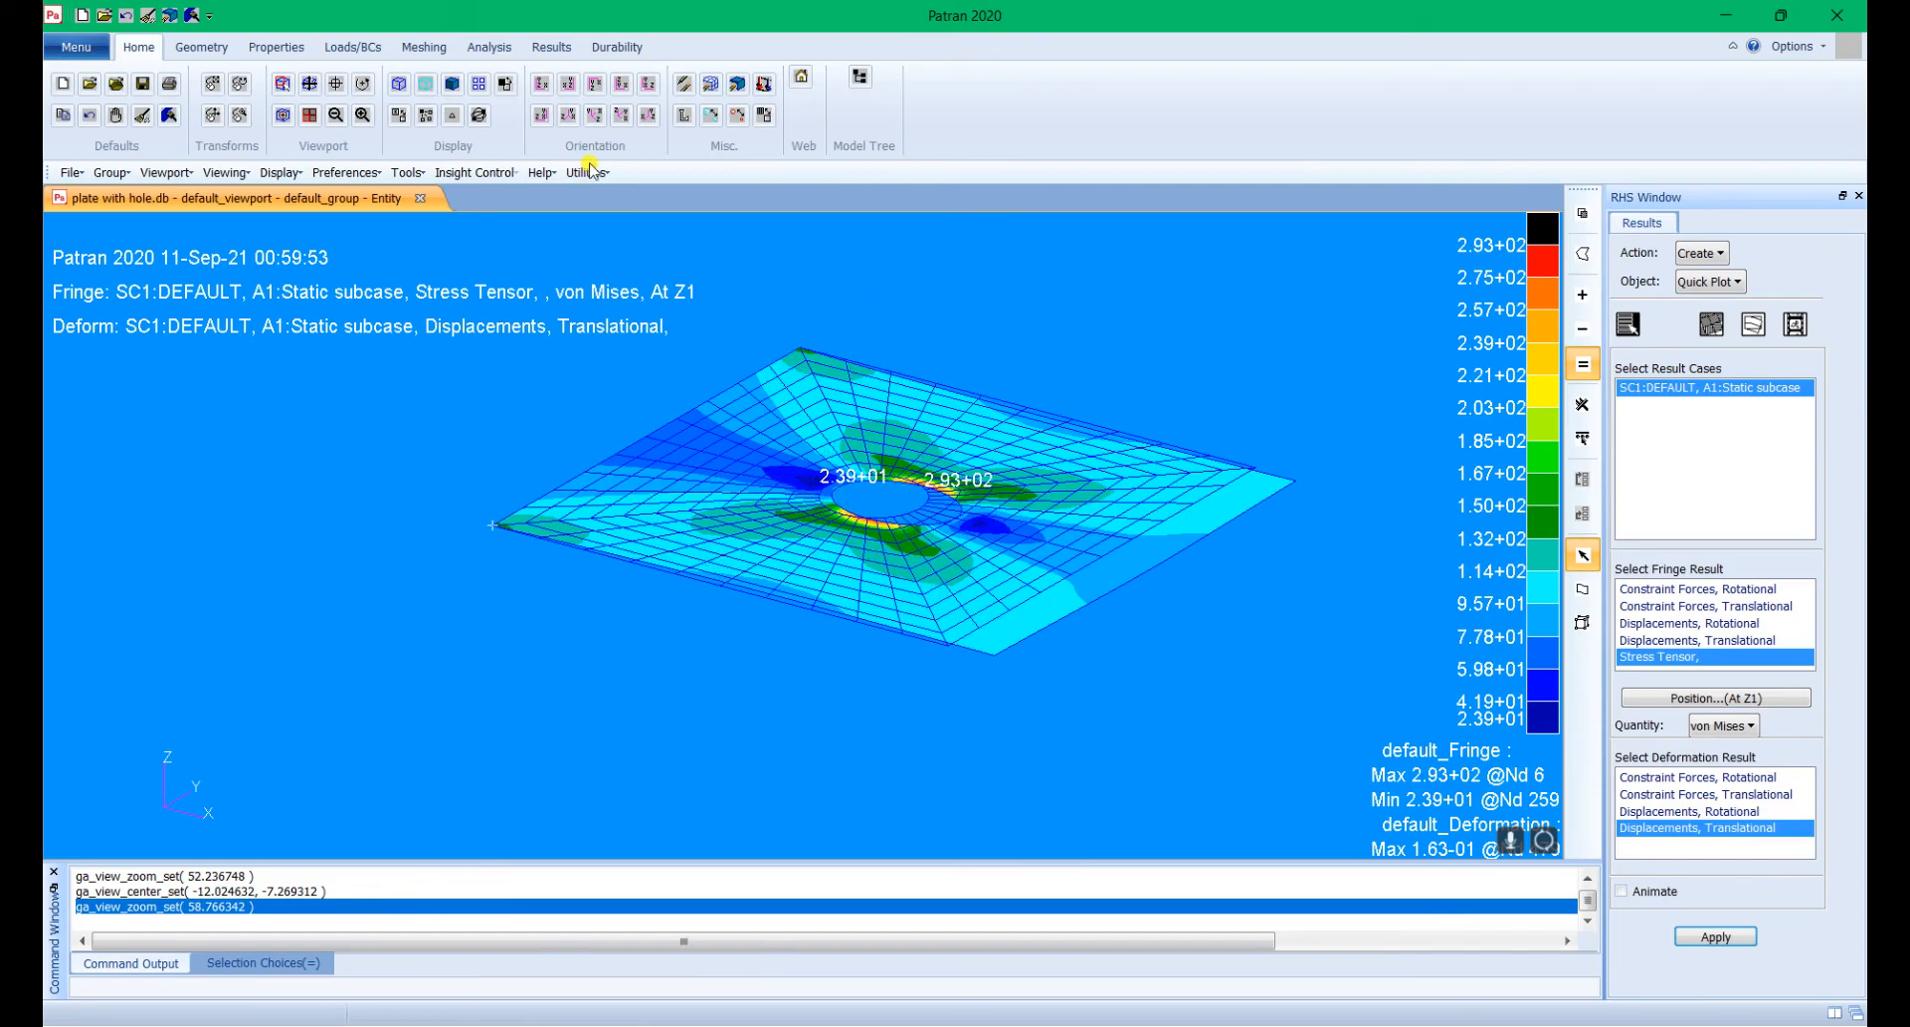
Step: Examine the deformed plate from the rear, the front and edge-on, ending in the front view
left_click(564, 86)
left_click(541, 84)
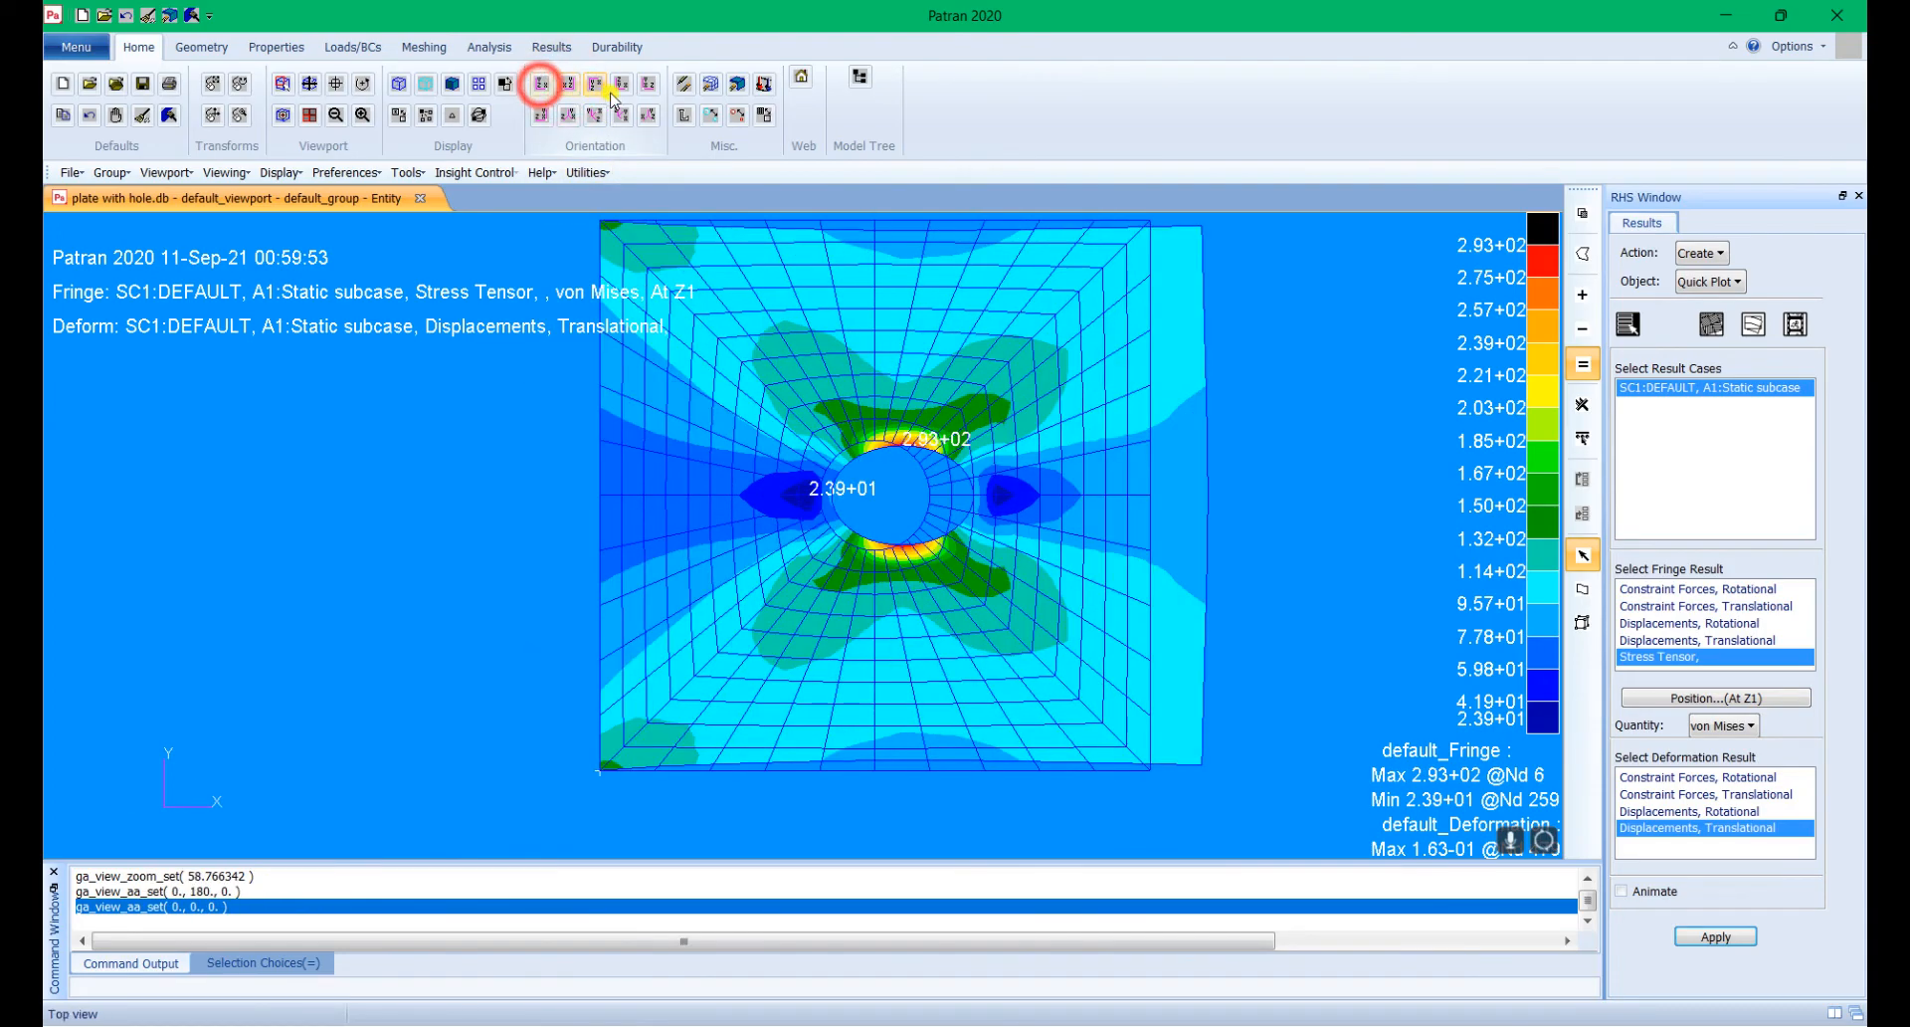
left_click(621, 86)
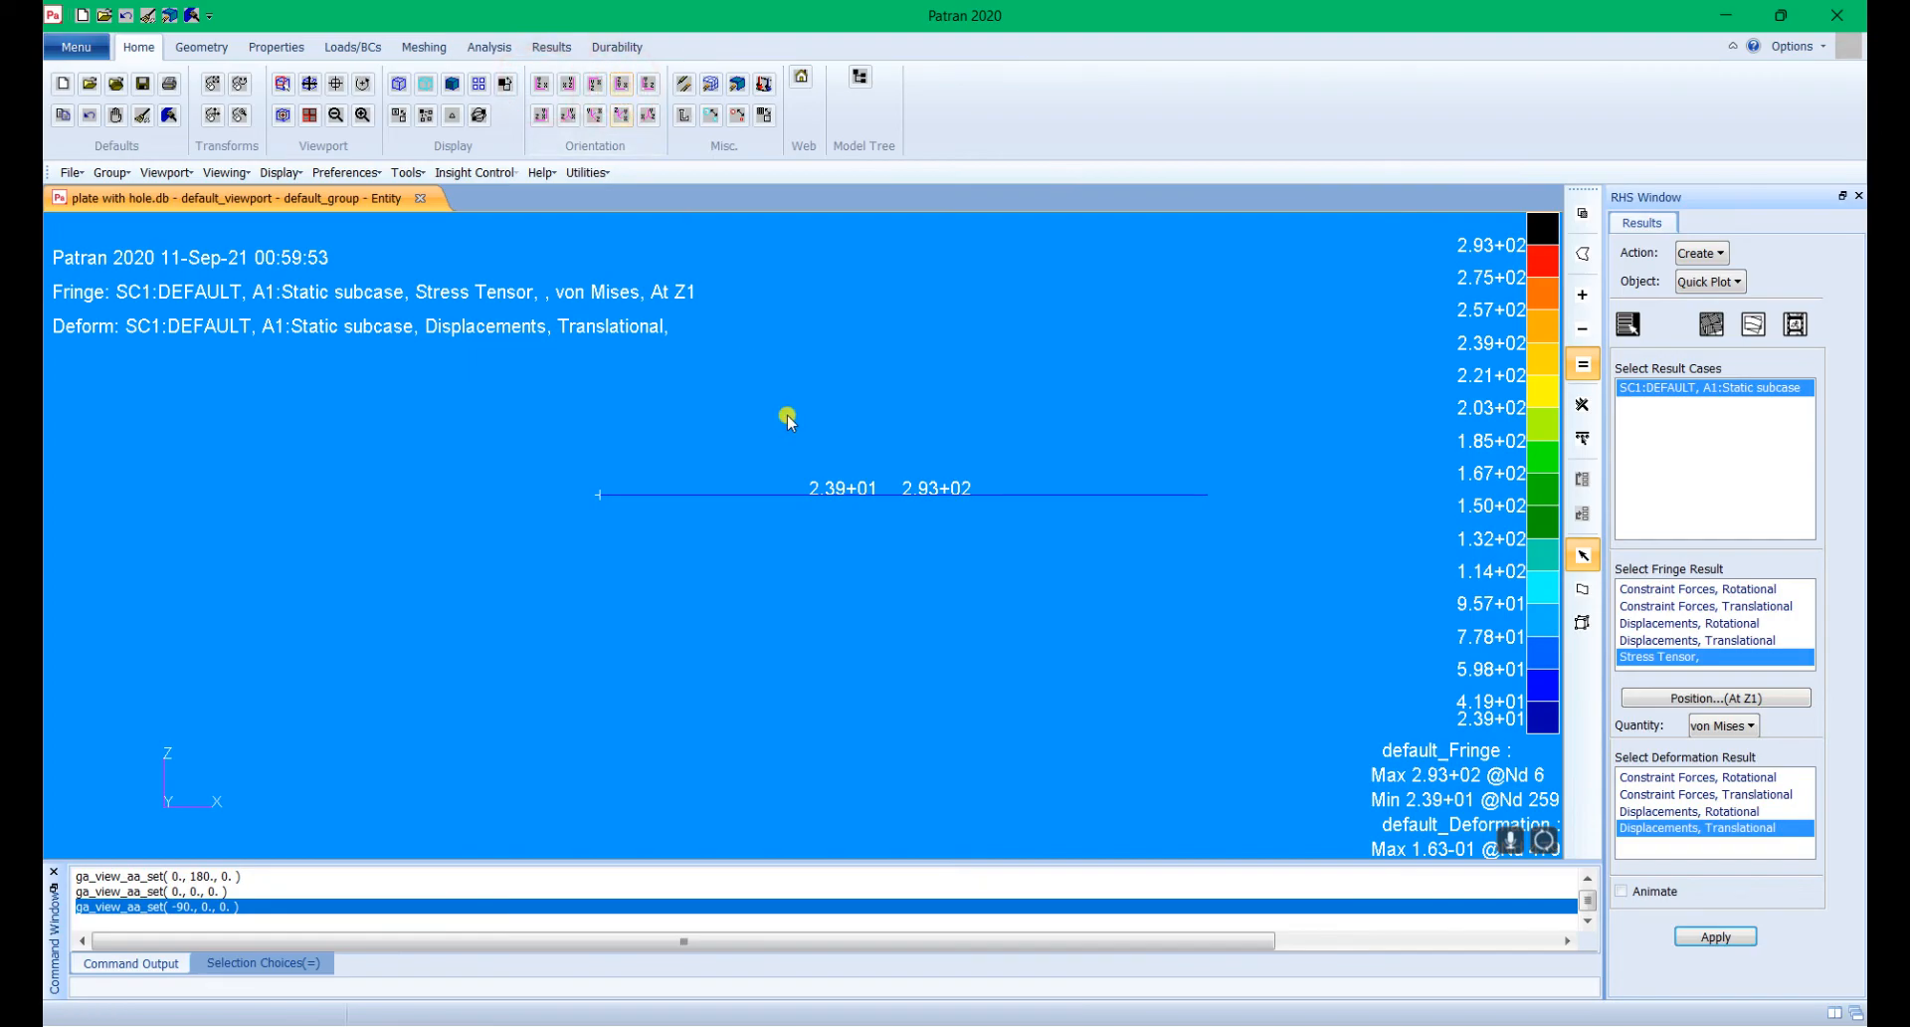
scroll(1005, 507, "up", 3)
scroll(1233, 600, "down", 1)
scroll(1242, 600, "down", 2)
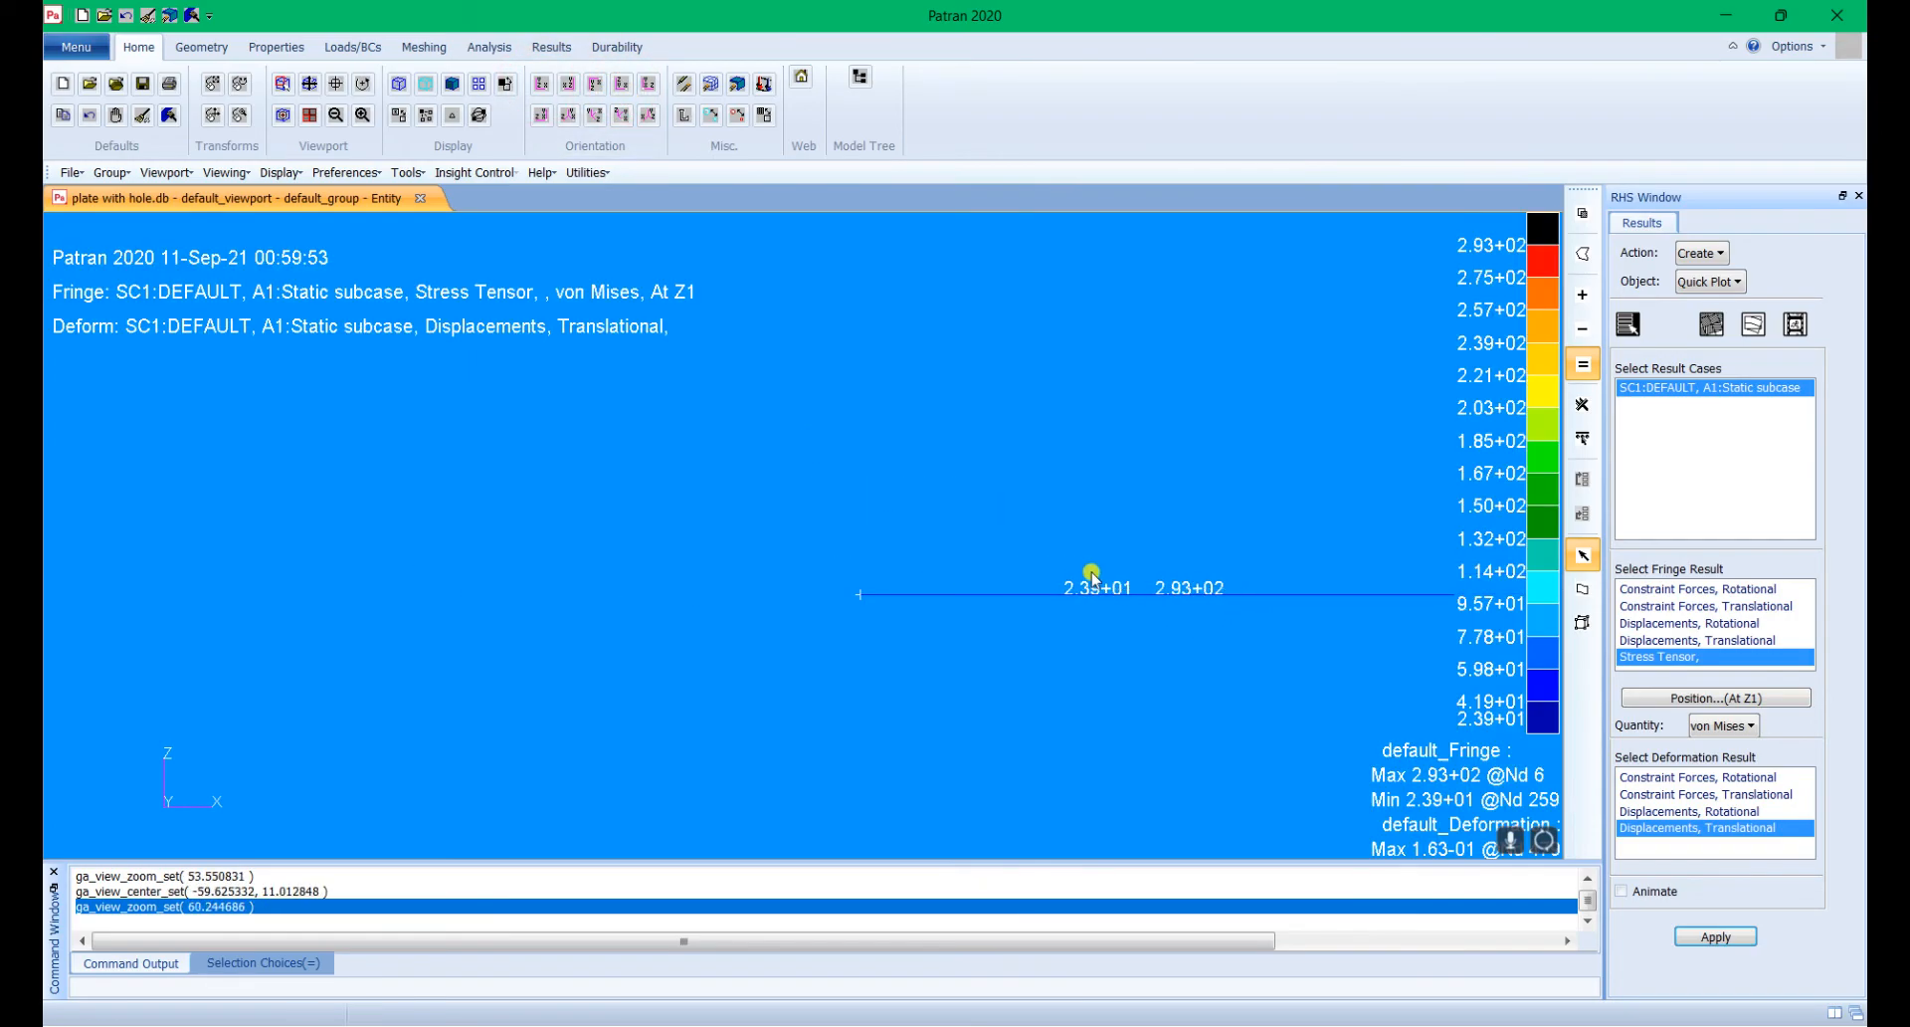
key("ctrl+f")
scroll(995, 452, "down", 2)
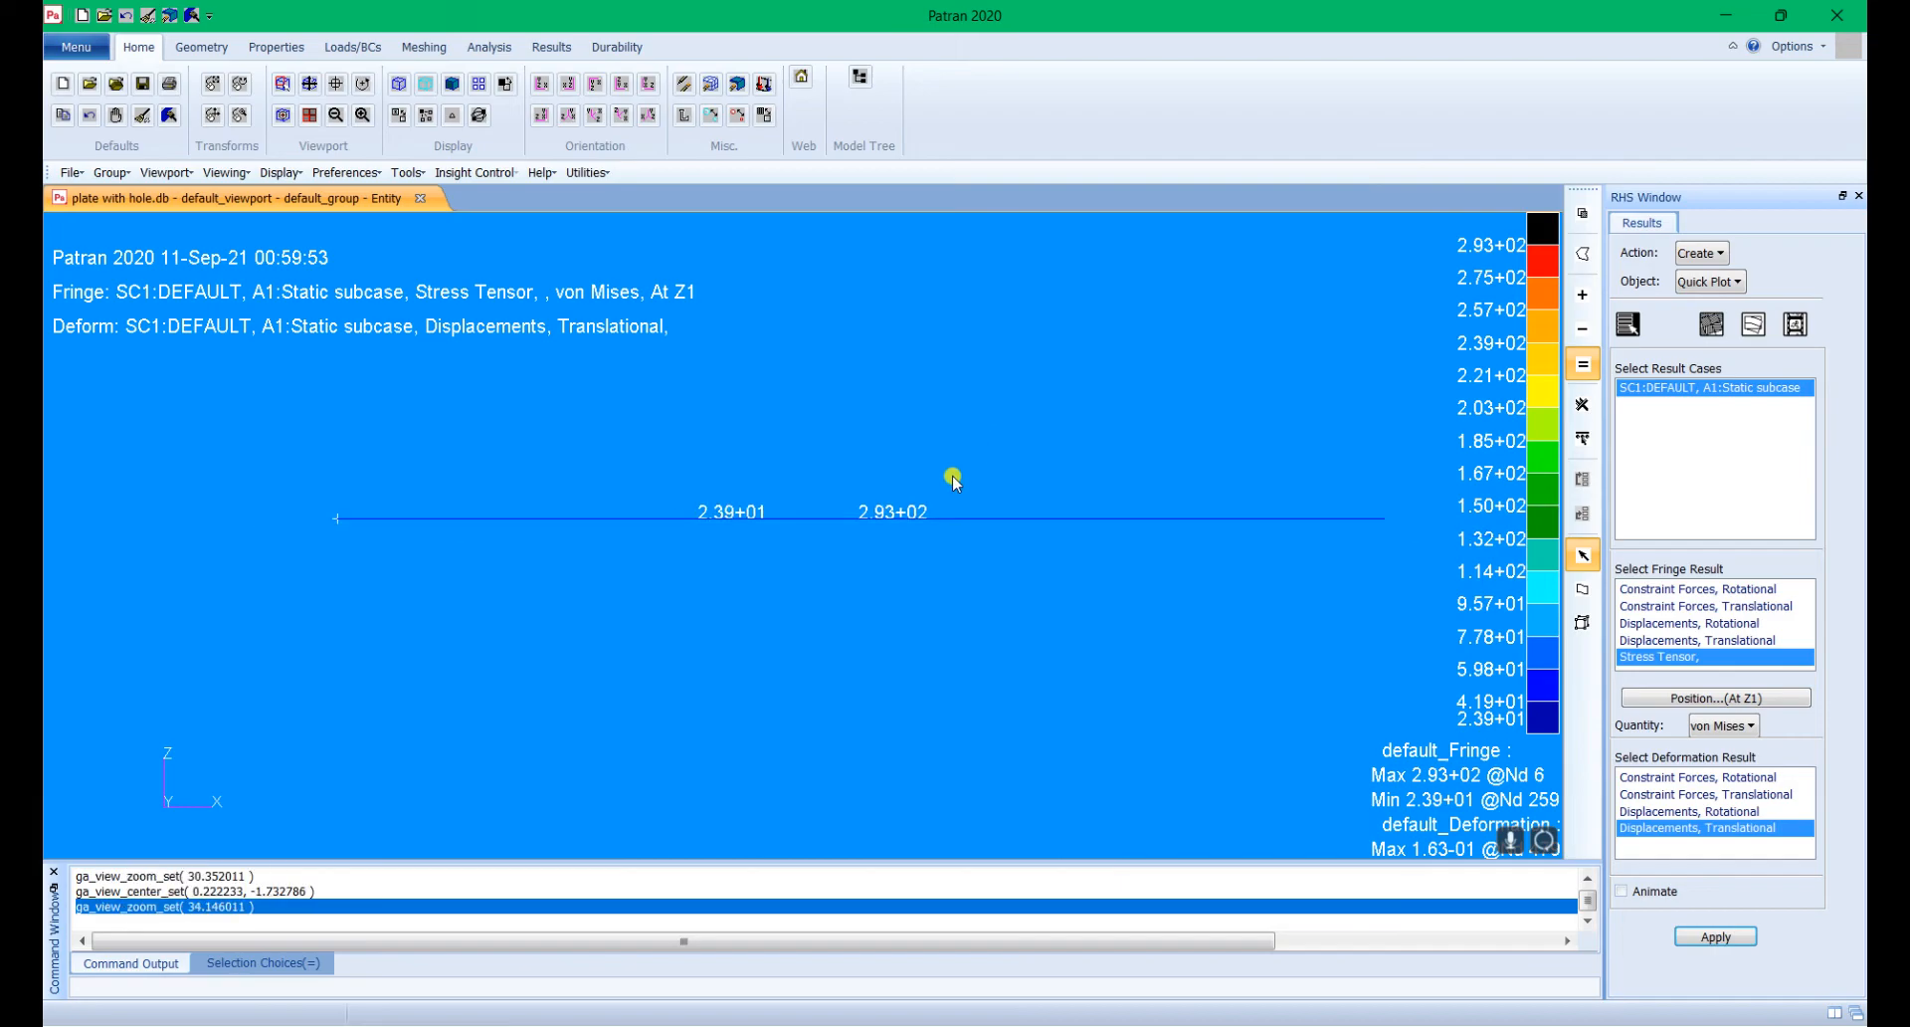
left_click(555, 84)
scroll(813, 376, "down", 1)
scroll(814, 376, "down", 2)
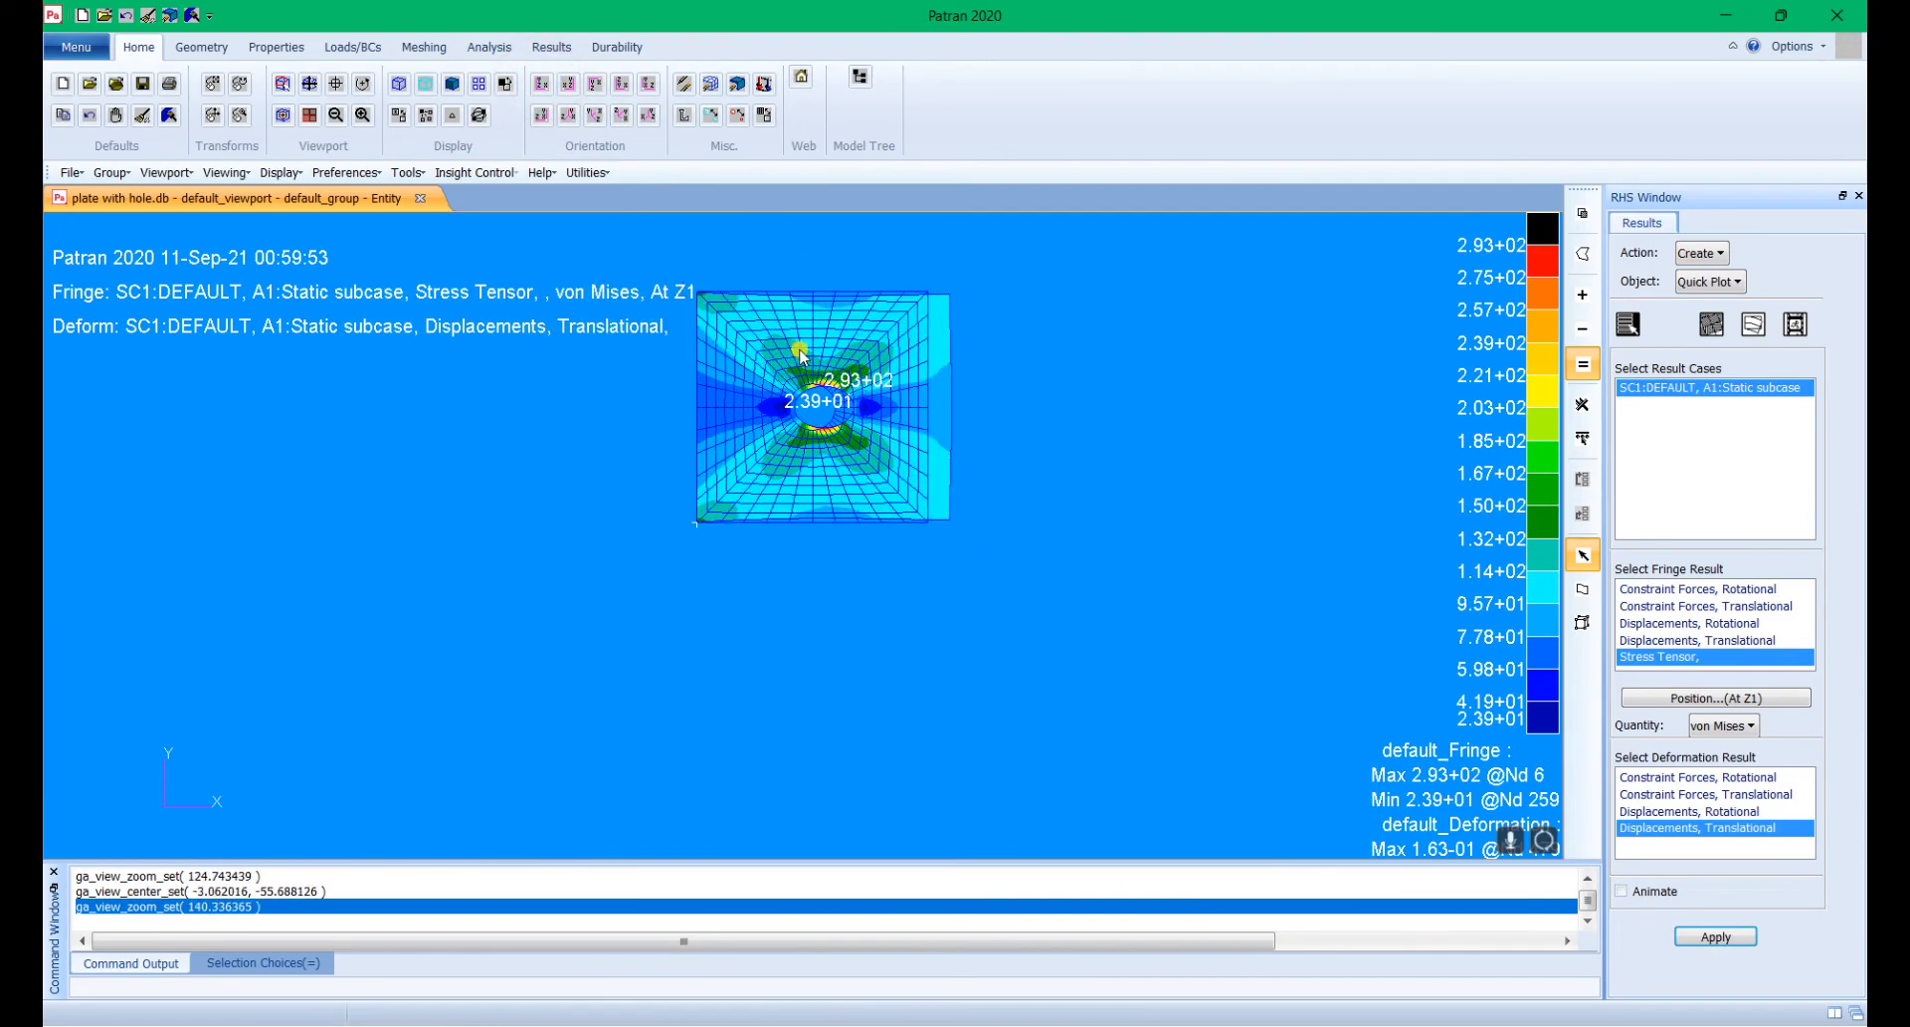
Step: Quick plot the translational displacement fringe as Magnitude and as X Component on the deformed plate
left_click(1735, 639)
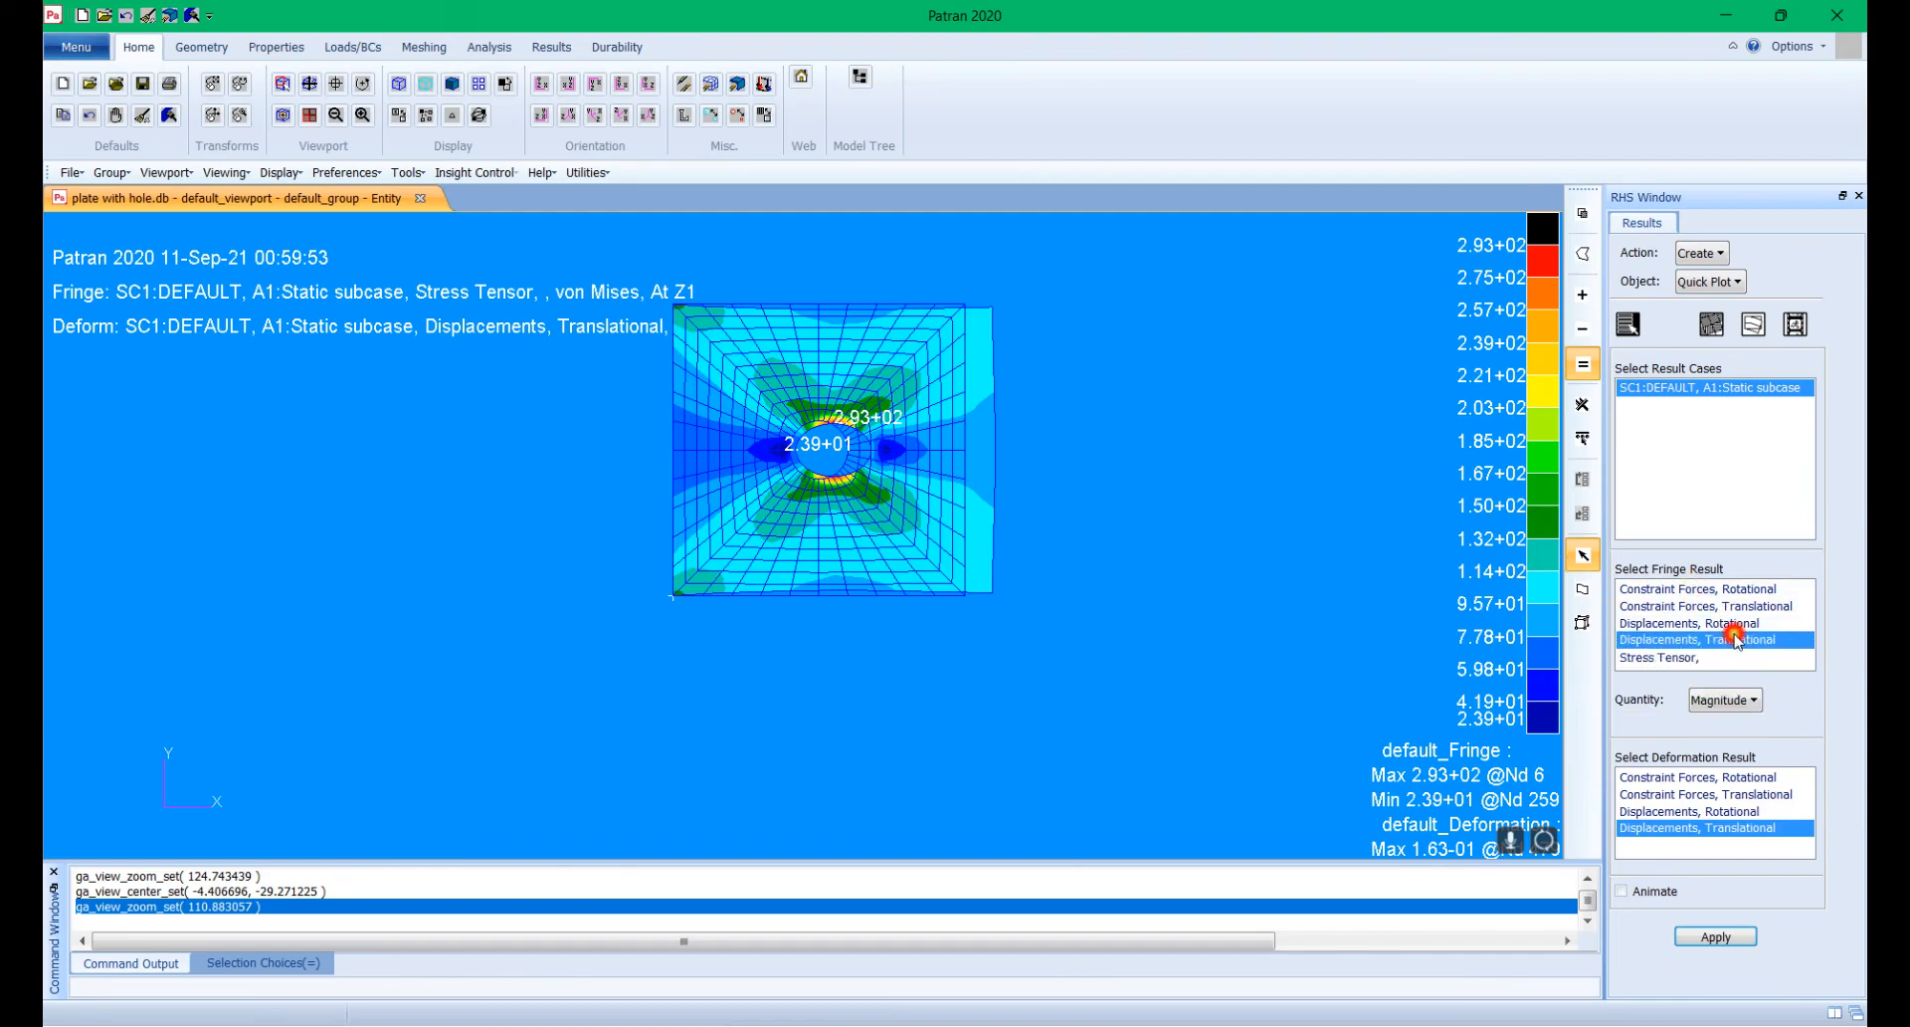
left_click(1716, 936)
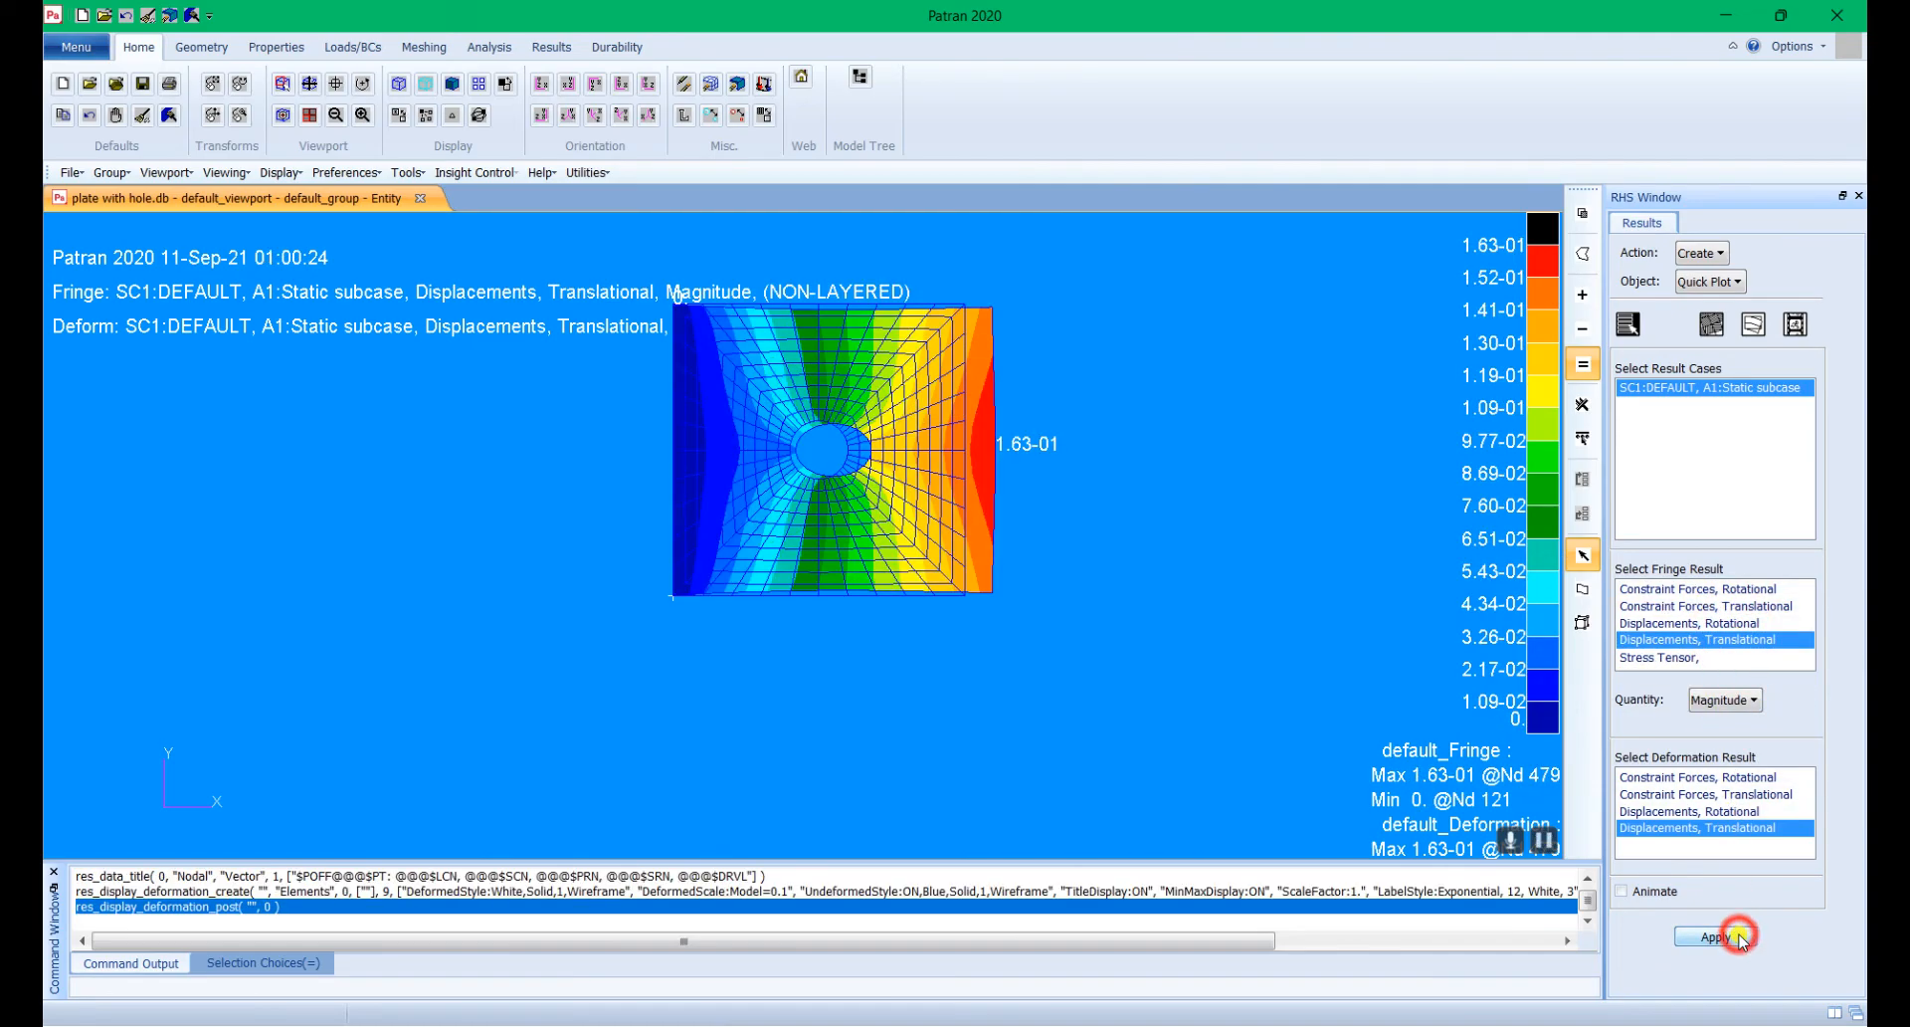
left_click(1725, 699)
left_click(1775, 751)
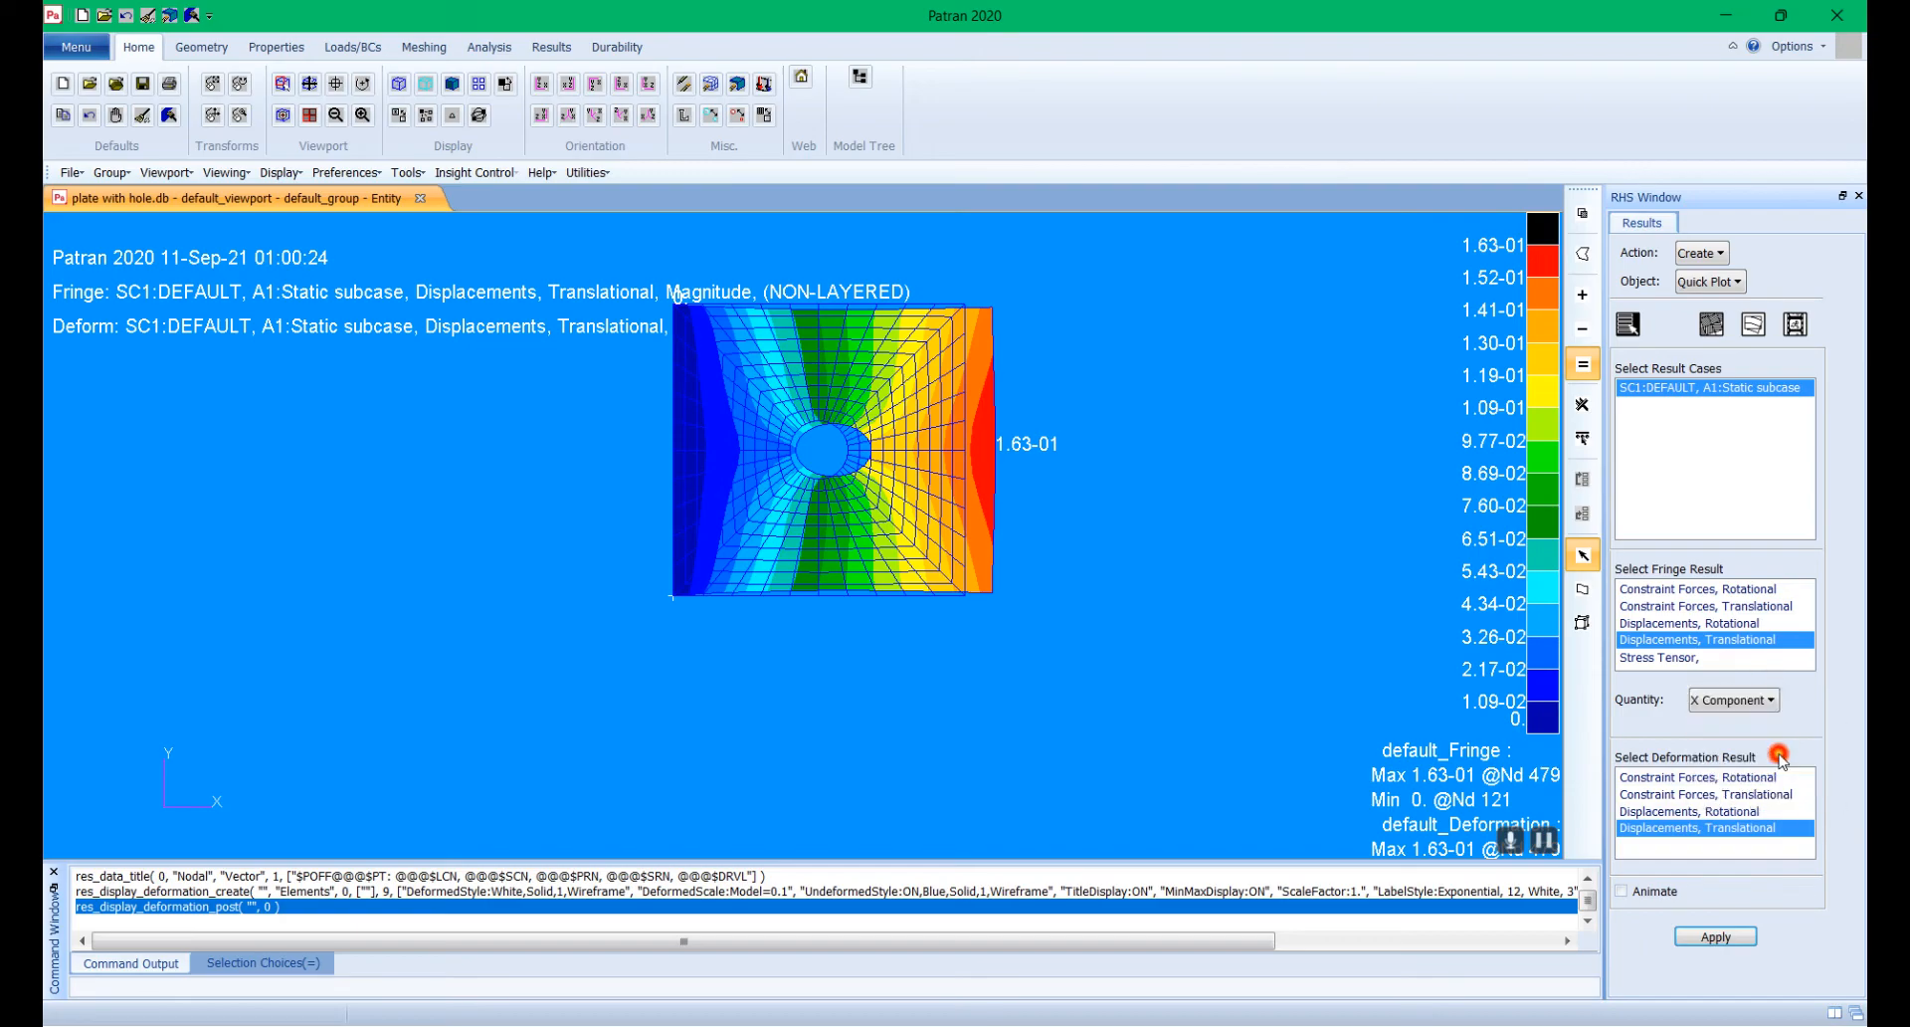
left_click(1741, 936)
Step: Quick plot the X Component of the Stress Tensor fringe with the translational displacement deformation
left_click(1703, 658)
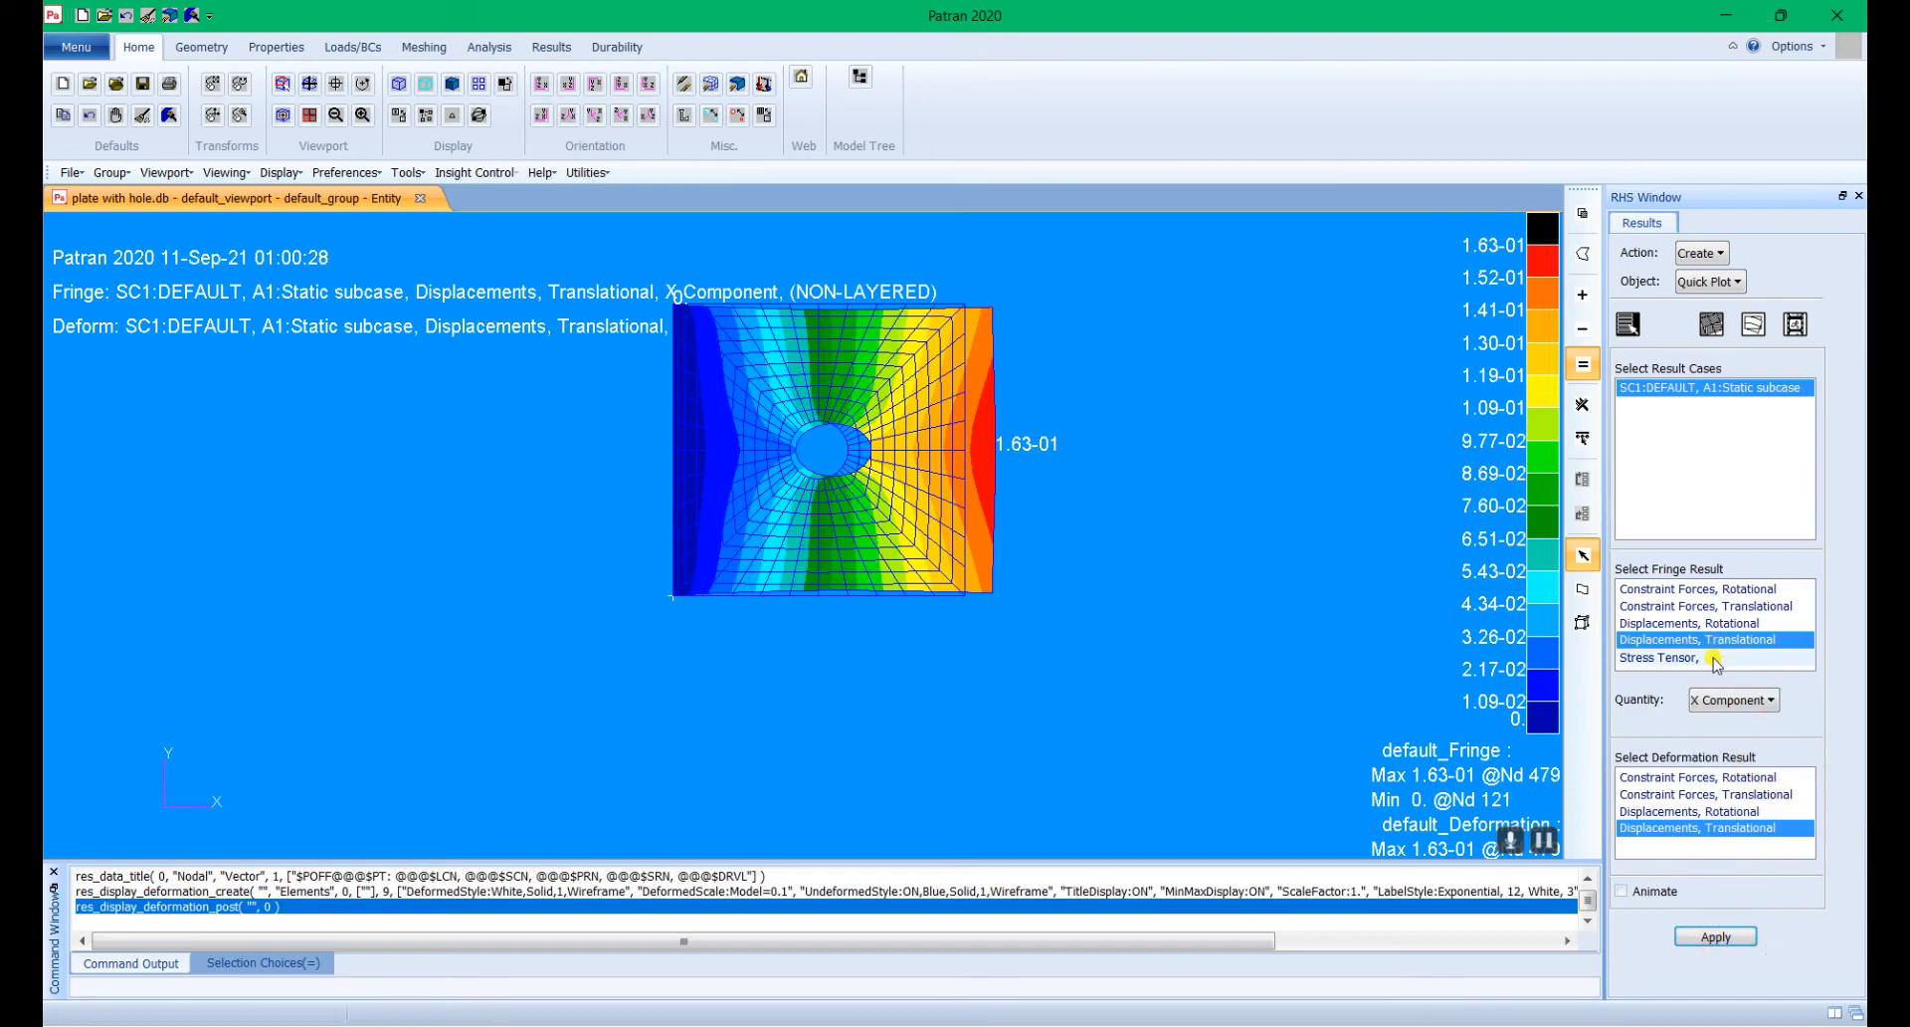
left_click(1739, 727)
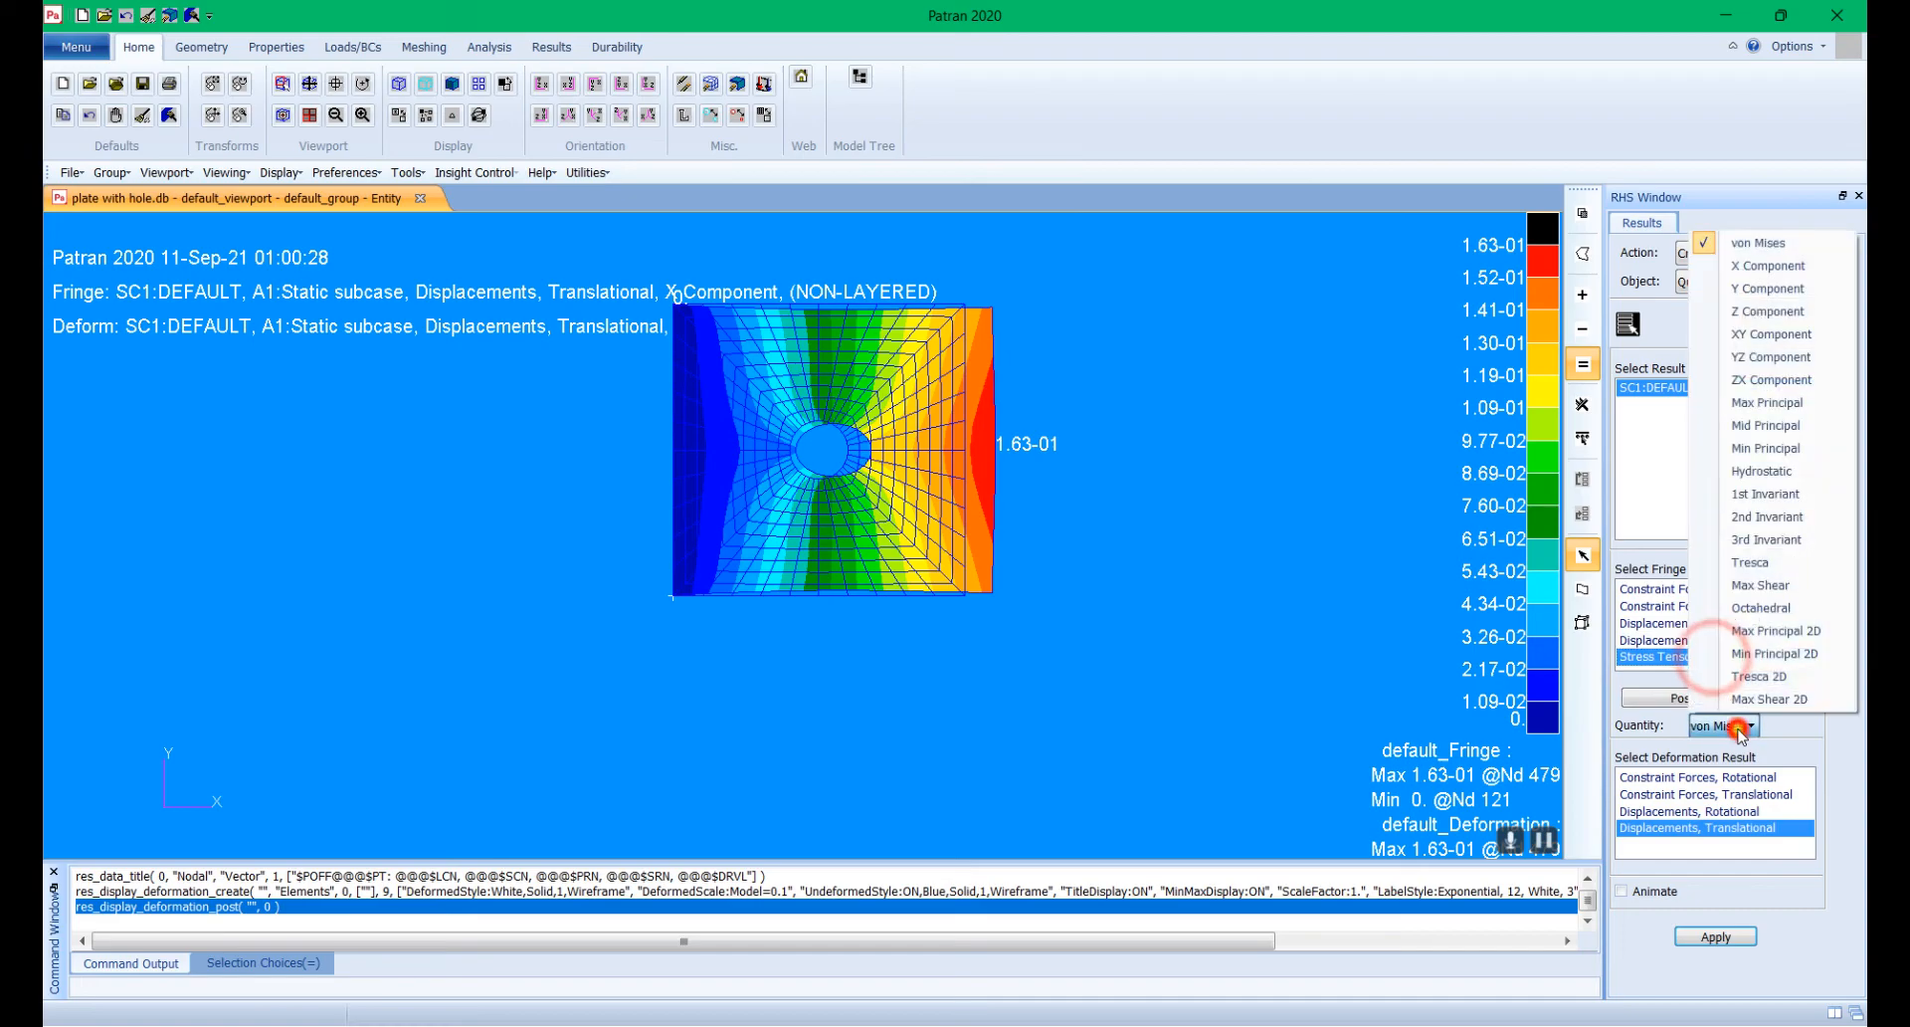
left_click(1750, 266)
left_click(1731, 943)
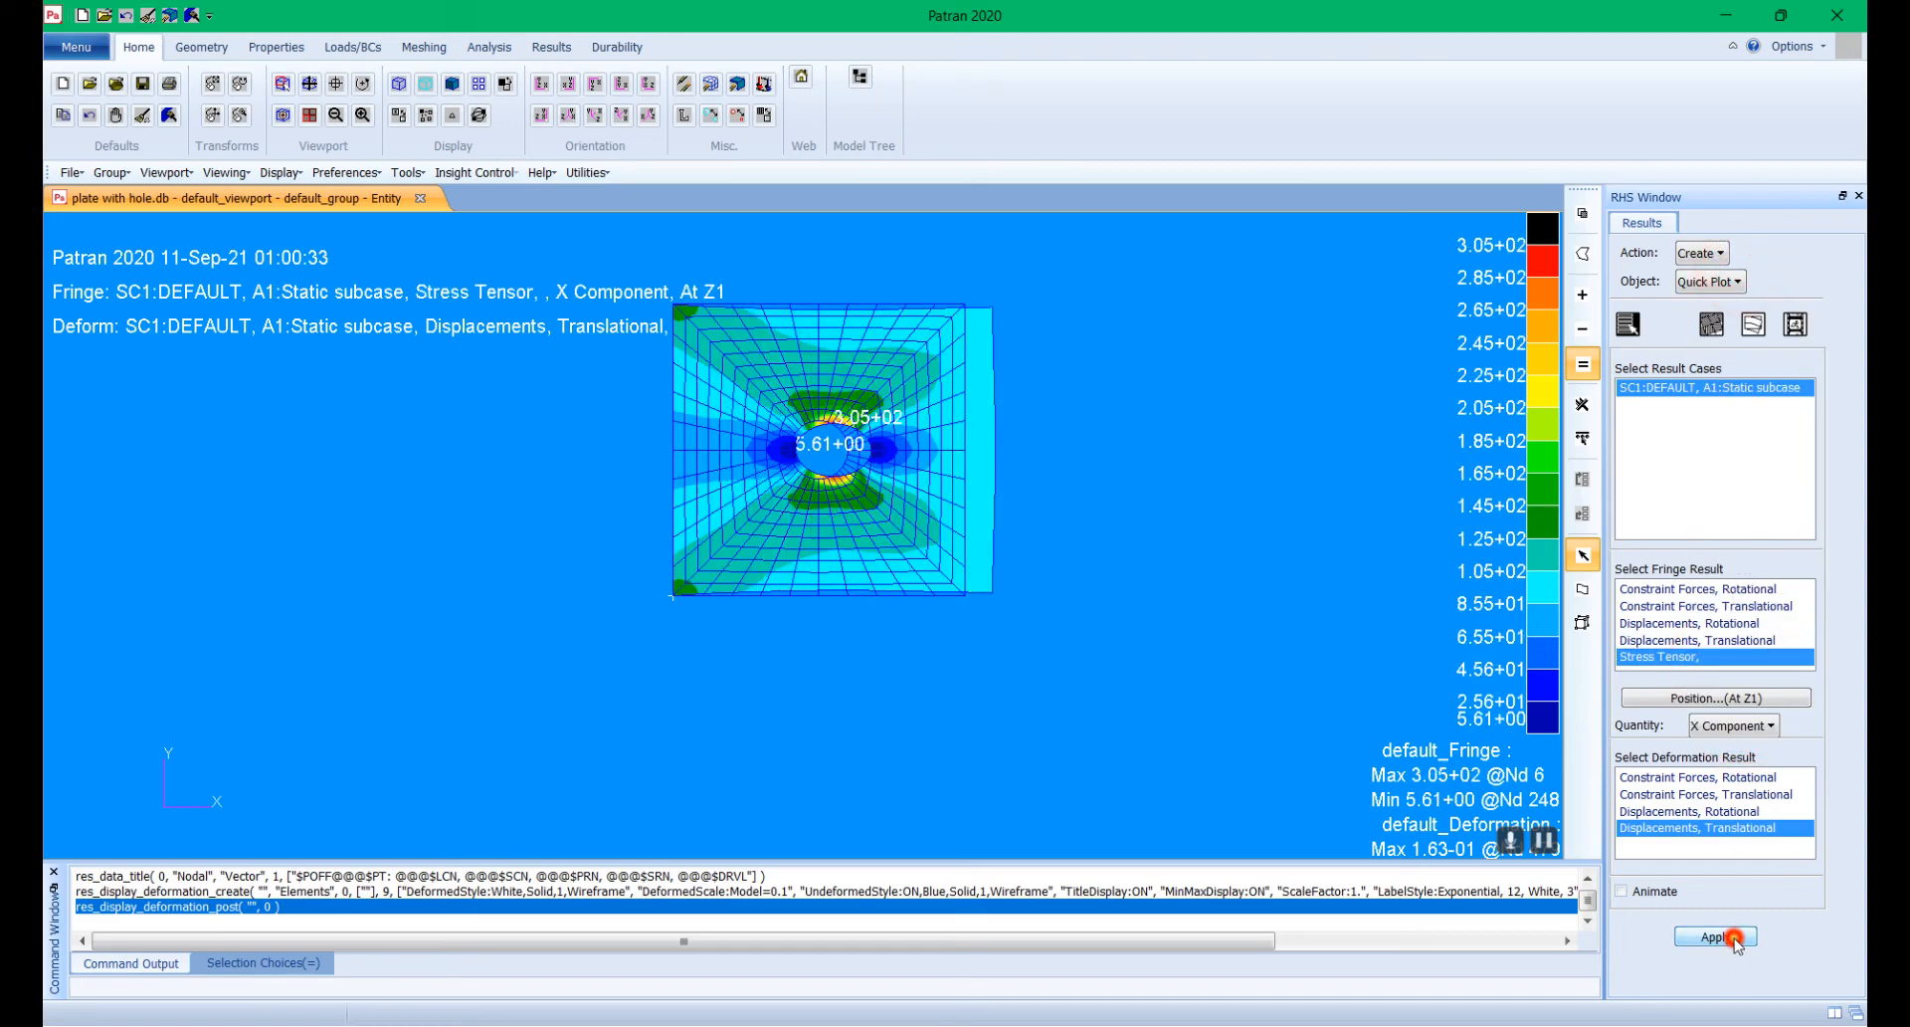
Step: Quick plot the Stress Tensor fringe for the Y Component and for the Z Component
left_click(1714, 728)
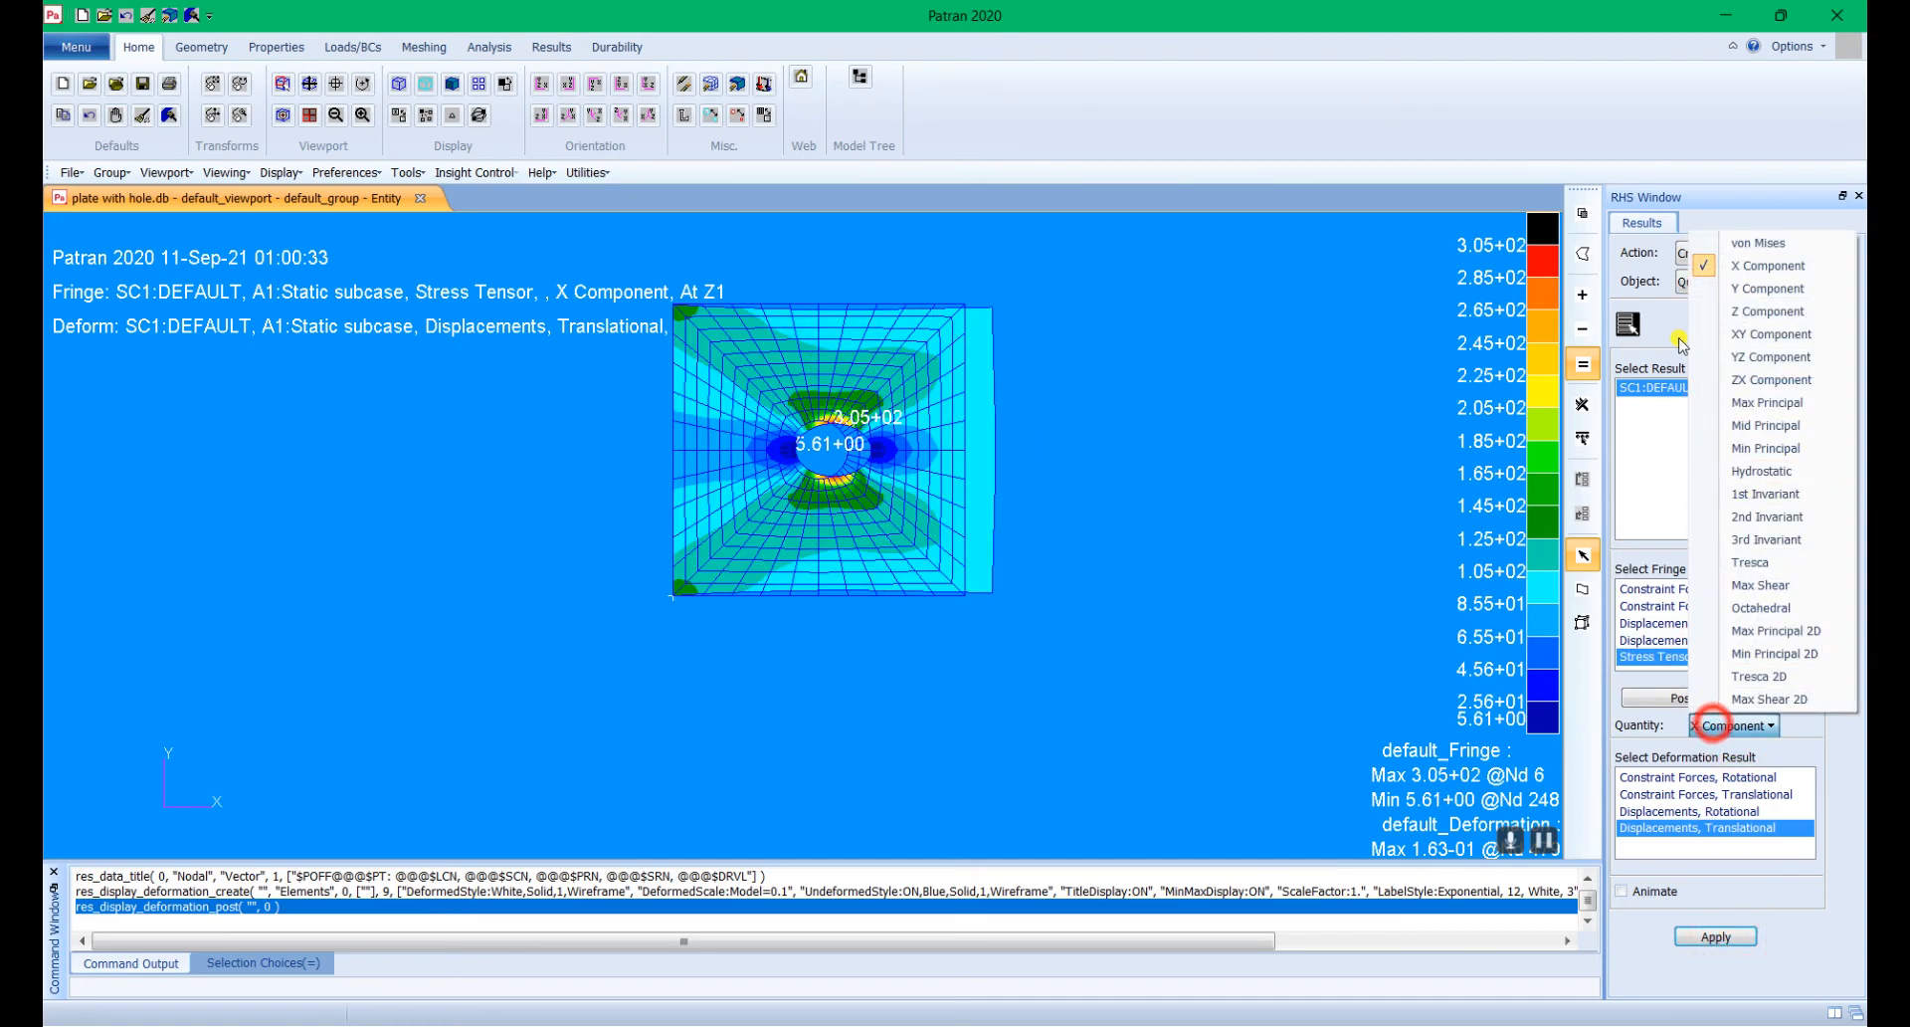
left_click(1713, 284)
left_click(1718, 937)
left_click(1733, 725)
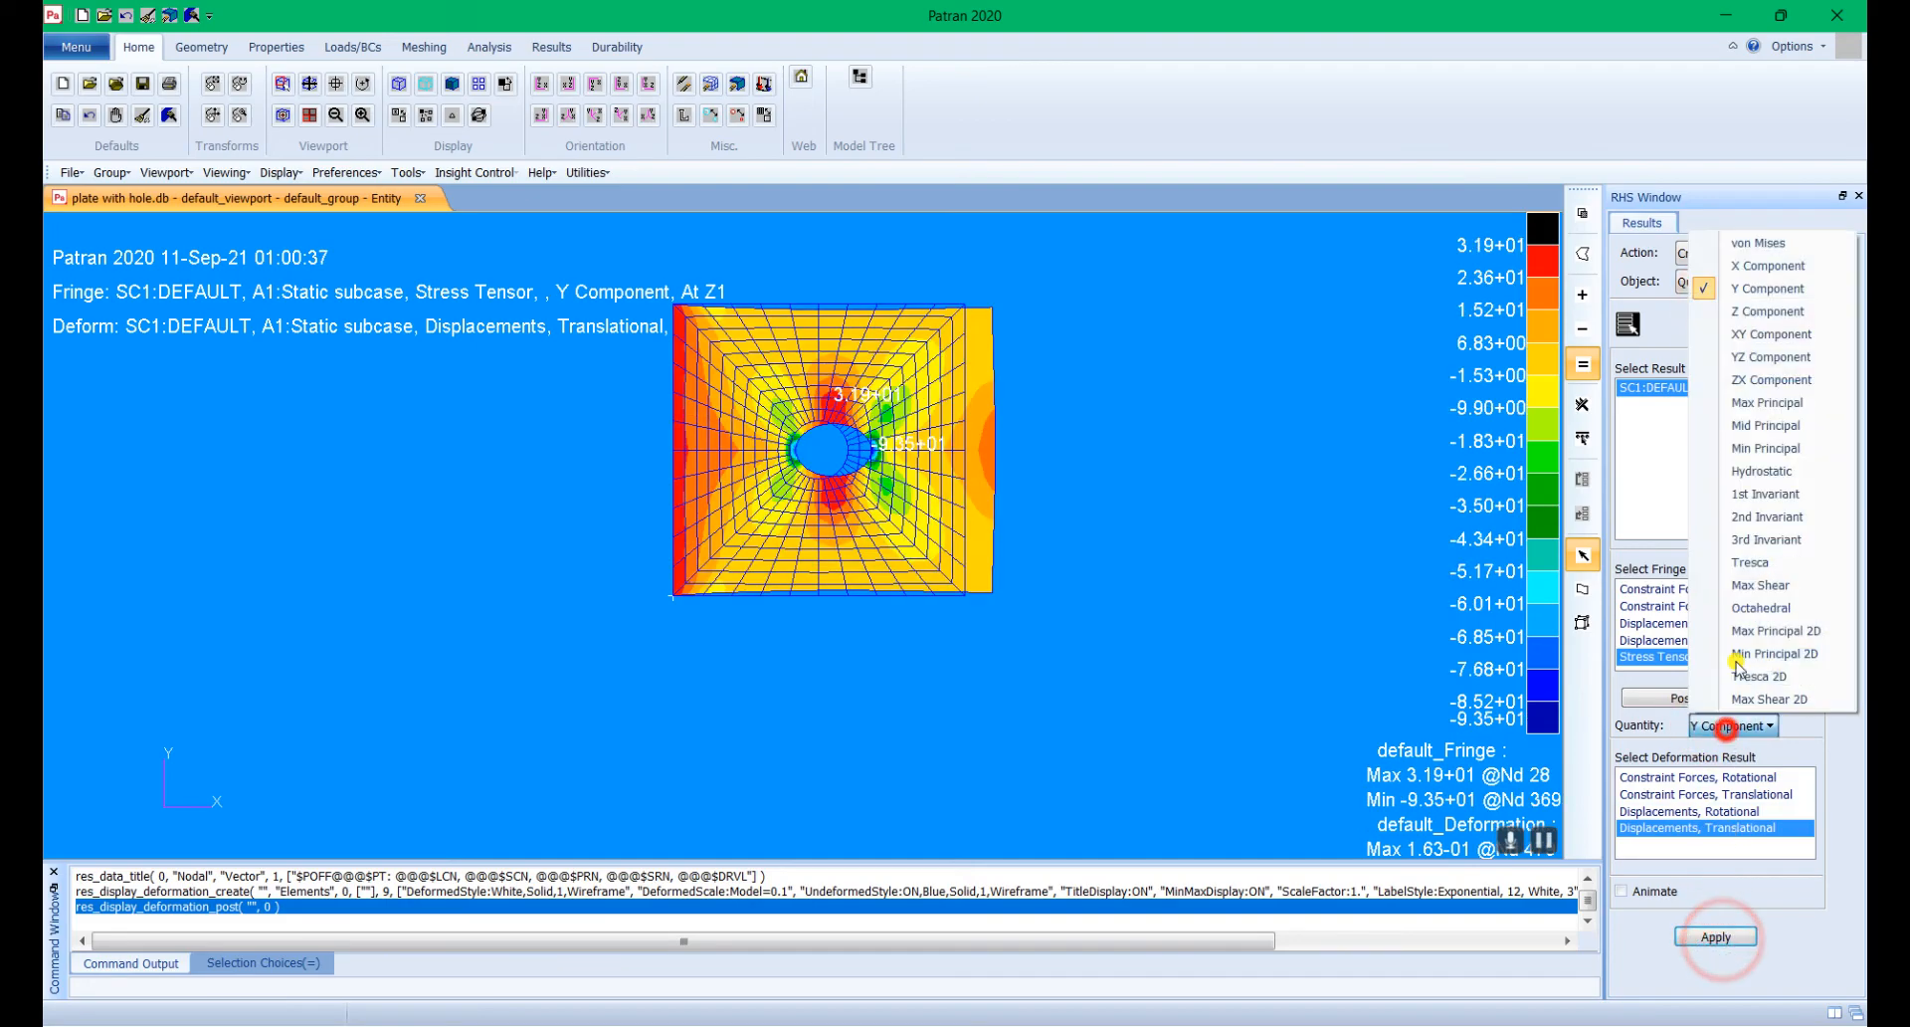
left_click(1757, 318)
left_click(1715, 936)
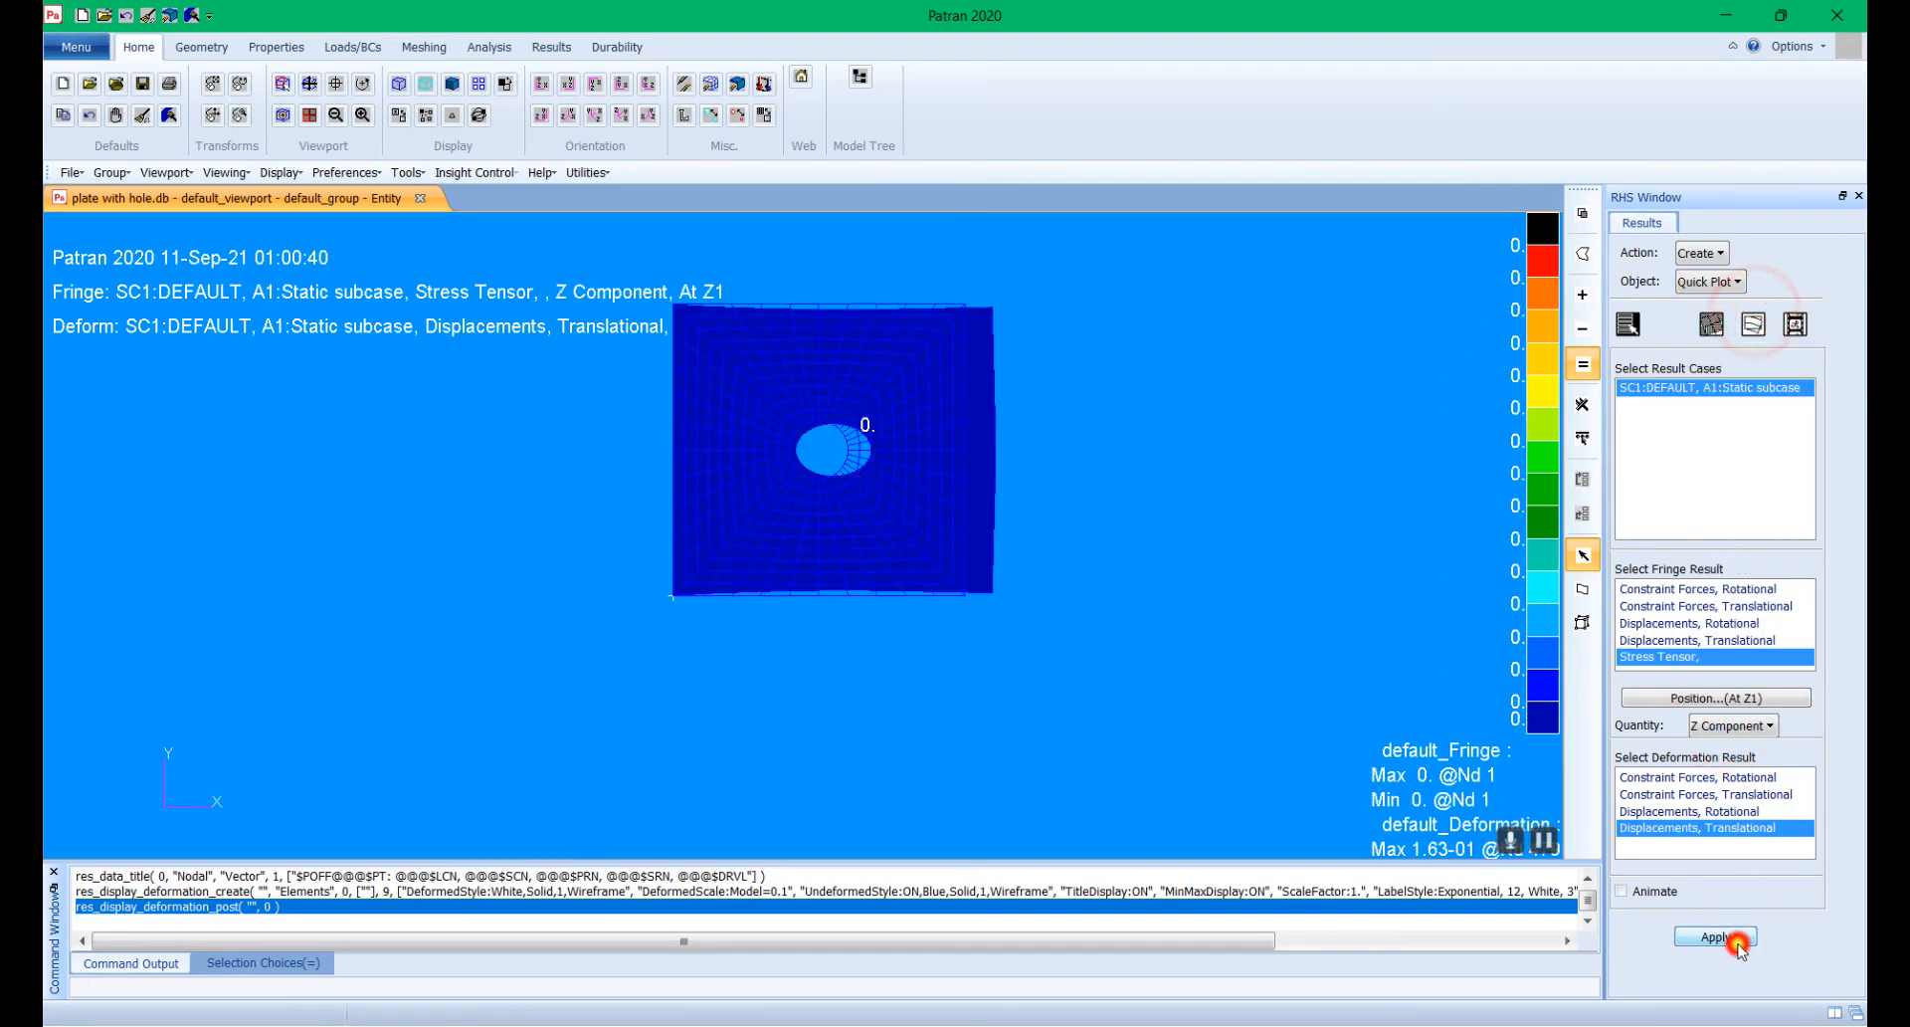
Step: Deselect the Stress Tensor fringe, clean up the display and quick plot only the translational displacement deformation
left_click(1733, 726)
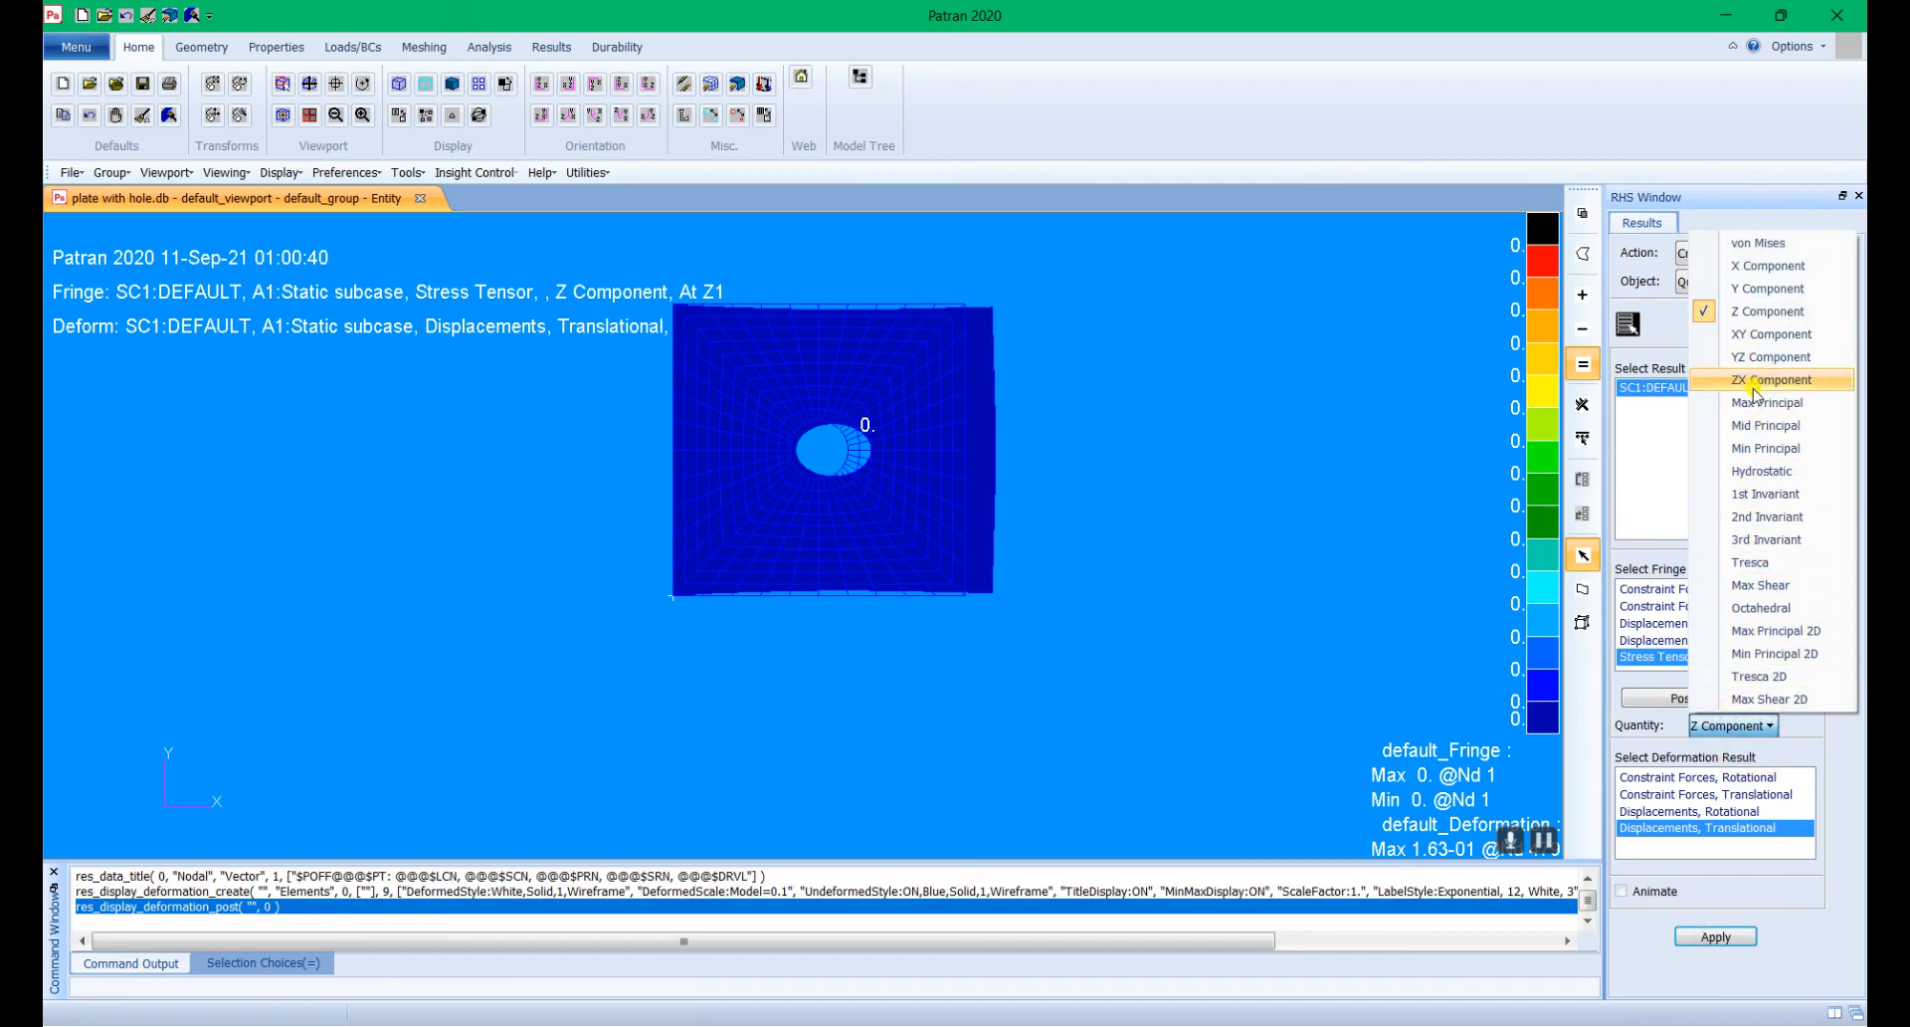
left_click(1833, 760)
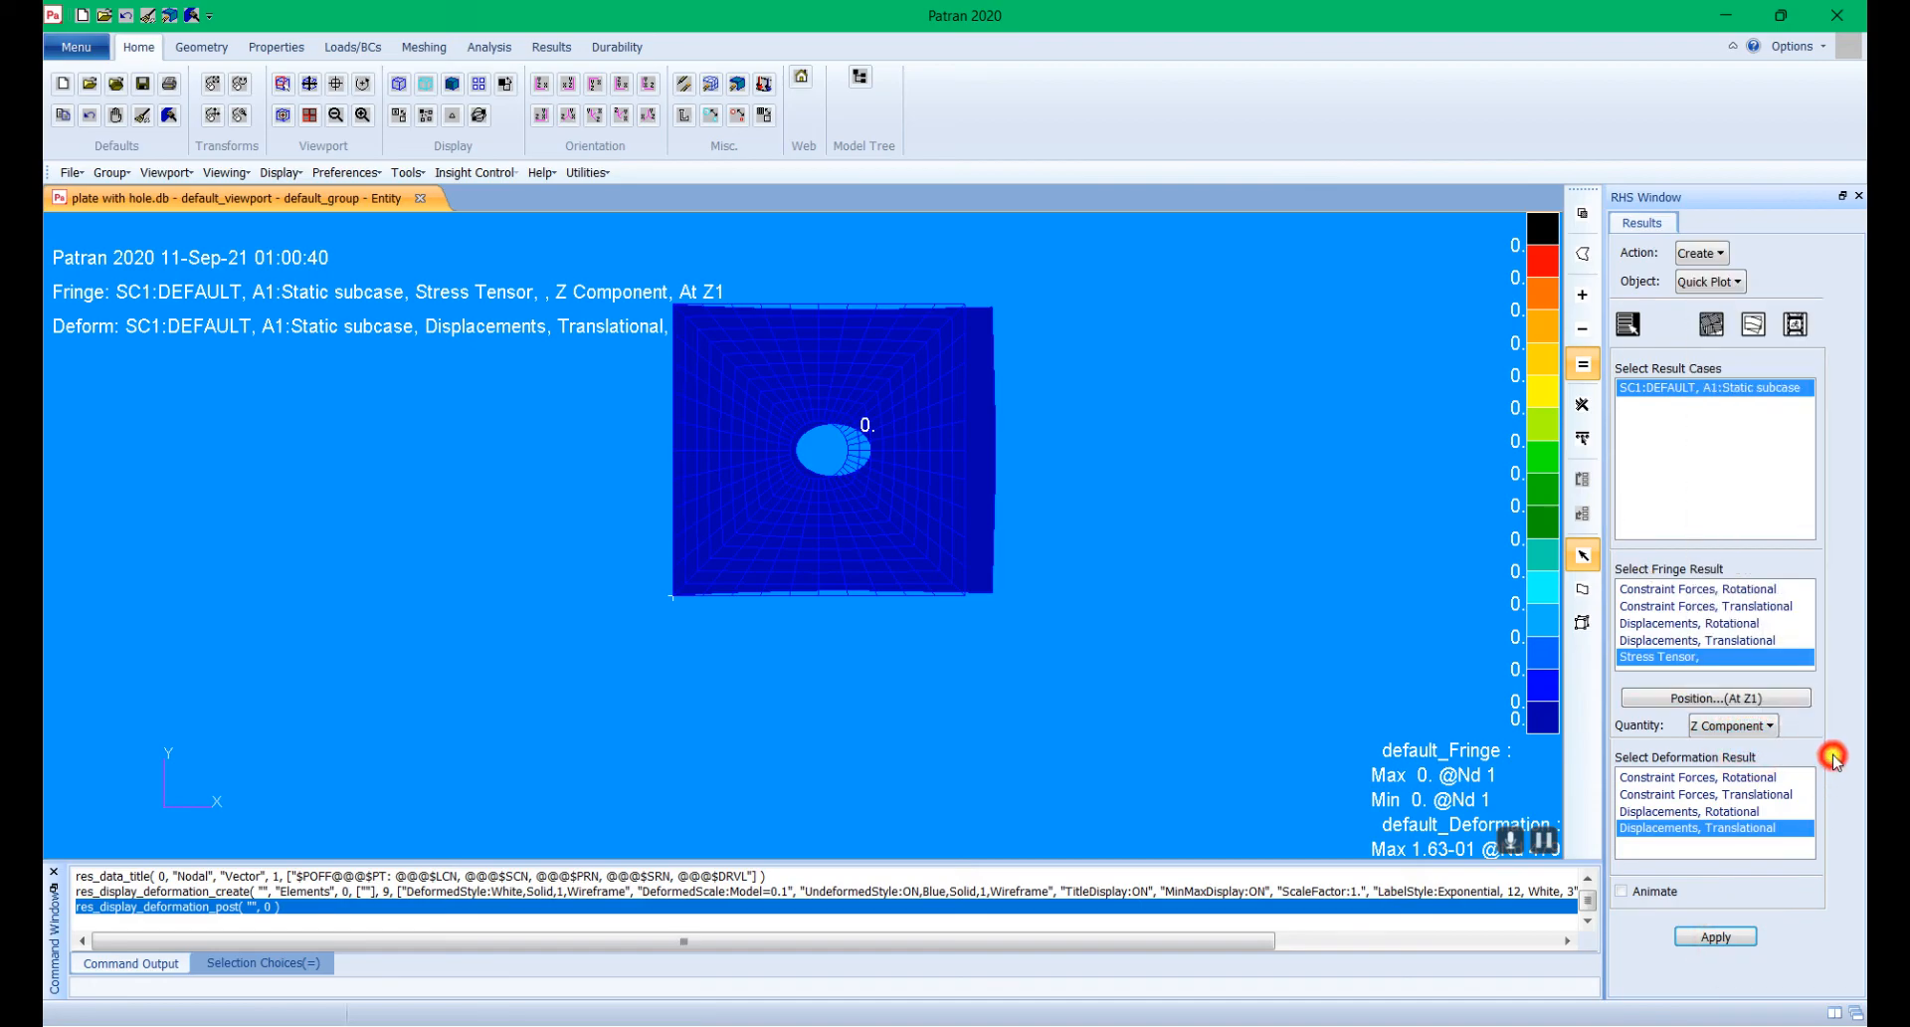
left_click(1707, 657)
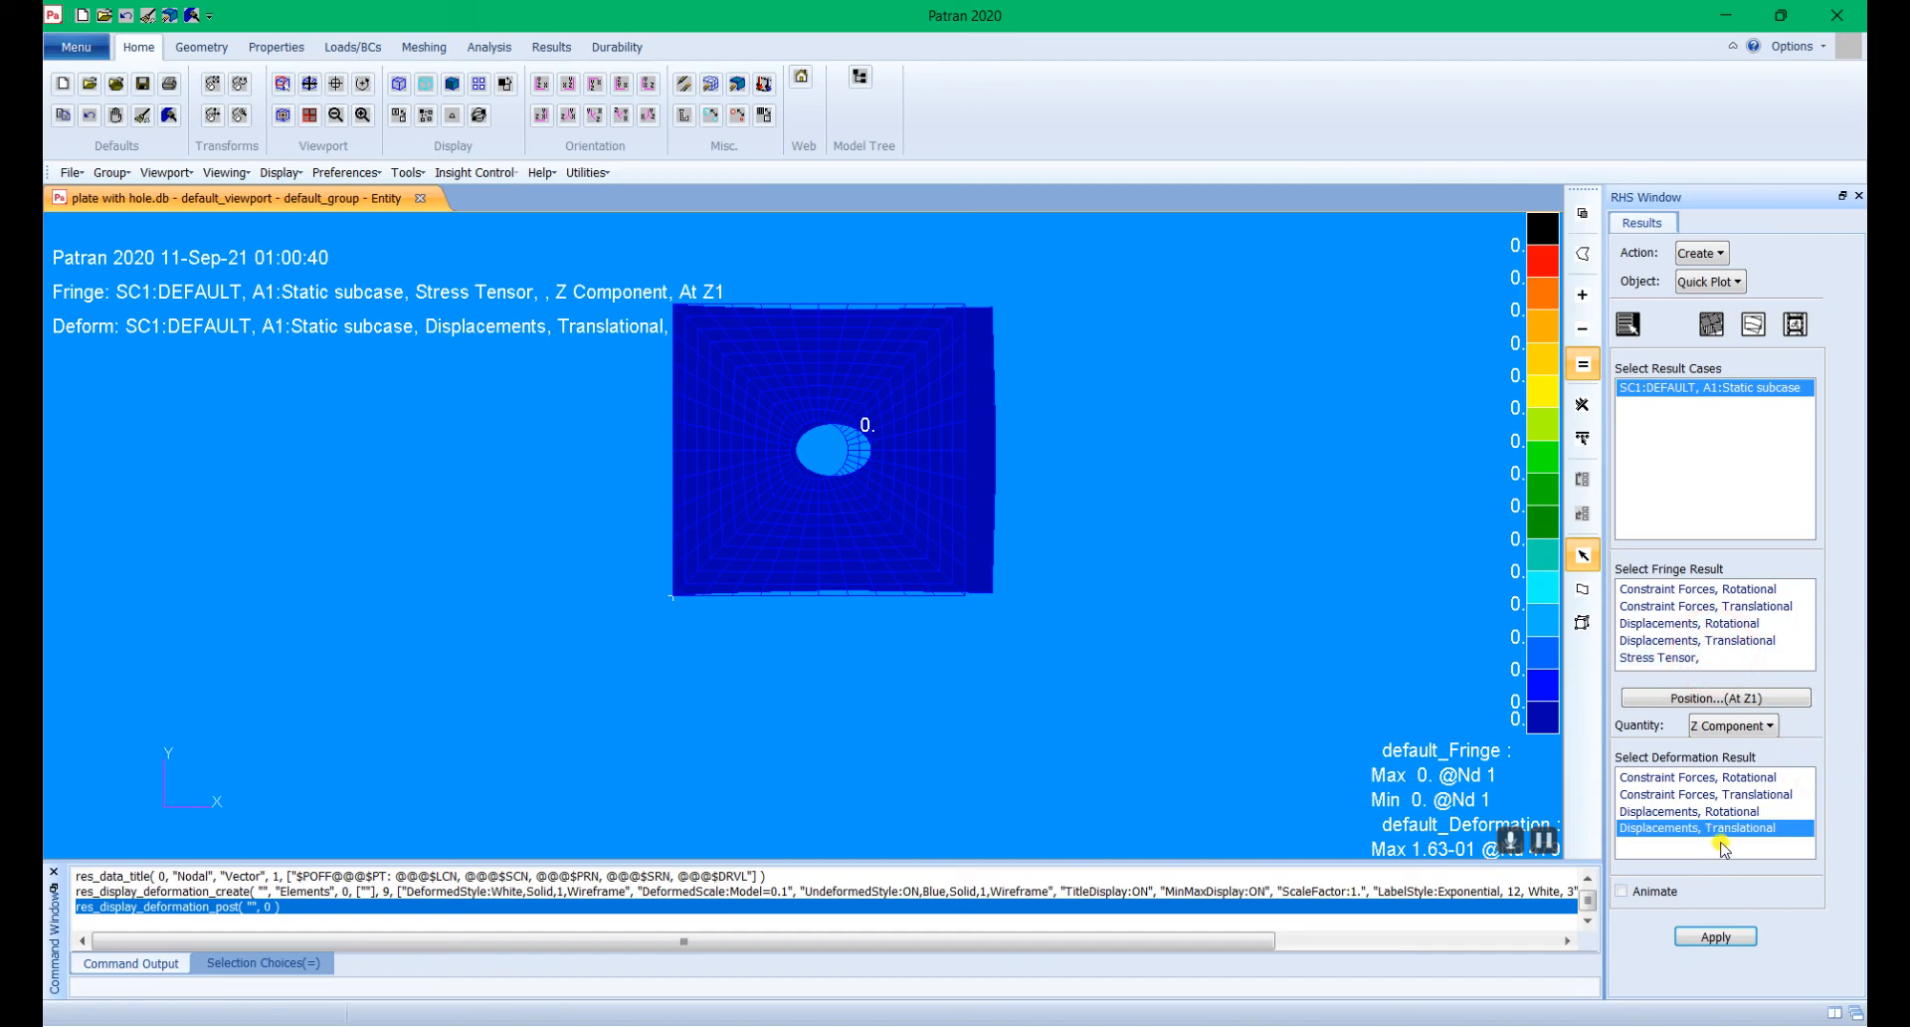
left_click(147, 15)
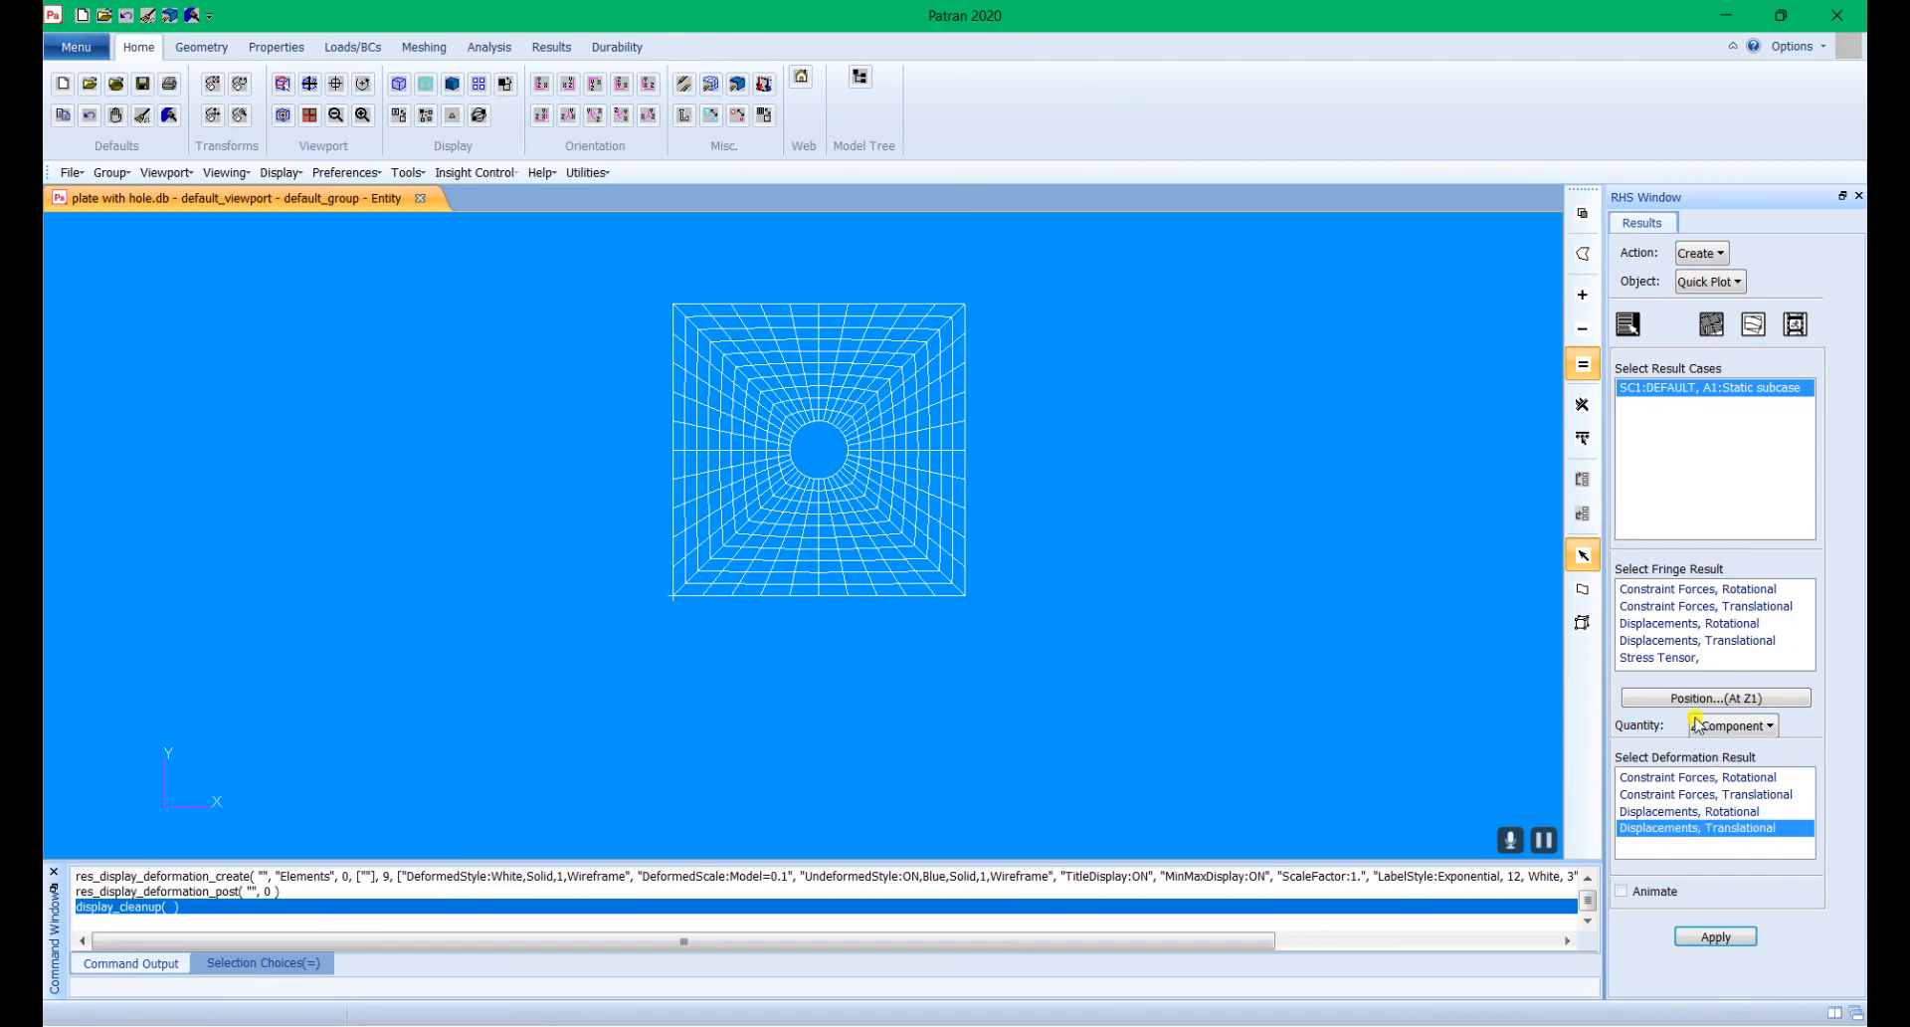
left_click(1715, 935)
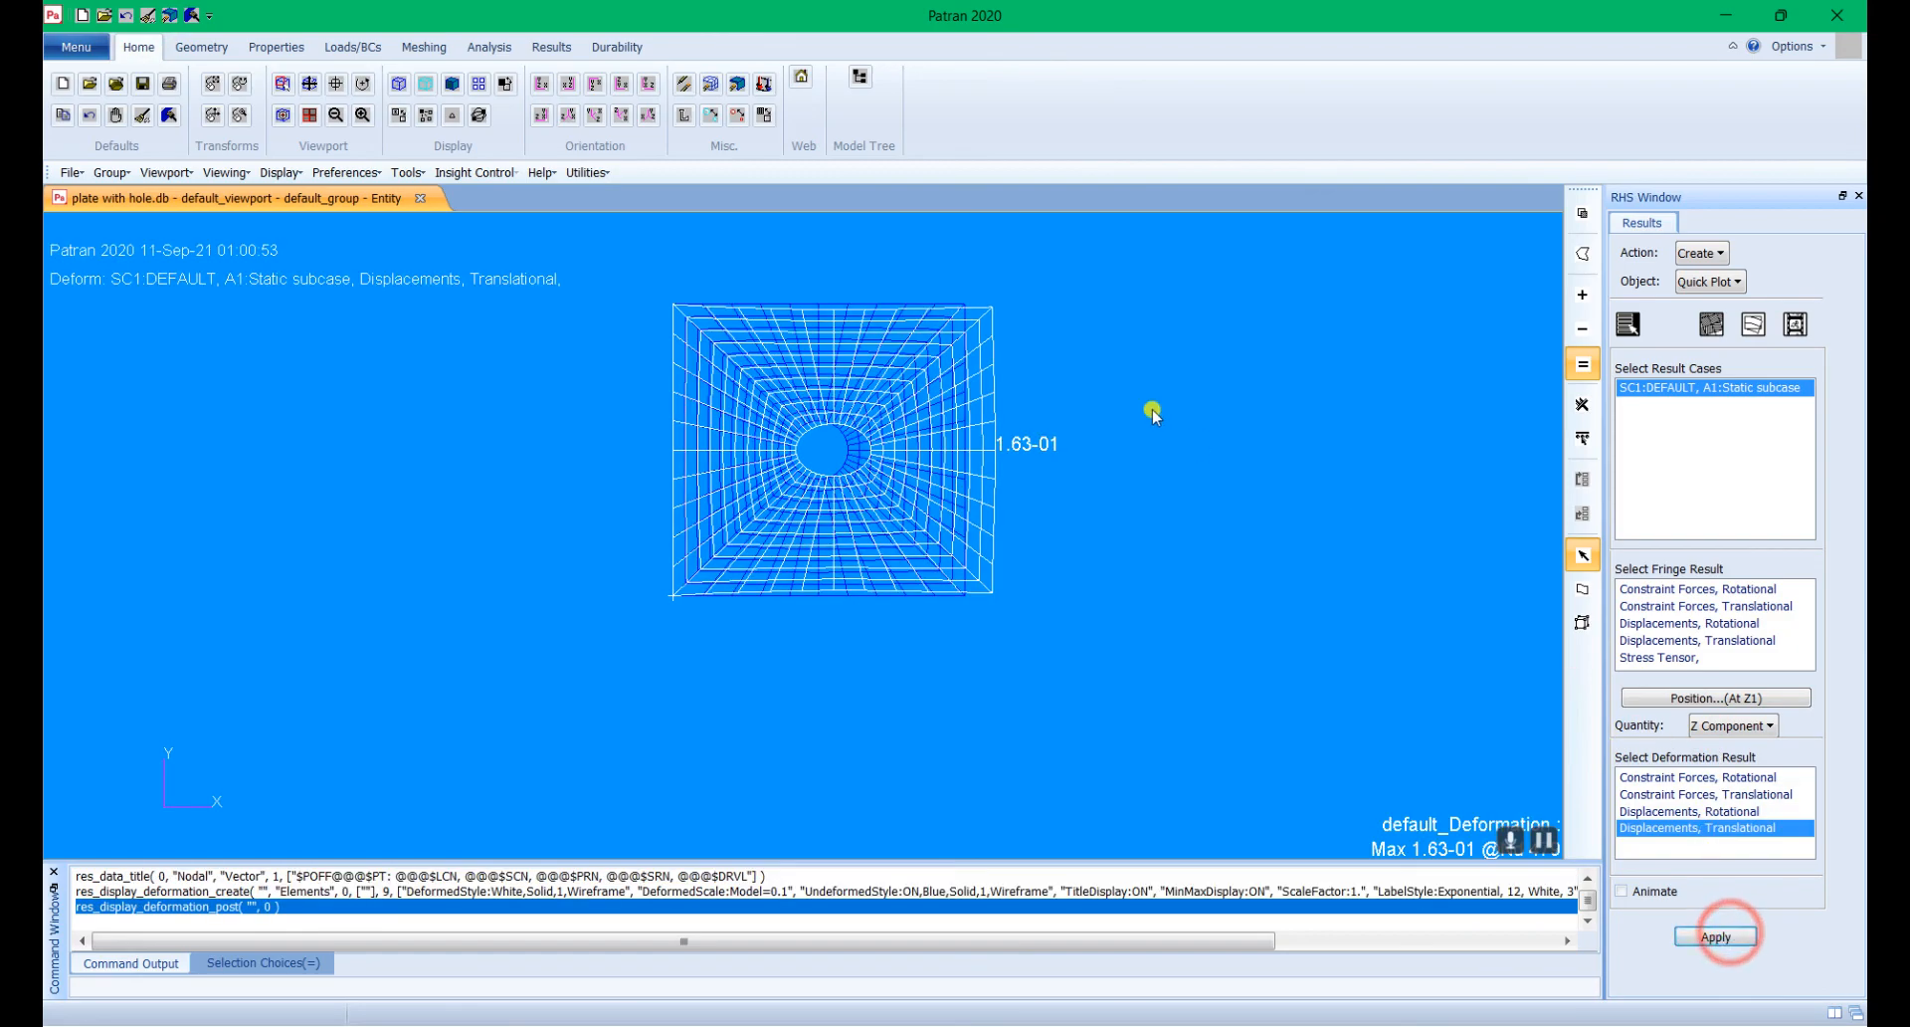
scroll(734, 274, "up", 2)
scroll(736, 277, "up", 2)
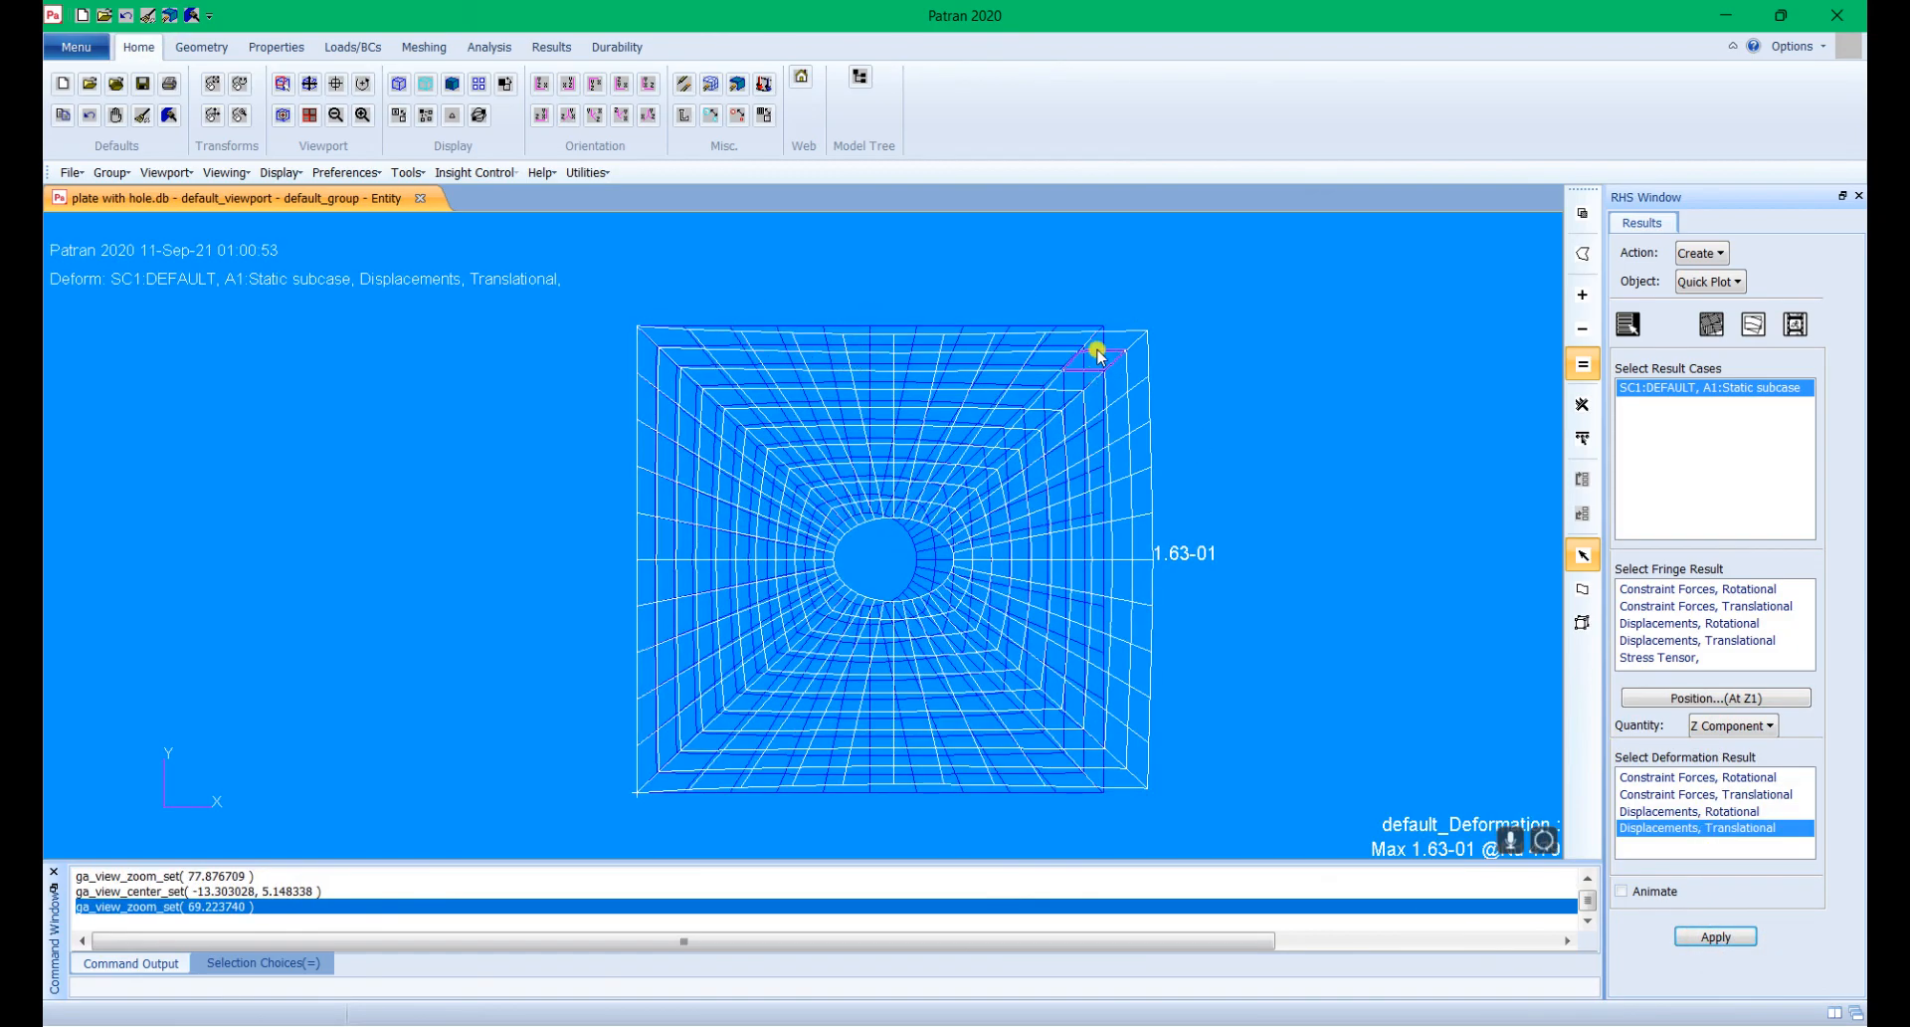